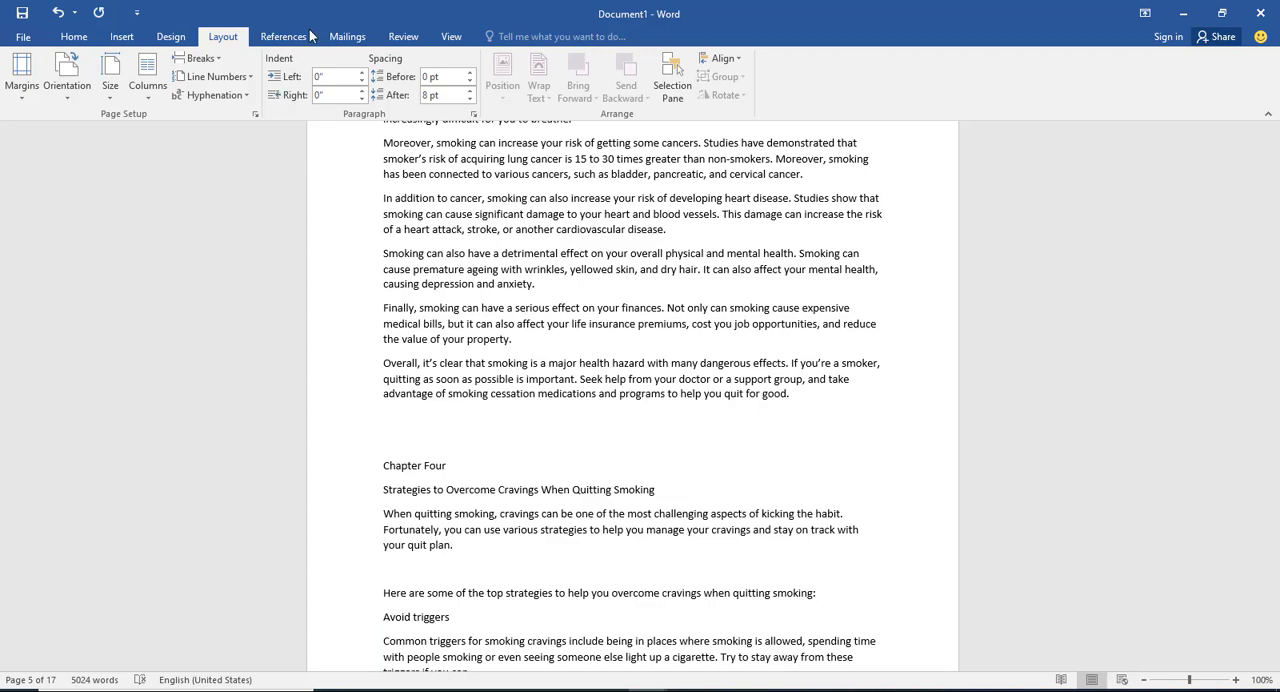
Step: Set the measurement units to Inches in the advanced display options and apply the change
left_click(22, 38)
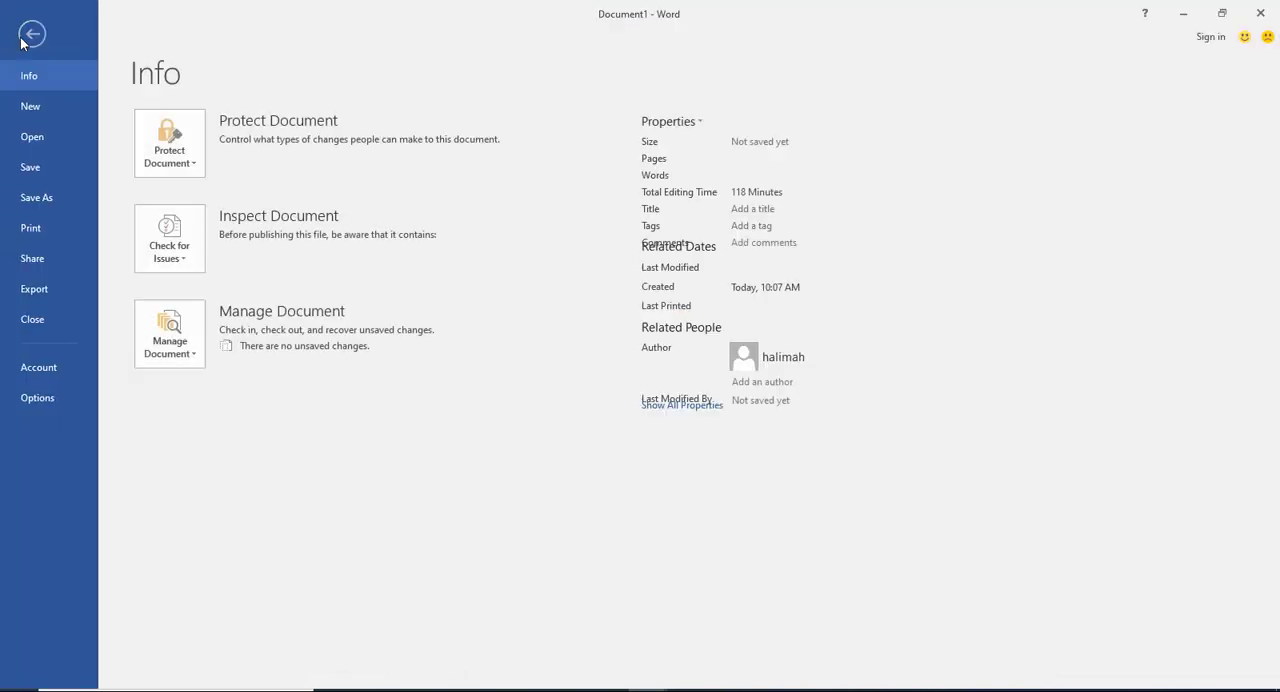
left_click(46, 399)
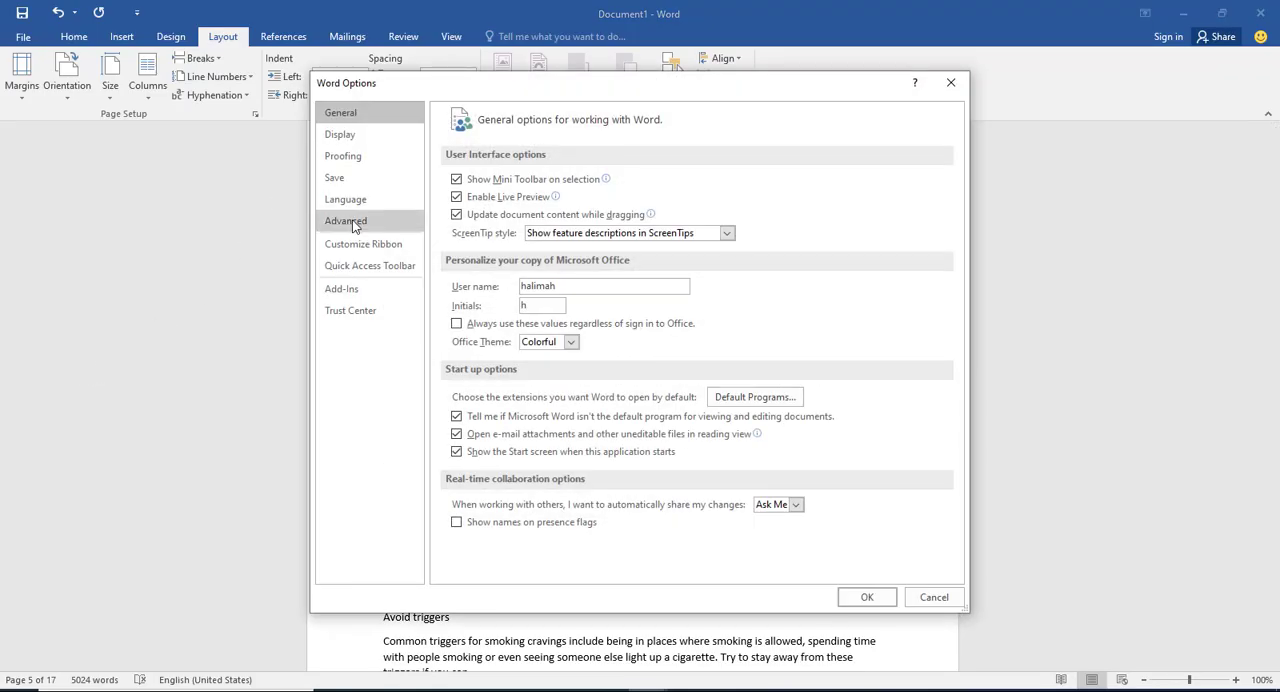
left_click(352, 220)
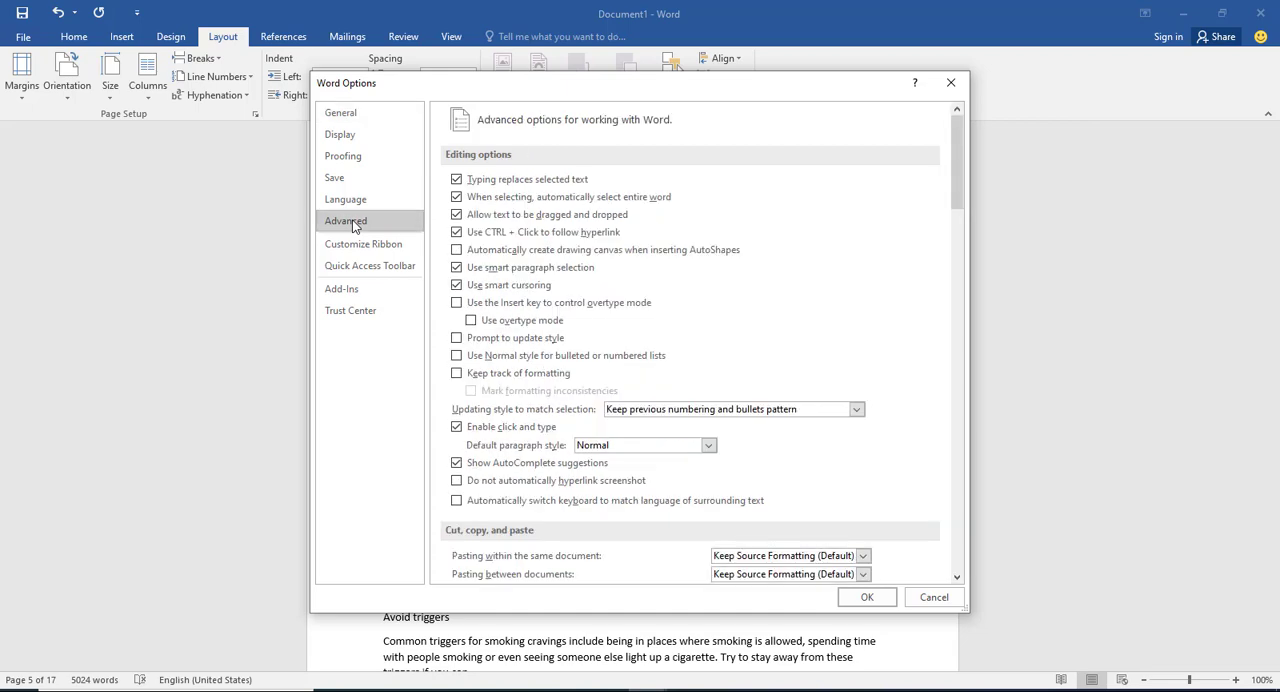
scroll(674, 270, "down", 1)
scroll(674, 270, "down", 7)
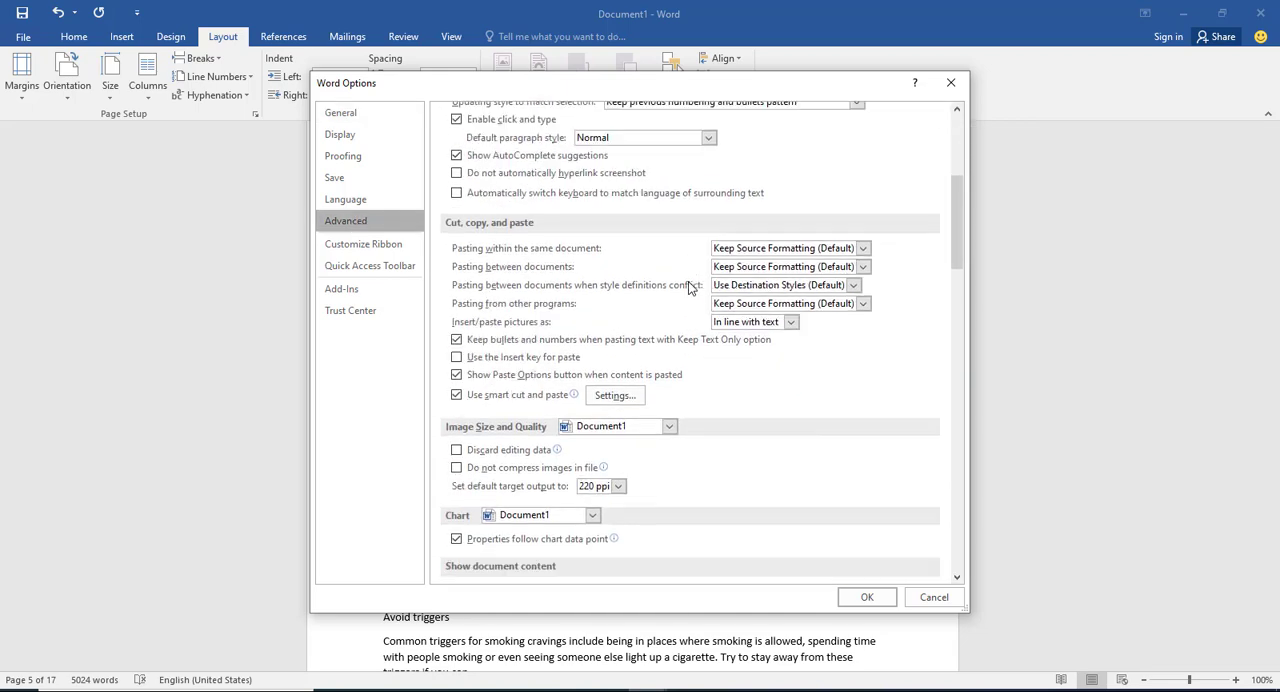
scroll(707, 366, "down", 2)
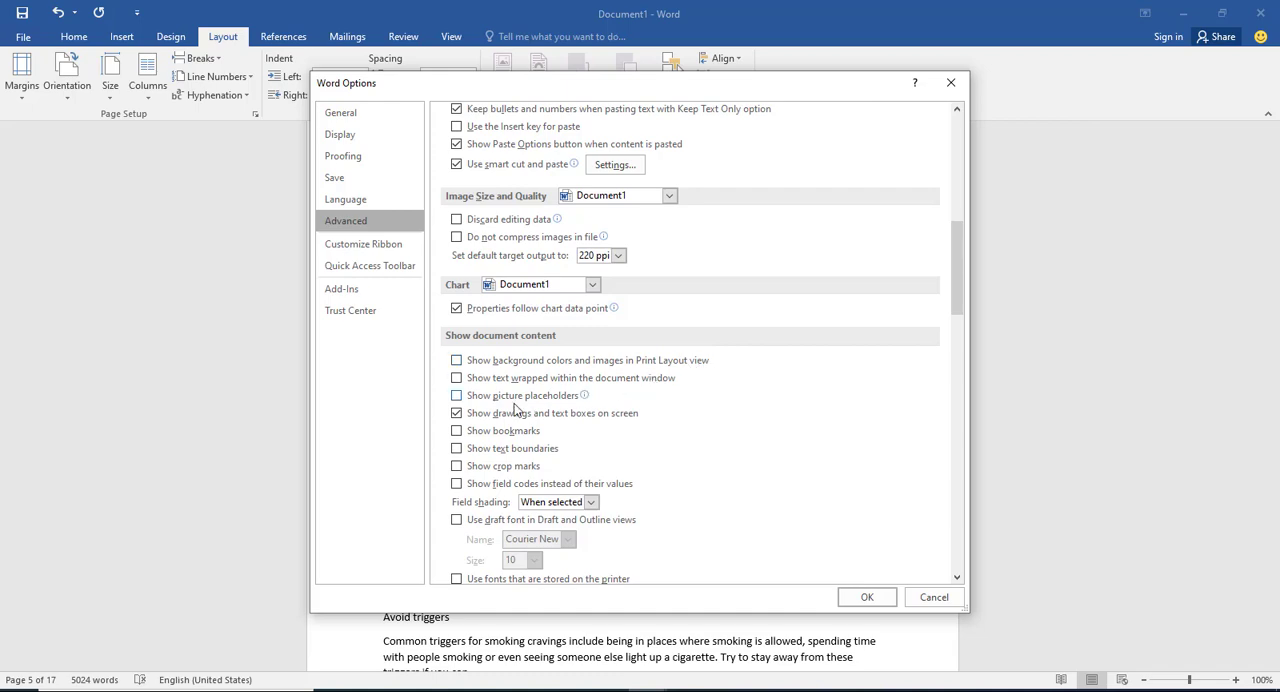
scroll(550, 420, "down", 1)
scroll(577, 417, "down", 4)
scroll(622, 428, "down", 3)
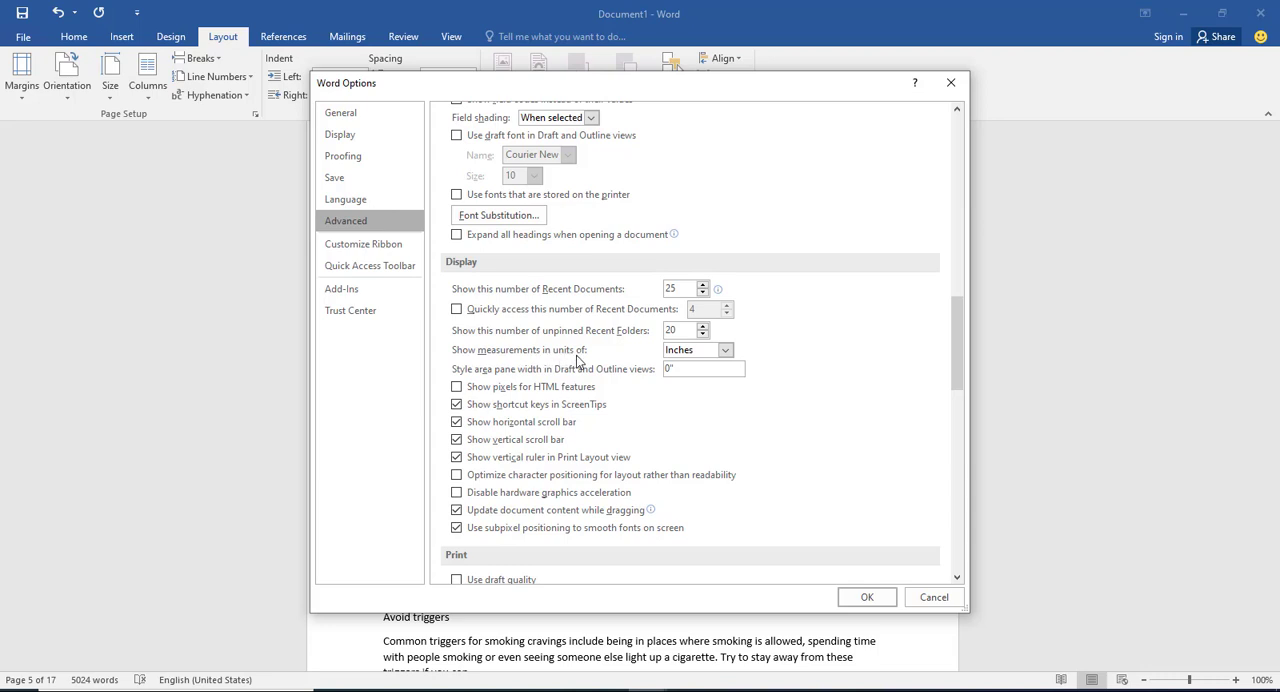
left_click(727, 349)
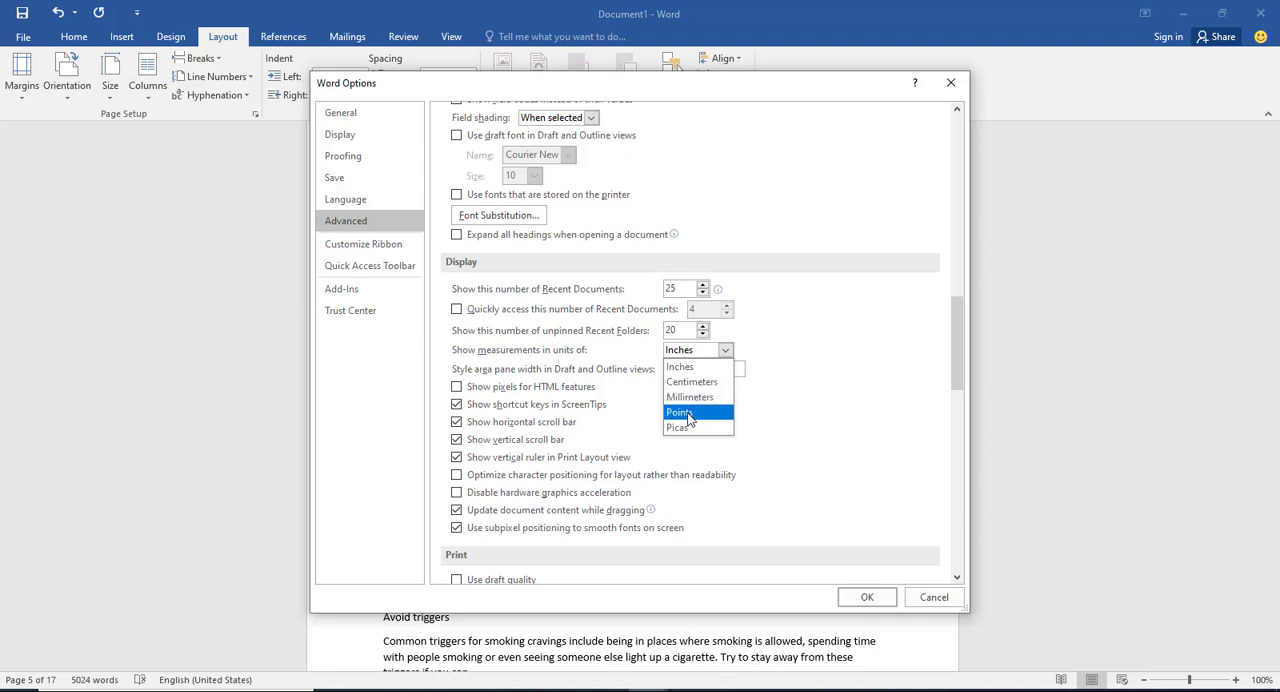
left_click(726, 351)
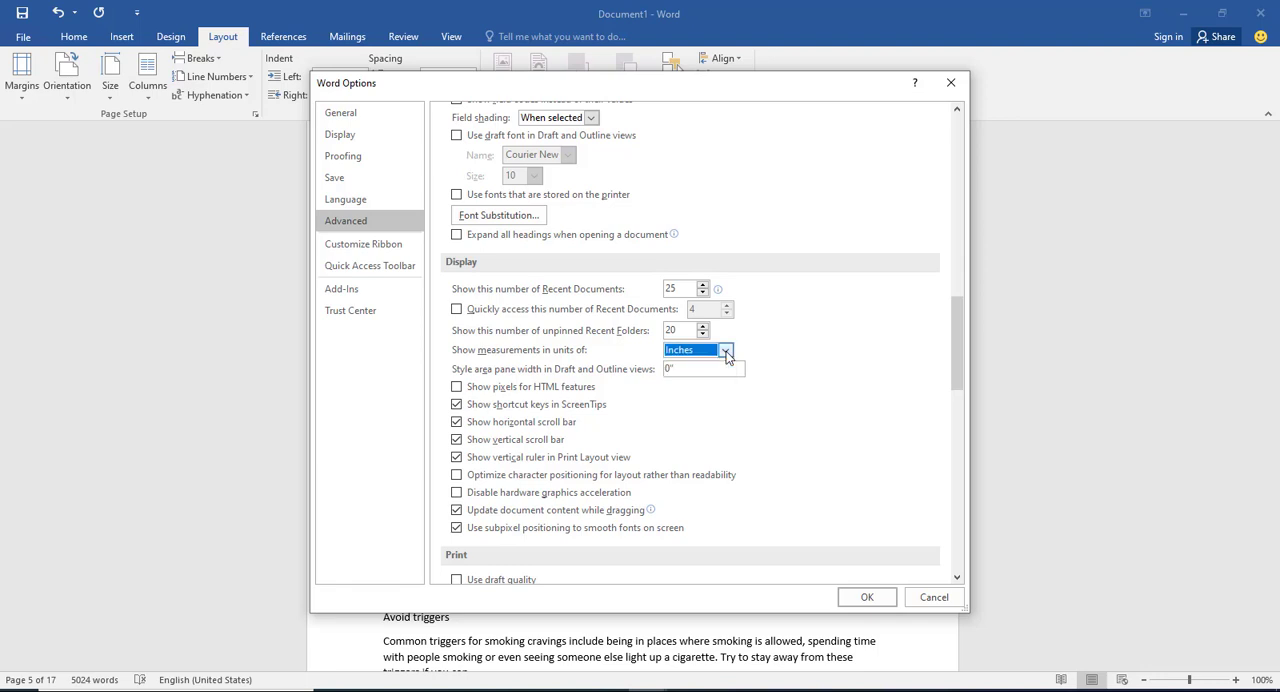
left_click(726, 351)
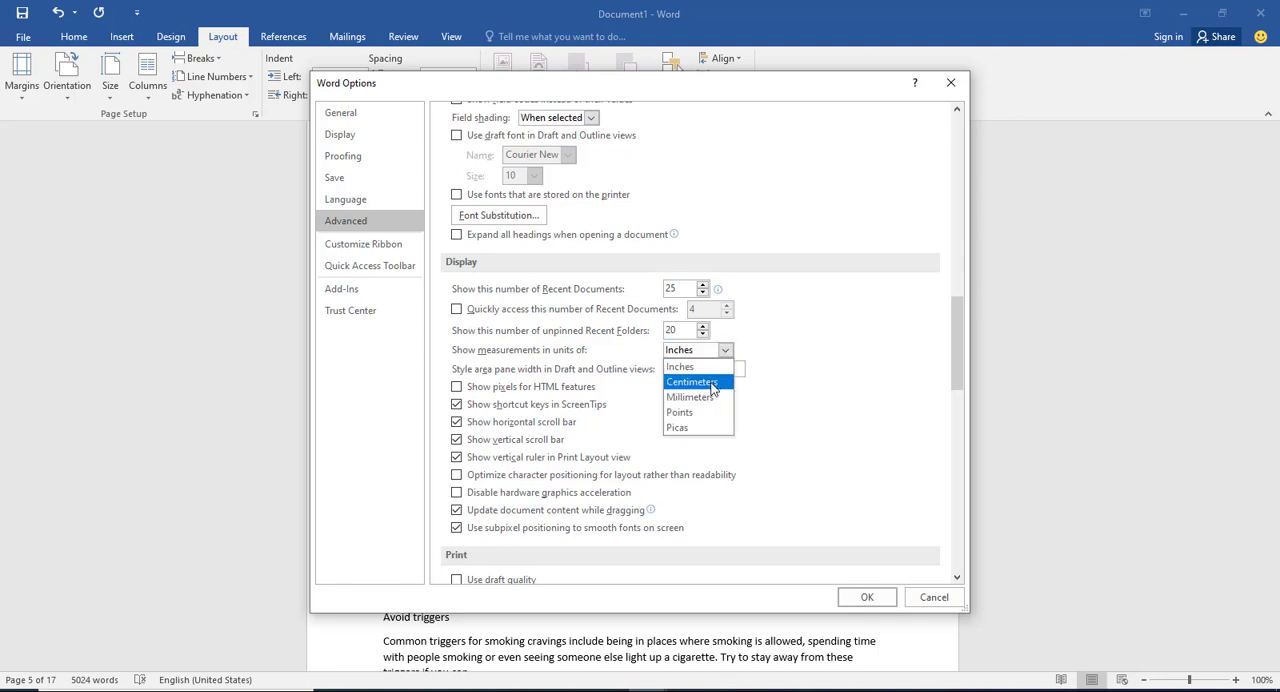
left_click(711, 384)
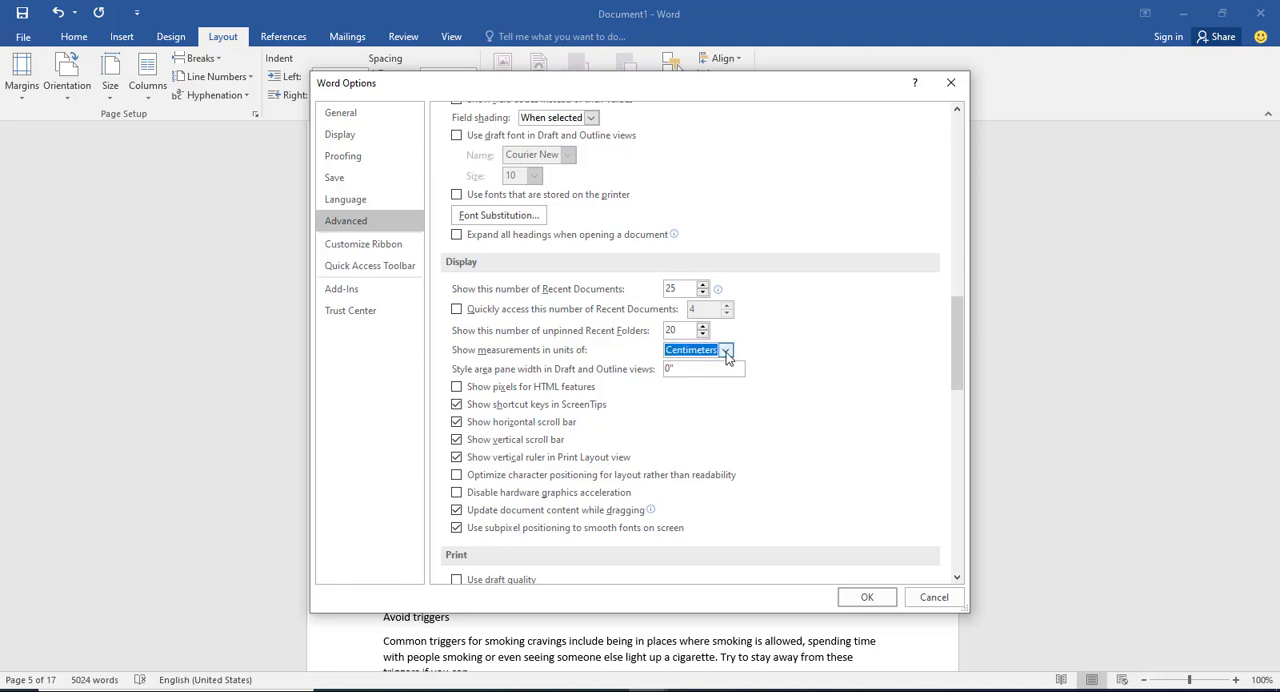
left_click(726, 351)
left_click(680, 366)
left_click(864, 598)
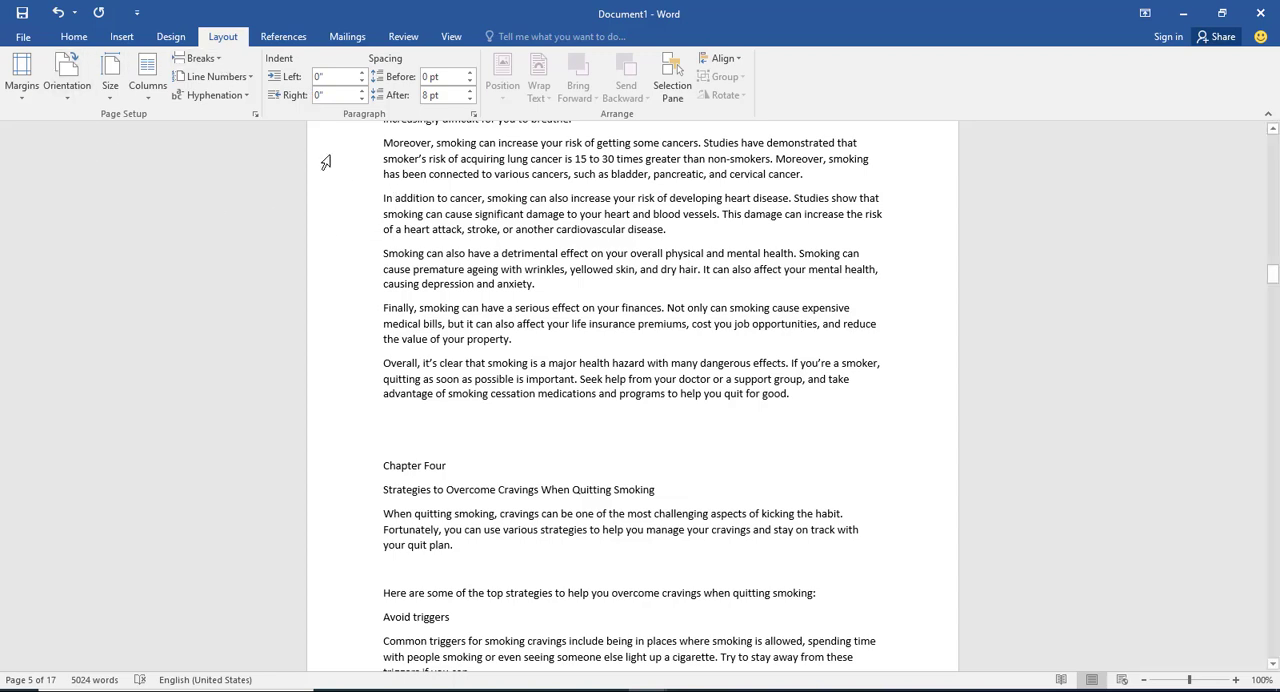
Step: In Page Setup, set the left and right margins to 0.65 inches and the gutter to 0.2 inches
left_click(74, 37)
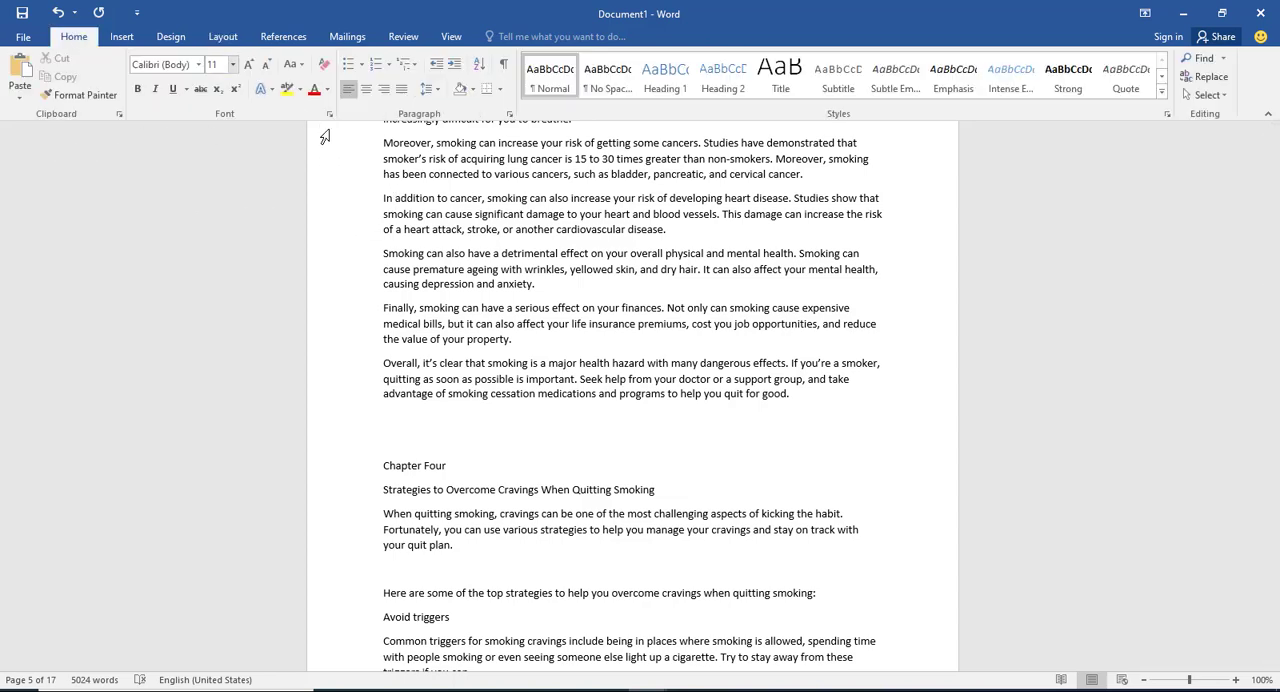
left_click(221, 40)
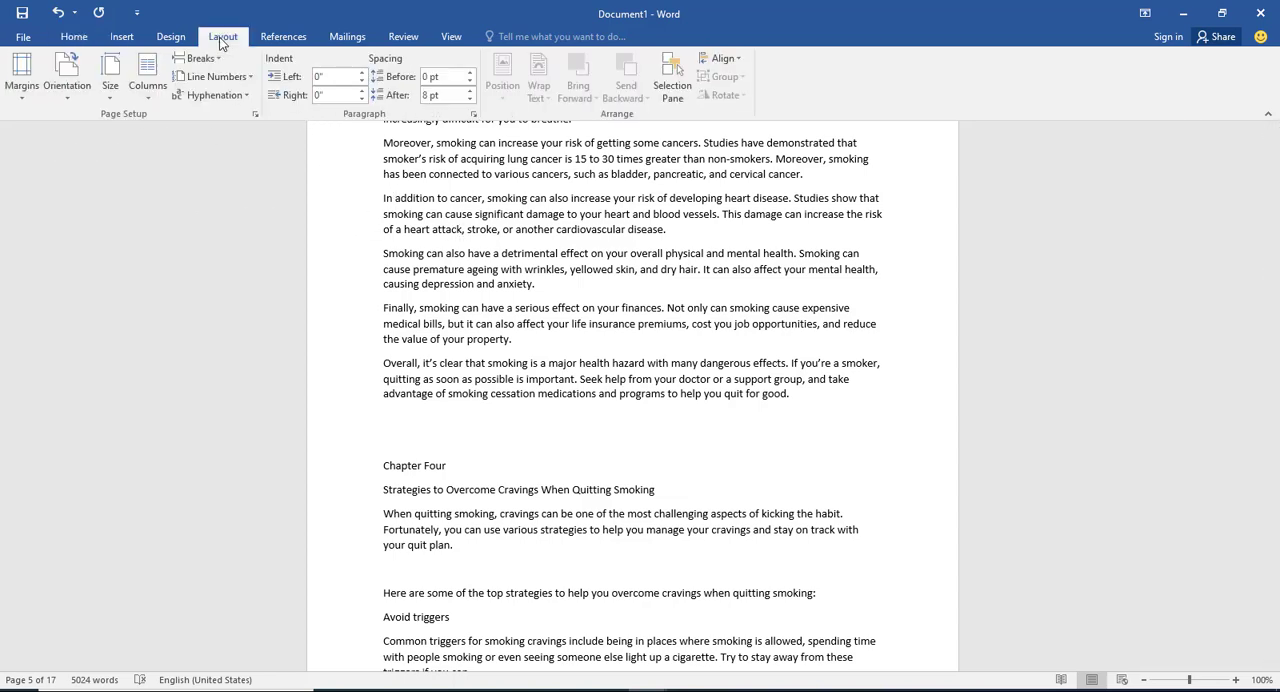
left_click(257, 120)
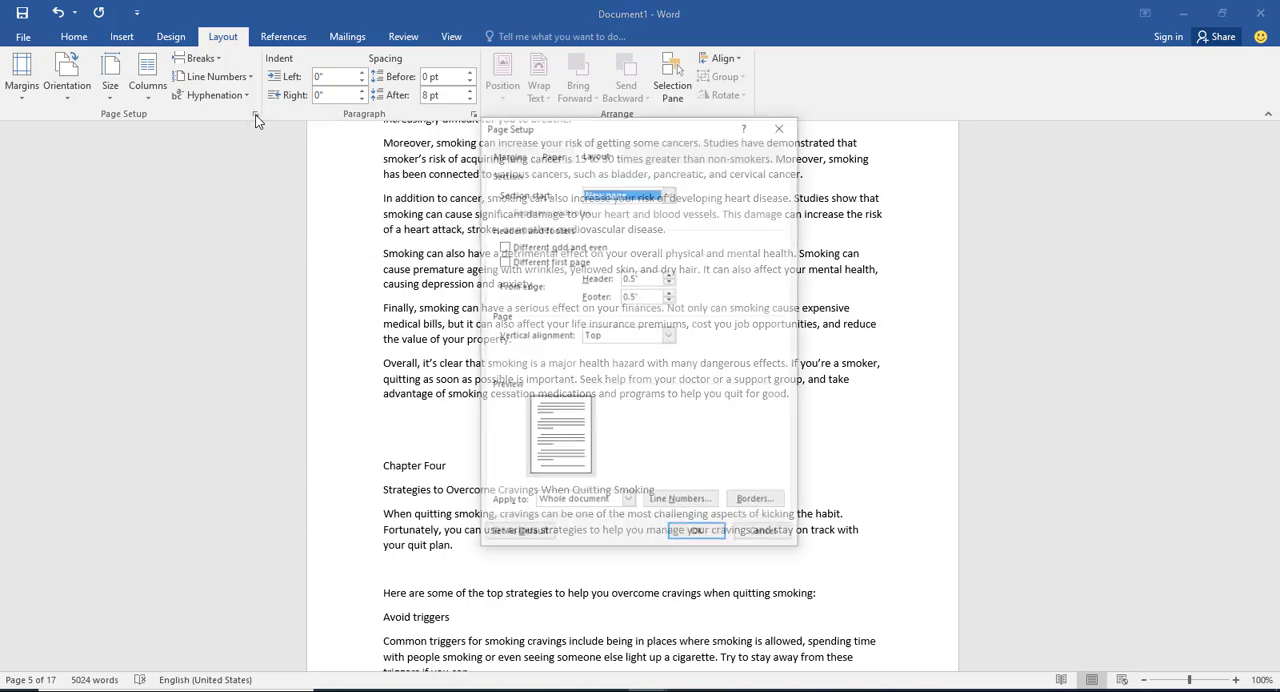
left_click(507, 157)
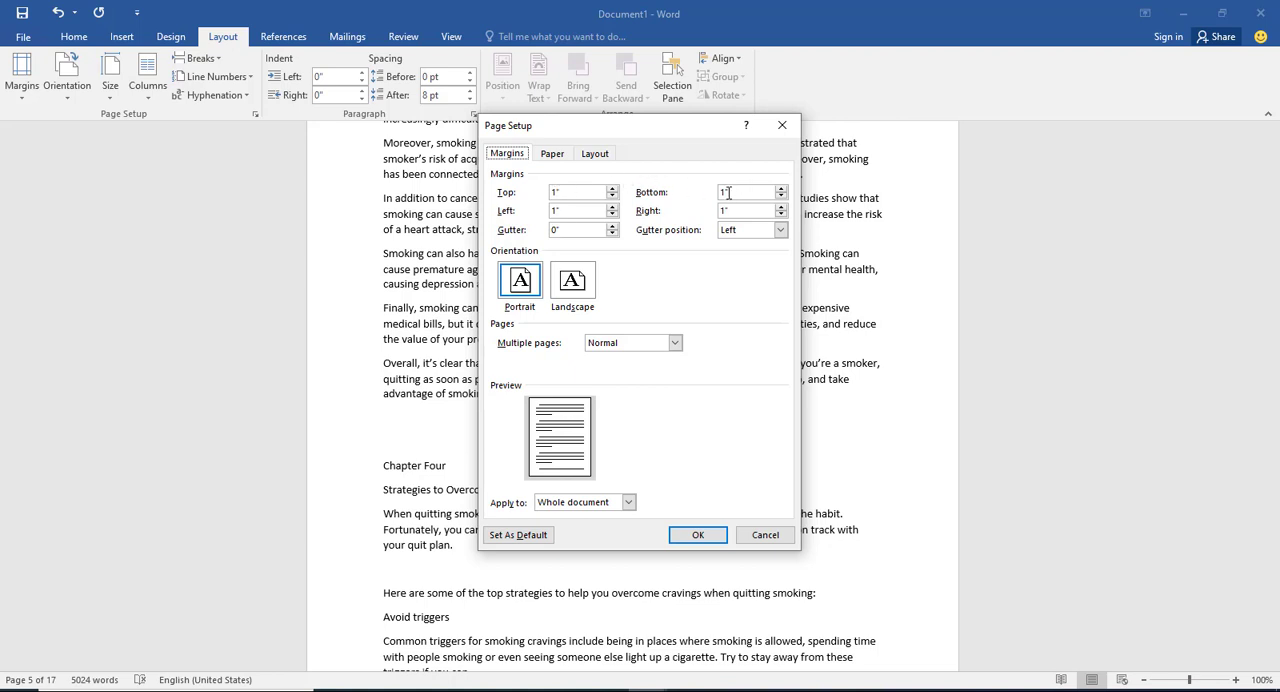
left_click(555, 210)
key("BackSpace")
type("0.650.65")
left_click(557, 230)
type(".2")
Step: Set a custom paper size 6 inches wide by 9 inches high, applied to the whole document
left_click(553, 153)
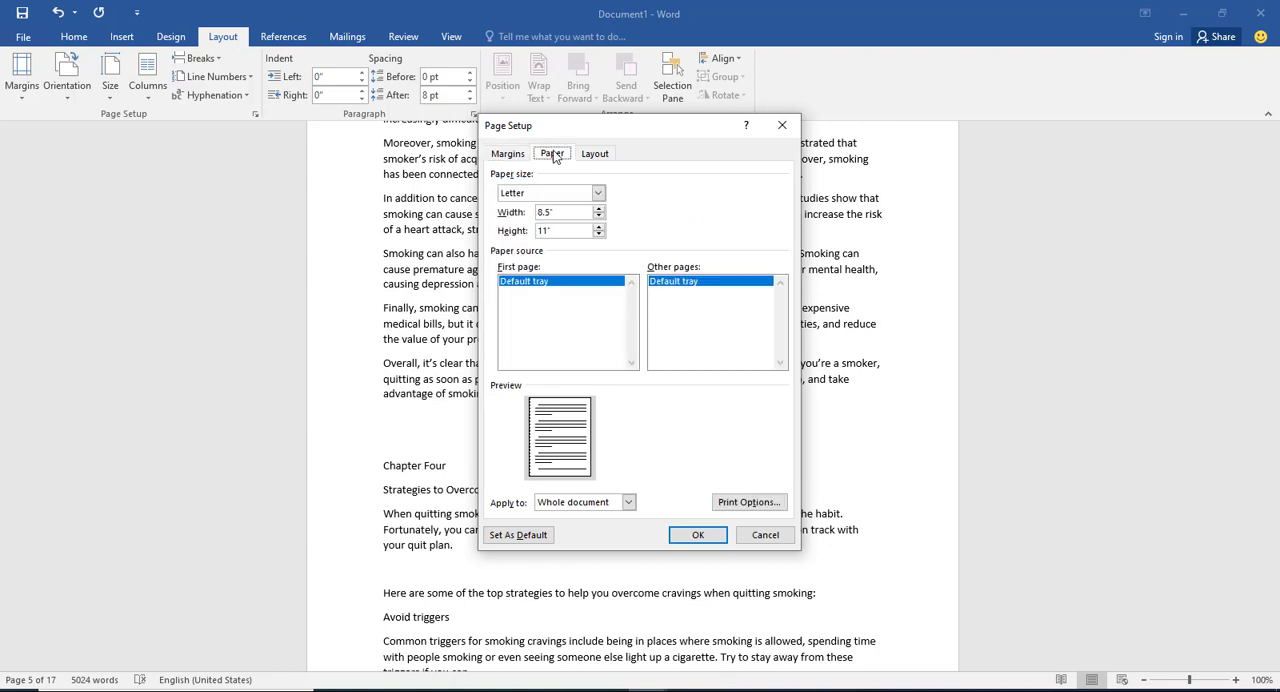
left_click(599, 196)
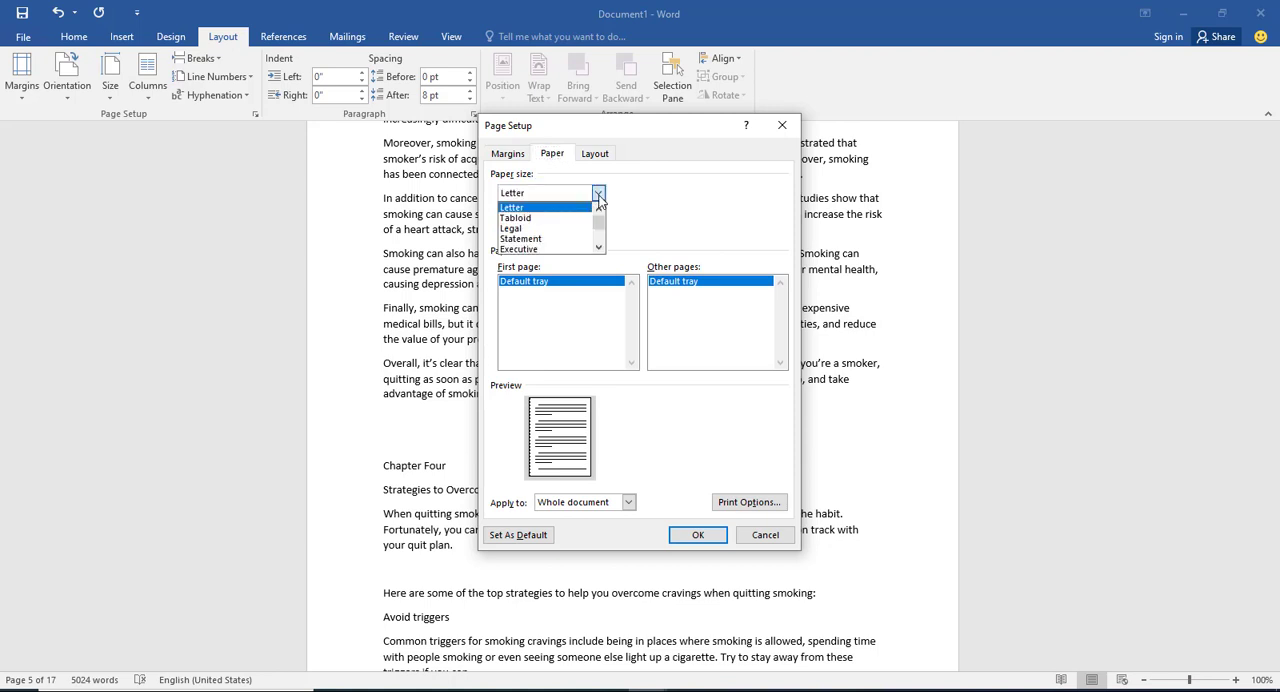
left_click(685, 219)
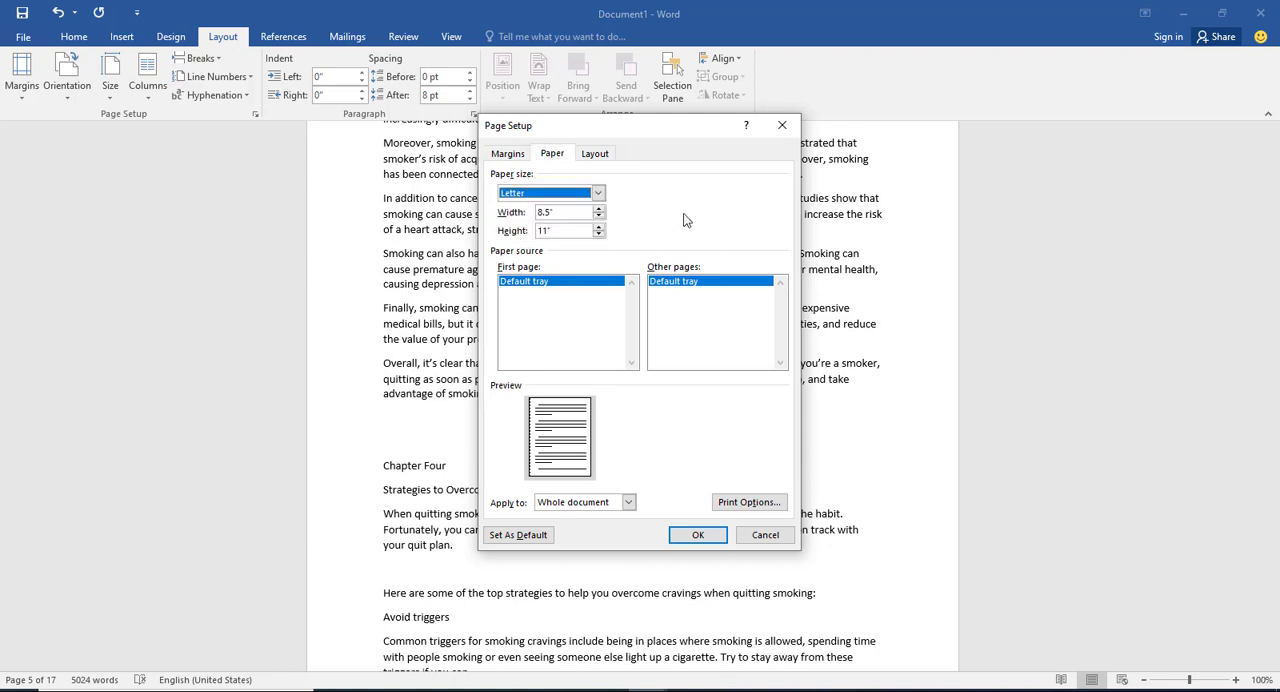
double_click(548, 212)
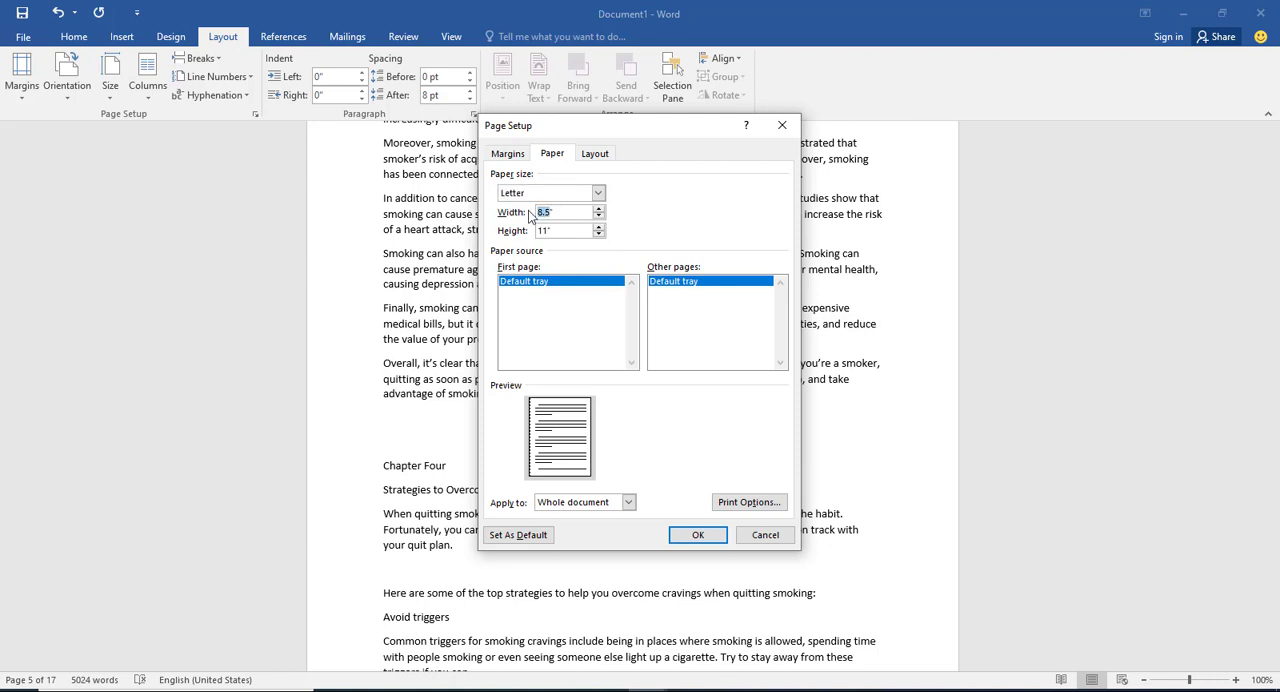
type("6")
left_click(545, 230)
double_click(545, 230)
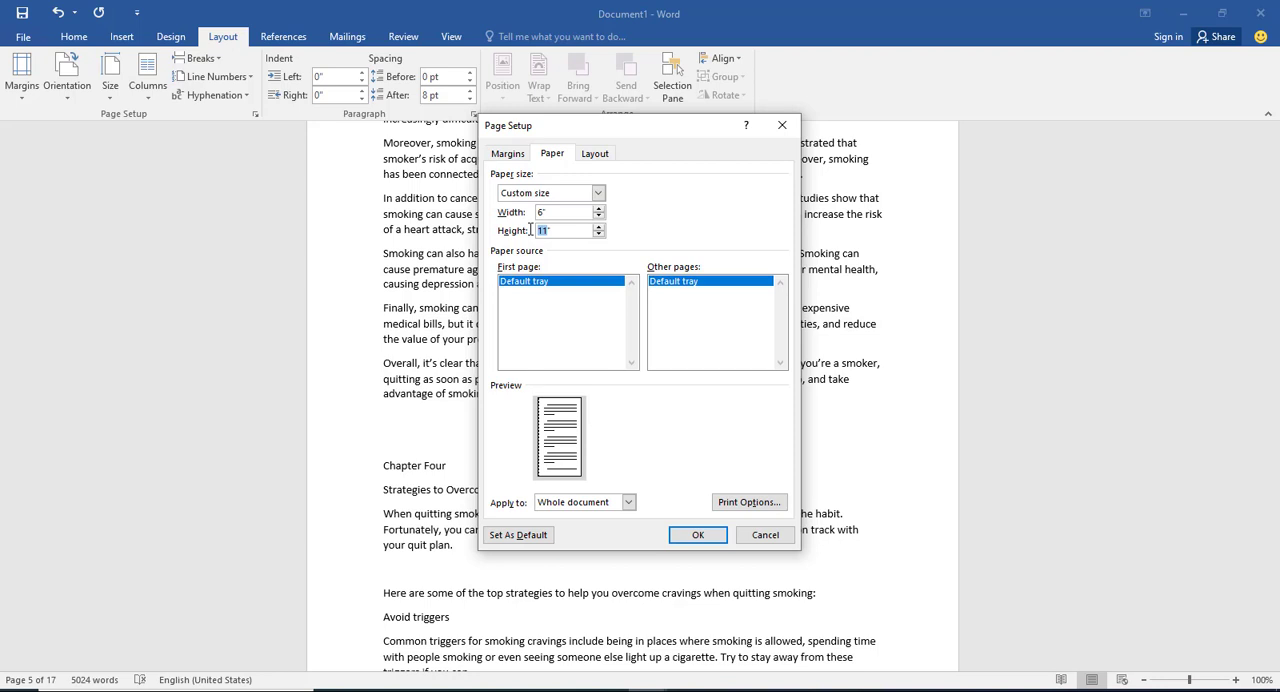
type("9")
left_click(629, 506)
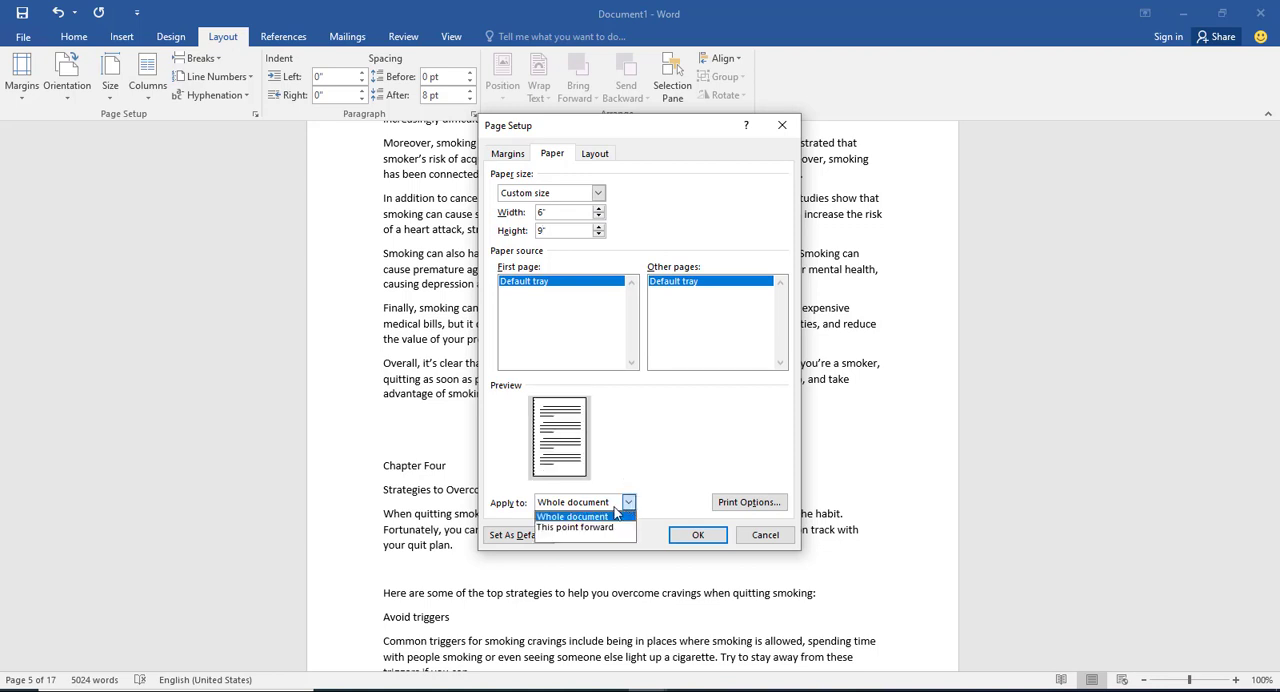
left_click(603, 519)
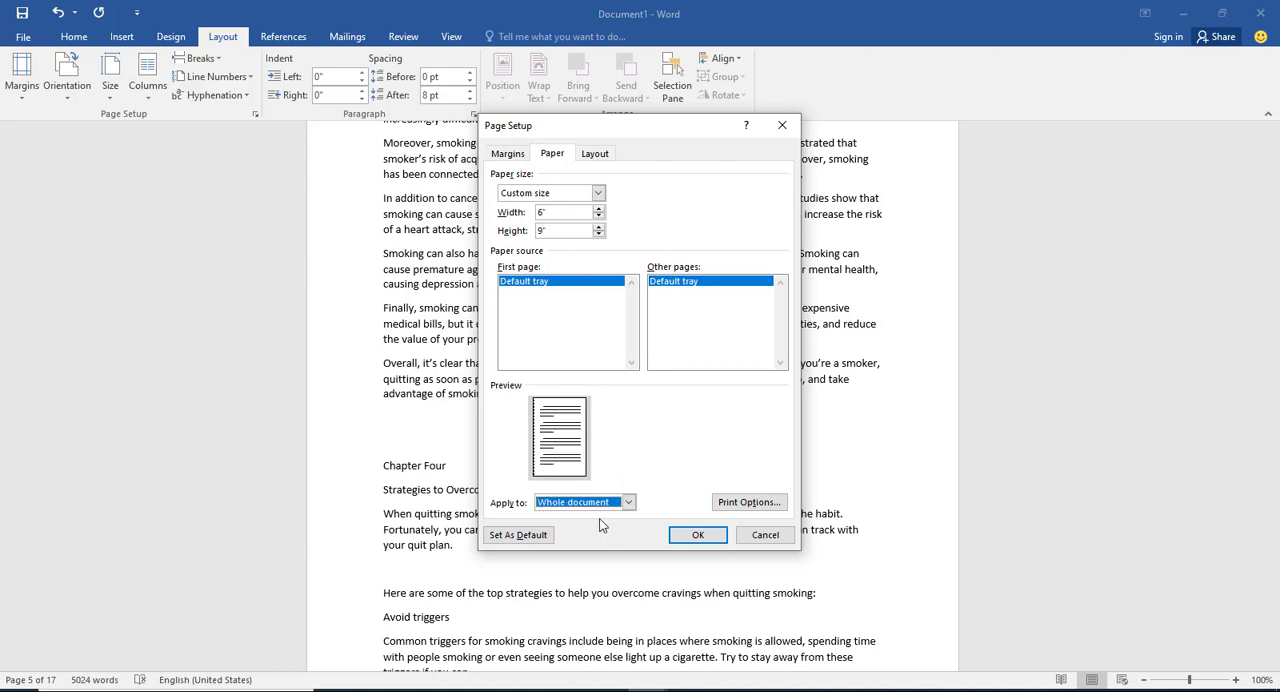
Step: Enable different headers and footers for odd and even pages and for the first page
left_click(594, 156)
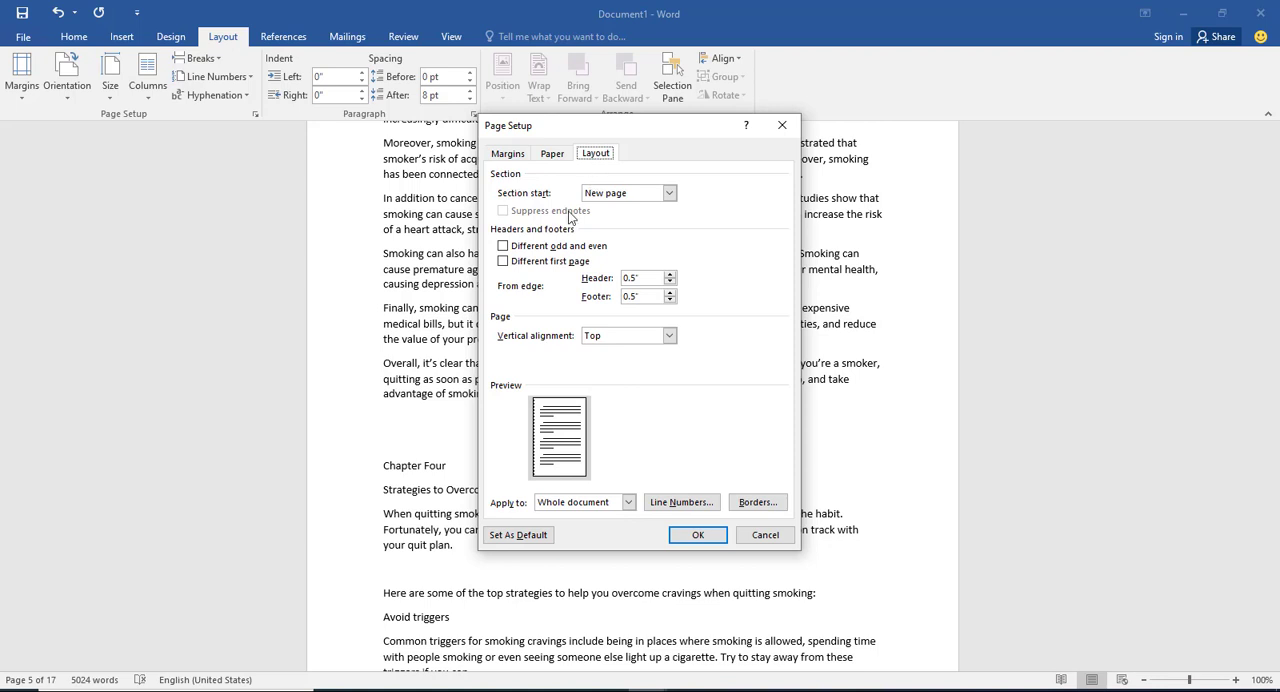
left_click(503, 246)
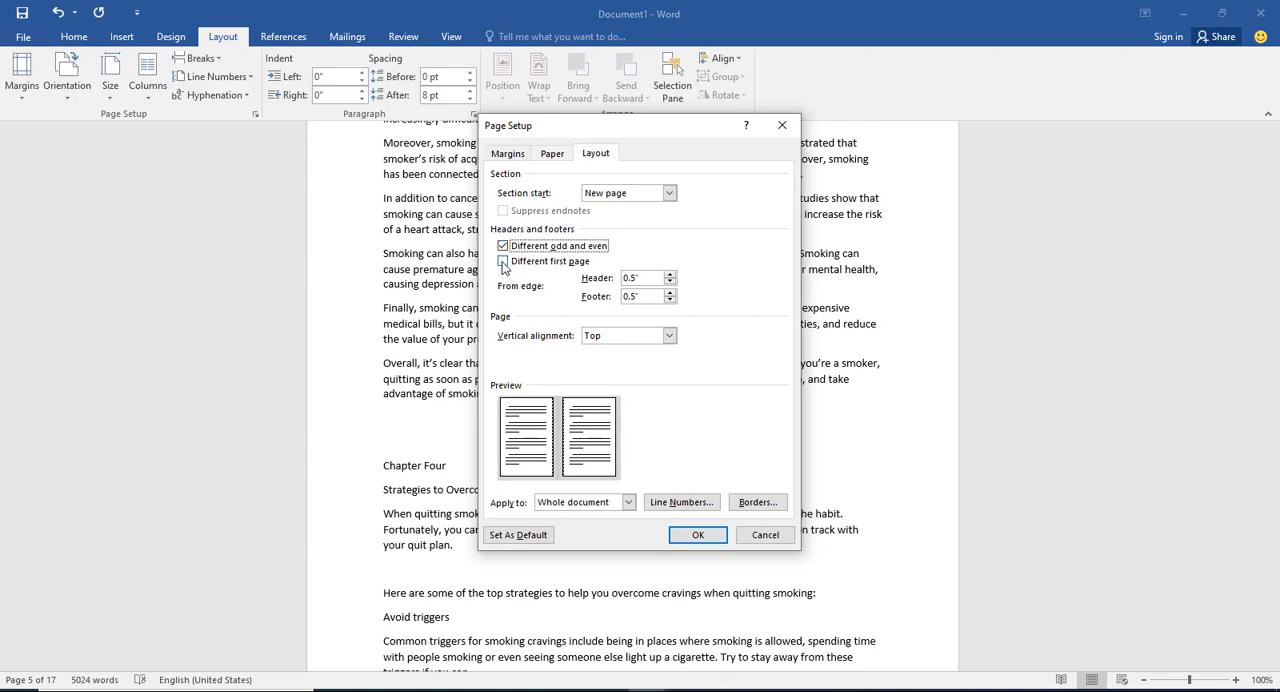
left_click(503, 262)
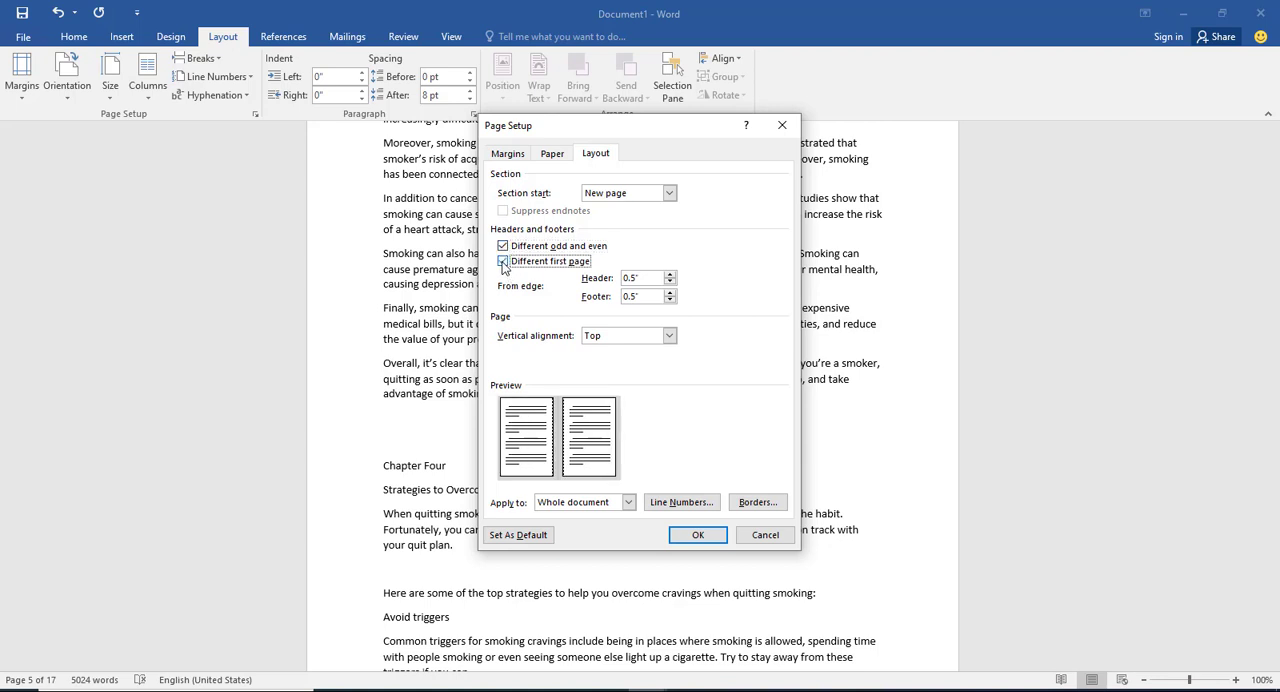
Step: Set the header and footer distances from the edge to 0.35 inches and save the page setup as default
left_click(629, 278)
type("3")
left_click(633, 296)
type("3")
left_click(527, 536)
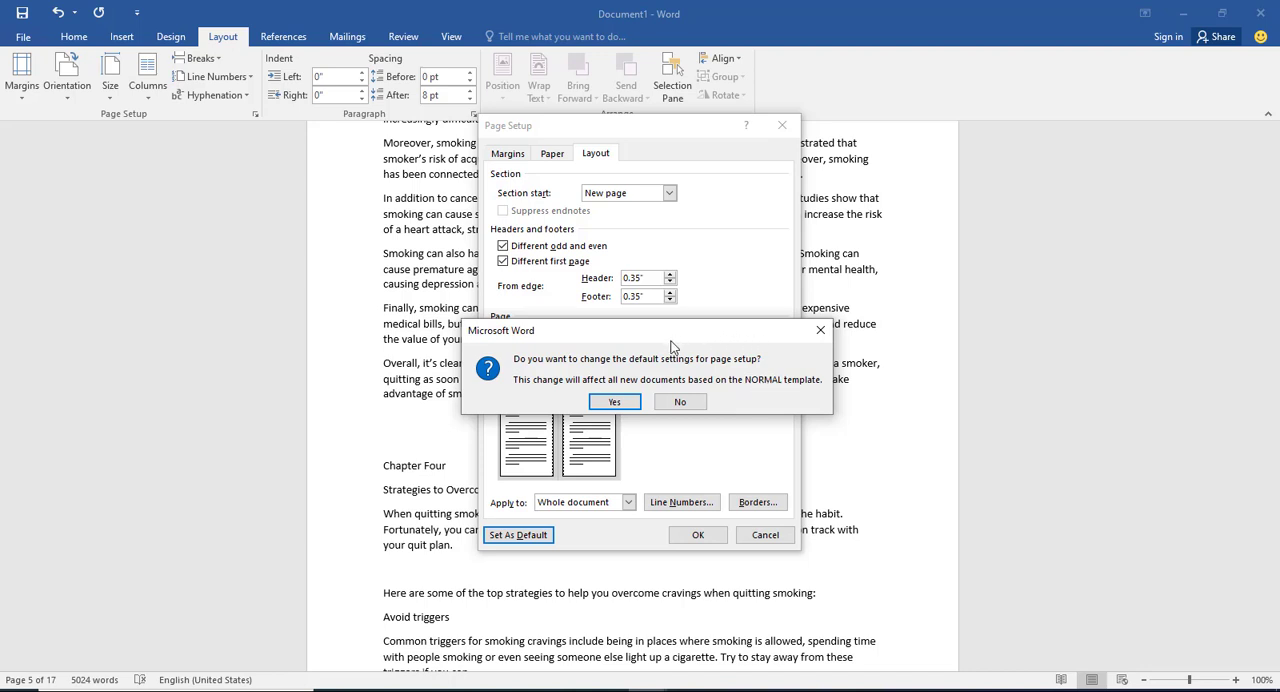
left_click(620, 403)
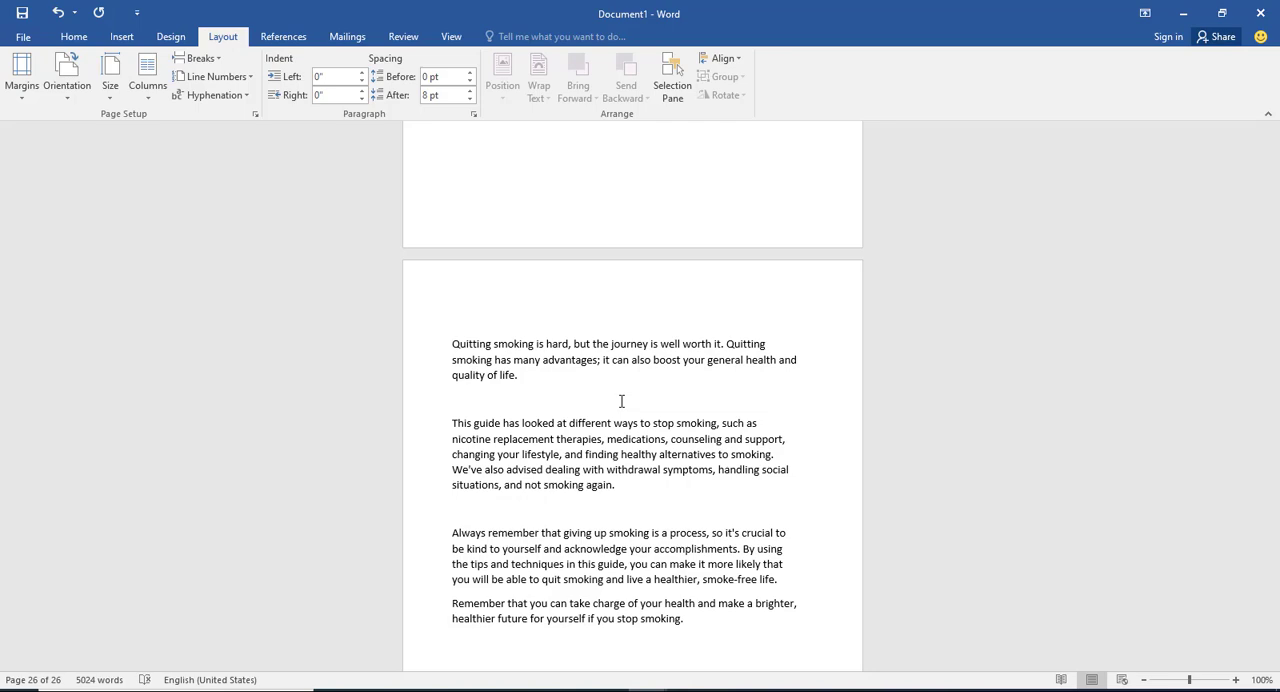
Step: Review the resized pages and zoom the document to show one whole page
scroll(617, 363, "up", 15)
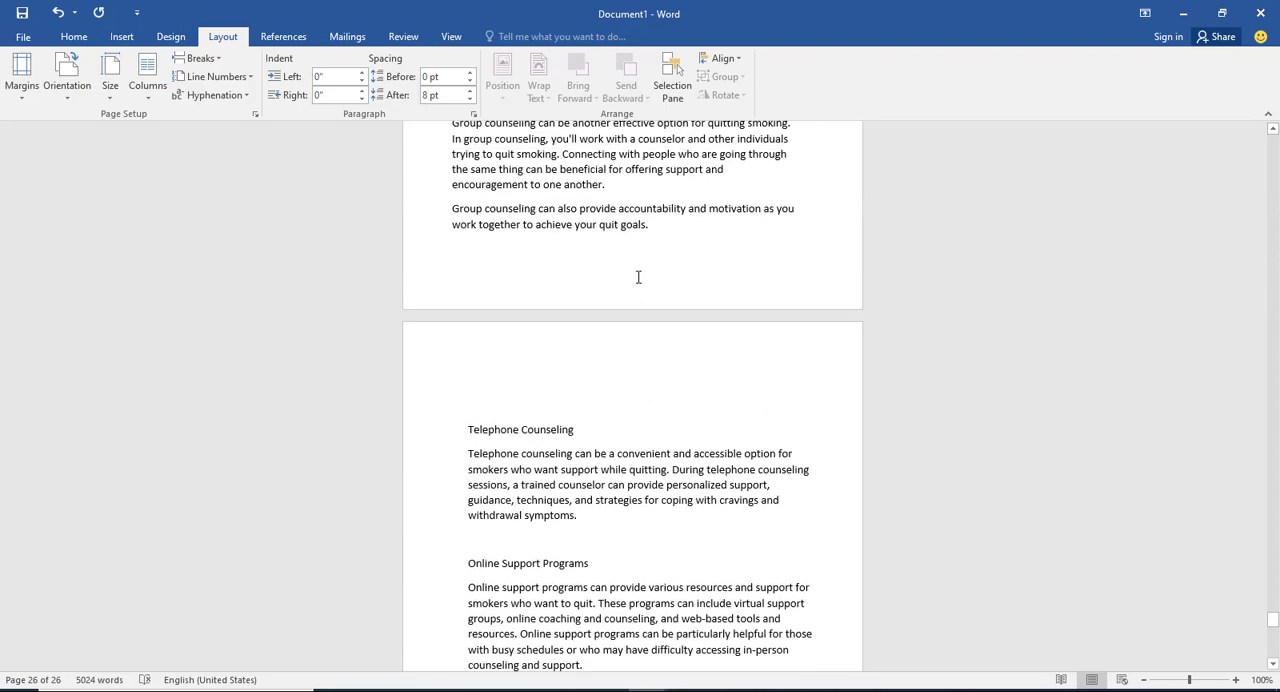
scroll(638, 277, "up", 20)
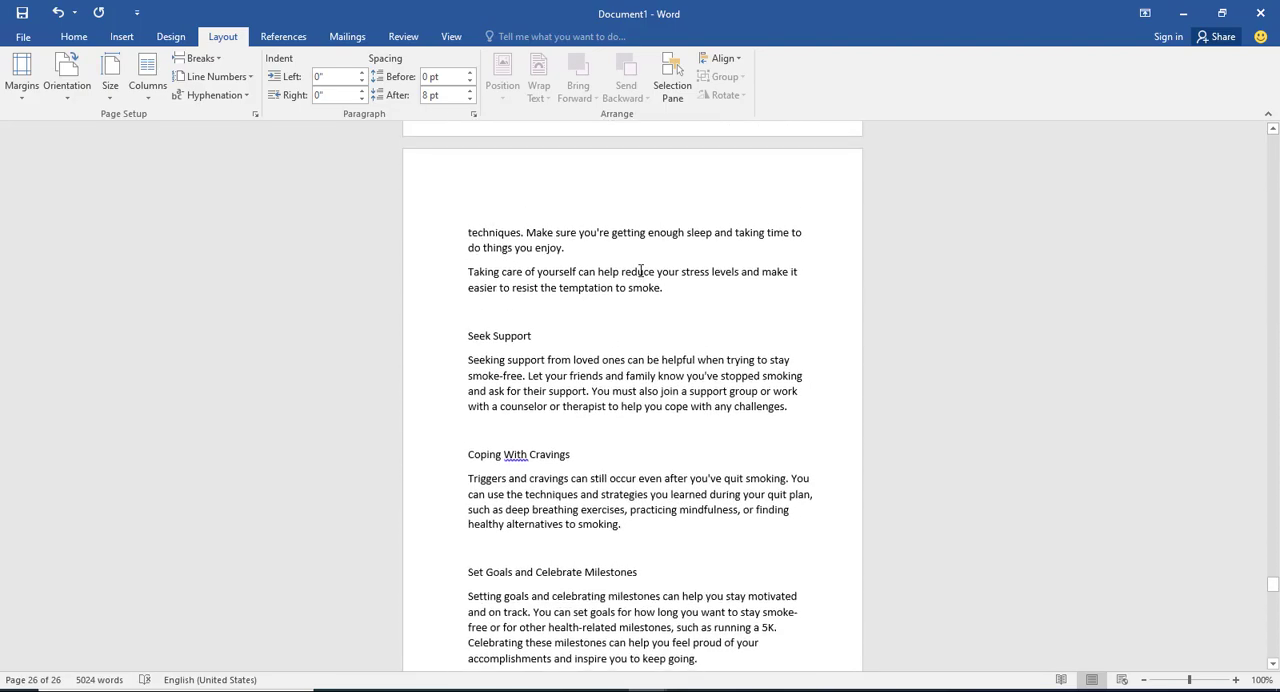
scroll(640, 271, "up", 15)
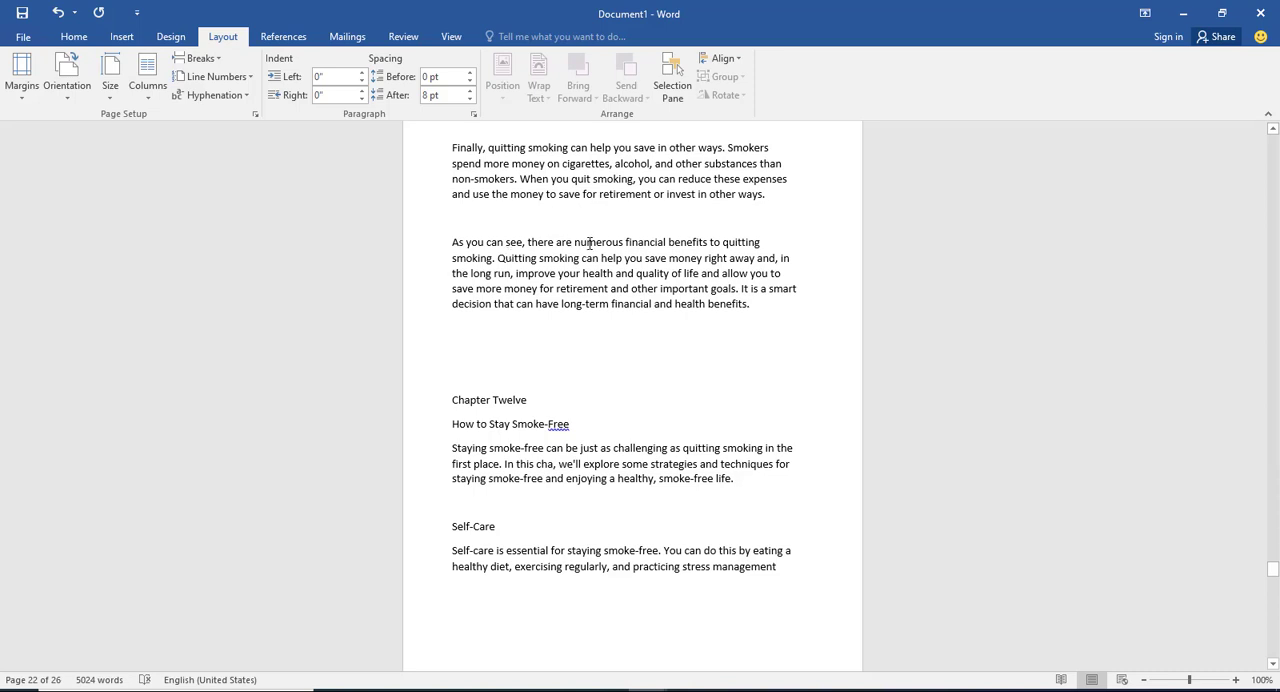
left_click(452, 37)
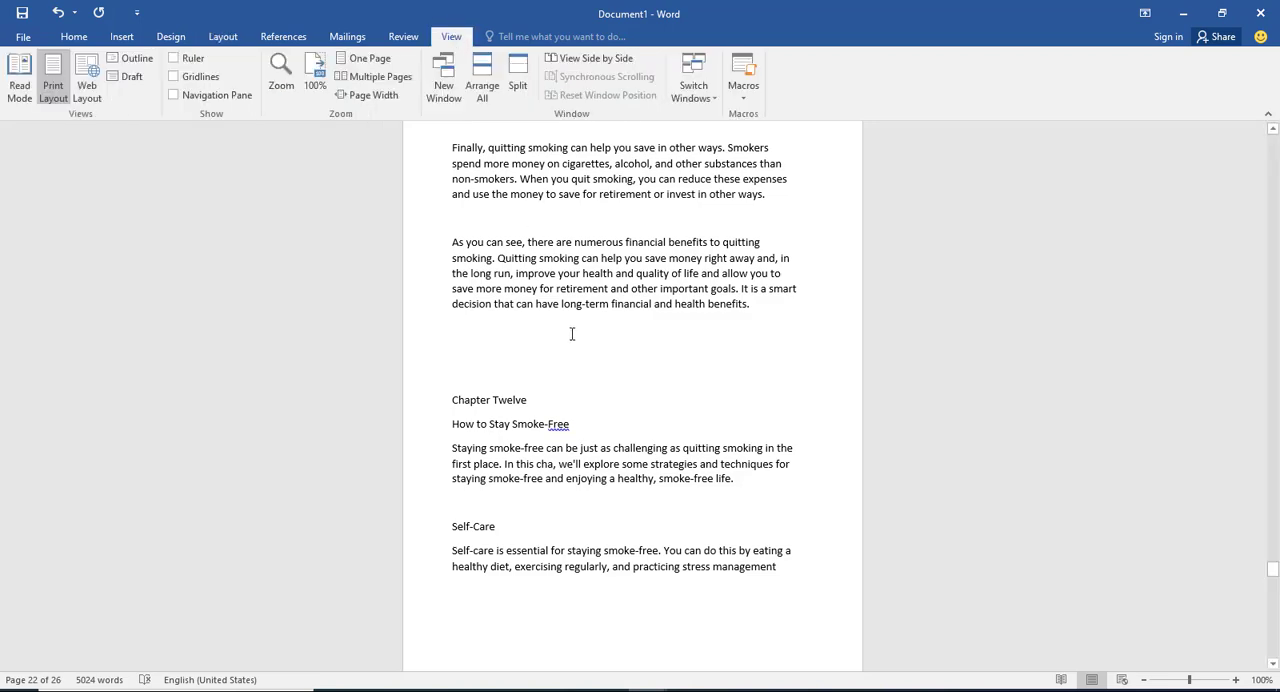
left_click(365, 60)
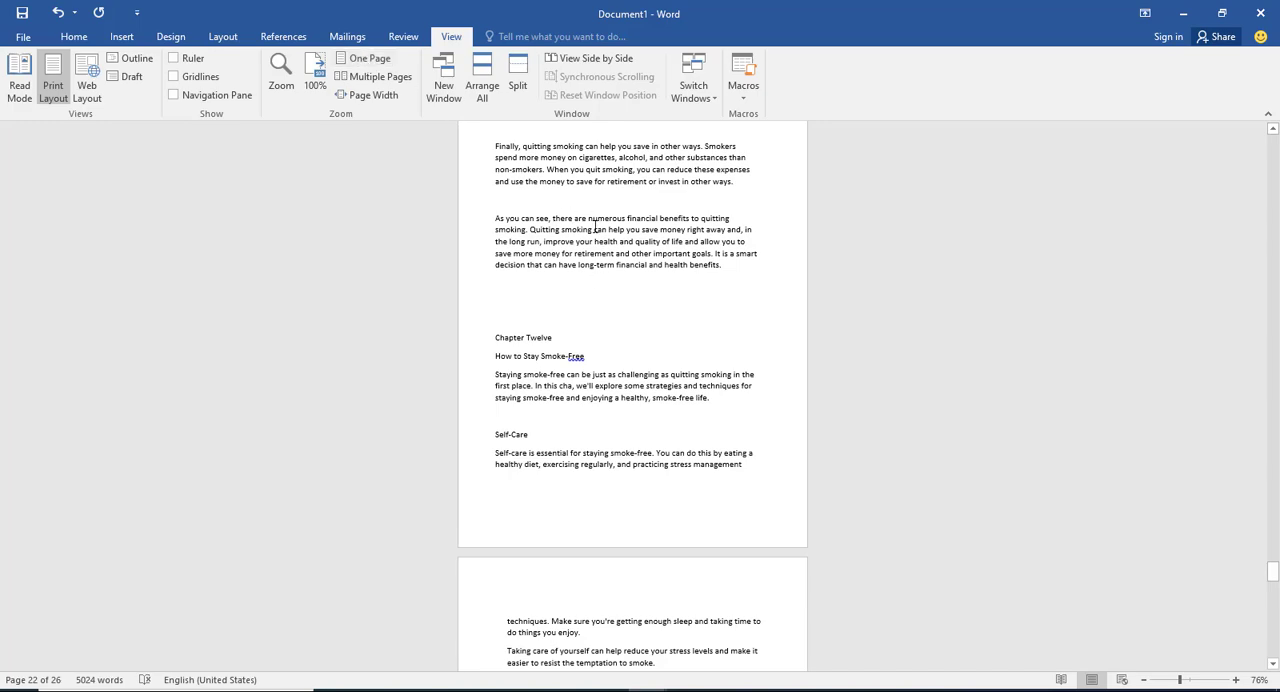
Step: Zoom the document to show multiple pages side by side
scroll(600, 280, "down", 10)
scroll(603, 285, "down", 3)
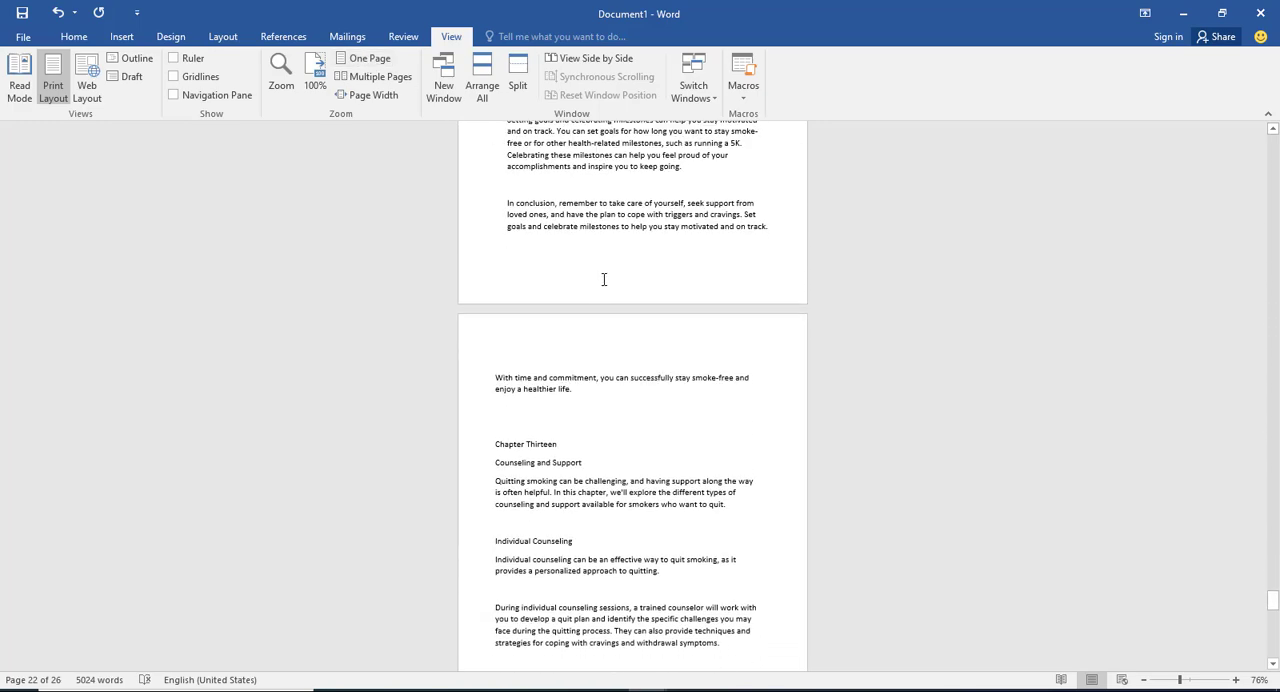
left_click(367, 80)
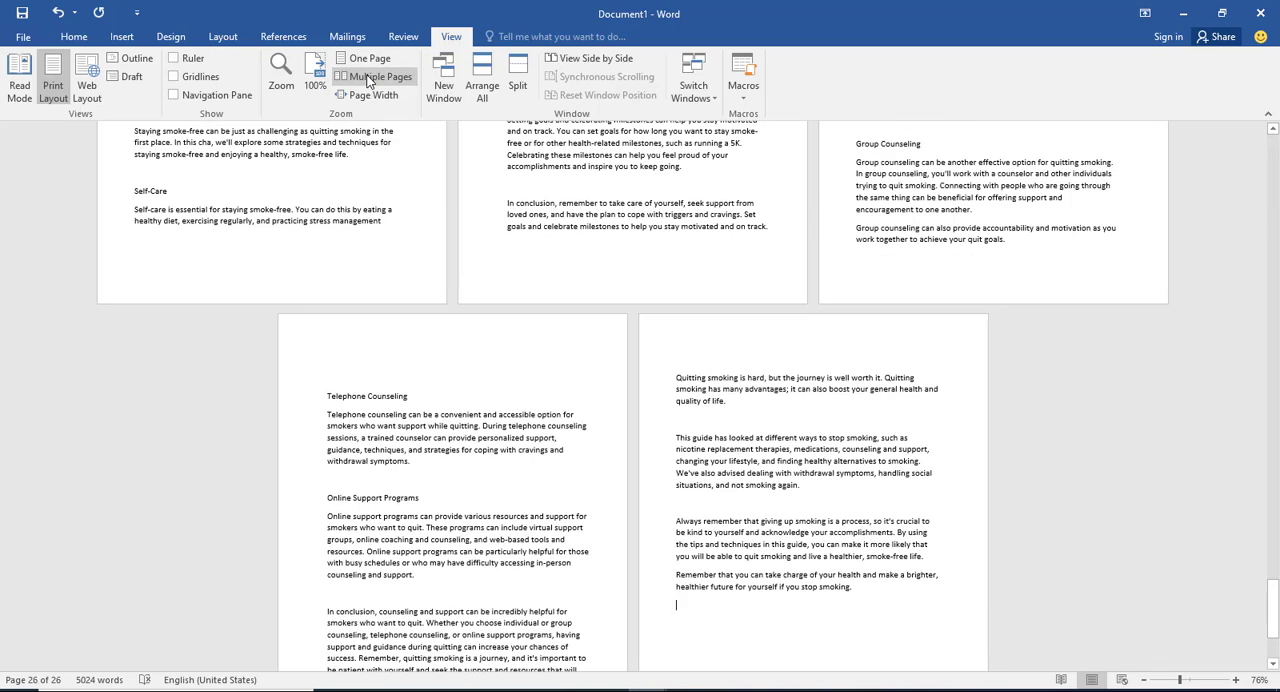
Step: Zoom the document to 100% and review the side-by-side pages back to the title page
scroll(767, 263, "up", 10)
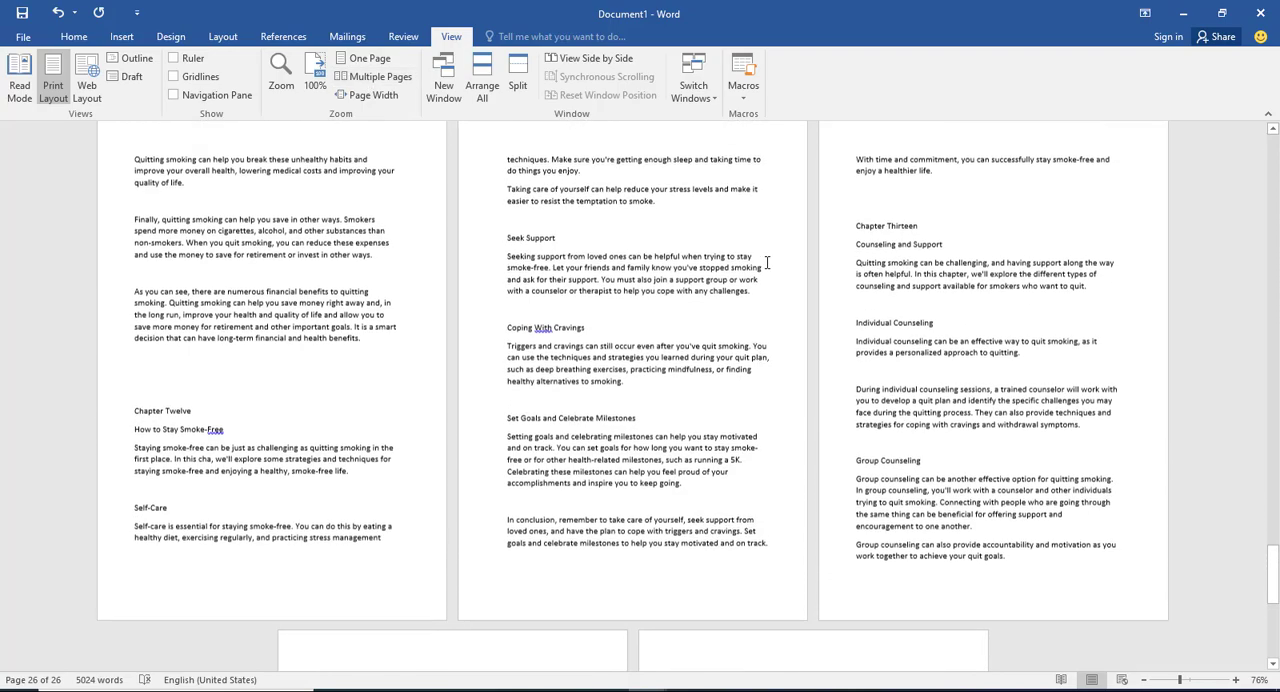
scroll(767, 263, "up", 3)
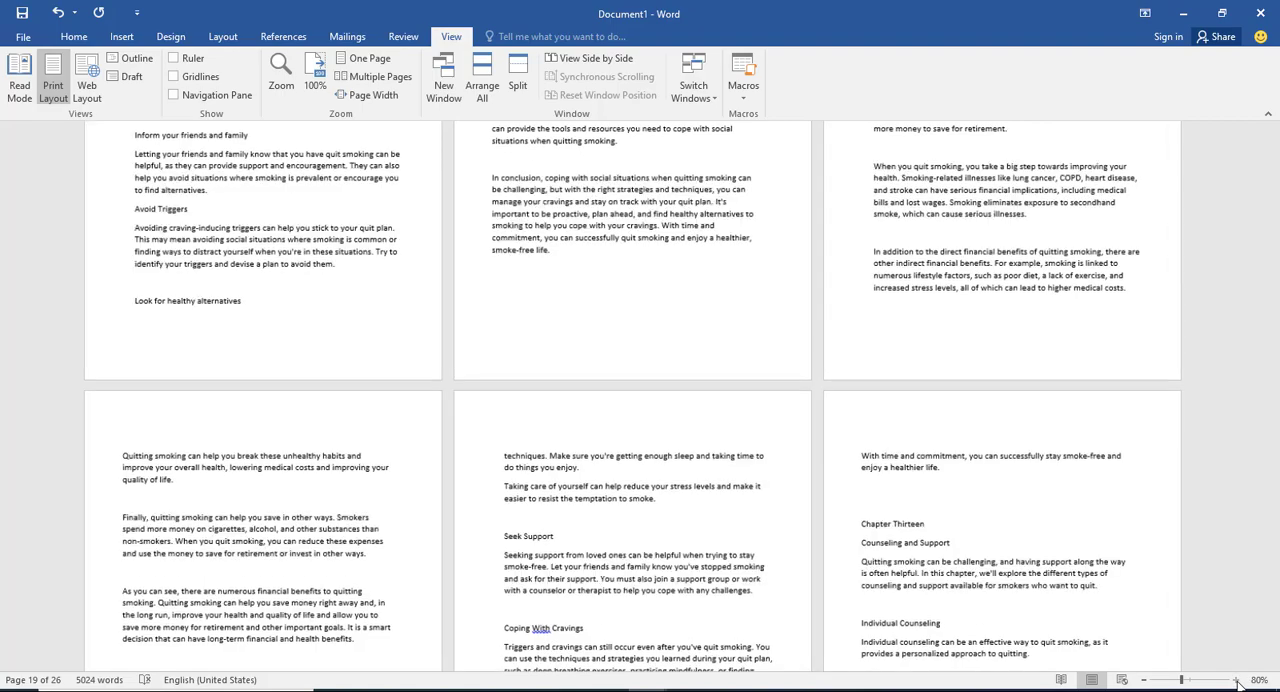
left_click(1237, 680)
left_click(1237, 680)
left_click(1237, 680)
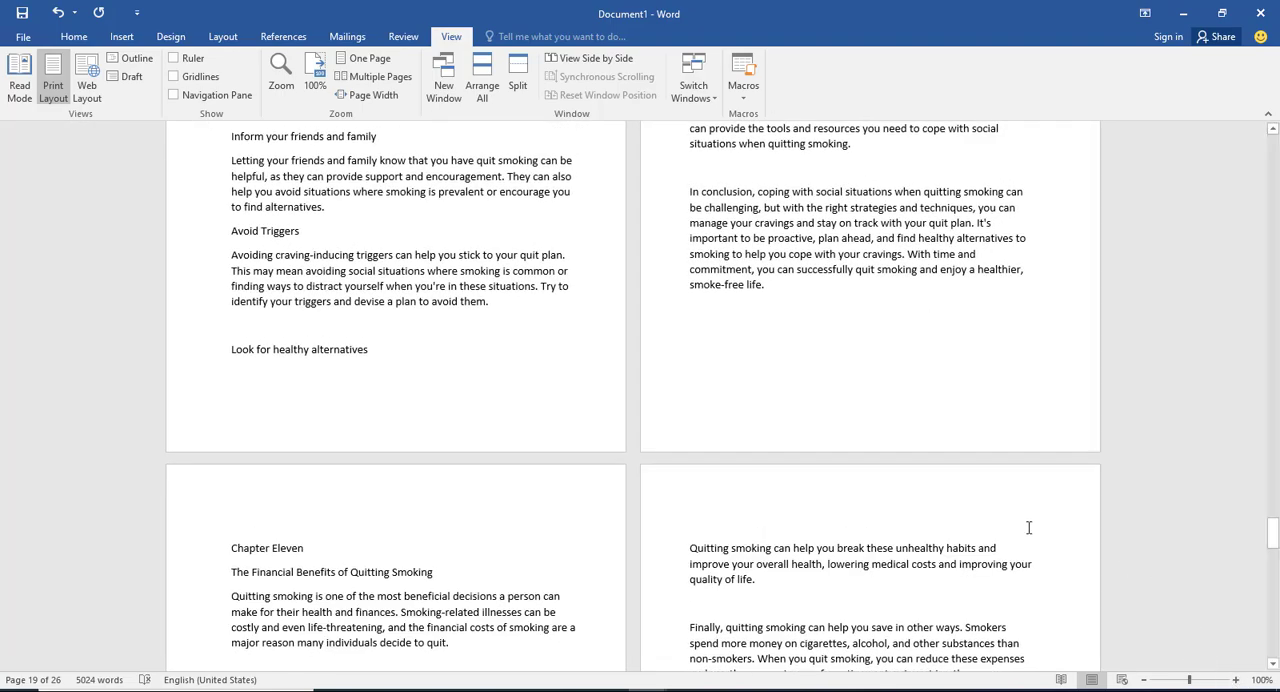
scroll(946, 506, "up", 10)
scroll(866, 382, "up", 4)
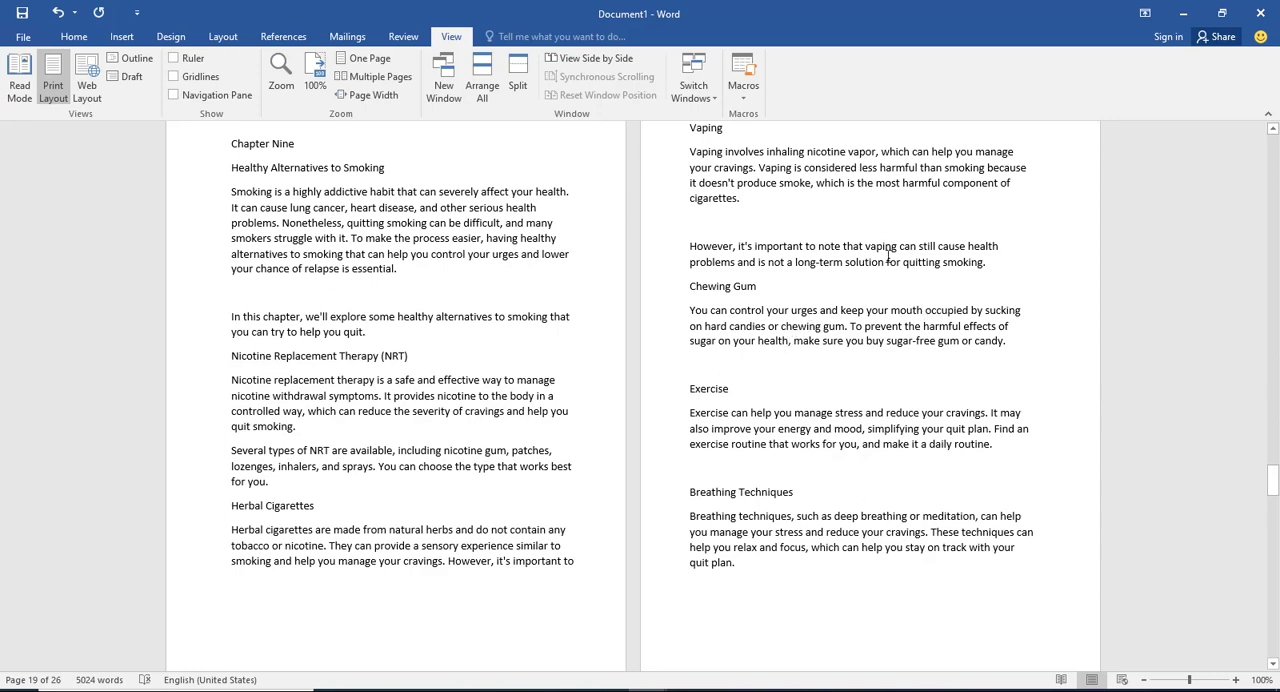
scroll(866, 333, "up", 15)
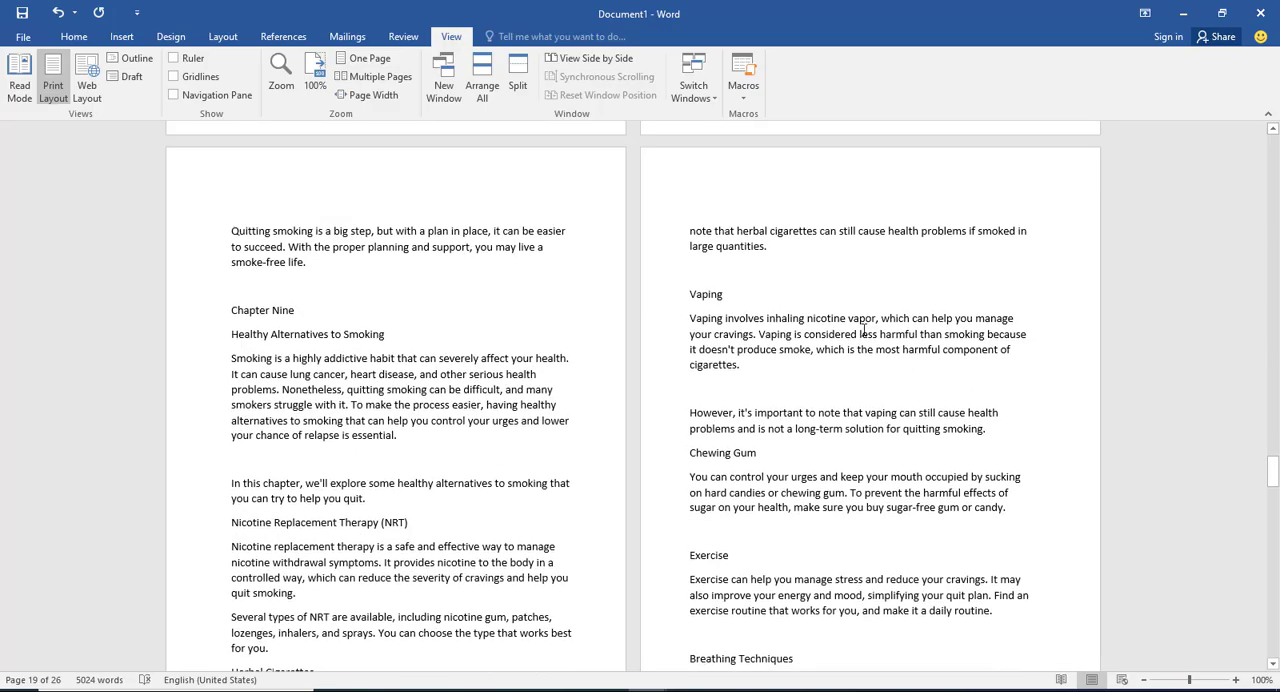
scroll(858, 301, "up", 10)
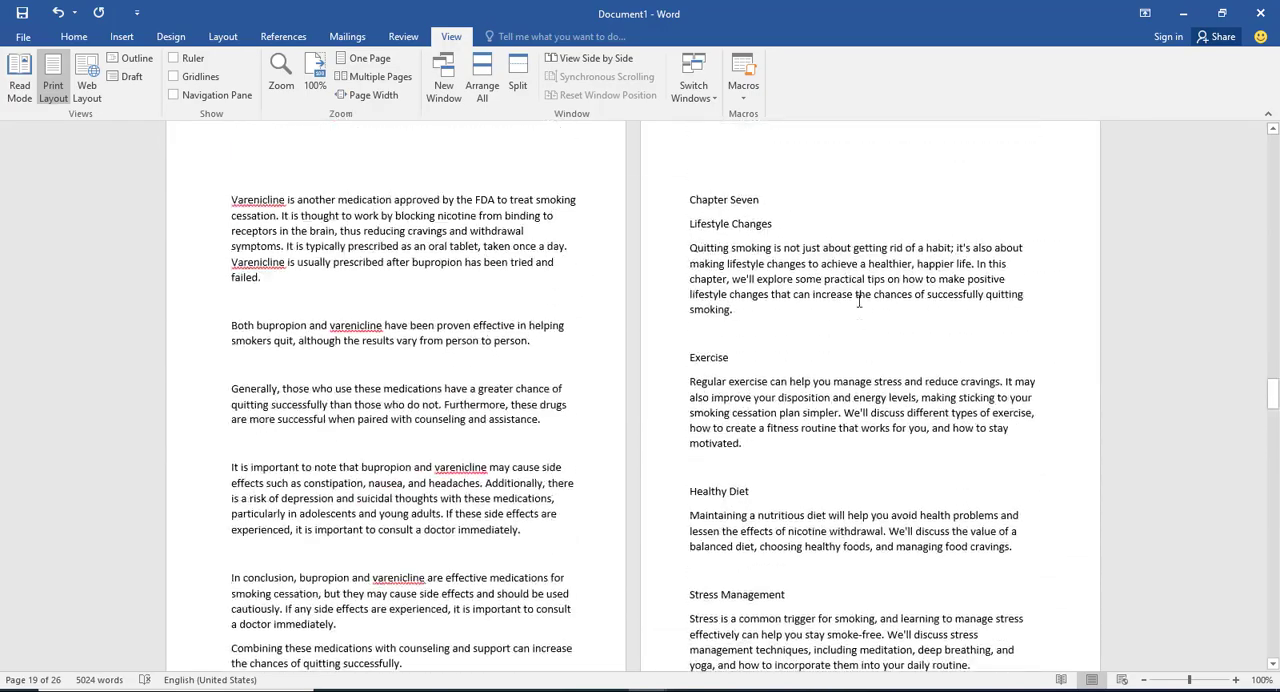
scroll(858, 301, "up", 15)
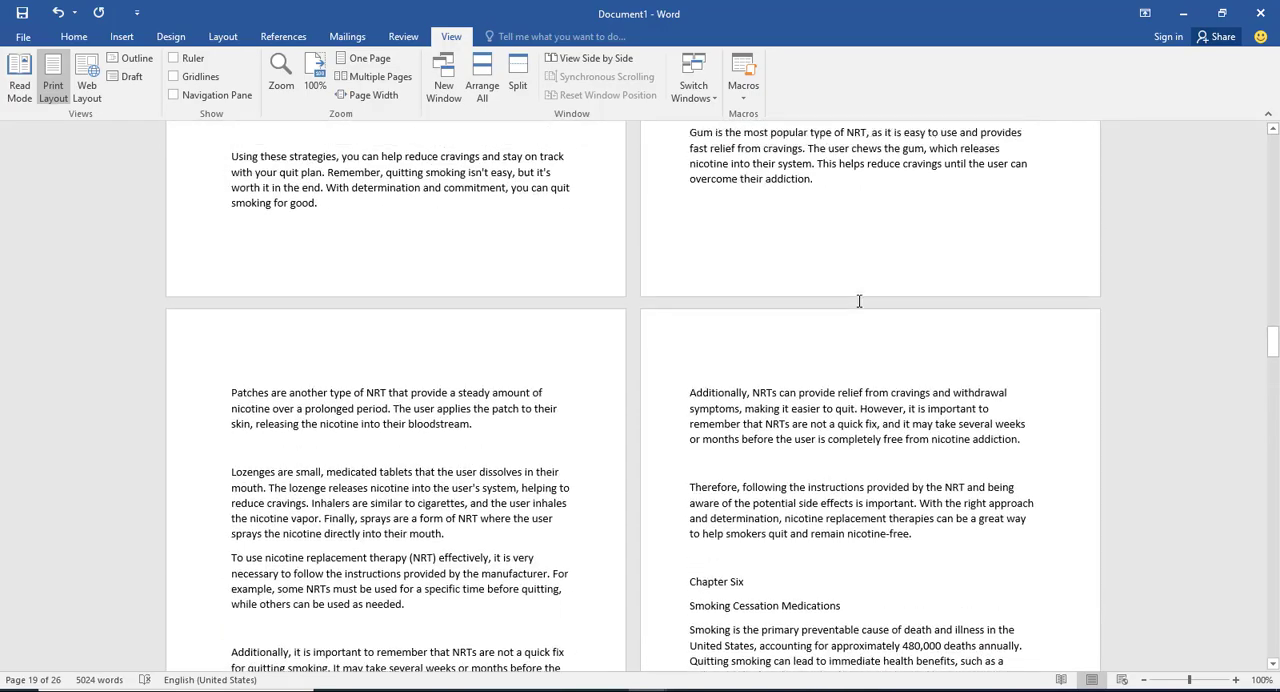
scroll(858, 301, "up", 7)
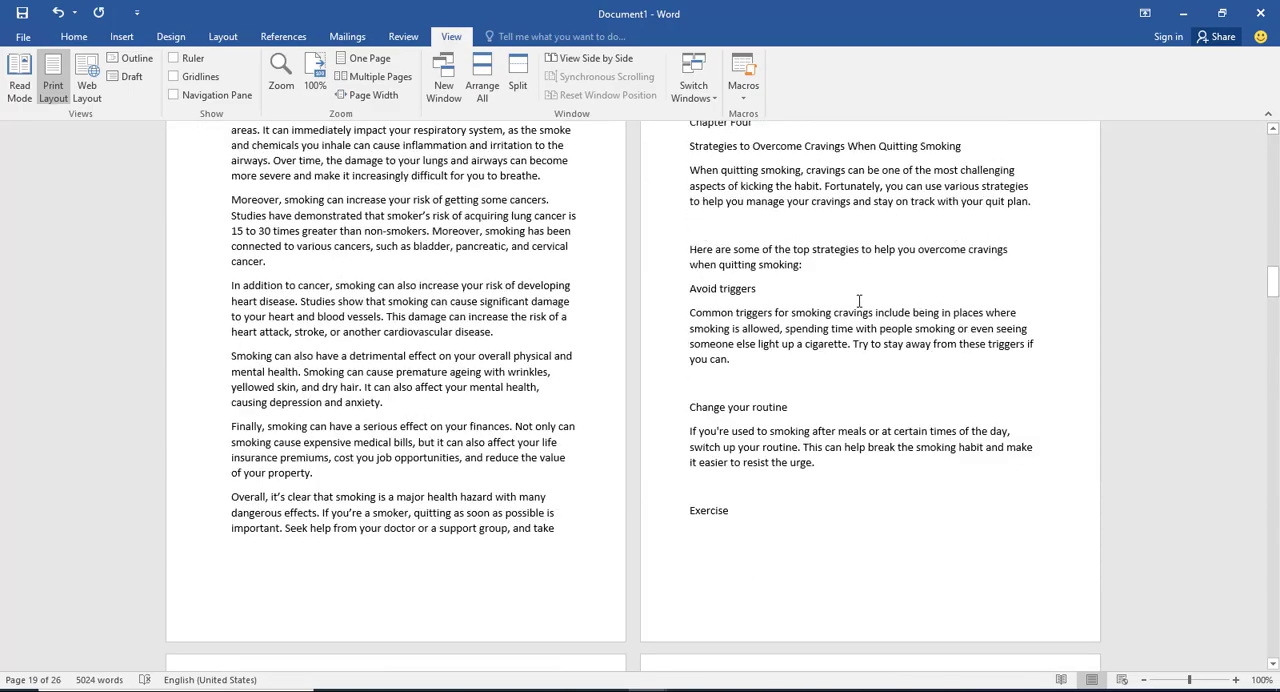
scroll(858, 301, "up", 20)
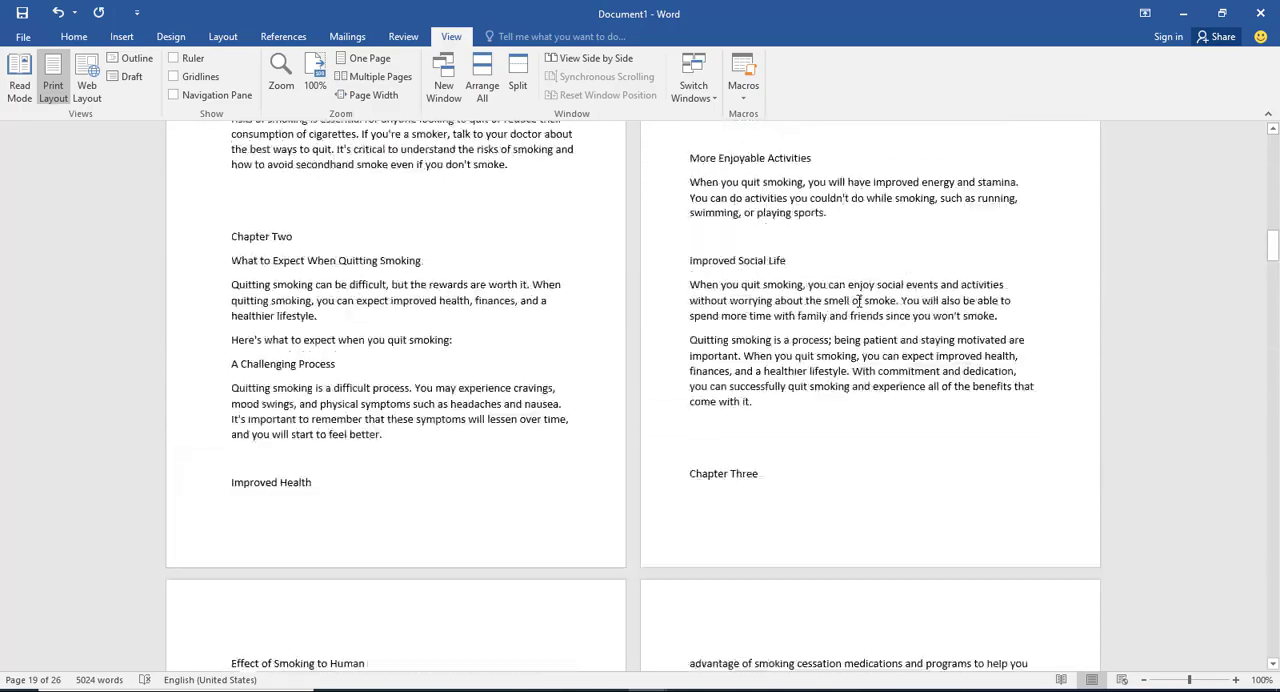
scroll(858, 301, "up", 12)
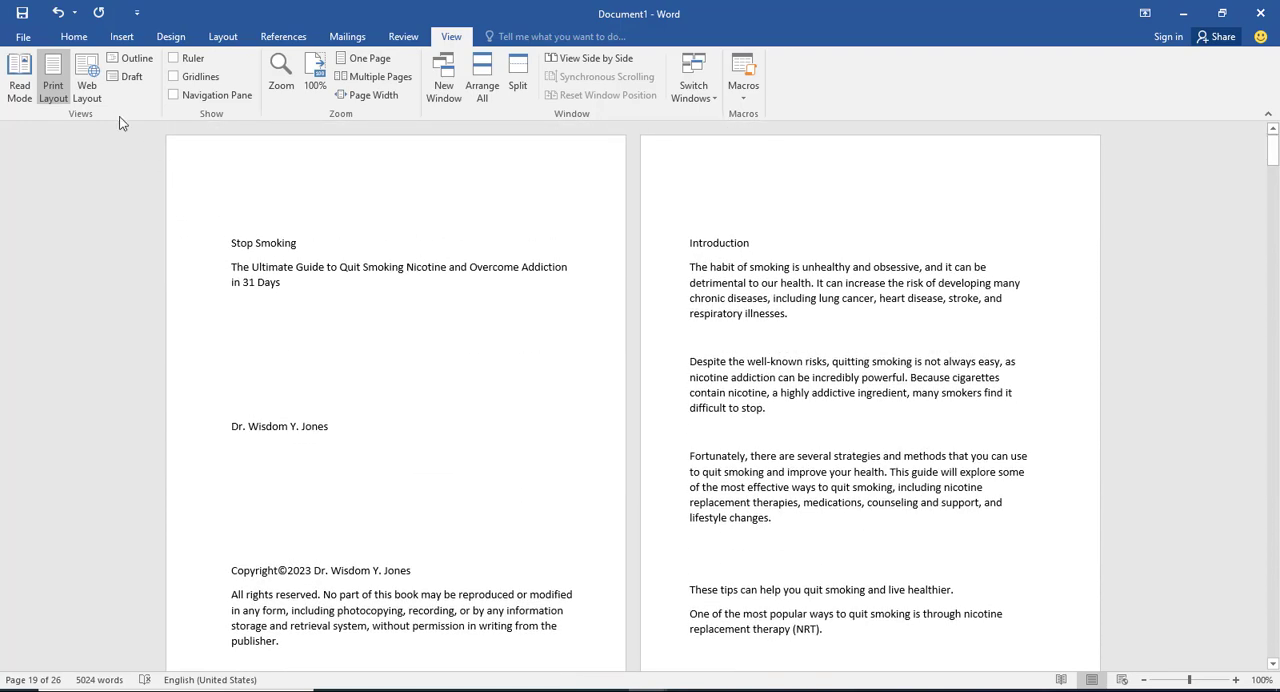
left_click(70, 38)
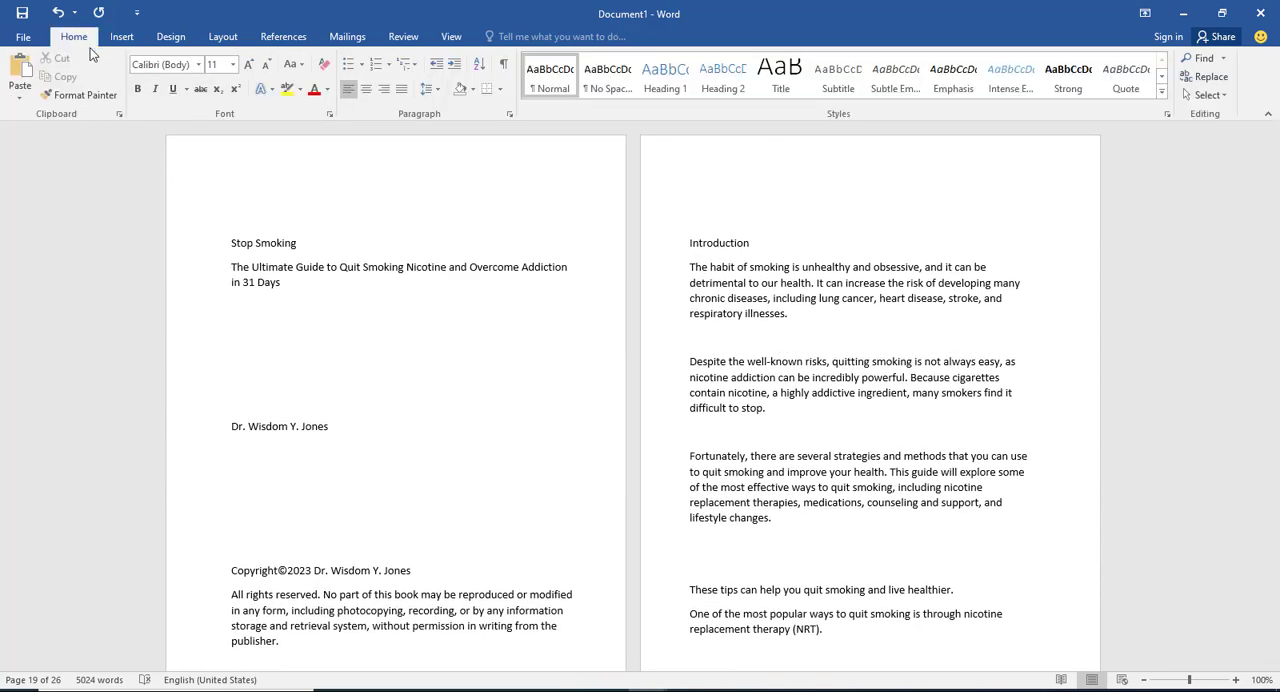
triple_click(254, 274)
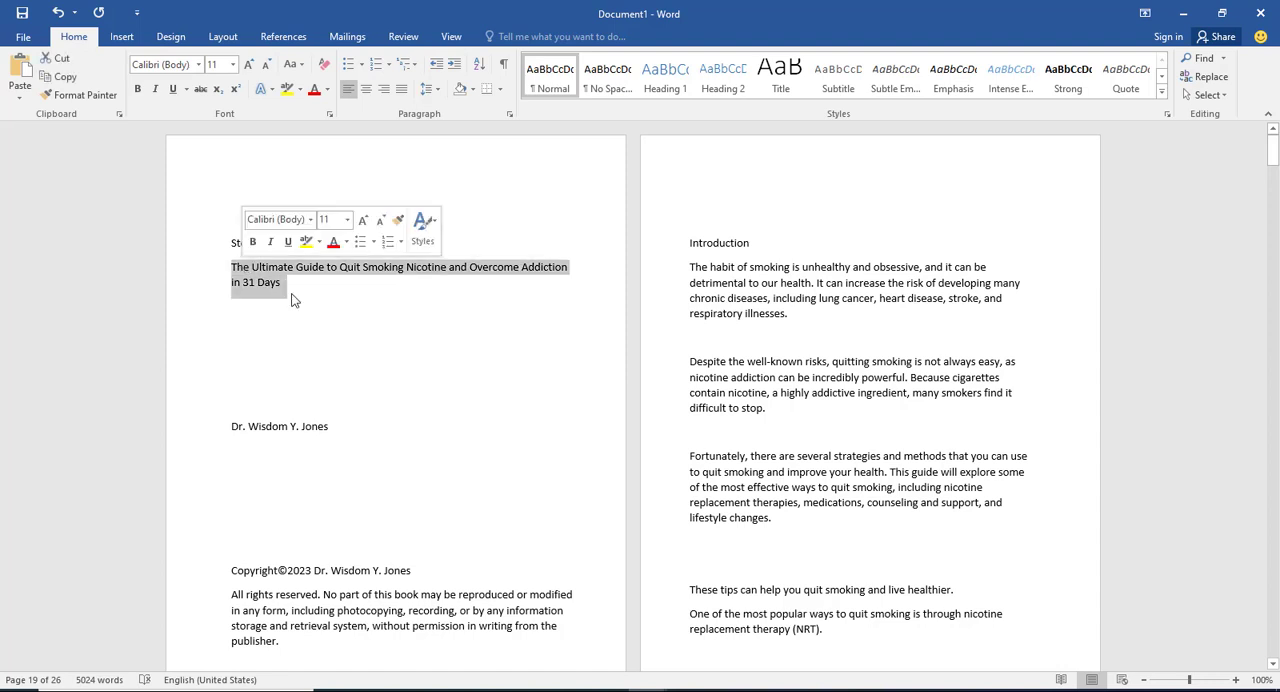
left_click(288, 243)
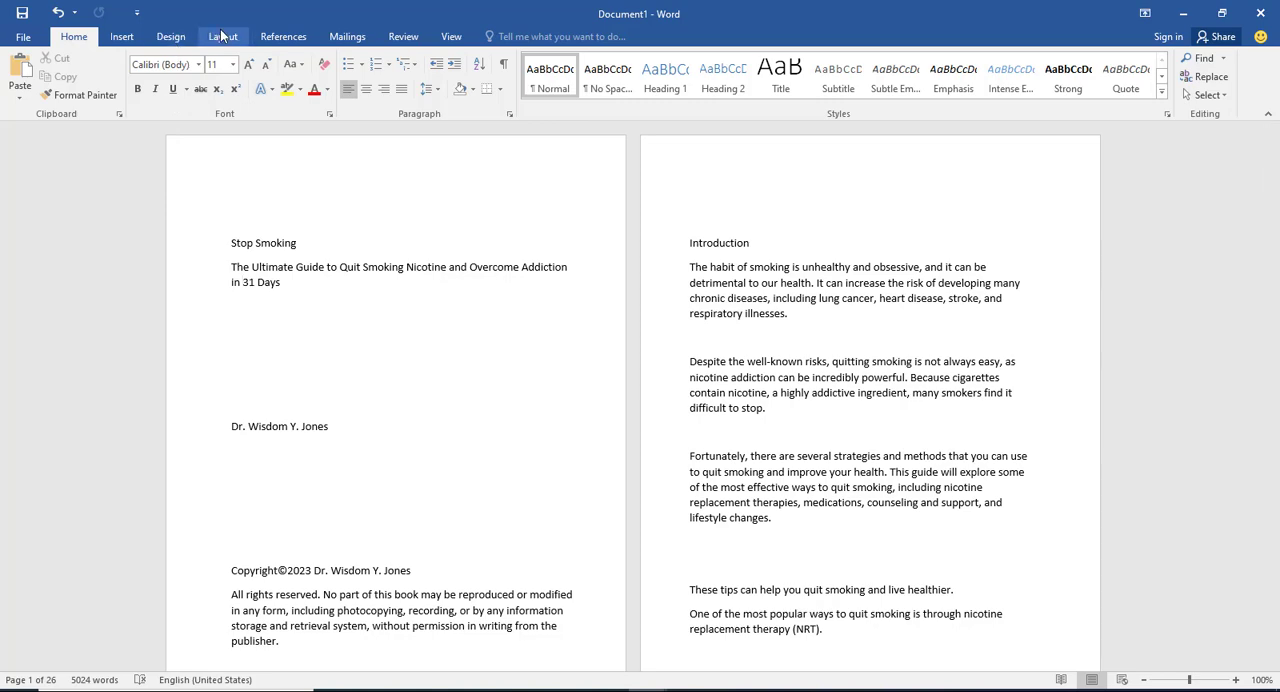
left_click(124, 37)
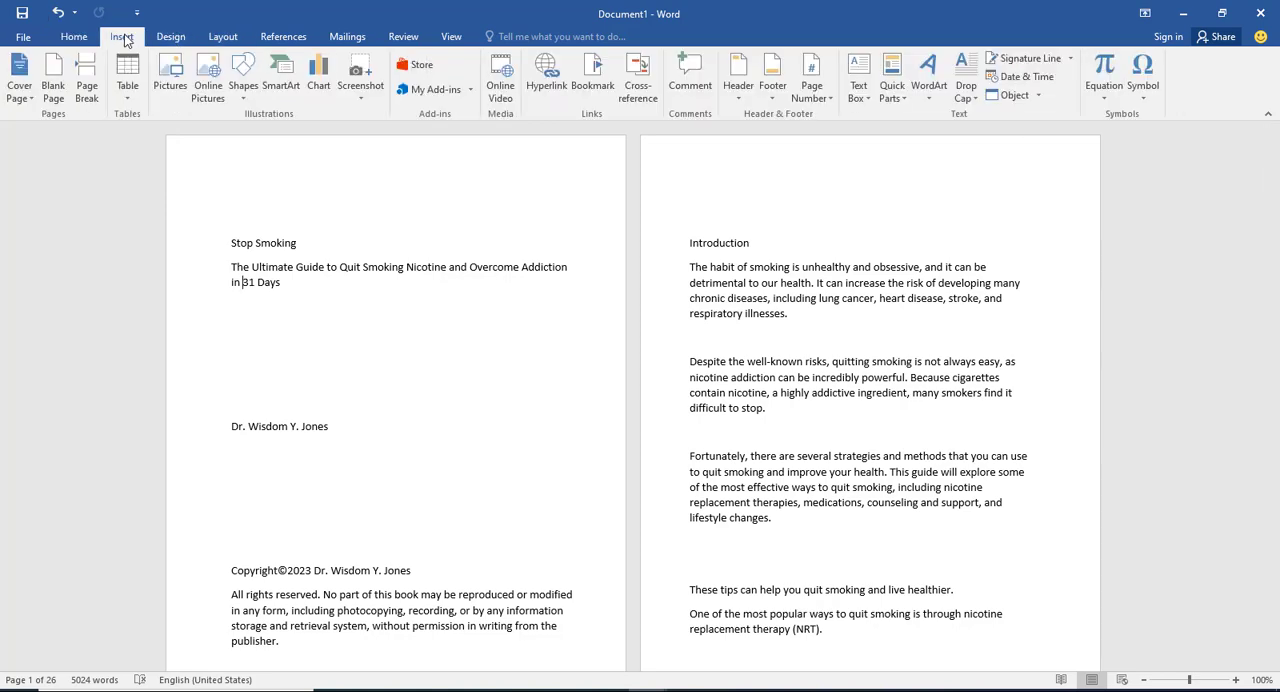
left_click(230, 40)
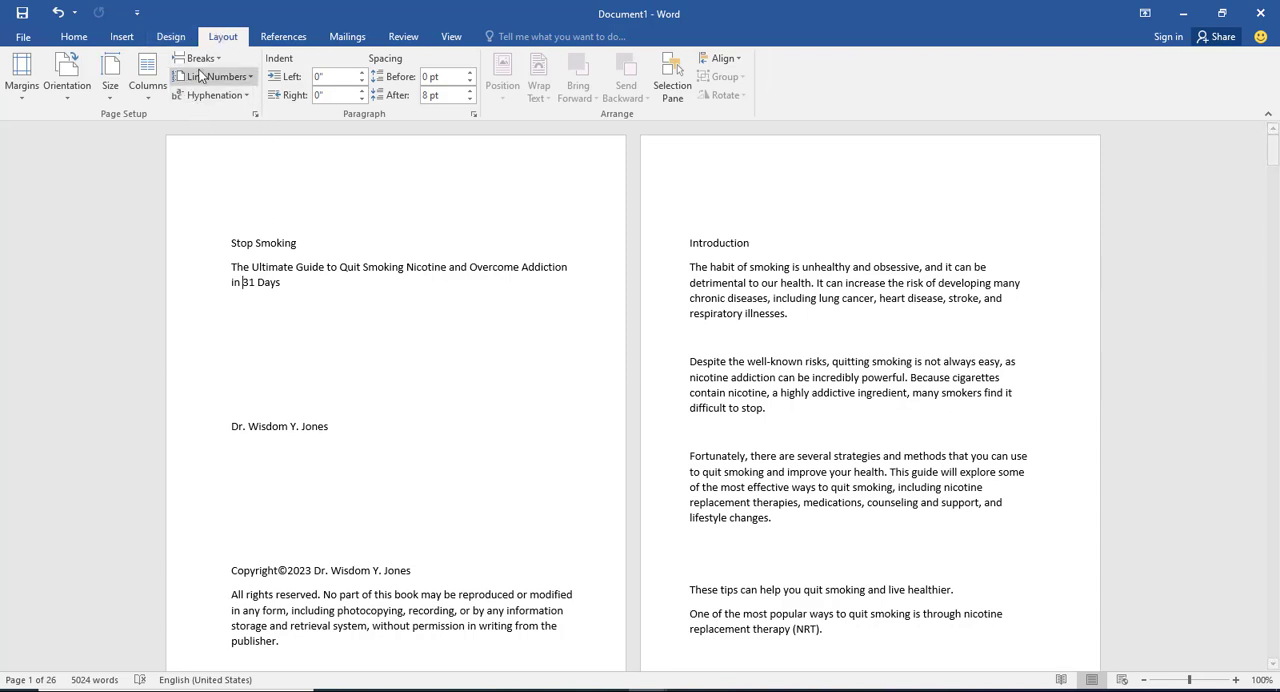
left_click(207, 62)
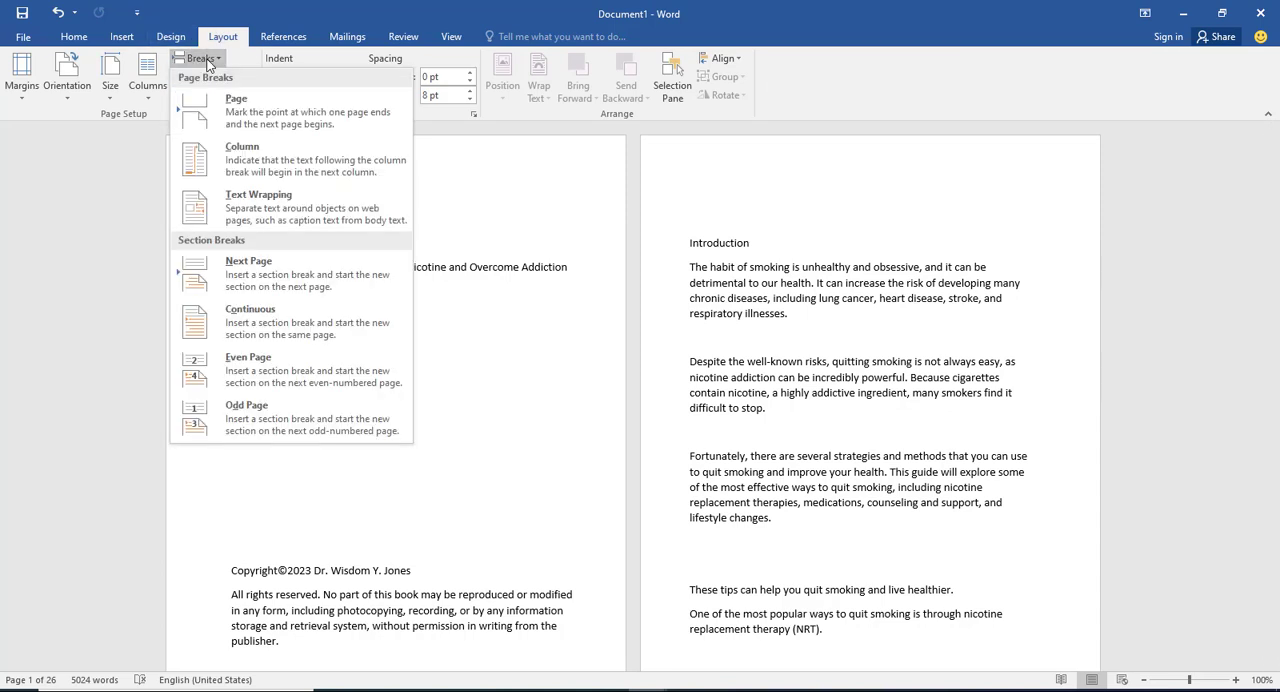
left_click(427, 476)
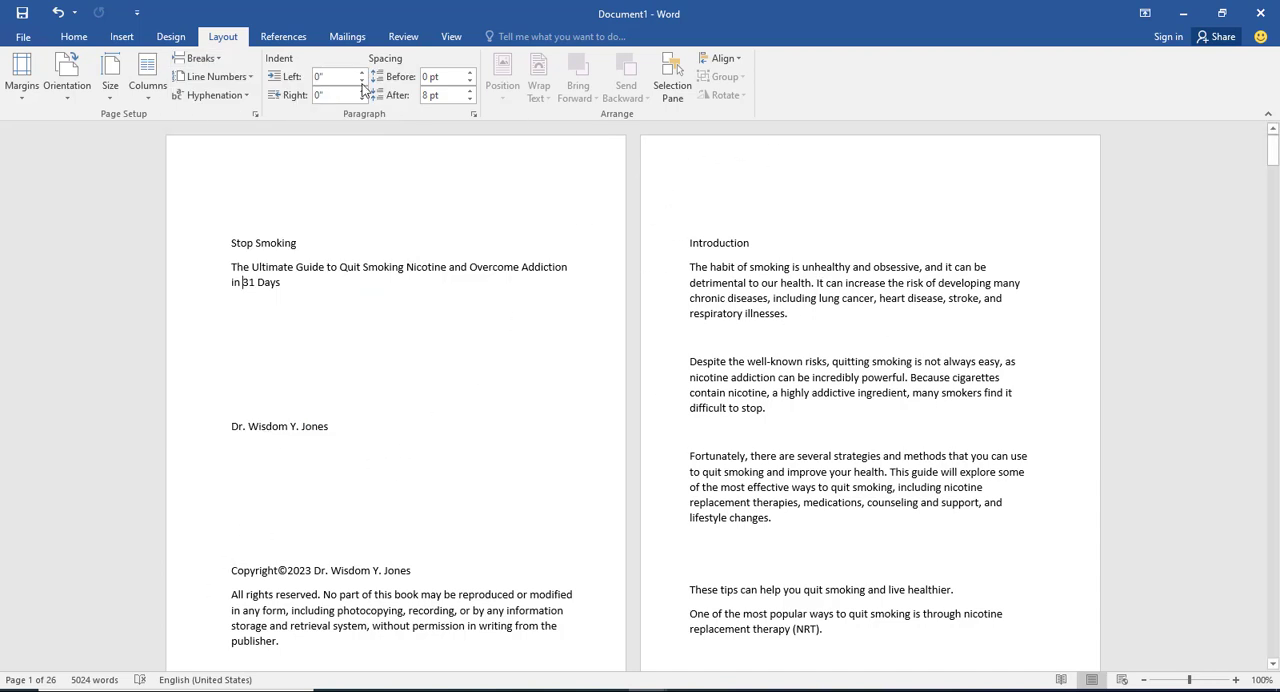
left_click(216, 61)
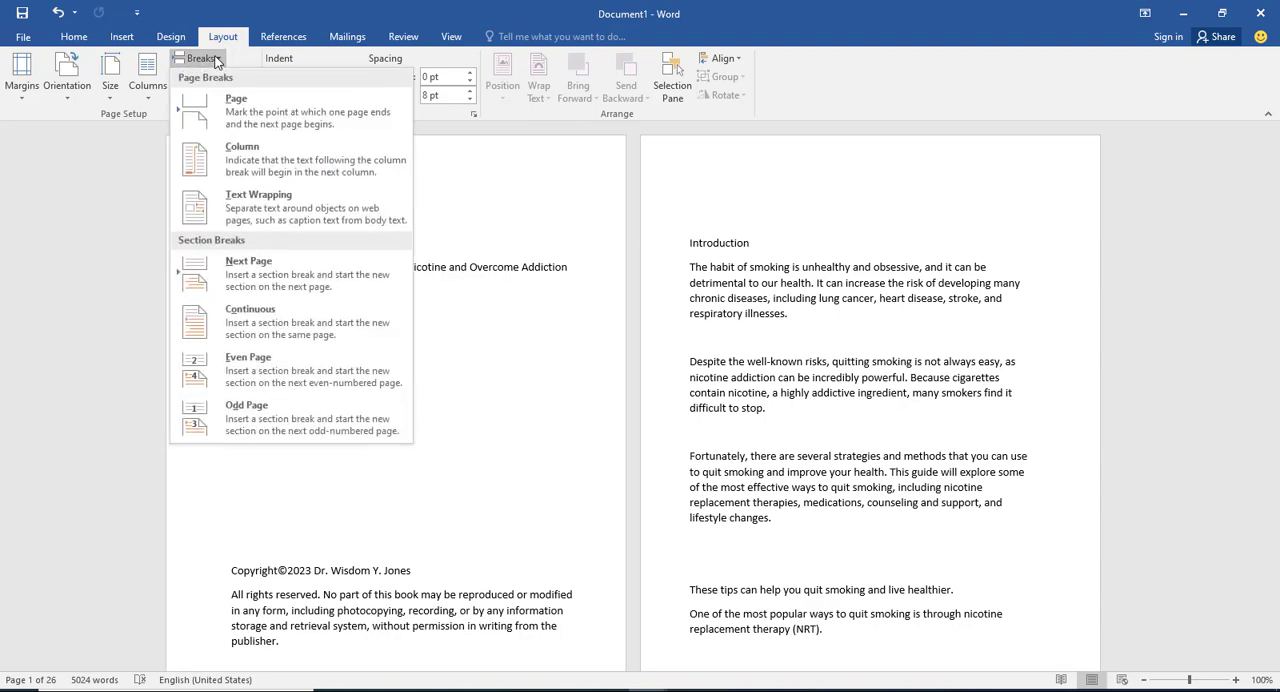
left_click(272, 277)
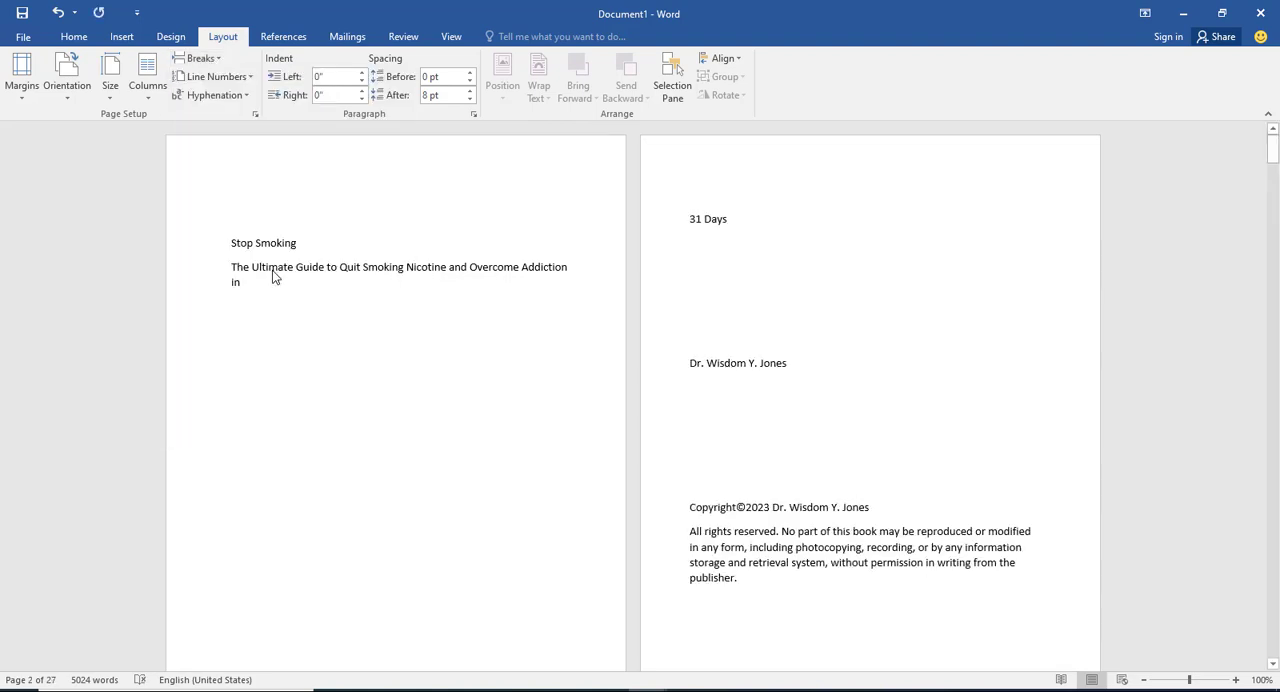
key("ctrl+z")
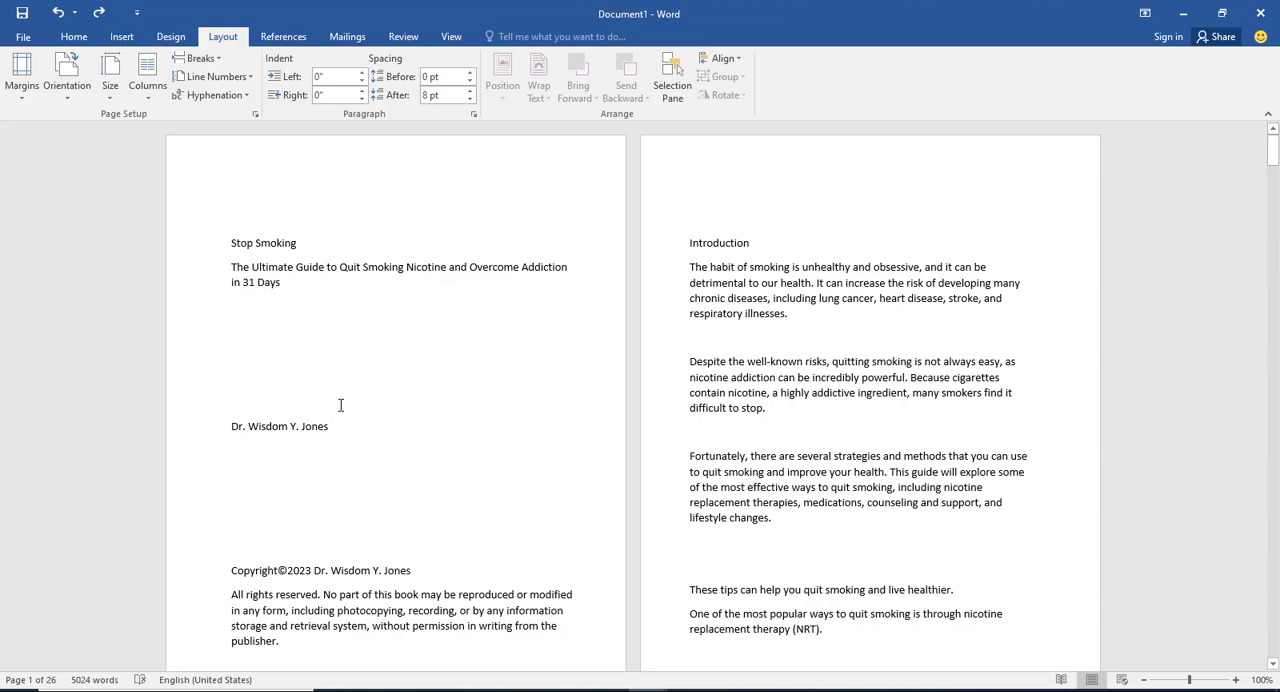
Step: Insert a next-page section break between the author's name and the copyright notice, and a page break after the notice
left_click(219, 56)
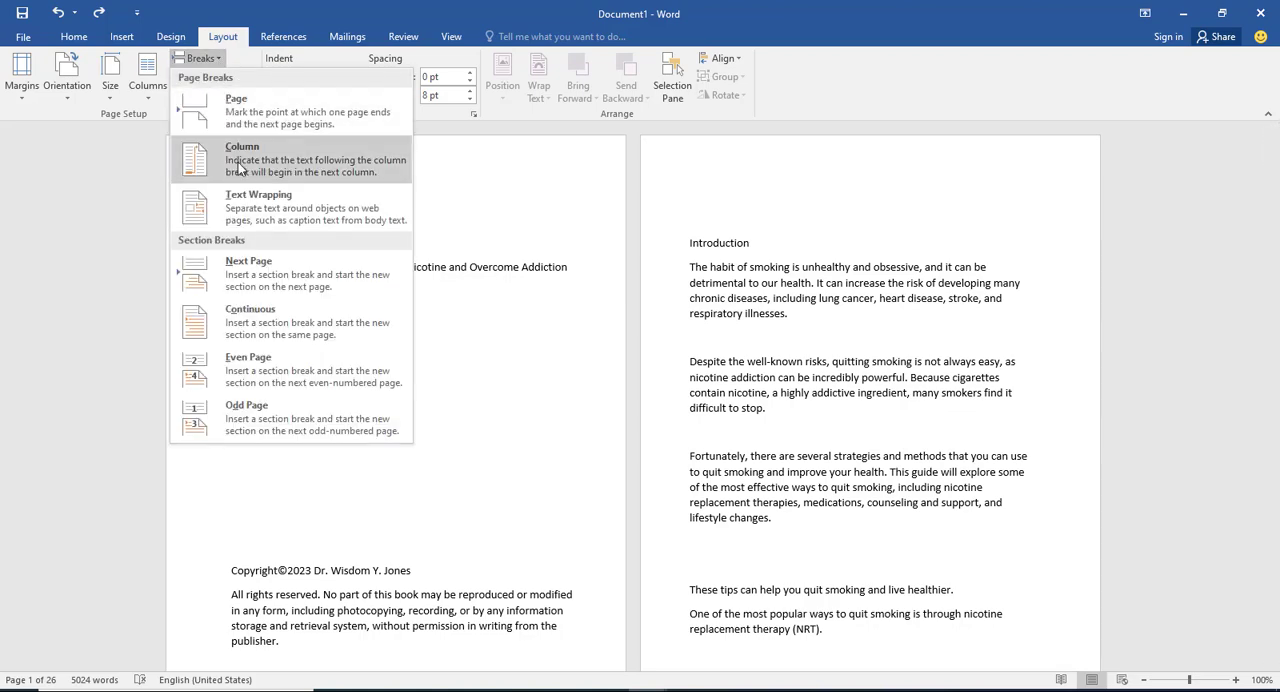
left_click(249, 276)
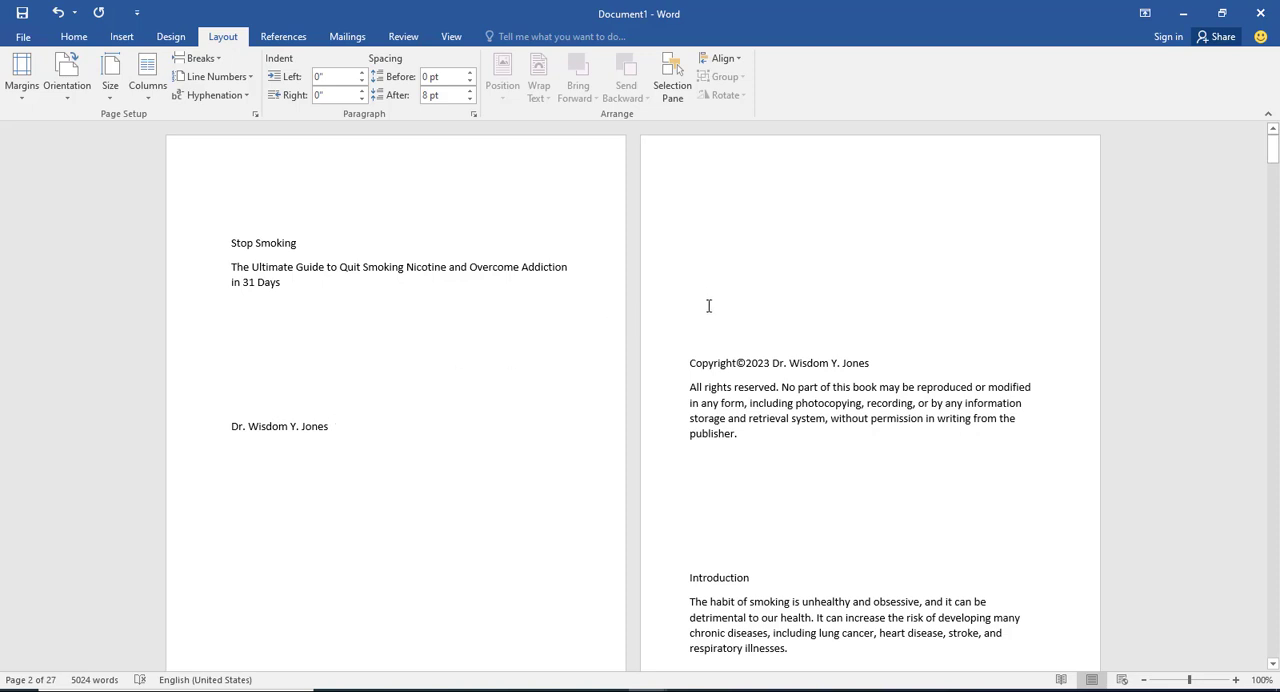
left_click(743, 436)
left_click(211, 58)
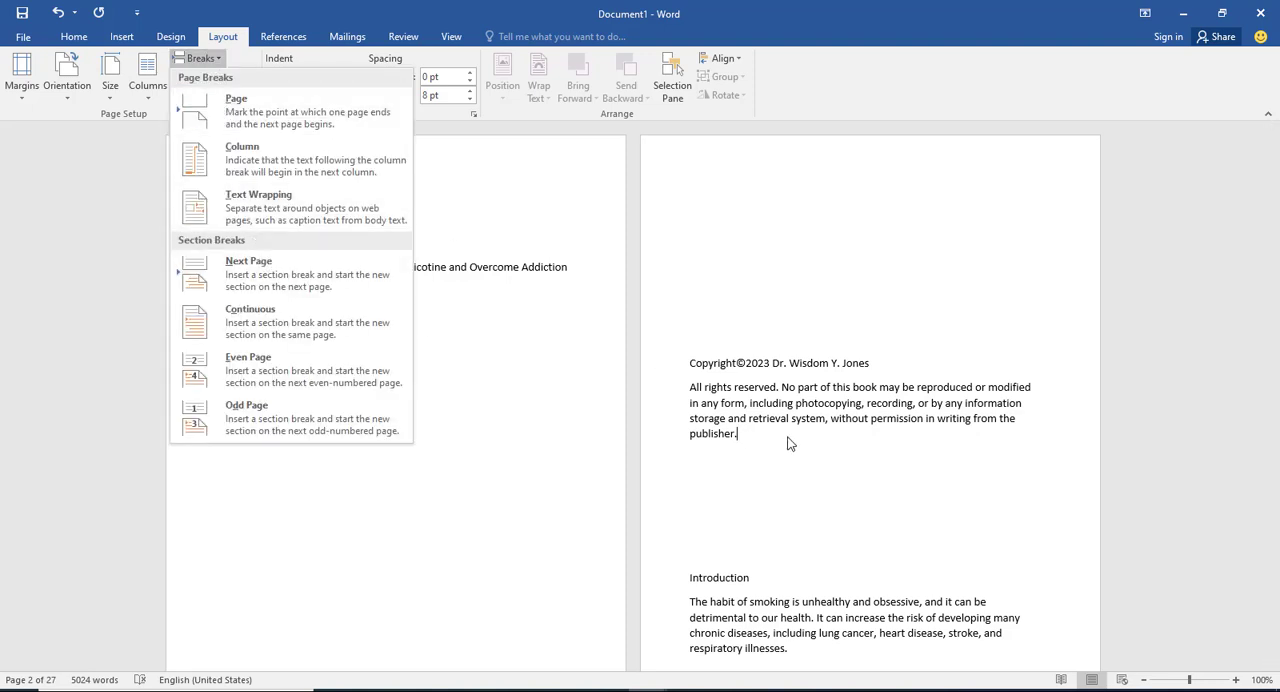
left_click(73, 38)
left_click(73, 38)
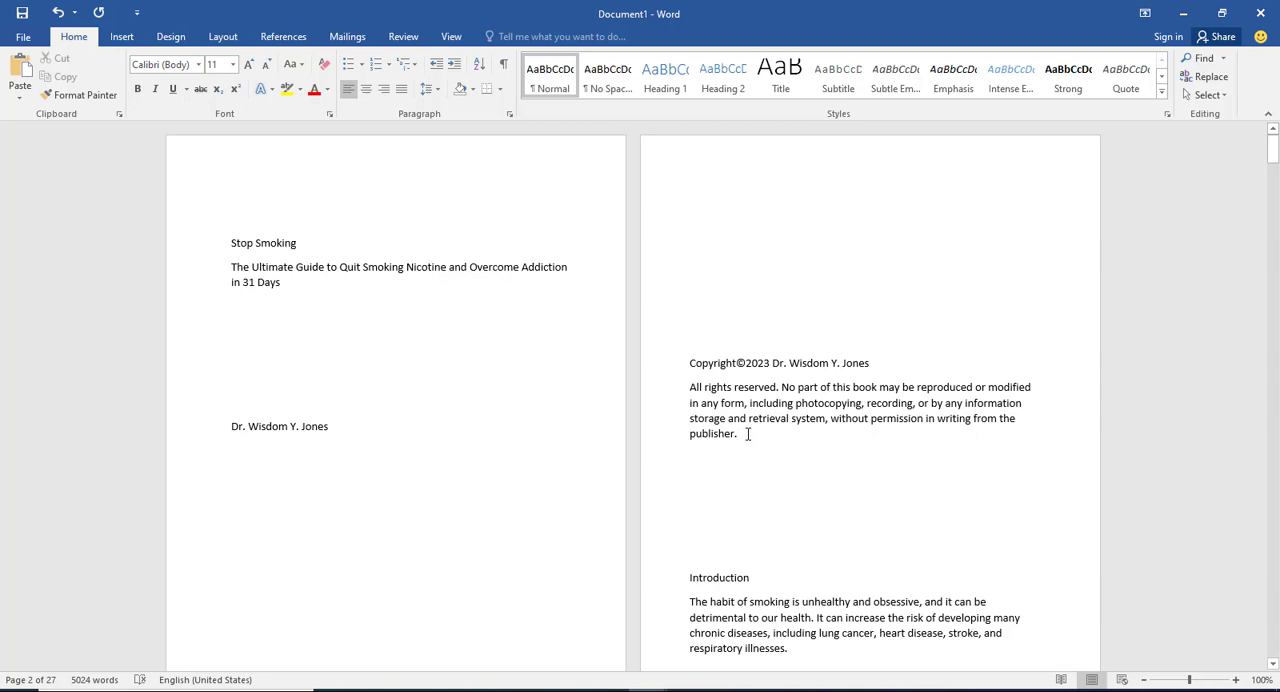
key("ctrl+Return")
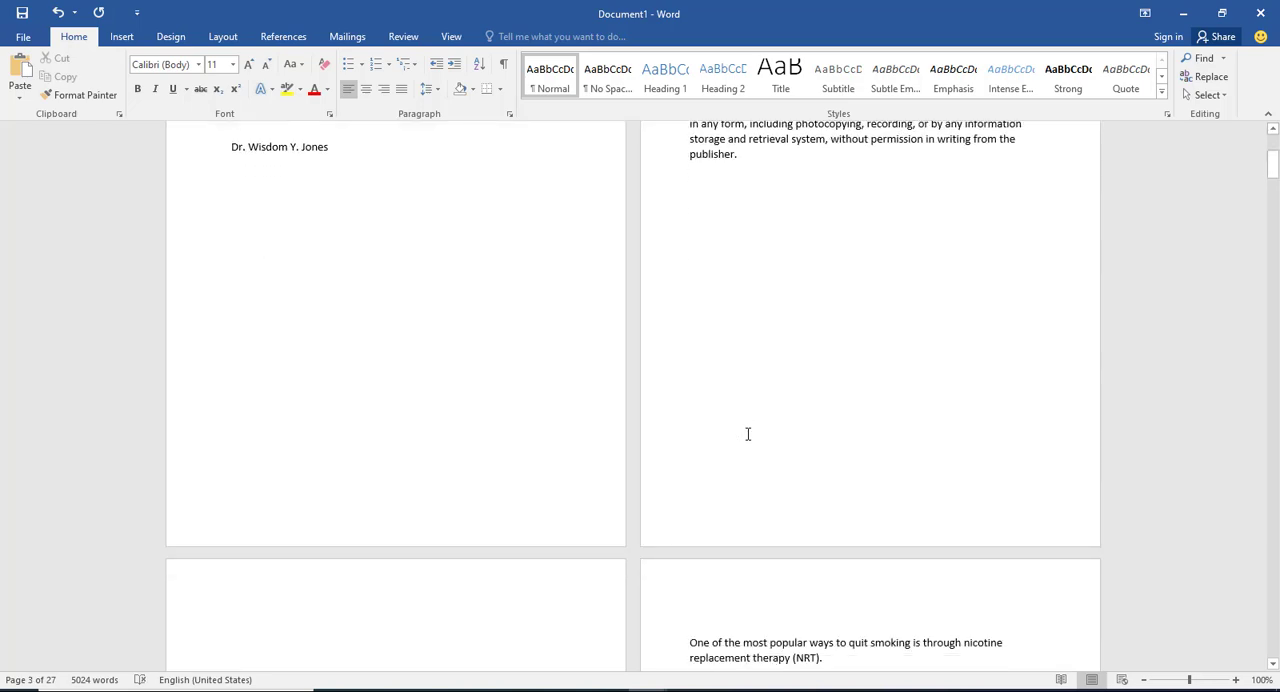
Step: Enter "Table Of Contents" at the start of the new page and insert a page break before "Introduction"
scroll(747, 434, "down", 4)
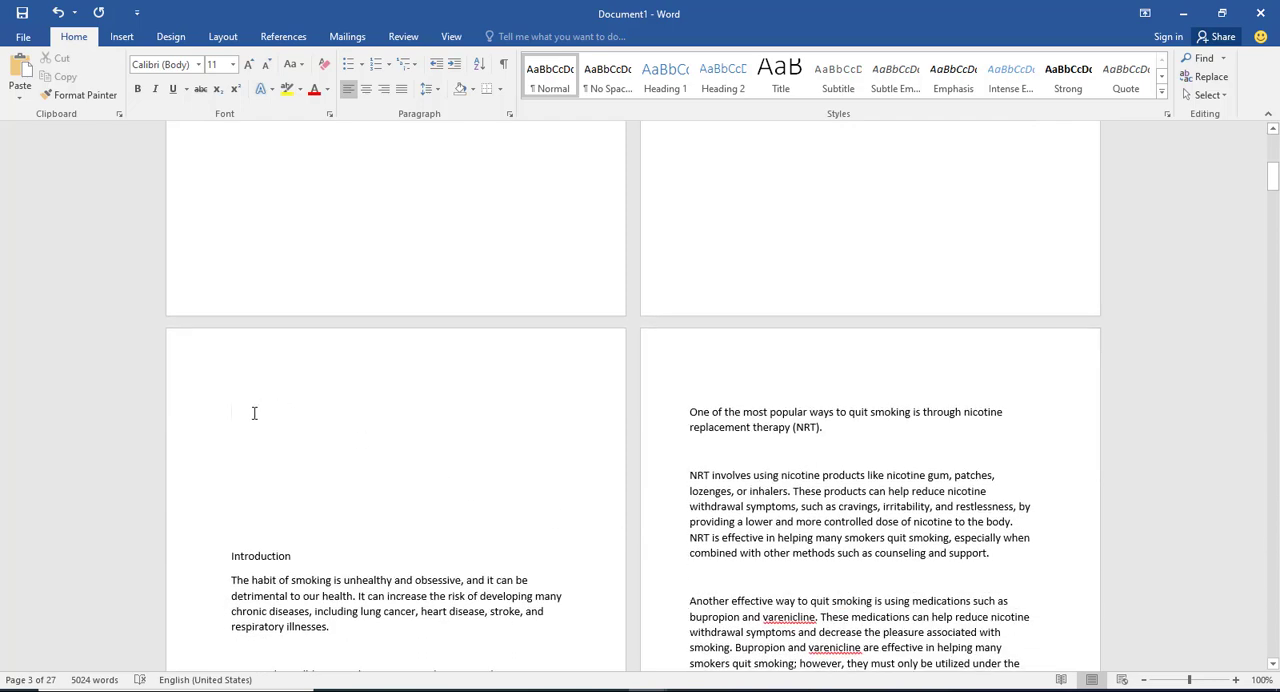
type("Tab")
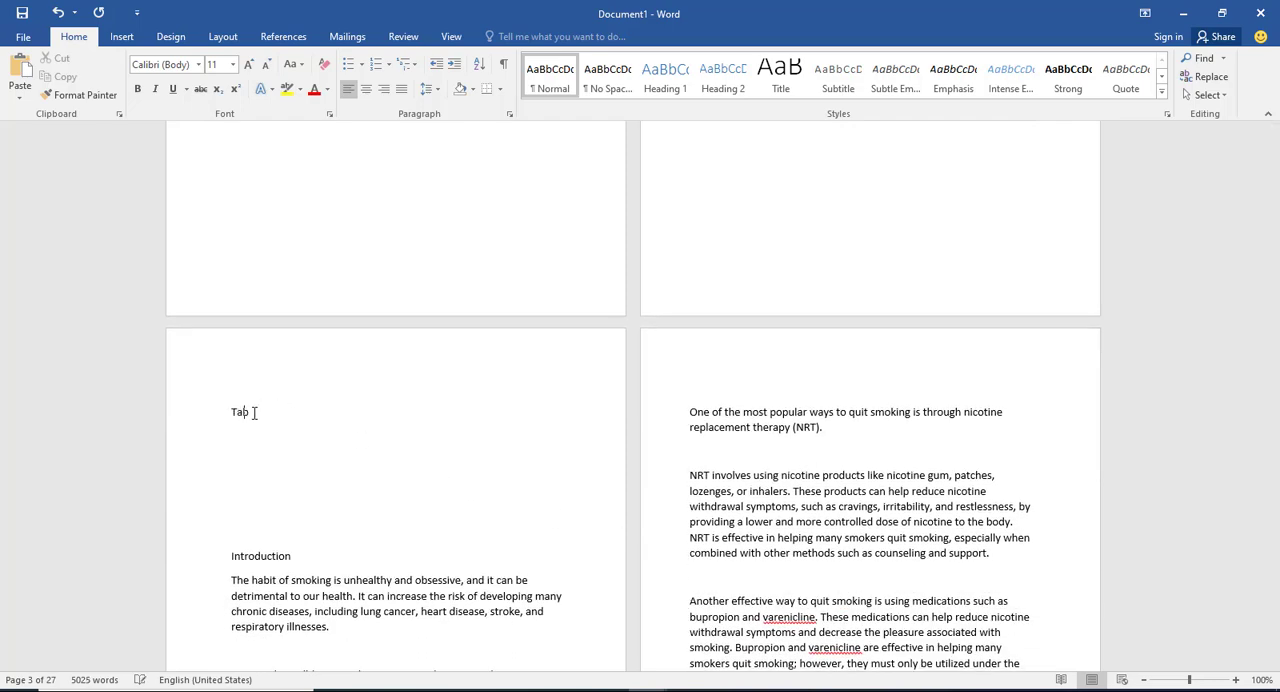
type("le Of Contents")
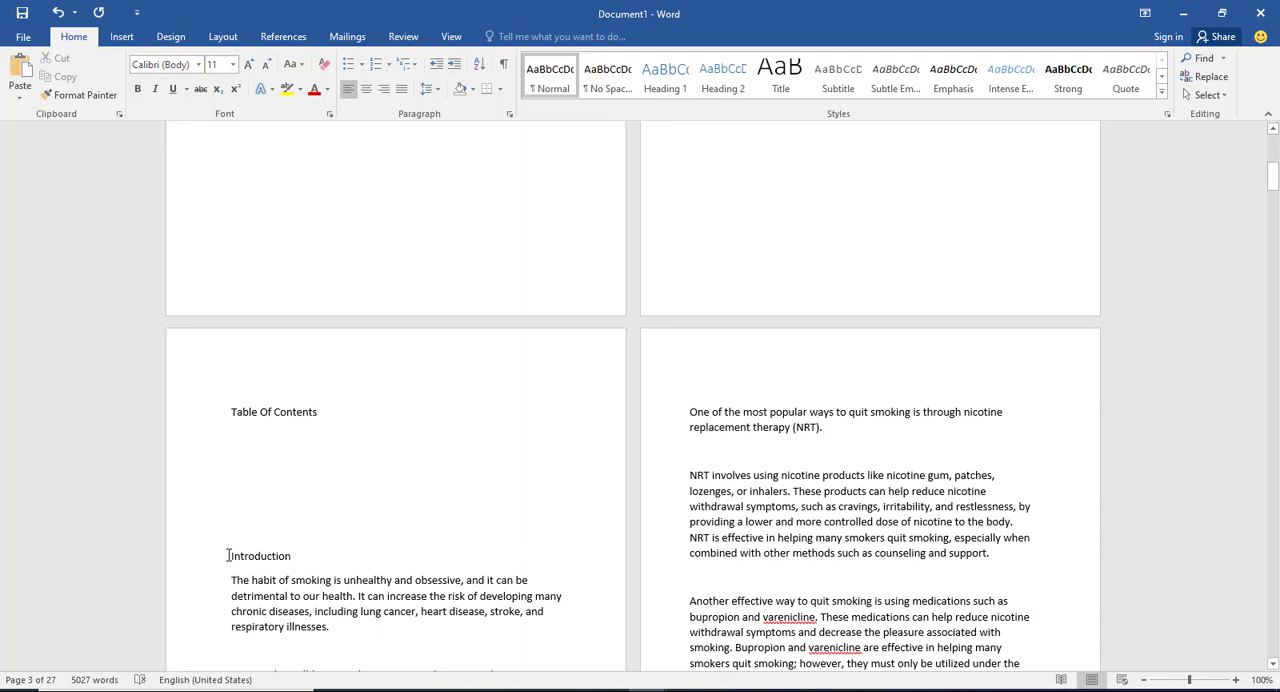
left_click(229, 555)
key("ctrl+Return")
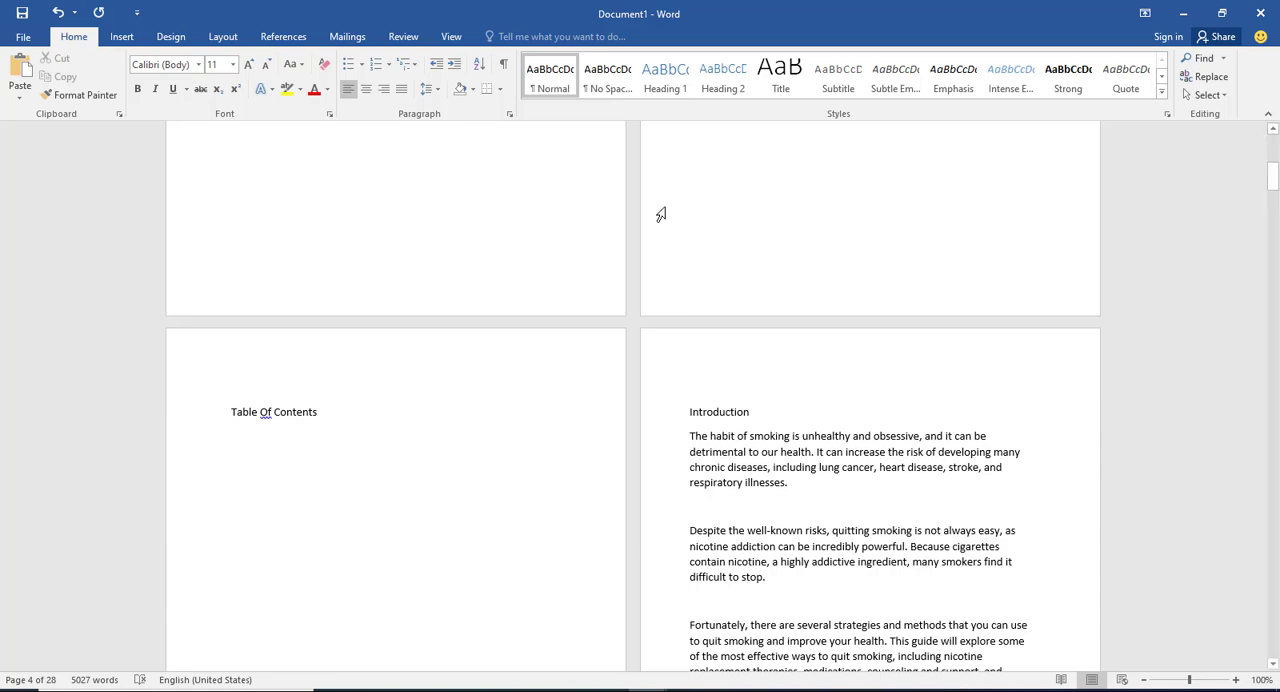
left_click(668, 80)
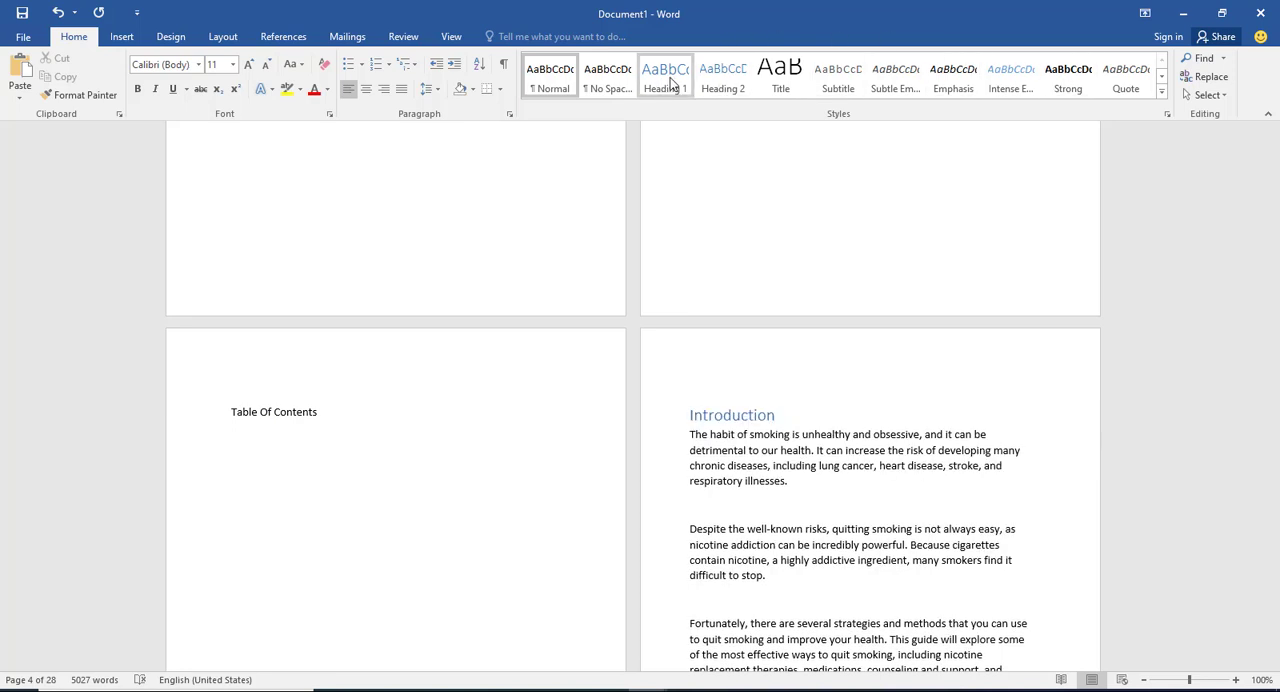
left_click(722, 88)
left_click(779, 76)
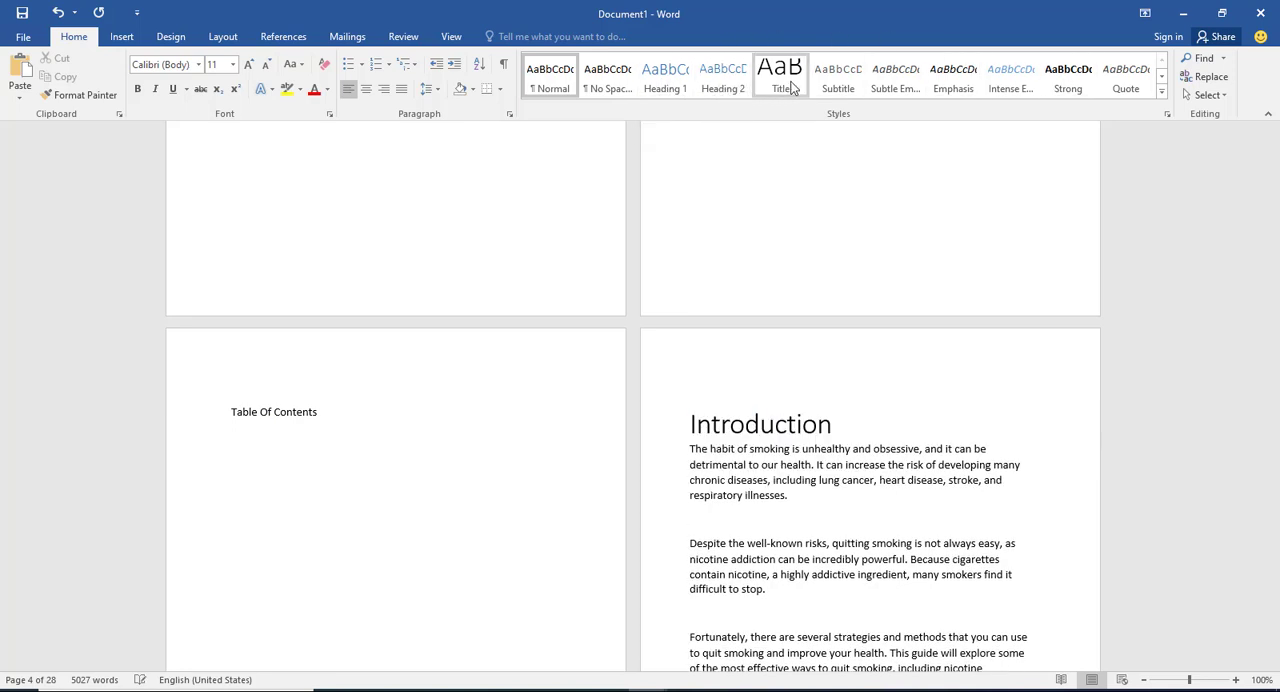
left_click(840, 88)
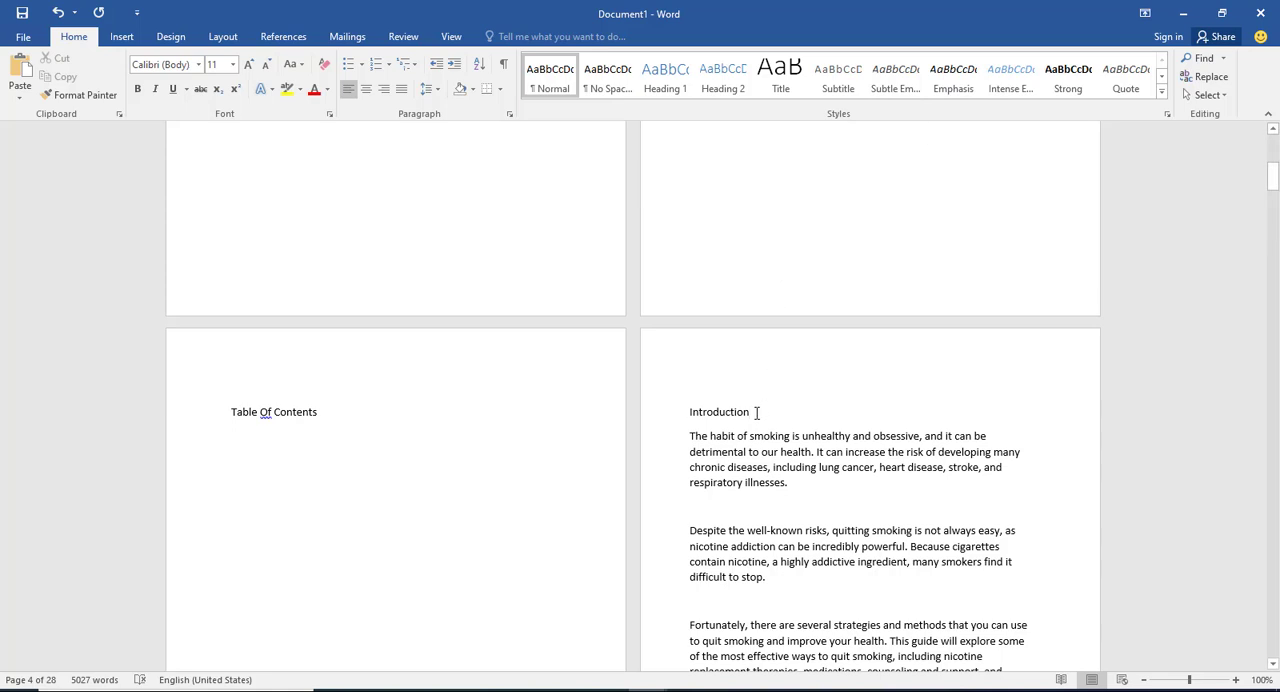
Step: Apply the Heading 1 style to the "Introduction" line and keep the line selected
left_click_drag(756, 413, 687, 412)
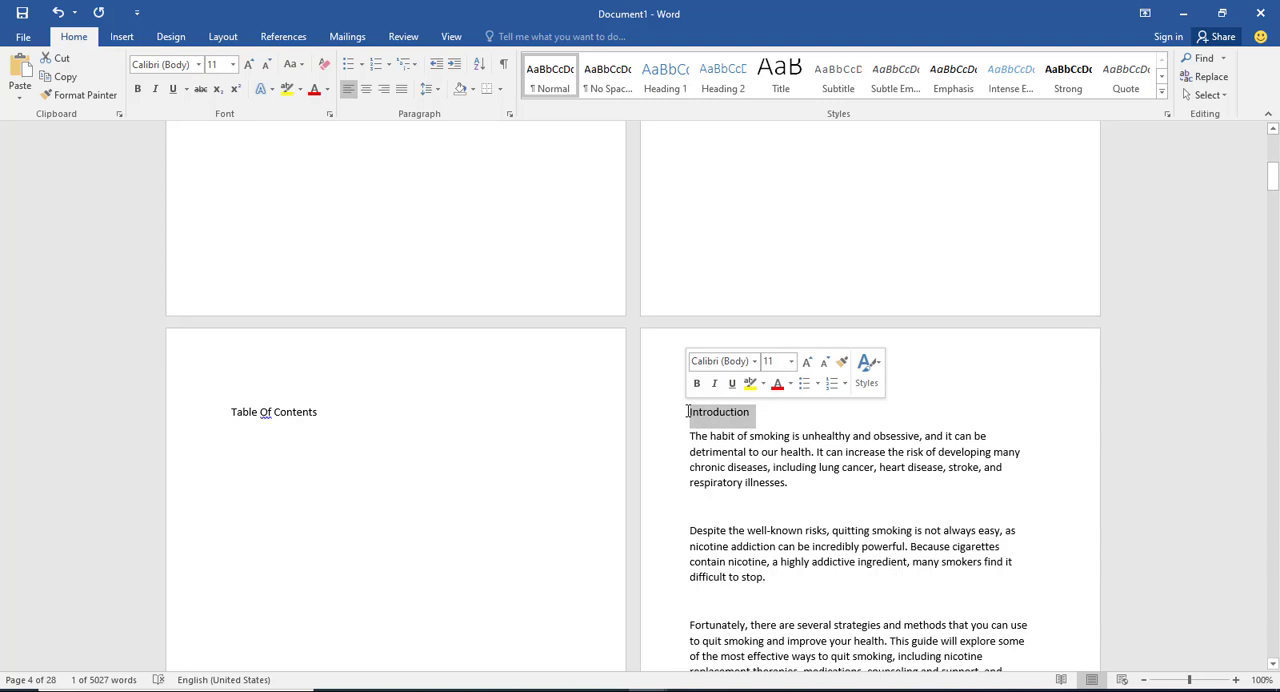
left_click(665, 81)
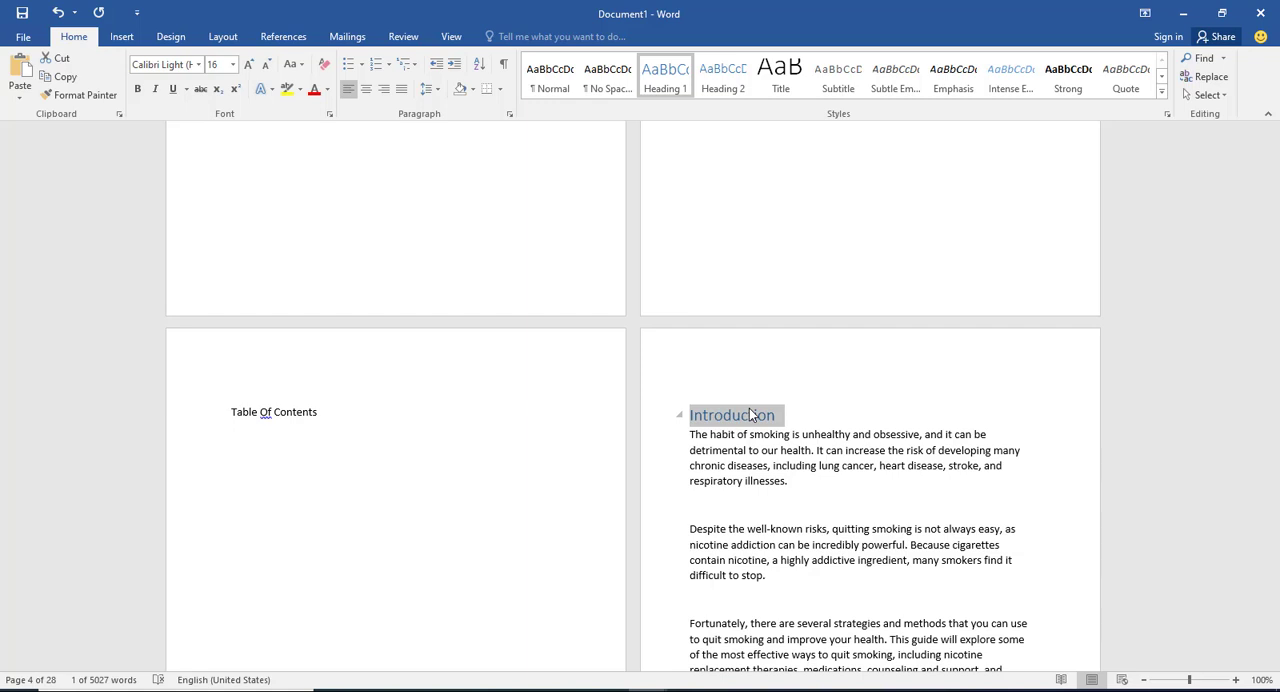
left_click_drag(777, 416, 690, 415)
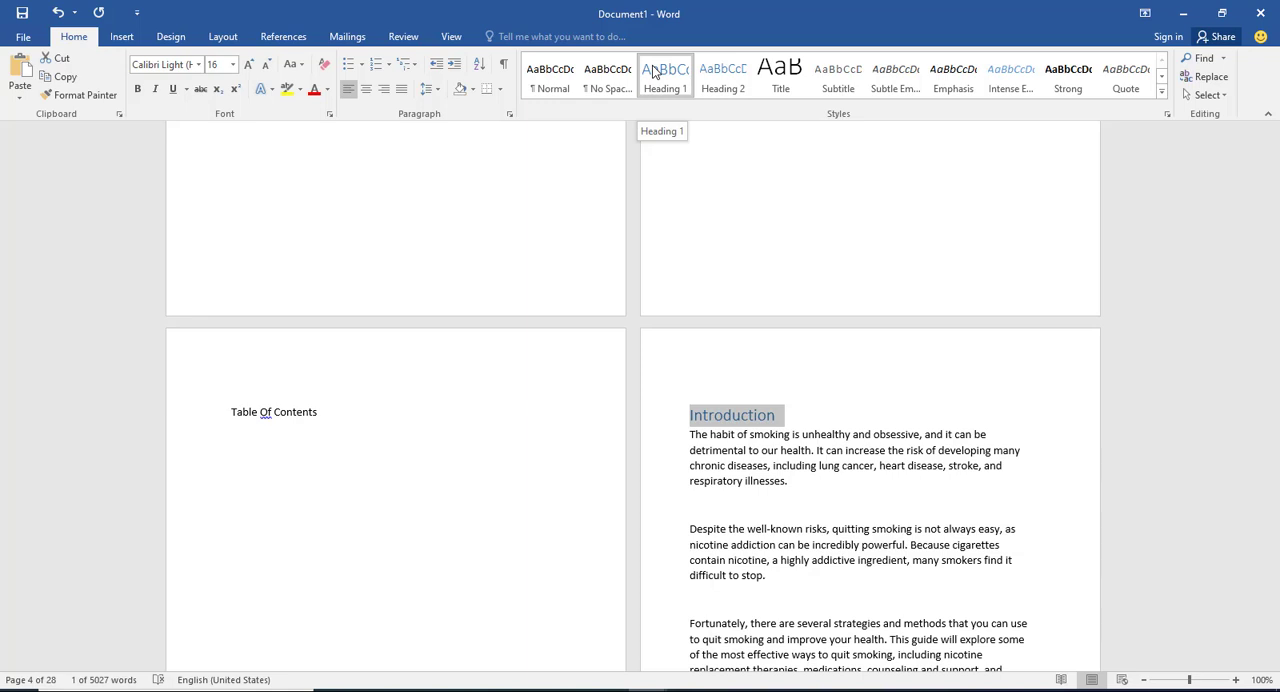
Step: Modify the Heading 1 style to use the Georgia font in bold
right_click(652, 70)
left_click(689, 96)
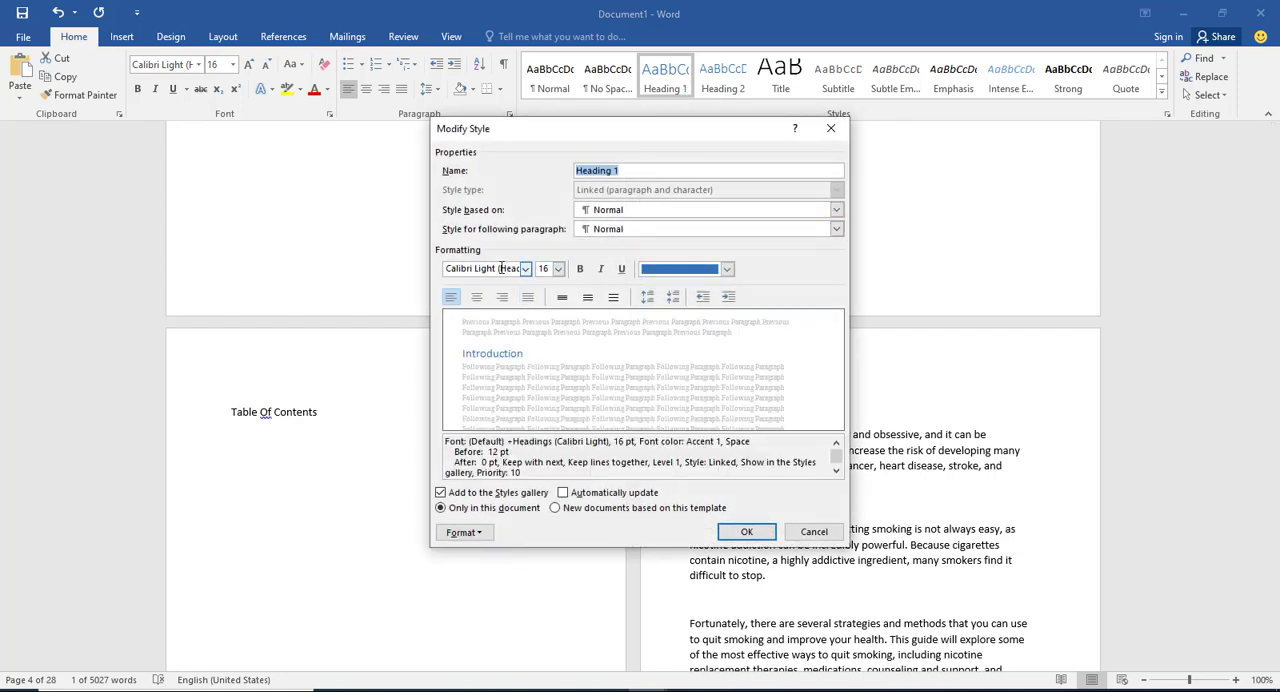
left_click(525, 269)
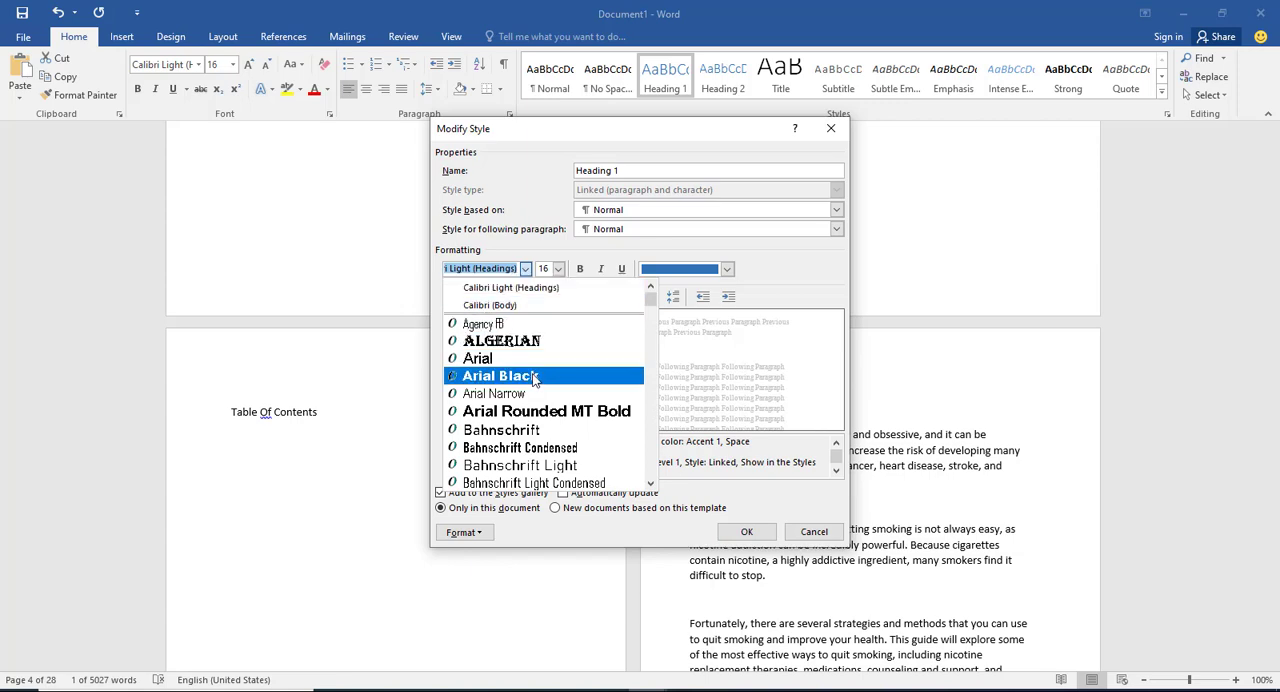
scroll(532, 385, "down", 5)
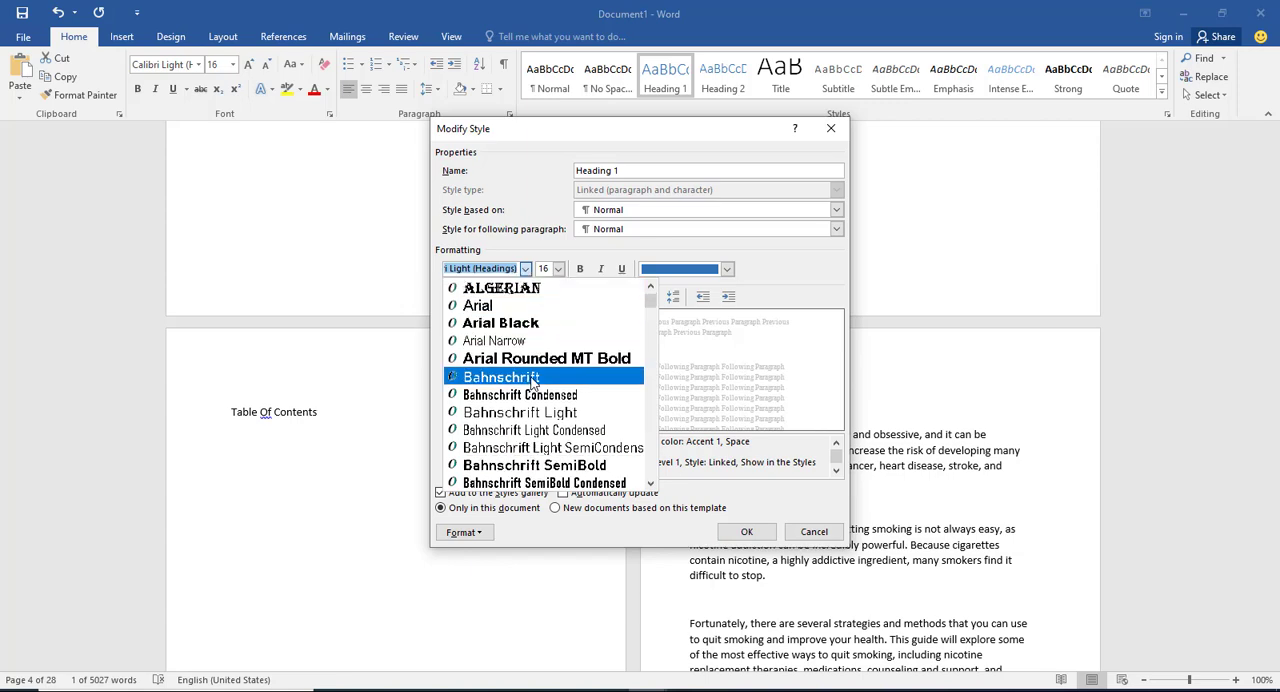
scroll(530, 383, "down", 6)
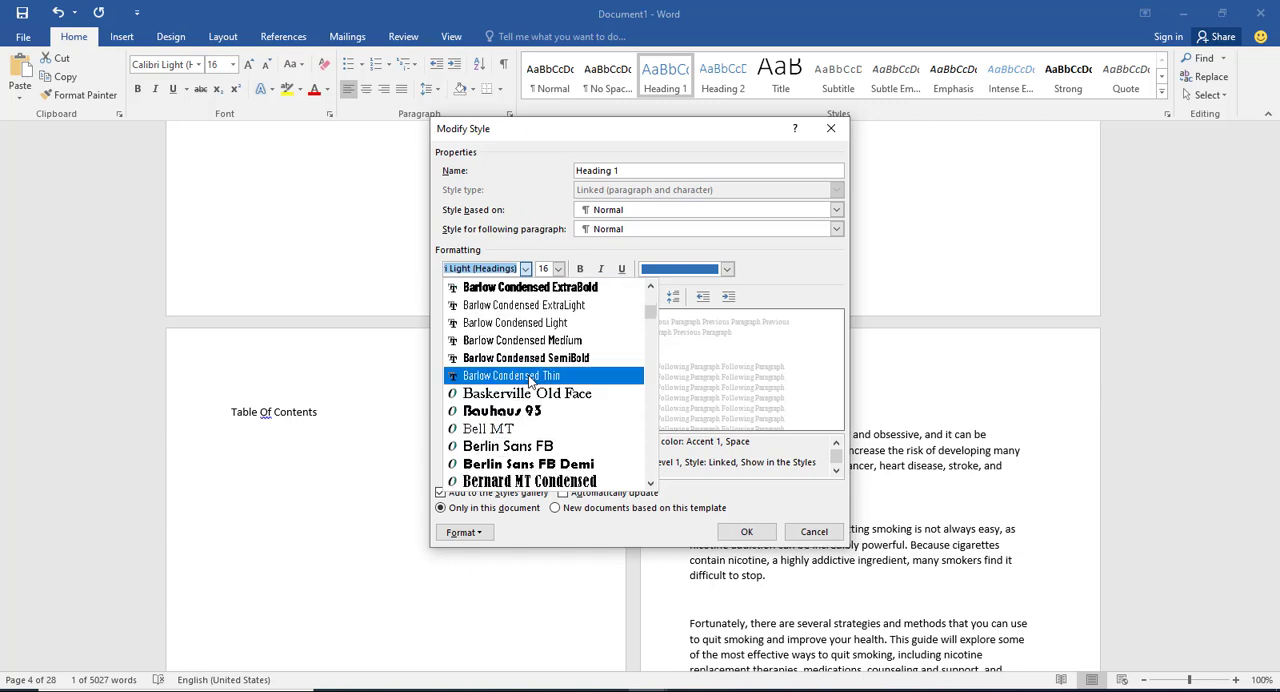
type("g")
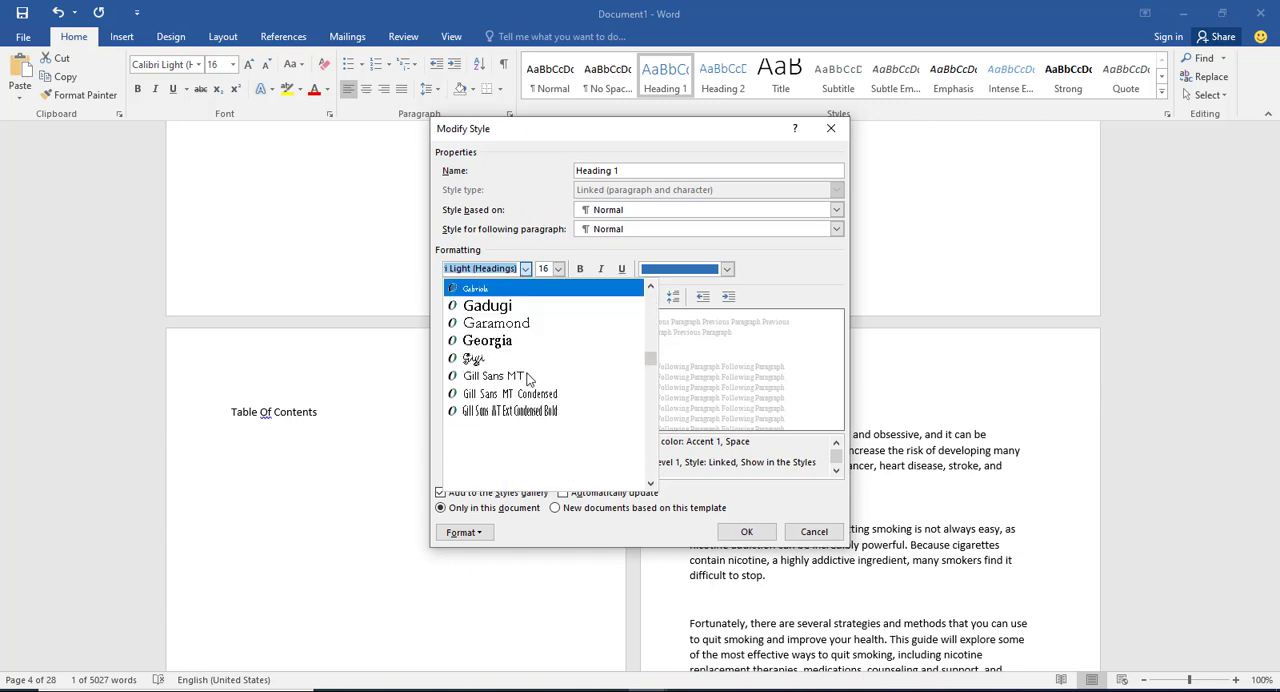
left_click(507, 339)
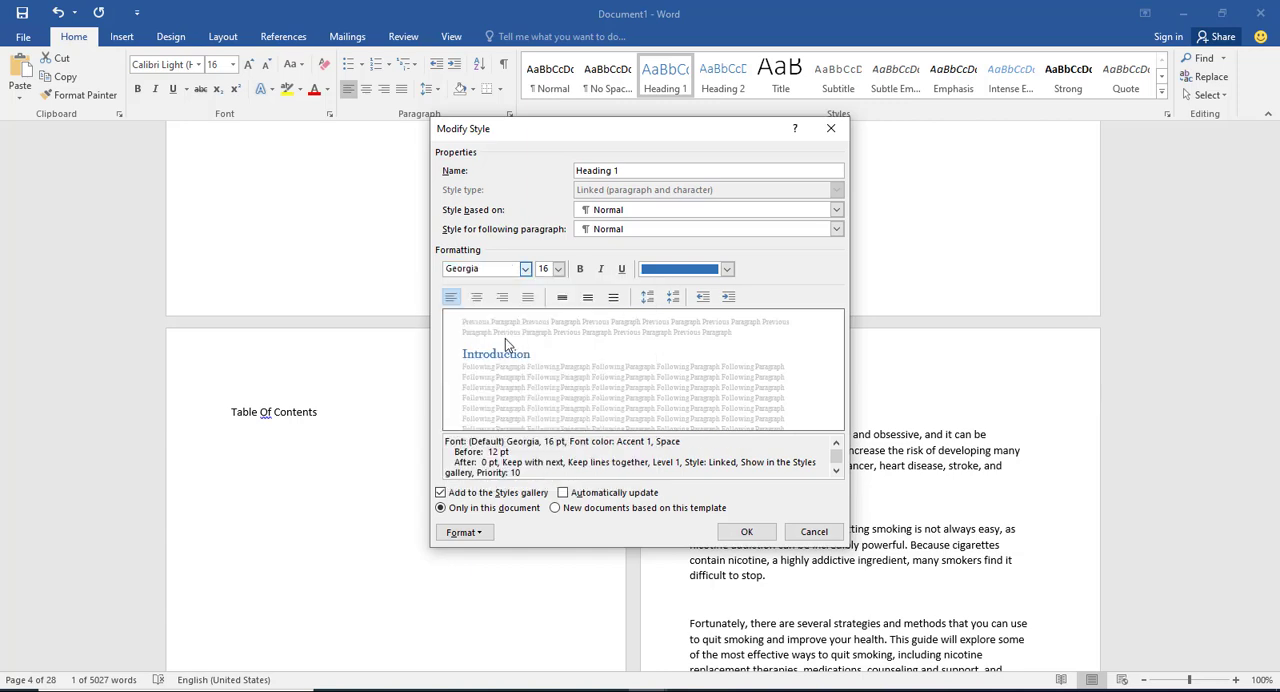
left_click(581, 270)
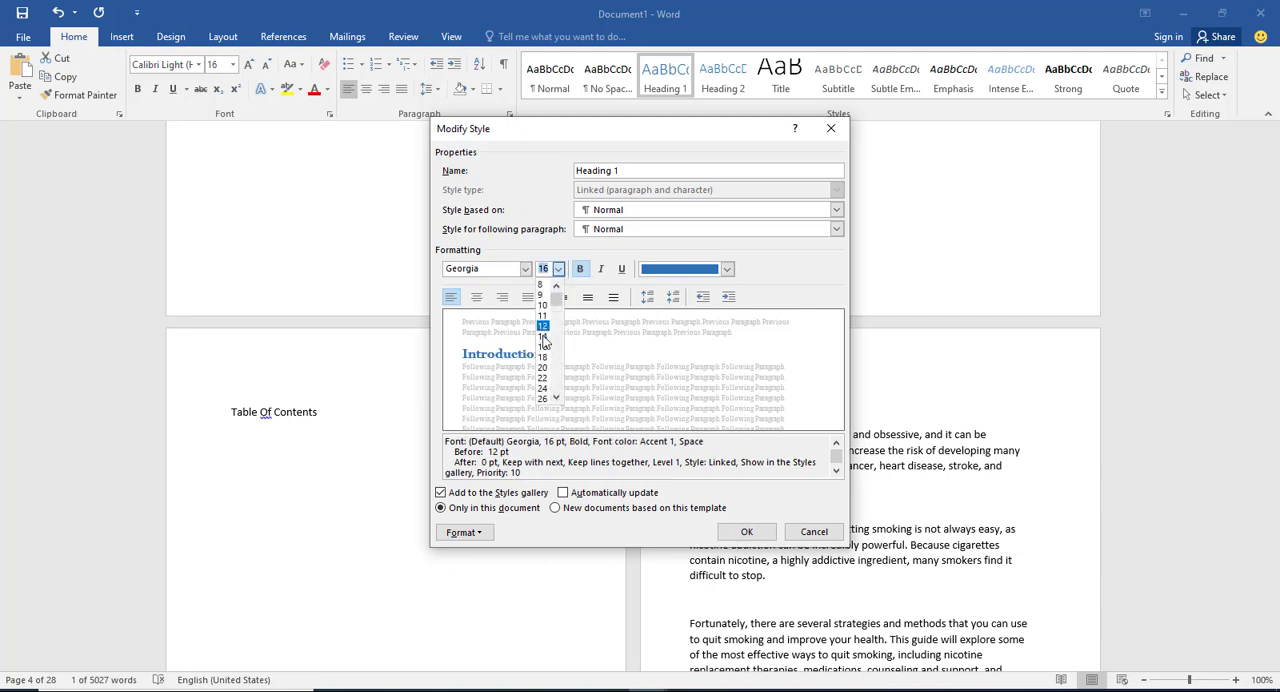
Step: Set the Heading 1 style's font size to 30 and its font colour to black from the theme colours
scroll(543, 357, "down", 1)
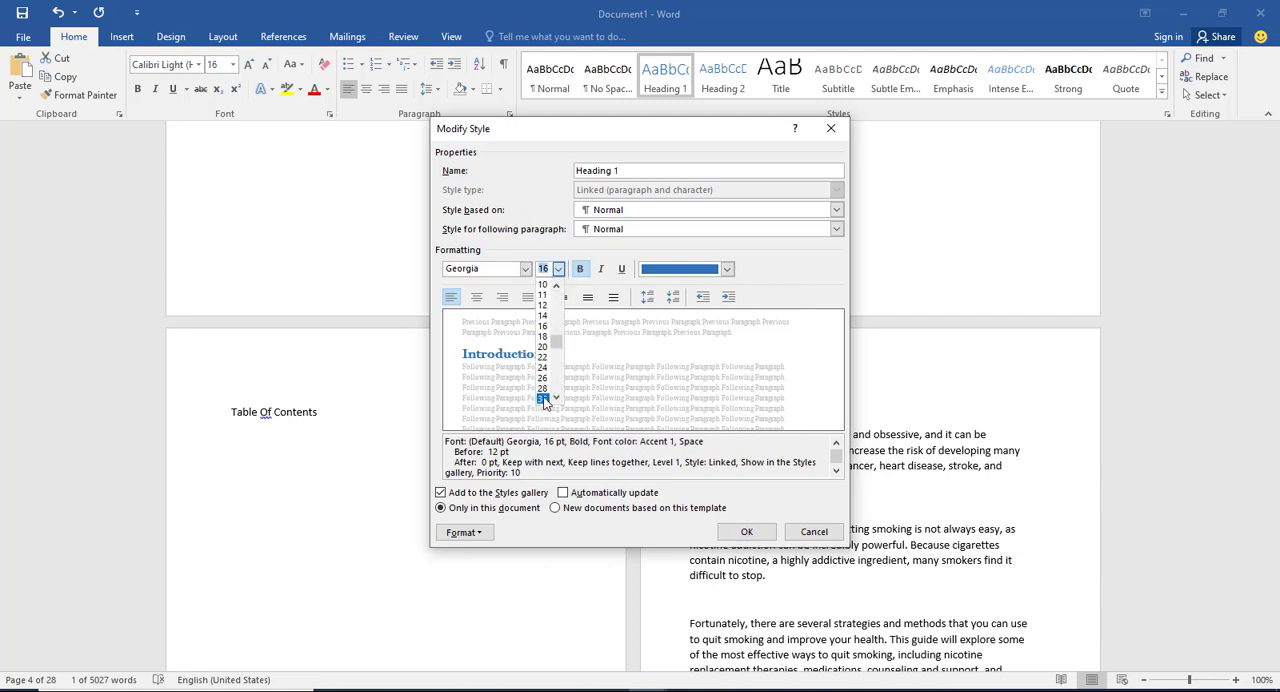
left_click(543, 397)
left_click(558, 269)
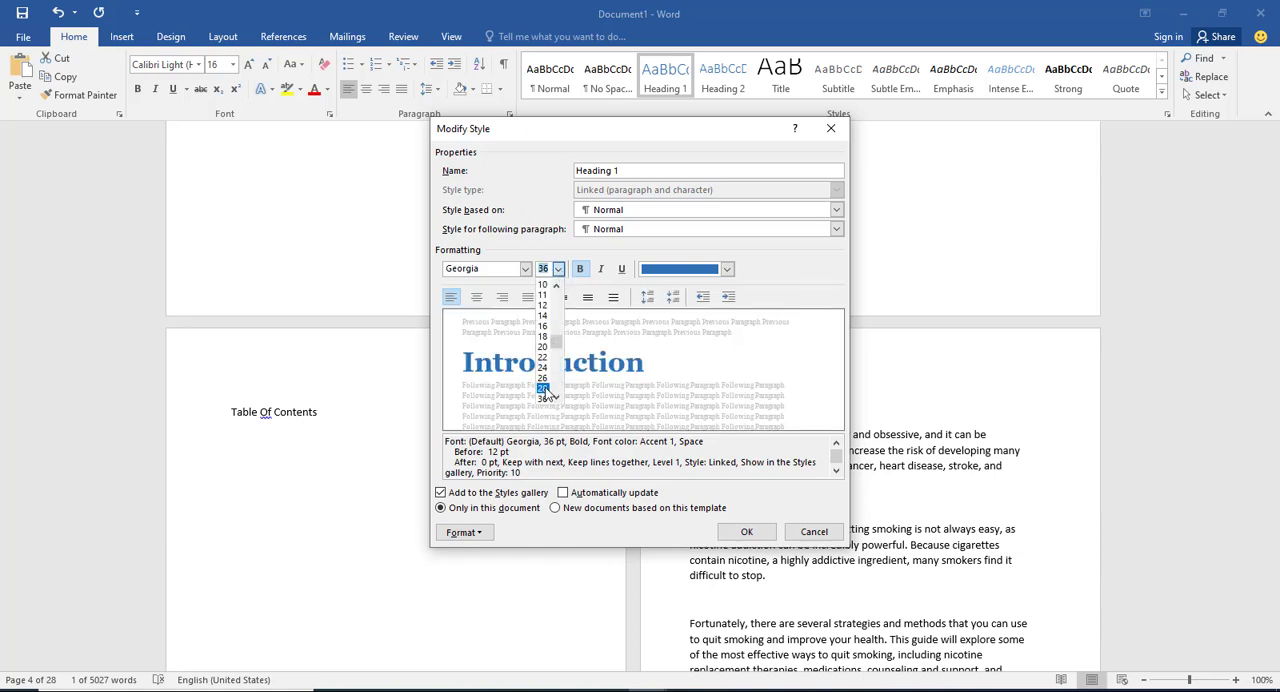
left_click(553, 269)
type("30")
left_click(726, 270)
left_click(726, 270)
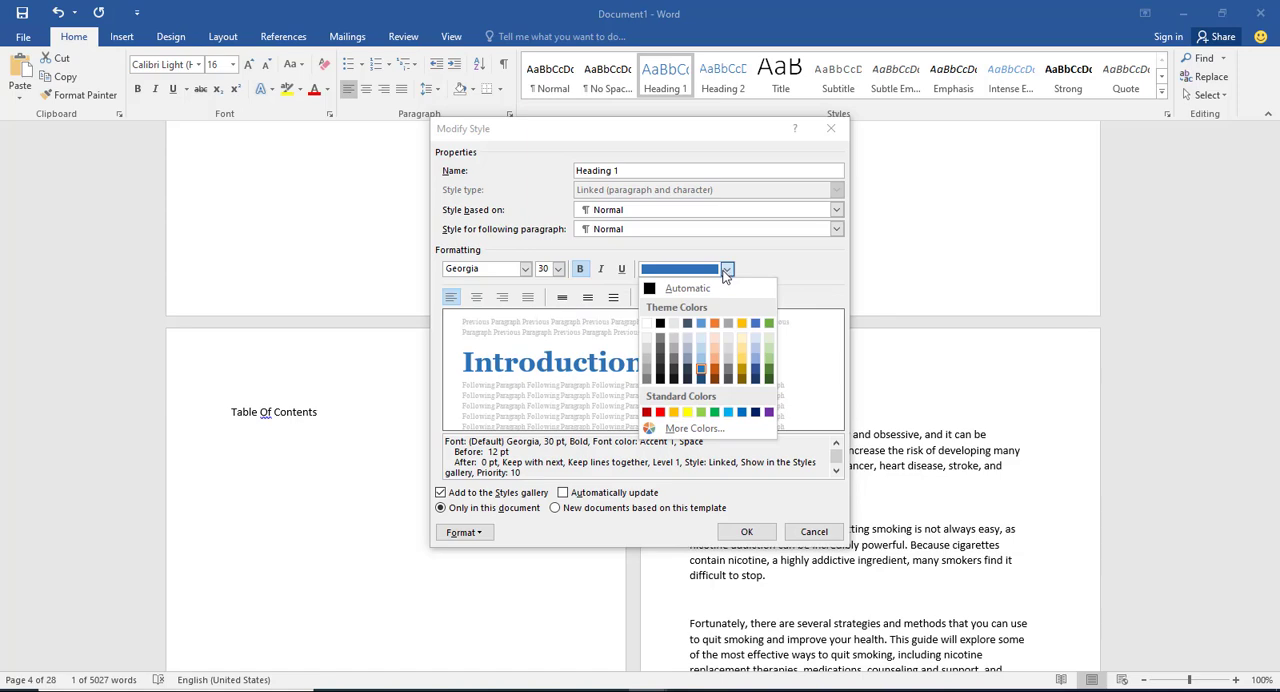
left_click(660, 323)
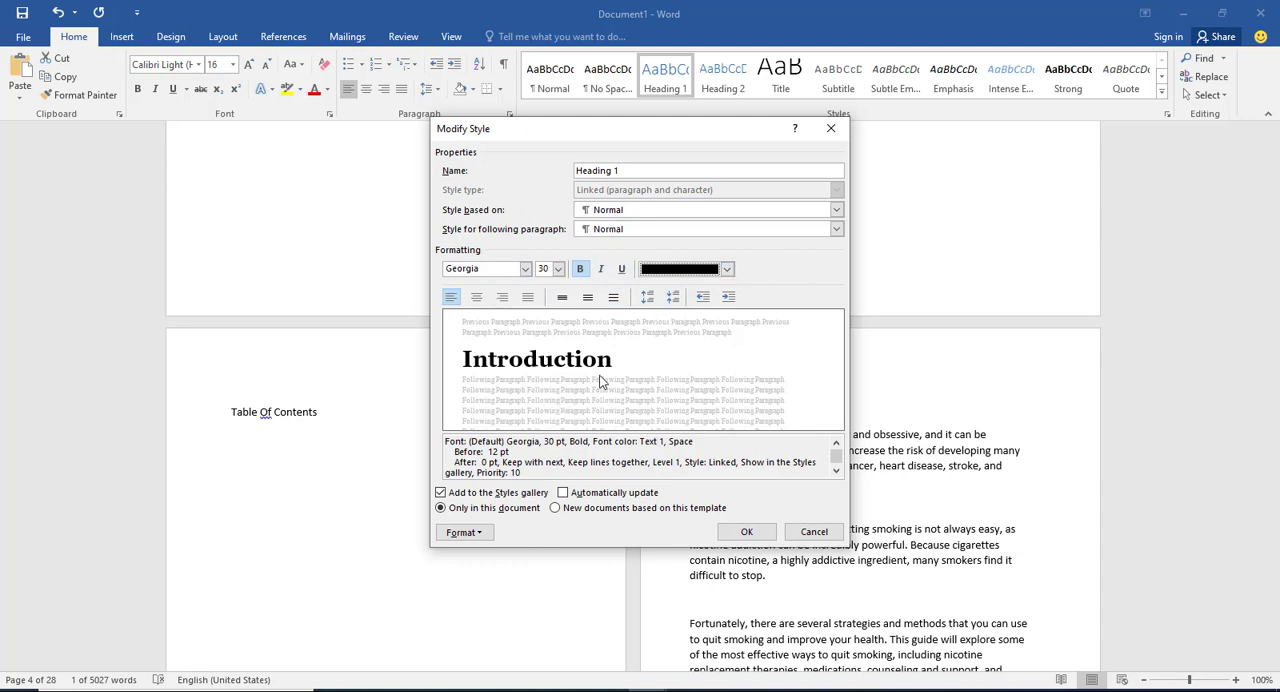
Step: Make the Heading 1 style update automatically and apply to new documents based on this template, and accept the style changes
left_click(563, 493)
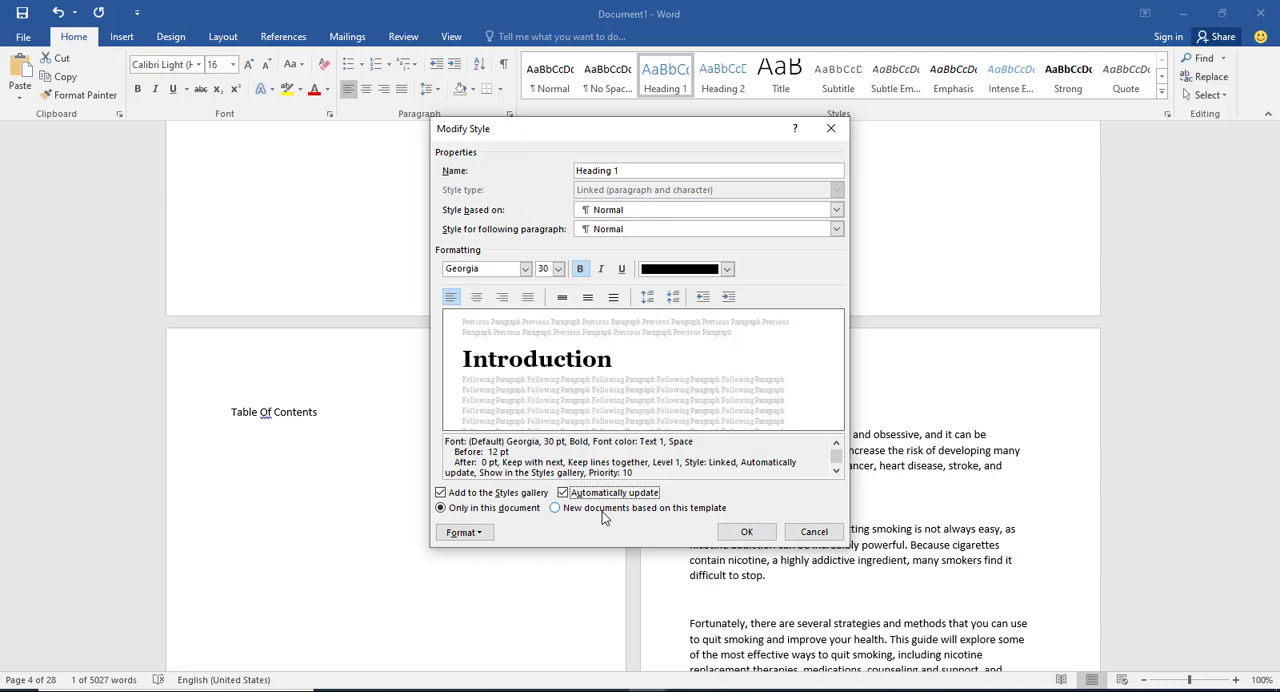
left_click(556, 508)
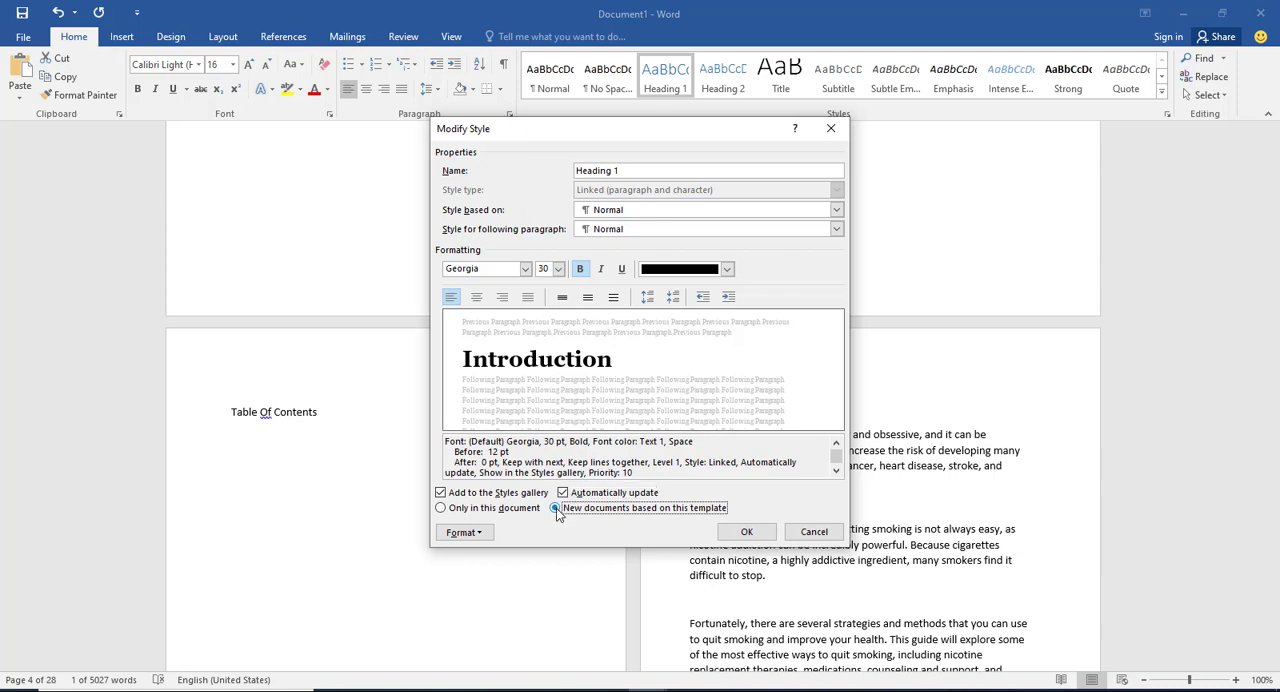
left_click(749, 535)
left_click(816, 430)
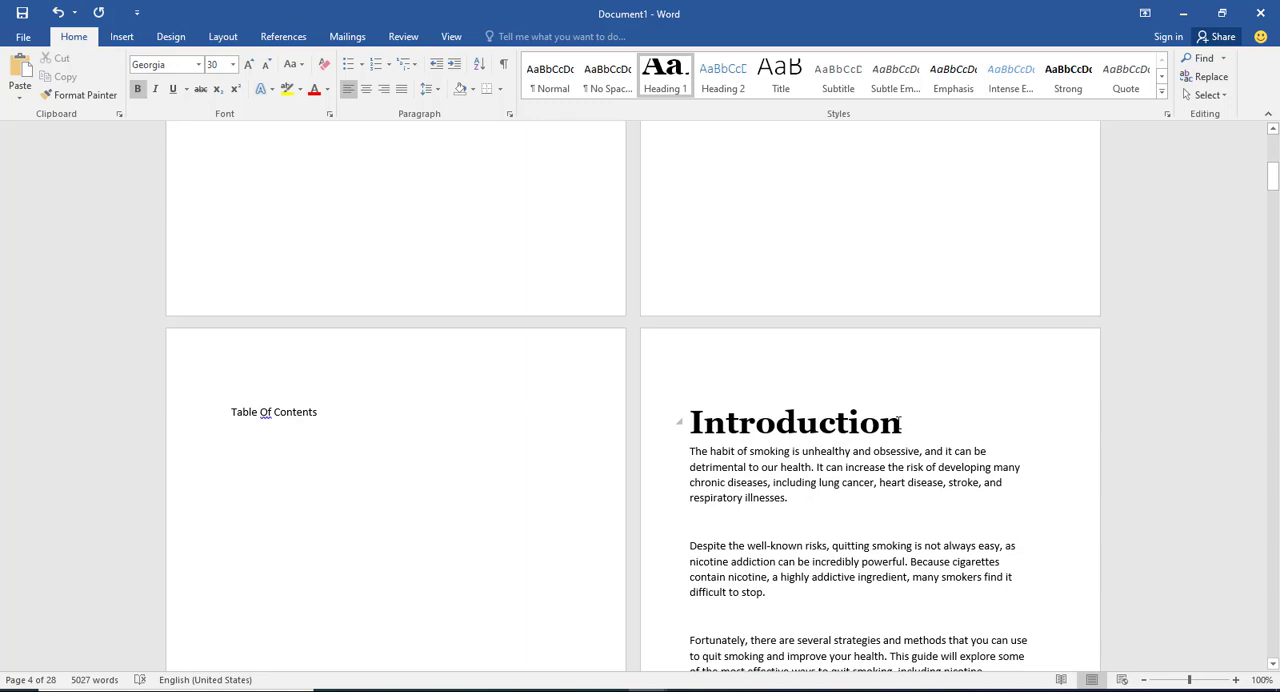
left_click_drag(901, 424, 703, 424)
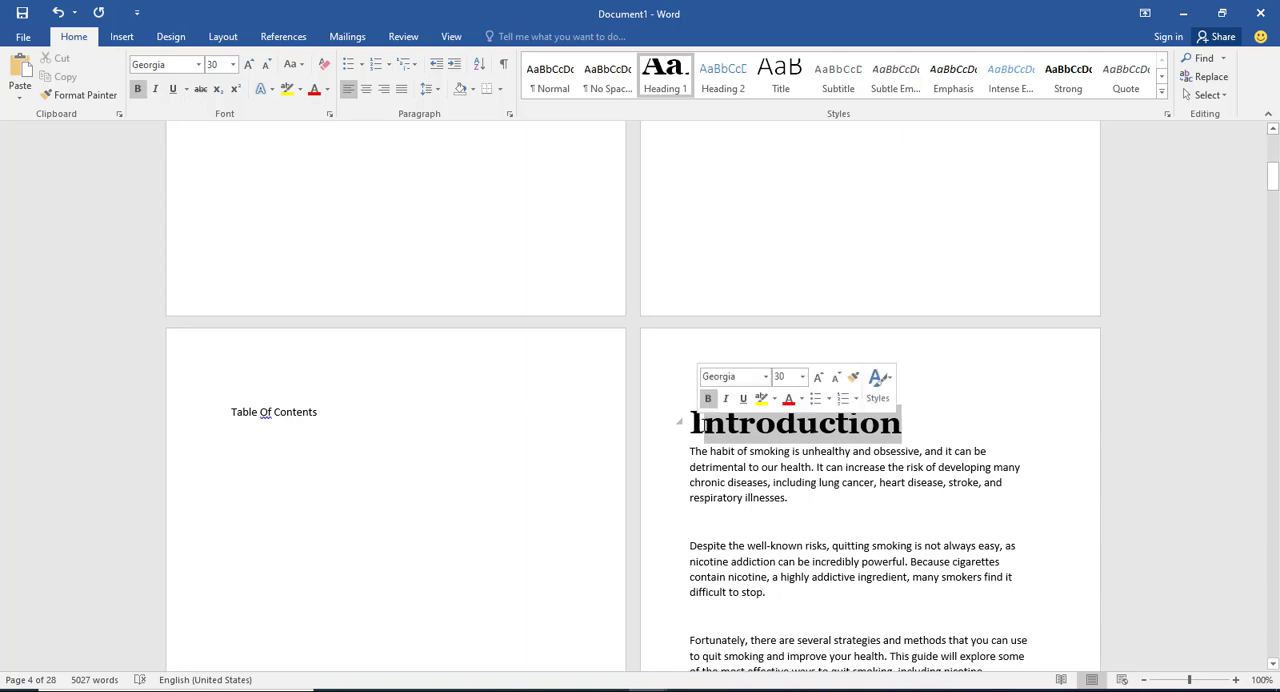
left_click(777, 424)
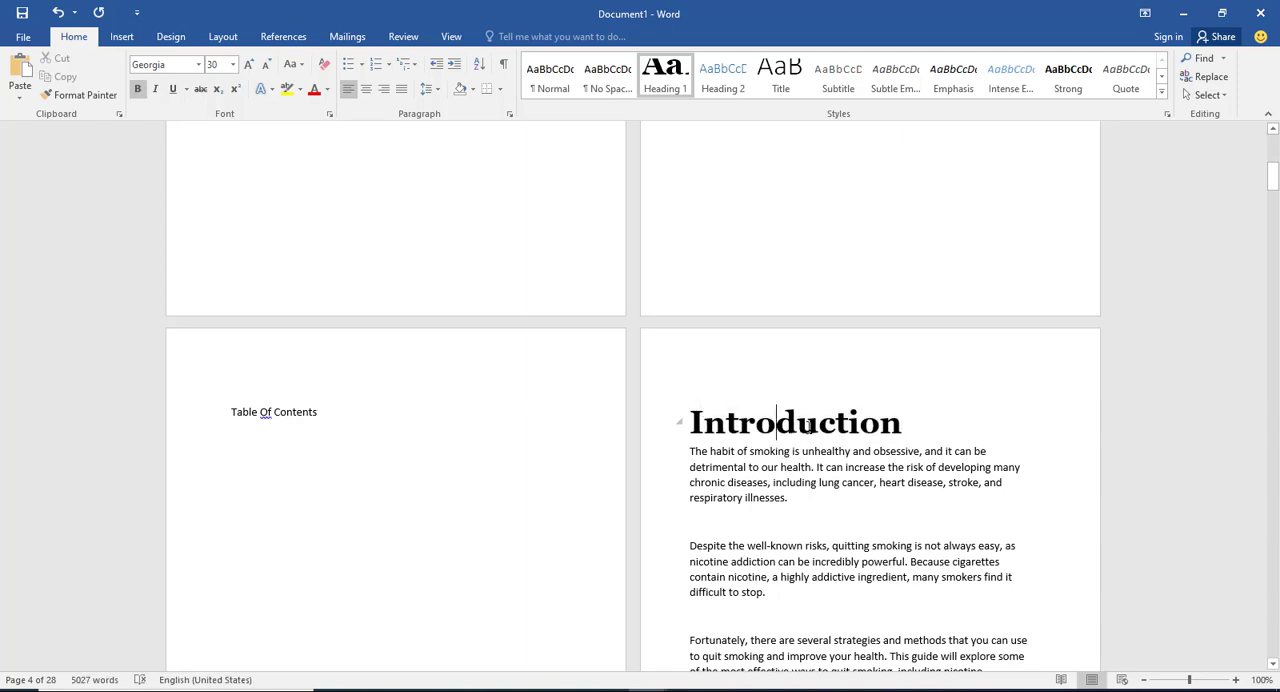
Step: Justify all the body text of the Introduction, from "The habit of smoking" up to the text before "Chapter One"
scroll(810, 428, "down", 2)
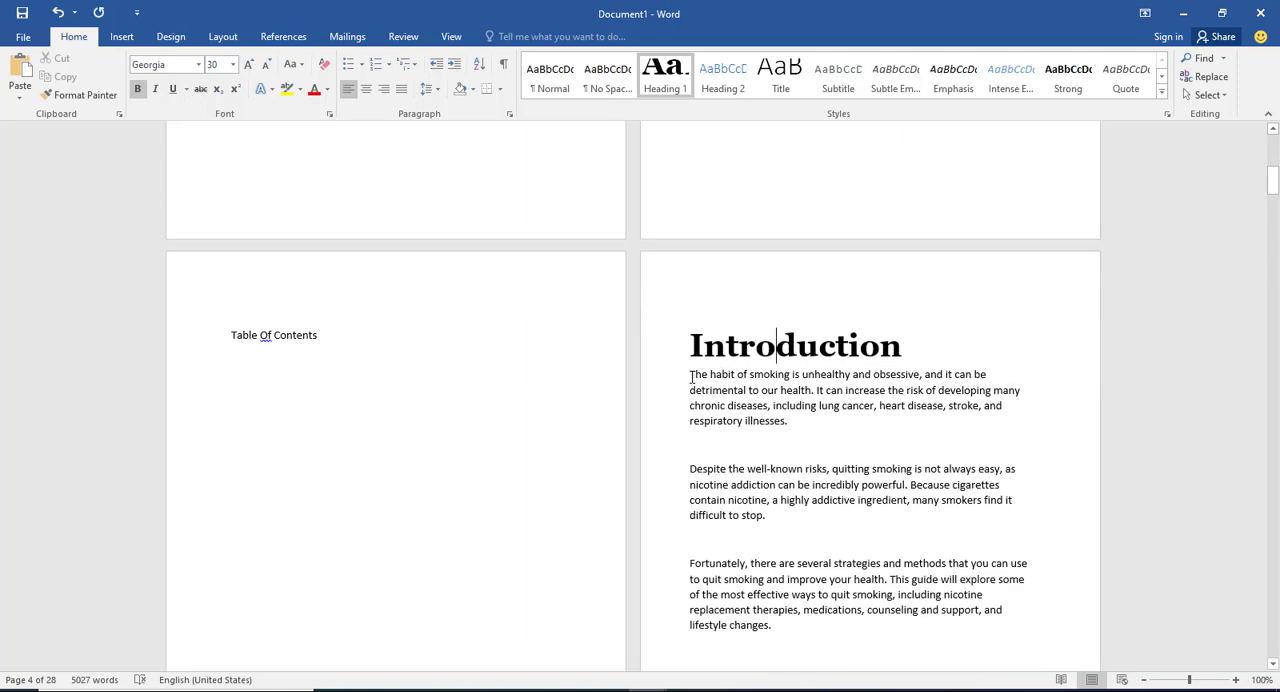
left_click(691, 377)
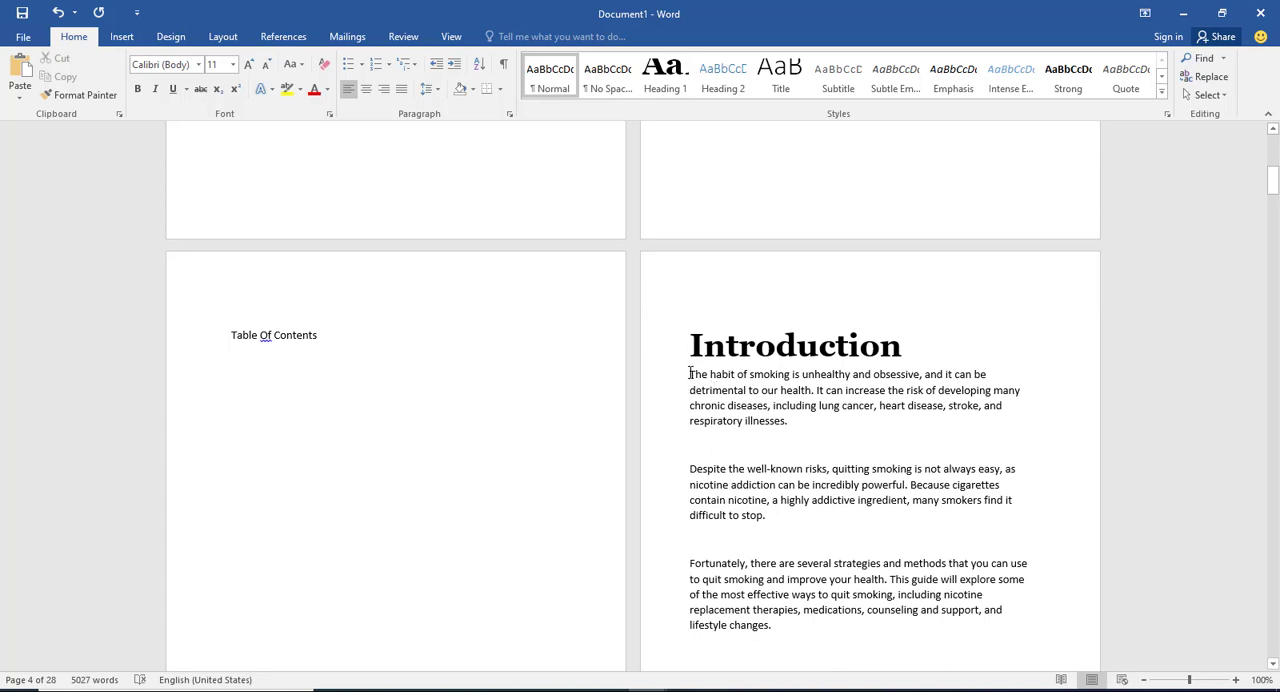
left_click_drag(690, 373, 580, 271)
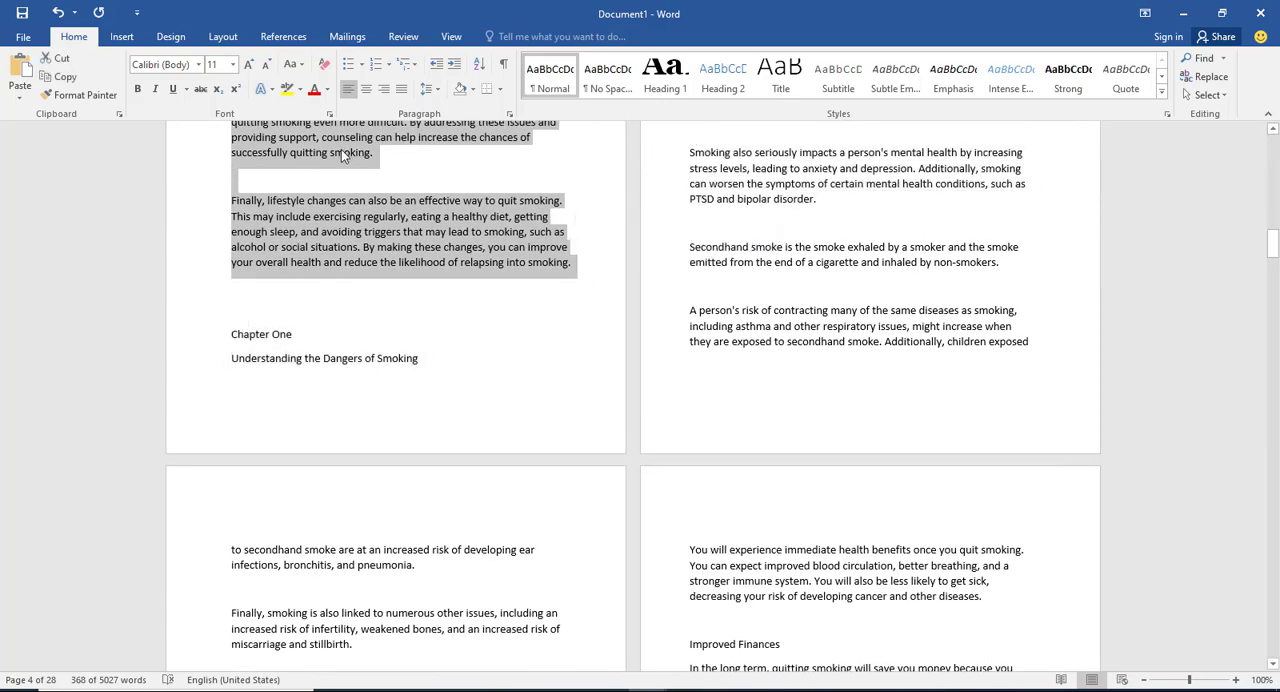
left_click(365, 91)
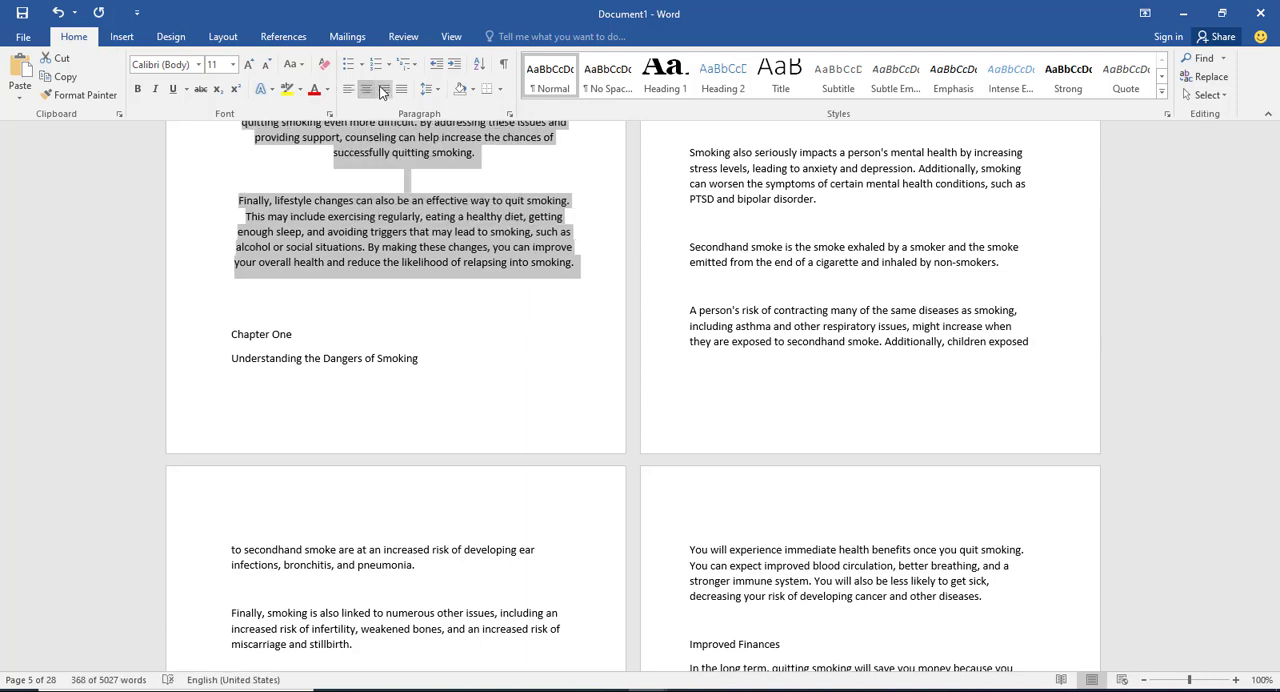
left_click(382, 91)
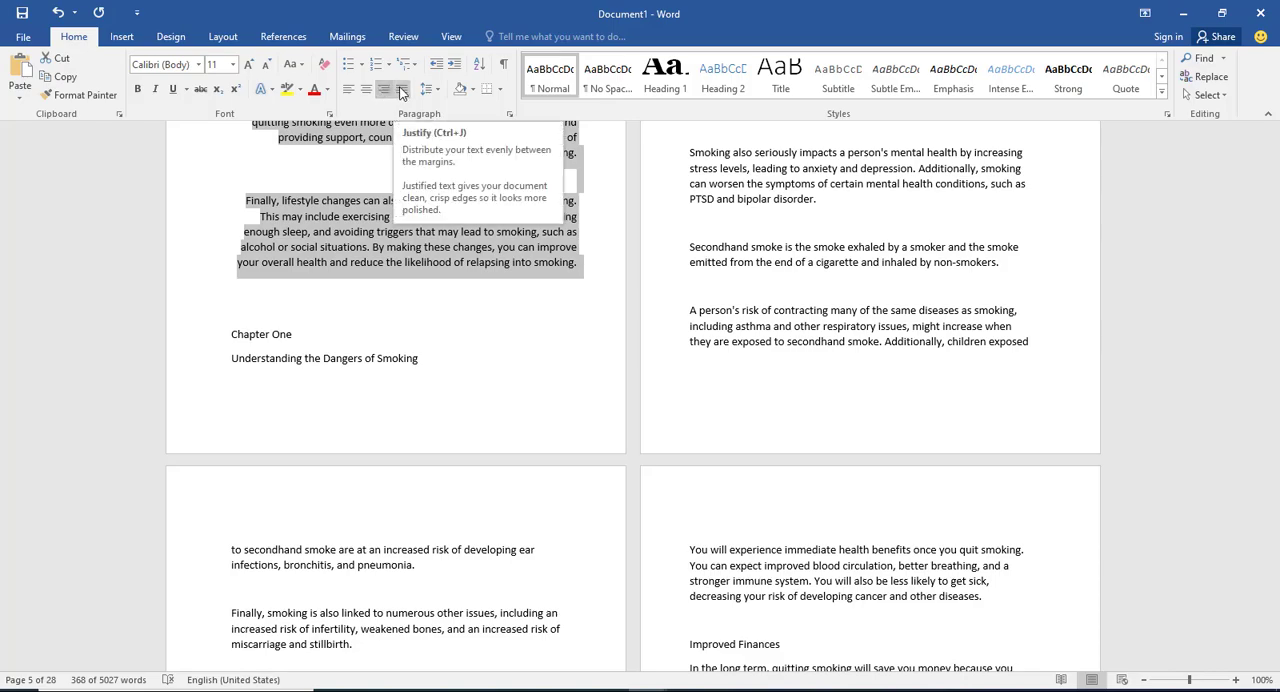
left_click(401, 91)
Step: Review the alignment of the Introduction text through to the start of Chapter One and return to the Introduction heading
scroll(627, 239, "up", 12)
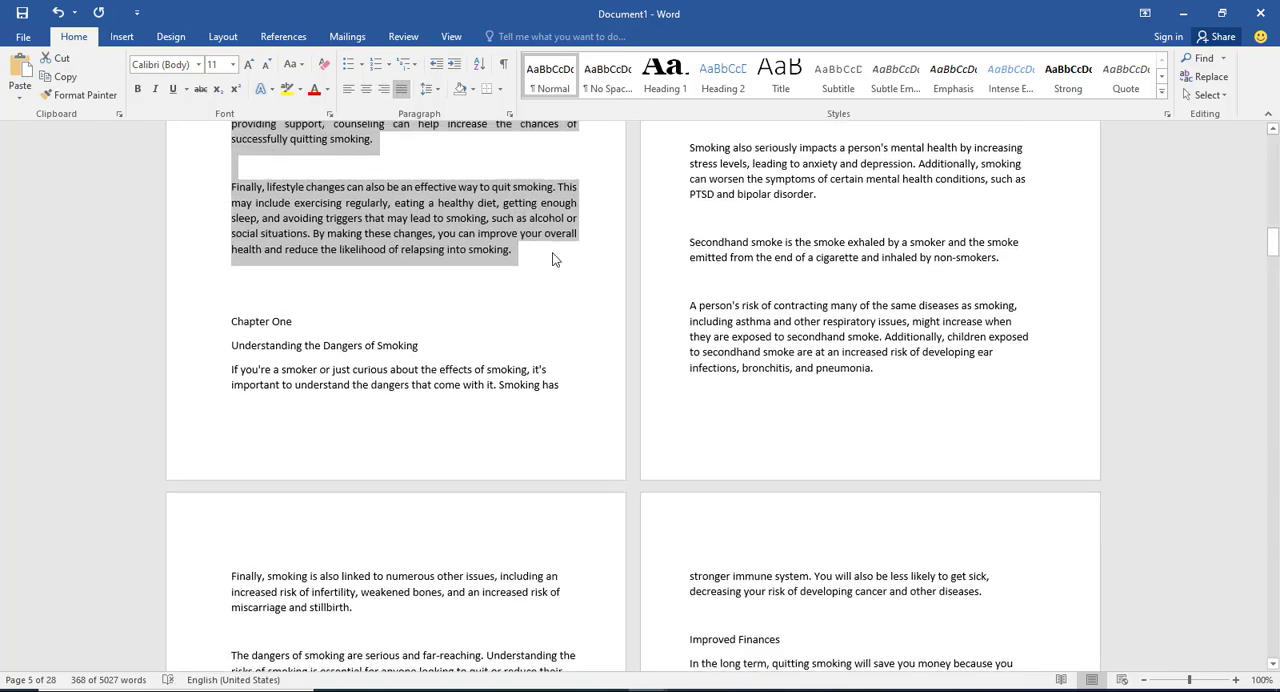
scroll(627, 239, "up", 6)
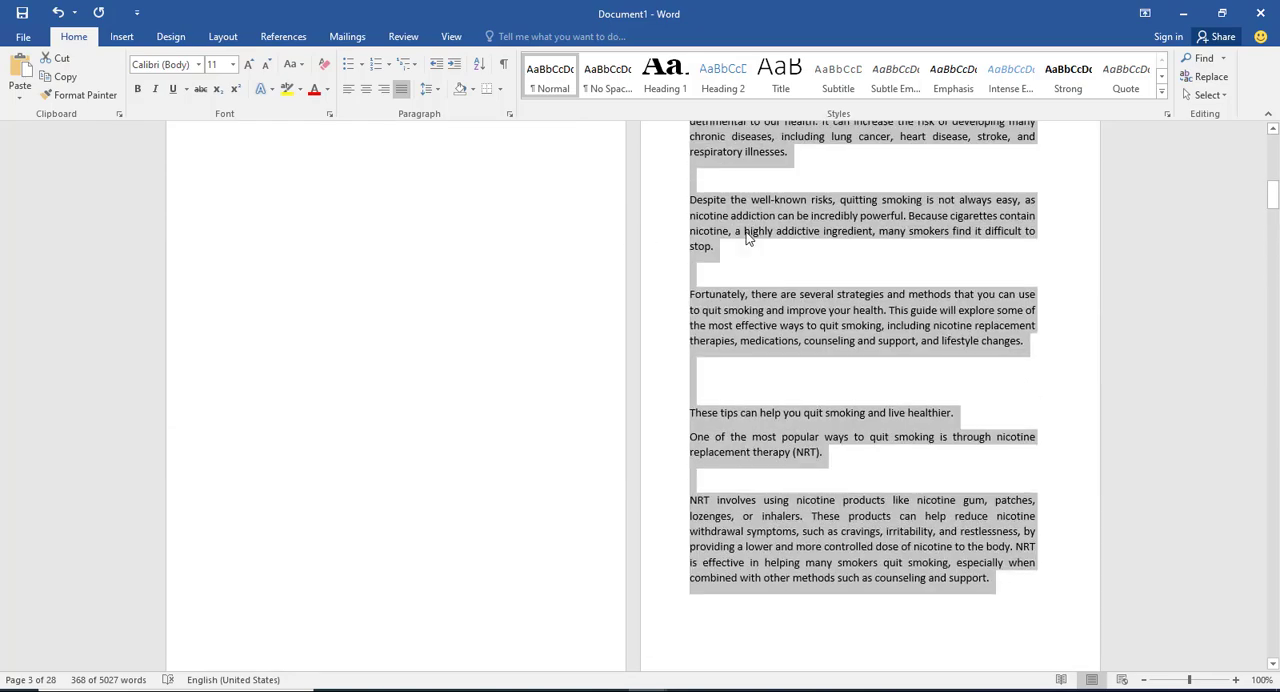
left_click(726, 326)
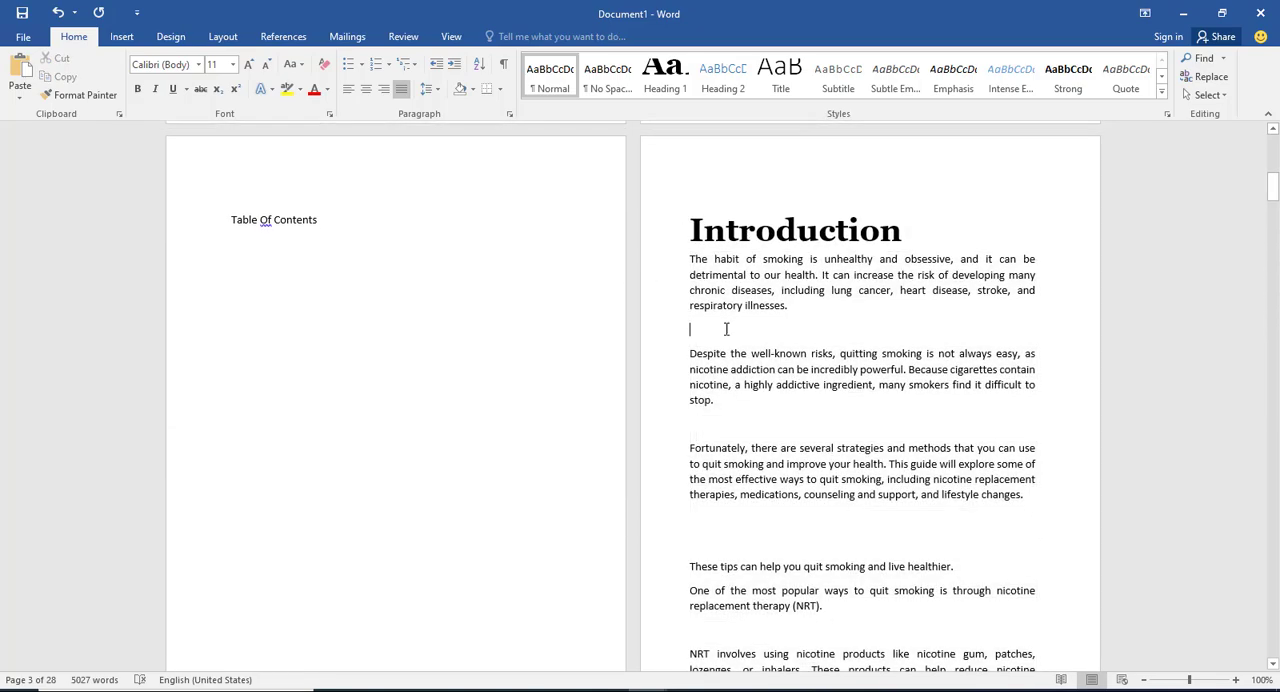
scroll(843, 395, "down", 15)
scroll(843, 395, "down", 10)
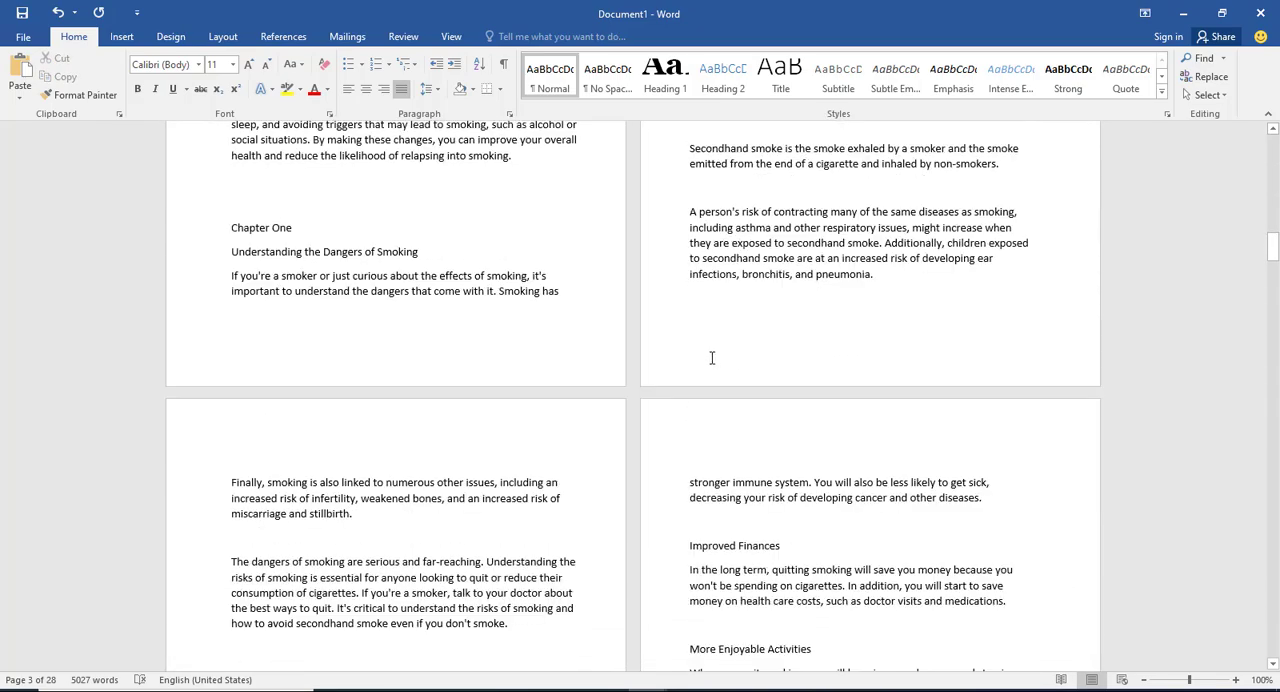
scroll(251, 290, "up", 3)
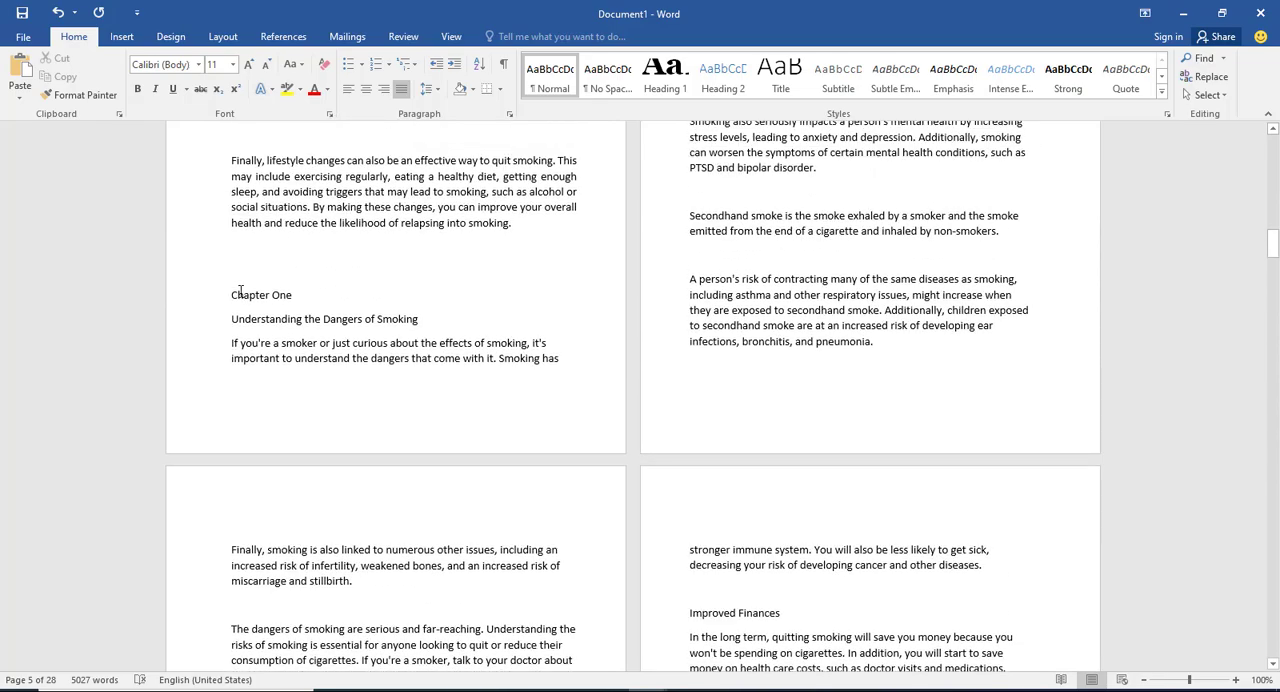
scroll(714, 262, "up", 15)
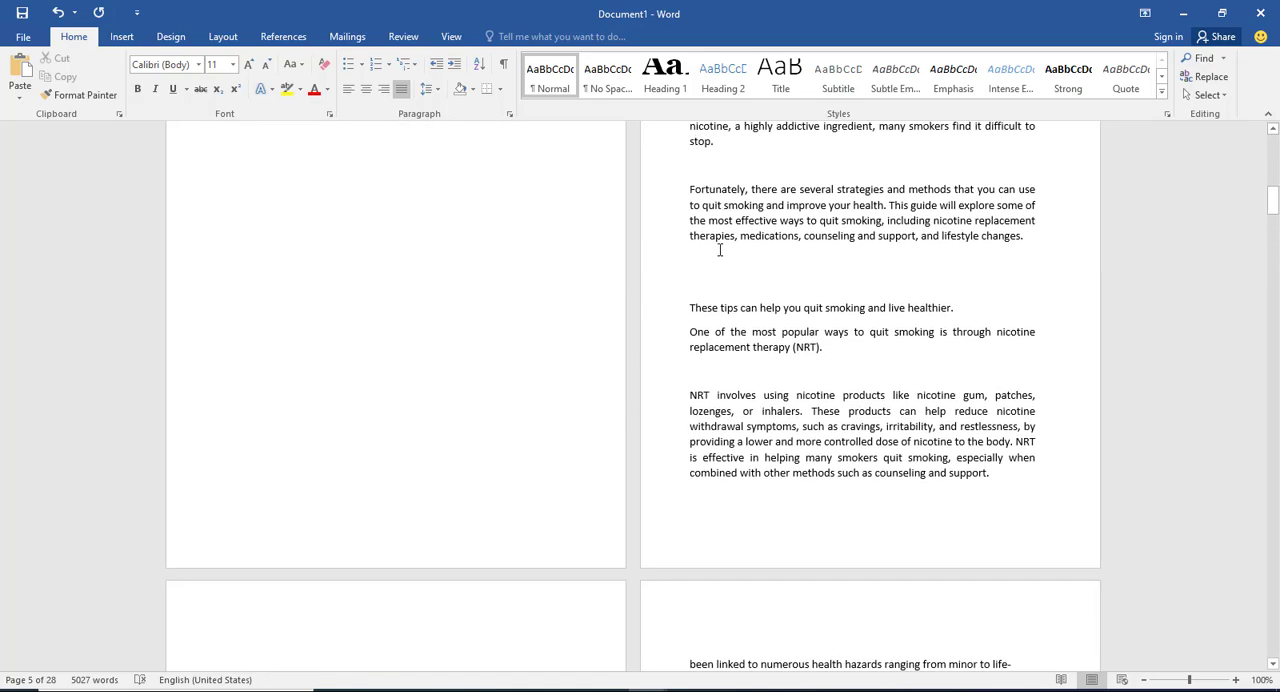
scroll(721, 246, "up", 1)
scroll(743, 246, "down", 2)
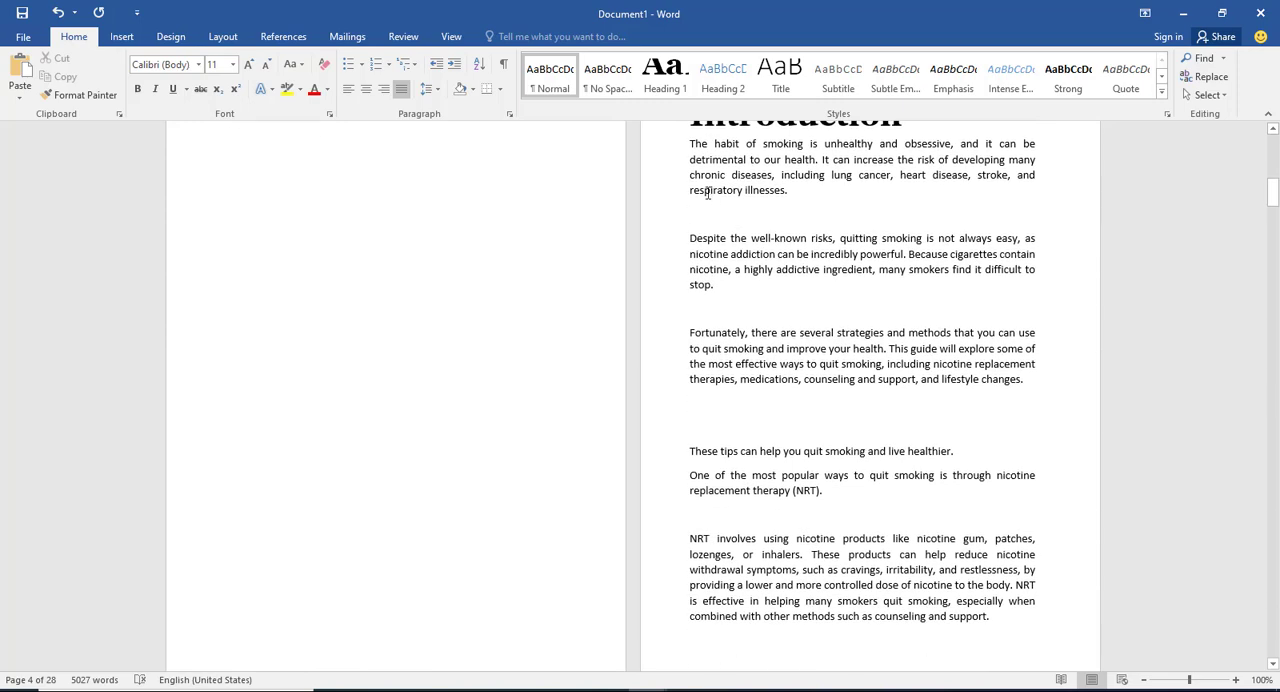
scroll(673, 172, "up", 1)
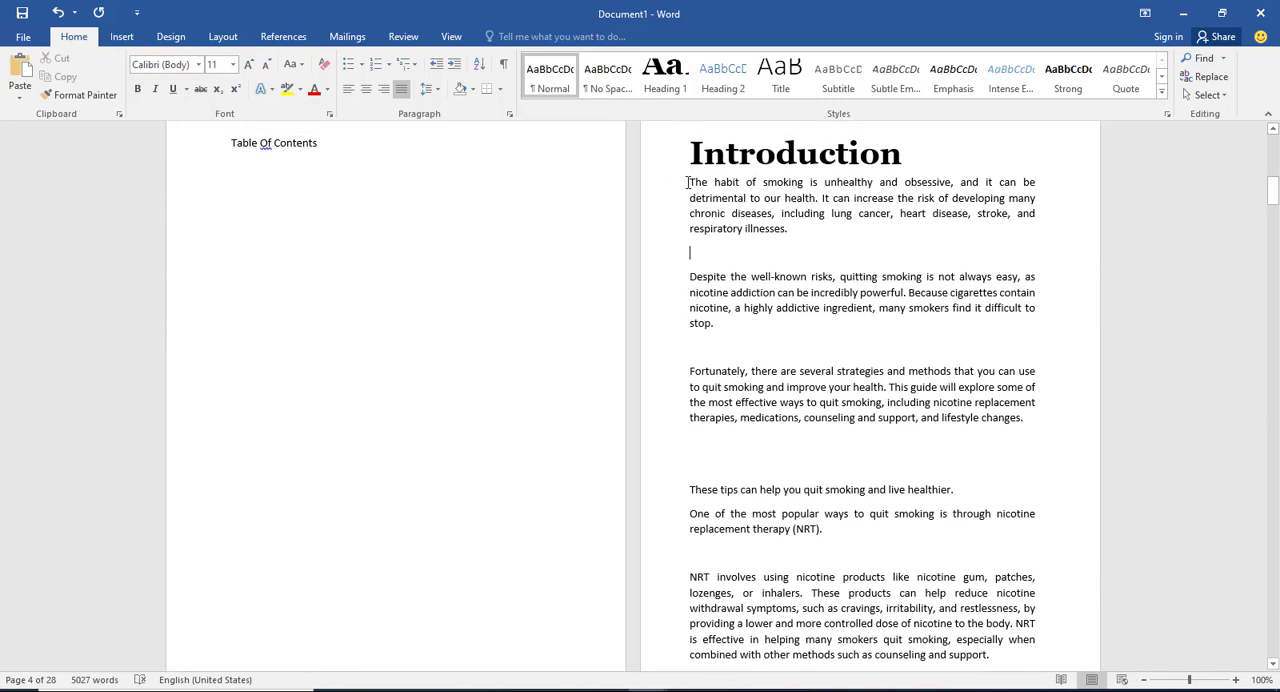
Step: Set all the body text of the Introduction to Times New Roman at size 14
left_click_drag(687, 182, 515, 346)
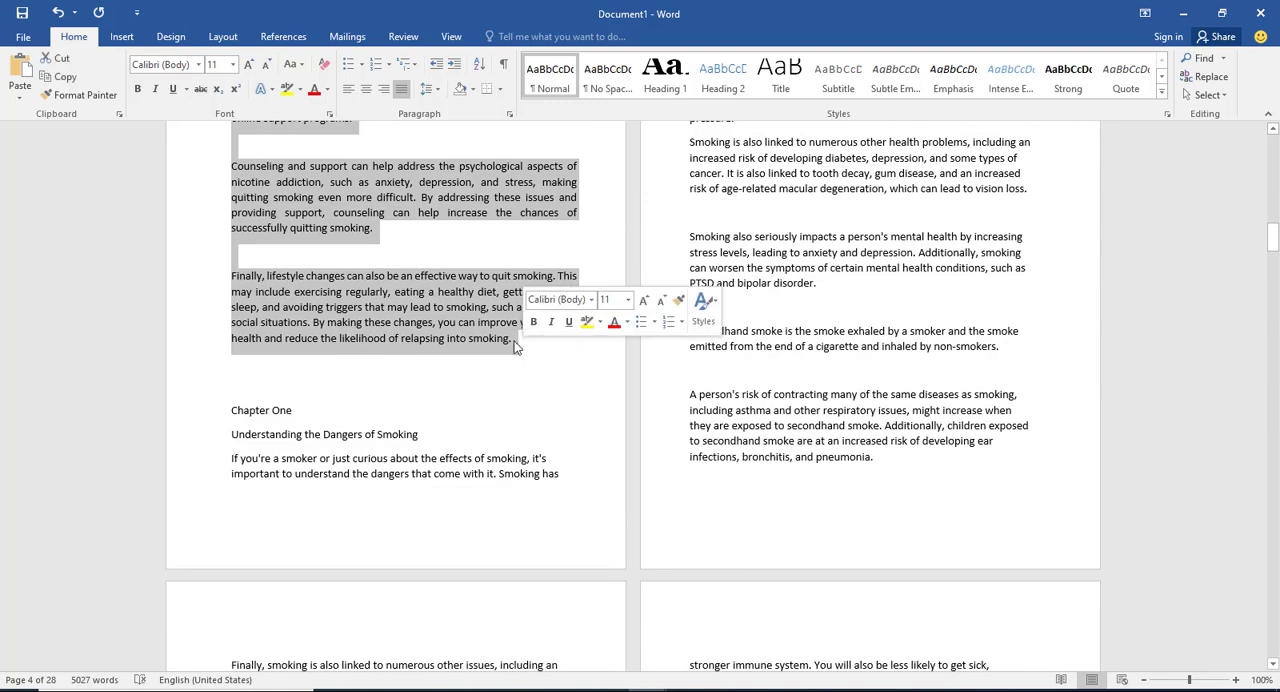
left_click(198, 65)
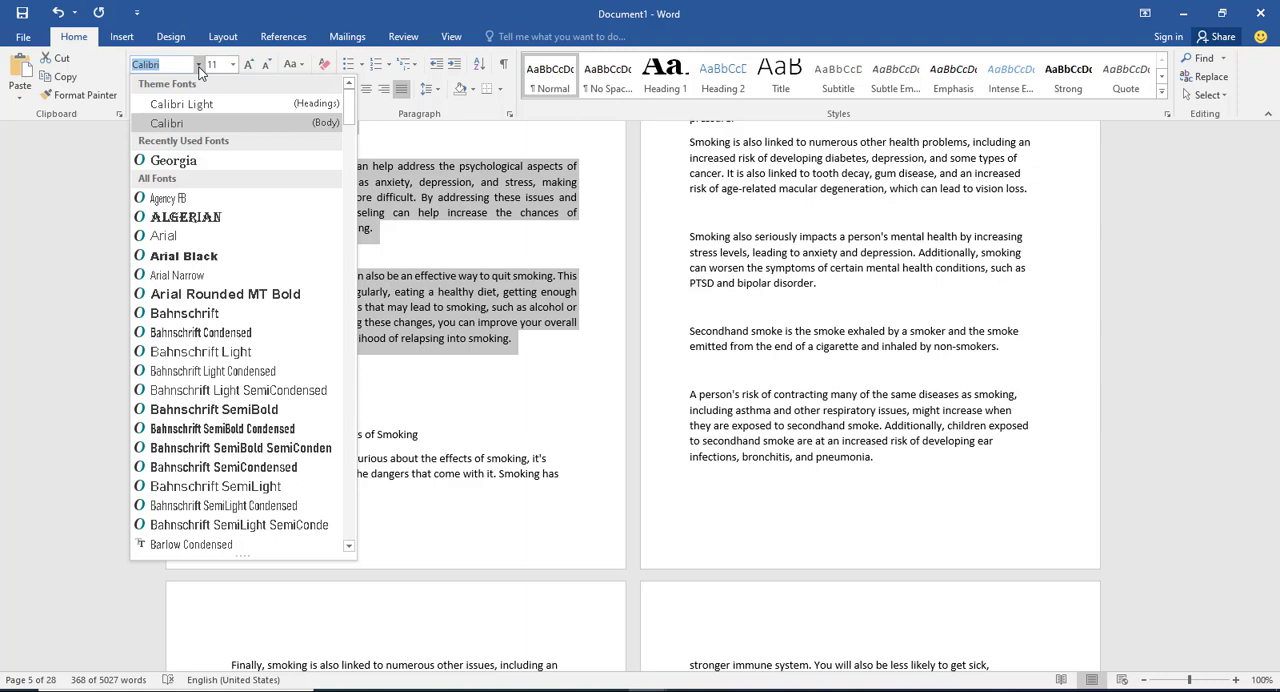
type("Ti")
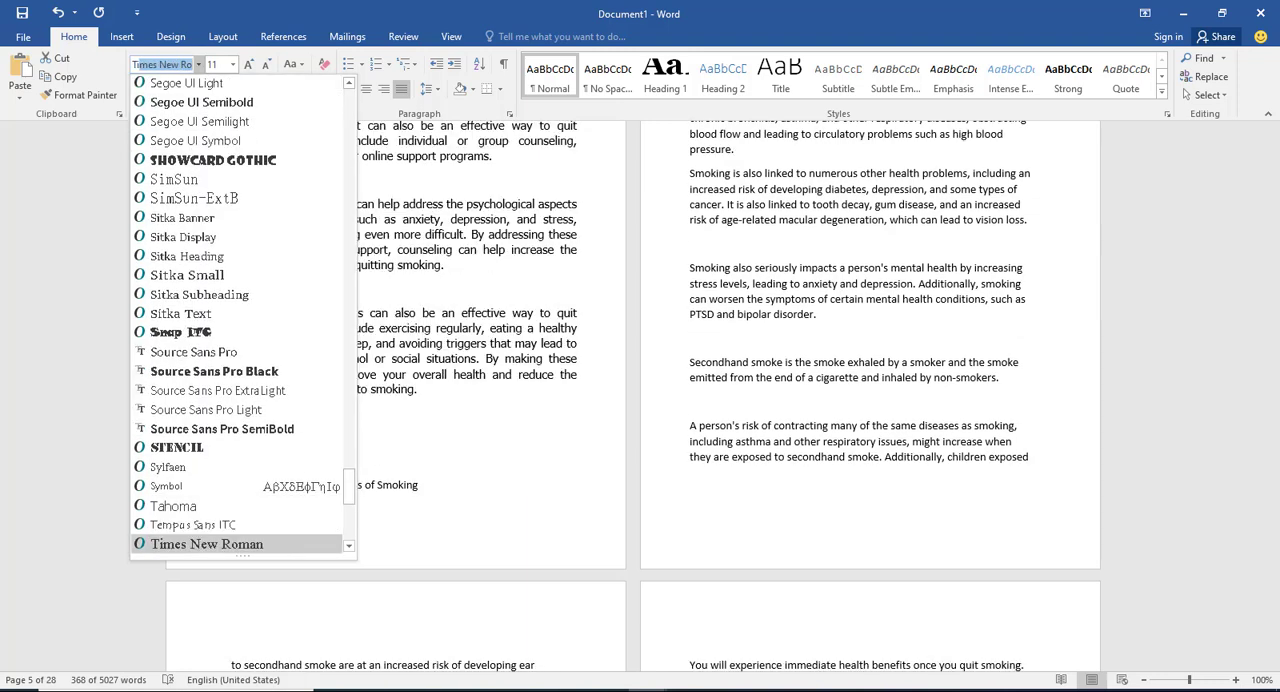
type("m")
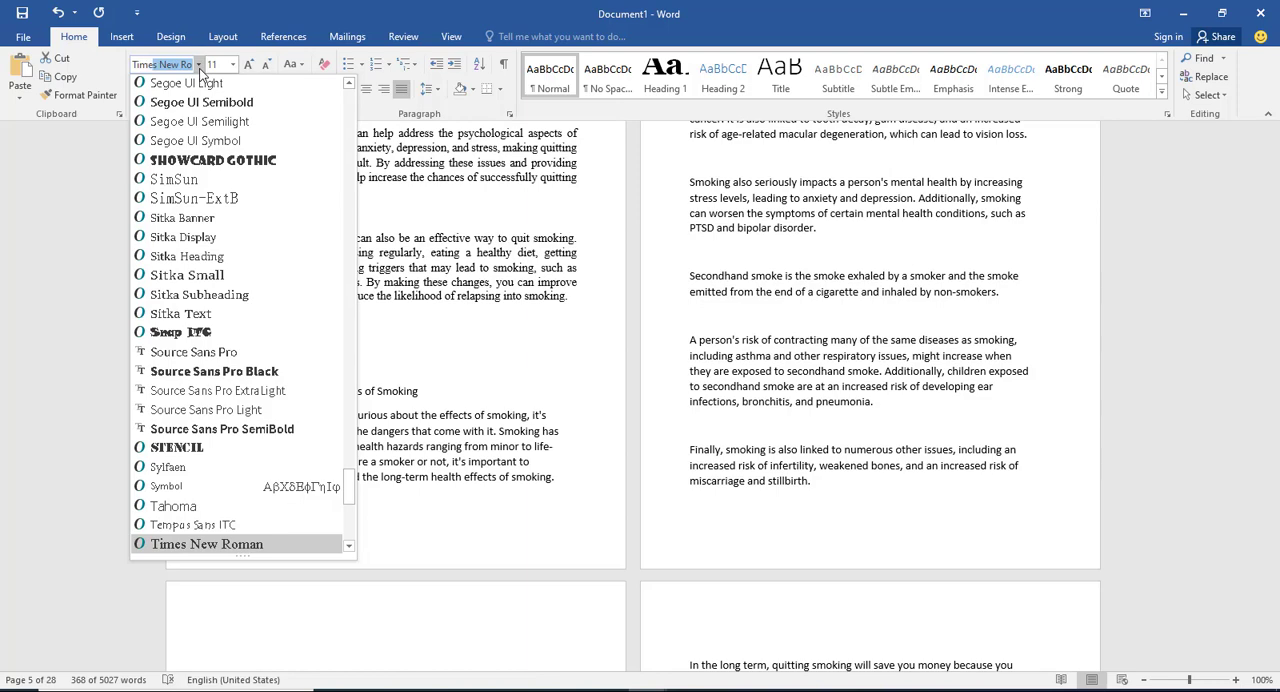
type("es N")
left_click(255, 545)
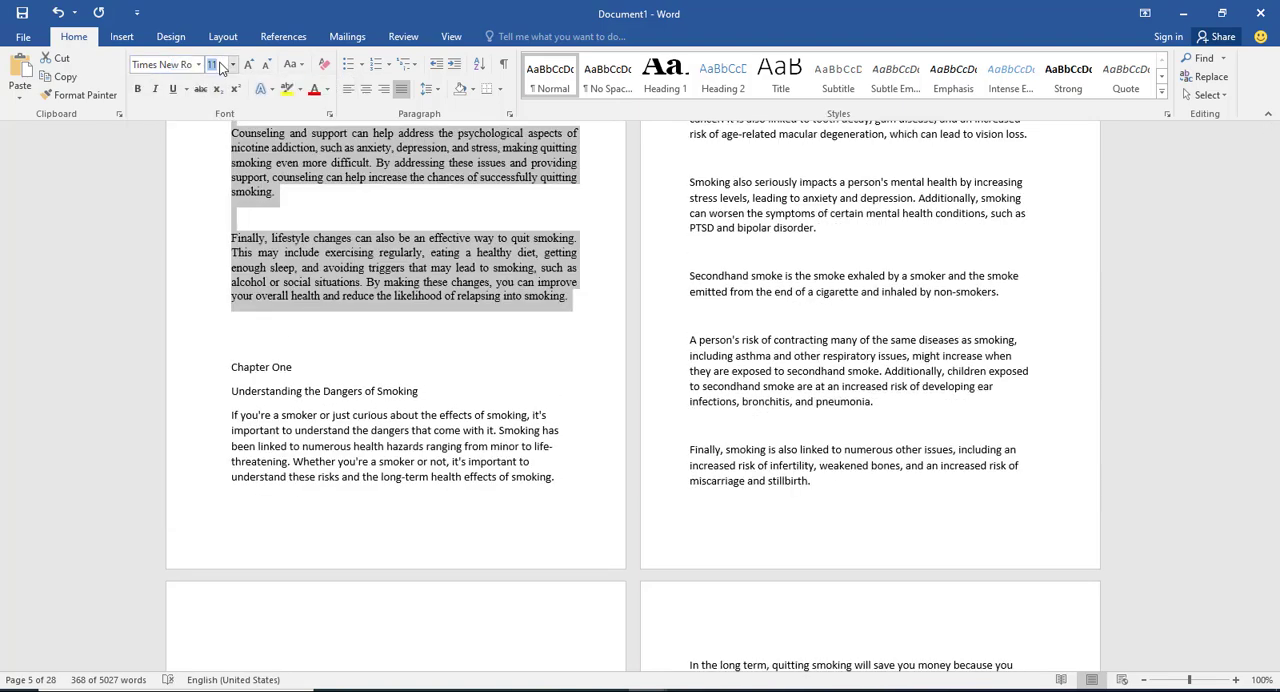
type("1")
key("Return")
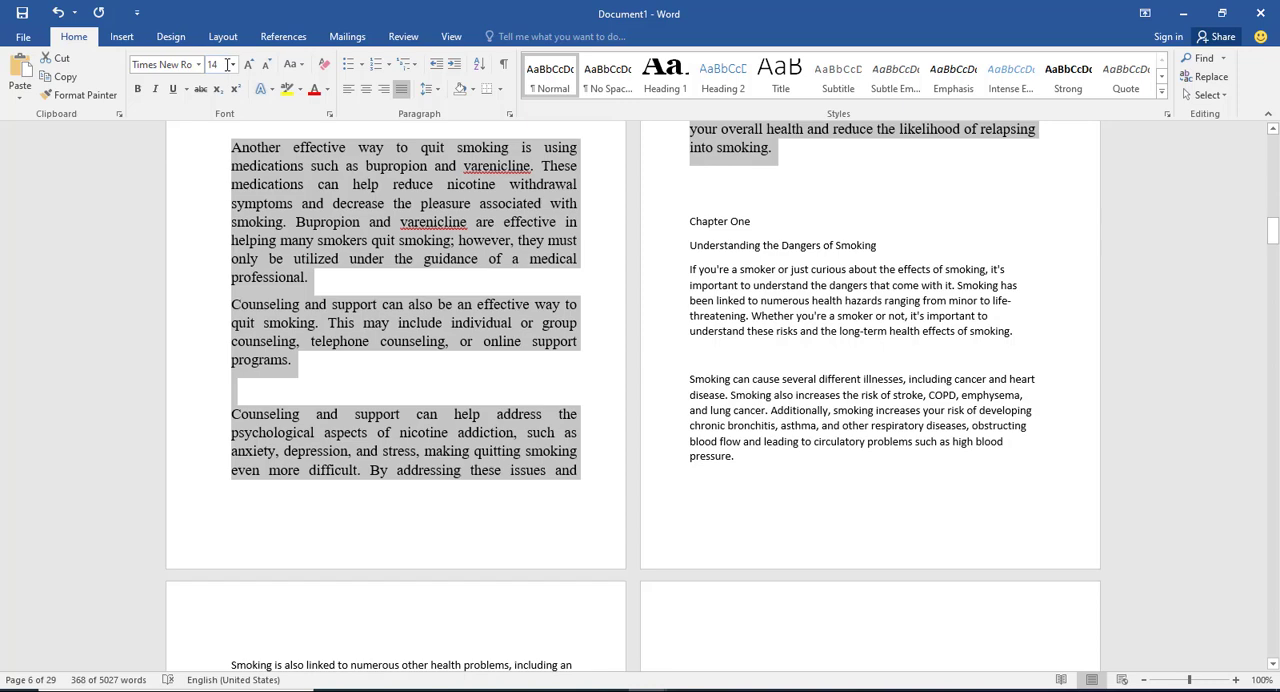
Step: Set the line spacing of all the Introduction body text to 1.5
left_click(436, 91)
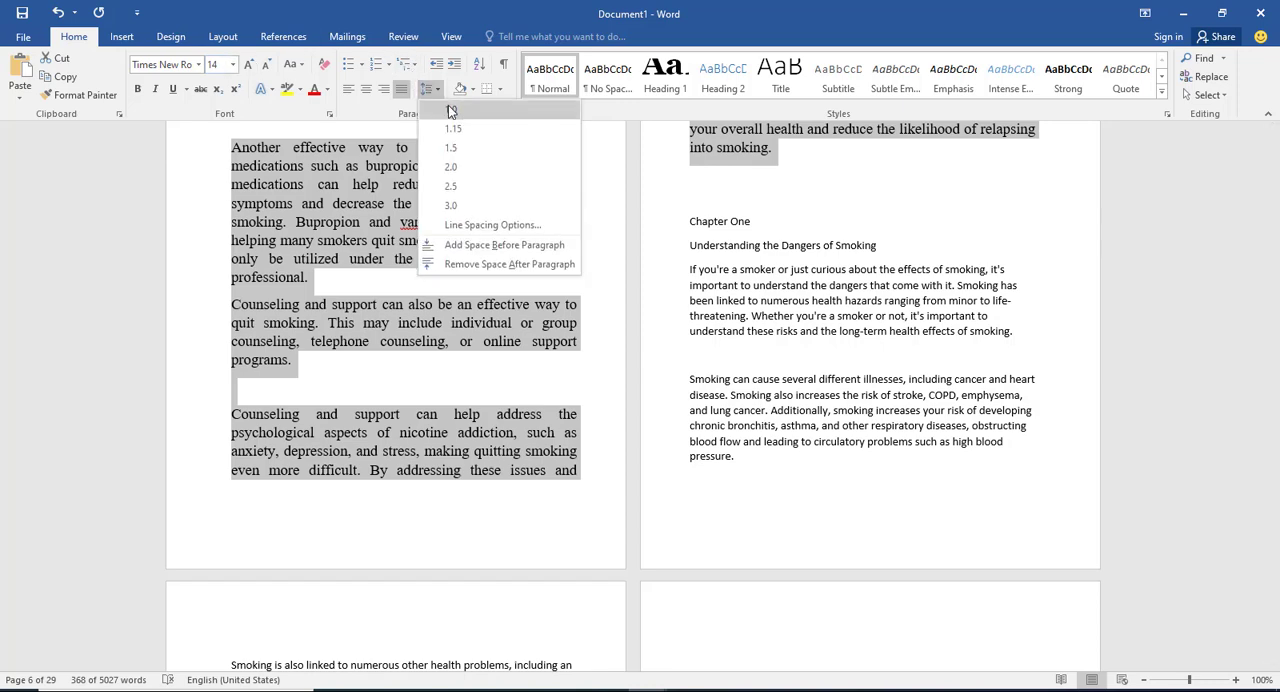
left_click(450, 109)
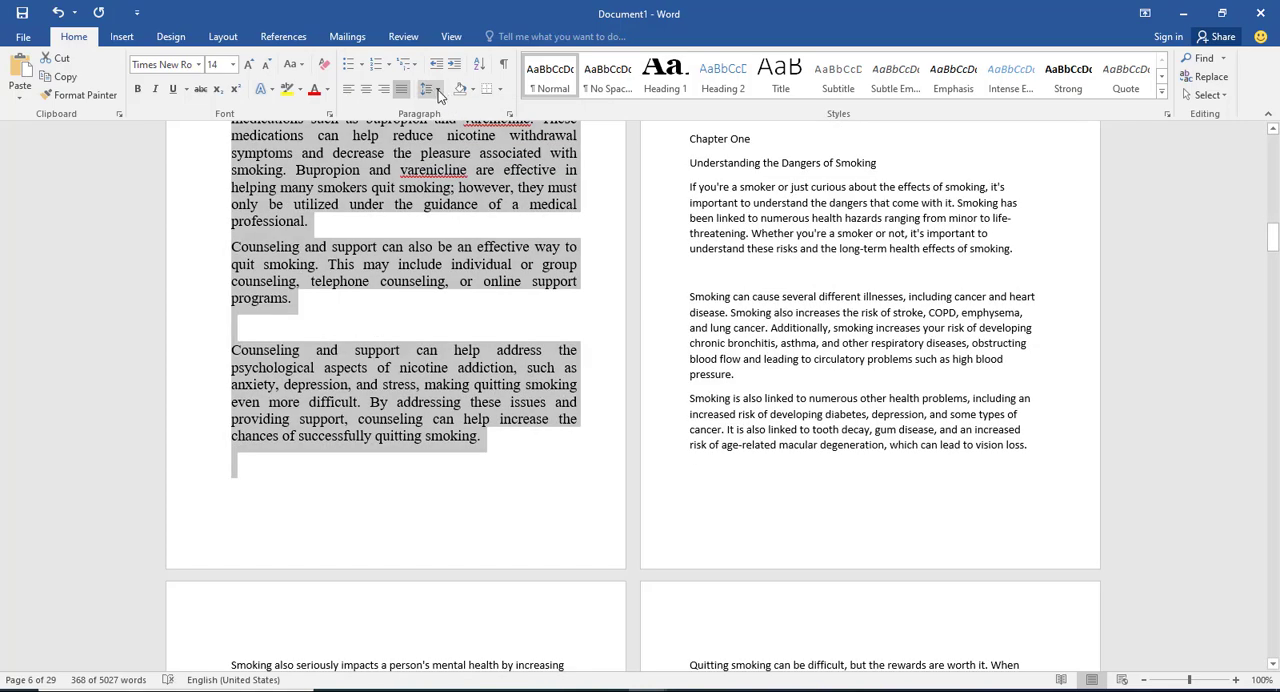
left_click(438, 90)
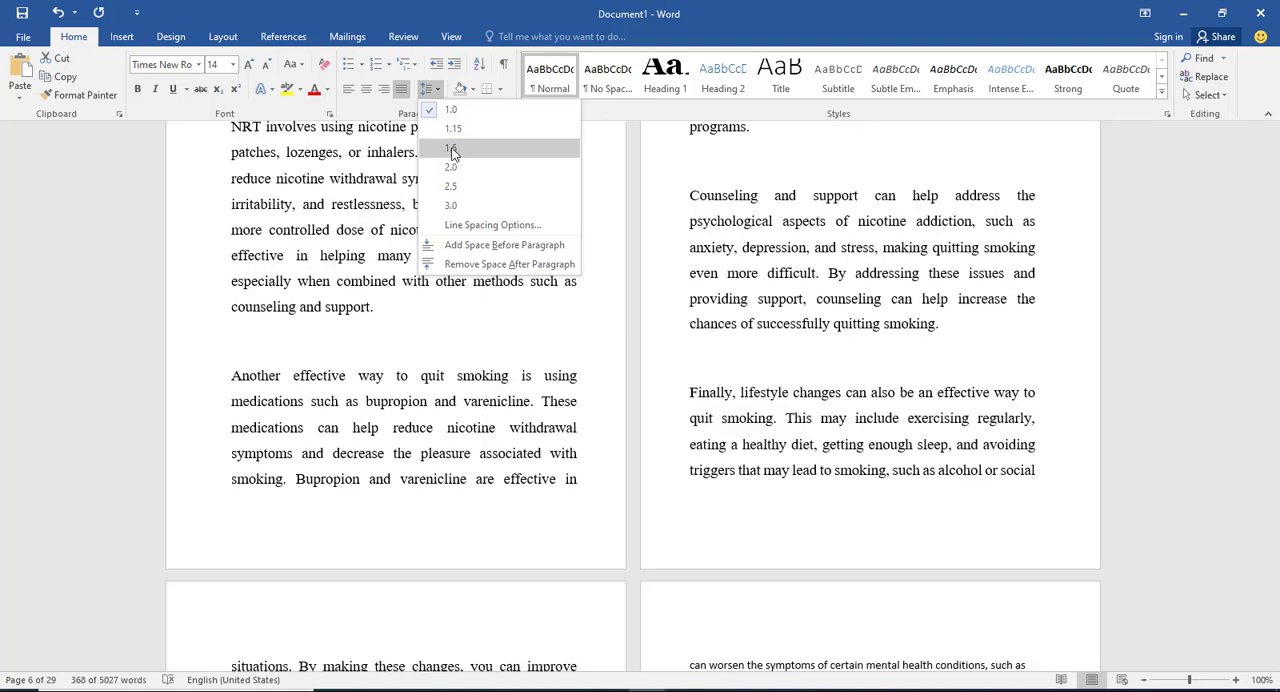
left_click(452, 148)
left_click(737, 234)
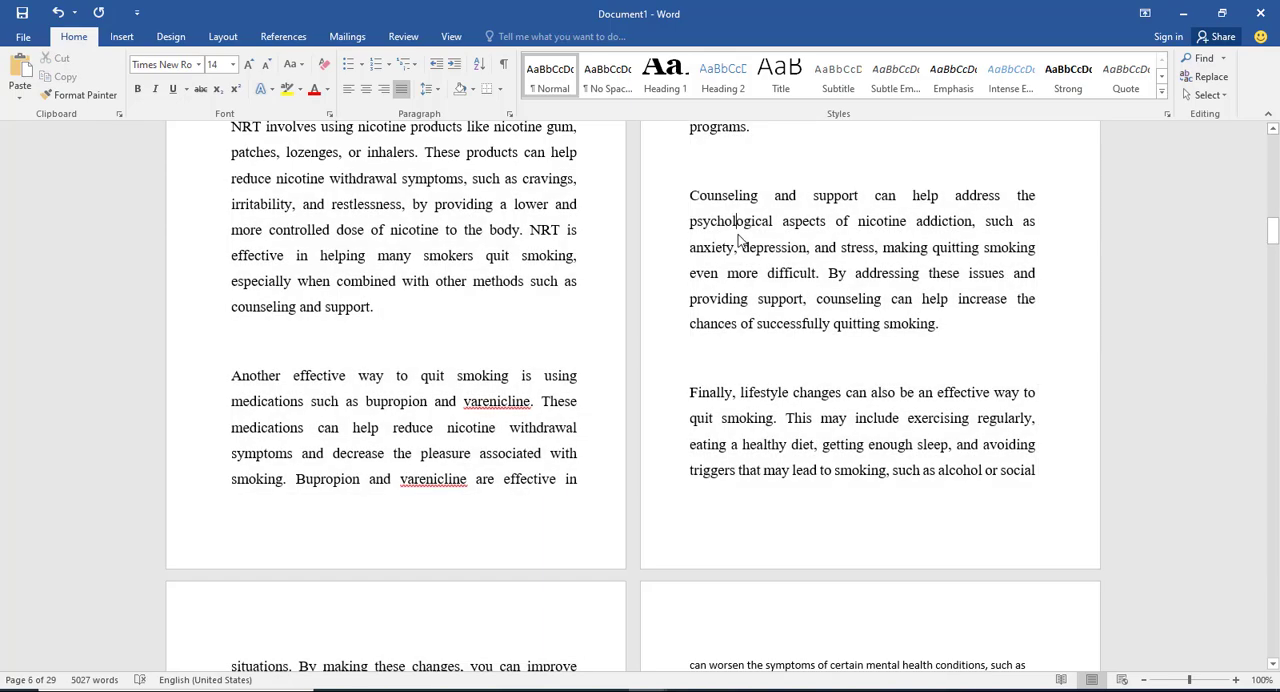
Step: Insert a page break after the Introduction text and delete the blank lines above "Chapter One" so it starts the new page
scroll(738, 240, "up", 20)
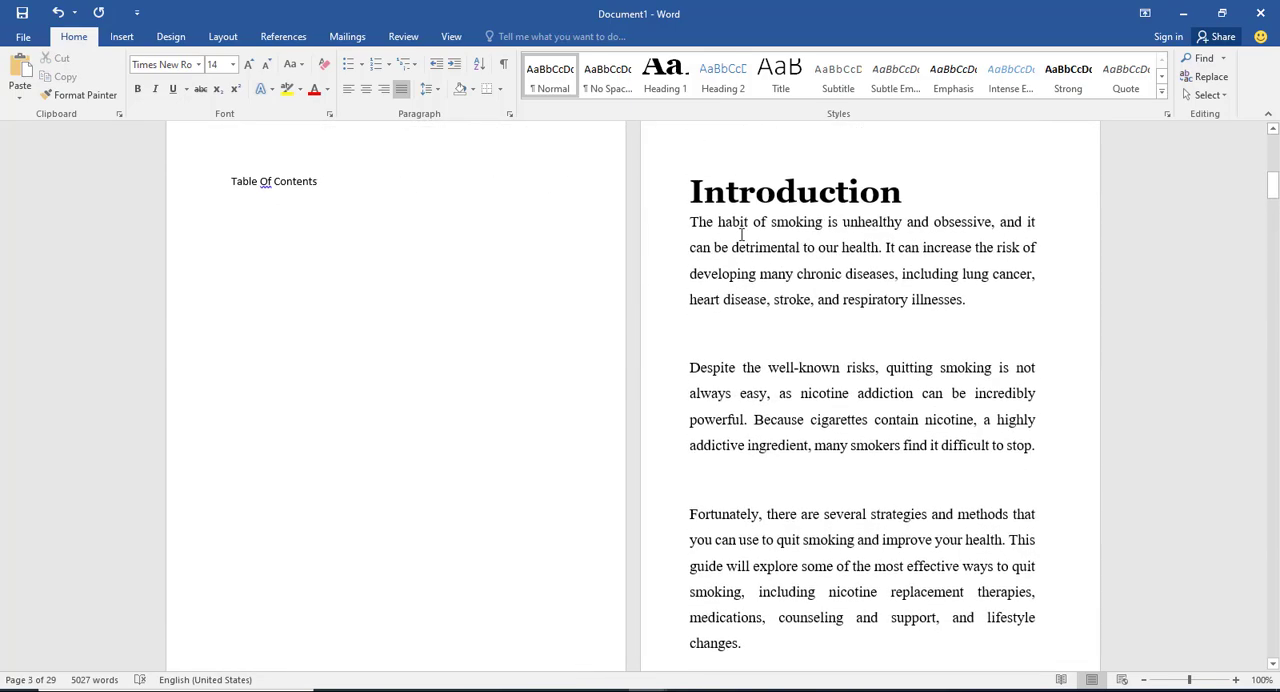
scroll(741, 234, "down", 15)
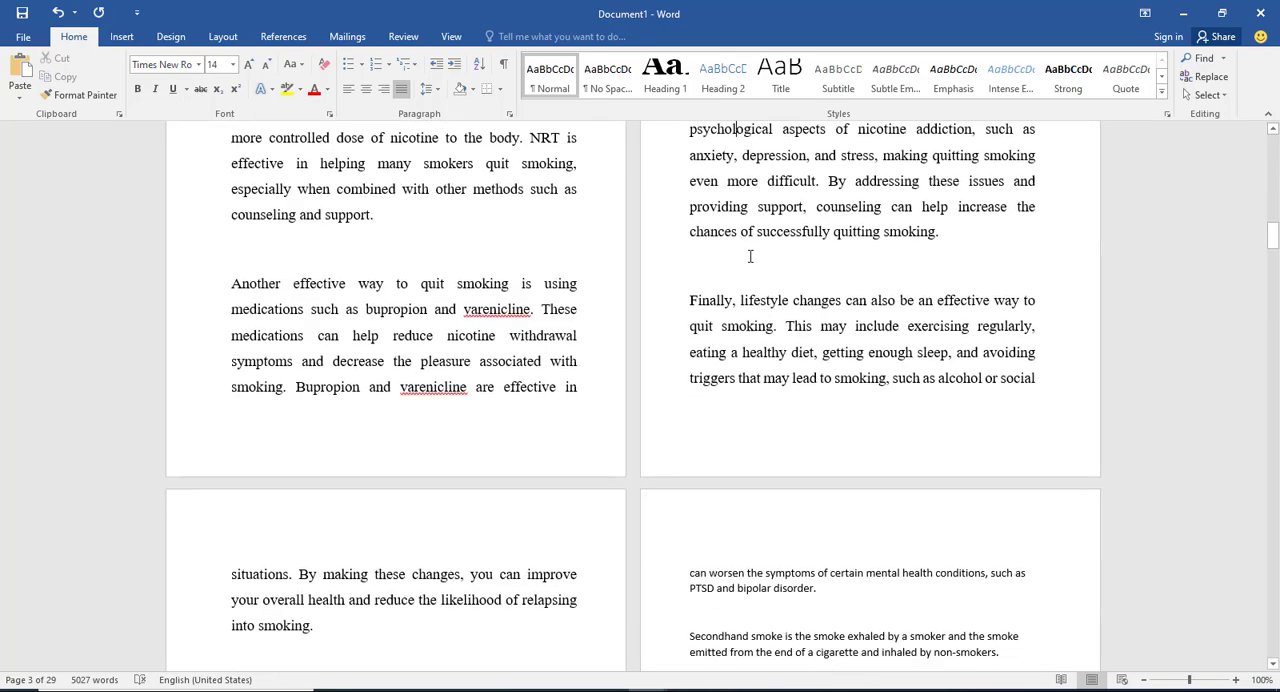
scroll(750, 256, "down", 5)
scroll(750, 256, "up", 8)
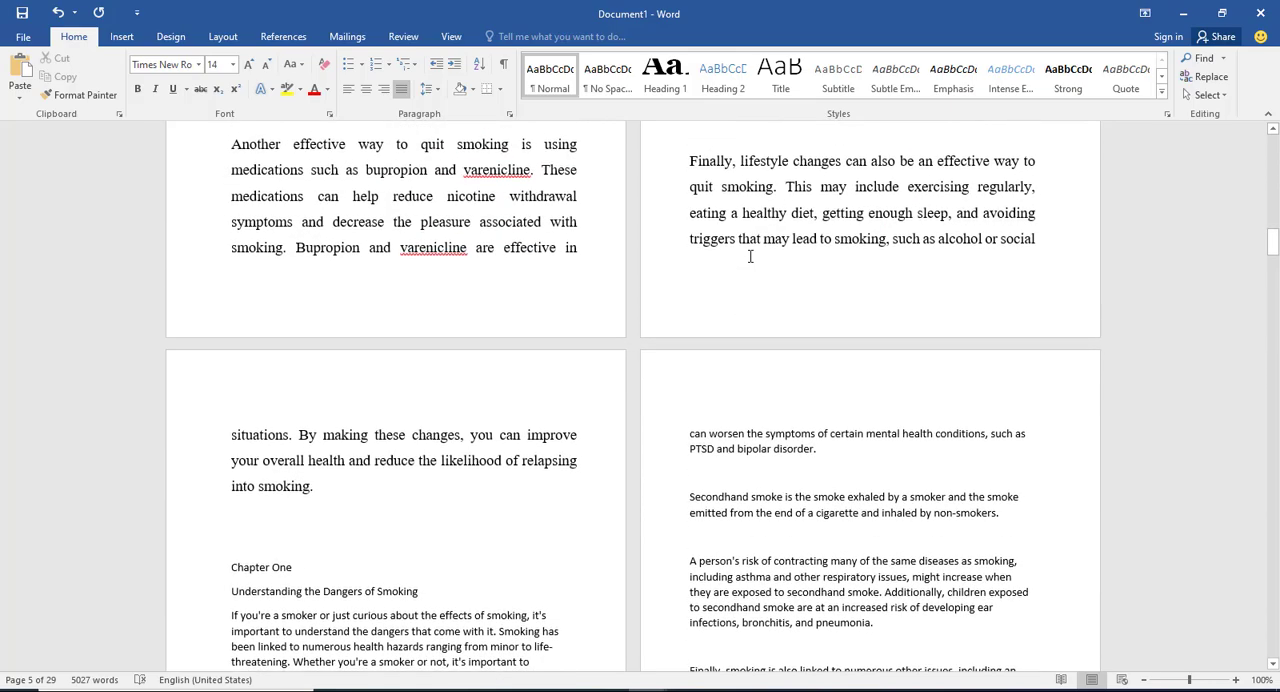
scroll(748, 254, "down", 5)
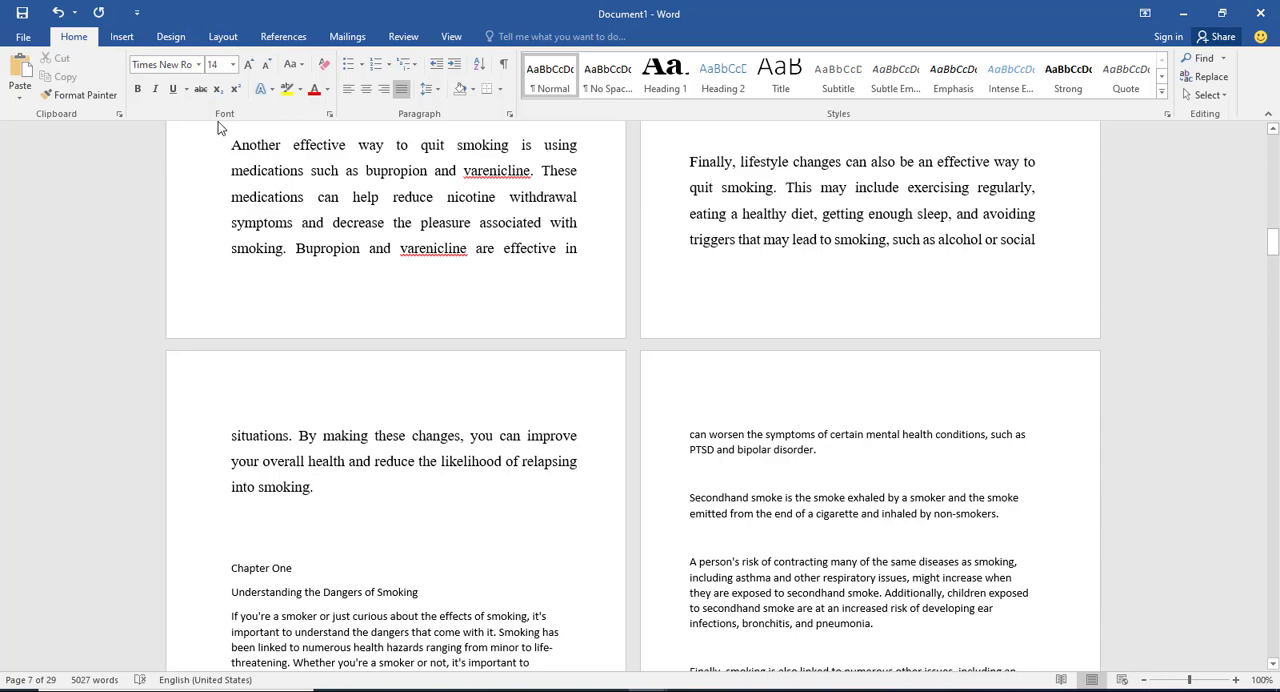
key("ctrl+Return")
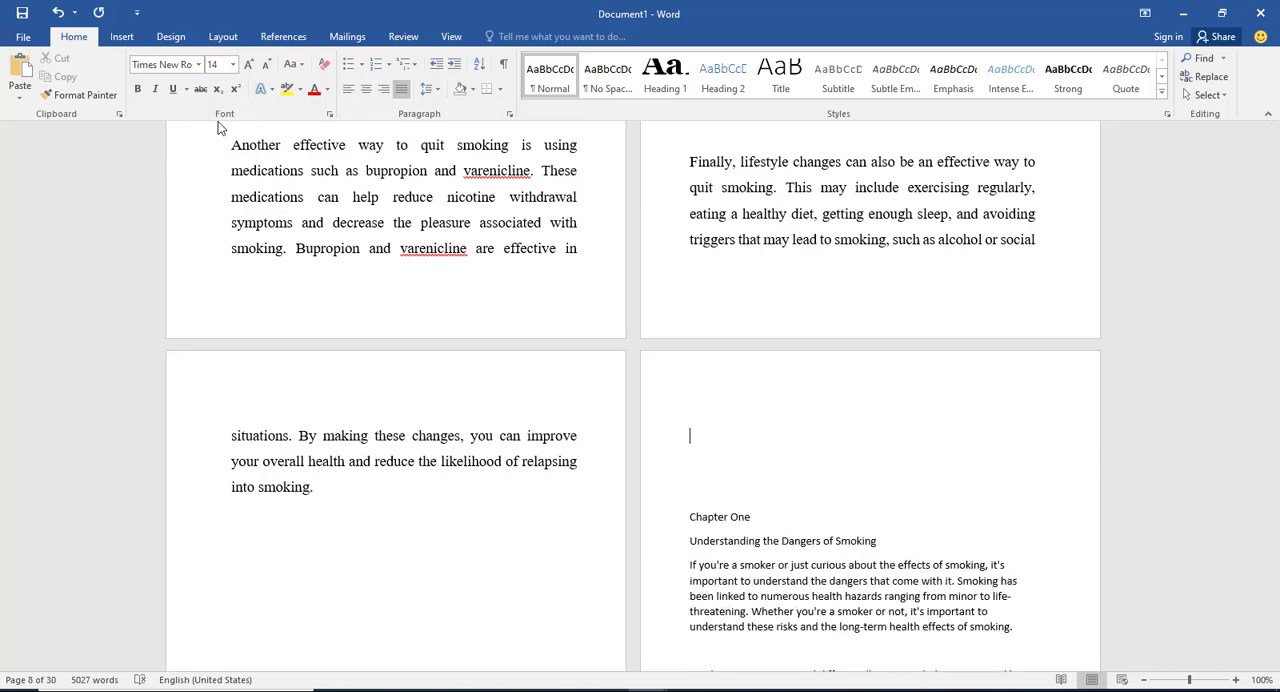
left_click(690, 518)
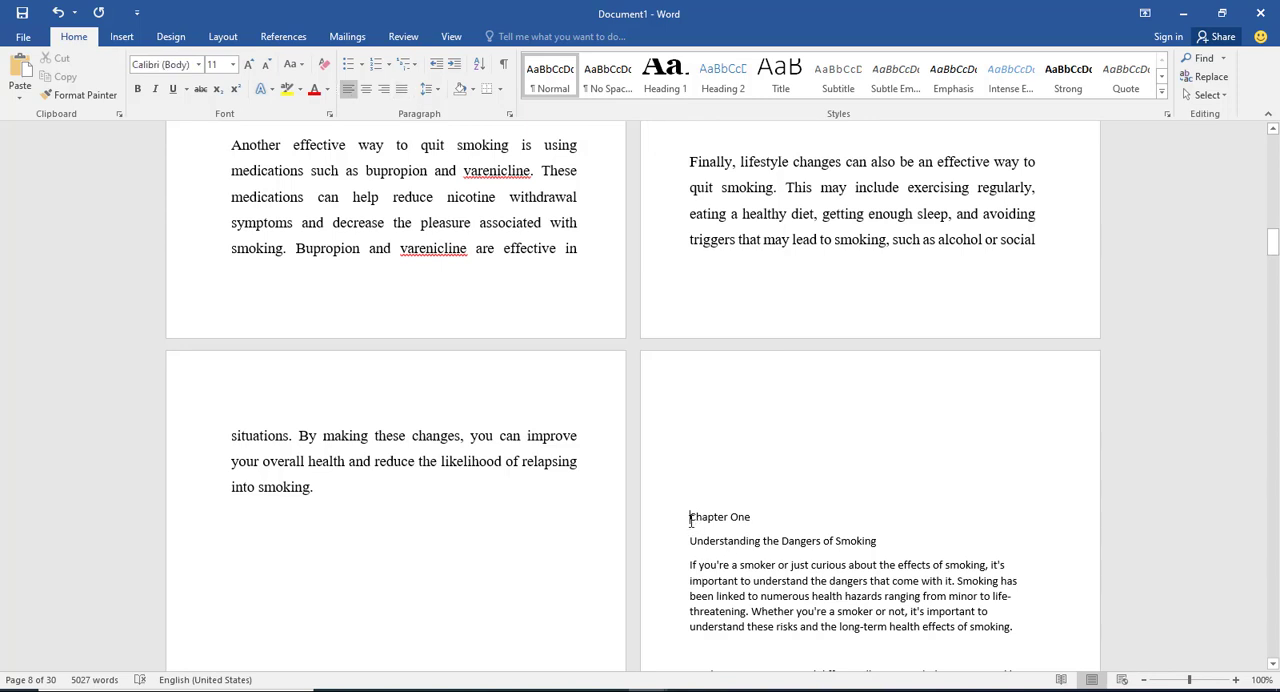
key("BackSpace")
key("BackSpace")
key("BackSpace")
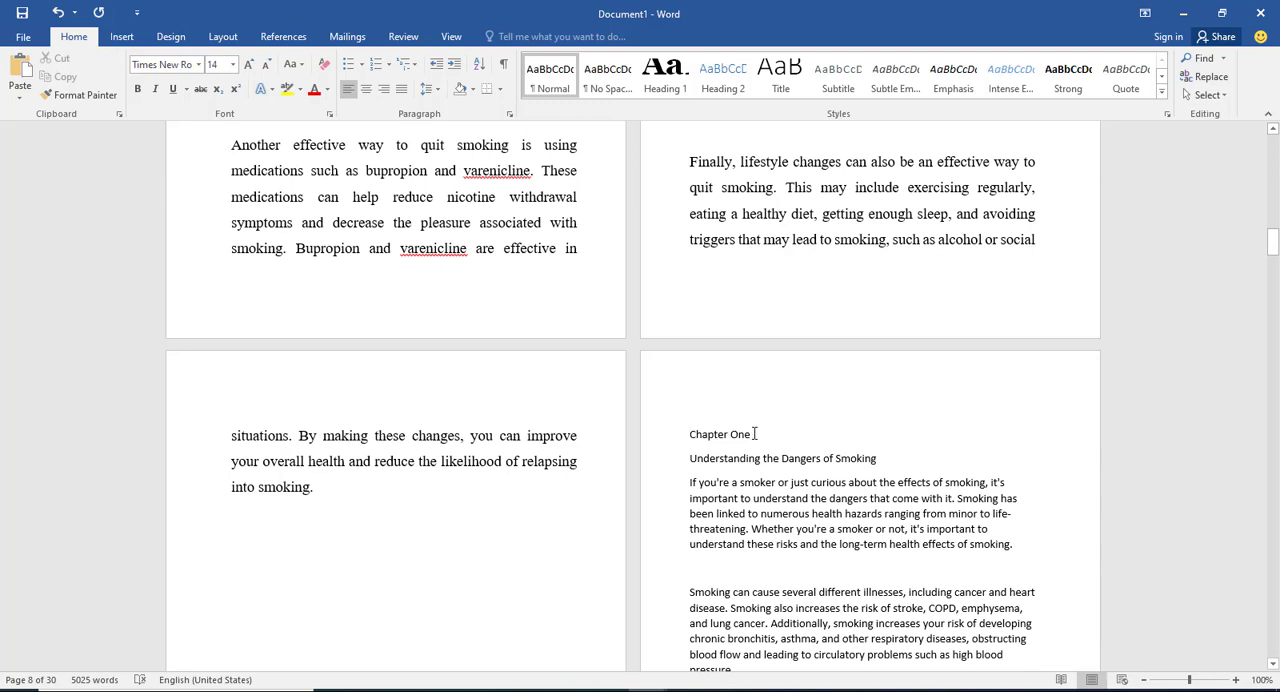
Step: Apply the Heading 1 style to the "Chapter One" line
left_click(755, 434)
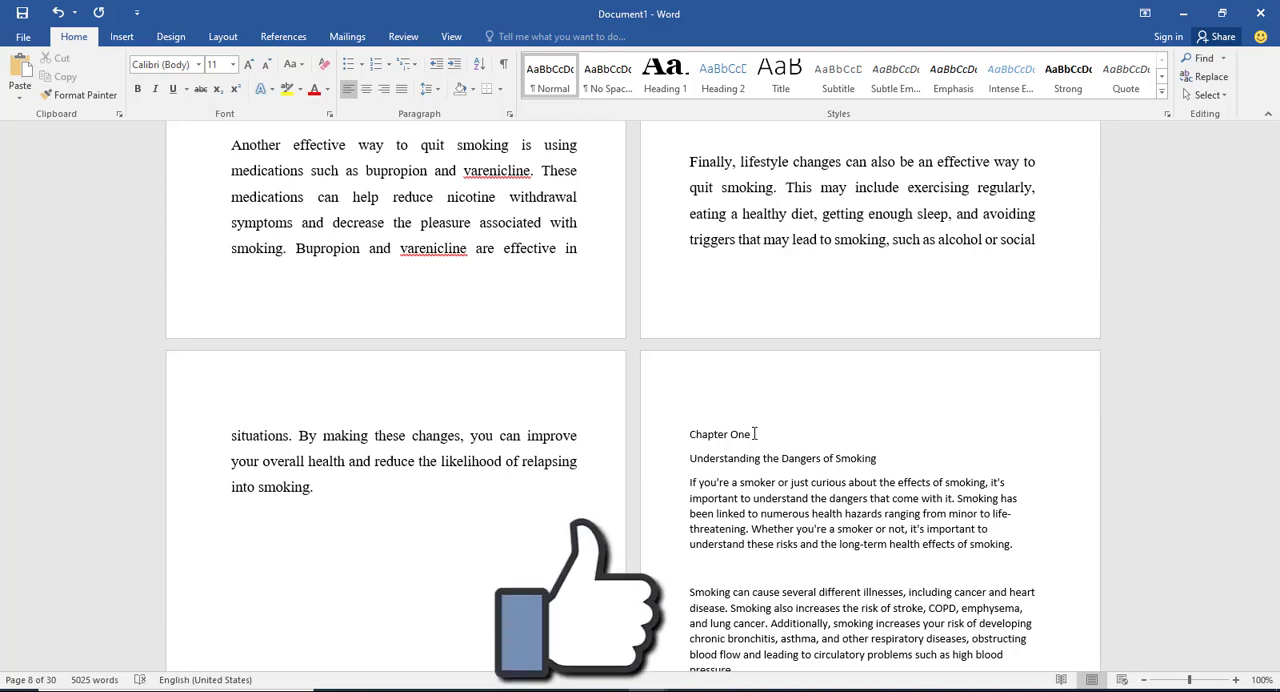
left_click_drag(755, 434, 689, 434)
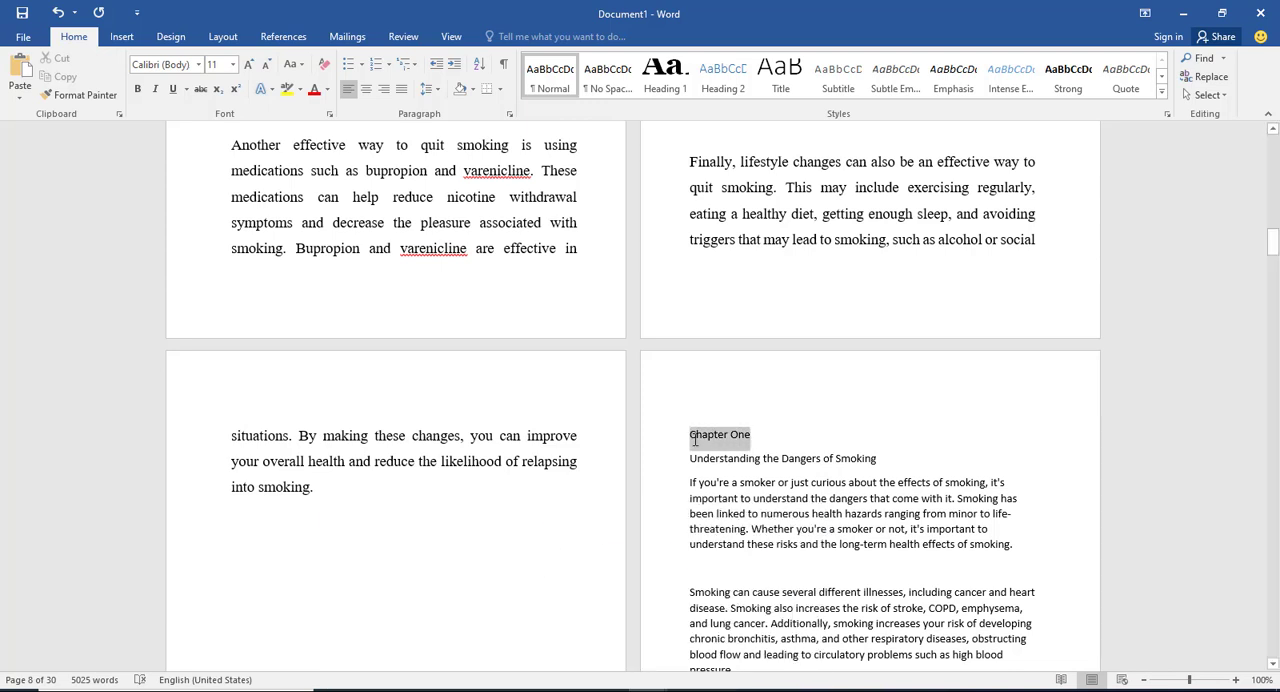
left_click(660, 85)
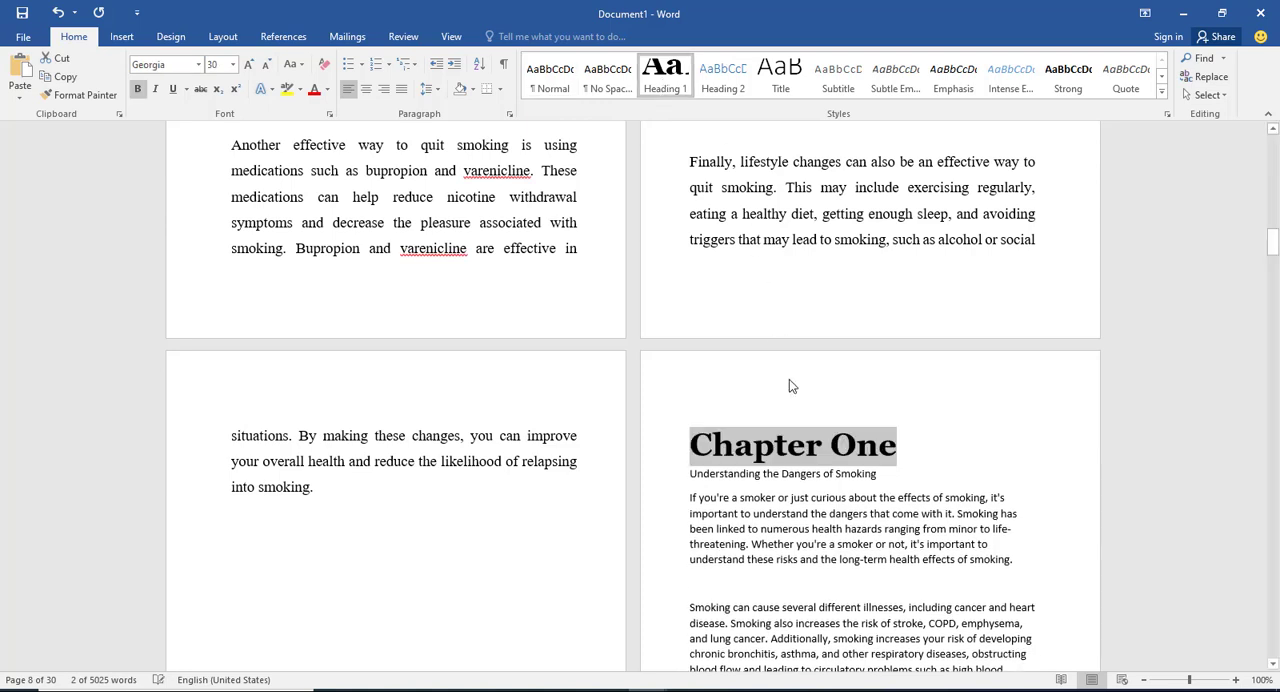
left_click(824, 455)
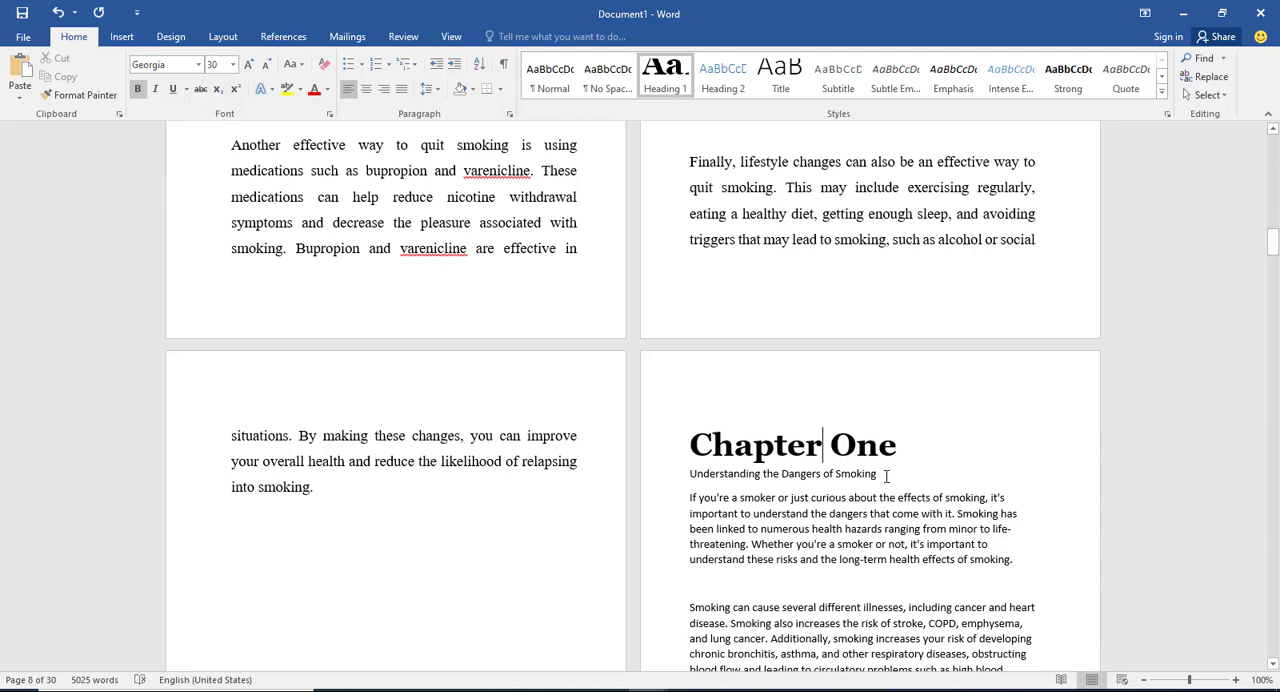
Step: Apply the Heading 2 style to "Understanding the Dangers of Smoking" and change that style's font to Garamond
left_click_drag(877, 474, 689, 474)
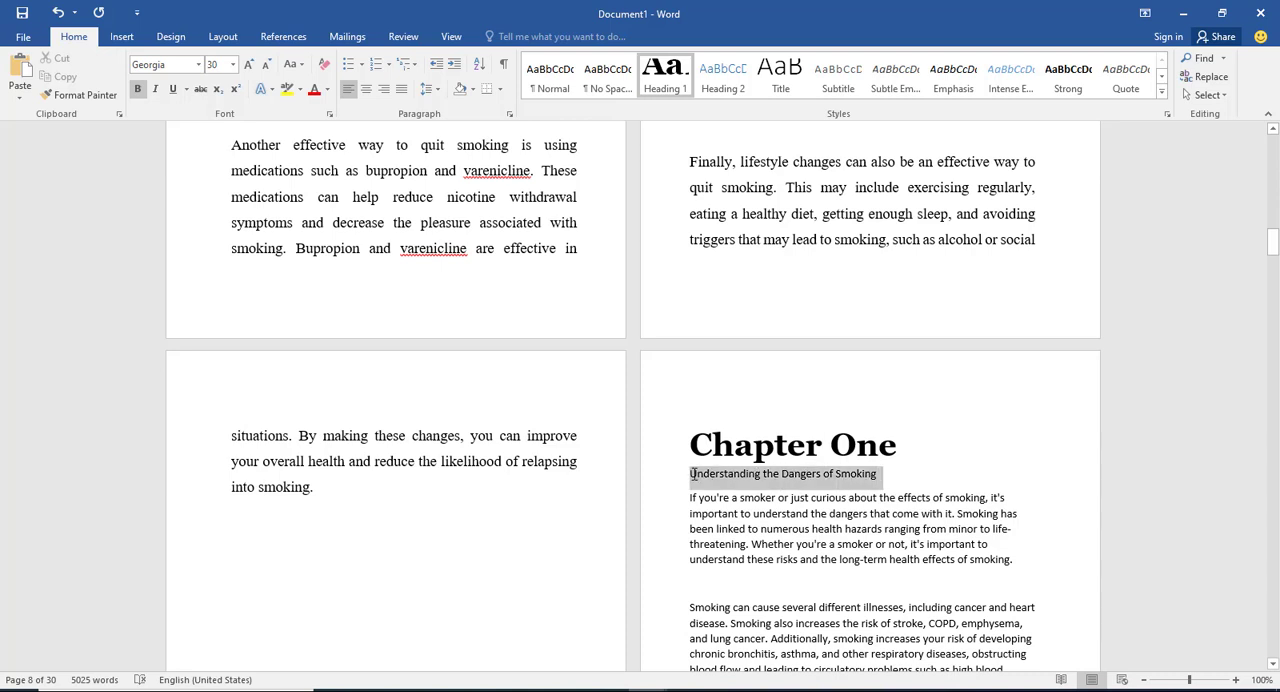
left_click(720, 72)
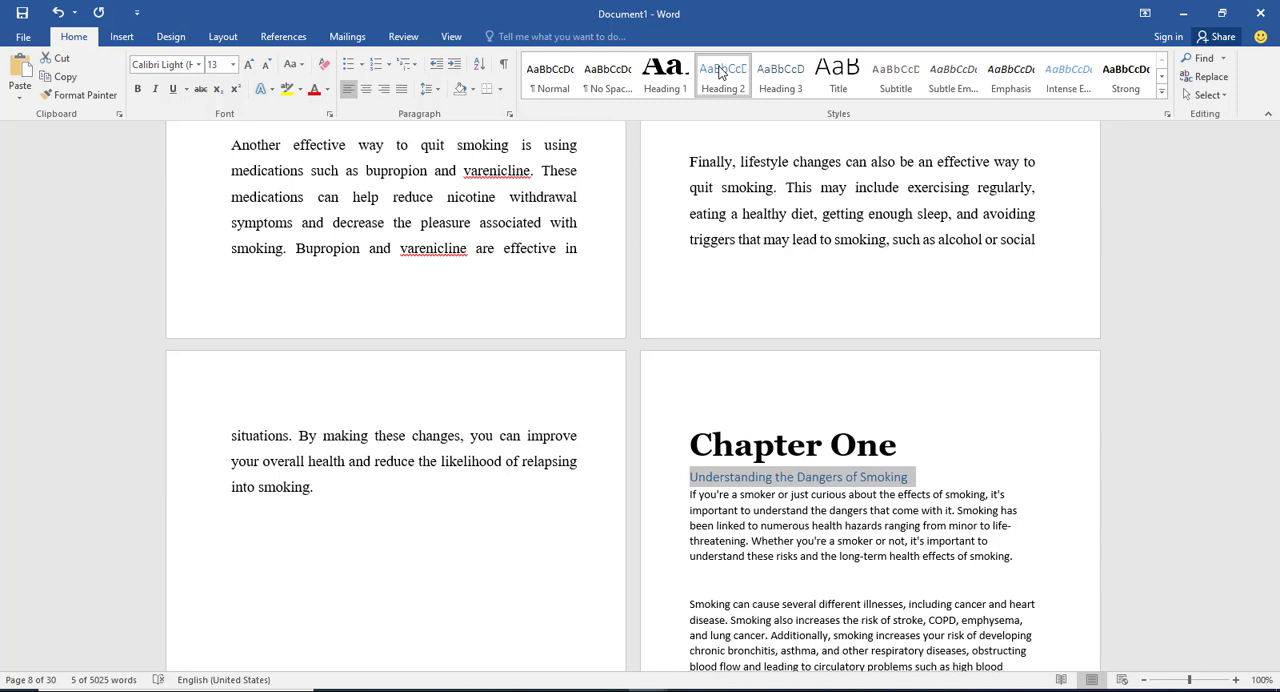
right_click(724, 73)
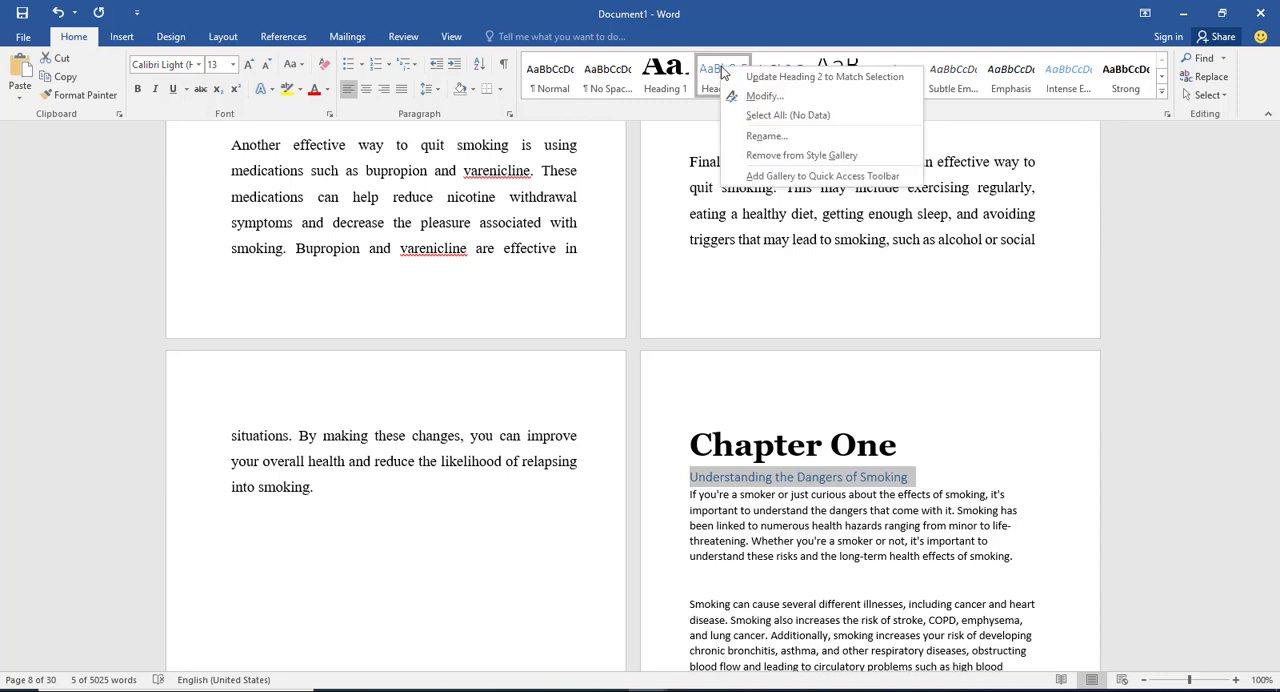
left_click(766, 97)
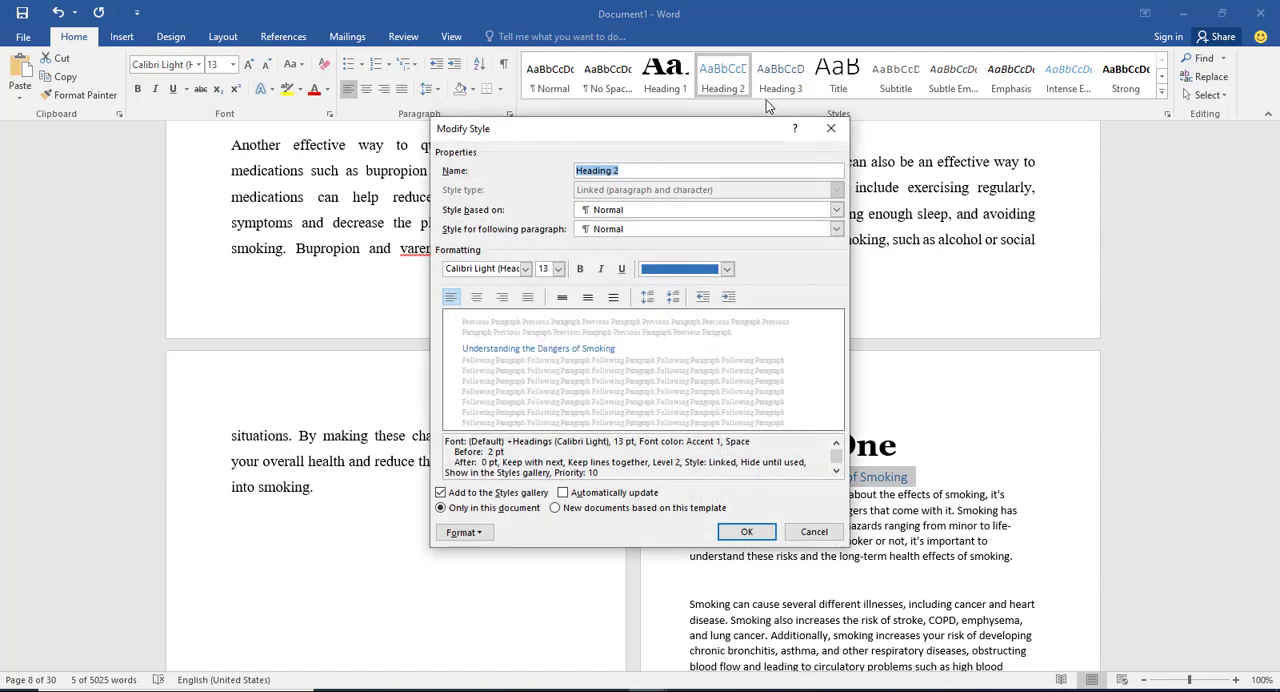
left_click(507, 270)
type("Garamond")
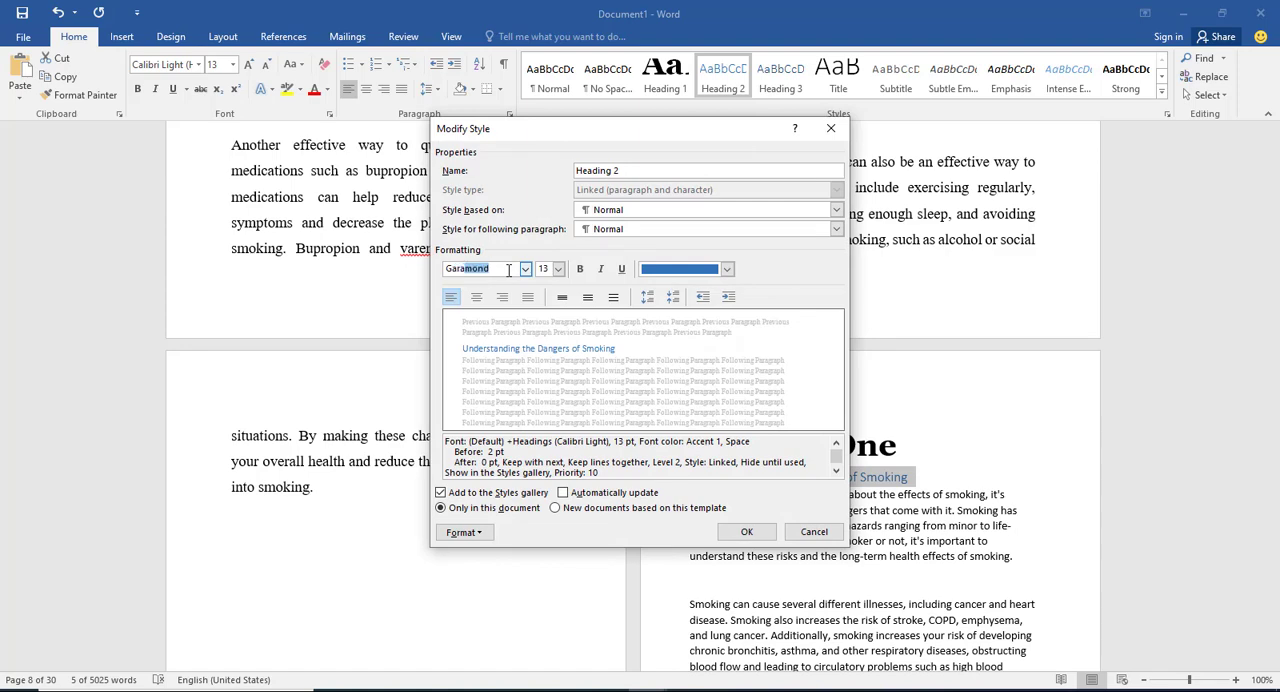
key("Tab")
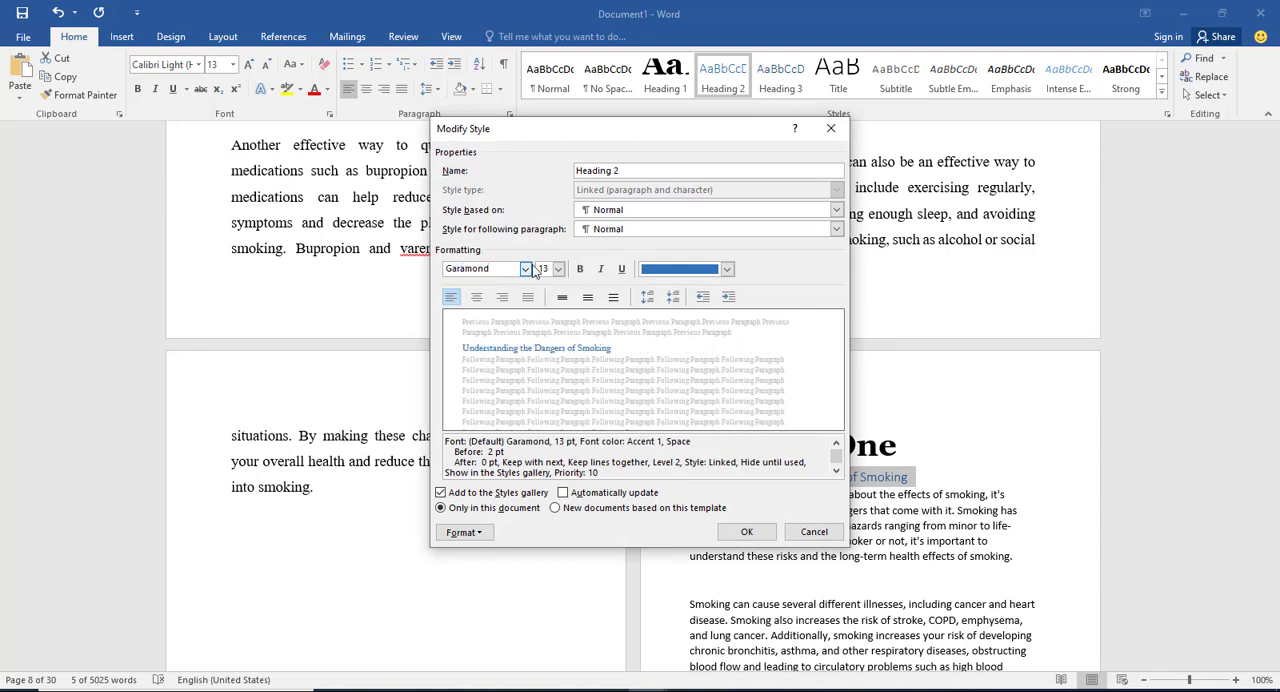
Step: Set the Heading 2 style to size 26, bold, with black text colour
left_click(558, 269)
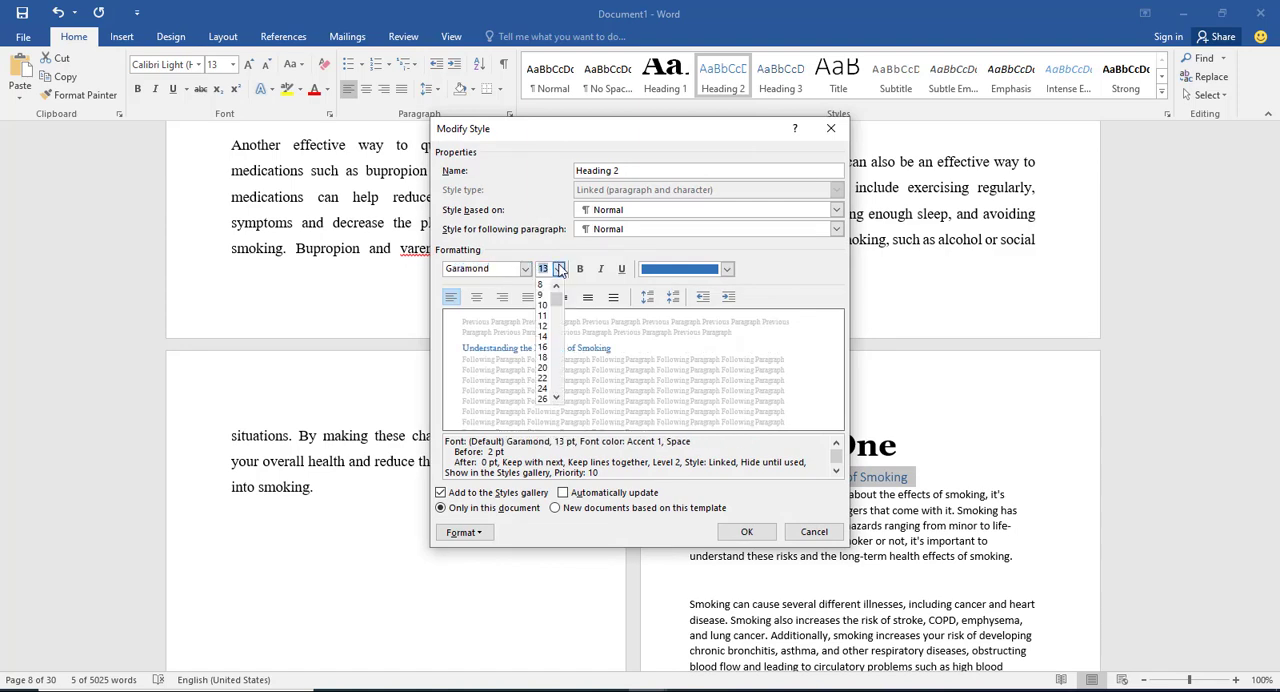
left_click(543, 399)
left_click(579, 269)
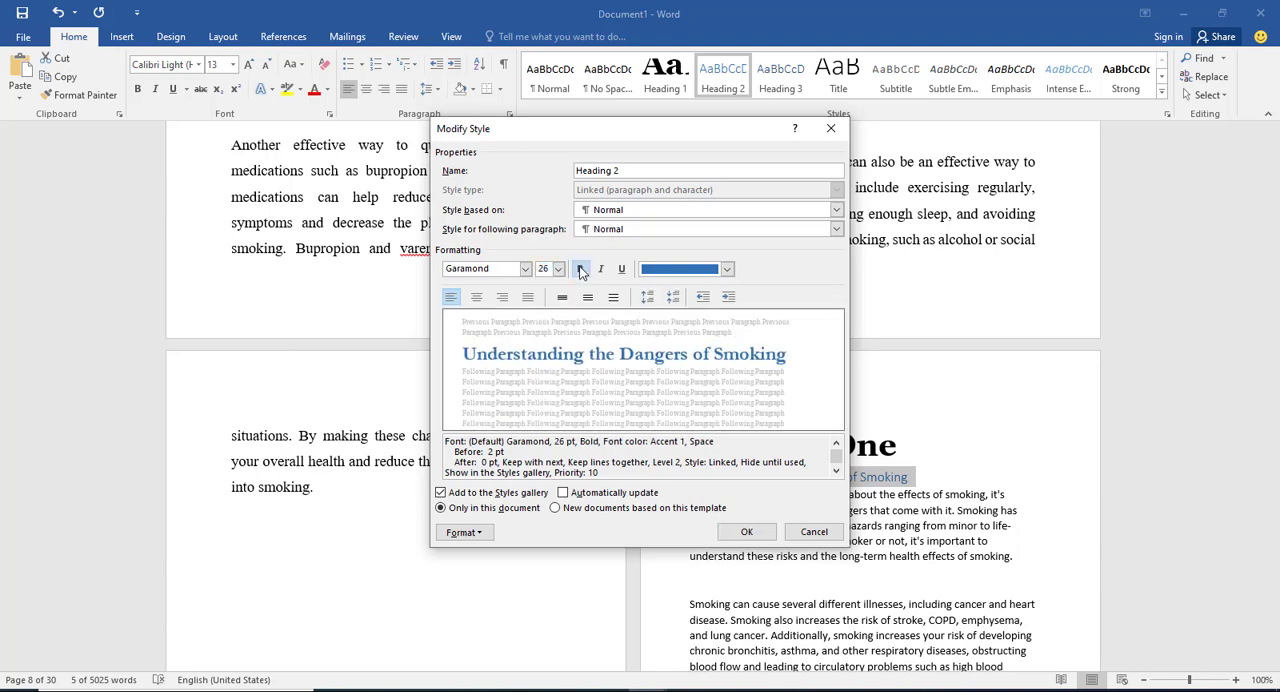
left_click(728, 270)
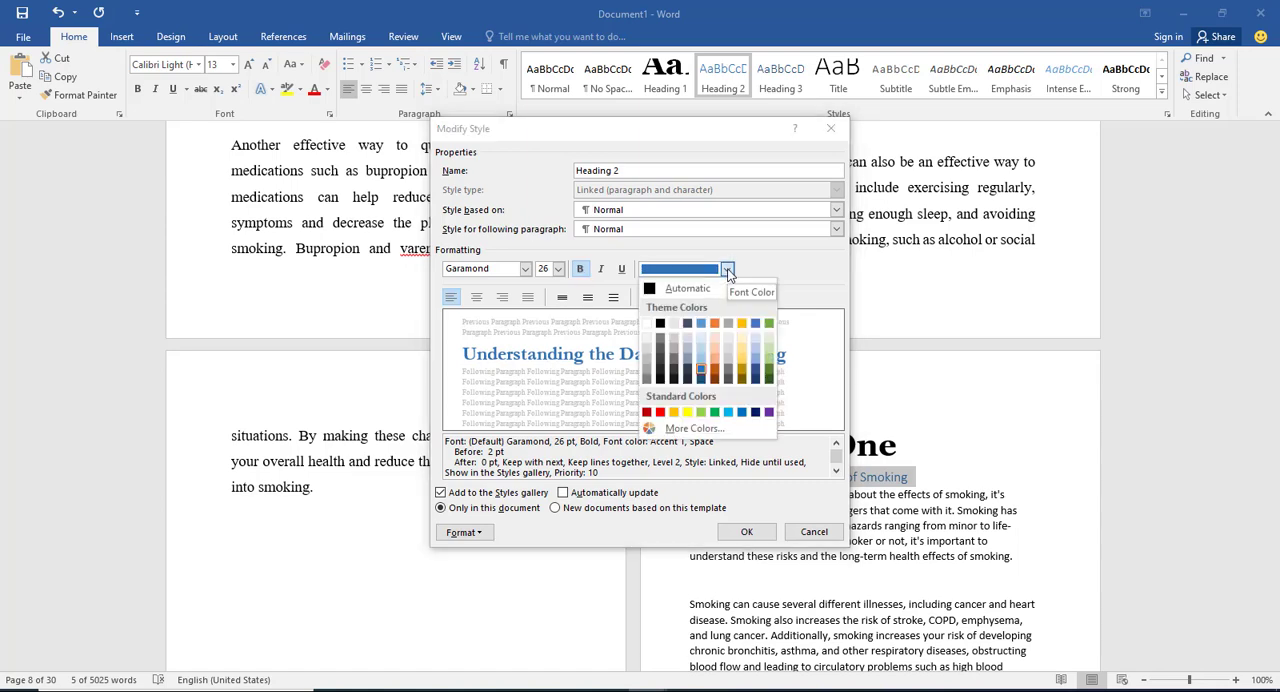
left_click(662, 330)
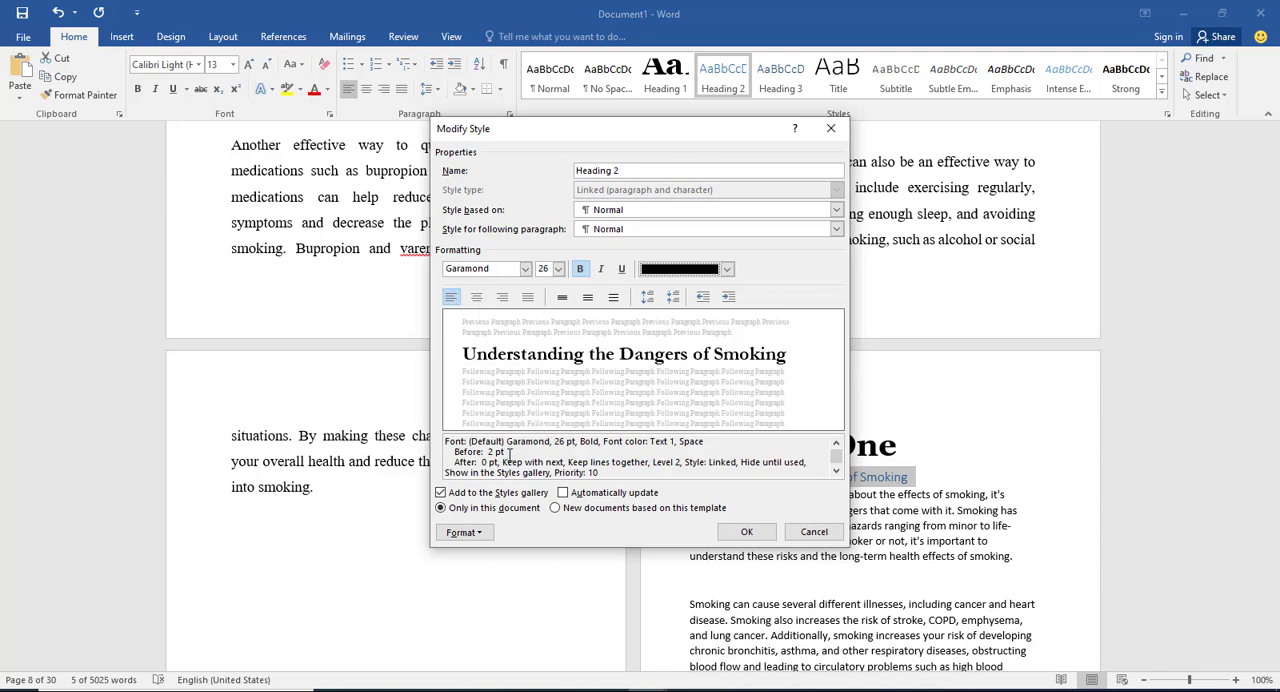
Step: Make the Heading 2 style update automatically and apply to new documents based on this template, and accept the style changes
left_click(564, 498)
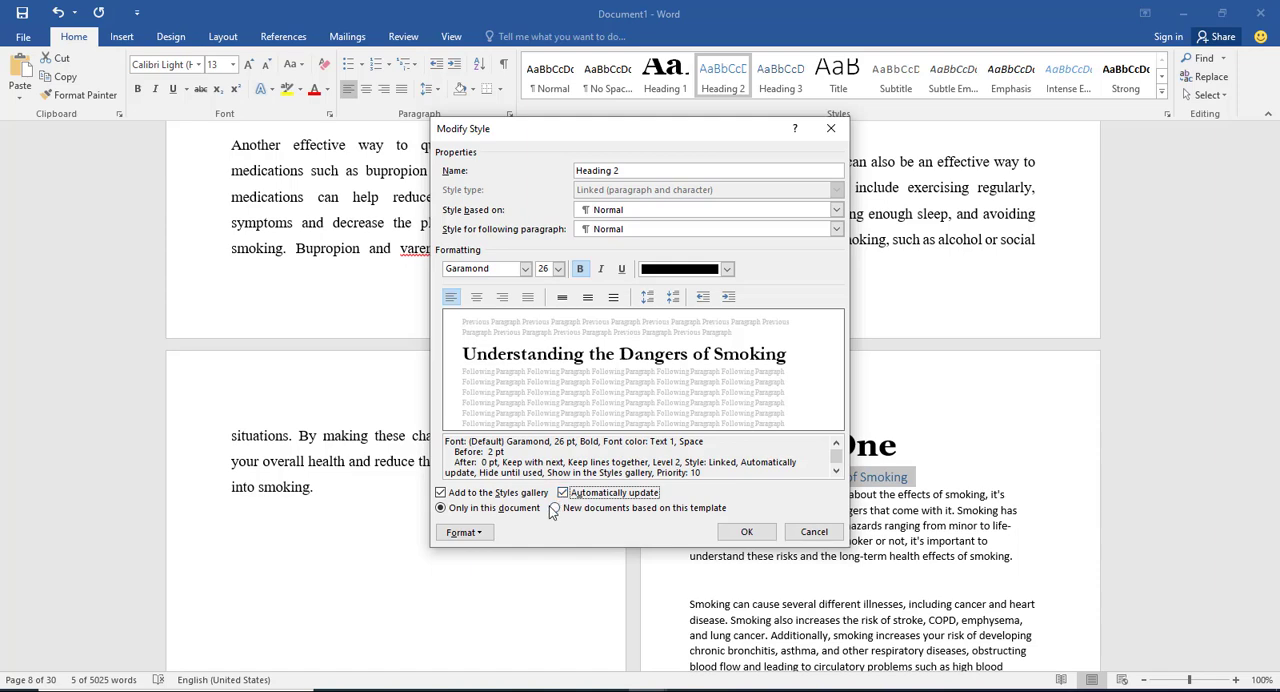
left_click(554, 508)
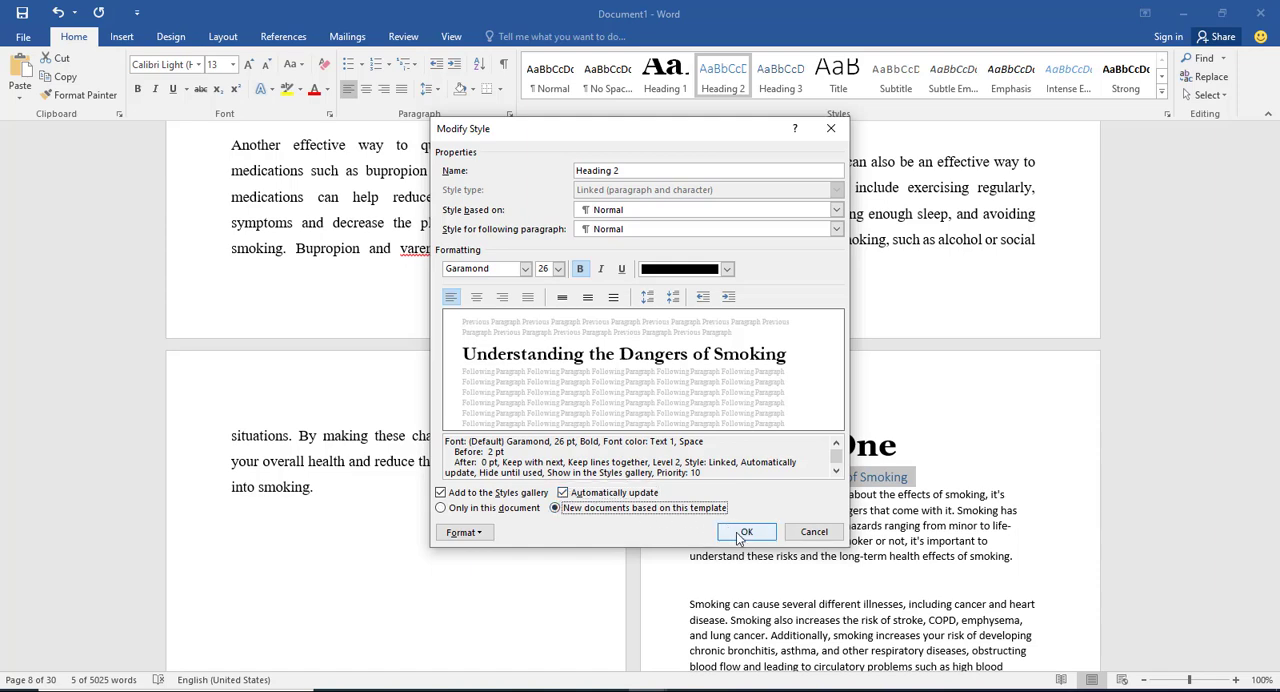
left_click(745, 532)
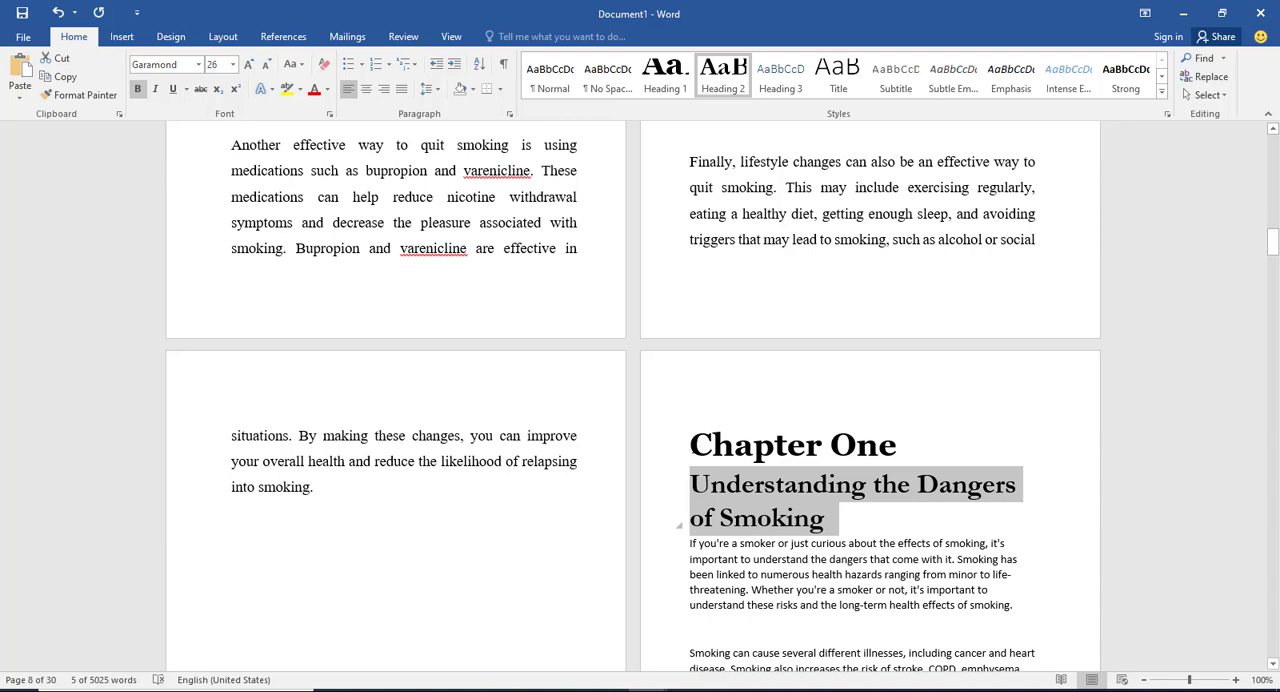
left_click(697, 425)
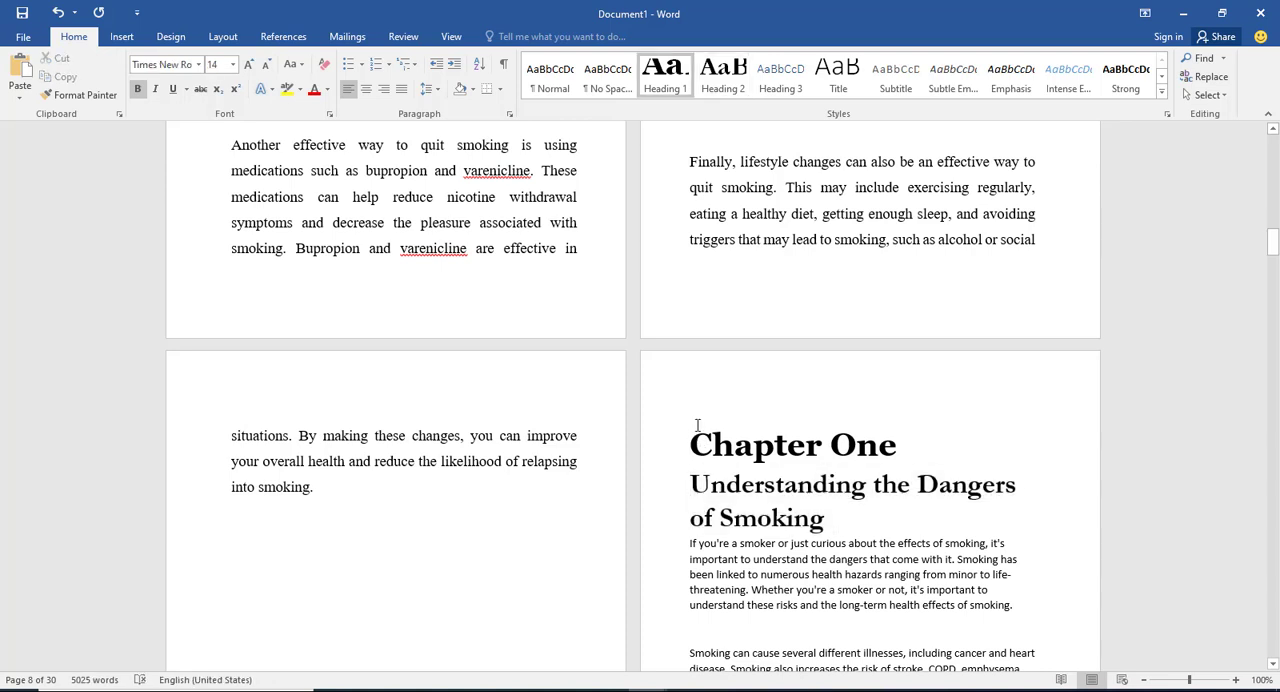
Step: Modify the Heading 1 style to be centred and to apply to new documents based on this template
scroll(726, 380, "up", 10)
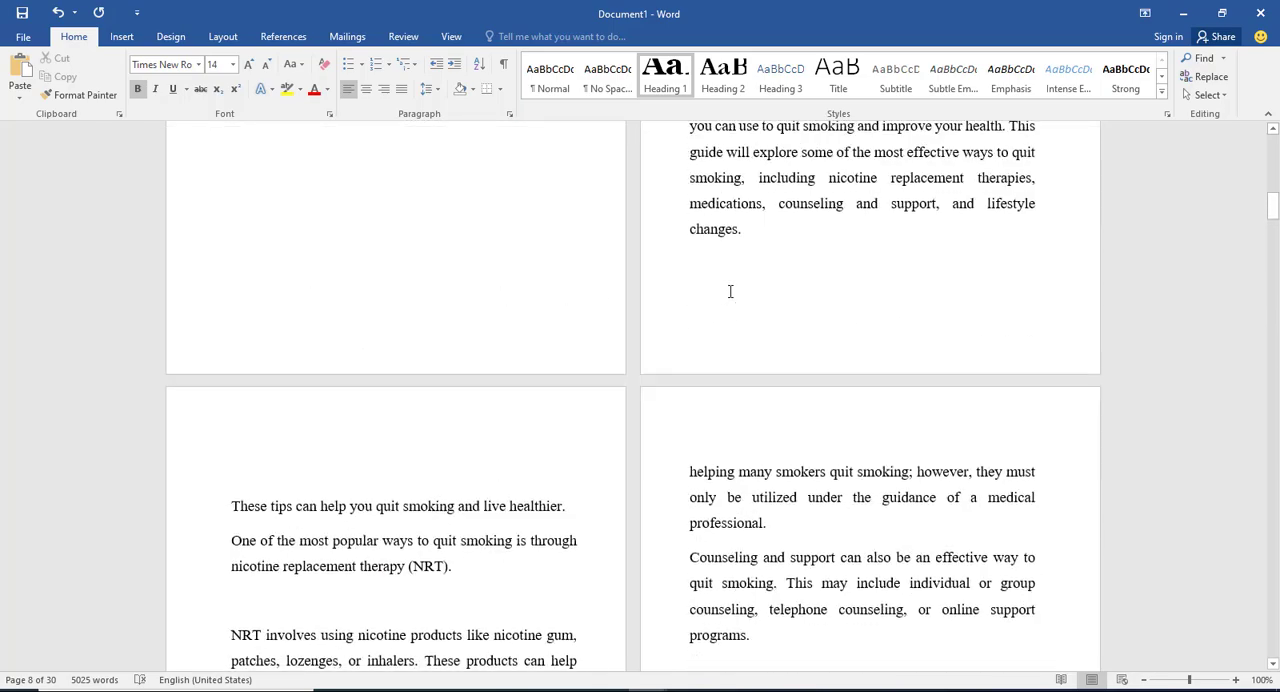
scroll(734, 279, "up", 6)
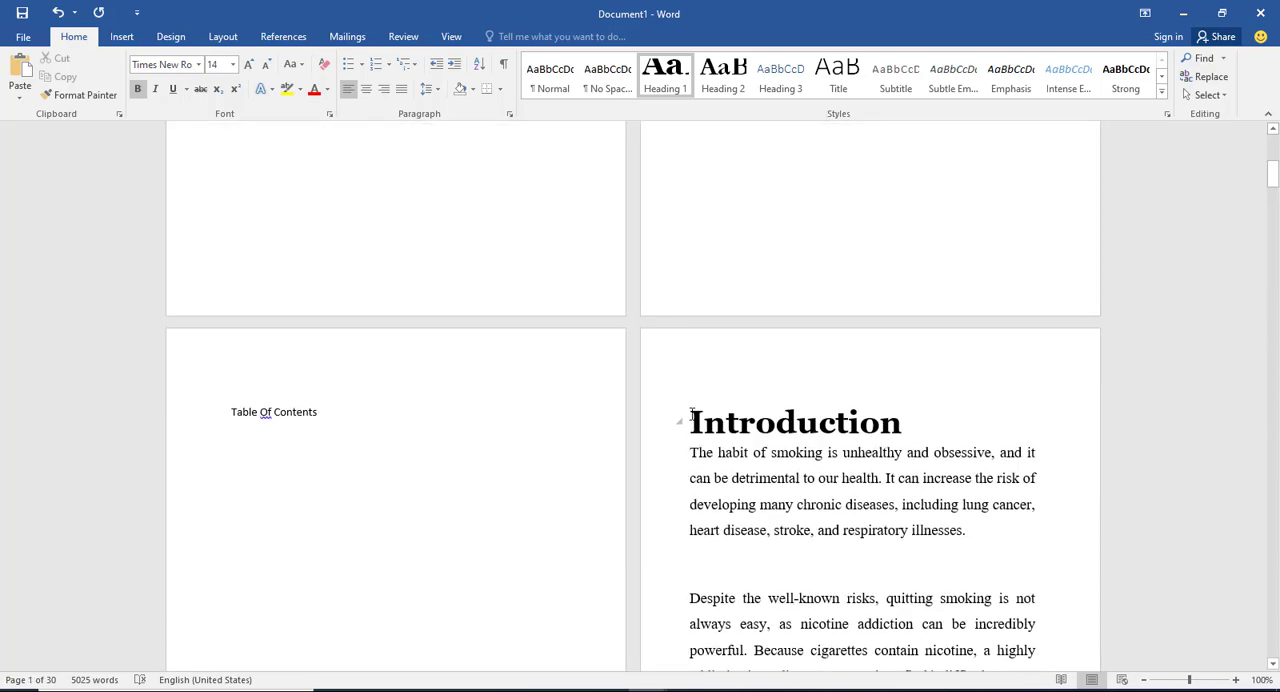
scroll(700, 410, "down", 12)
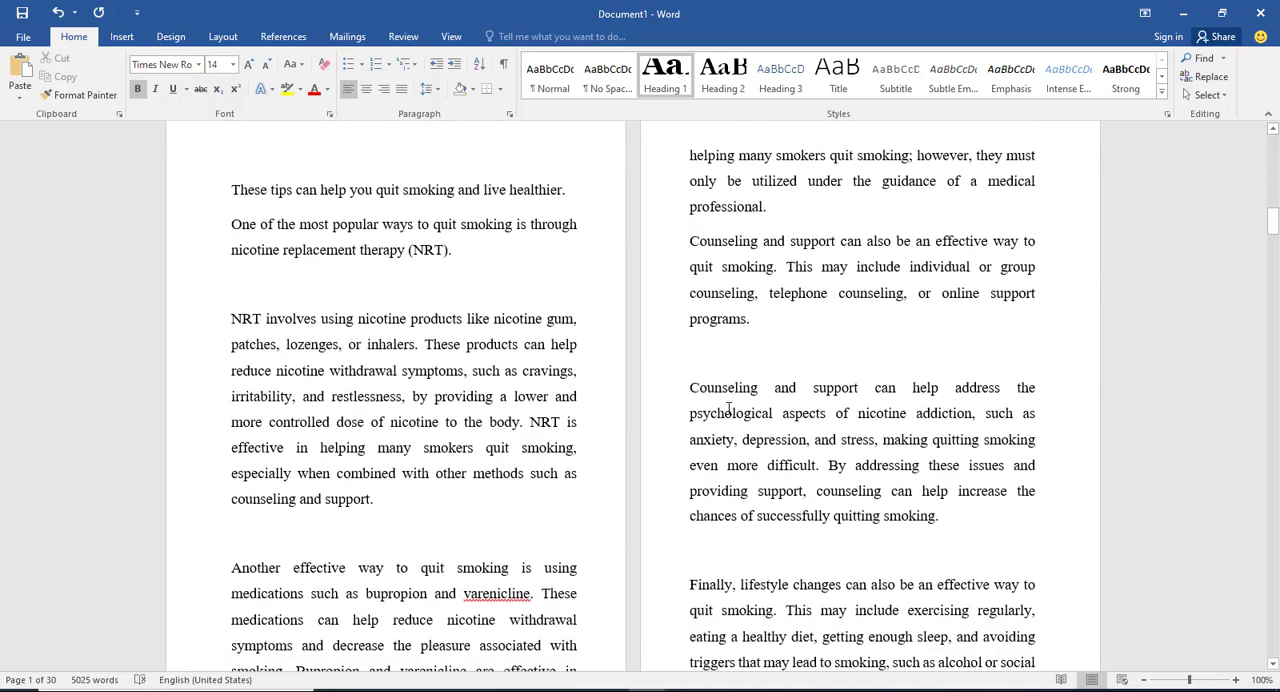
scroll(729, 407, "down", 3)
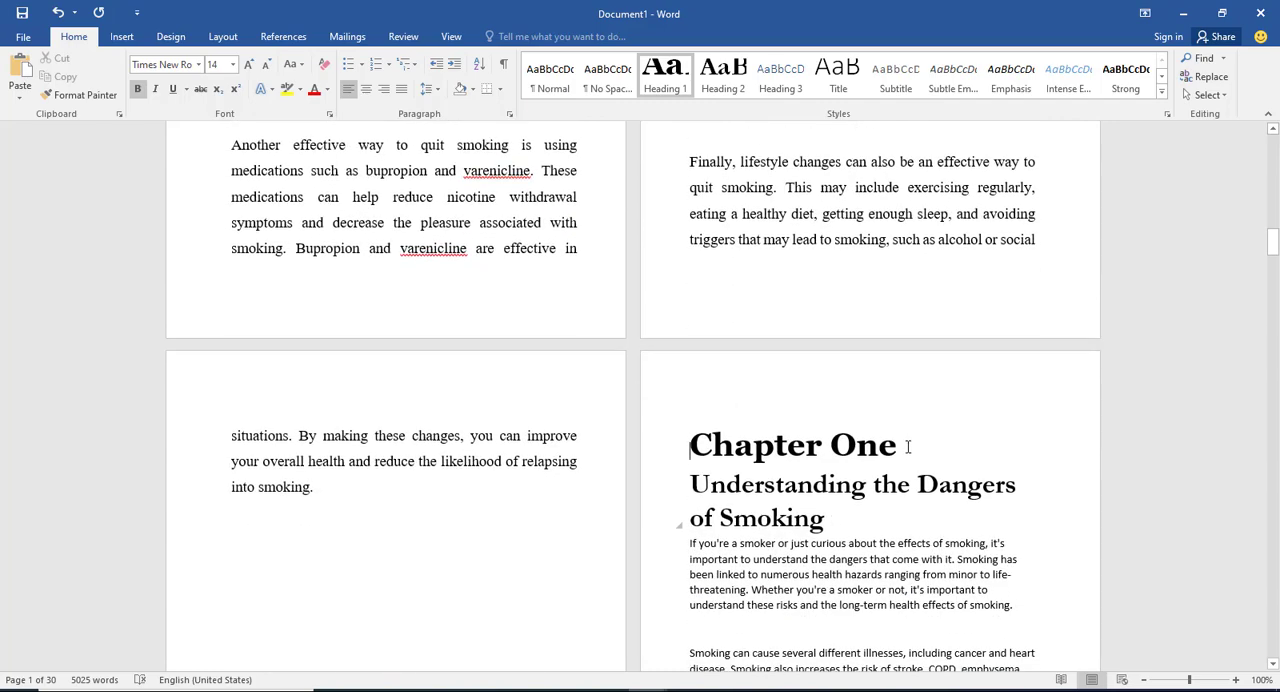
left_click_drag(905, 447, 704, 442)
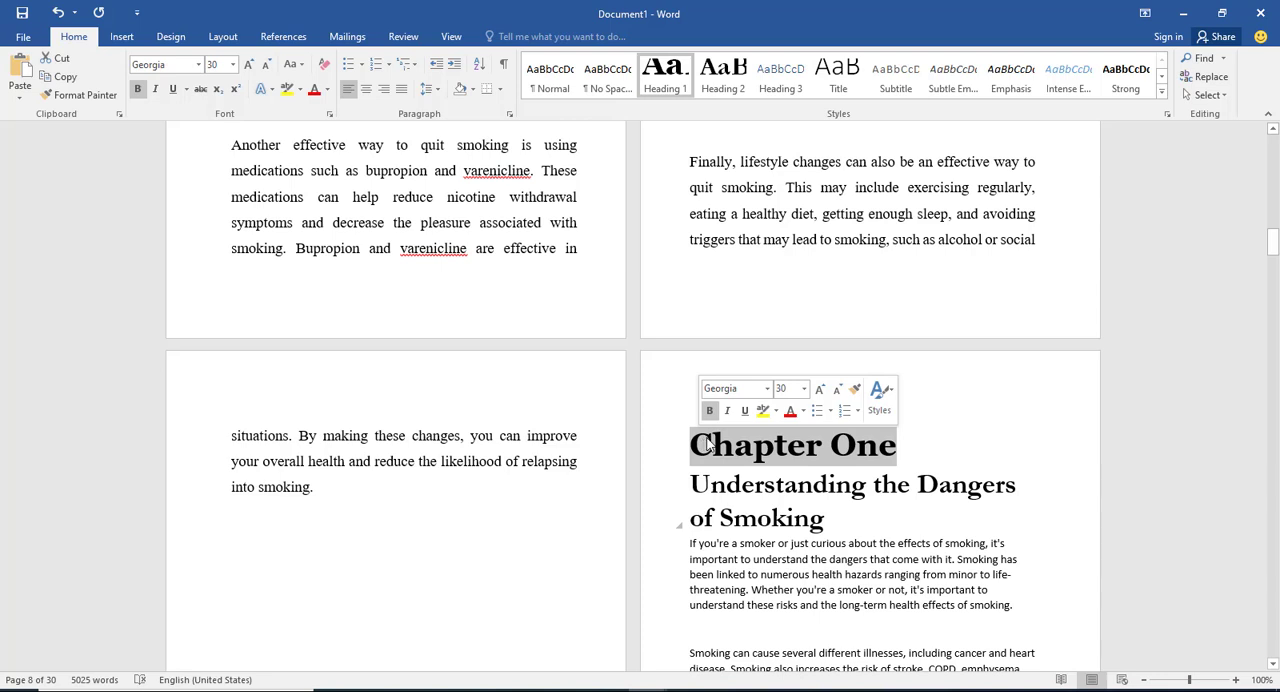
right_click(667, 76)
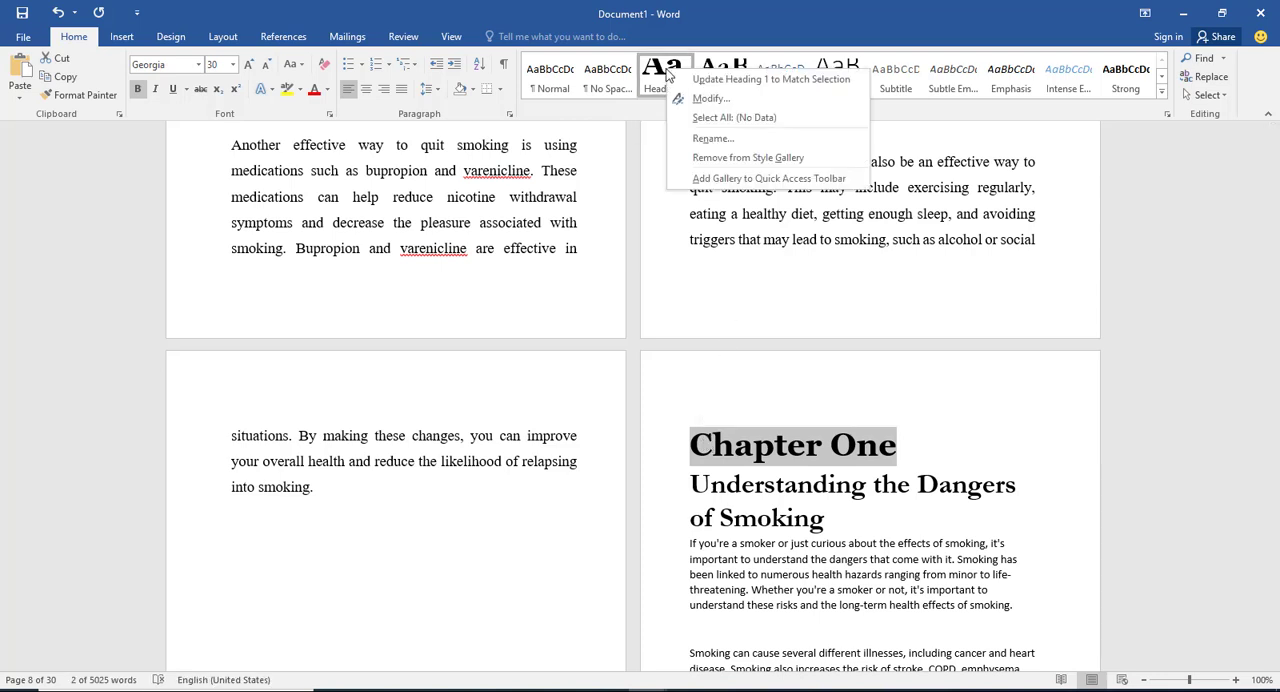
left_click(702, 101)
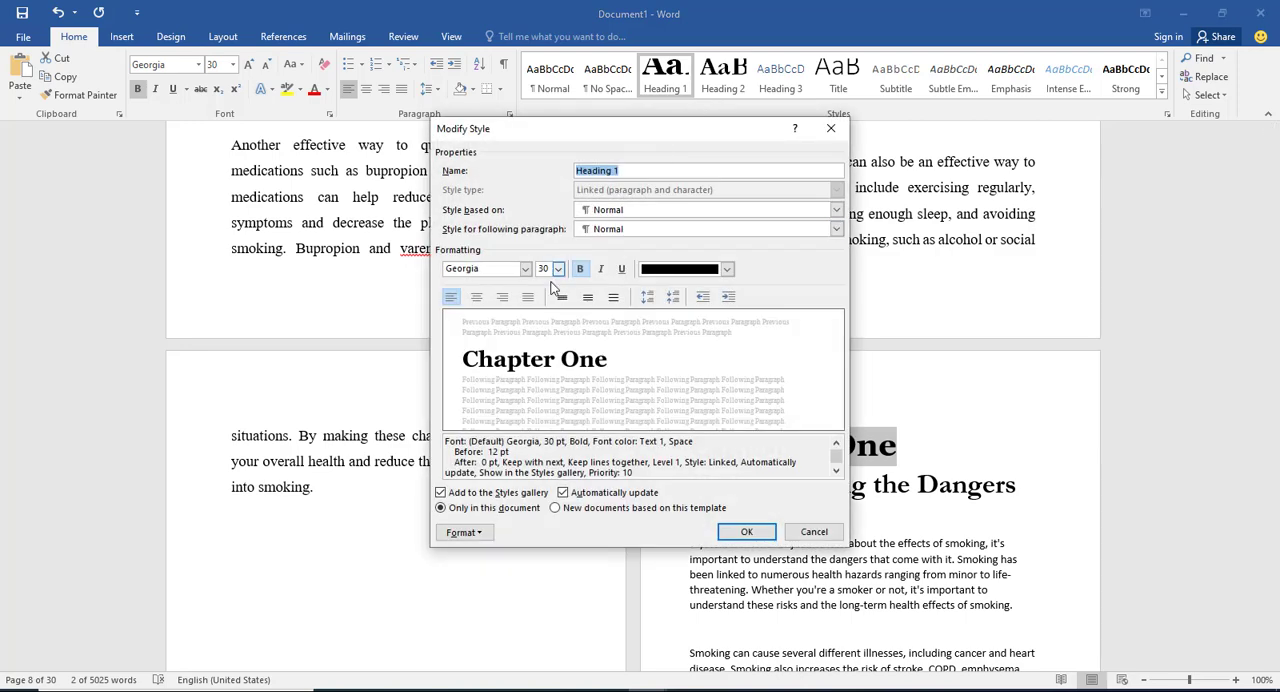
left_click(476, 298)
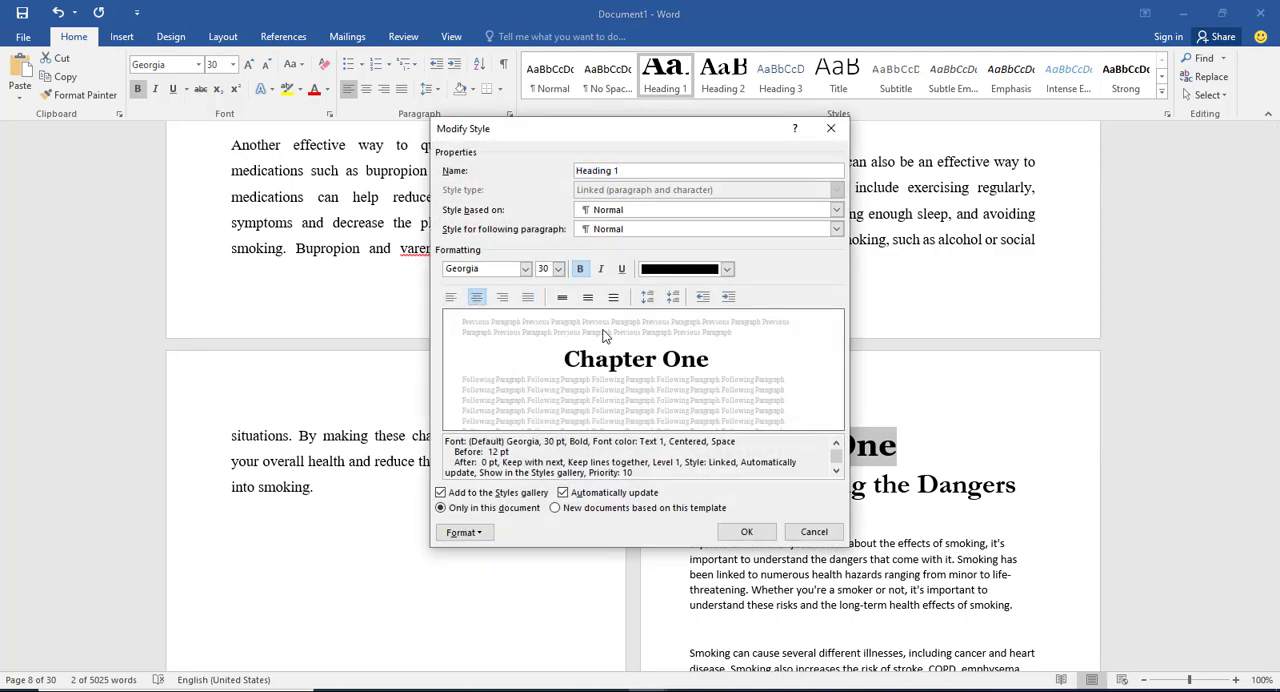
left_click(555, 508)
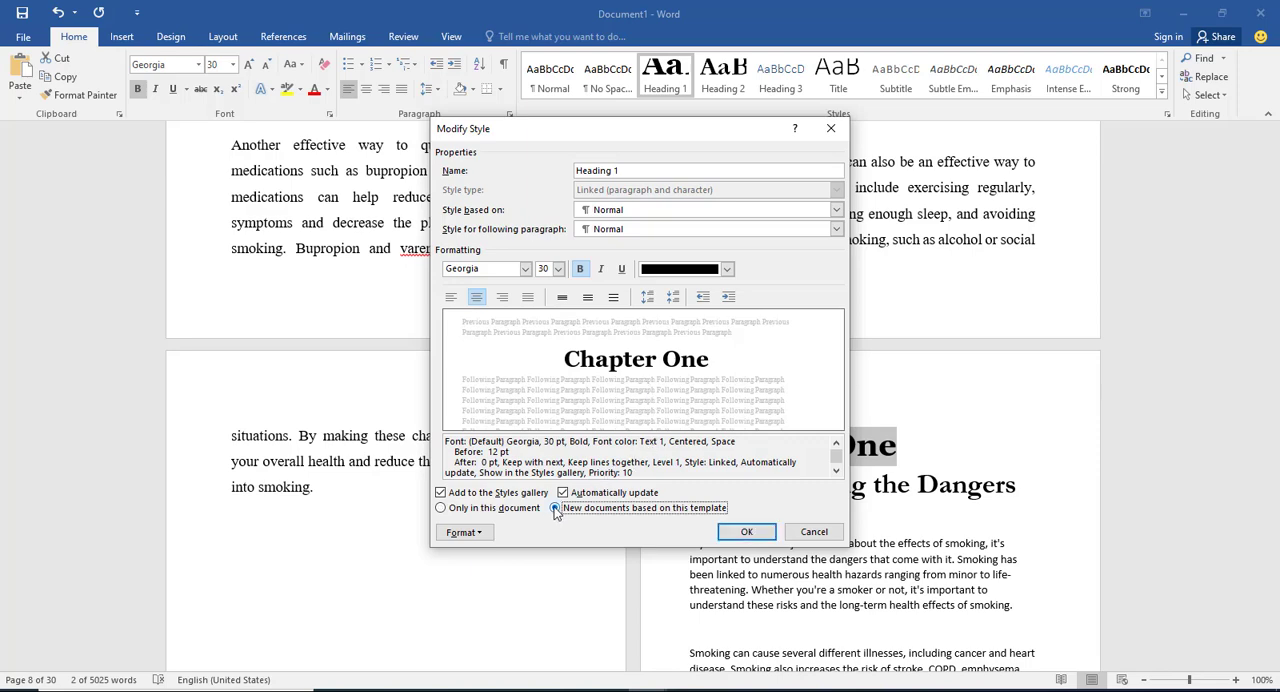
left_click(745, 532)
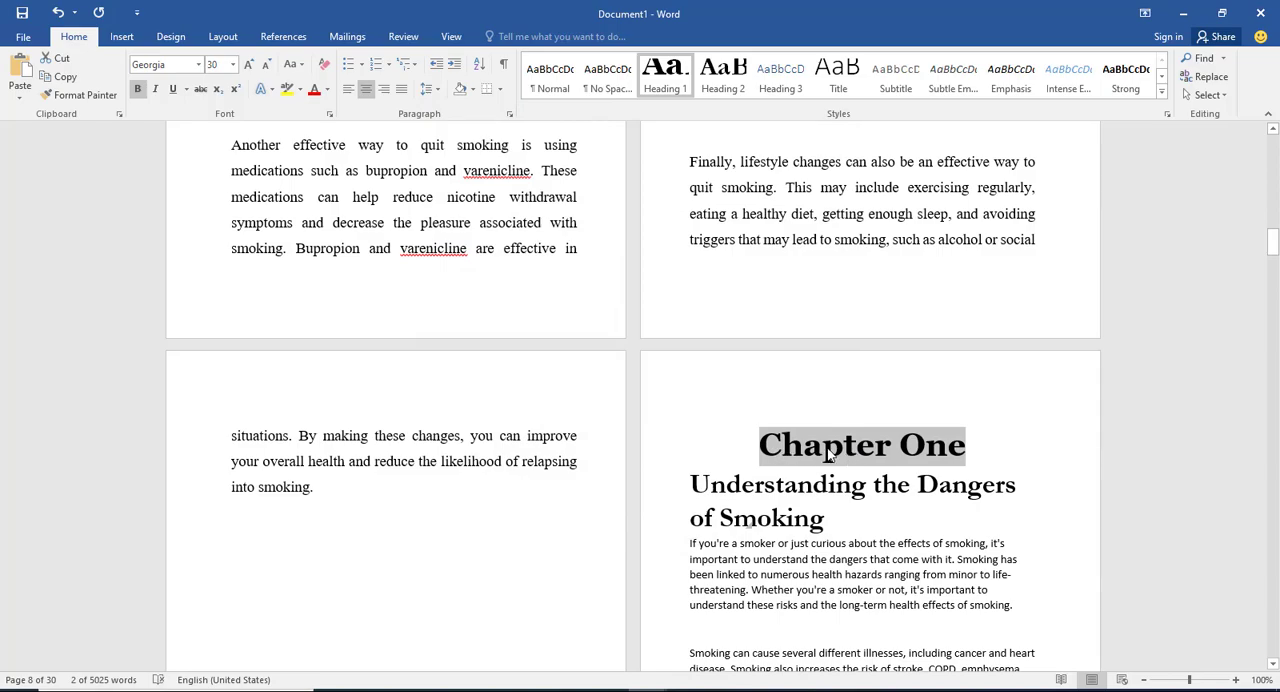
Step: Set all body text of Chapter One below its subtitle to Times New Roman, size 14
scroll(830, 454, "up", 15)
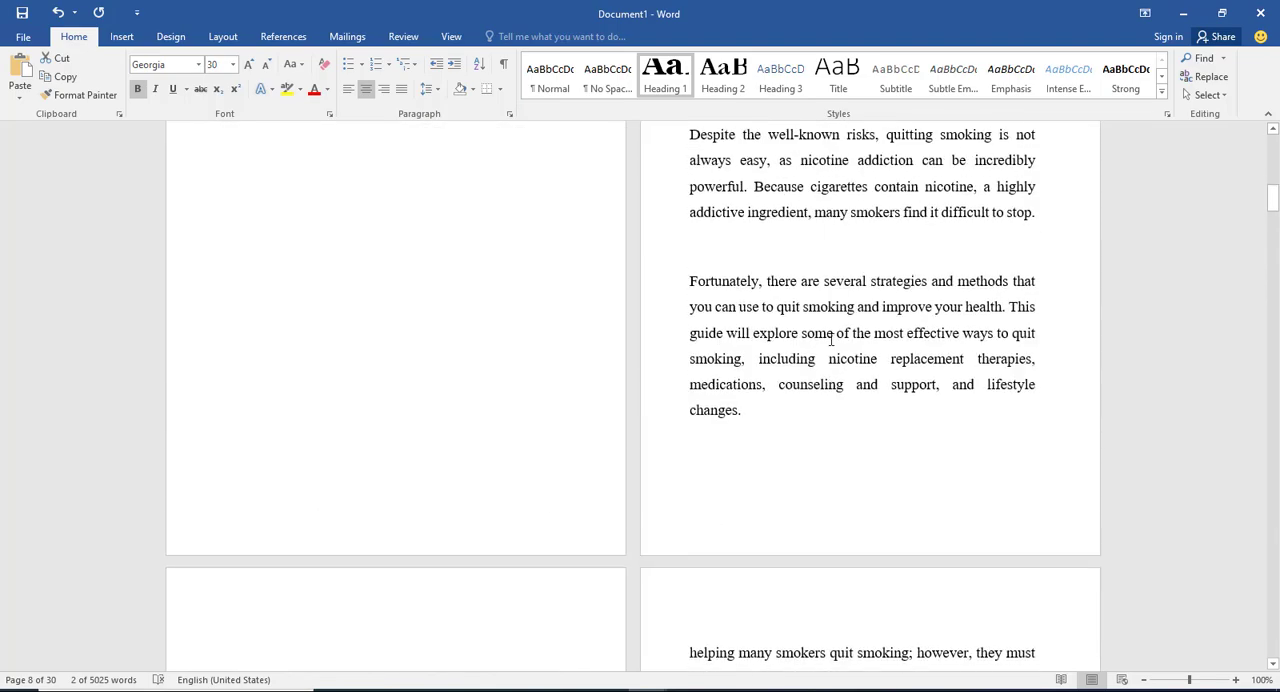
scroll(815, 288, "up", 1)
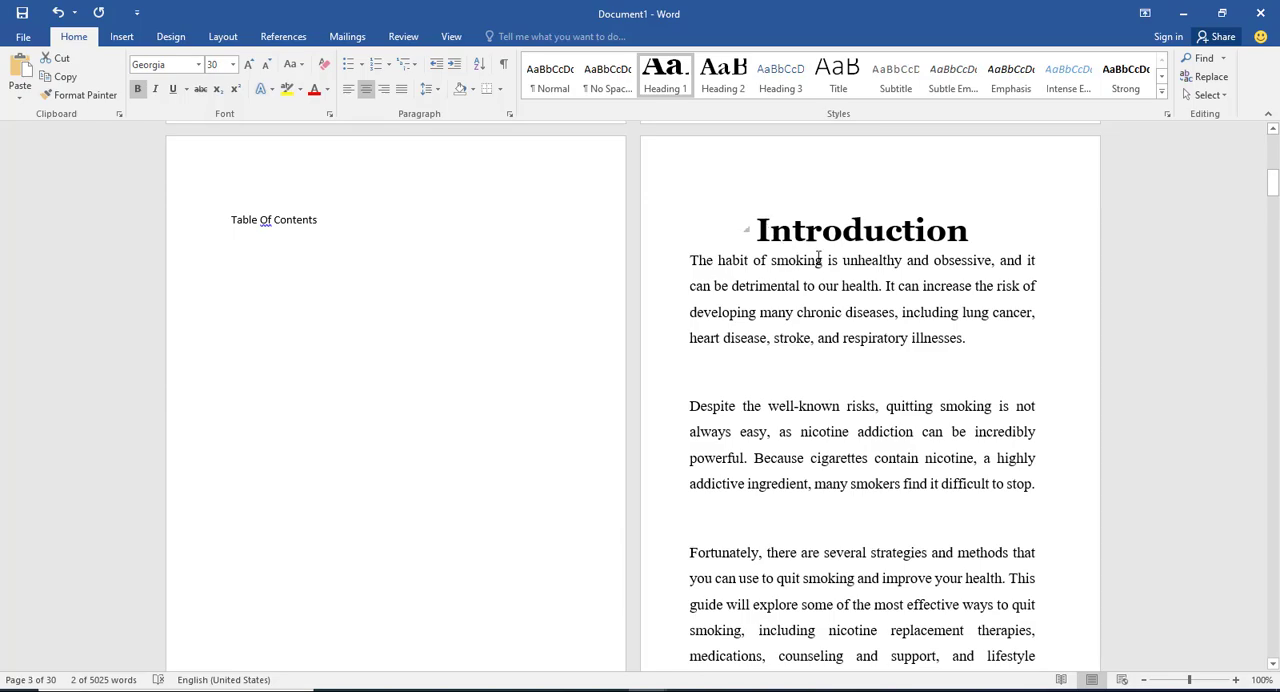
scroll(858, 318, "down", 15)
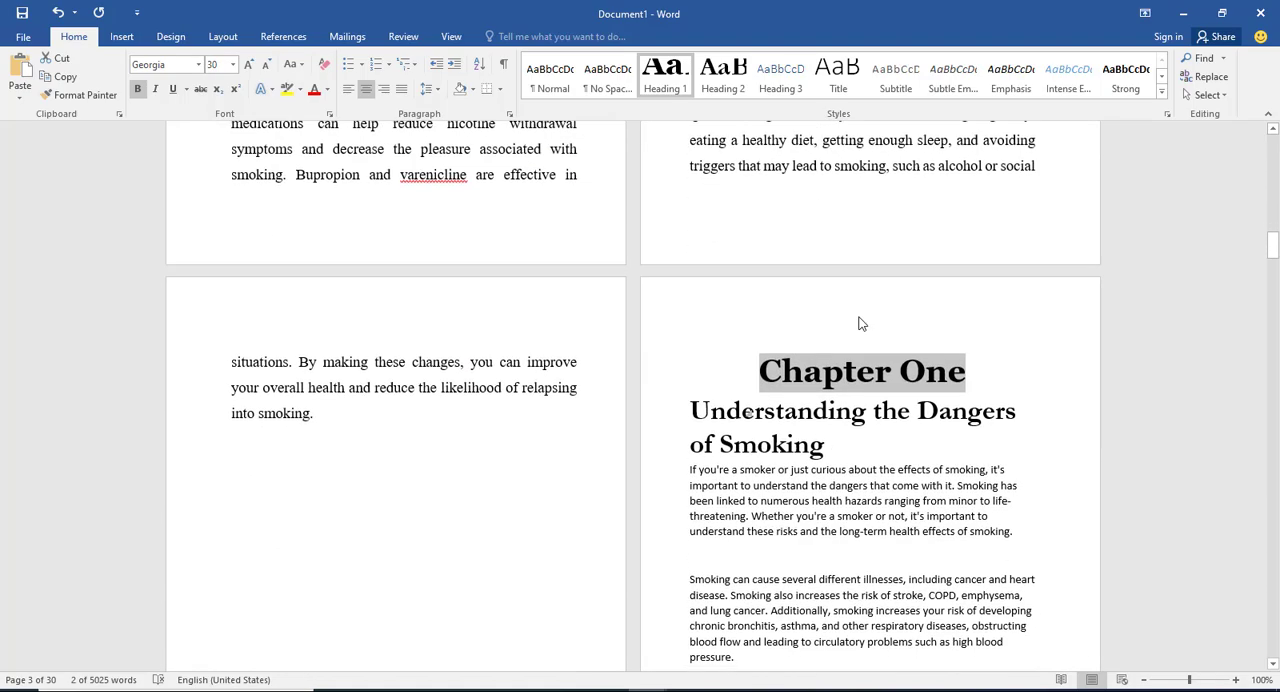
scroll(858, 323, "down", 5)
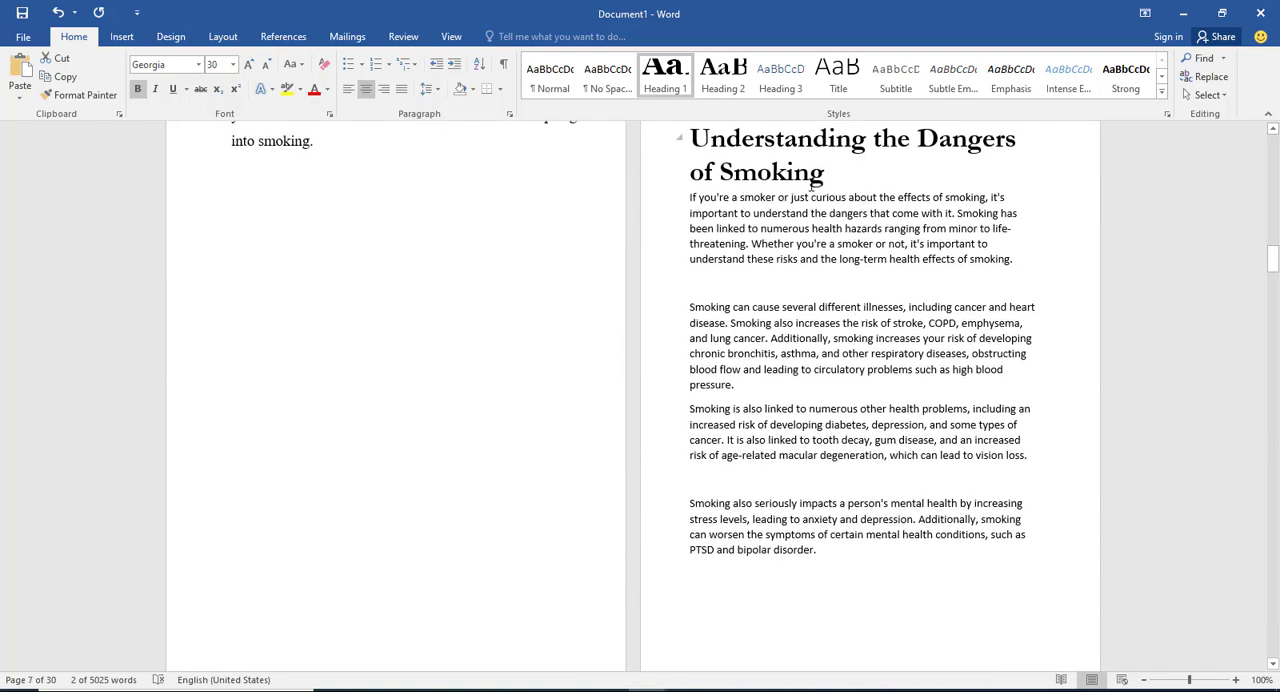
left_click(690, 197)
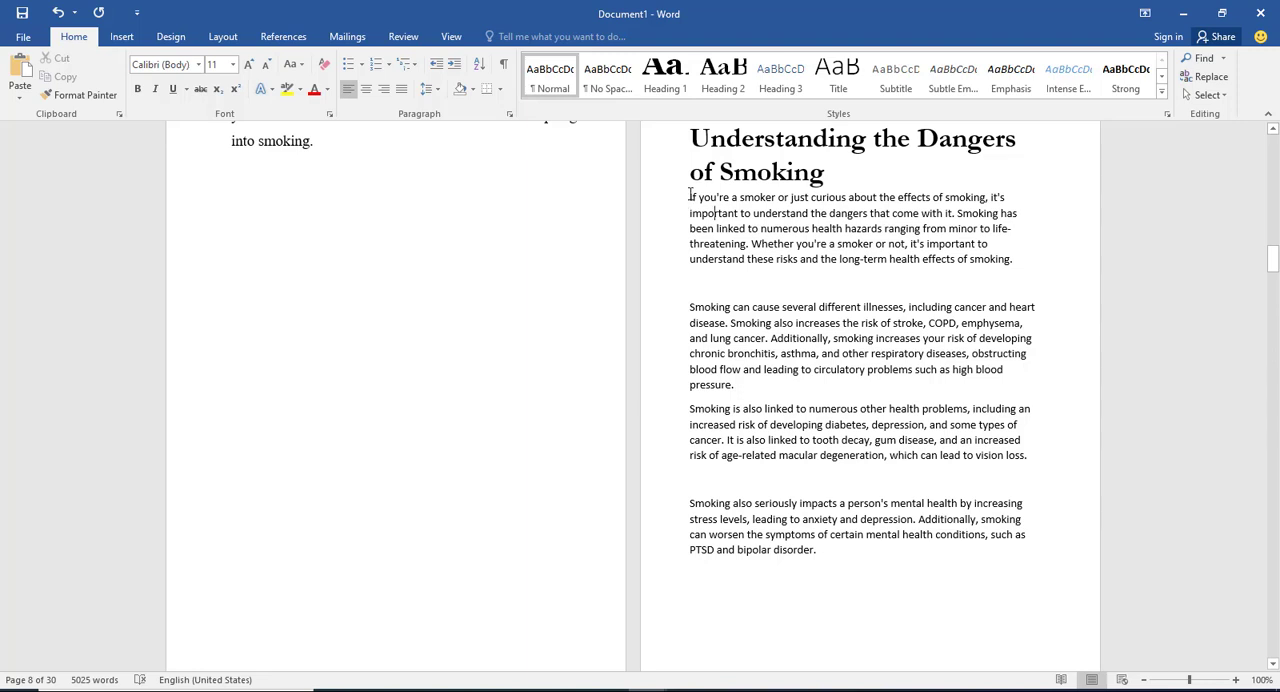
left_click_drag(690, 195, 515, 439)
left_click(188, 68)
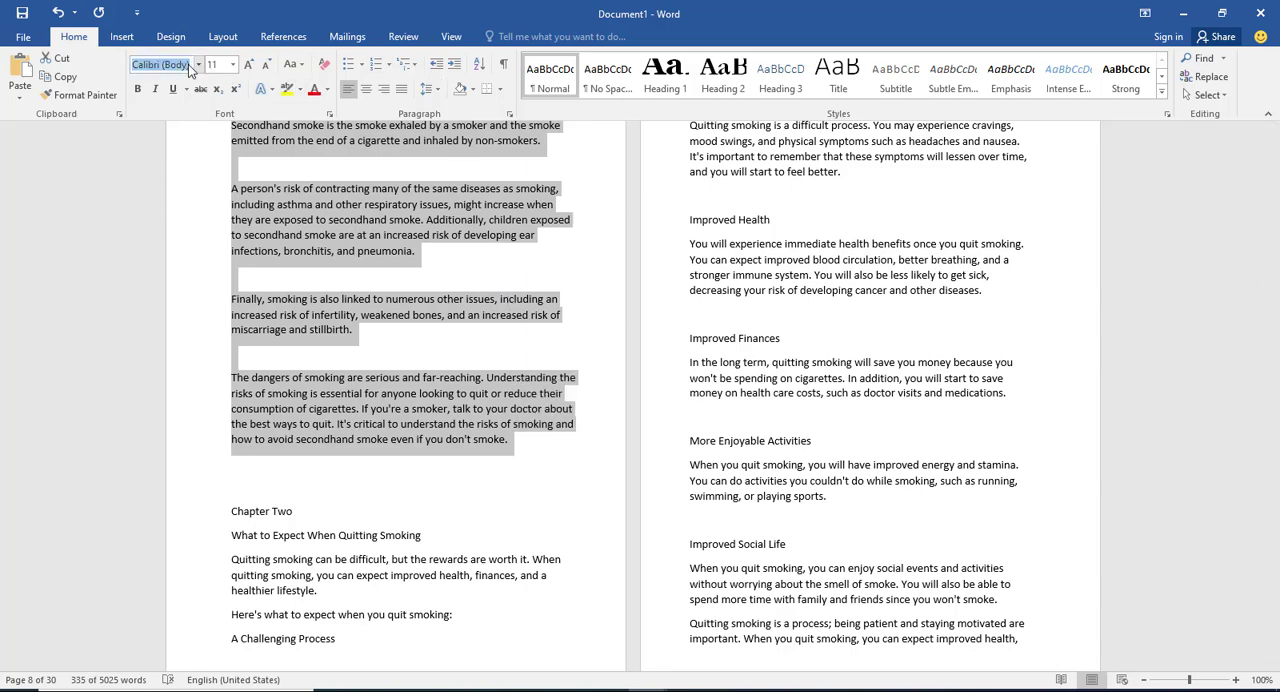
type("Times New Ro")
key("Return")
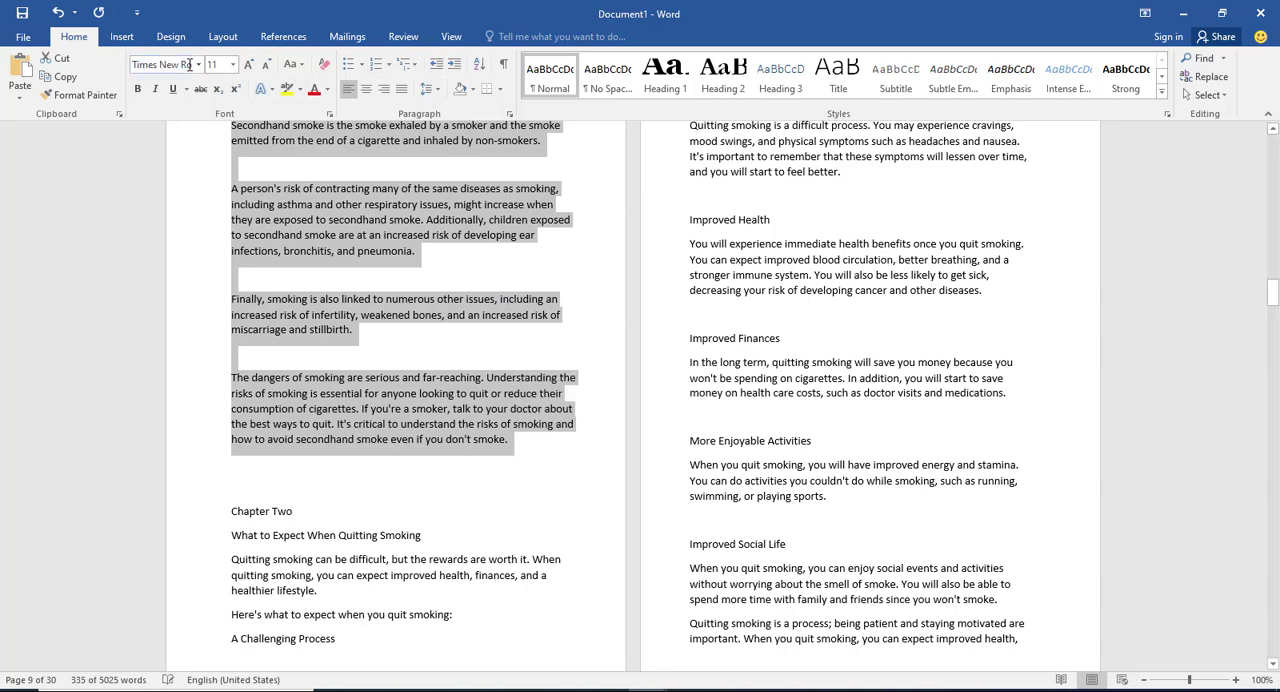
left_click(232, 64)
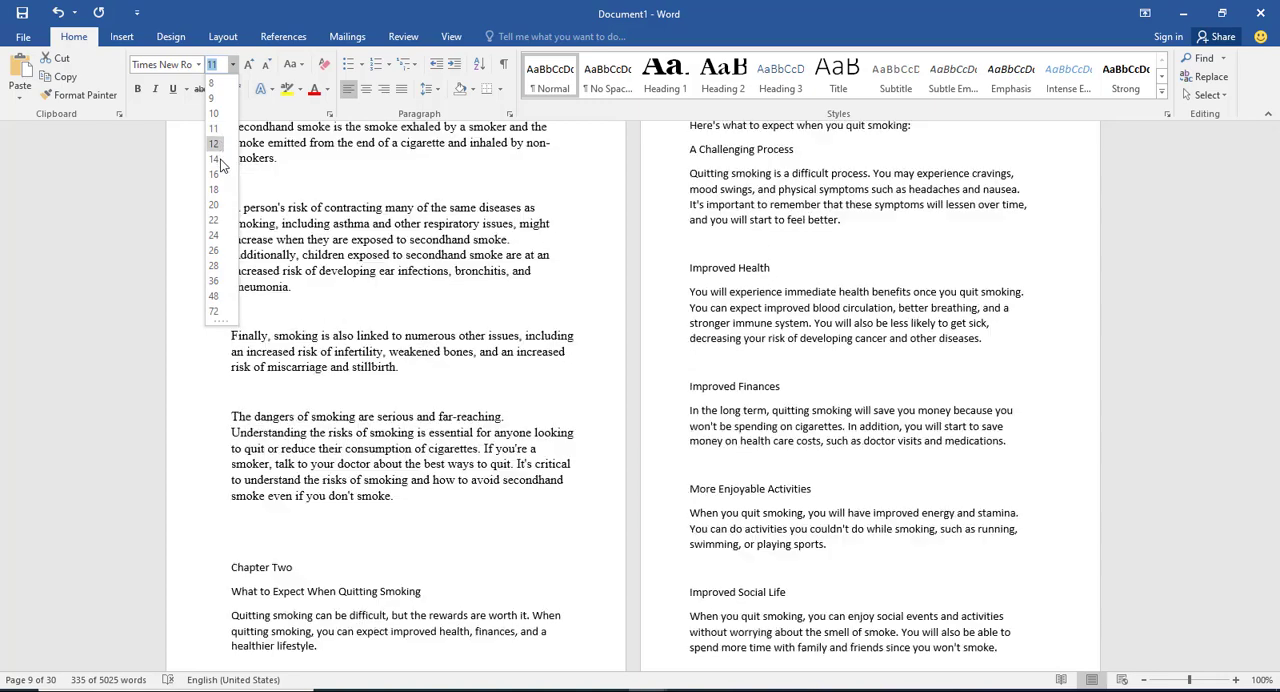
left_click(213, 159)
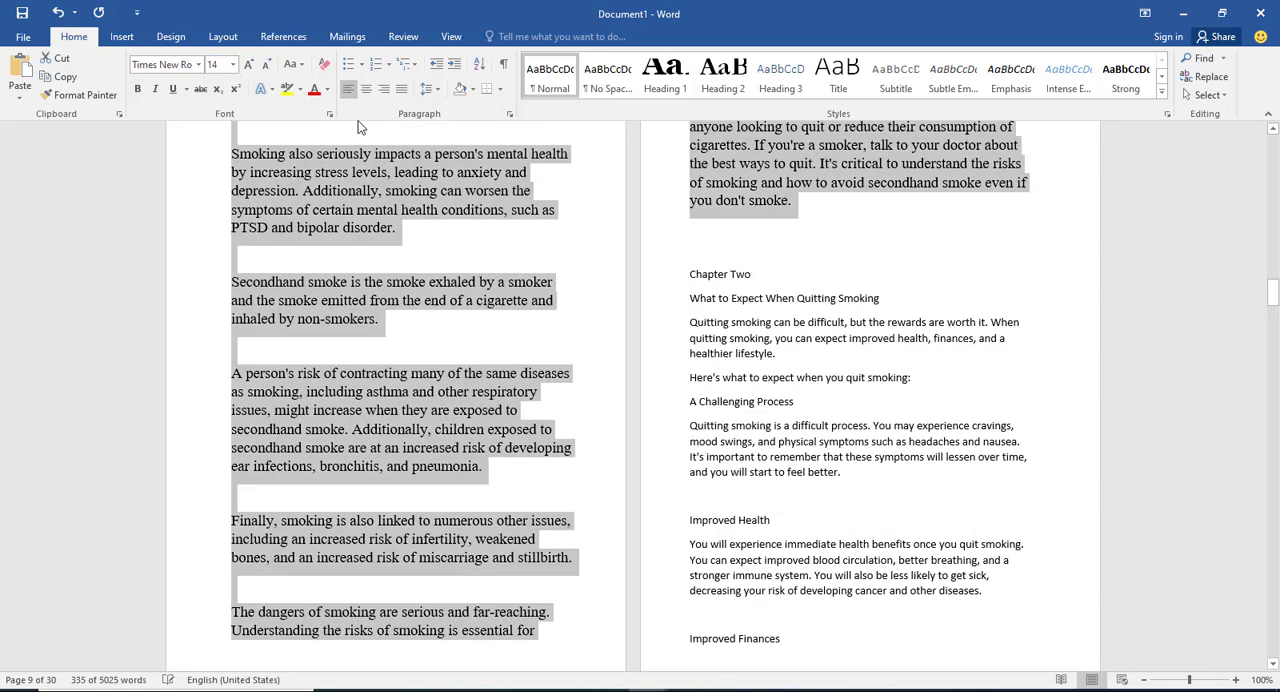
Step: Justify the Chapter One body text and set its line spacing to 1.5
left_click(401, 89)
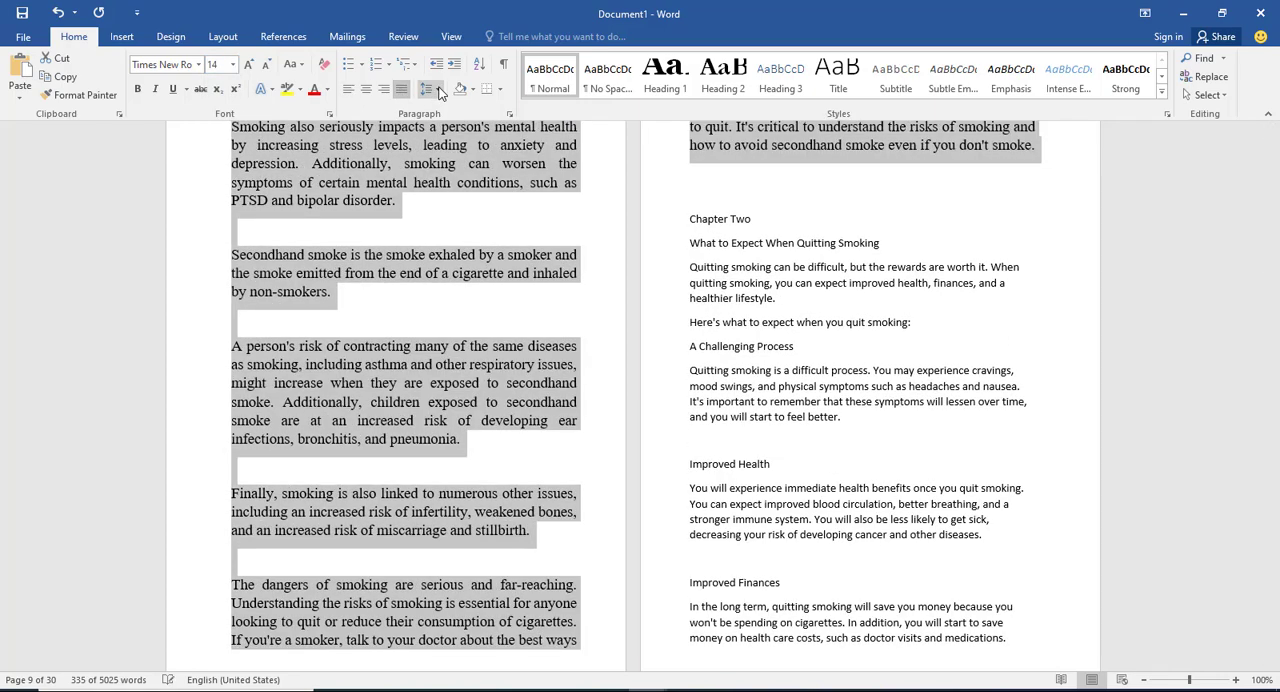
left_click(434, 90)
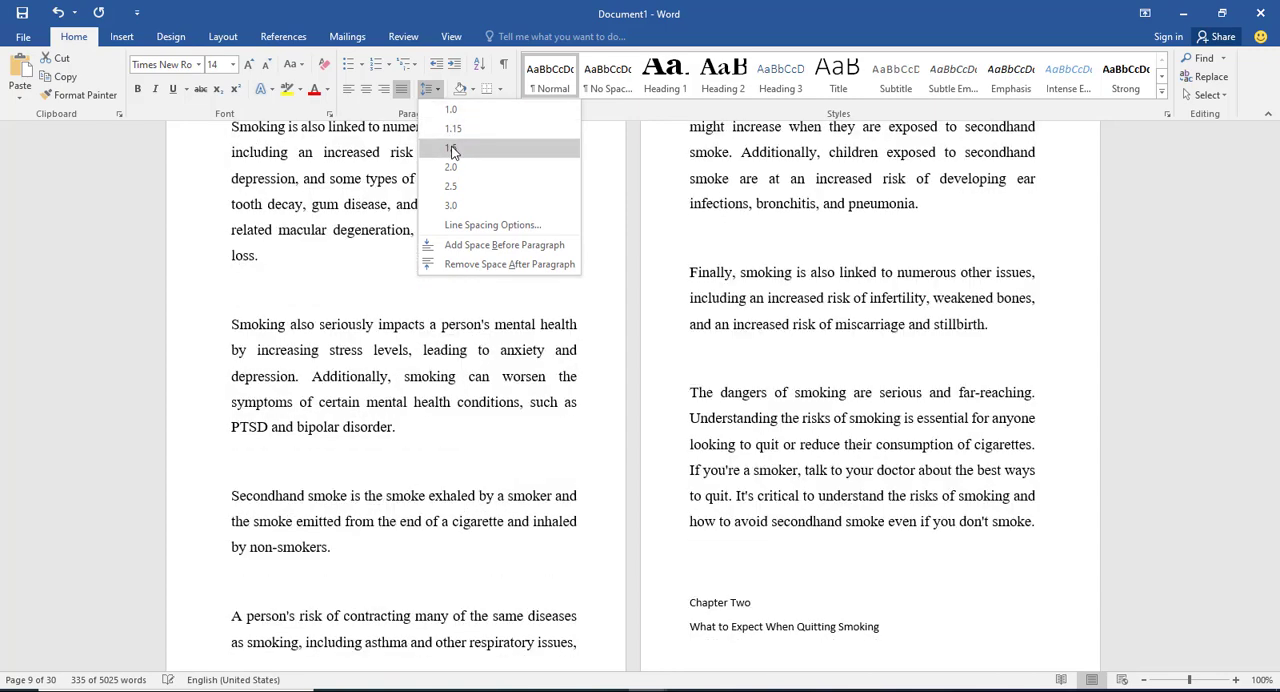
left_click(452, 150)
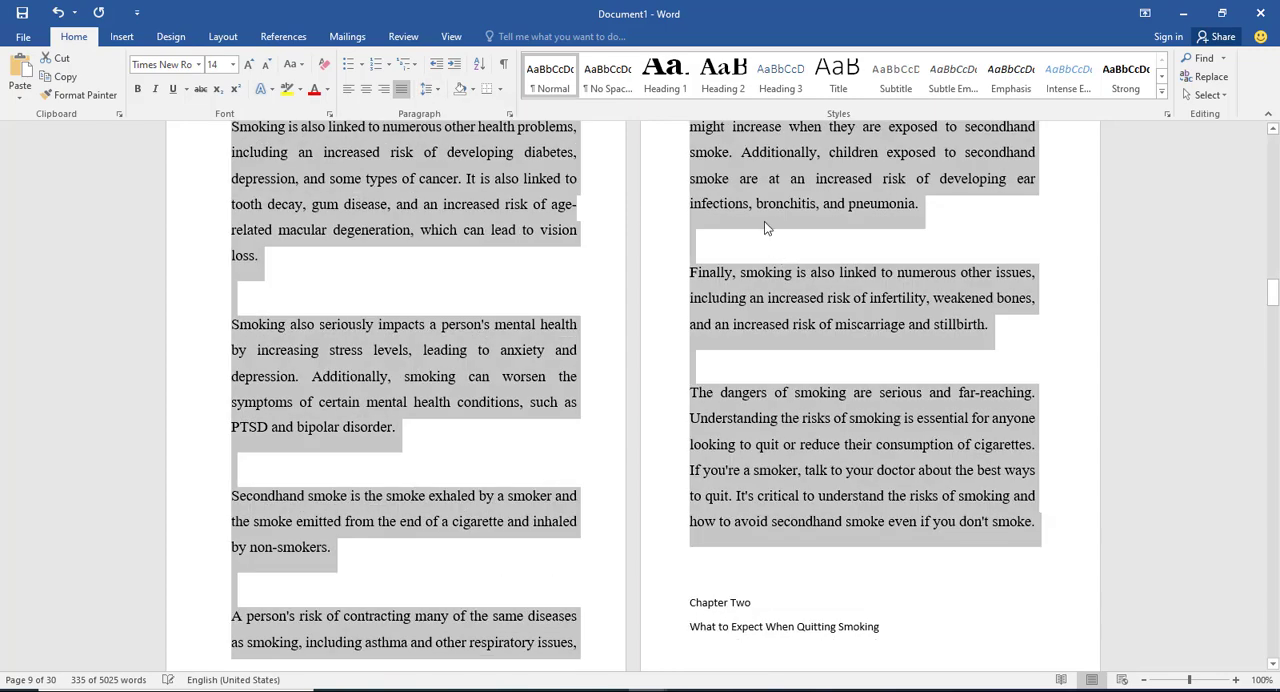
left_click(764, 221)
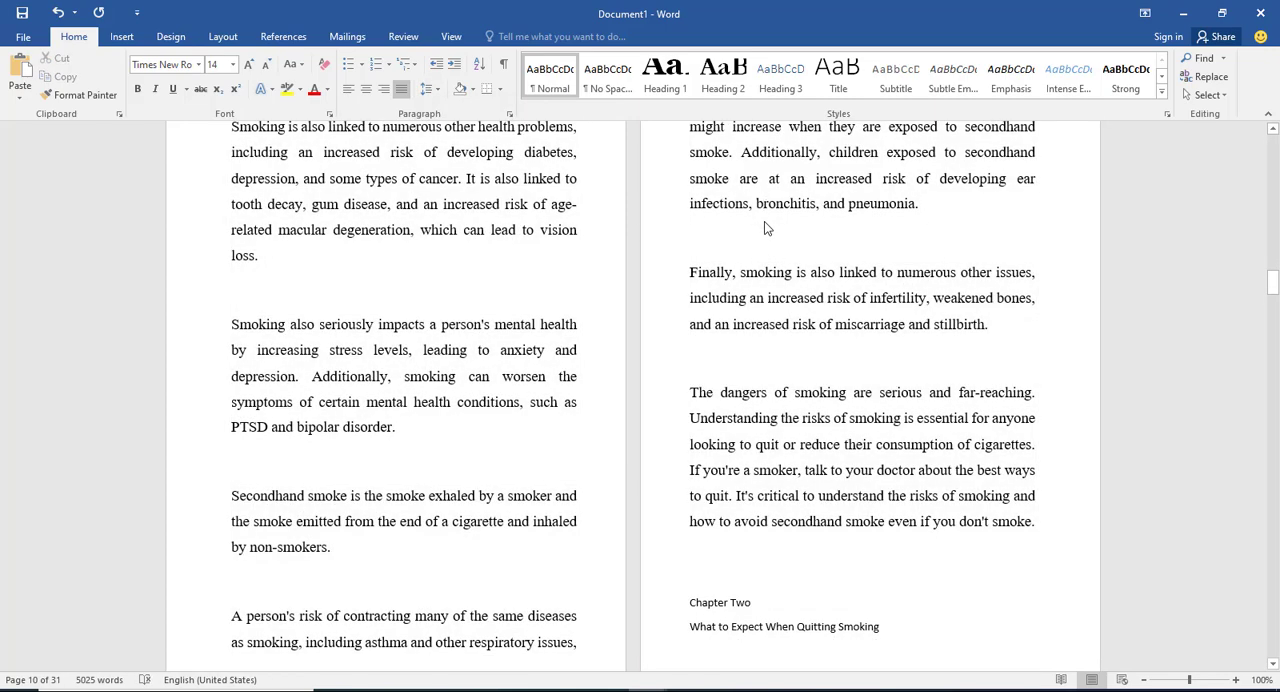
Step: Remove the empty lines before "Chapter Two" and insert two page breaks so the chapter starts after a blank page
scroll(764, 221, "down", 4)
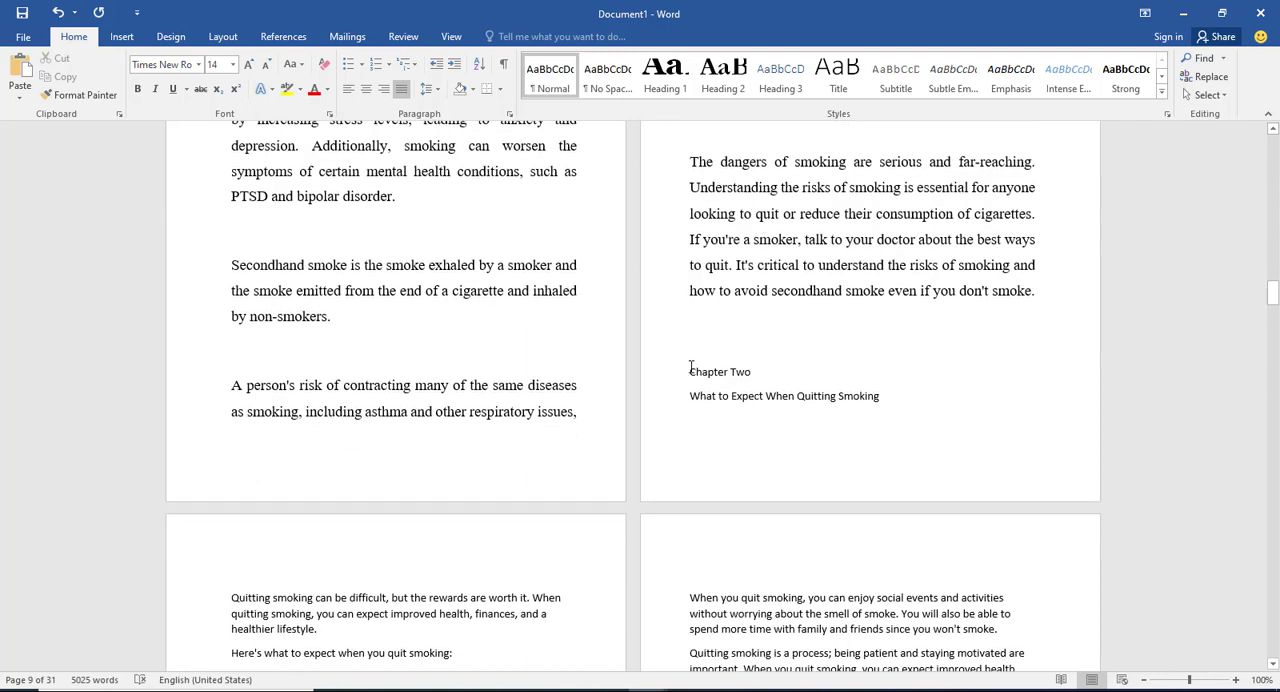
left_click(690, 372)
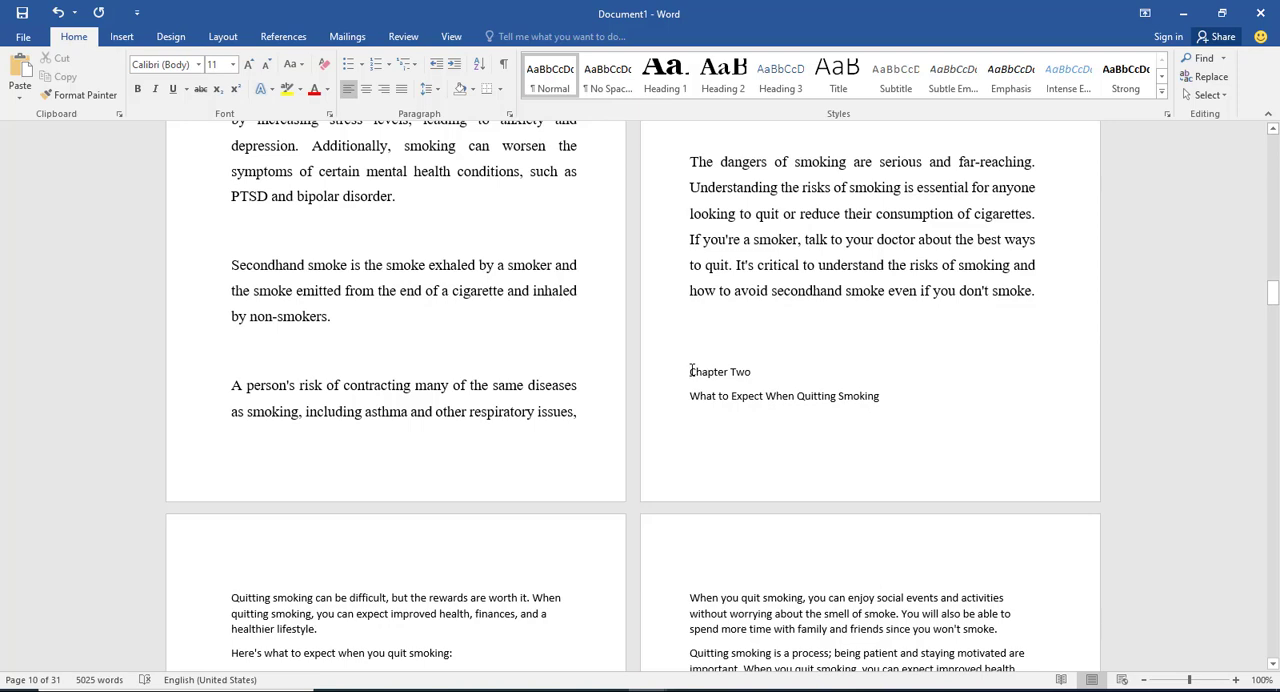
key("BackSpace")
key("BackSpace")
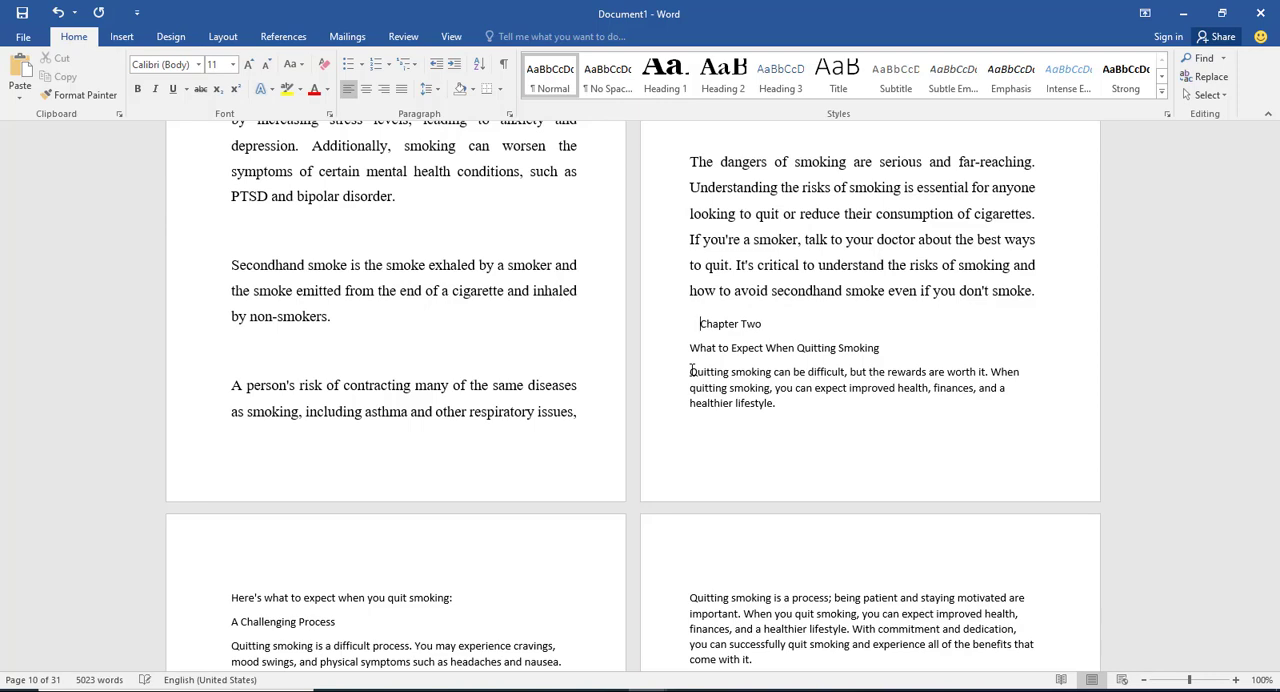
key("ctrl+Return")
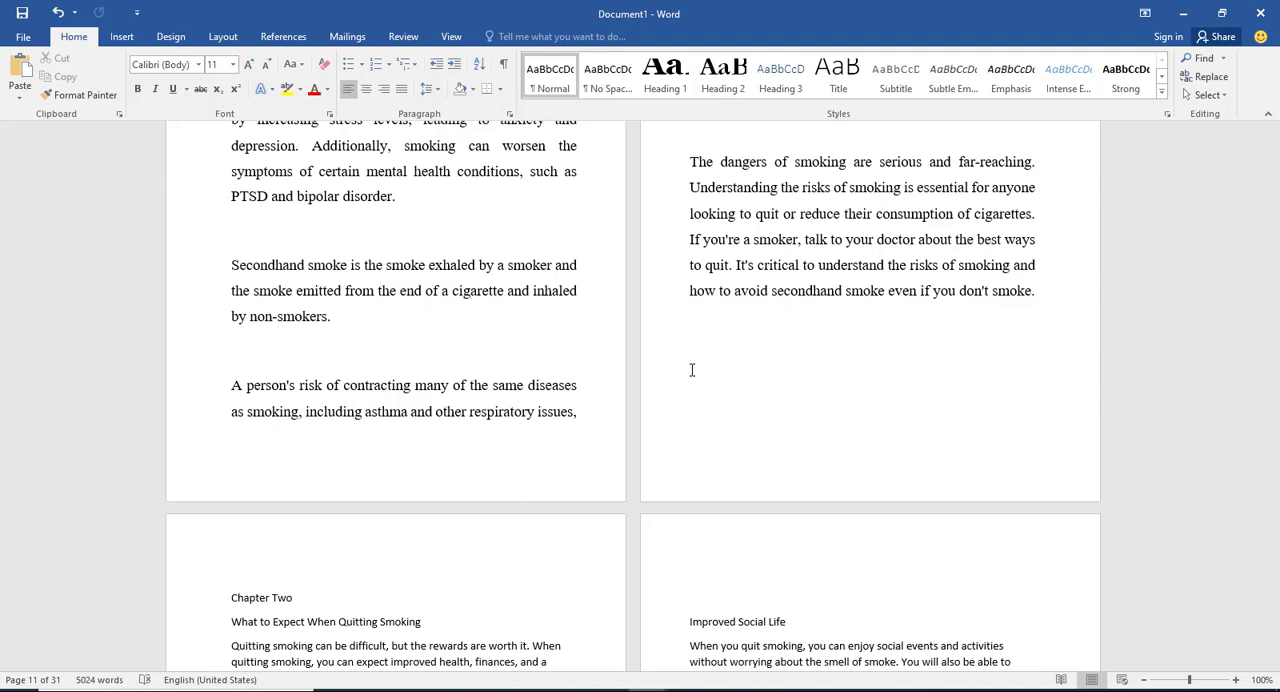
key("ctrl+Return")
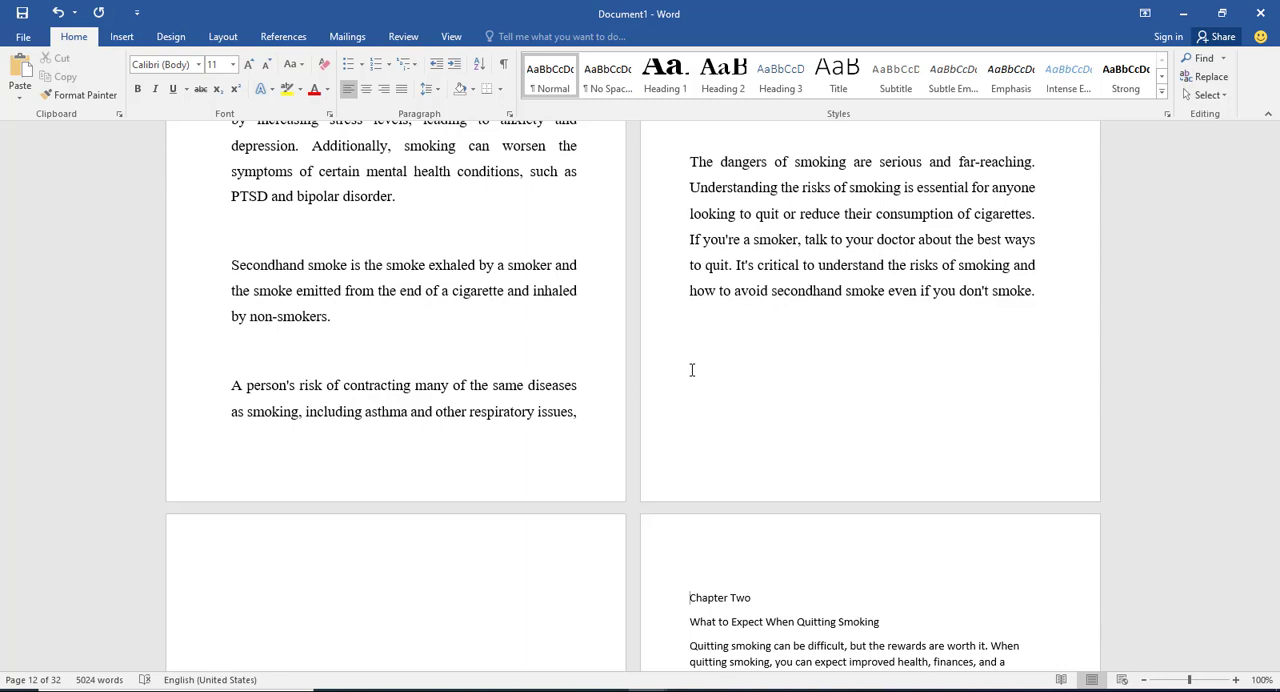
Step: Apply the Heading 1 style to "Chapter Two" and the Heading 2 style to "What to Expect When Quitting Smoking"
left_click_drag(755, 598, 689, 598)
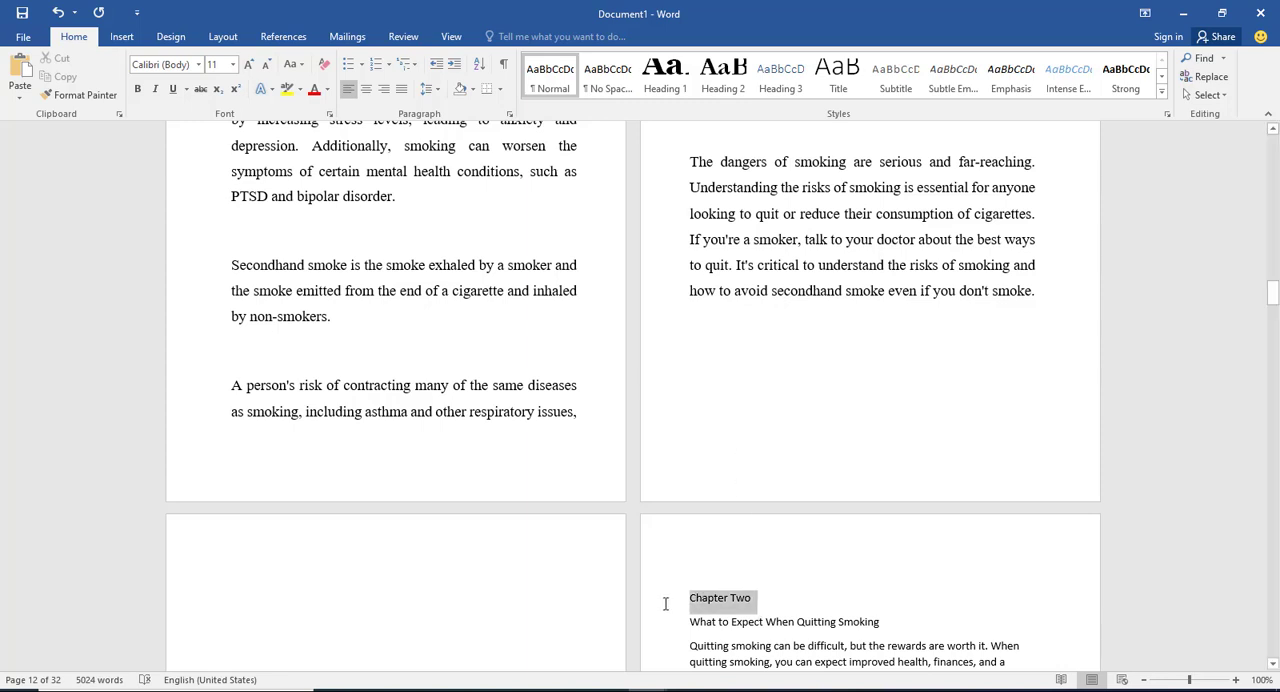
left_click(660, 86)
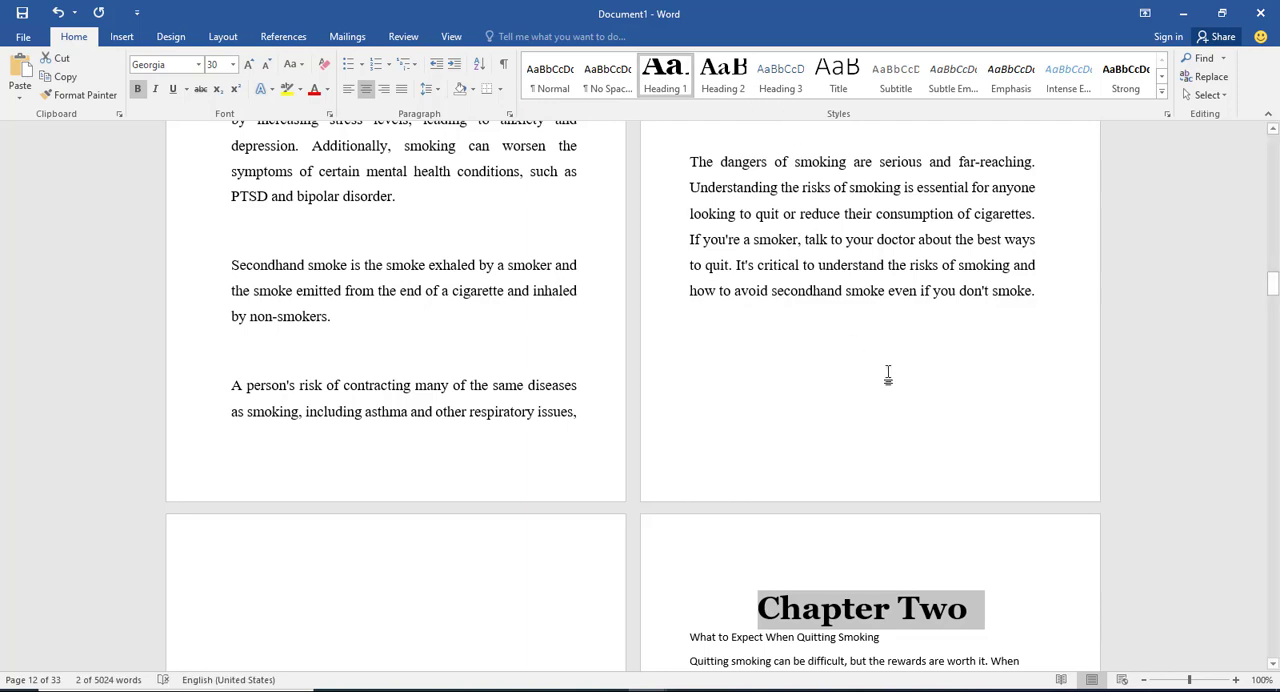
scroll(934, 391, "down", 3)
left_click(885, 485)
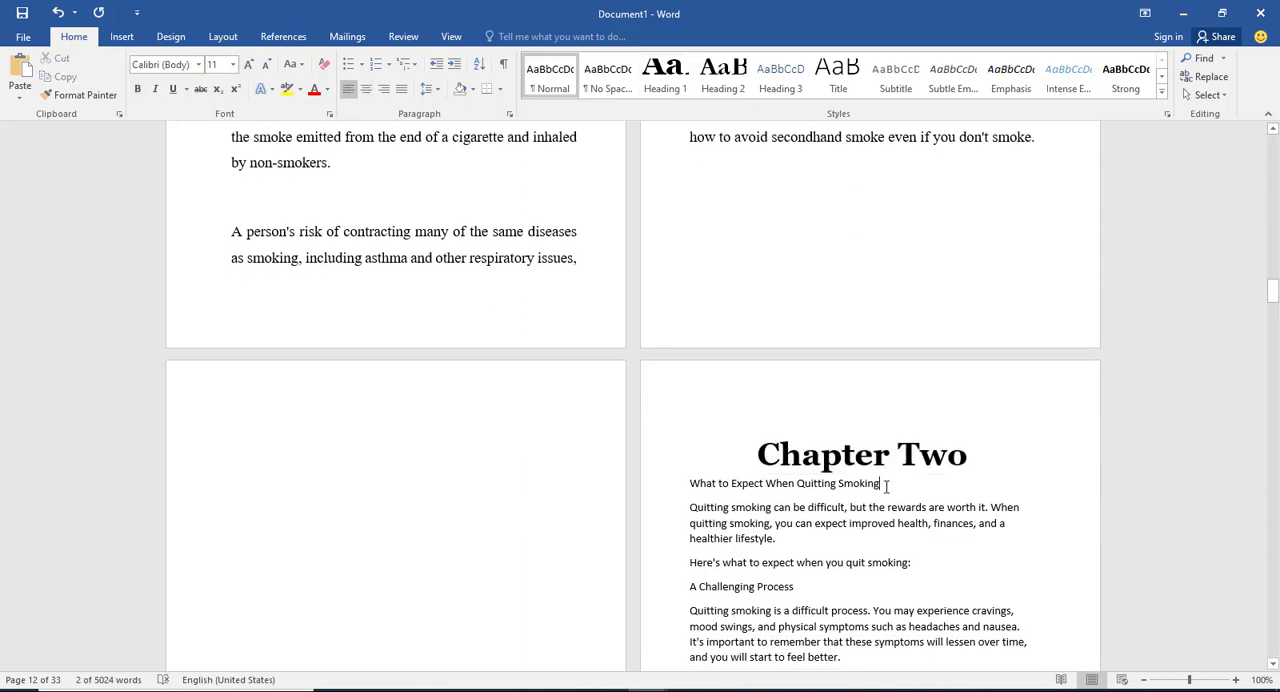
left_click_drag(884, 485, 690, 485)
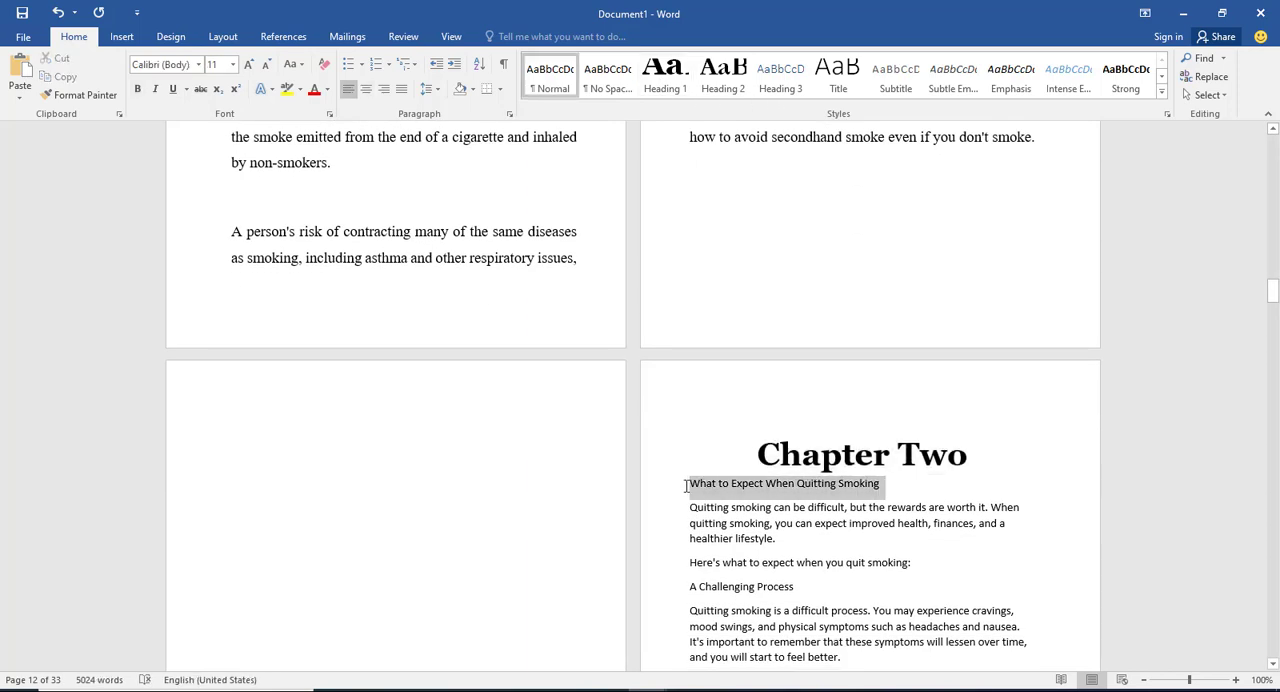
left_click(727, 87)
Step: Set all Chapter Two body text below the "What to Expect When Quitting Smoking" subtitle to Times New Roman, size 14
scroll(795, 430, "down", 3)
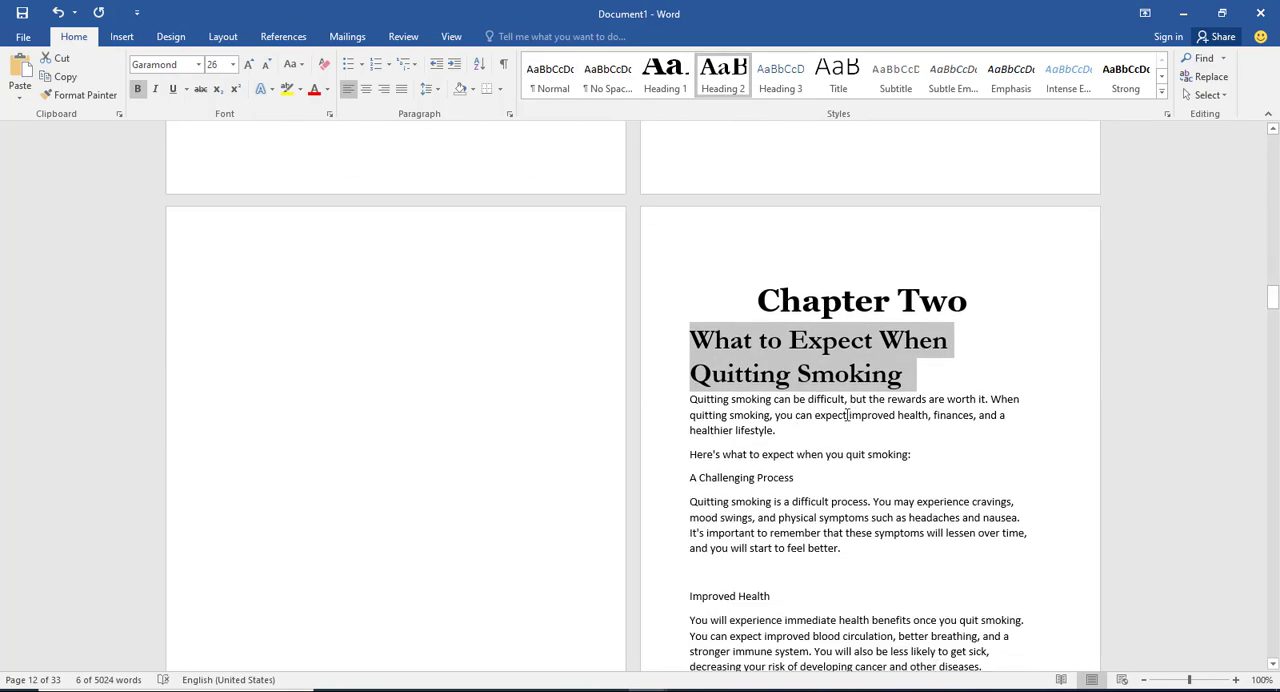
scroll(846, 414, "down", 2)
left_click(691, 326)
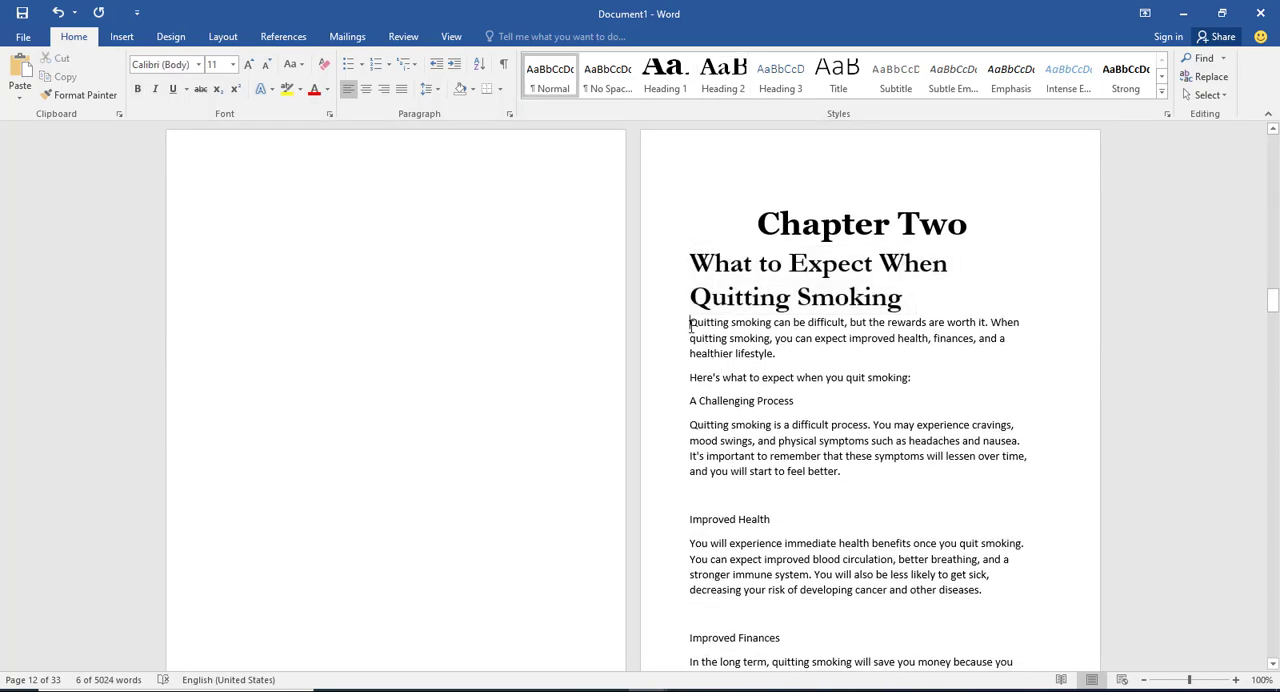
left_click_drag(688, 326, 303, 236)
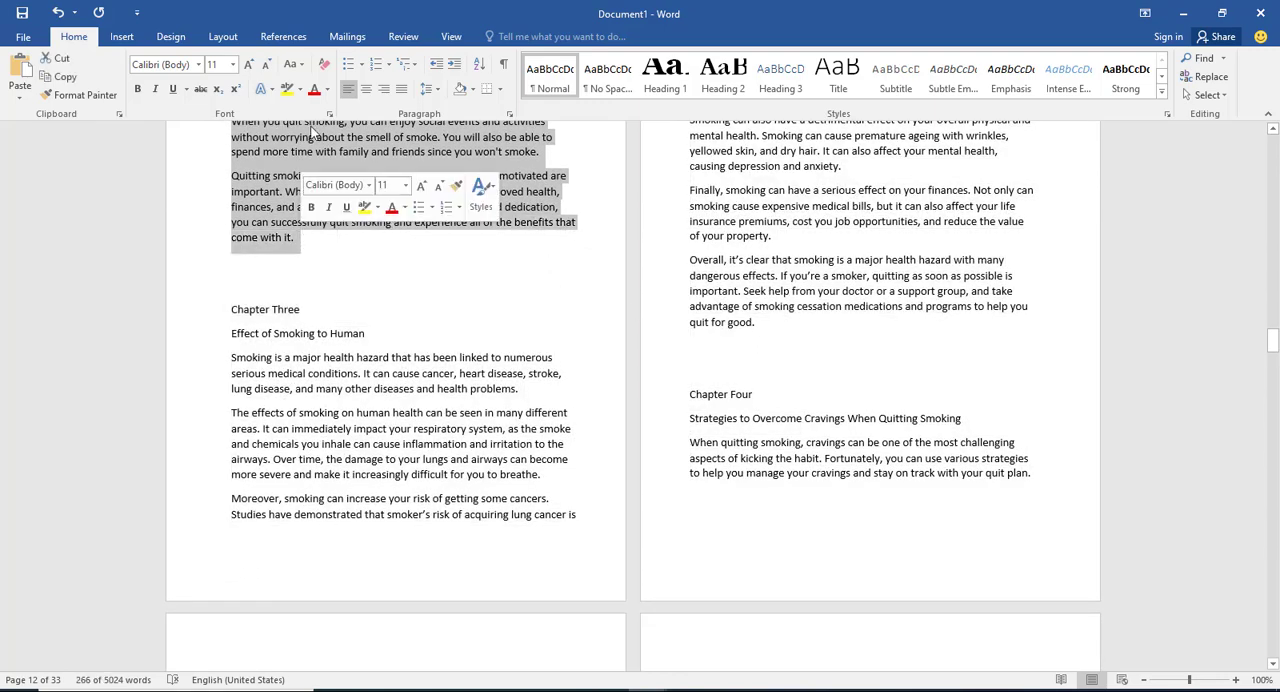
left_click(216, 64)
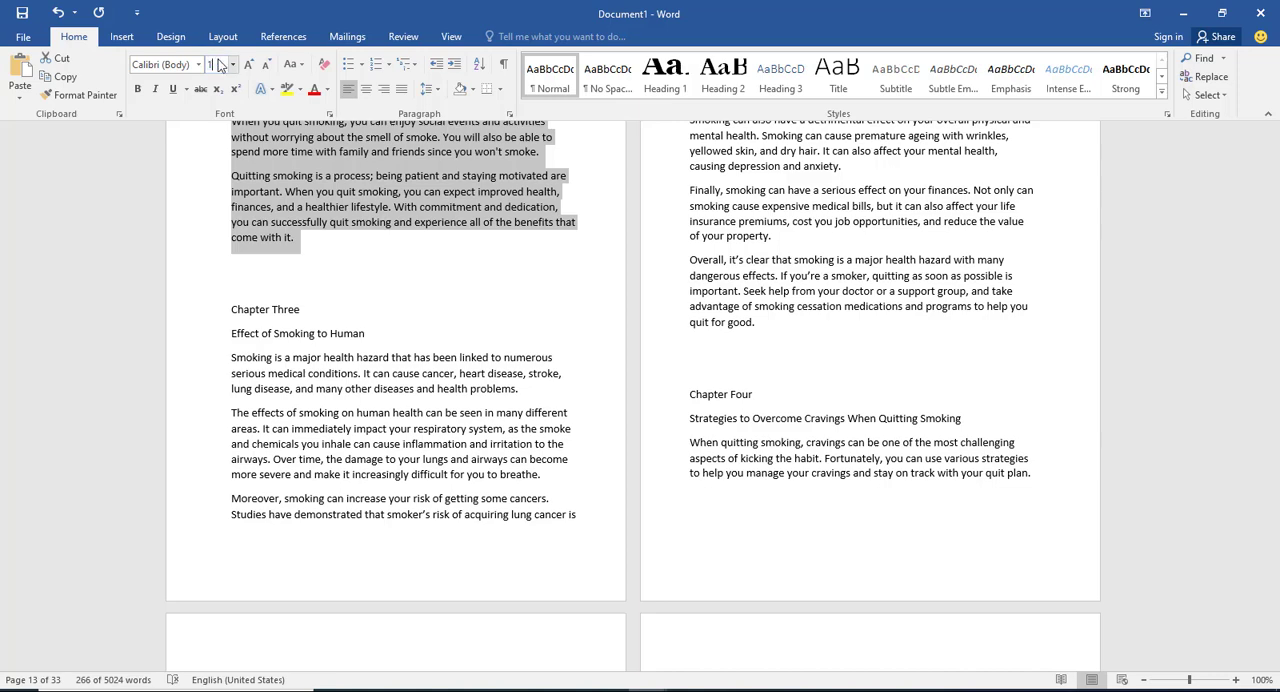
left_click(198, 66)
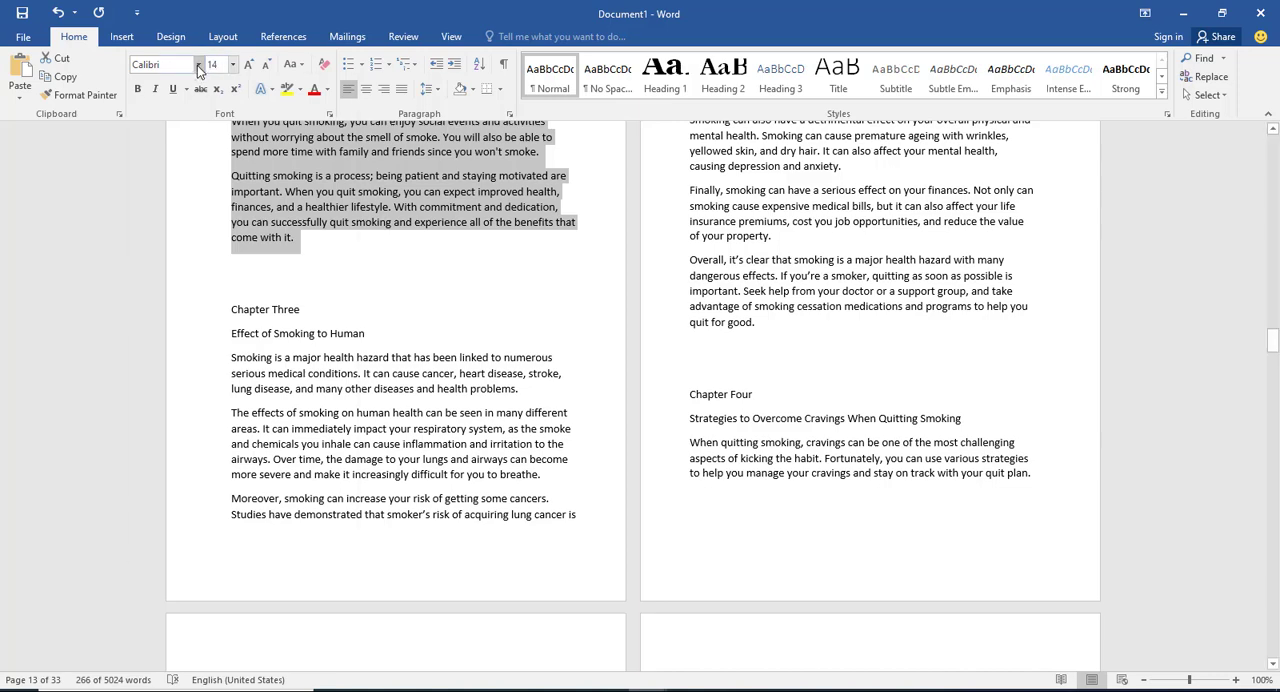
left_click(198, 66)
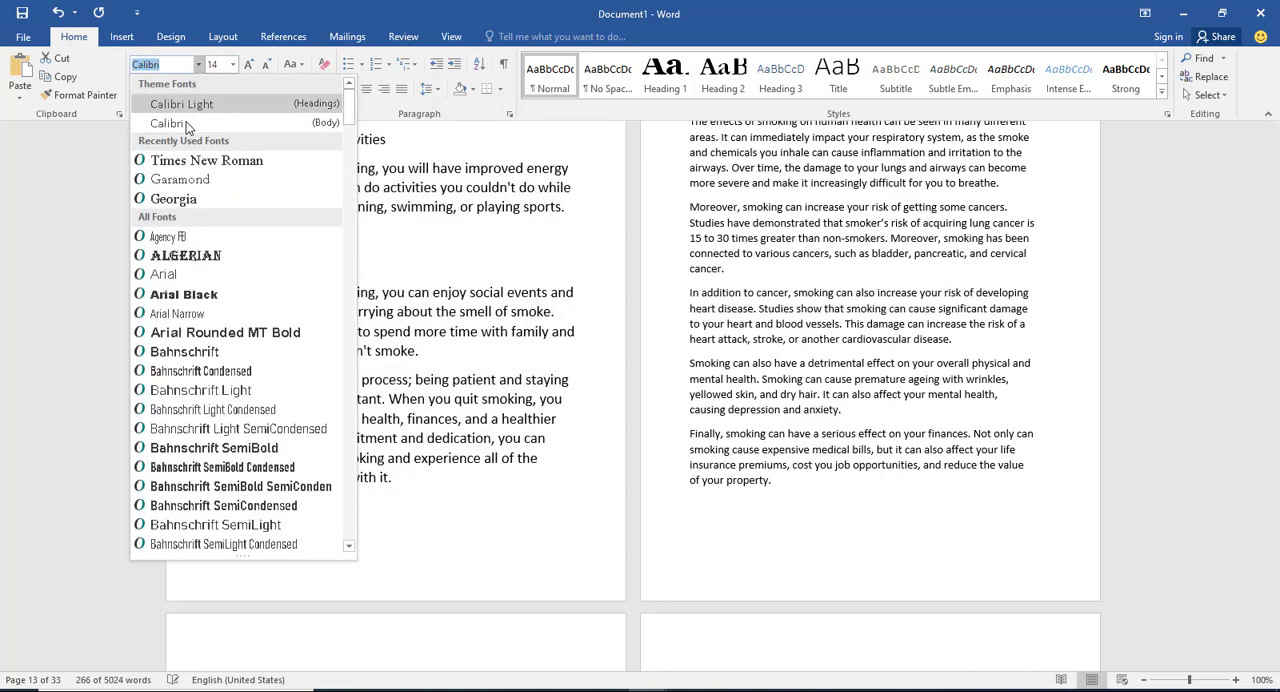
left_click(190, 160)
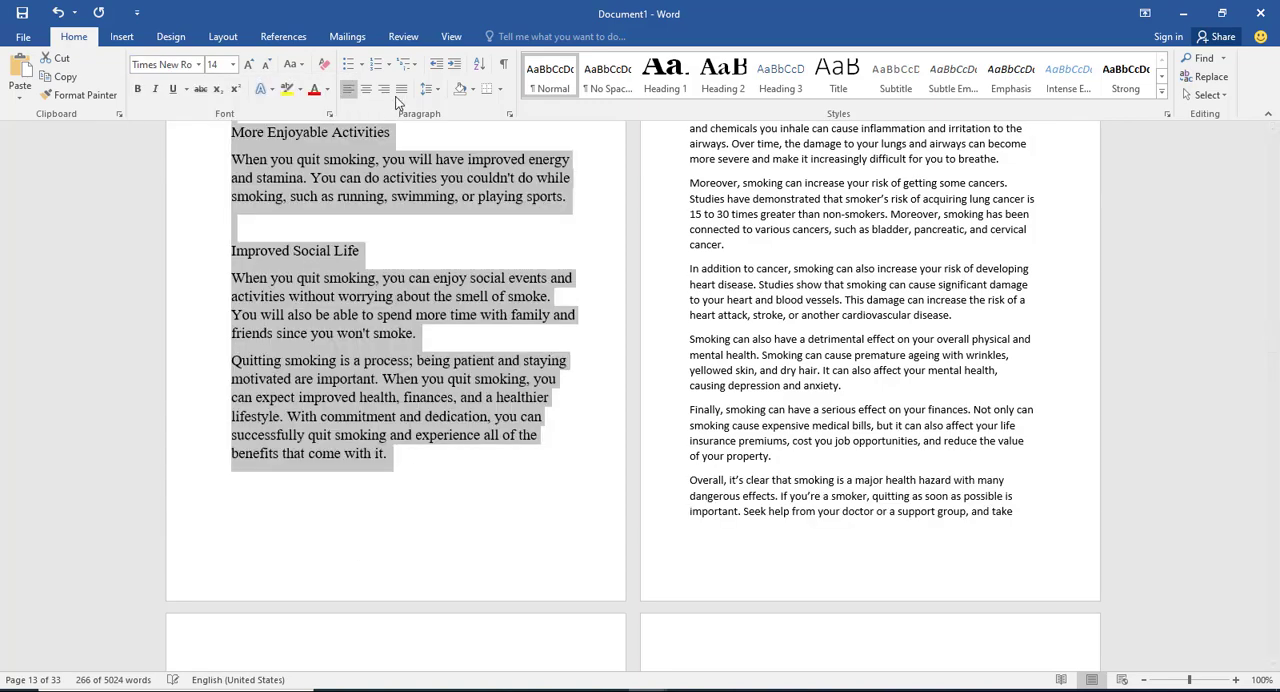
Step: Justify the Chapter Two body text and set its line spacing to 1.5
left_click(402, 90)
left_click(427, 89)
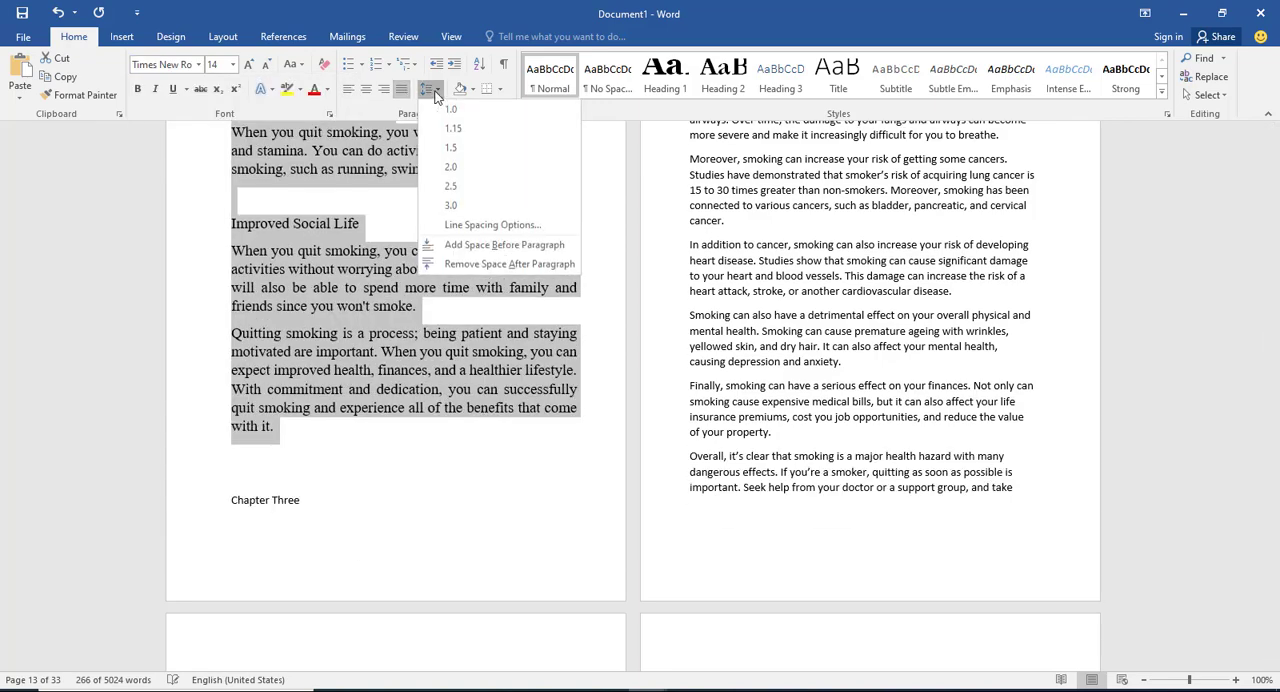
left_click(452, 148)
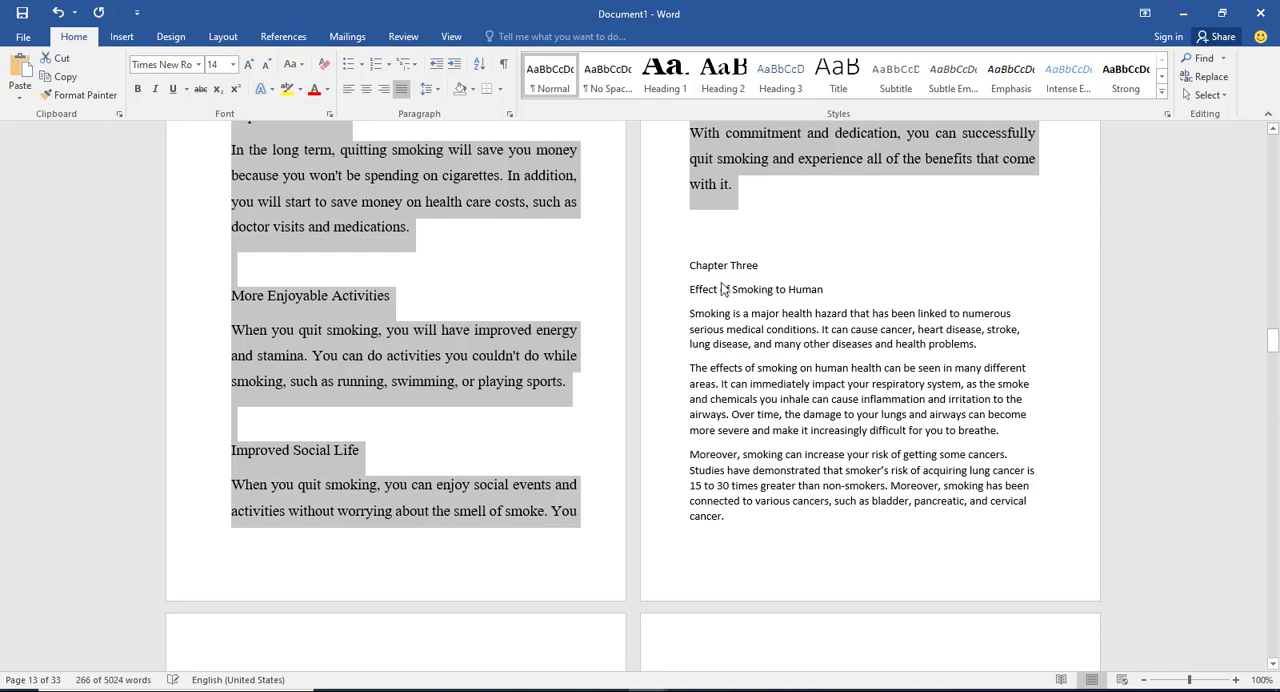
Step: Apply the Heading 3 style to the "A Challenging Process" subheading in Chapter Two
scroll(724, 289, "up", 15)
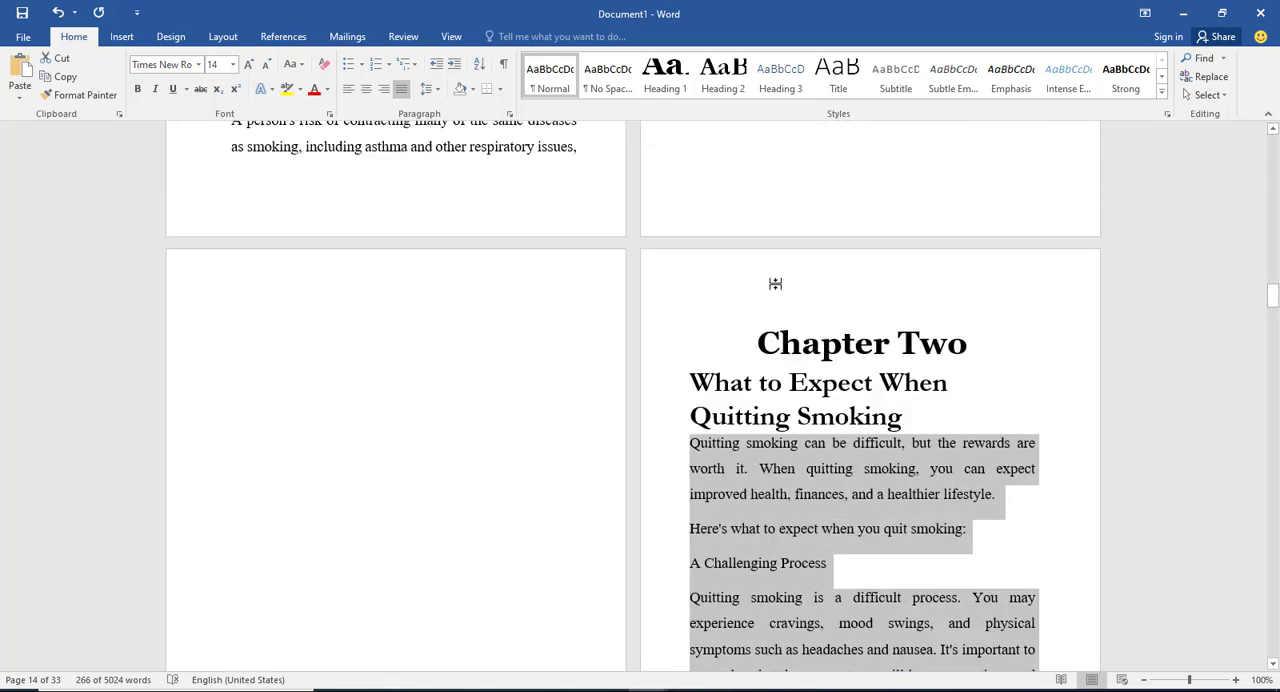
scroll(775, 284, "down", 3)
left_click(828, 405)
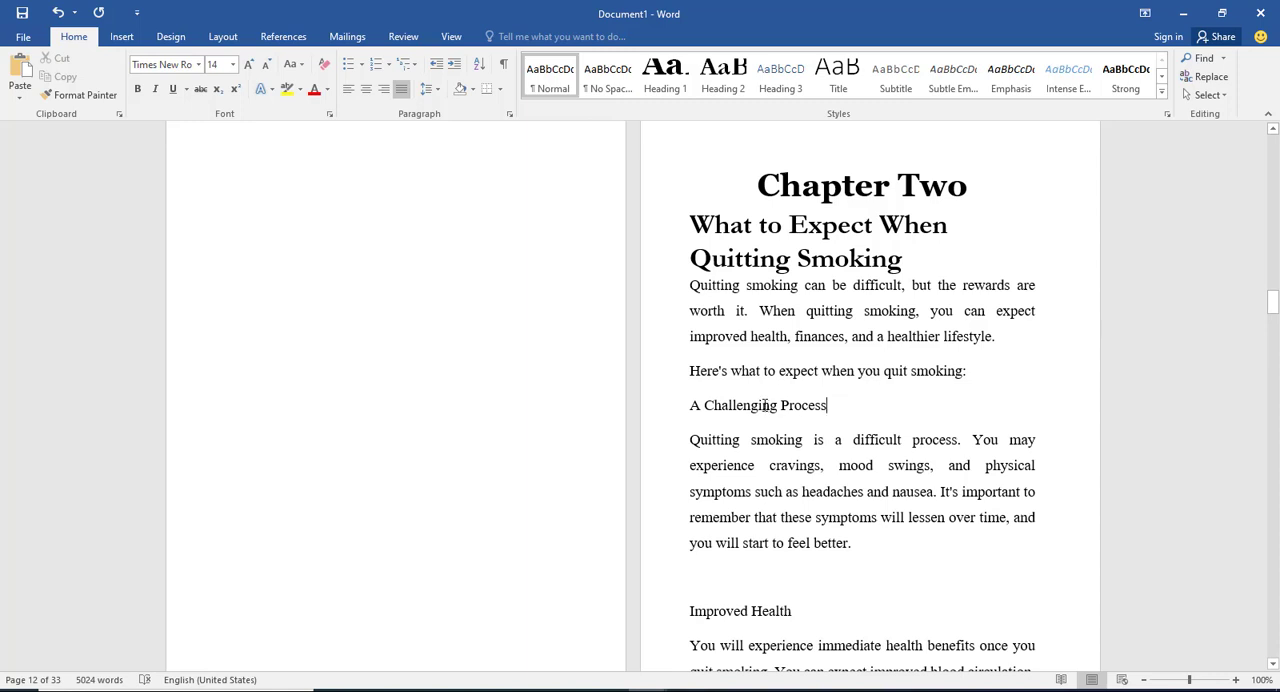
scroll(751, 405, "down", 2)
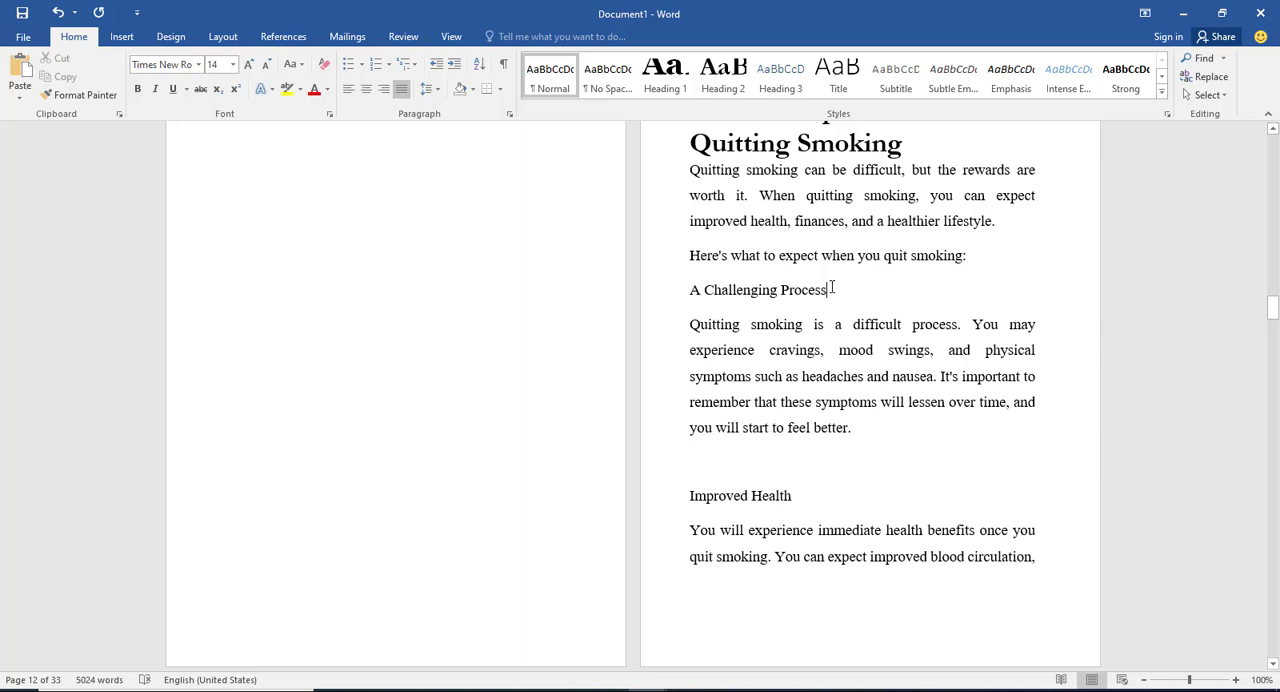
left_click_drag(832, 289, 691, 289)
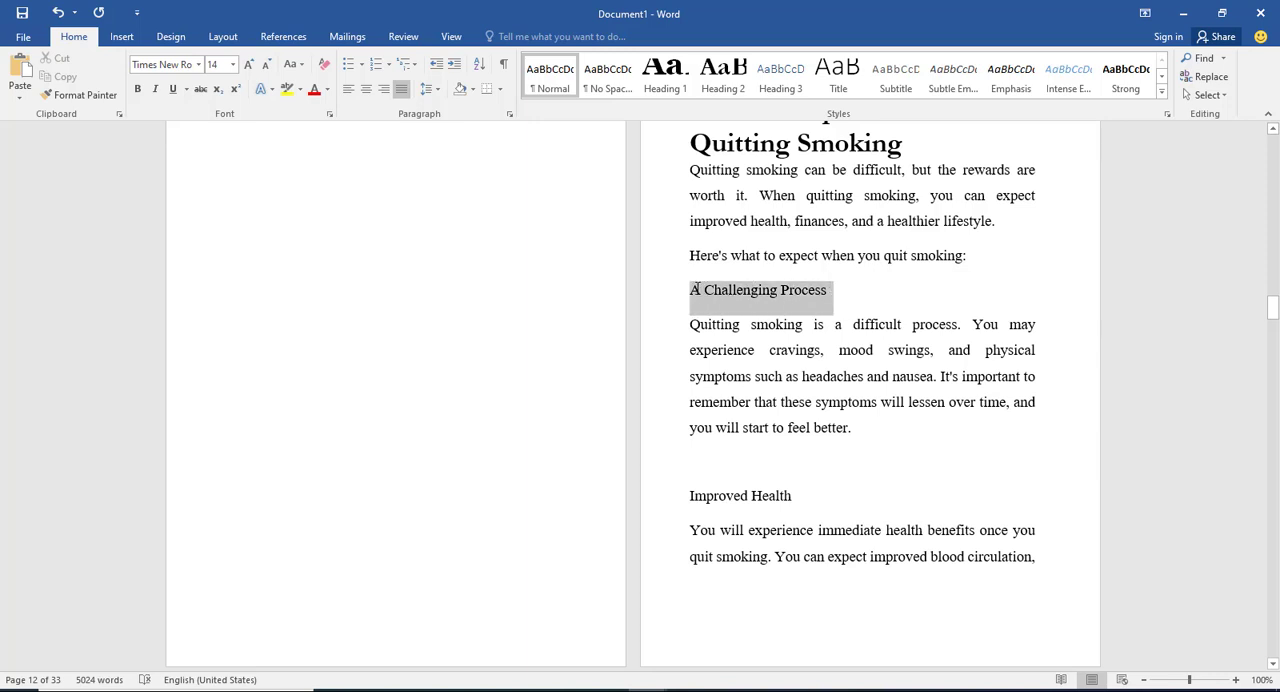
left_click(779, 75)
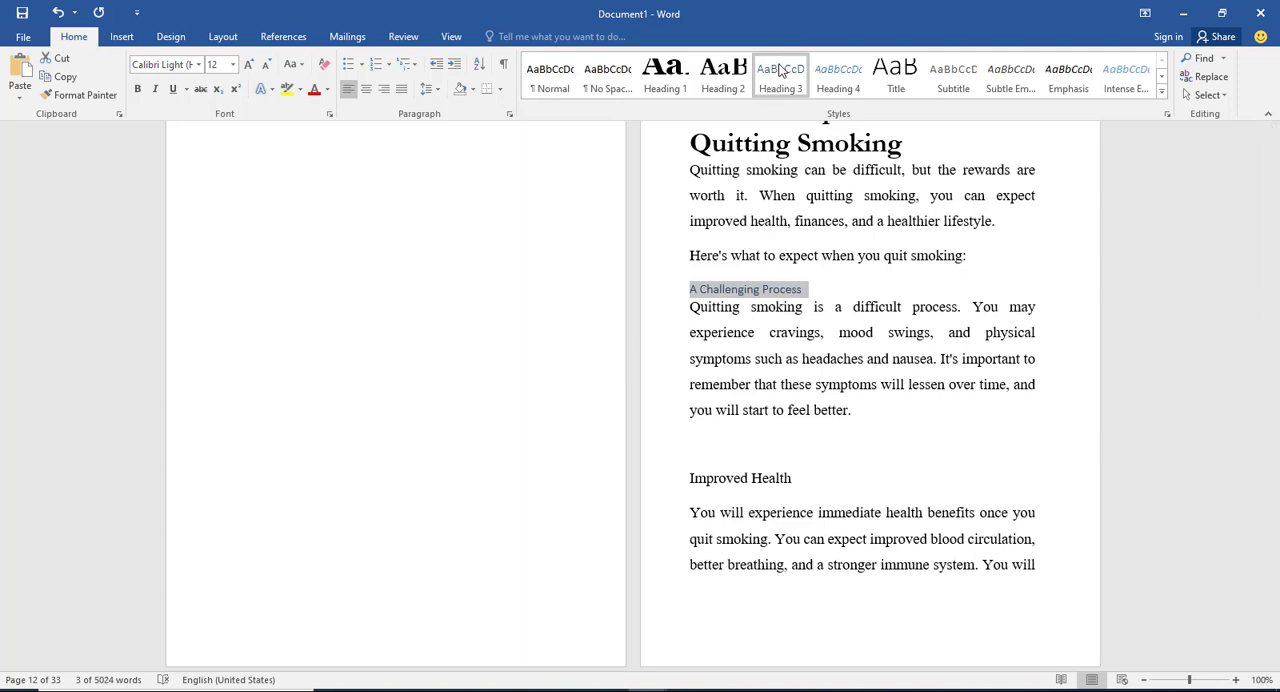
Step: Modify the Heading 3 style to use bold Garamond at size 18
right_click(781, 70)
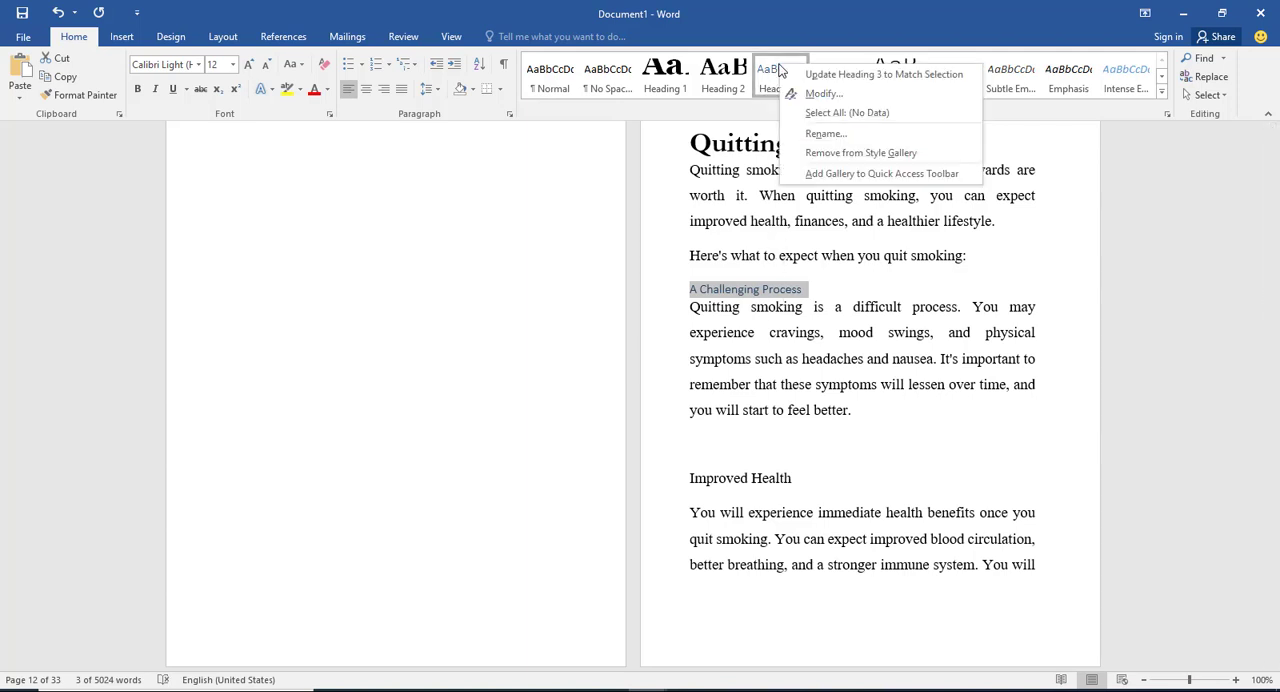
left_click(824, 93)
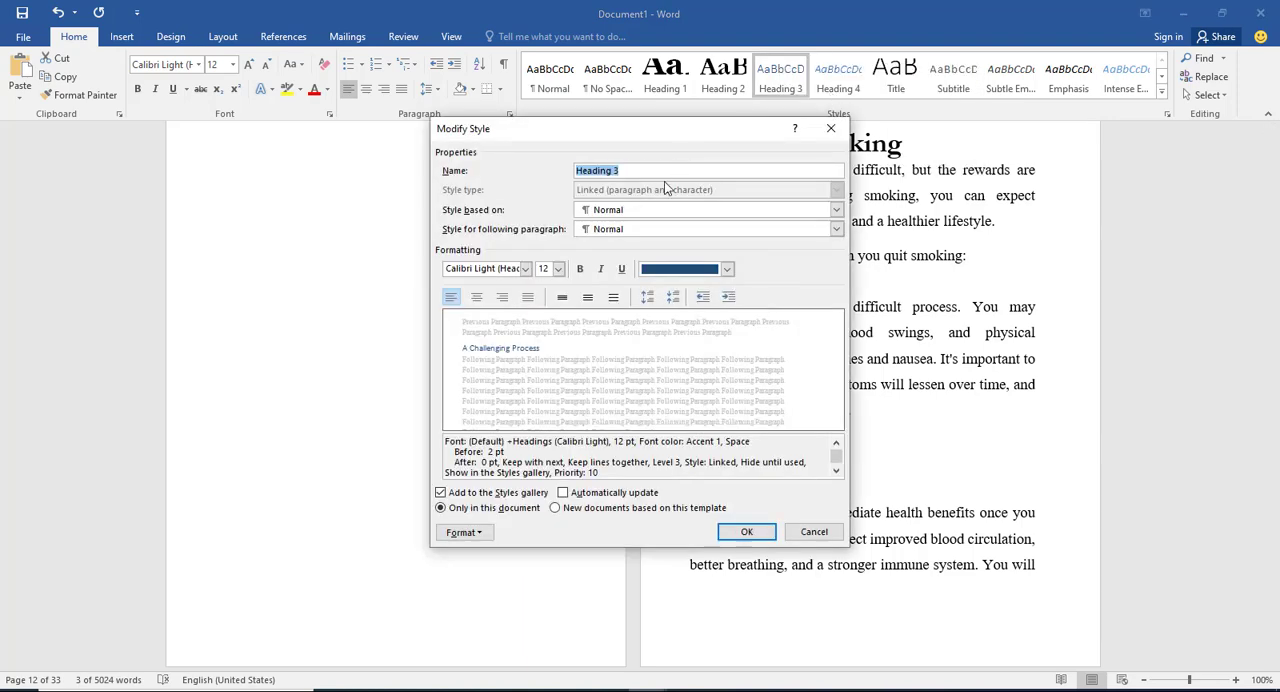
left_click(510, 273)
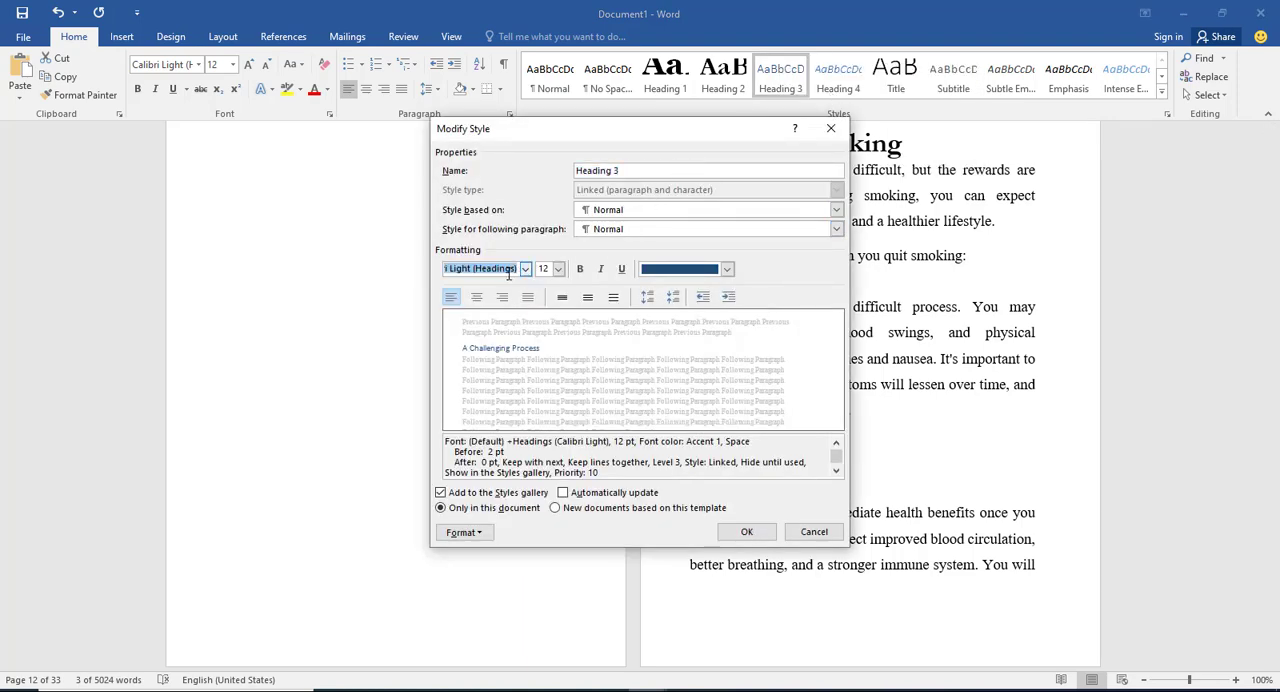
type("Times New Roman")
left_click(526, 269)
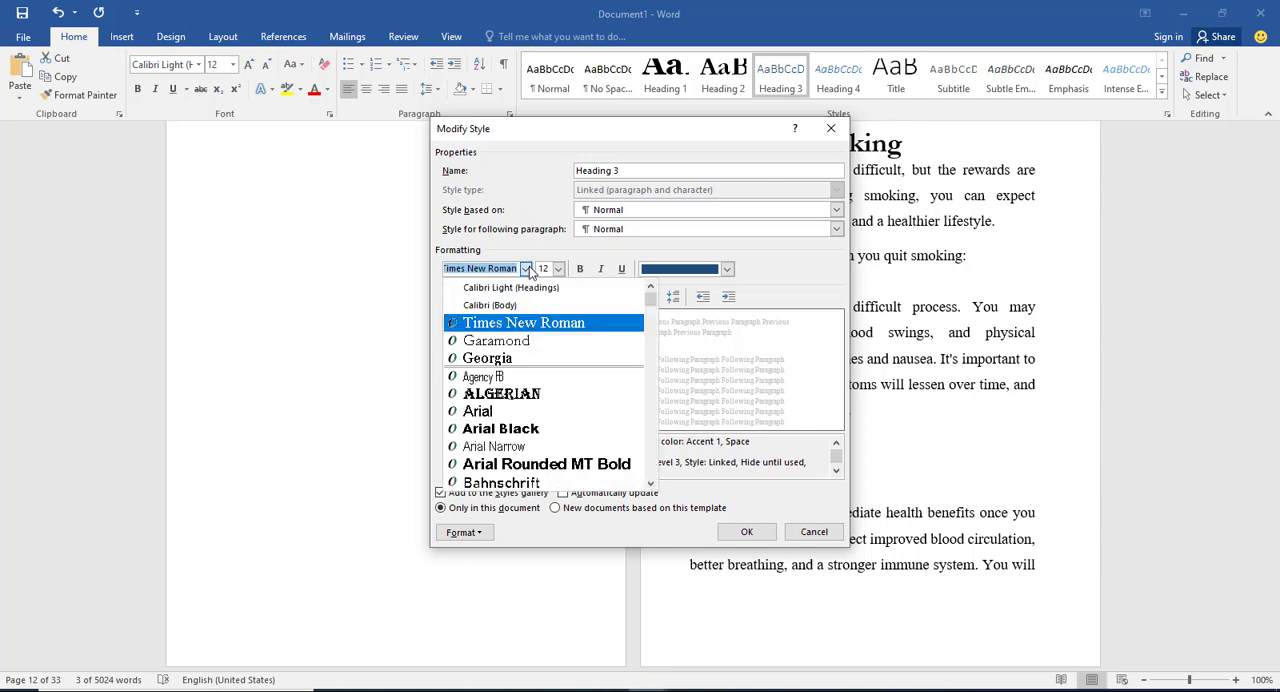
left_click(497, 343)
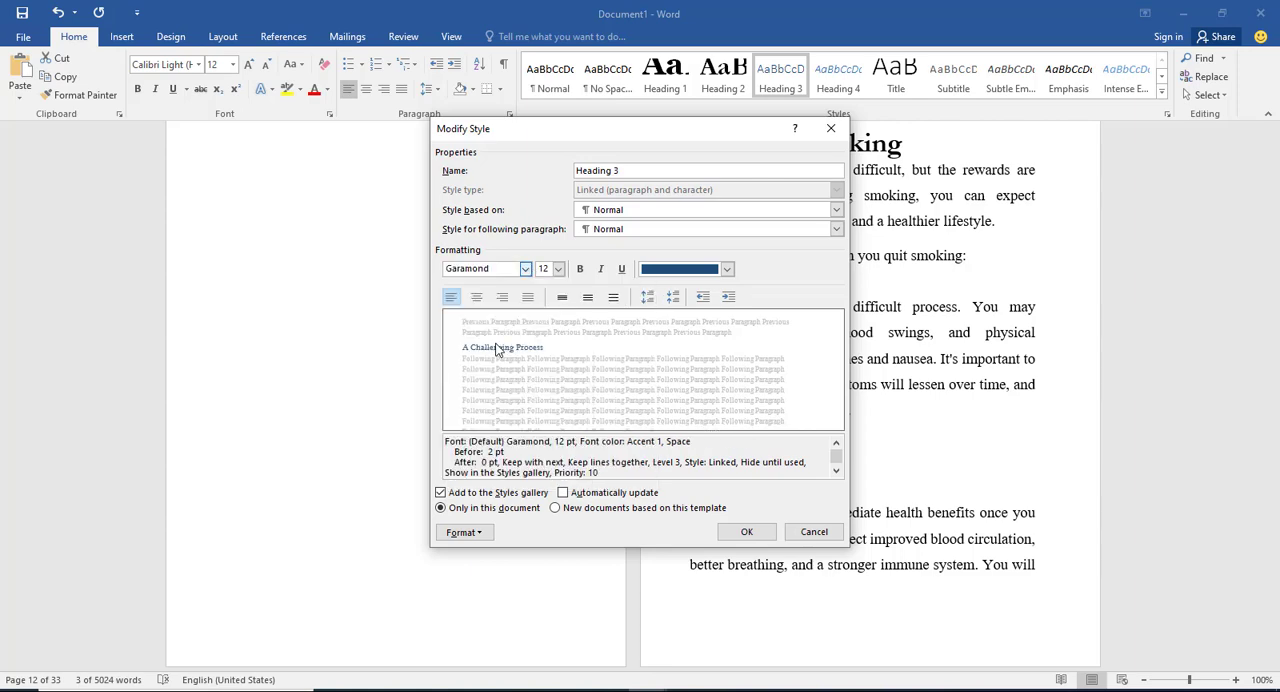
left_click(580, 270)
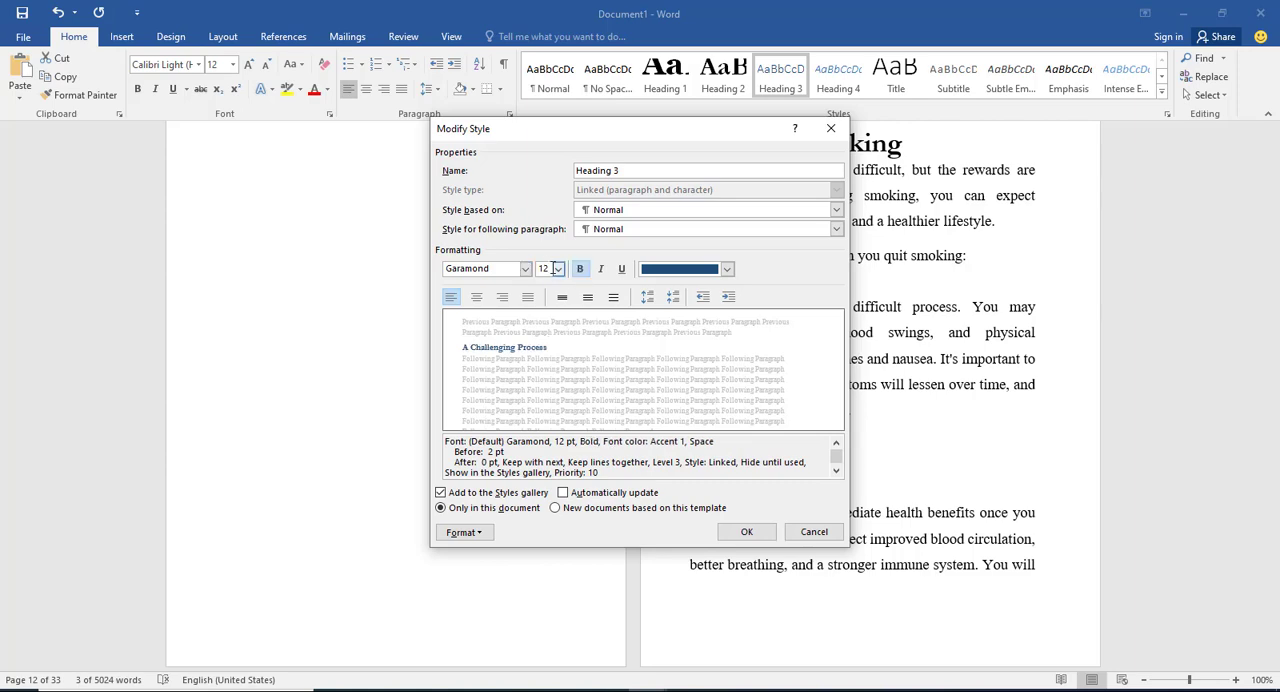
left_click(558, 269)
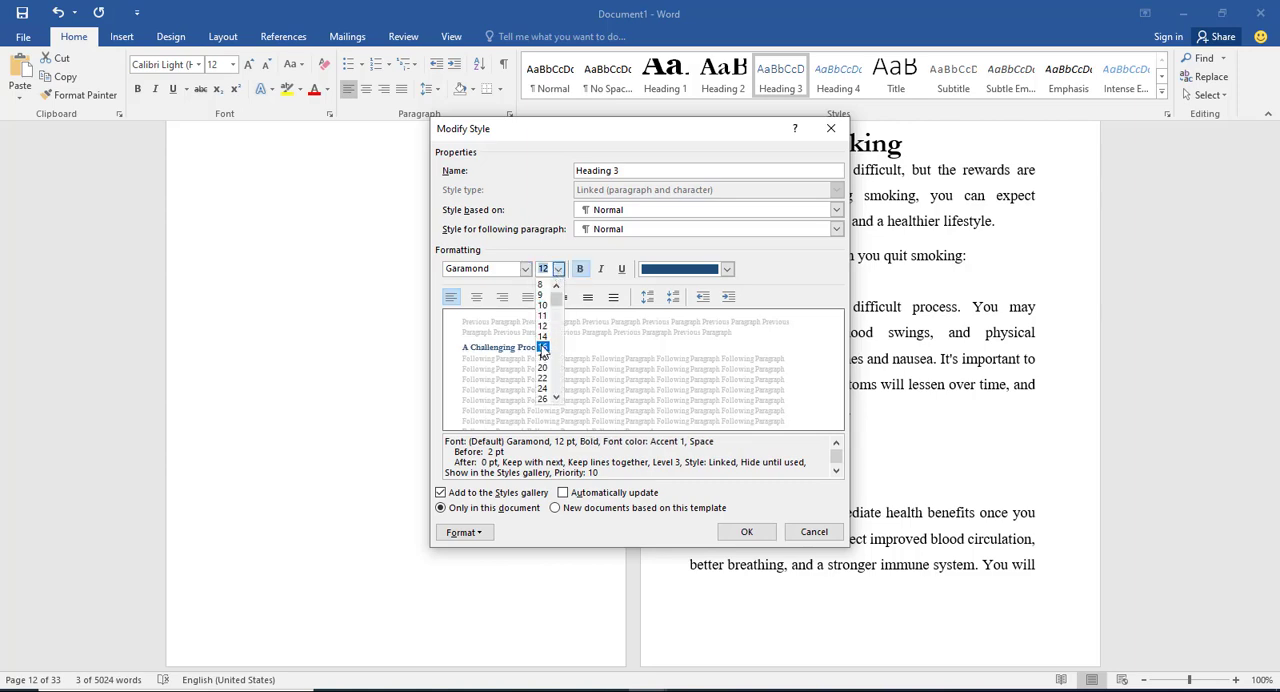
left_click(543, 358)
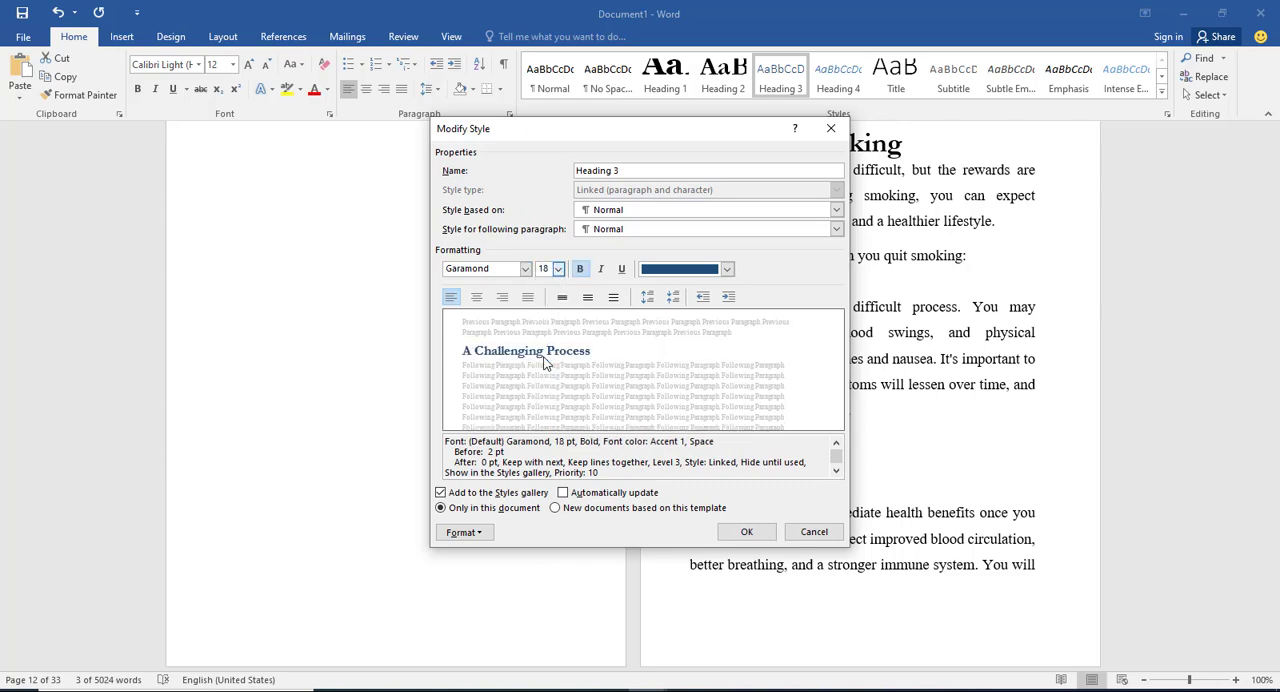
Step: Set Heading 3 to update automatically, apply to new documents based on this template, and use black text
left_click(562, 493)
left_click(555, 508)
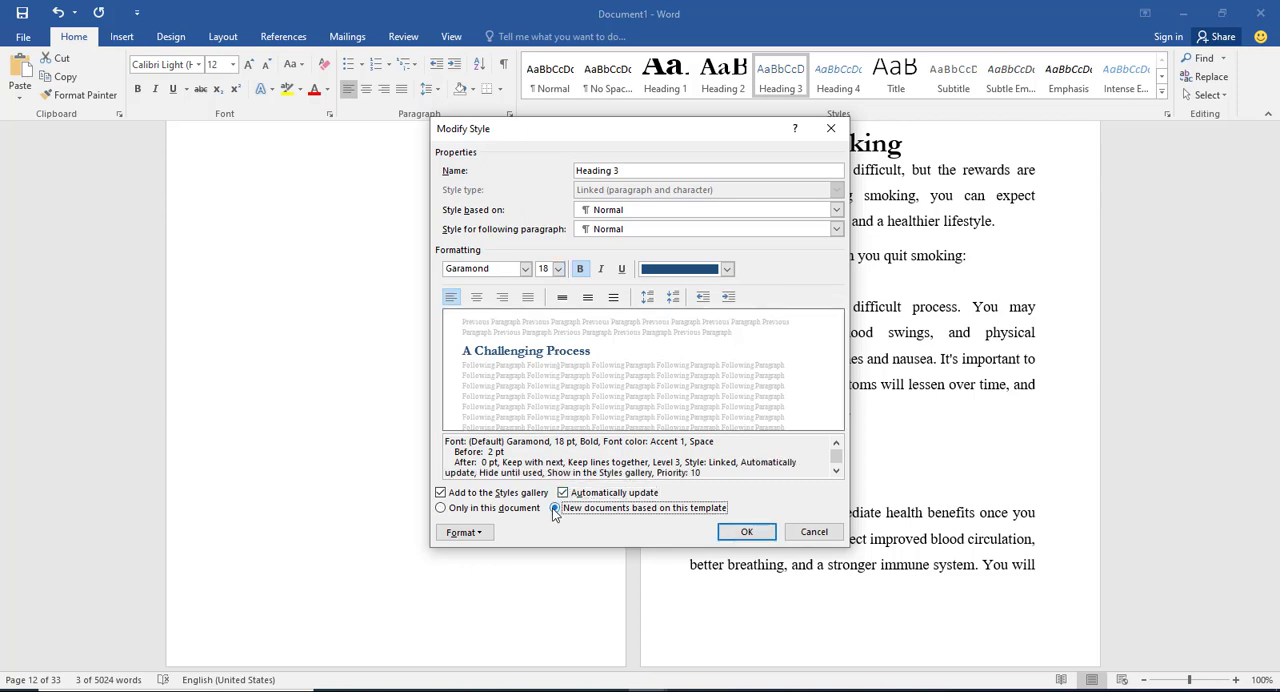
left_click(727, 269)
left_click(660, 324)
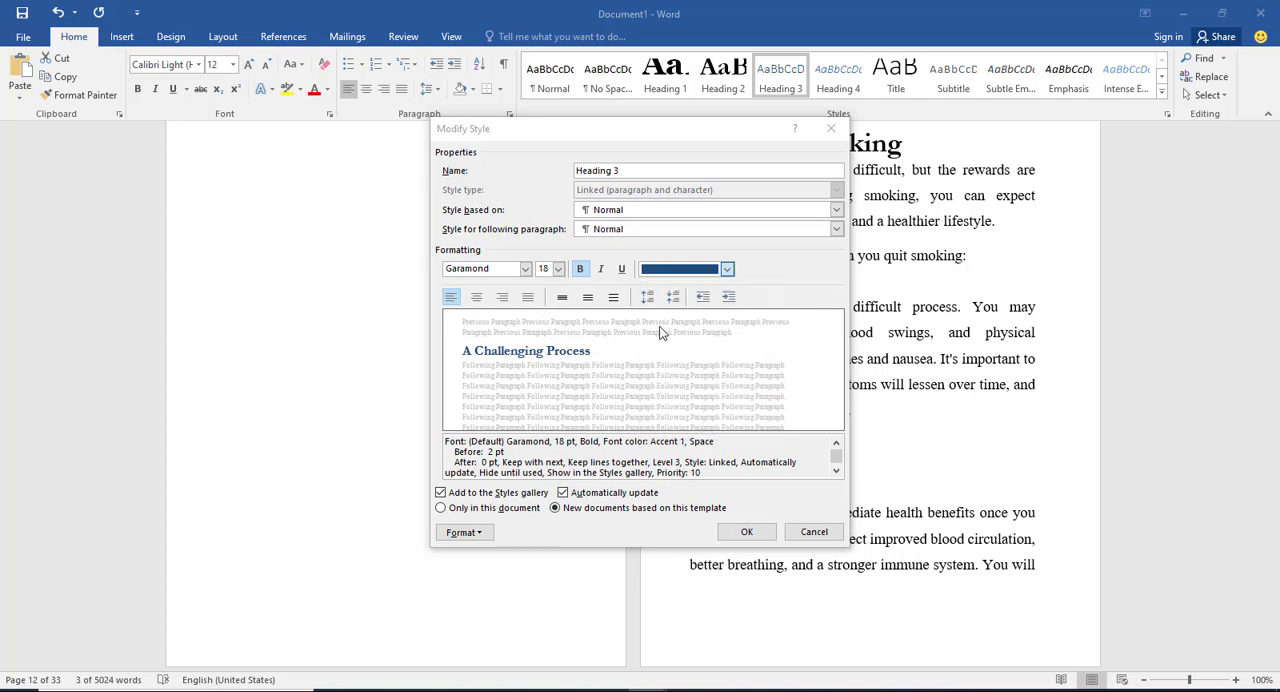
left_click(750, 532)
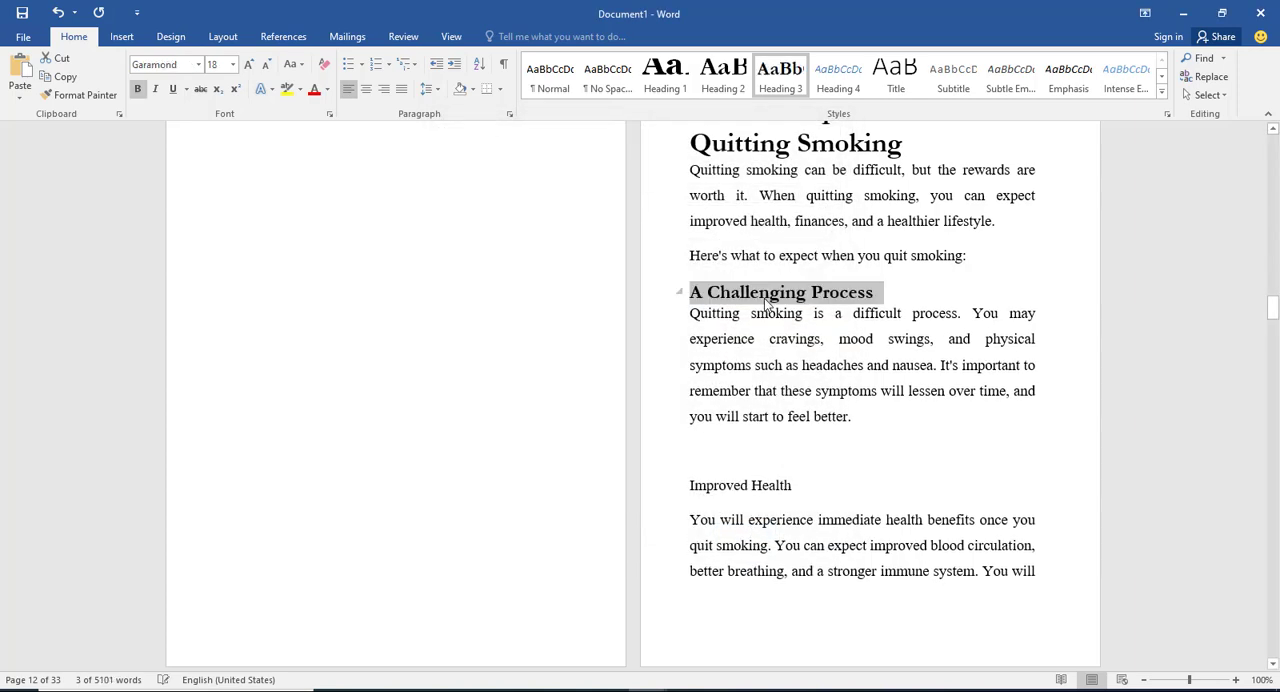
Step: Apply the Heading 3 style to the "Improved Health" subheading
left_click(768, 295)
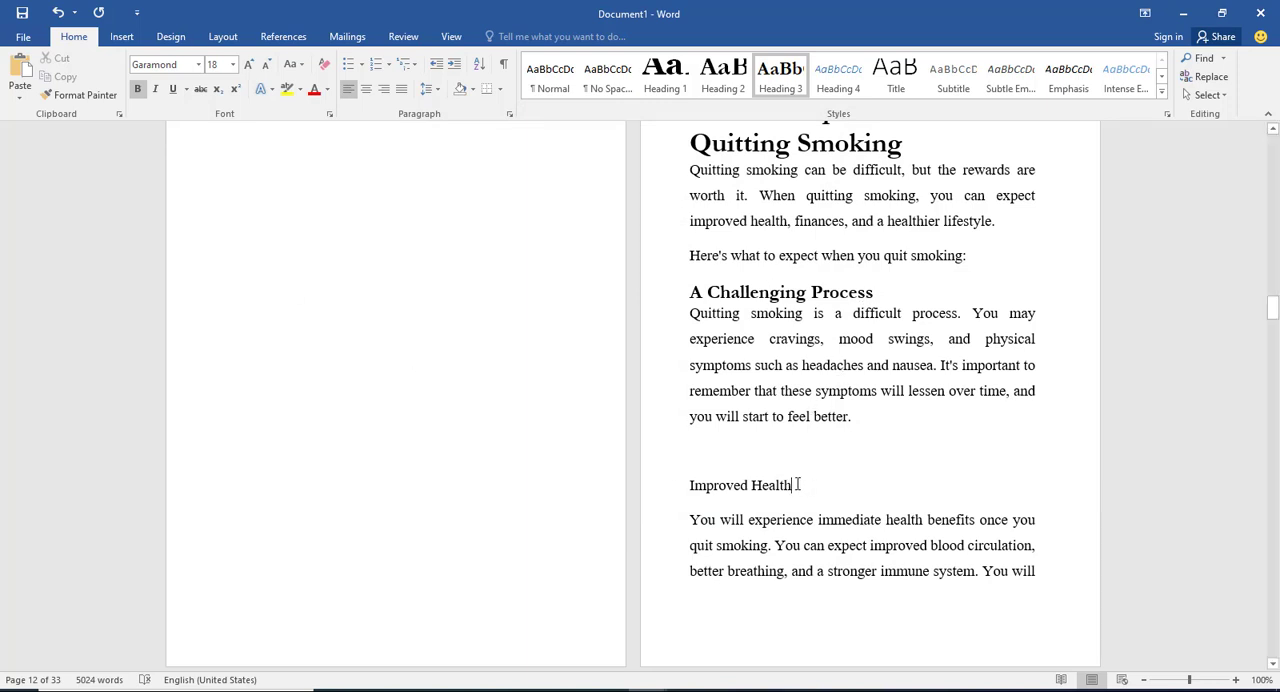
left_click_drag(792, 485, 697, 470)
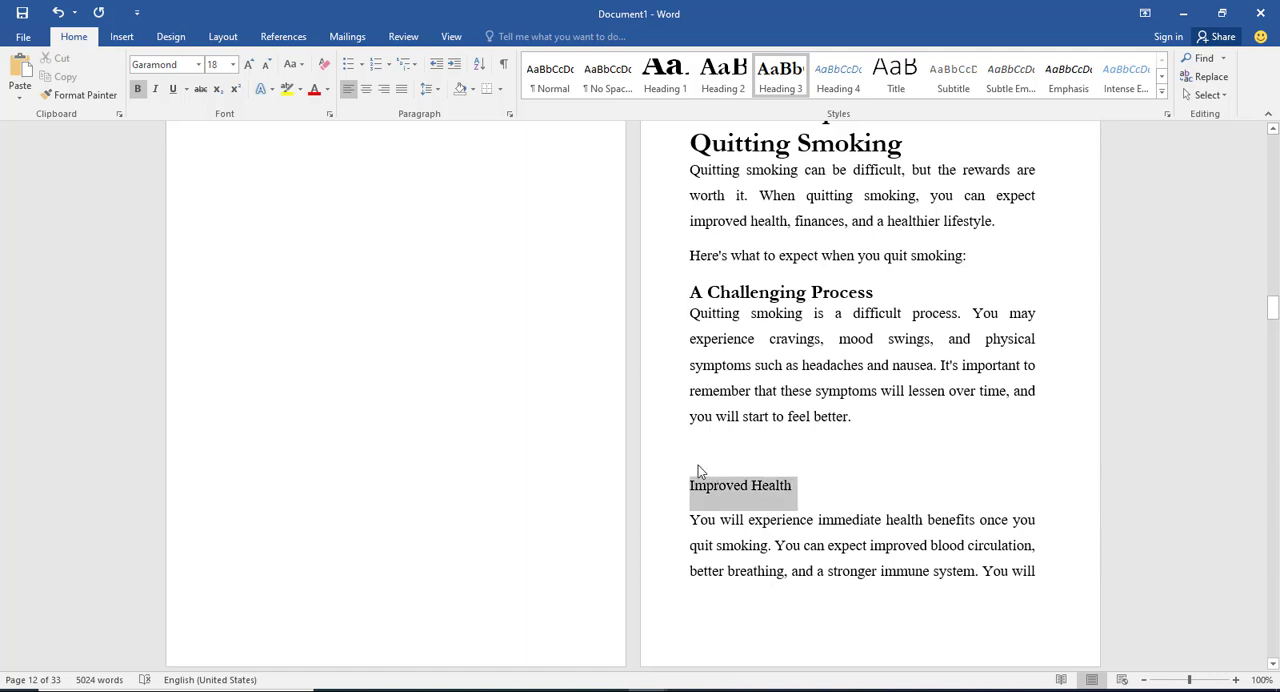
left_click(780, 70)
left_click(766, 690)
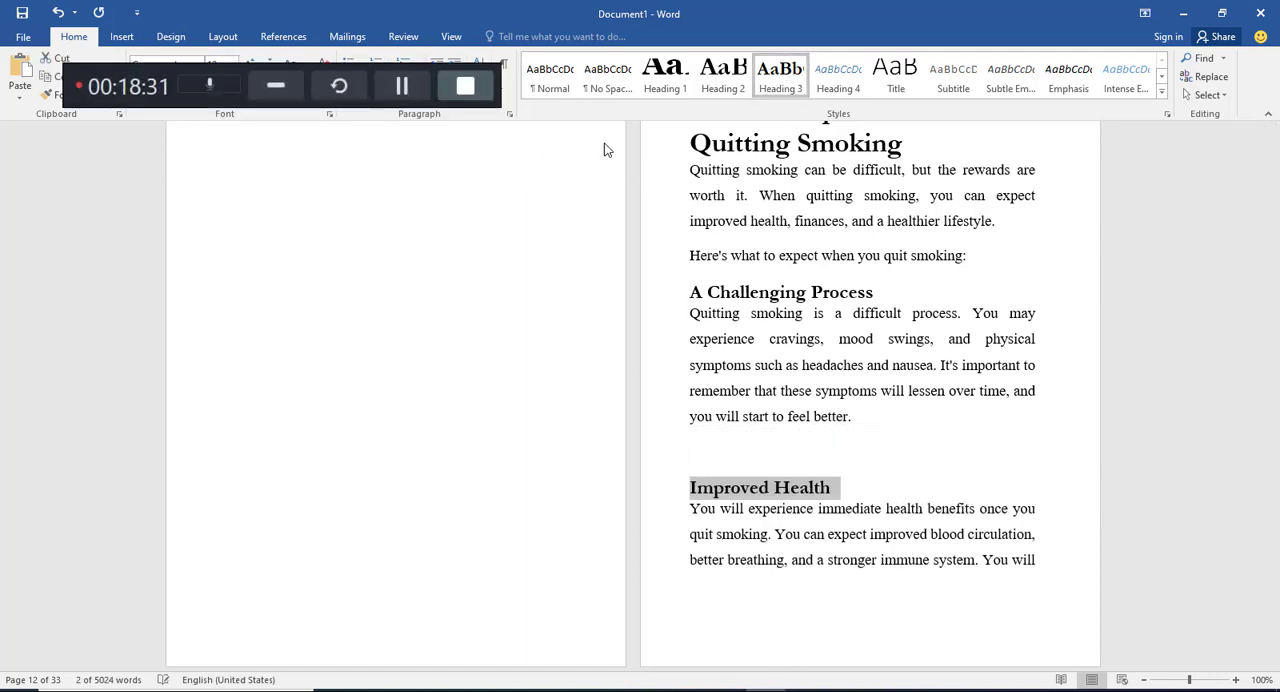
left_click(277, 87)
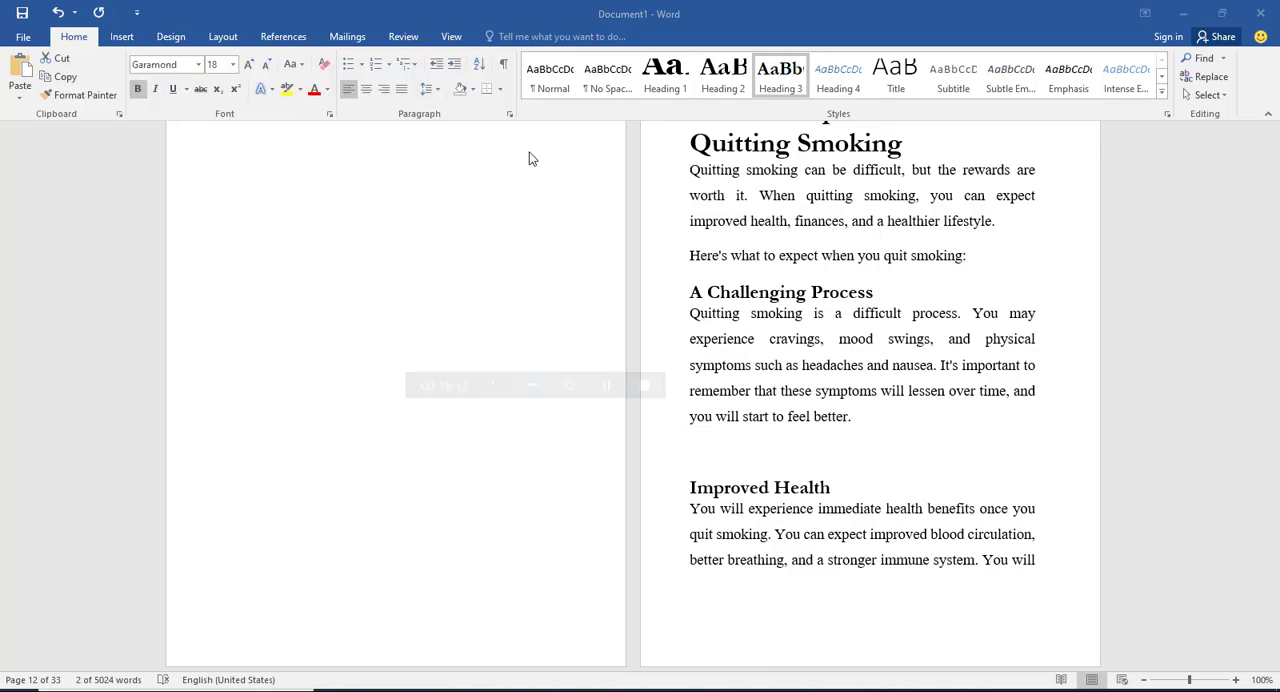
Step: Insert two page breaks before the "Chapter Three" heading, leaving a blank page between it and the end of Chapter Two
scroll(751, 472, "down", 3)
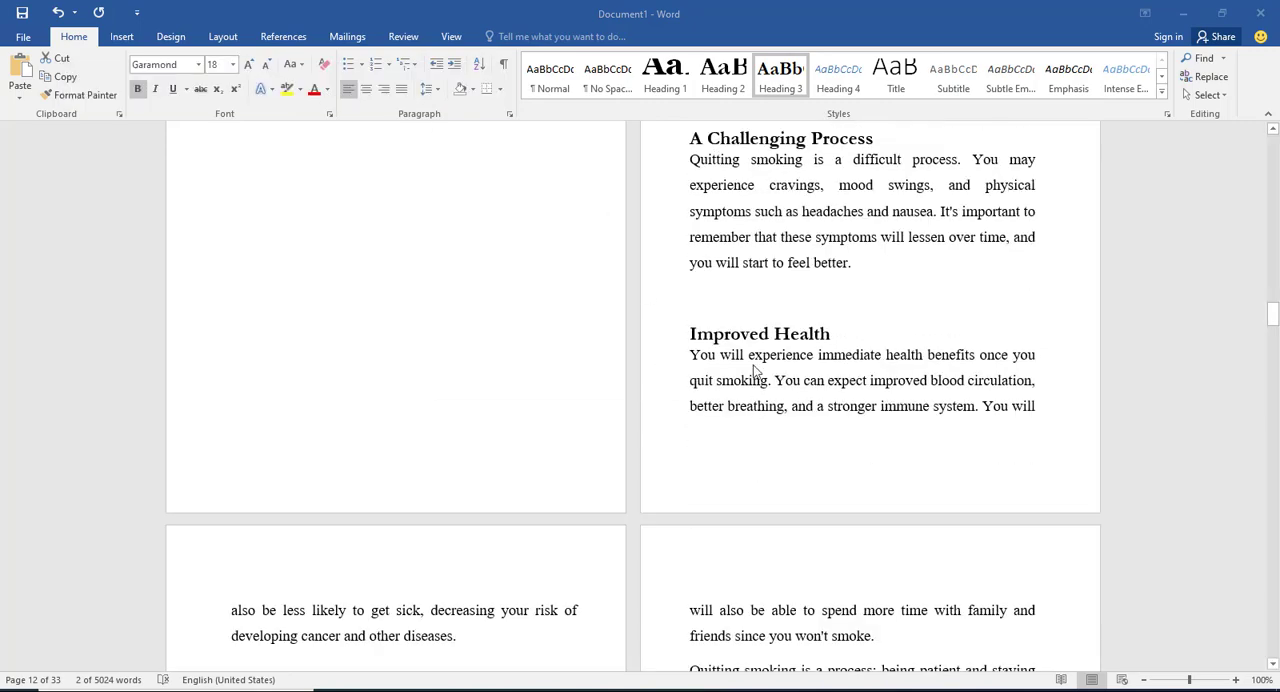
scroll(756, 360, "down", 4)
scroll(757, 338, "down", 7)
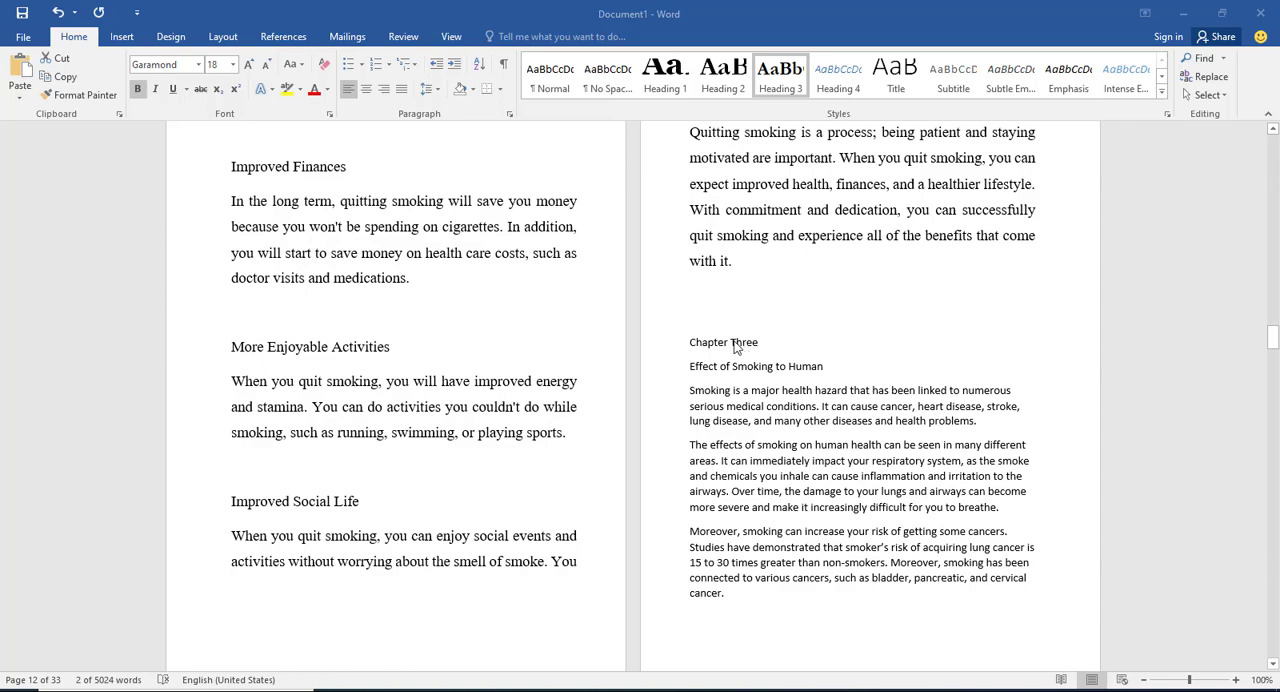
scroll(779, 353, "down", 10)
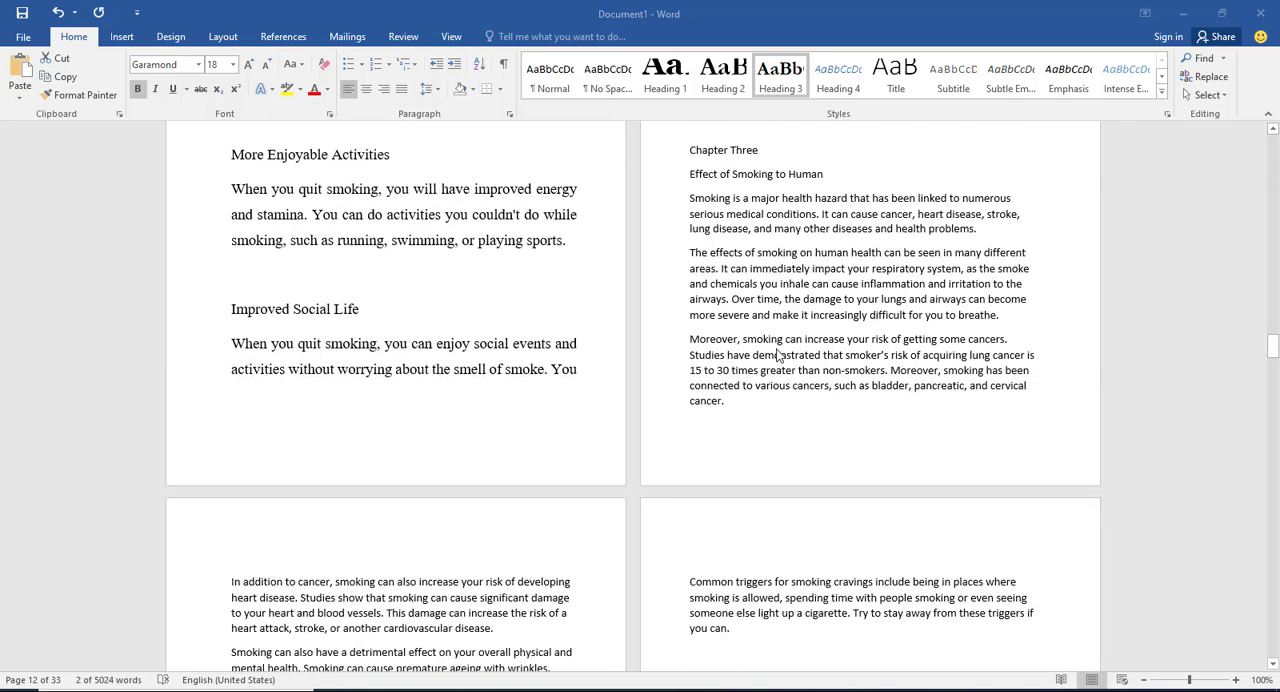
scroll(768, 313, "up", 10)
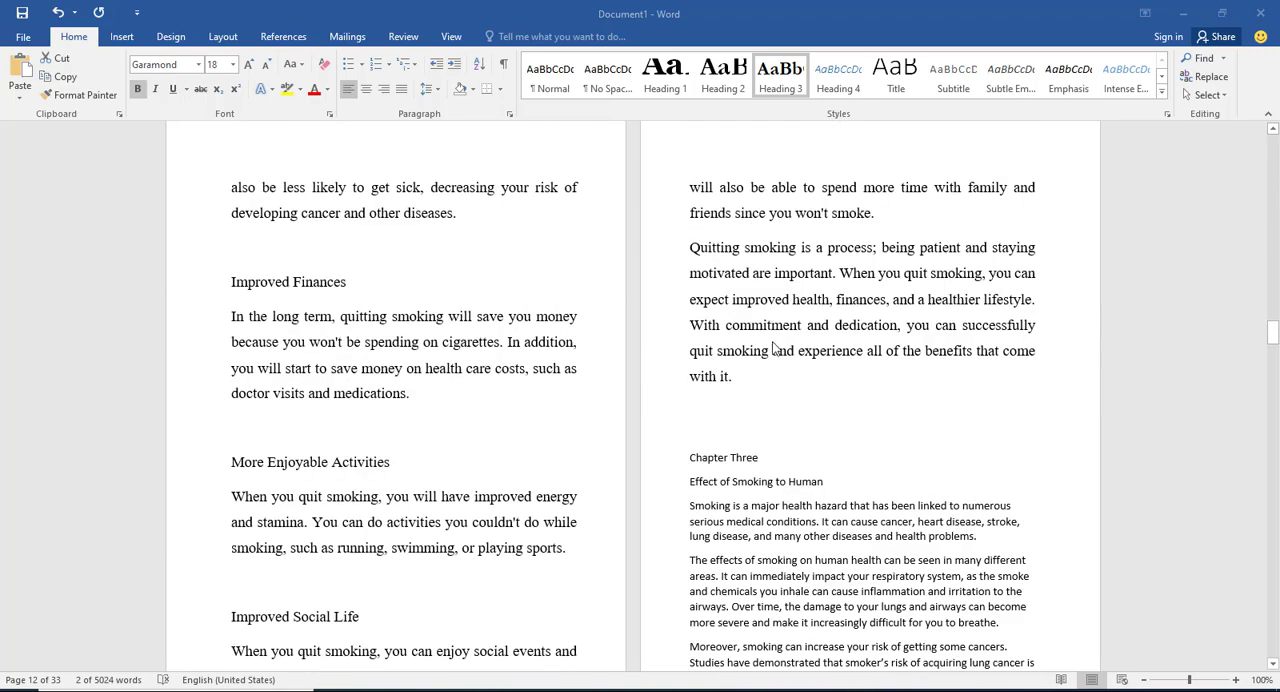
scroll(765, 355, "down", 2)
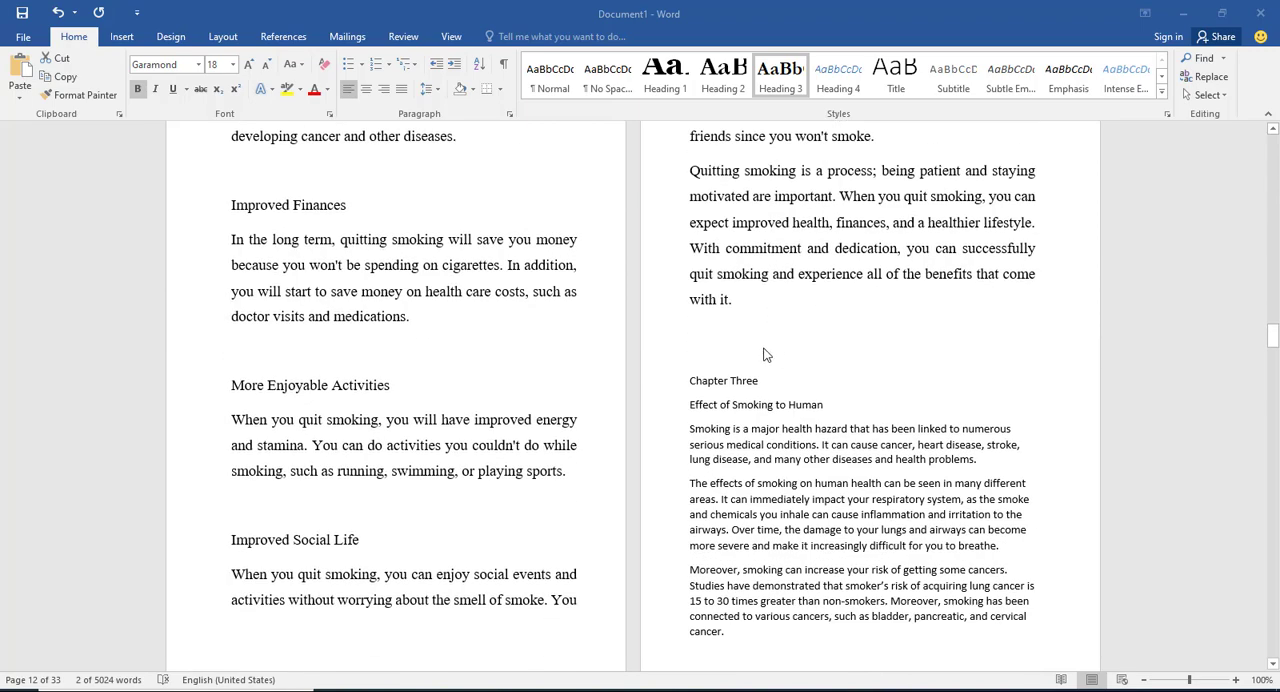
left_click(691, 381)
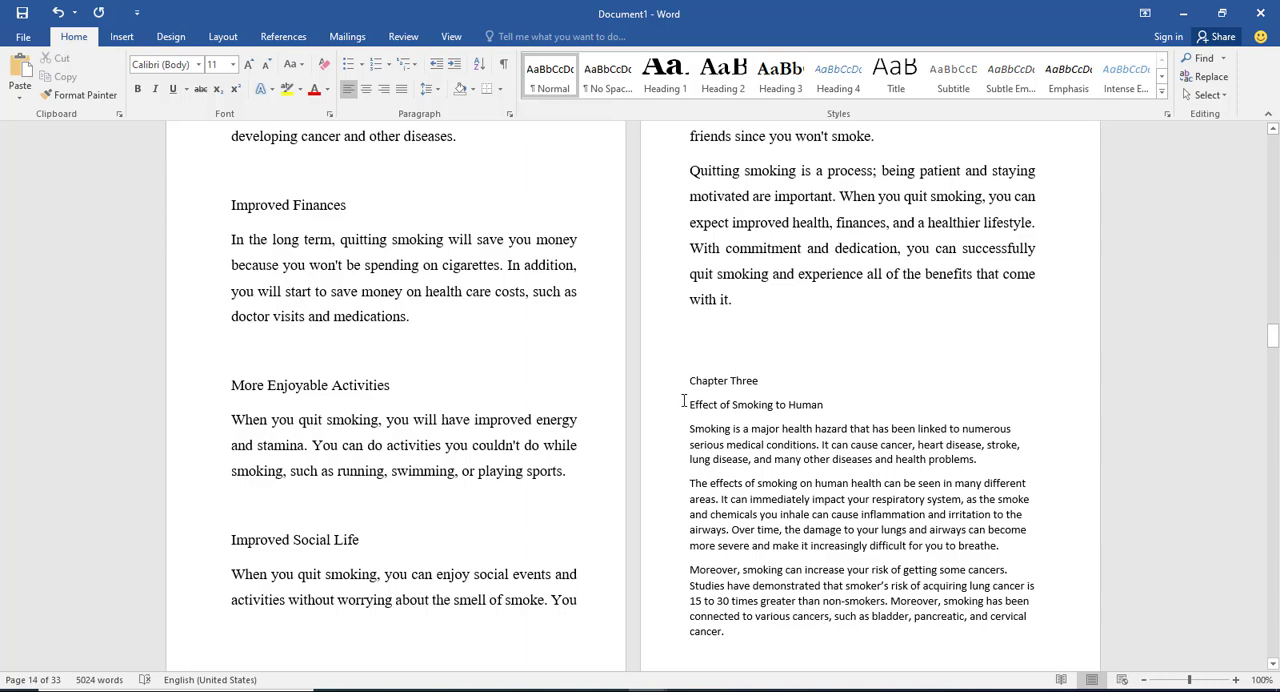
key("ctrl+Return")
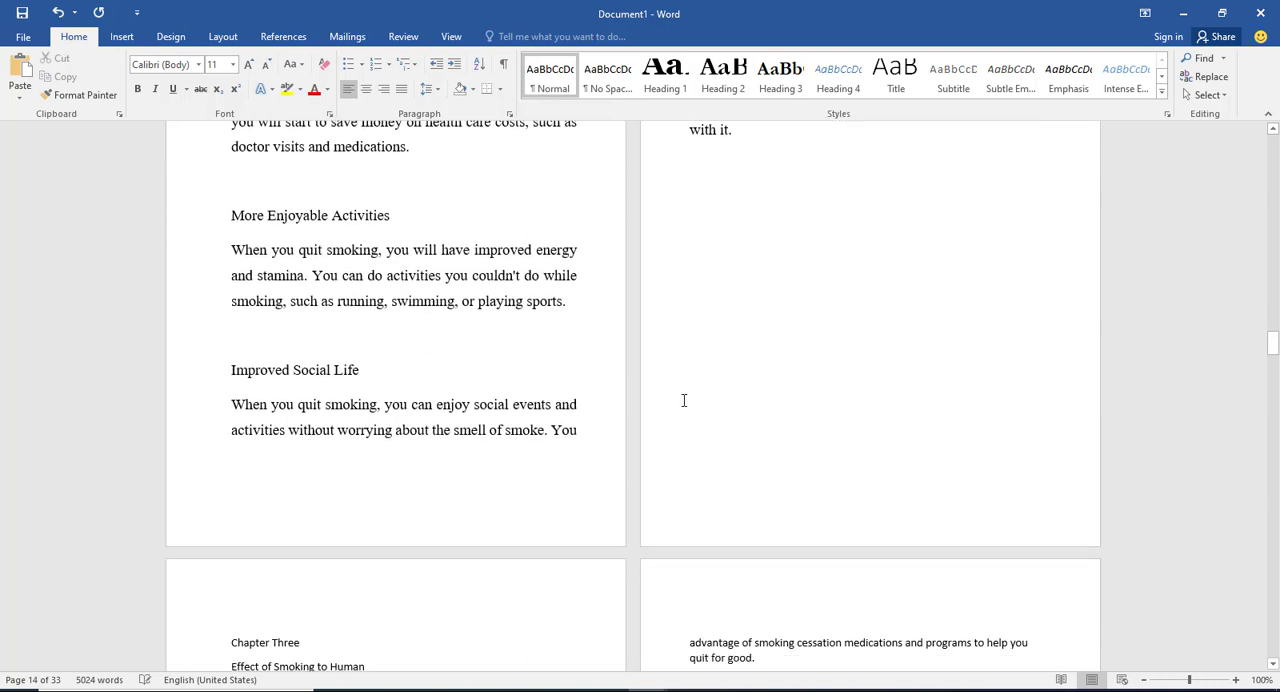
key("ctrl+Return")
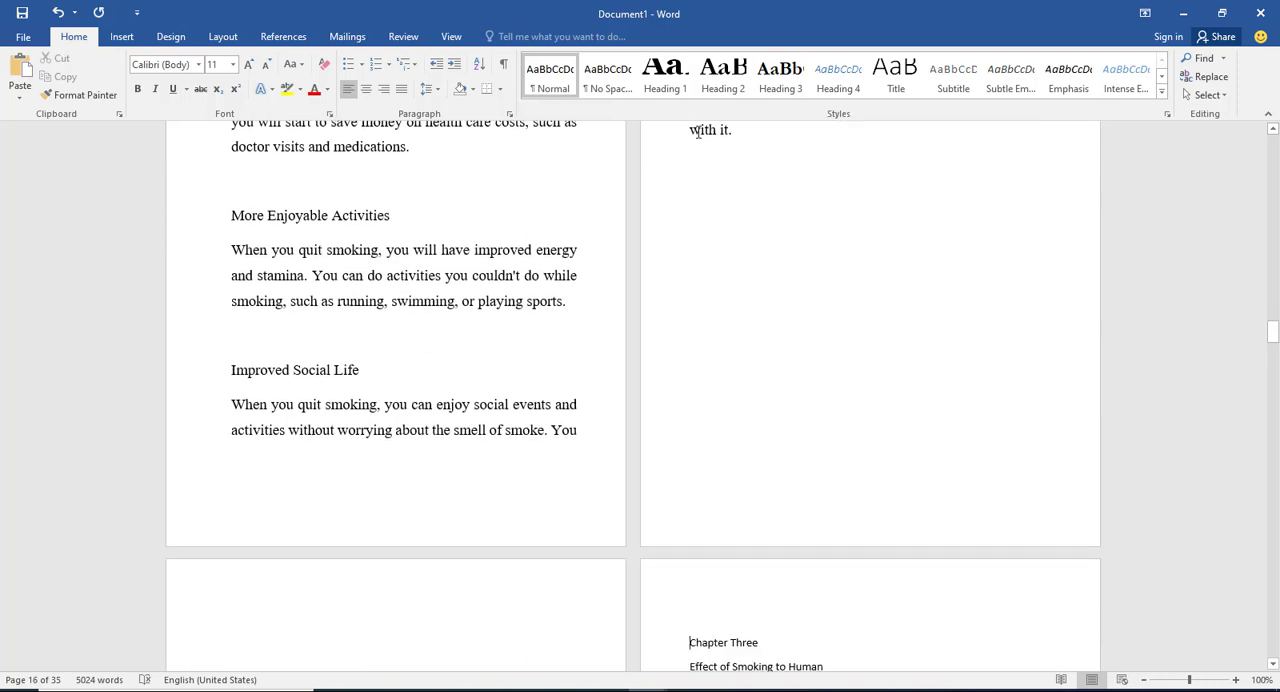
Step: Apply the Heading 1 style to "Chapter Three" and the Heading 2 style to "Effect of Smoking to Human"
triple_click(749, 645)
left_click(665, 75)
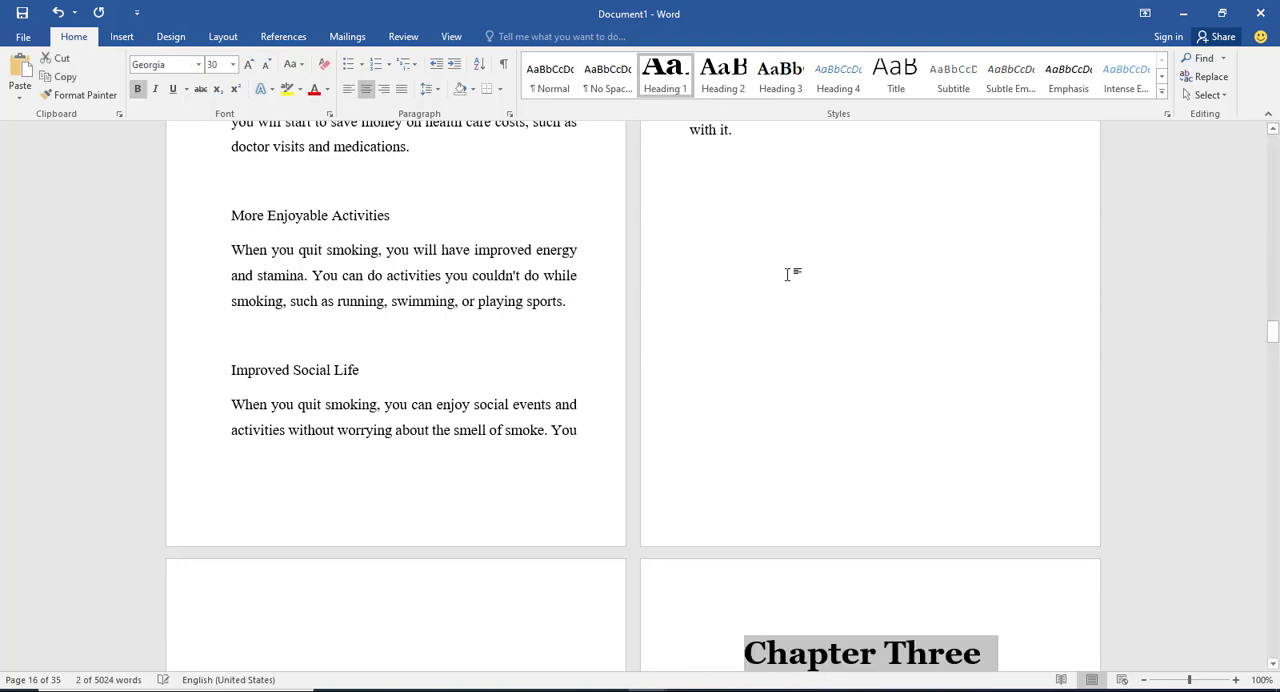
scroll(787, 274, "down", 5)
left_click_drag(828, 376, 687, 376)
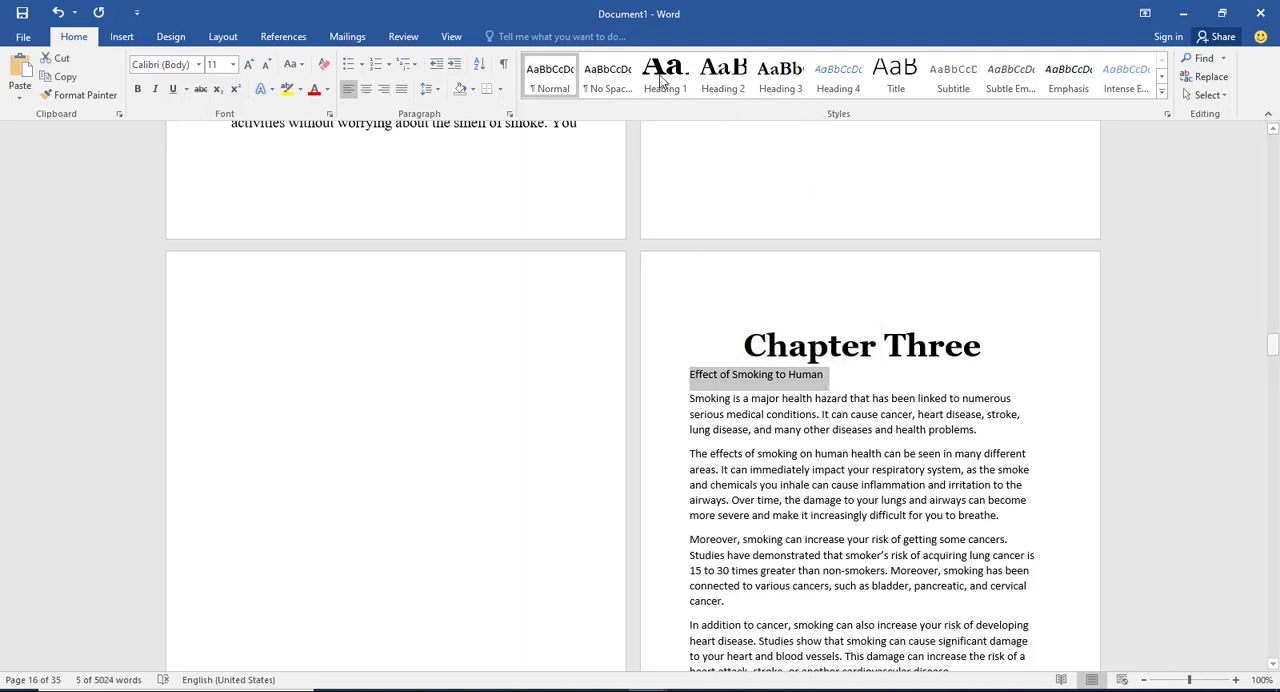
left_click(713, 84)
Step: Format the text from the first Chapter Three paragraph through the end of Chapter Four as justified 14-point Times New Roman with wider line spacing
scroll(780, 275, "down", 2)
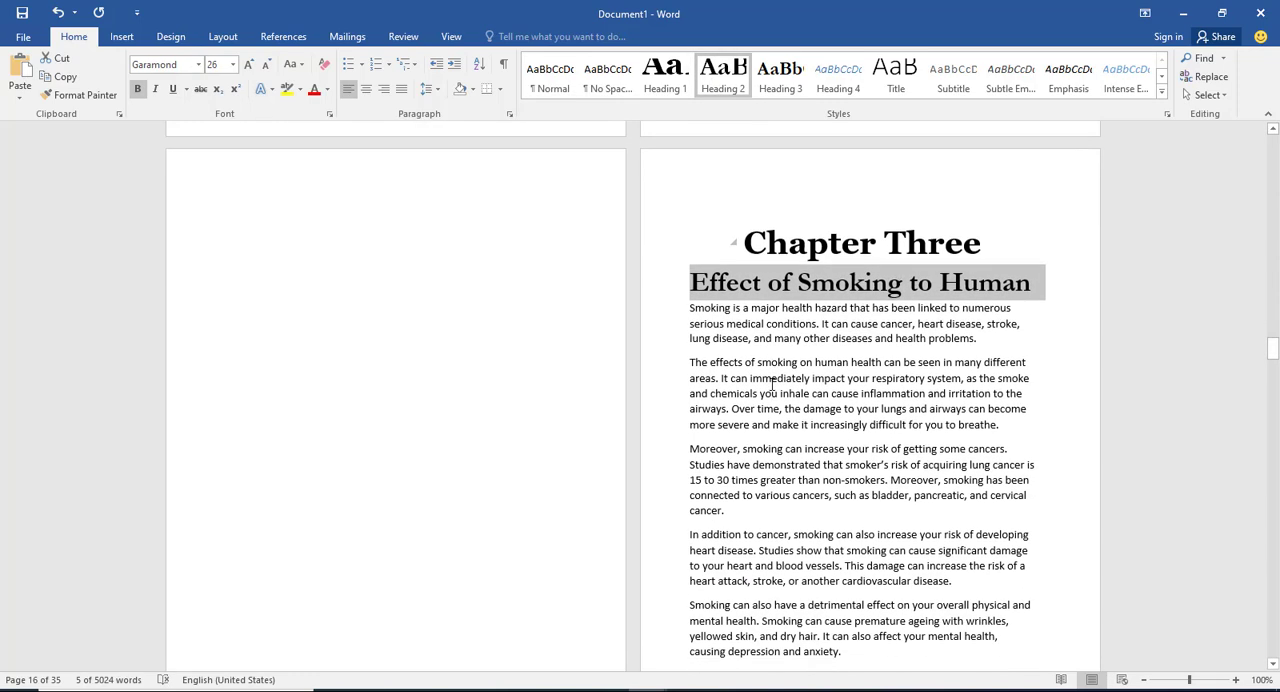
left_click(750, 366)
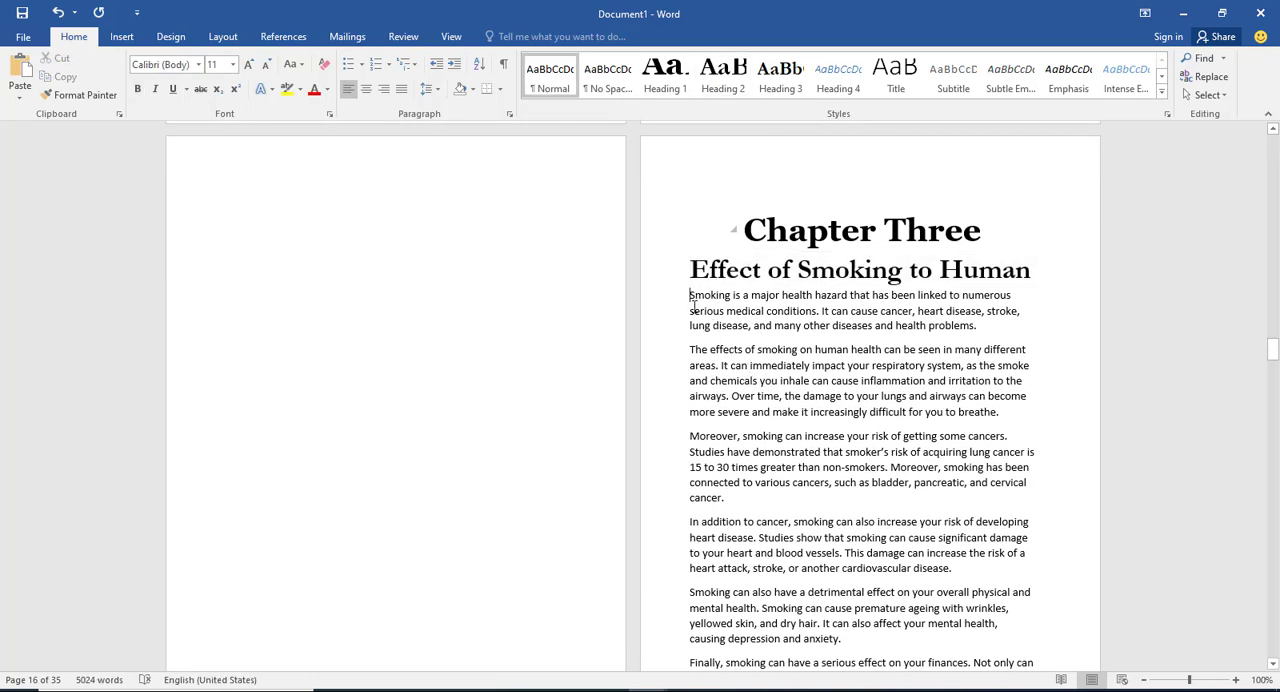
left_click_drag(690, 296, 786, 229)
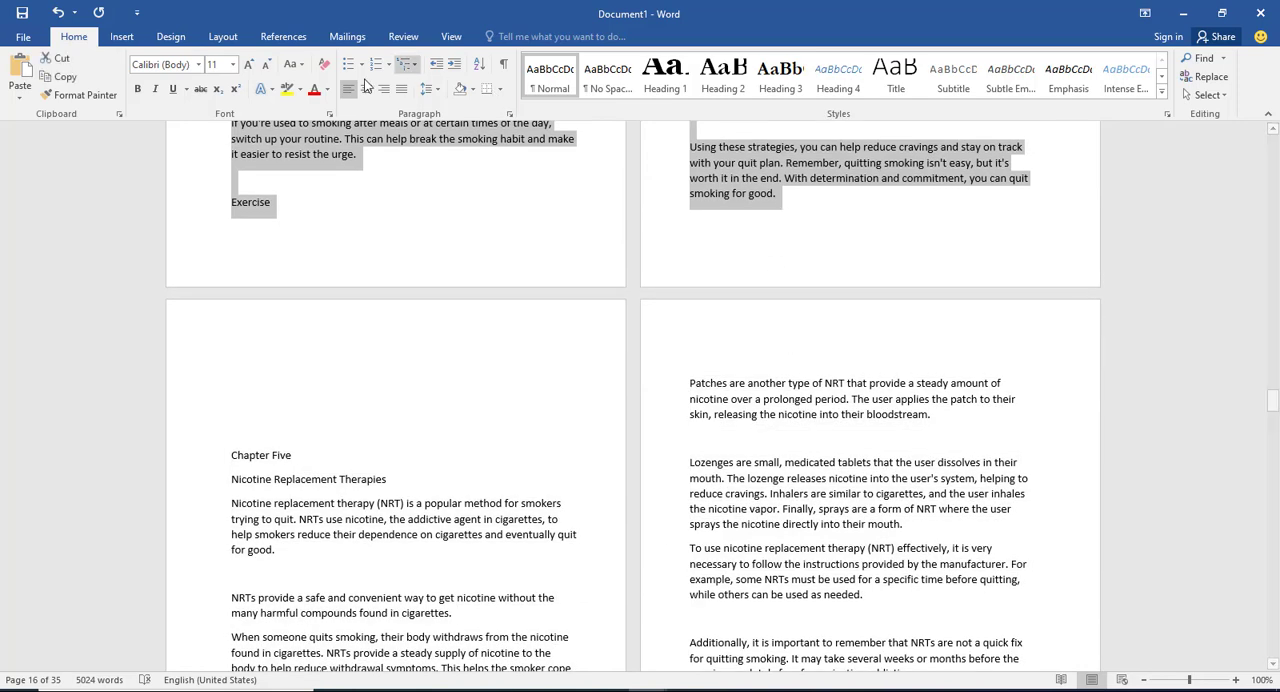
left_click(199, 65)
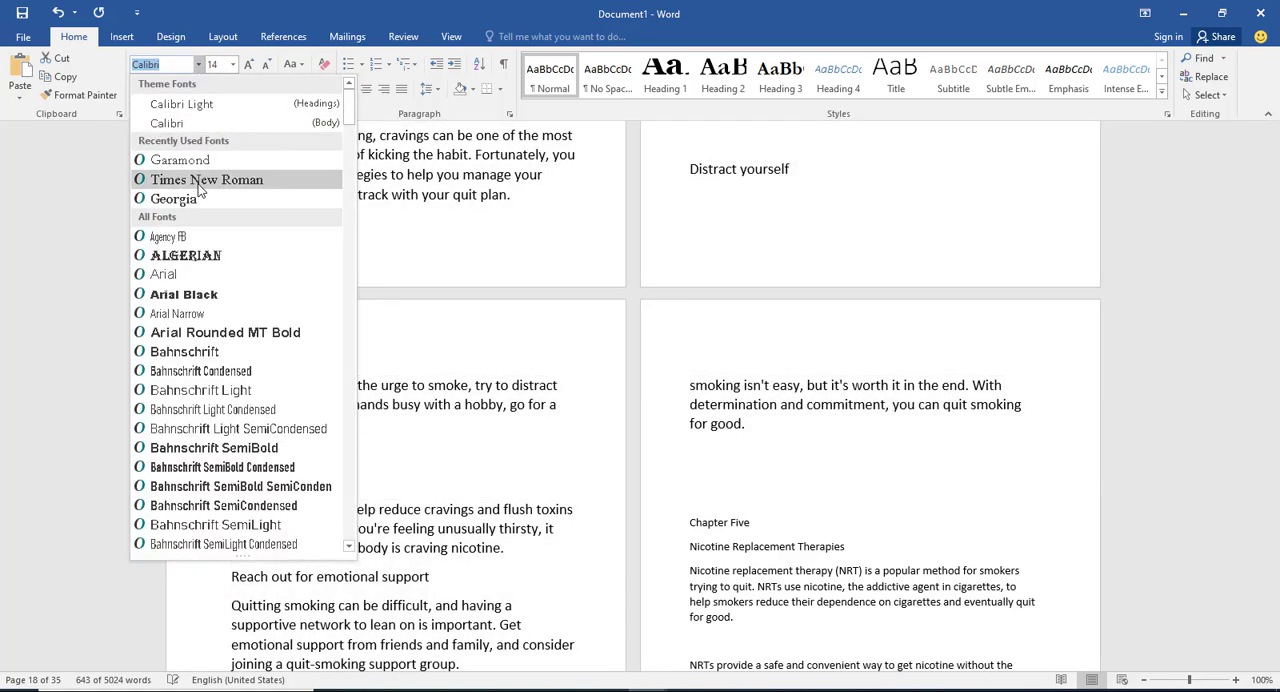
left_click(200, 180)
left_click(402, 89)
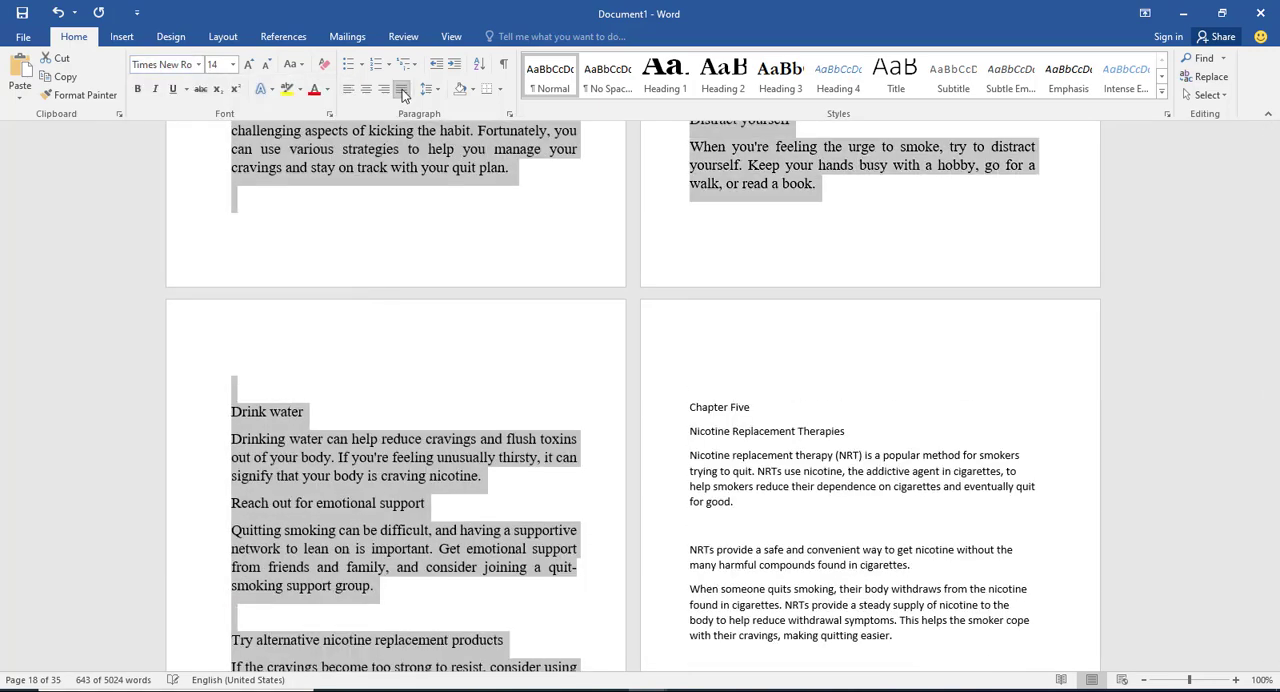
left_click(430, 89)
left_click(459, 148)
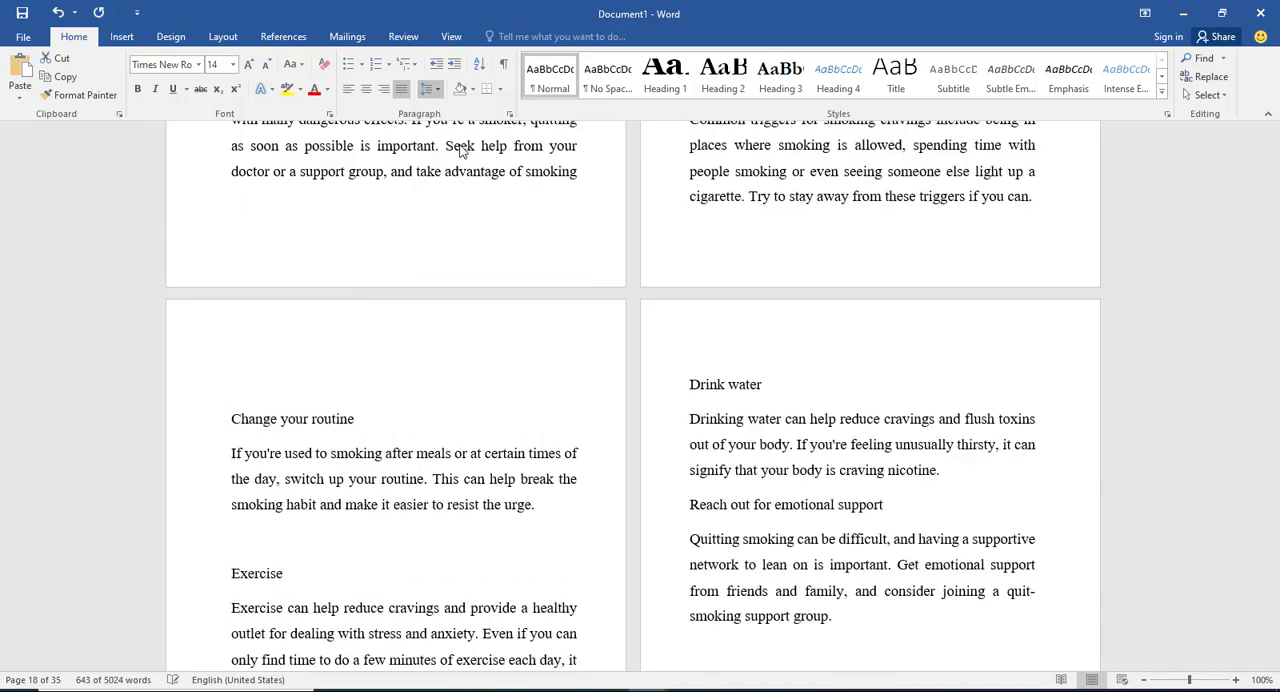
left_click(757, 314)
Step: Review the text formatting and layout of Chapters Three and Four and the chapters that follow
scroll(757, 330, "up", 10)
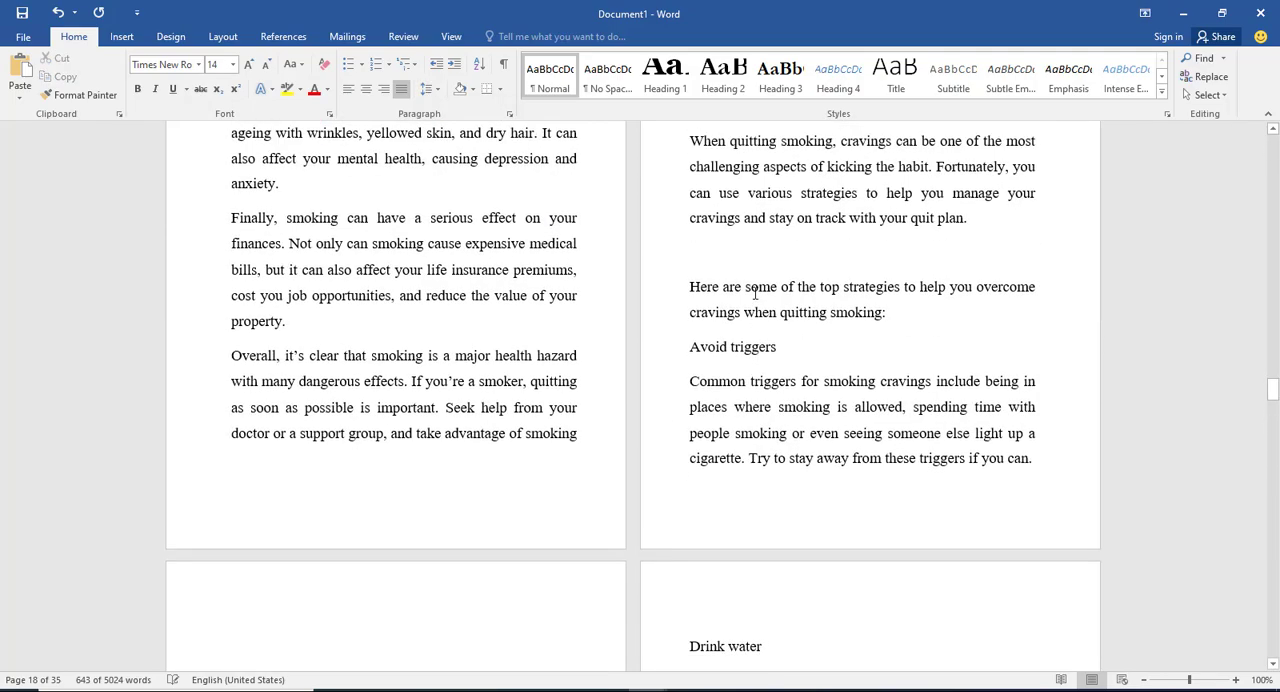
scroll(739, 338, "down", 3)
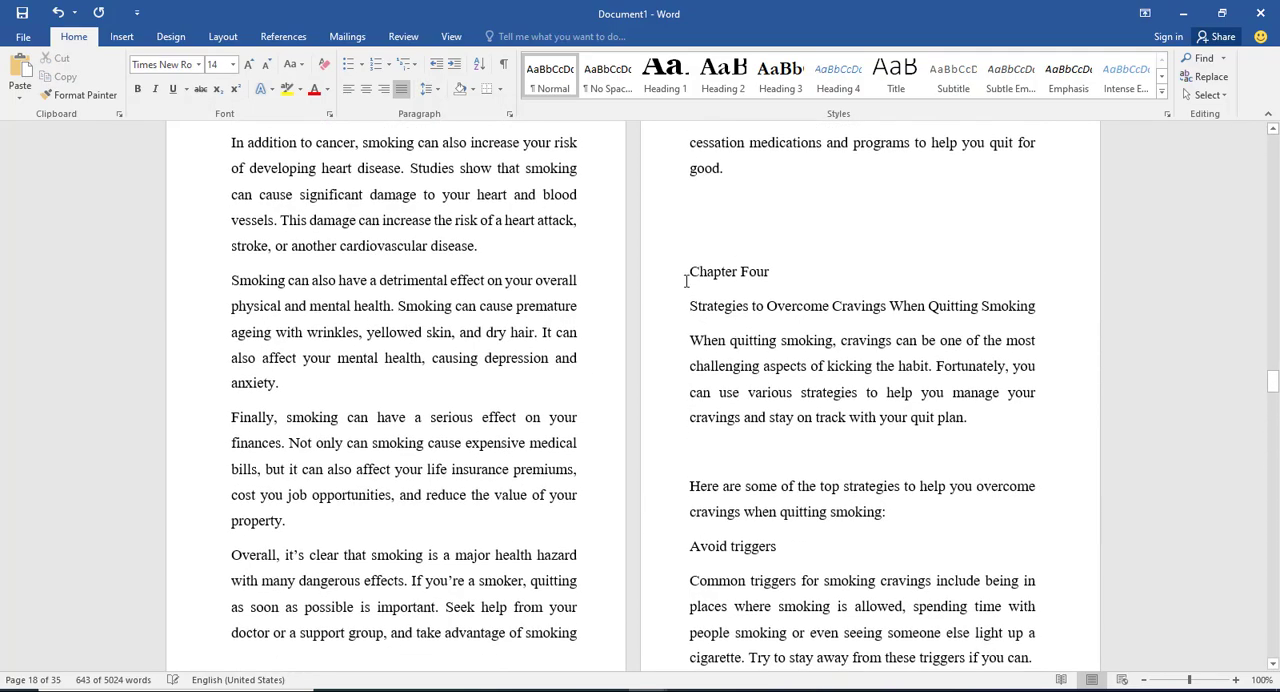
scroll(700, 260, "up", 12)
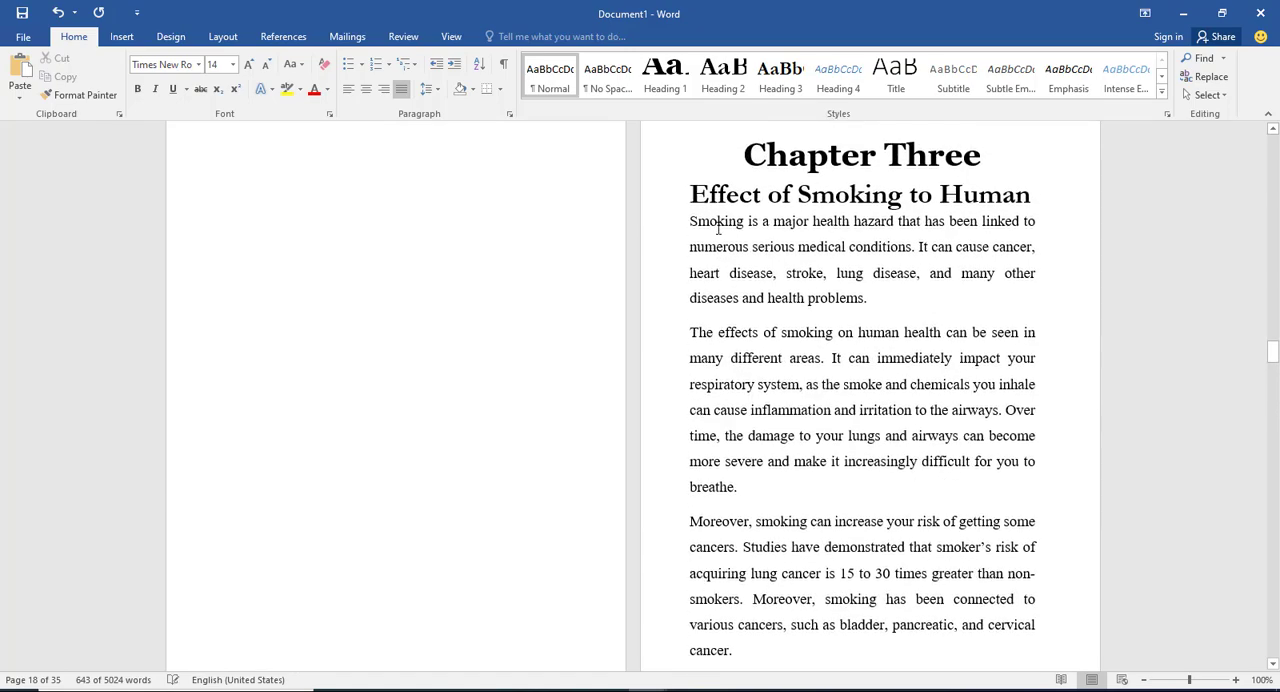
scroll(750, 275, "down", 5)
scroll(755, 282, "down", 9)
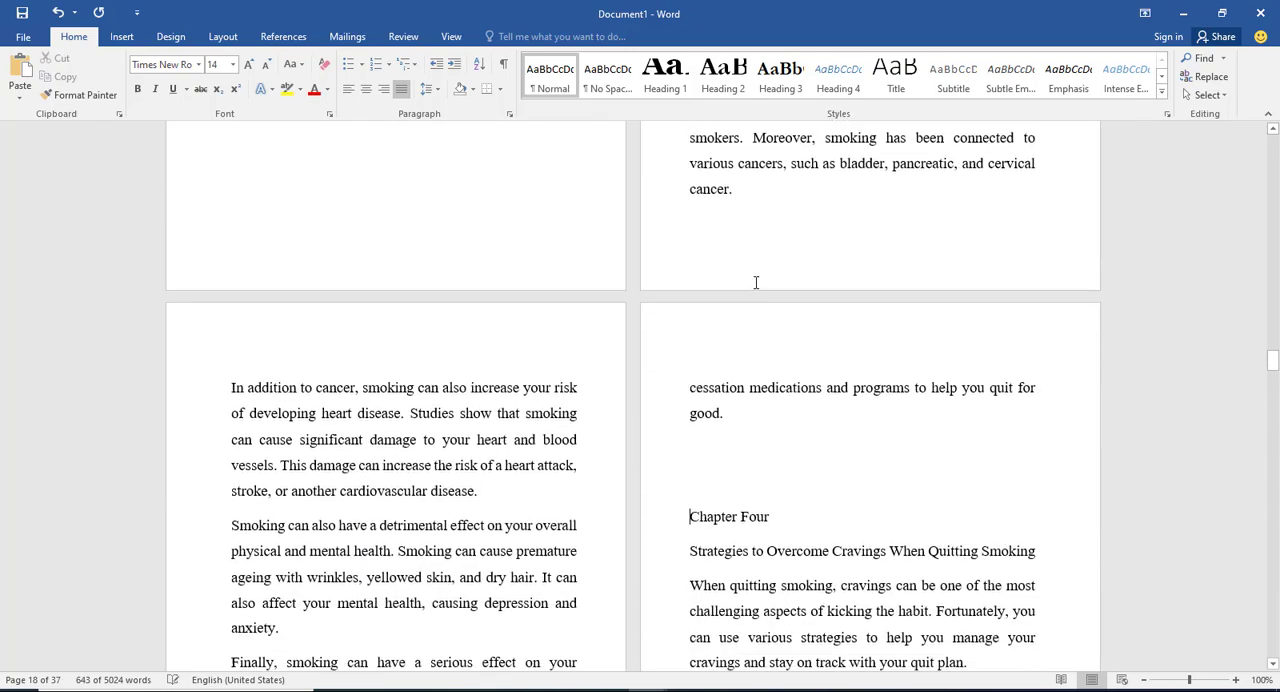
scroll(474, 333, "down", 4)
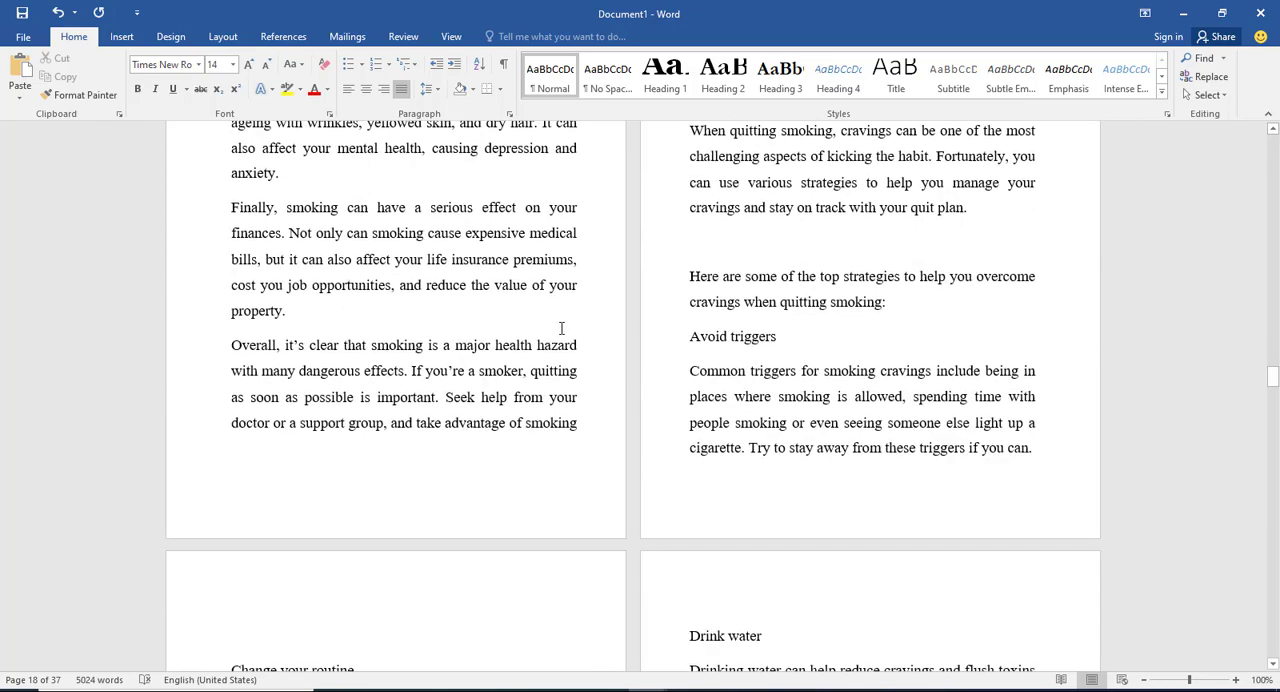
scroll(676, 292, "down", 12)
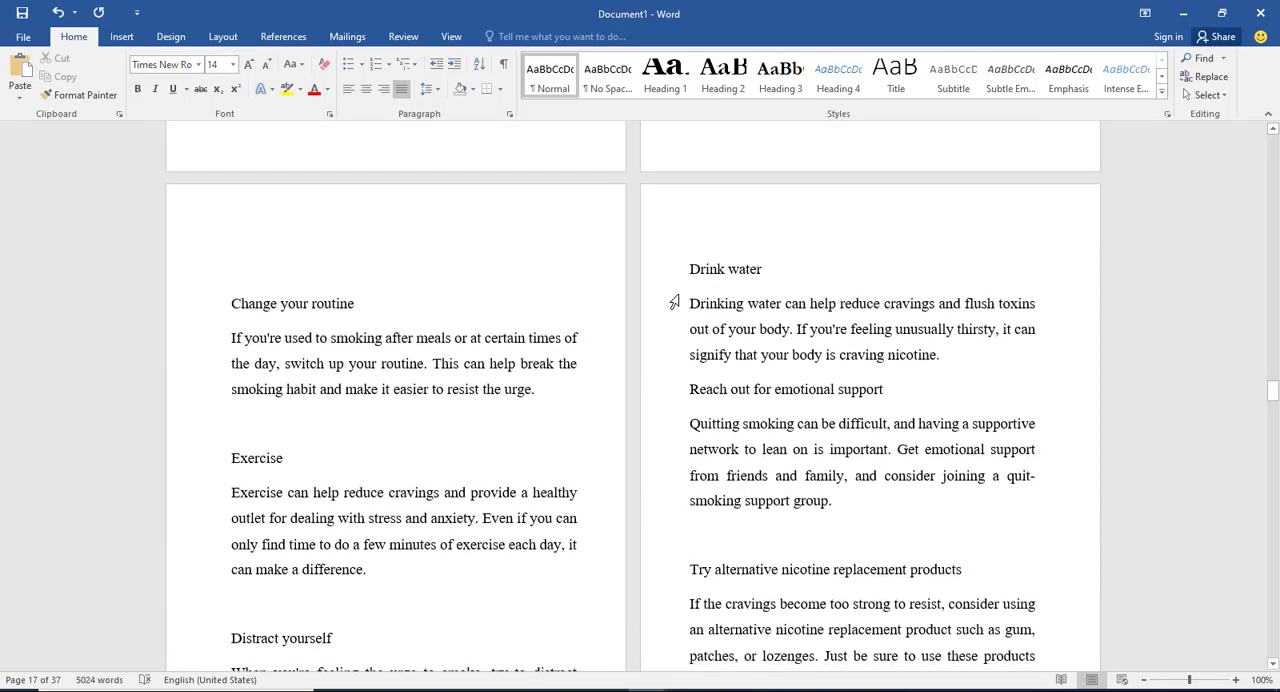
scroll(705, 302, "down", 14)
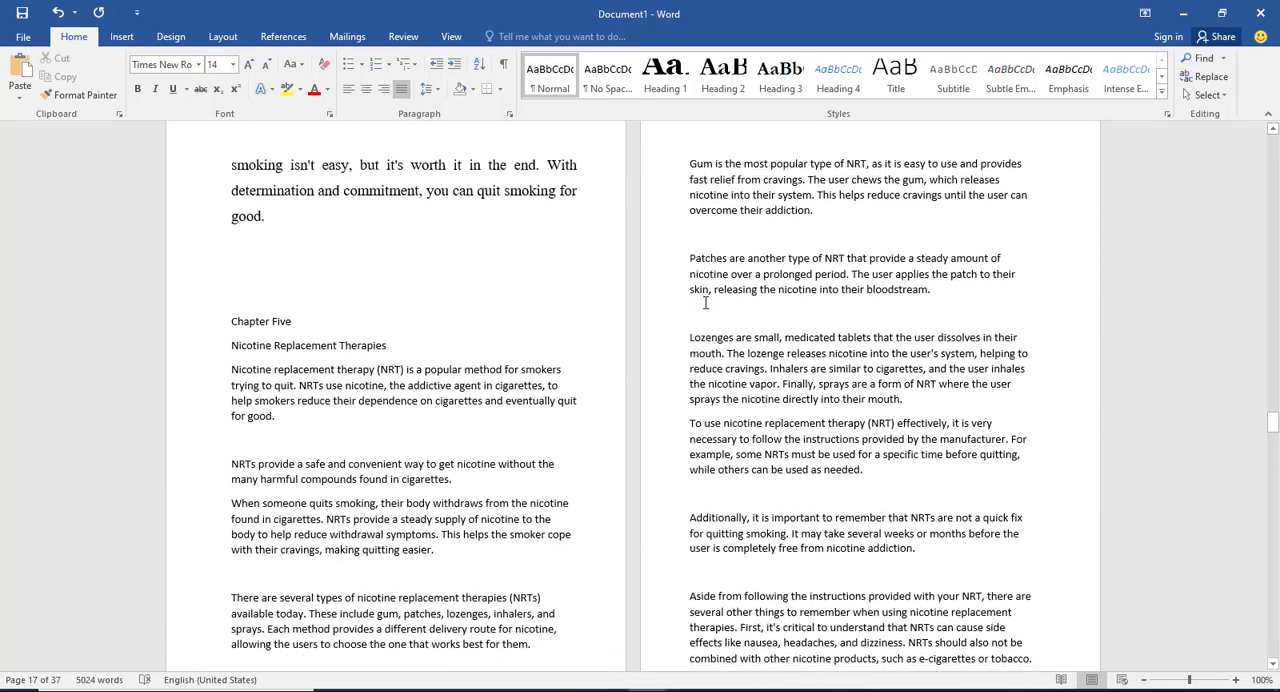
scroll(705, 302, "down", 7)
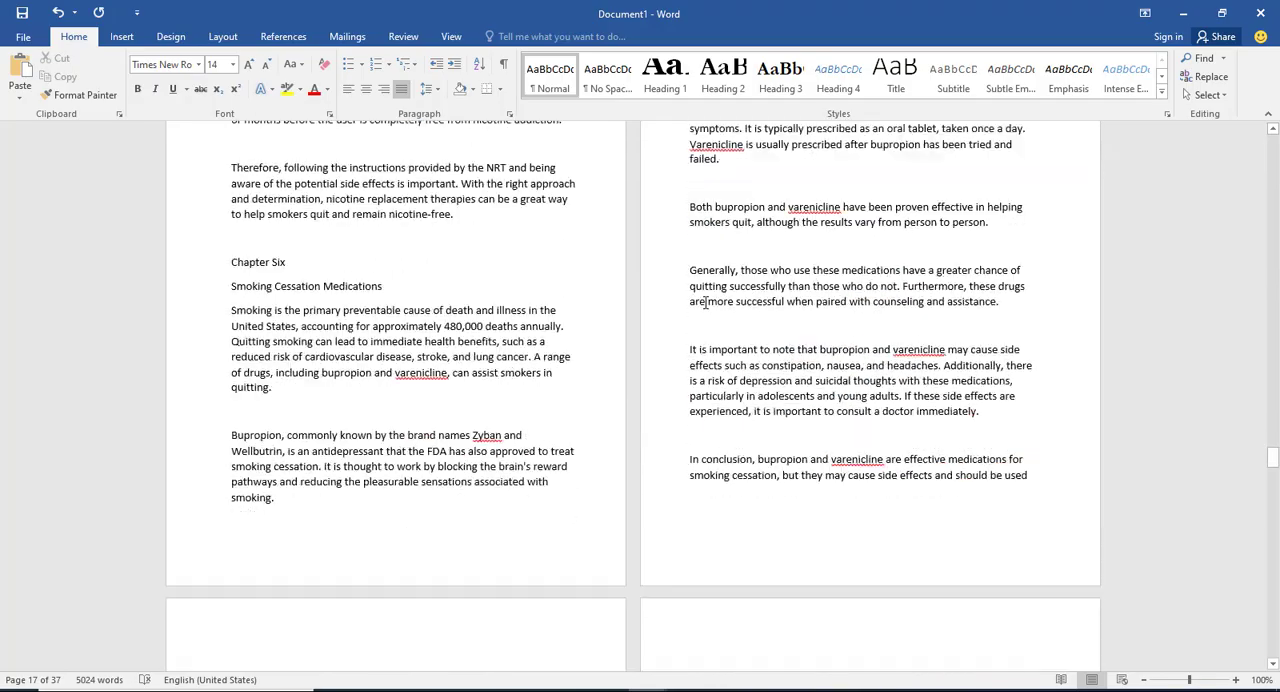
scroll(705, 302, "up", 3)
scroll(705, 302, "up", 8)
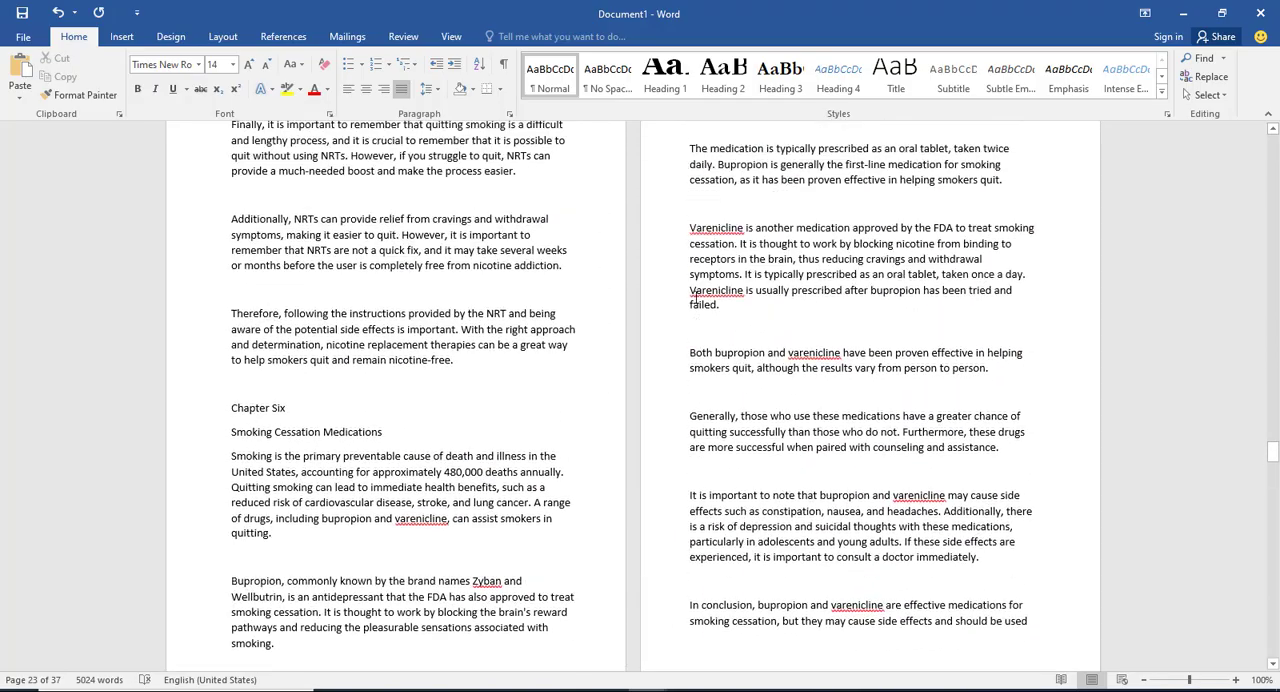
scroll(696, 292, "up", 6)
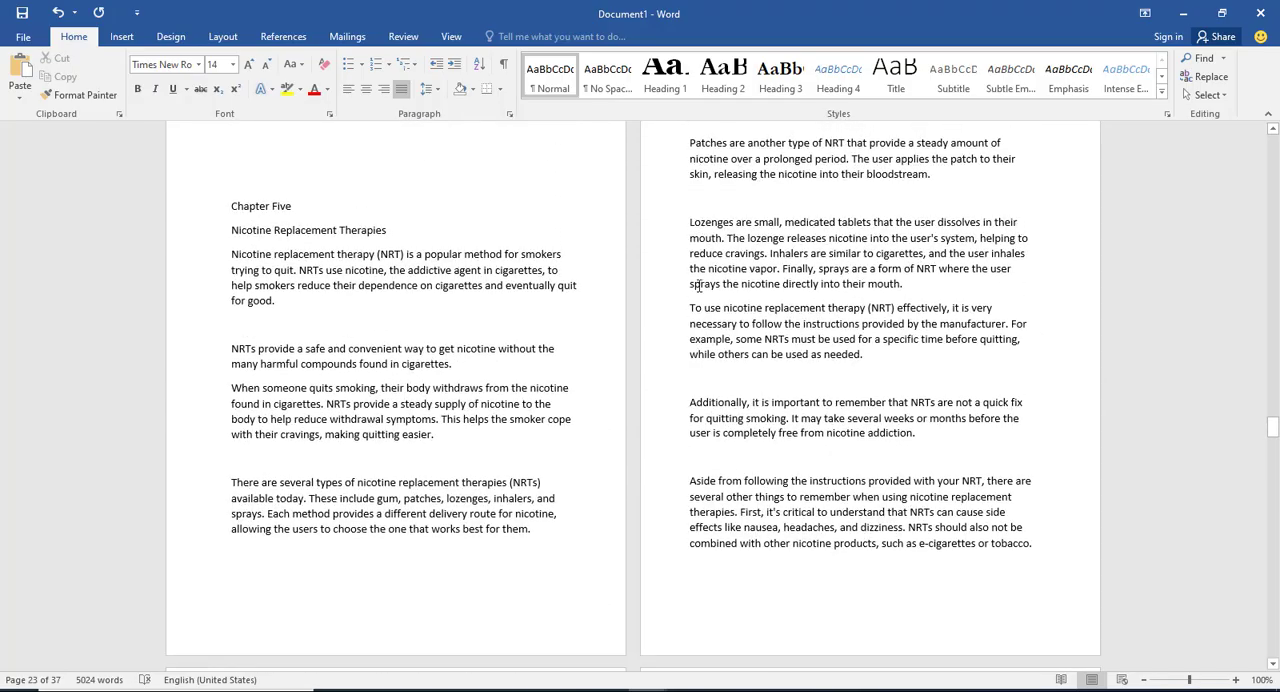
scroll(735, 283, "up", 9)
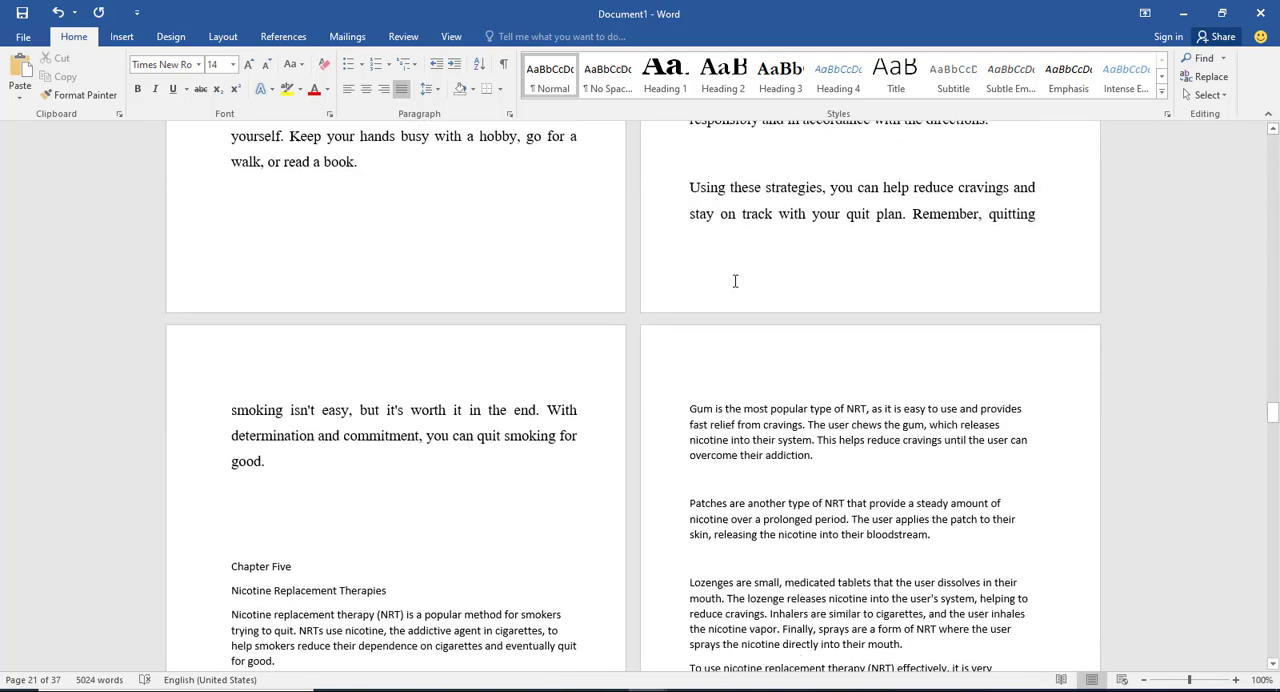
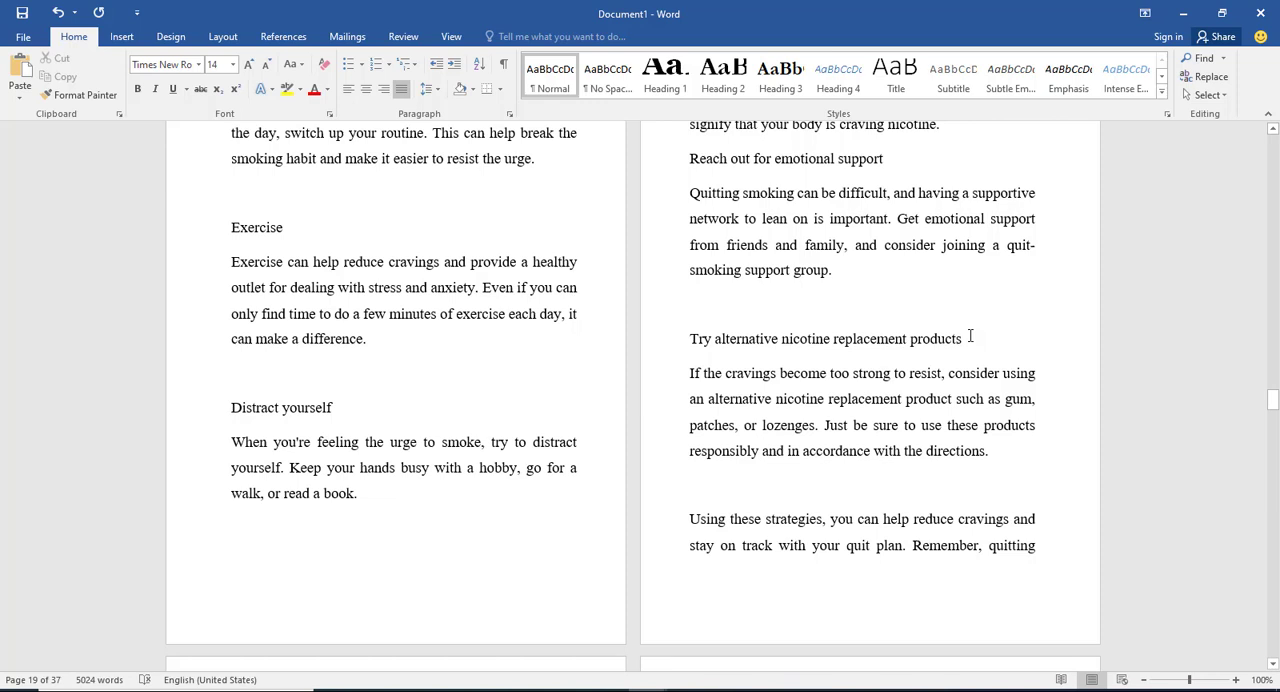
Step: Apply the Heading 4 style to "Try alternative nicotine replacement products" and modify the style to bold, underlined and non-italic
left_click_drag(969, 338, 705, 335)
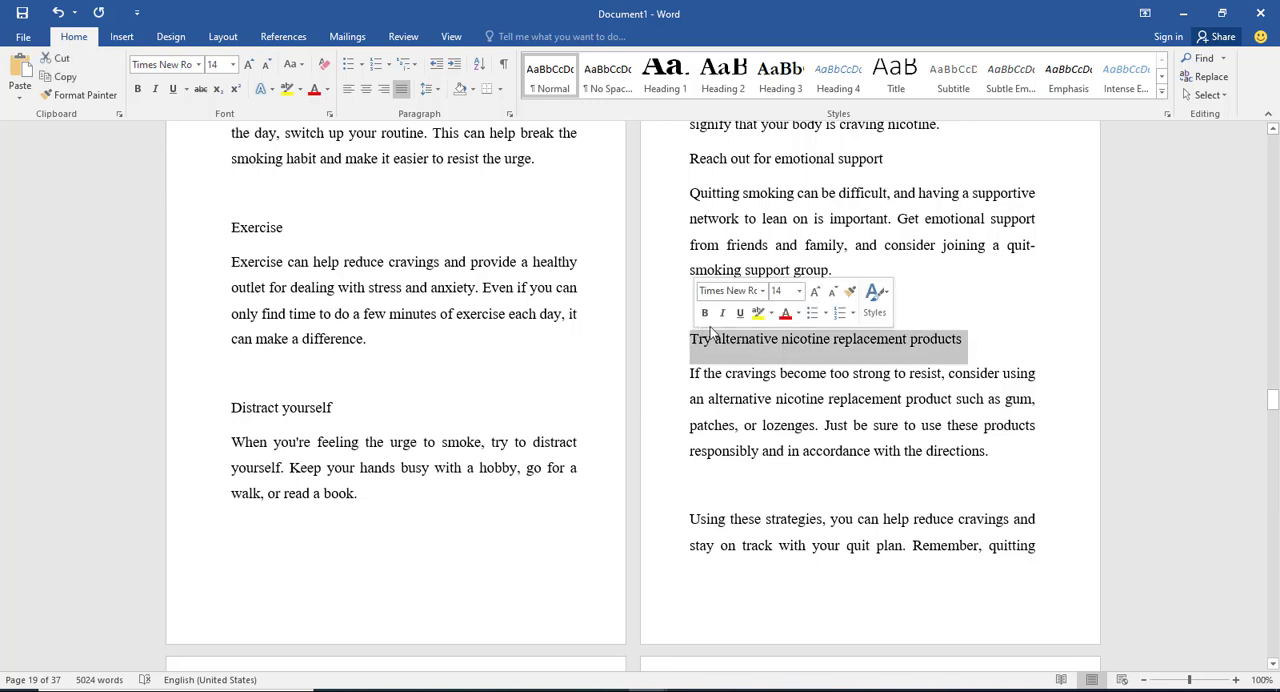
left_click(836, 78)
right_click(836, 78)
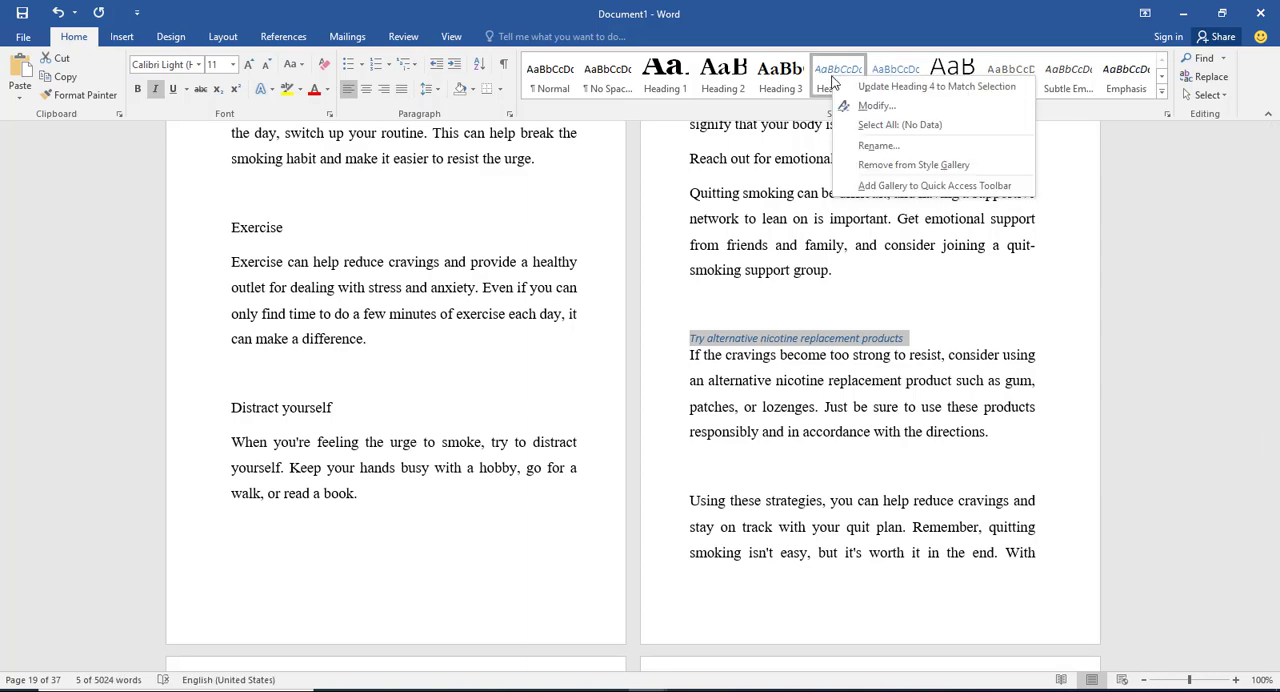
left_click(870, 107)
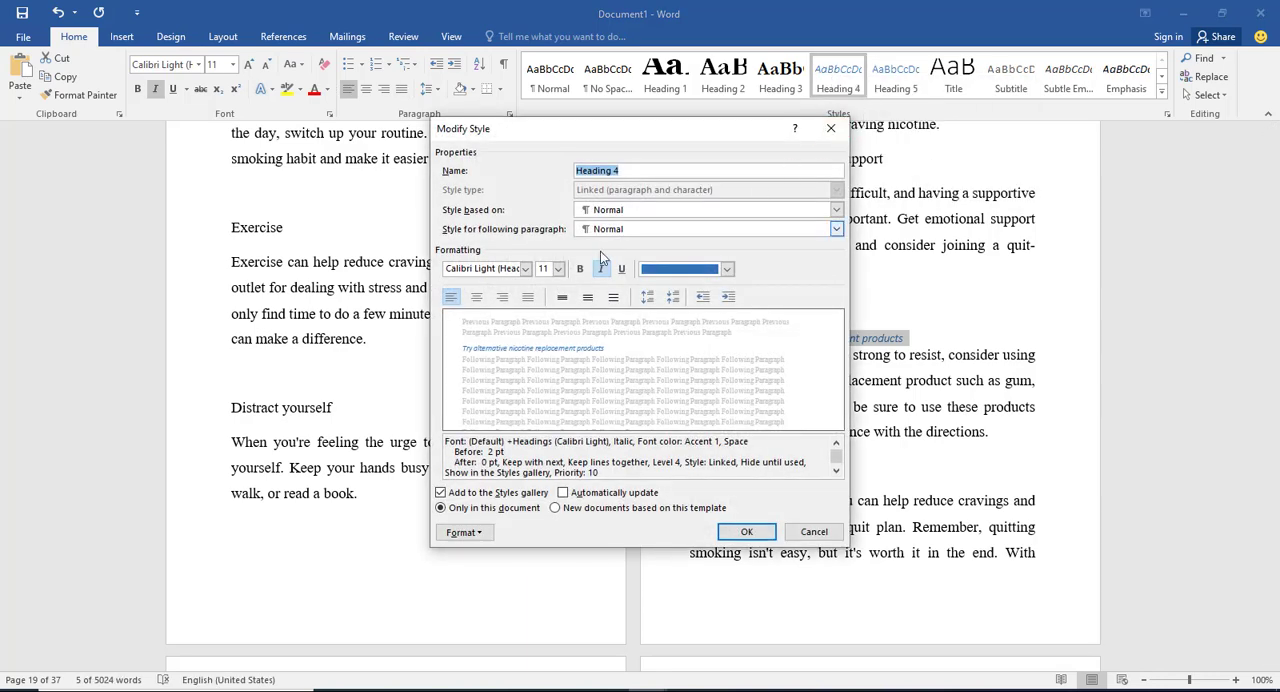
left_click(579, 270)
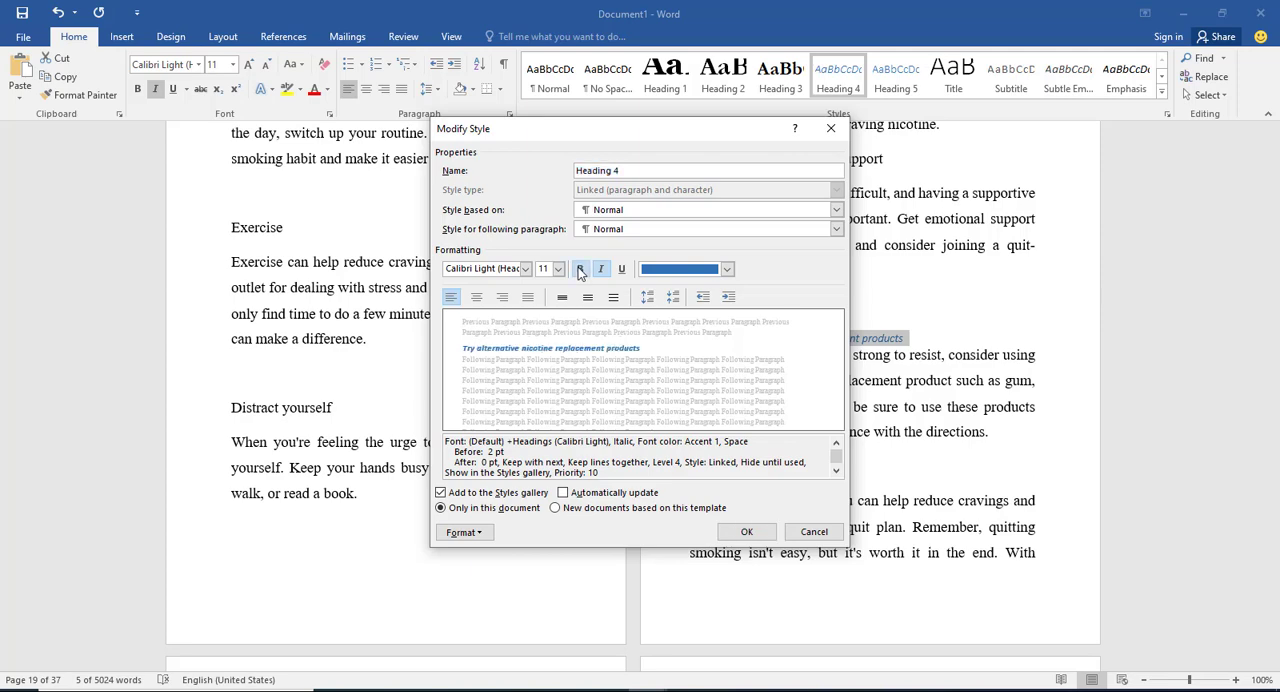
left_click(598, 270)
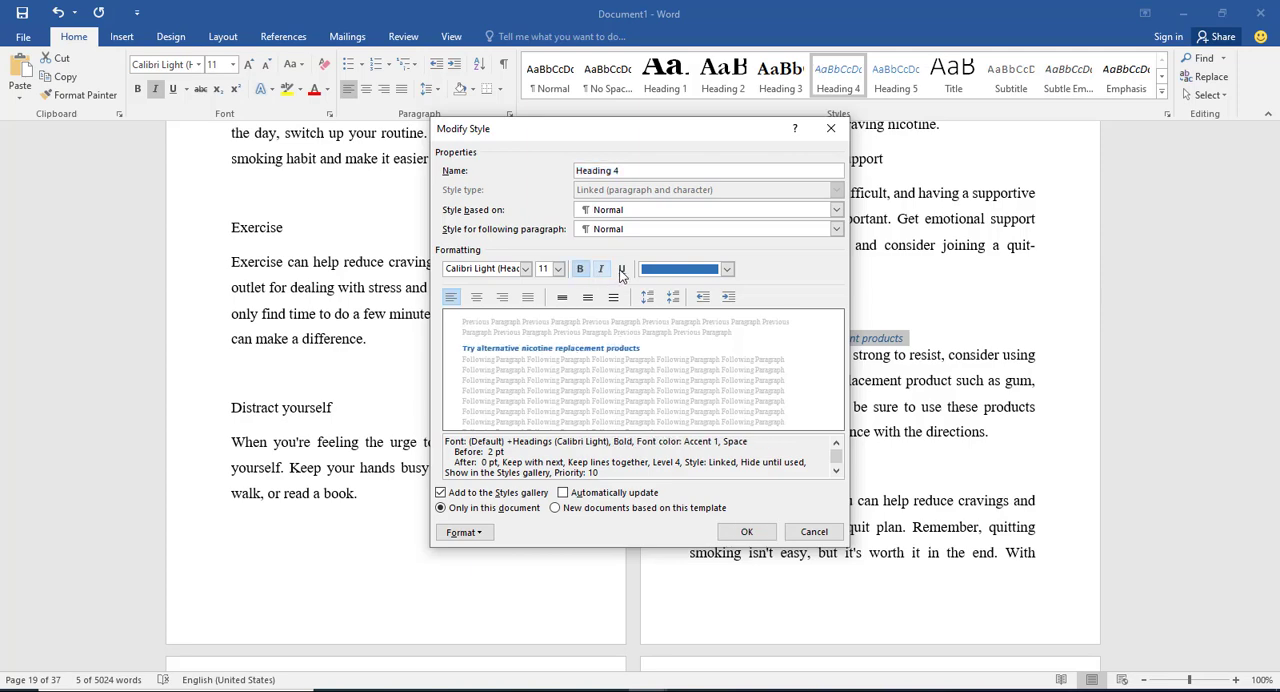
left_click(621, 269)
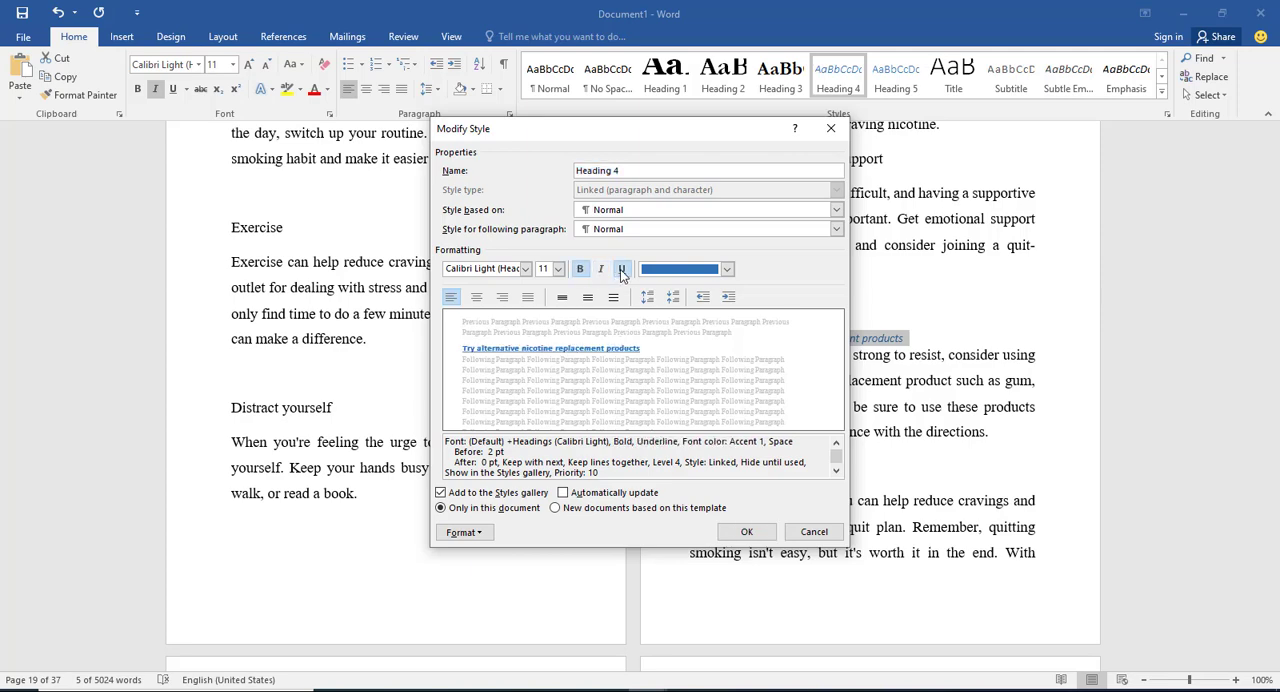
Step: Set the Heading 4 style's font size to 16, with automatic updating and availability in new documents based on this template
left_click(558, 270)
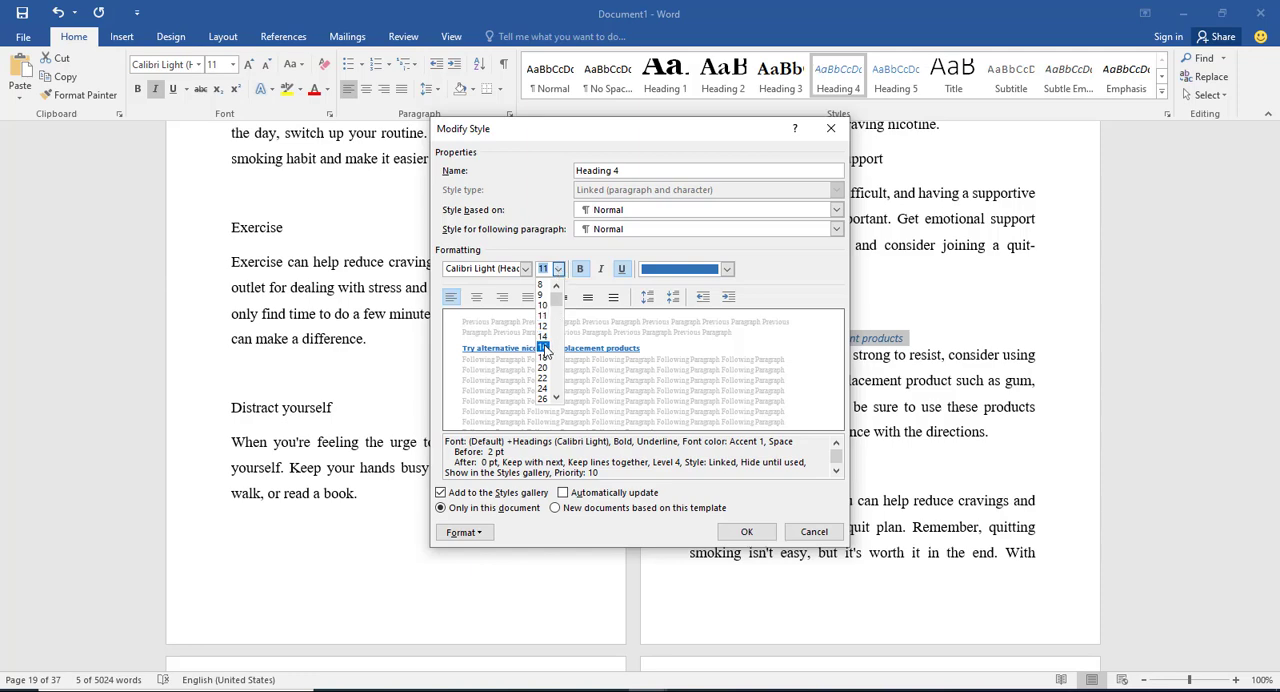
left_click(544, 348)
left_click(526, 269)
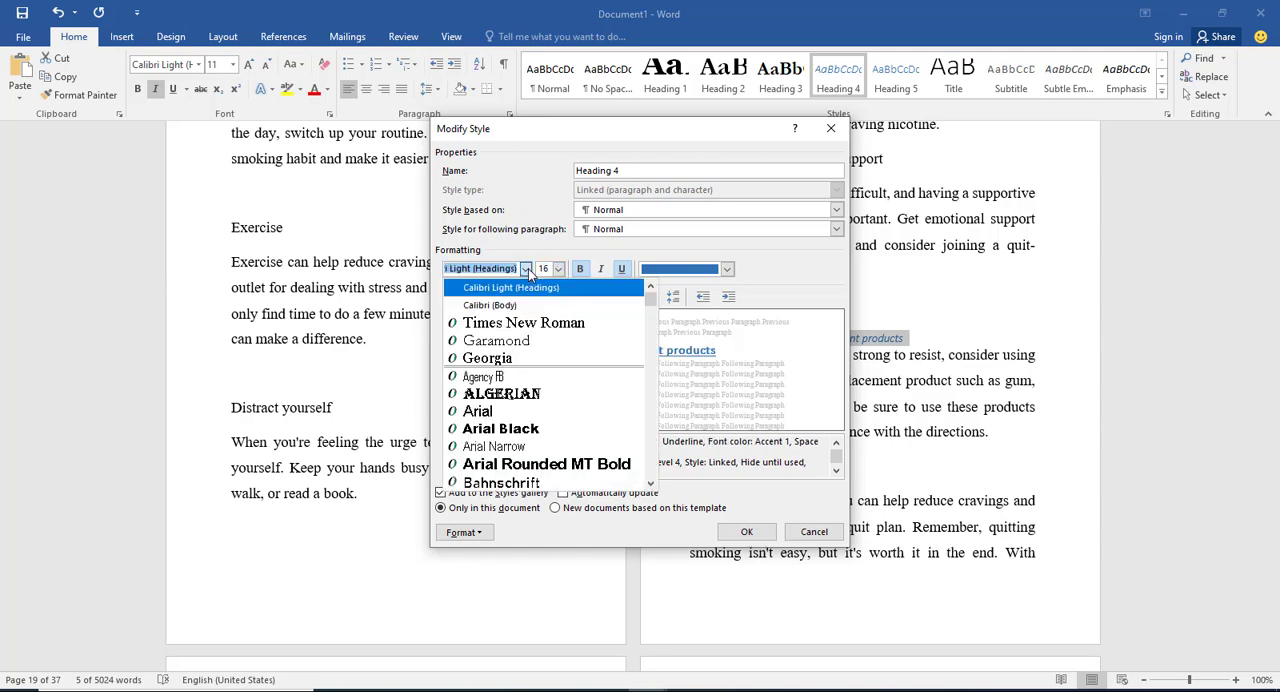
left_click(508, 262)
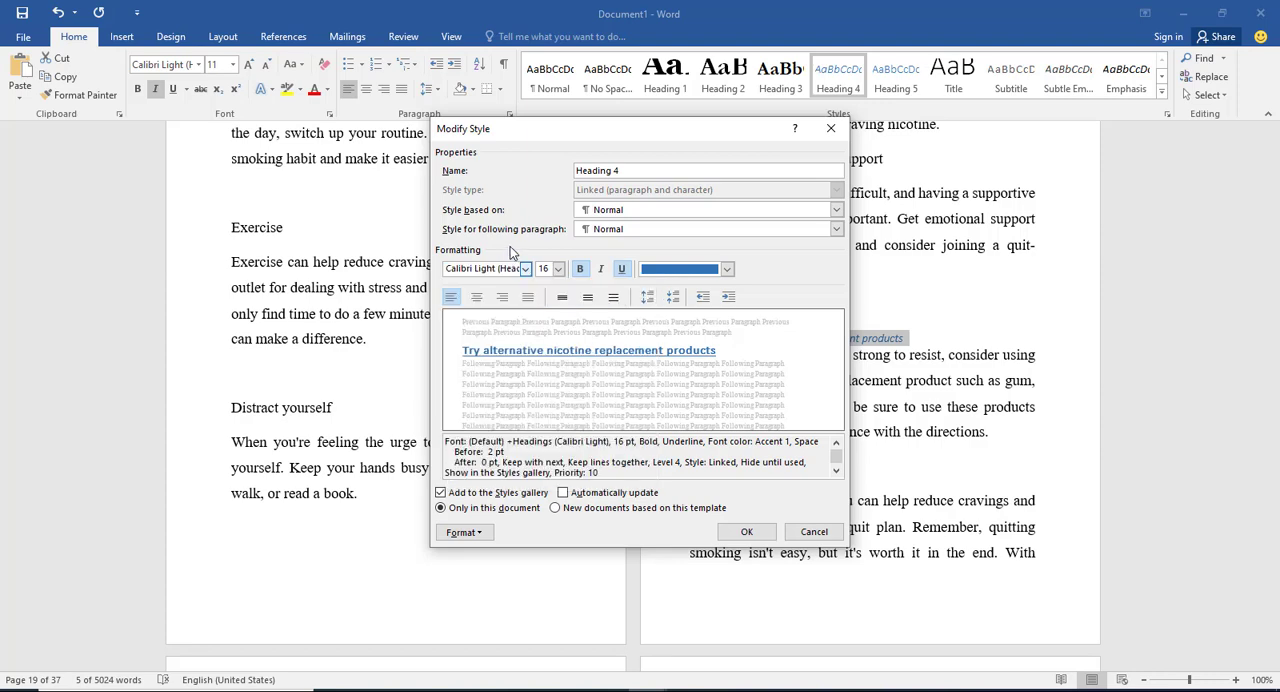
left_click(563, 493)
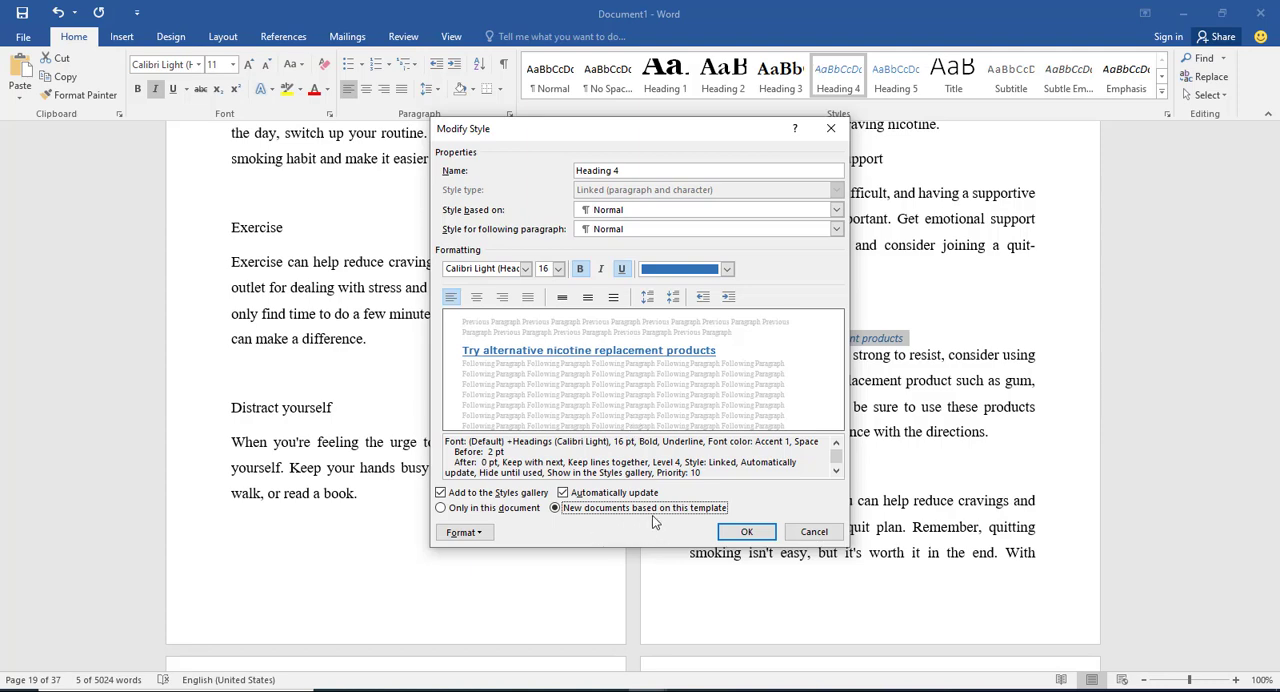
left_click(746, 532)
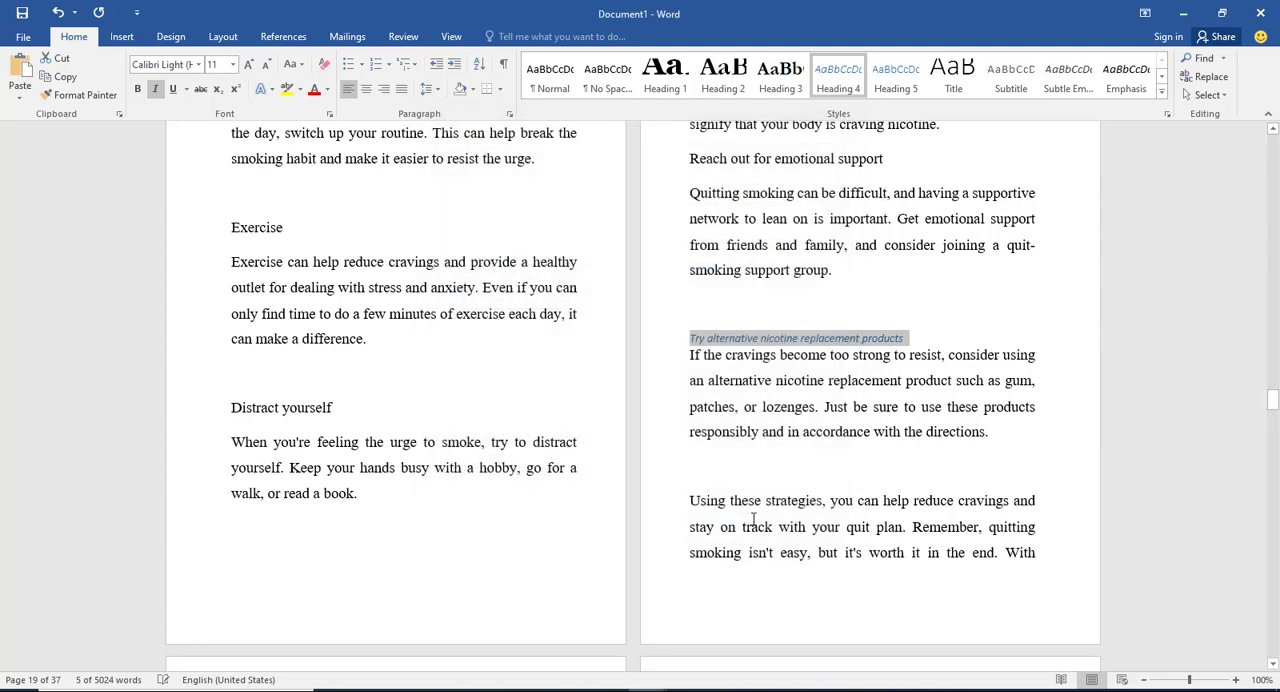
Step: Modify the Heading 4 style's font color to black from the theme colors
right_click(838, 82)
left_click(880, 110)
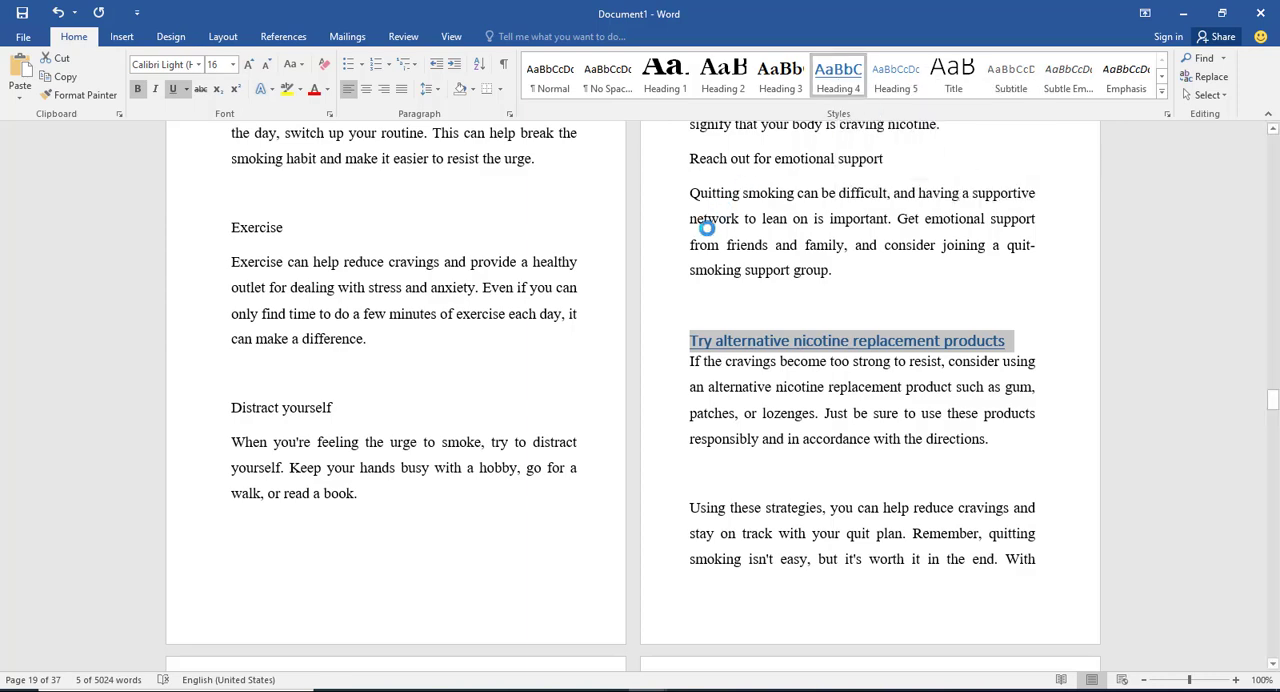
left_click(727, 270)
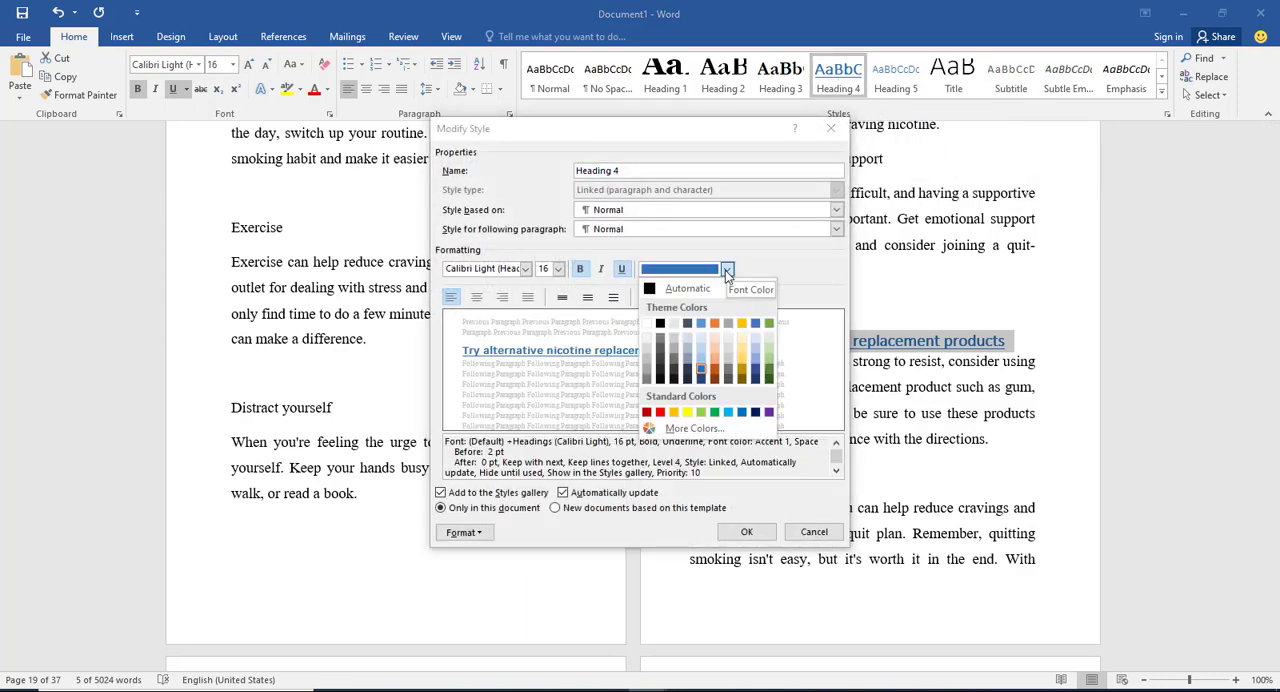
left_click(714, 372)
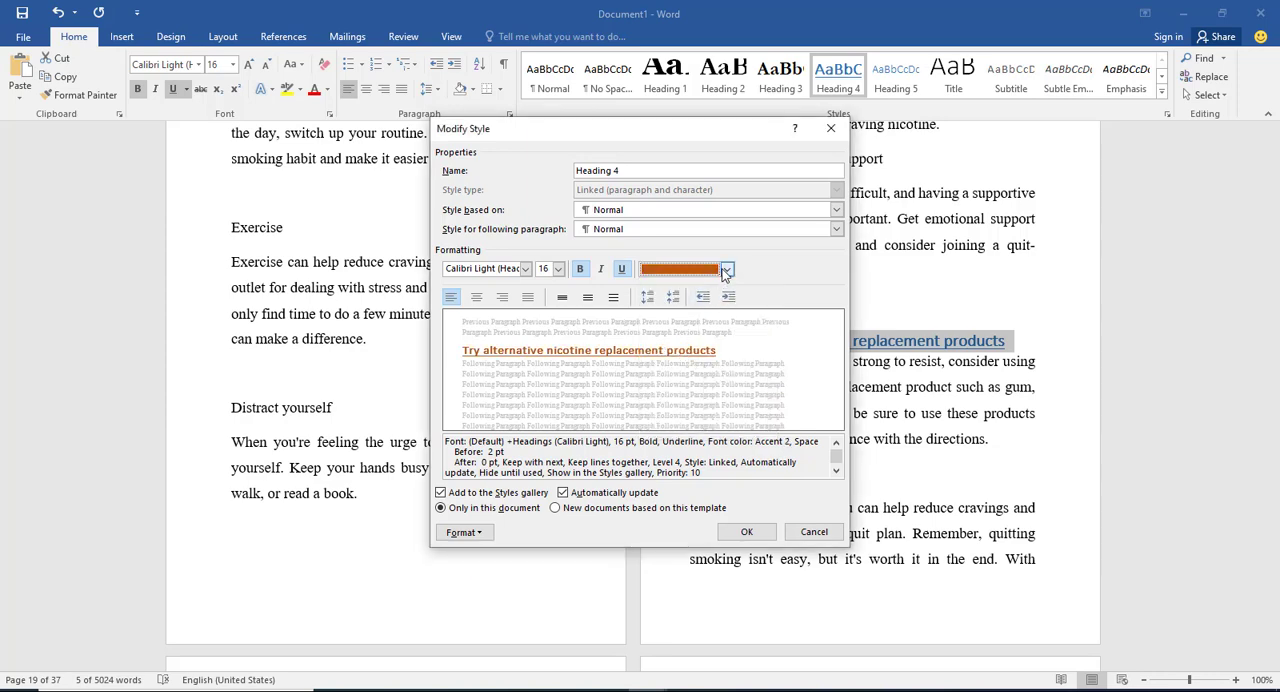
left_click(727, 270)
left_click(657, 324)
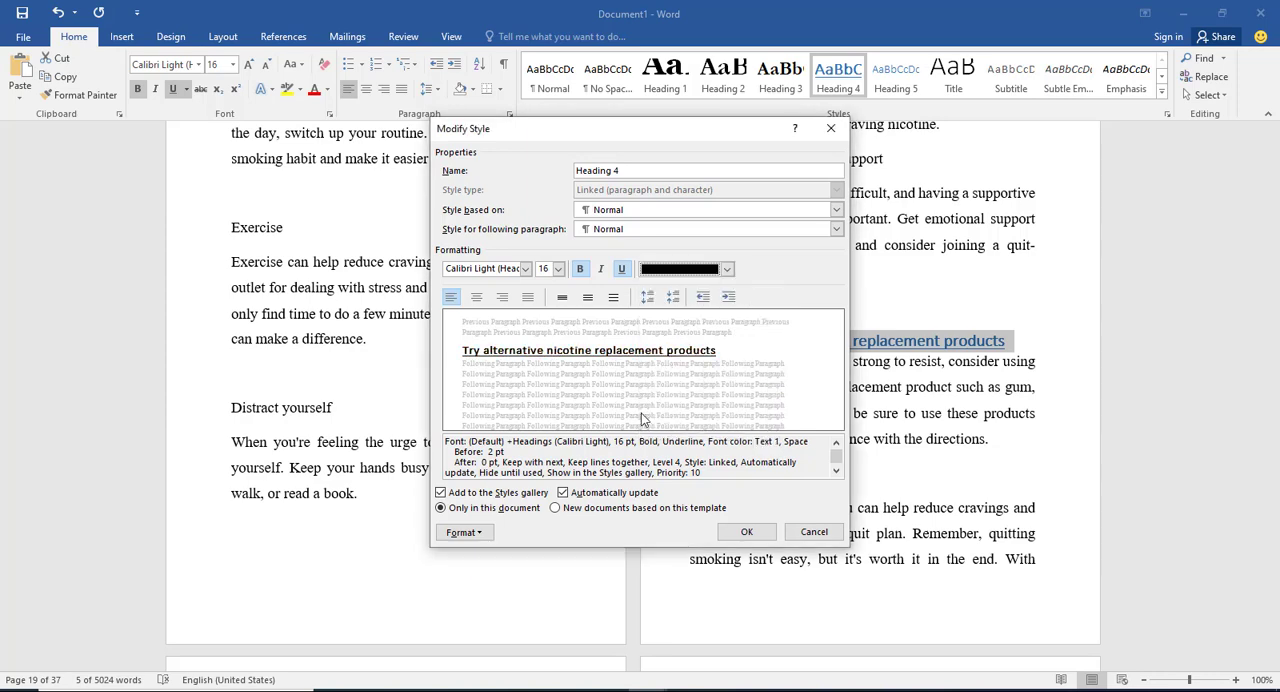
Step: Make the Heading 4 style italic without bold or underline and apply the change to the document
left_click(623, 269)
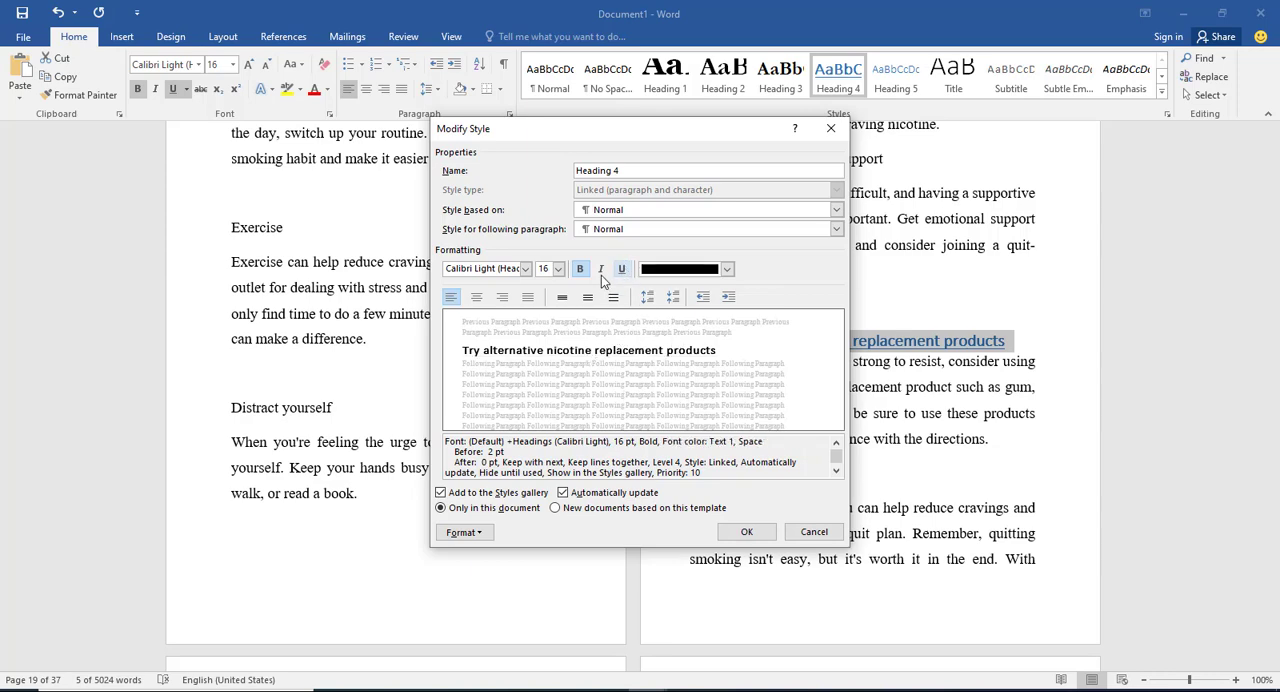
left_click(601, 269)
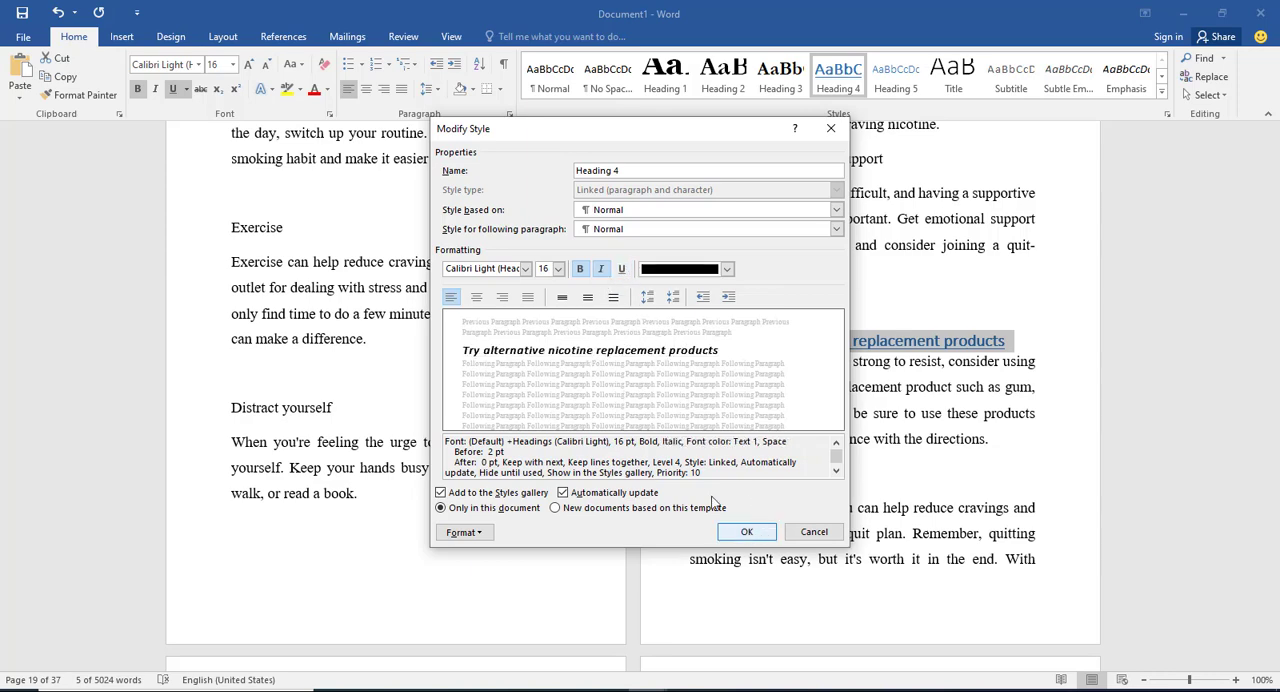
left_click(578, 270)
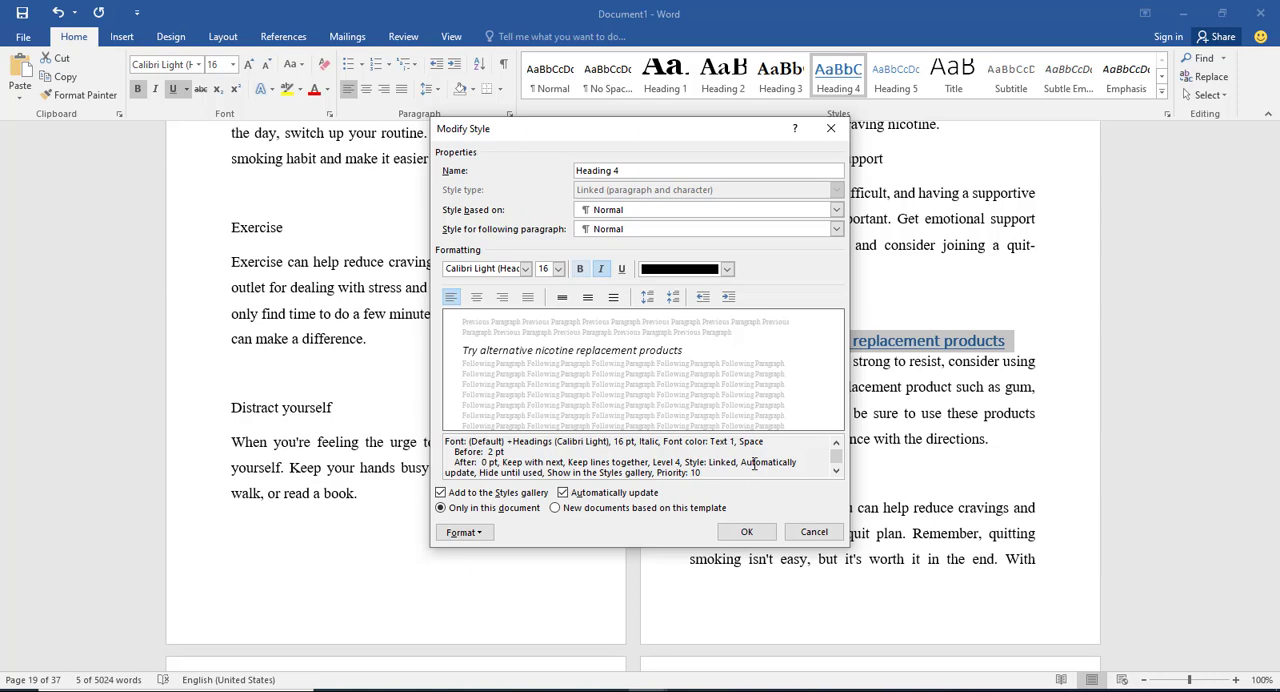
left_click(760, 532)
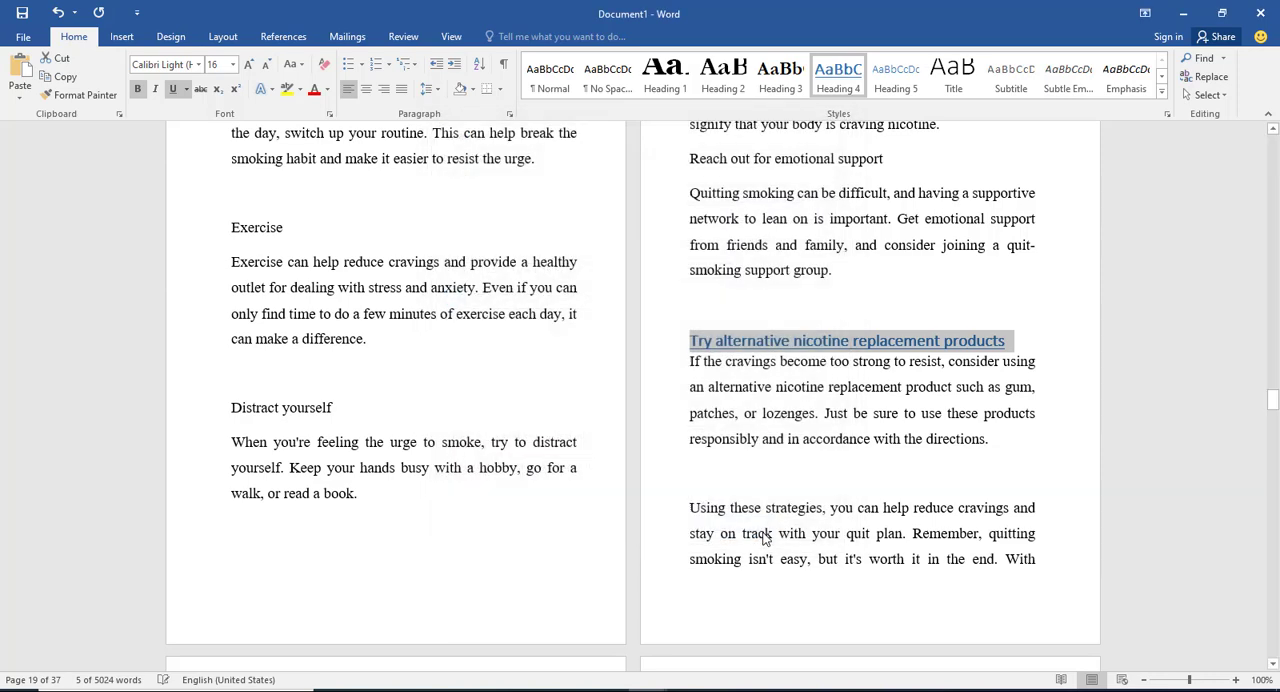
left_click(845, 341)
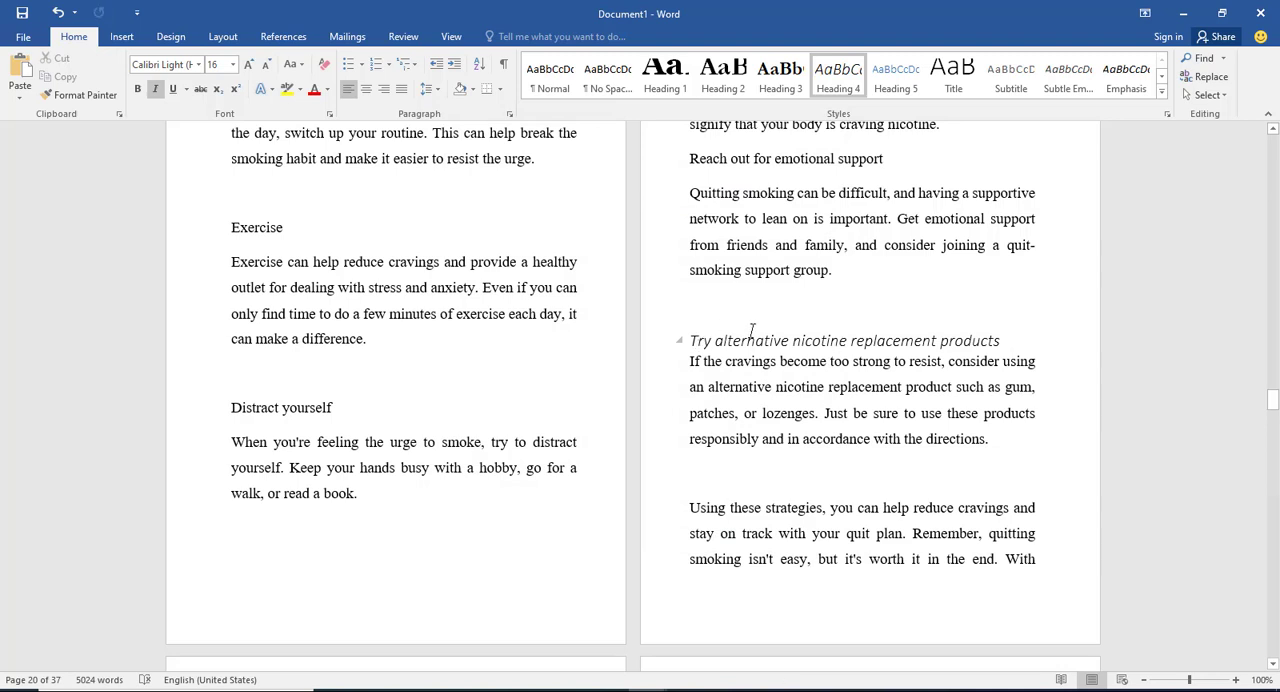
left_click(768, 690)
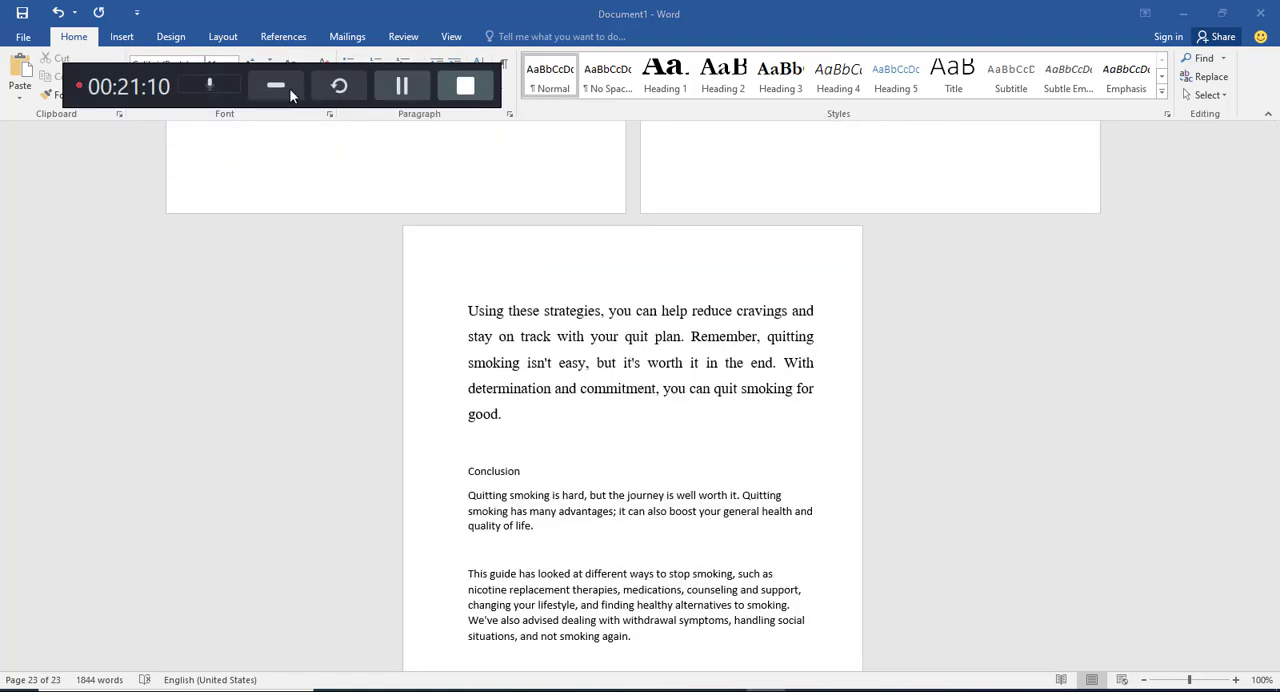
left_click(282, 87)
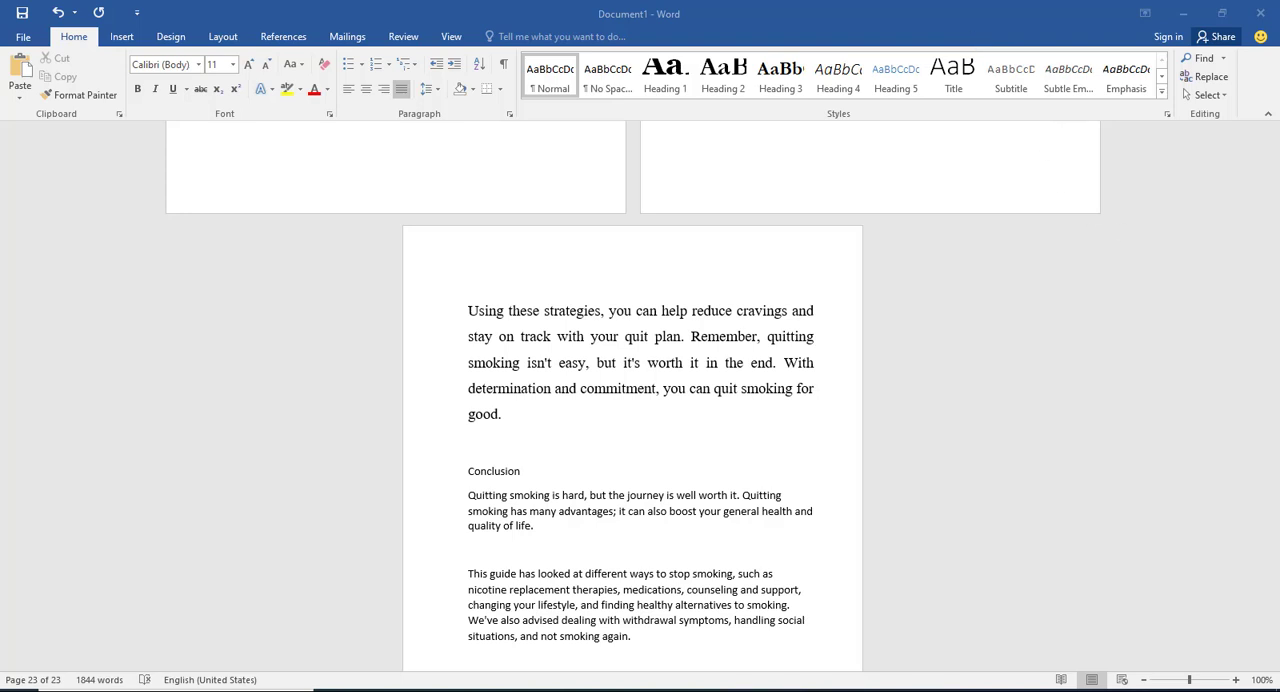
Step: Insert a page break before "Conclusion" and apply the Heading 1 style to that heading
left_click(470, 476)
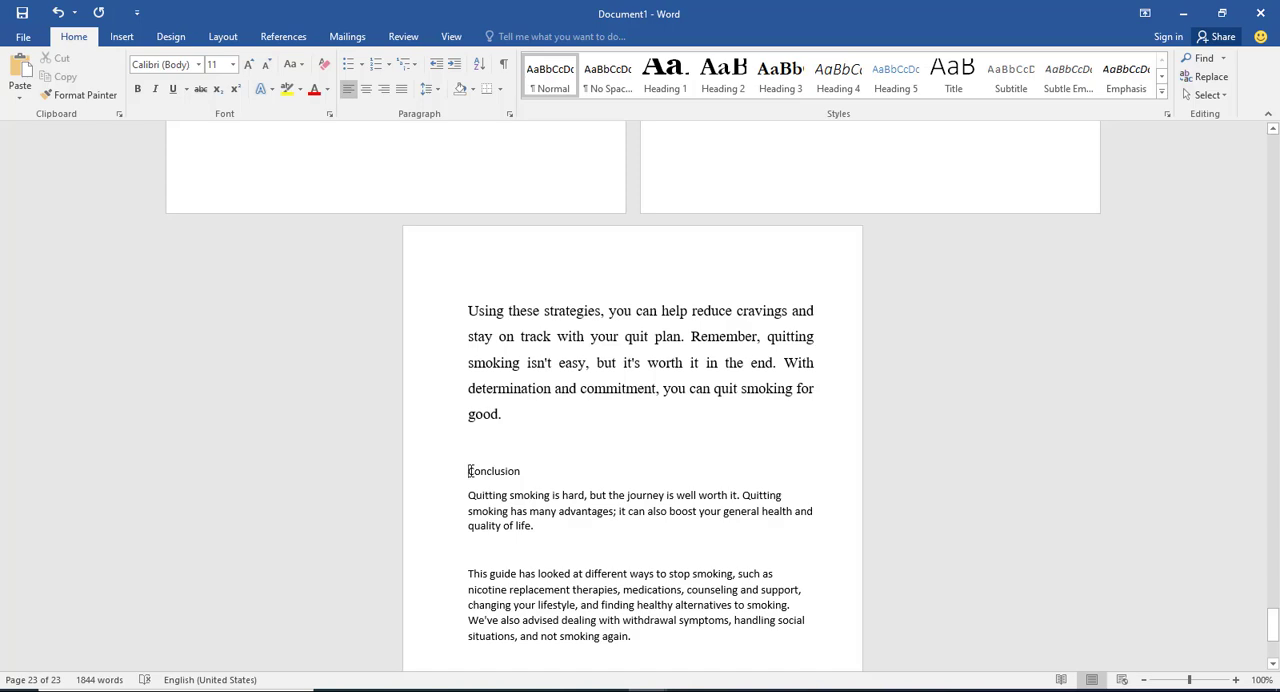
key("ctrl+Return")
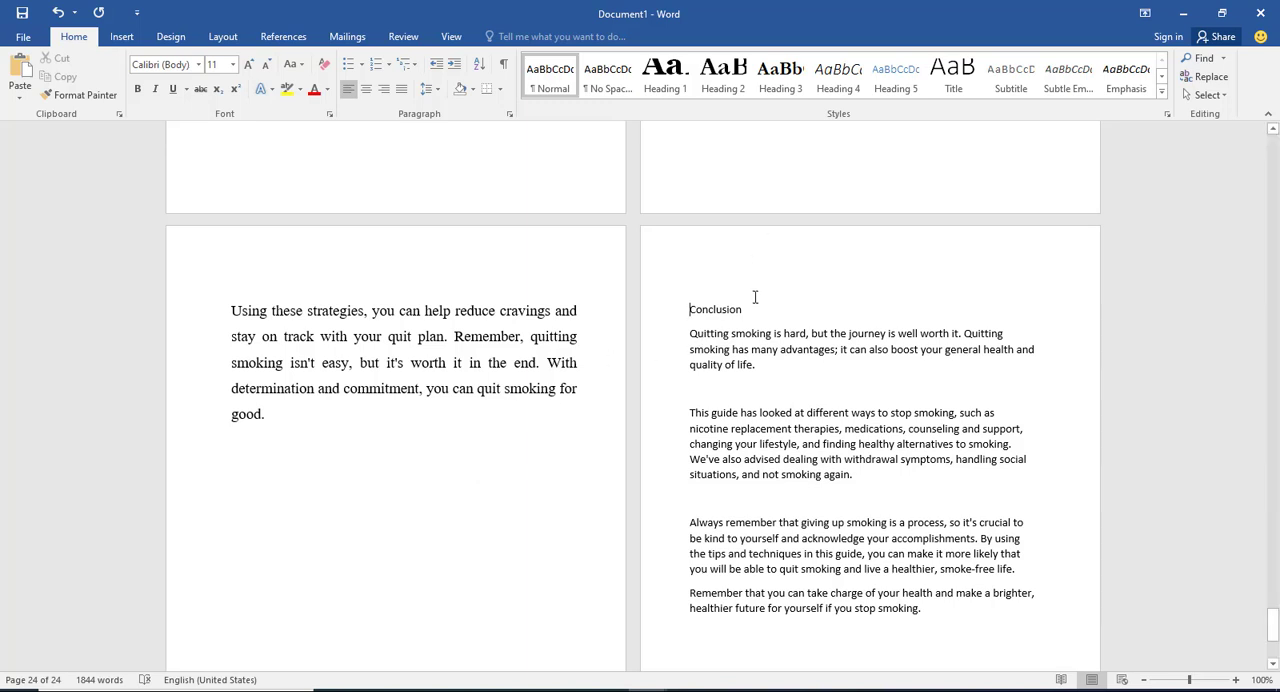
left_click_drag(754, 309, 677, 317)
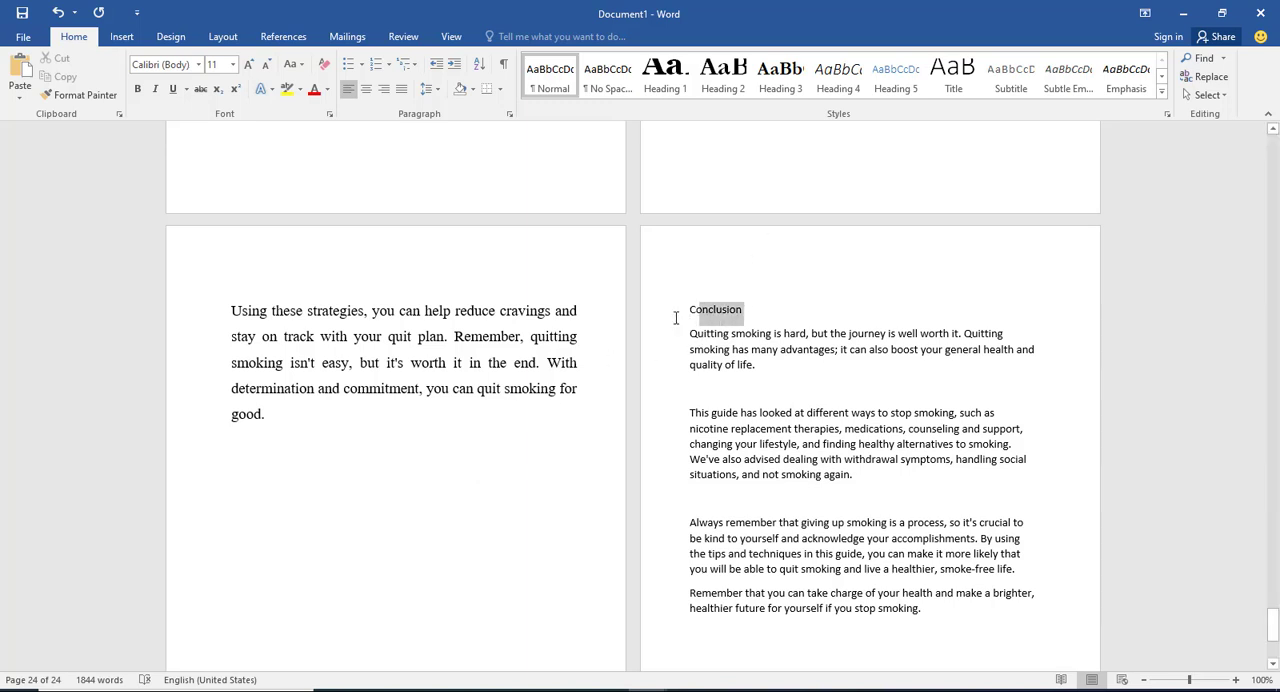
left_click(663, 78)
left_click(820, 474)
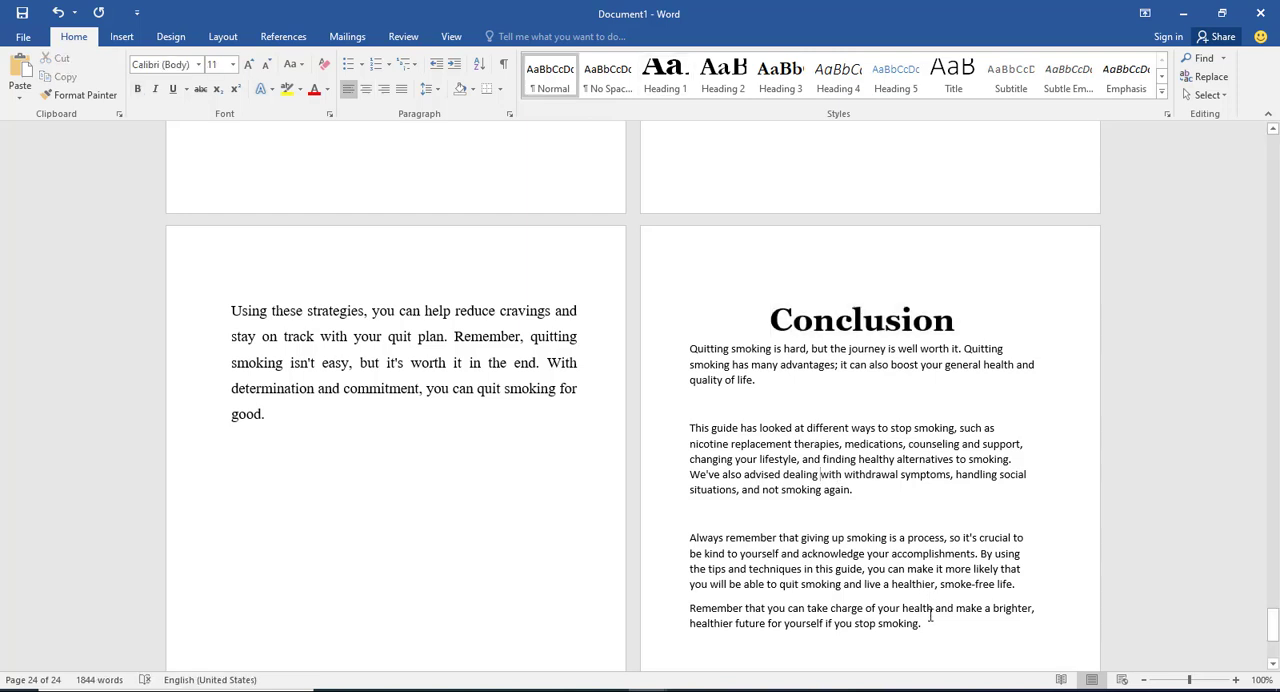
Step: Format all the Conclusion body paragraphs as justified 14-point Times New Roman with wider line spacing
left_click_drag(912, 623, 682, 355)
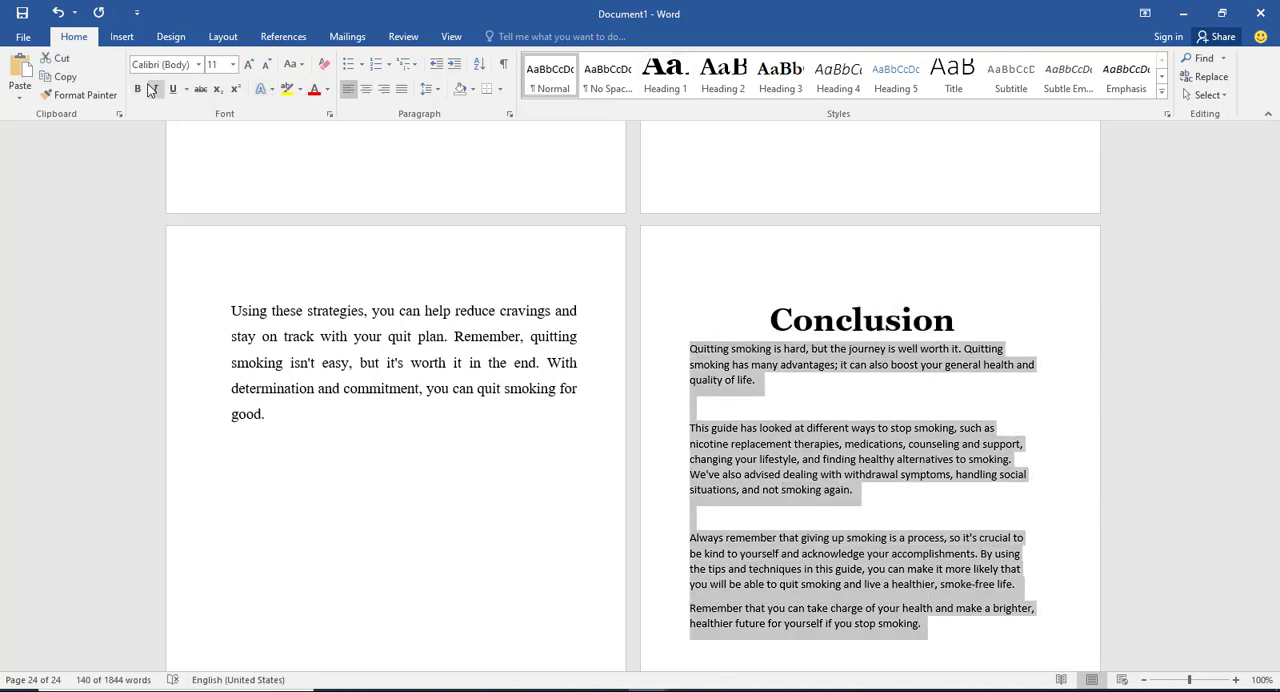
left_click(199, 65)
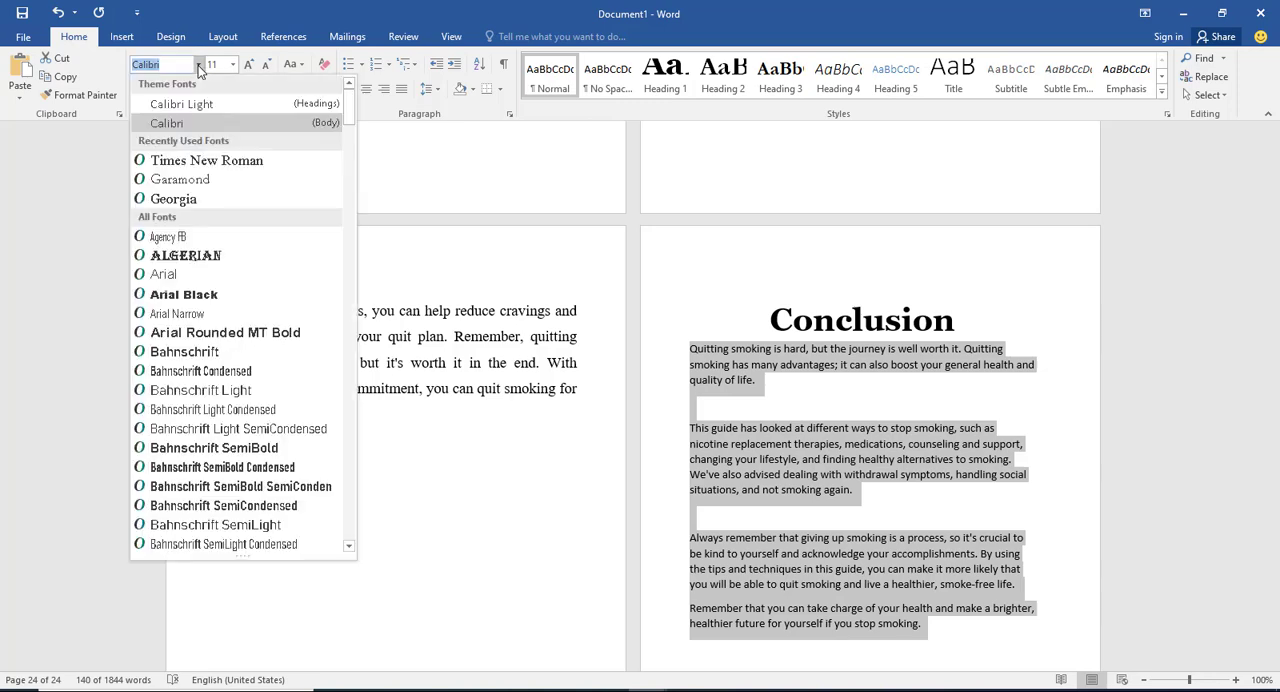
left_click(185, 161)
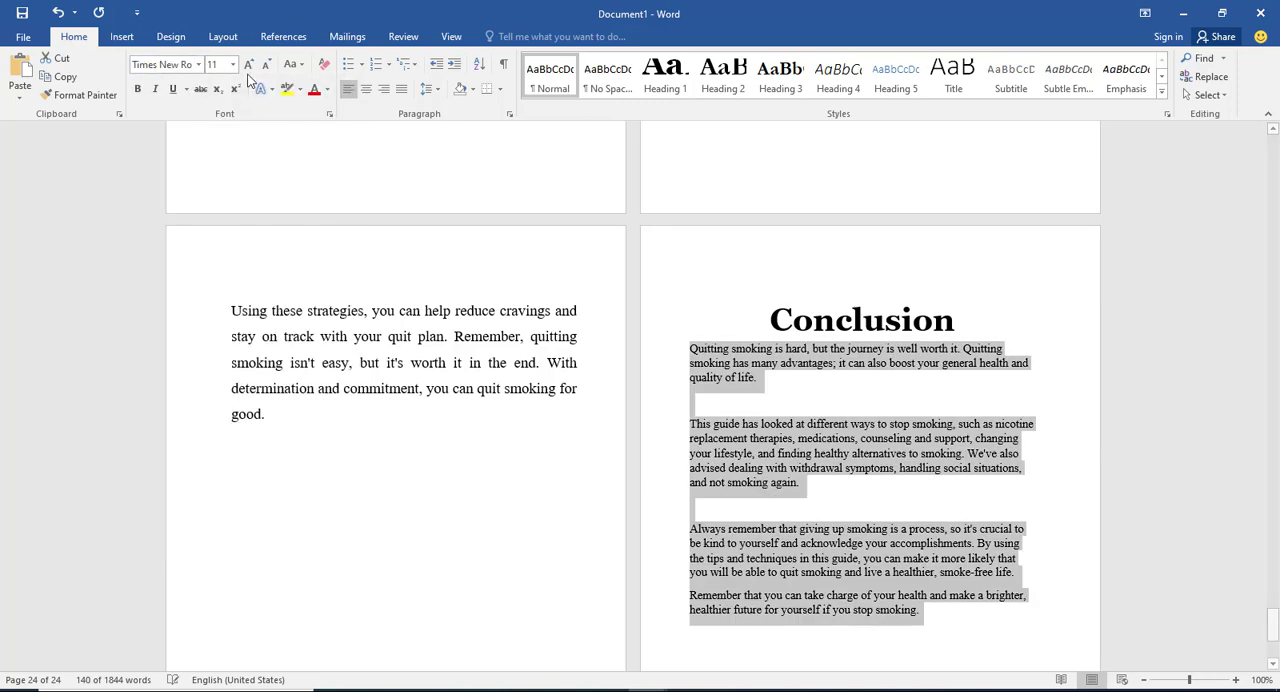
left_click(233, 64)
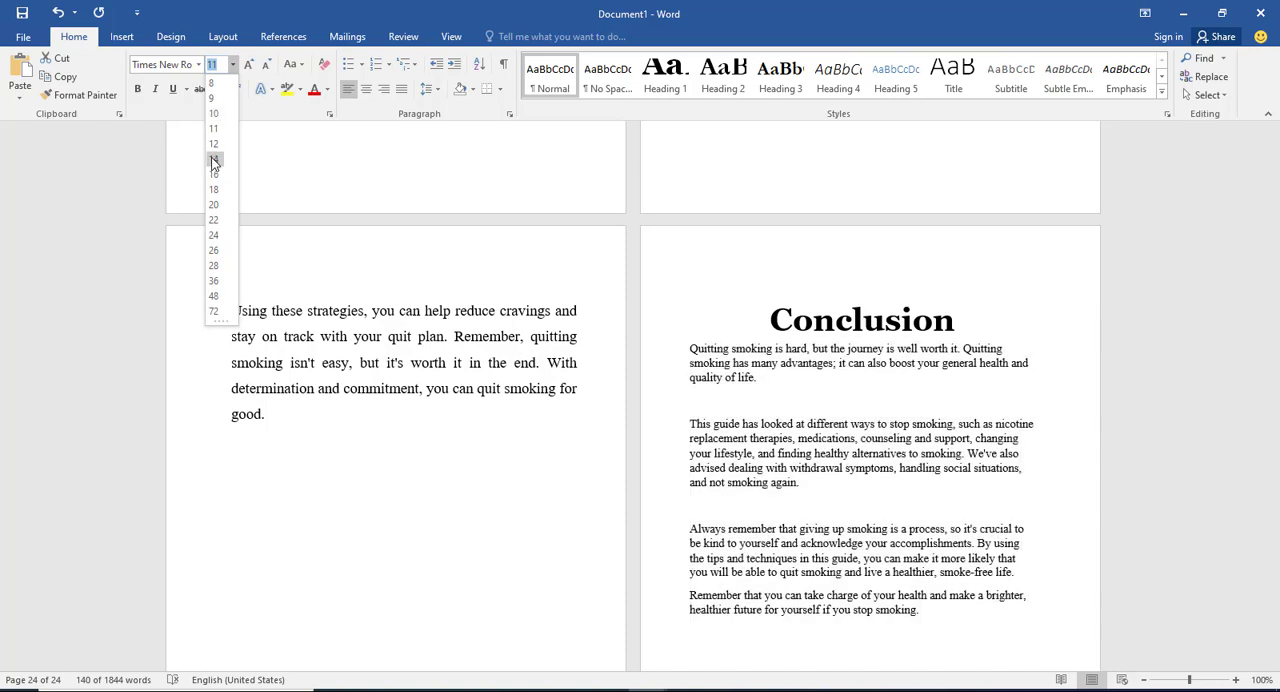
left_click(215, 160)
left_click(401, 88)
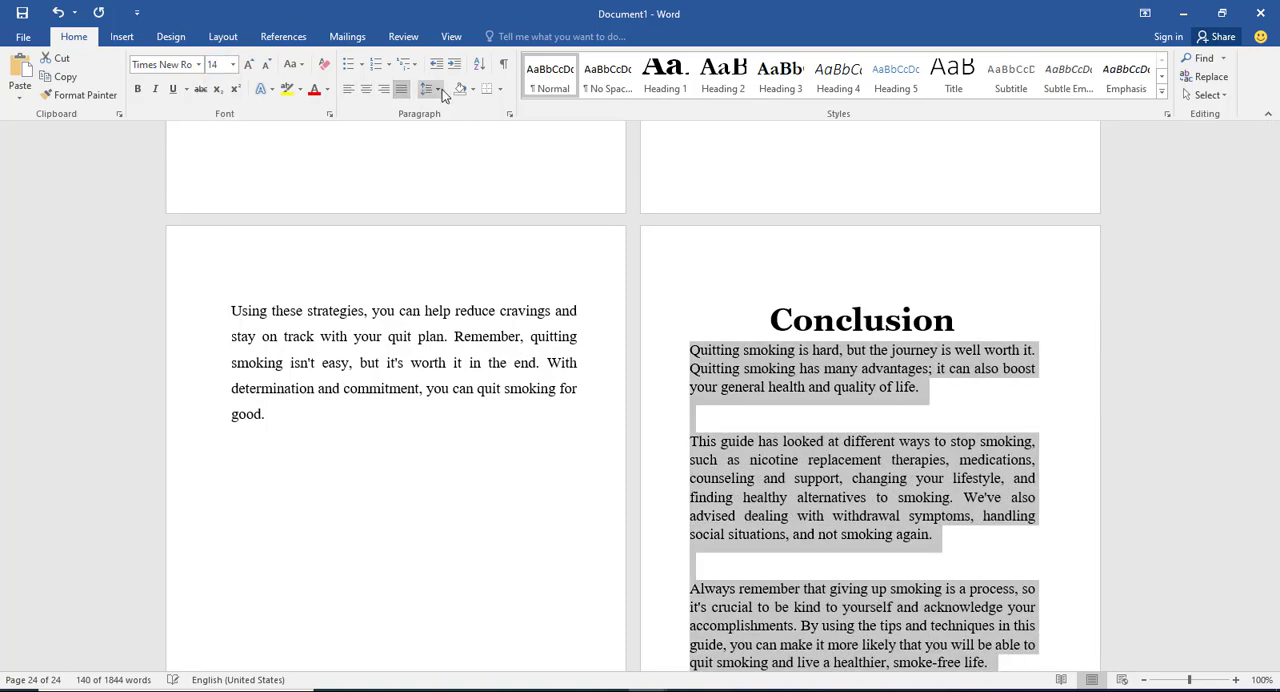
left_click(437, 92)
left_click(462, 150)
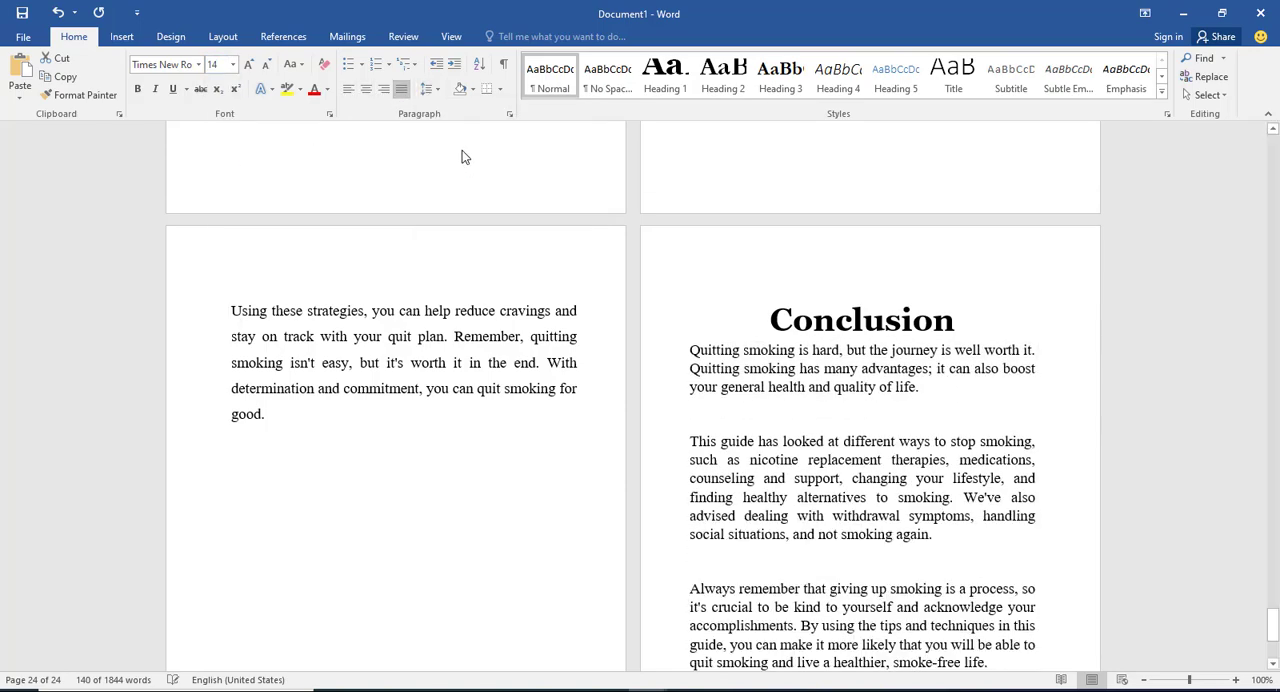
Step: Try removing the blank line between the first two Conclusion paragraphs, and put it back
left_click(728, 436)
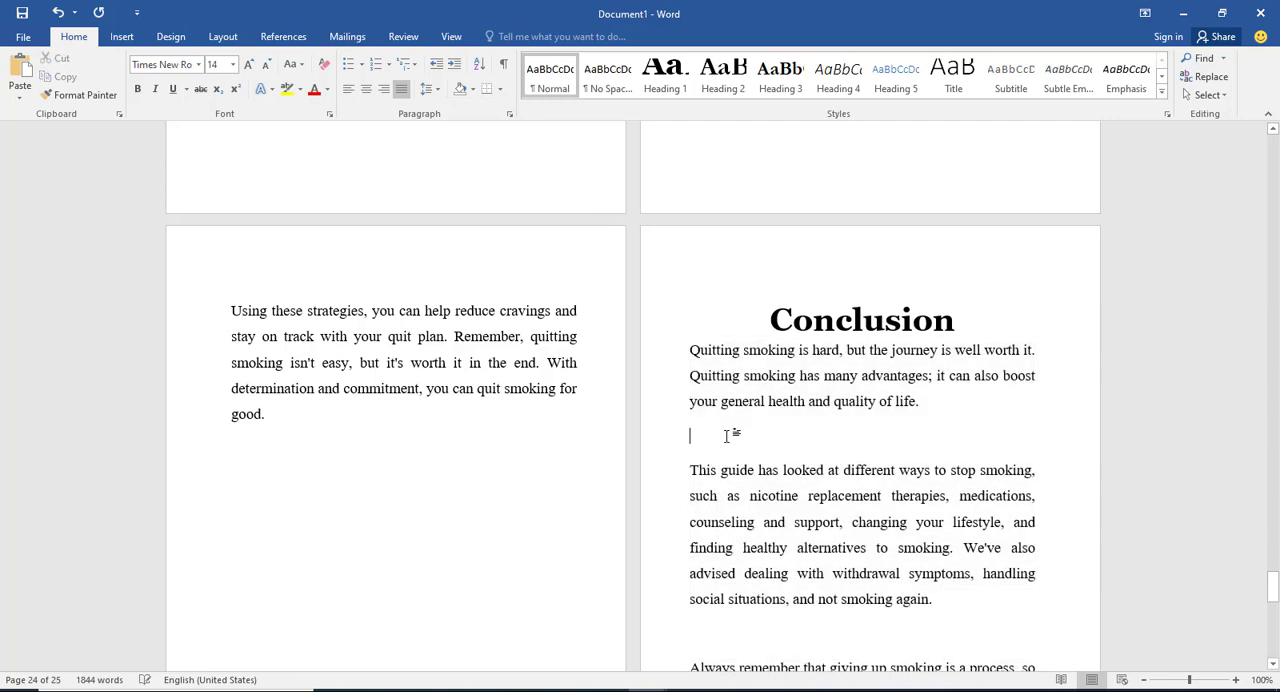
key("BackSpace")
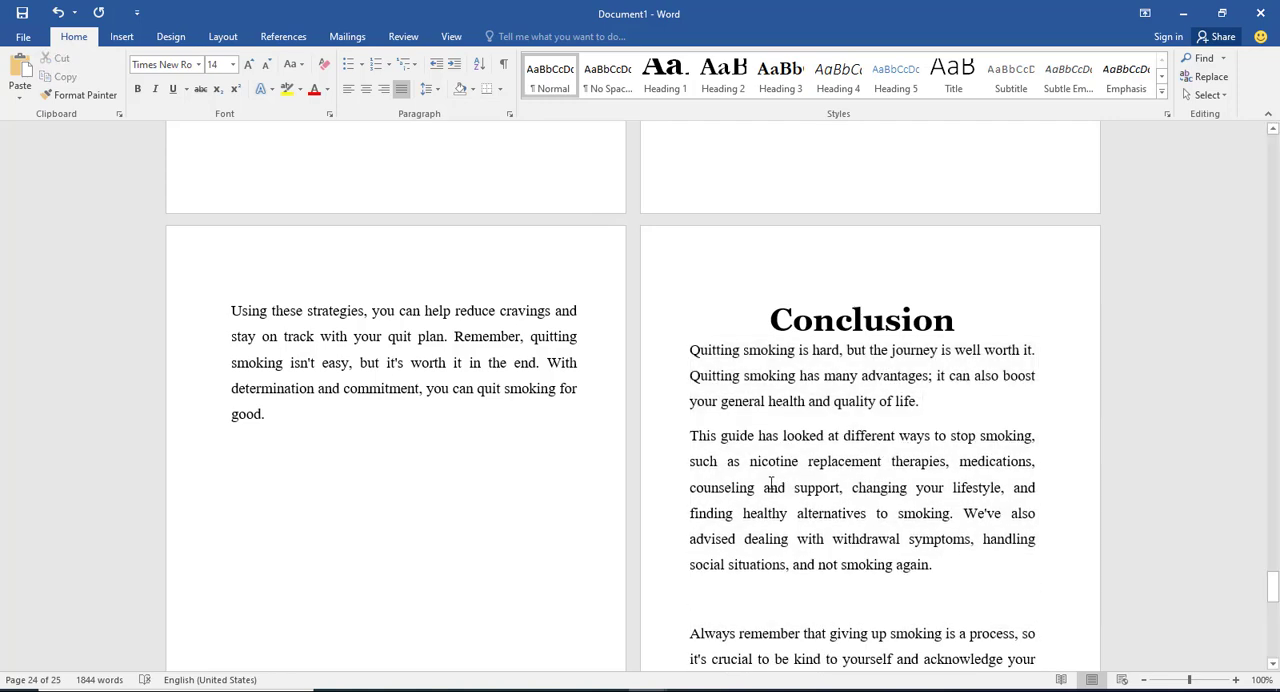
key("Return")
scroll(721, 496, "down", 3)
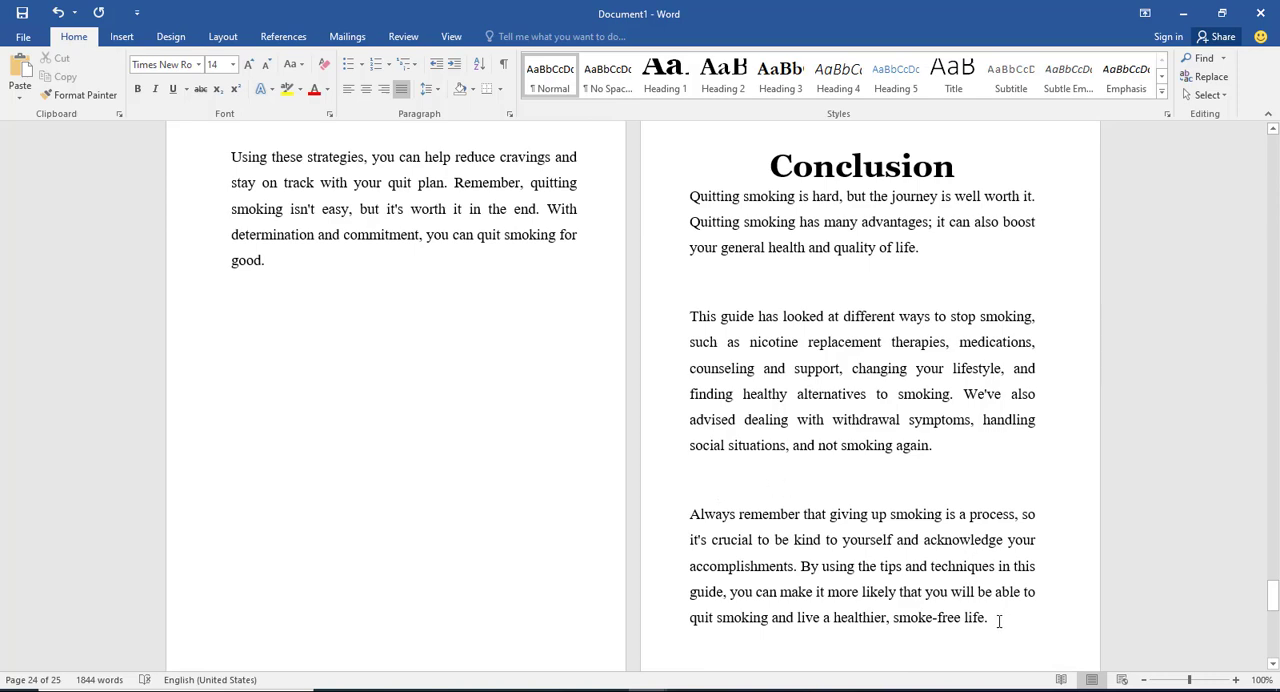
scroll(995, 590, "down", 3)
scroll(991, 557, "up", 4)
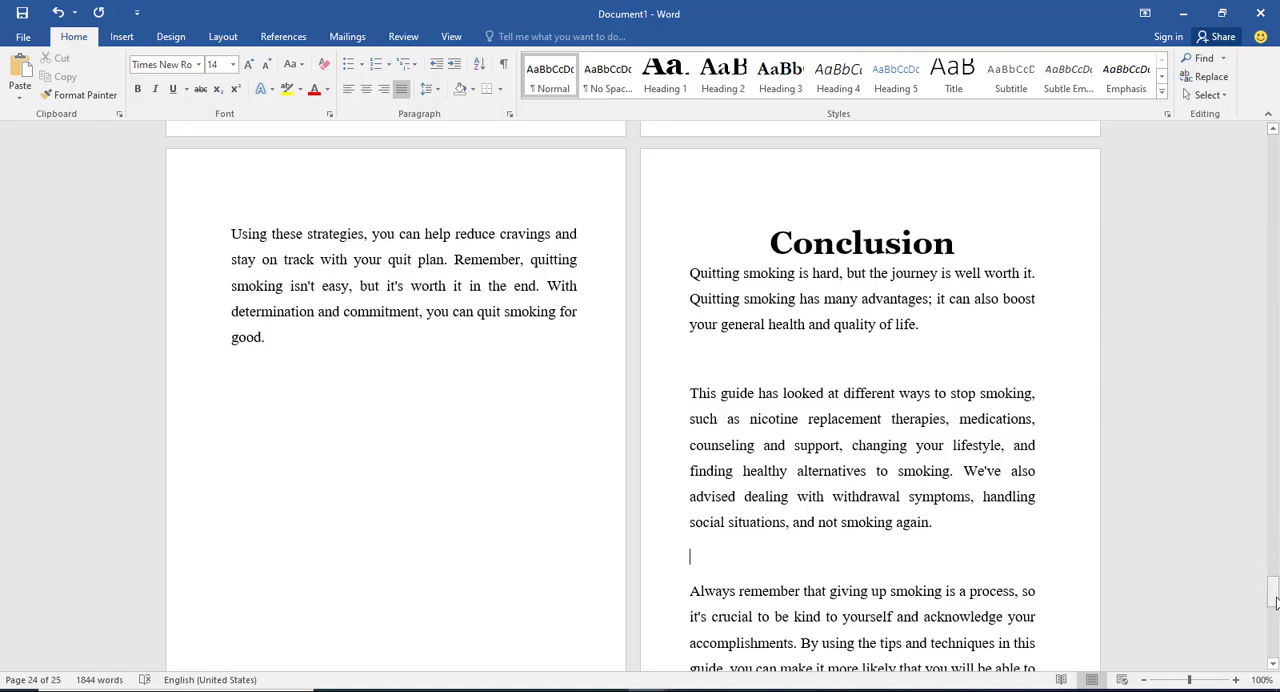
Step: Center the book title, subtitle and author's name on the title page
left_click_drag(1272, 592, 1272, 135)
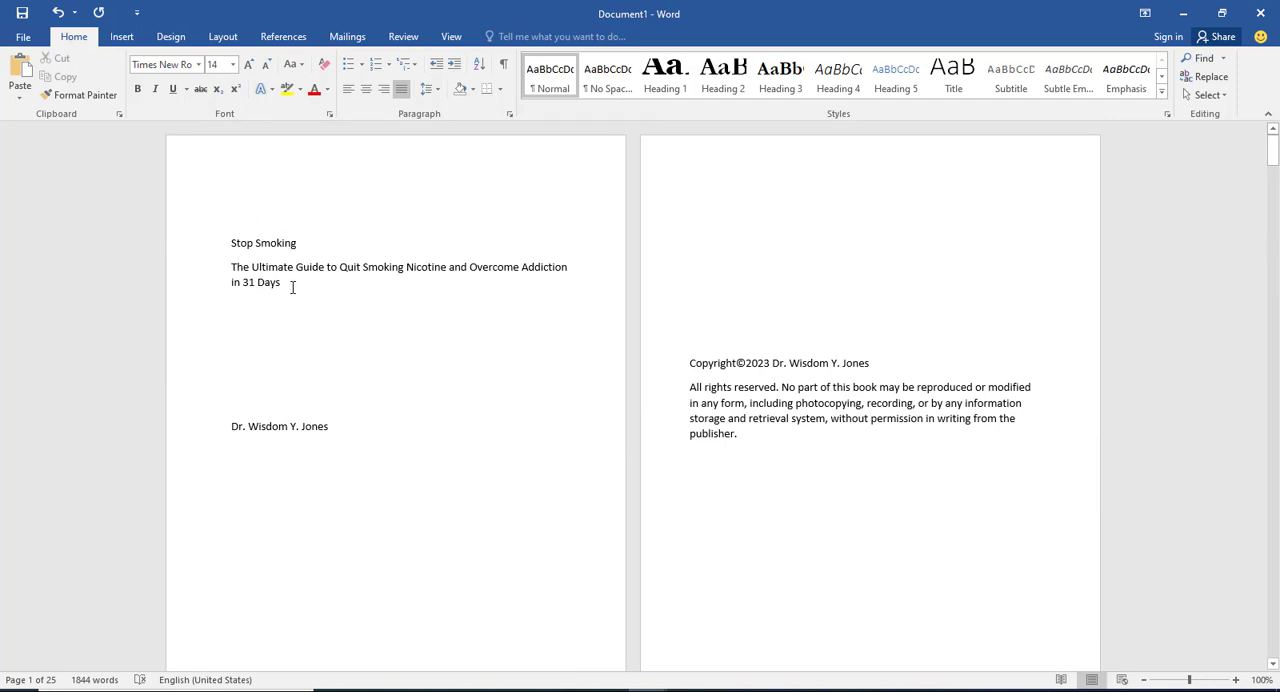
left_click(303, 242)
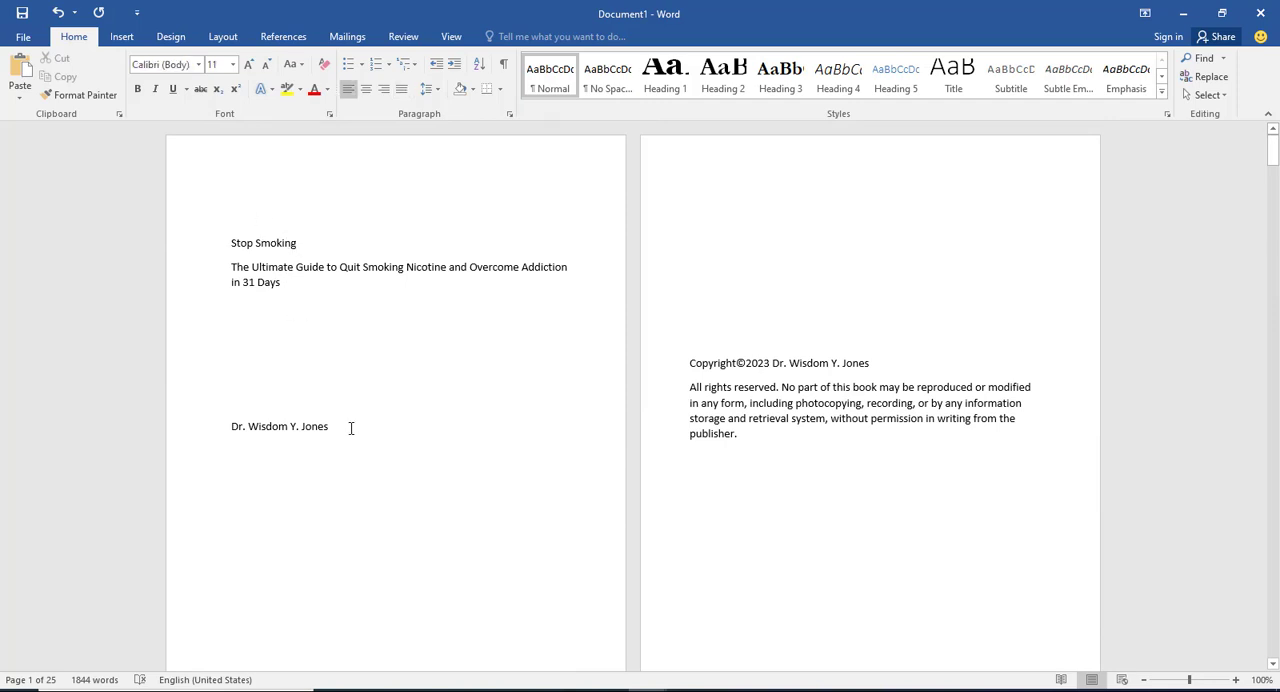
left_click_drag(351, 428, 214, 249)
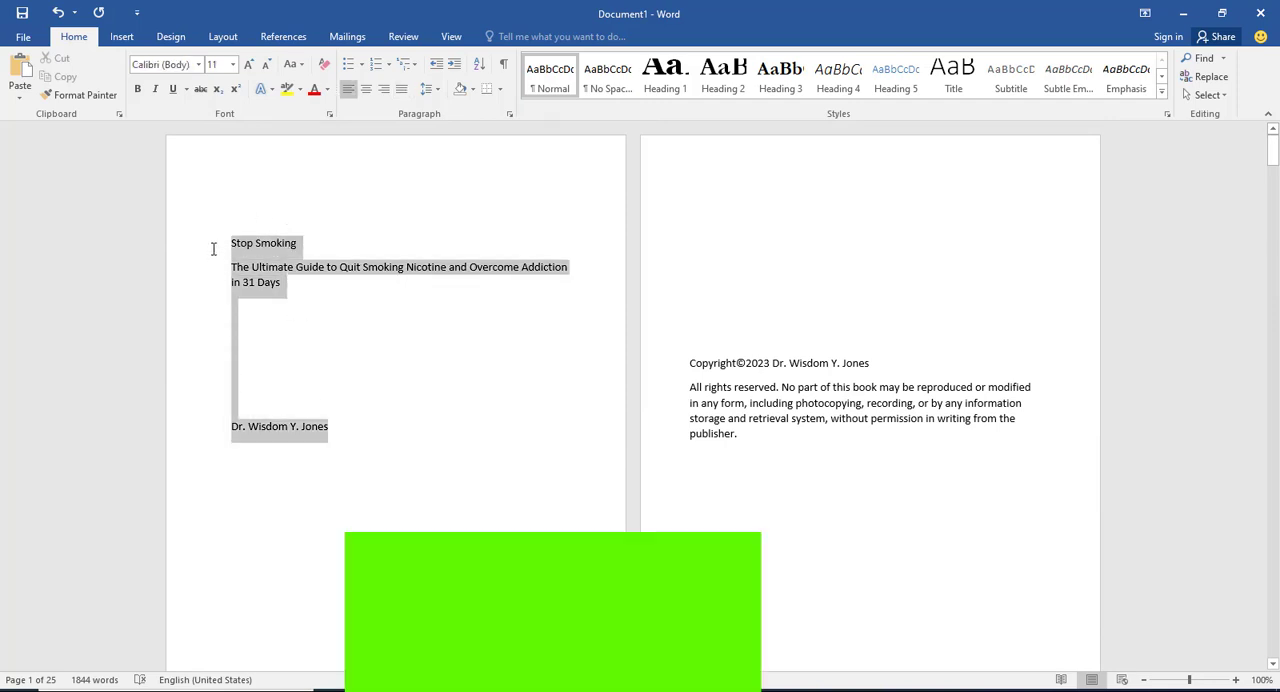
left_click(366, 88)
left_click(408, 262)
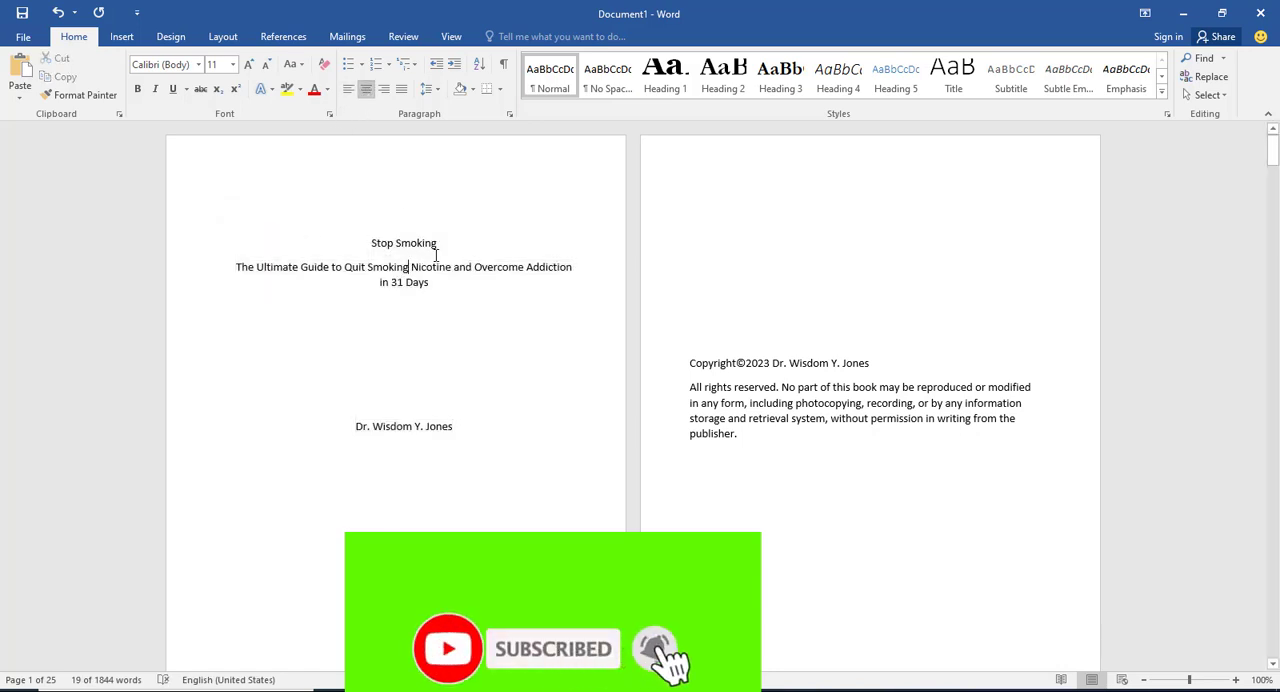
Step: Convert the book title on the title page to uppercase and format it as bold 39-point Times New Roman
left_click_drag(440, 246, 336, 232)
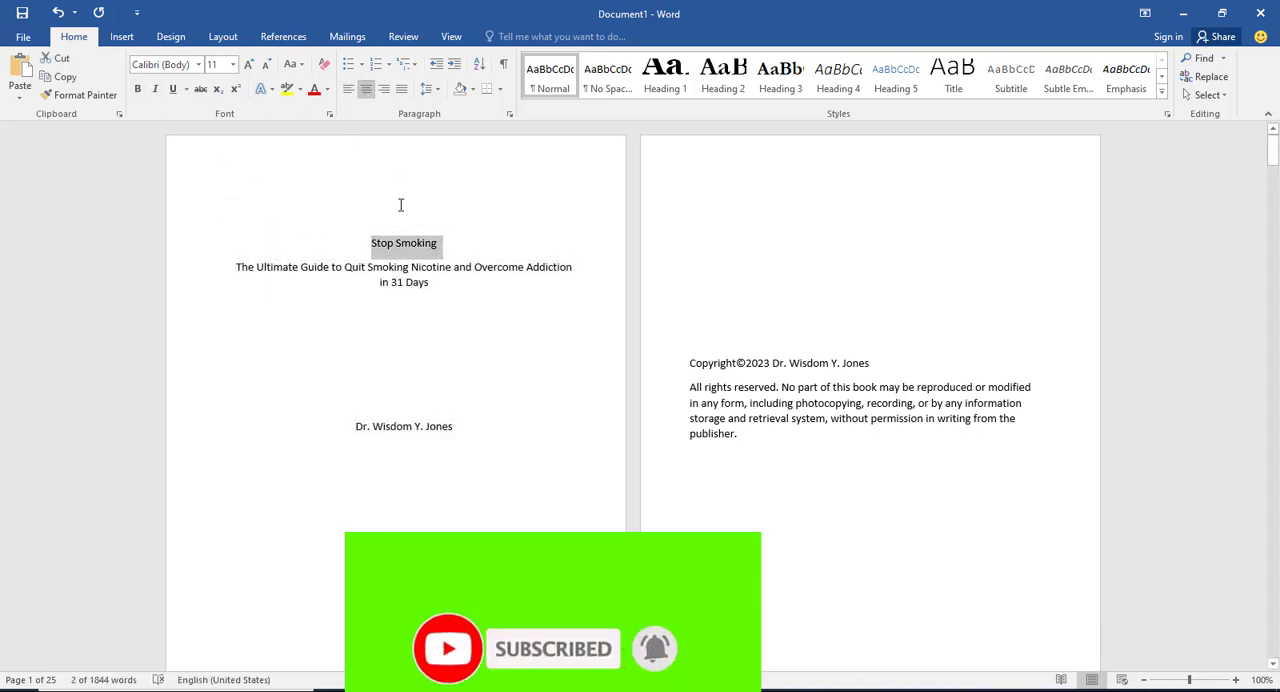
left_click(299, 64)
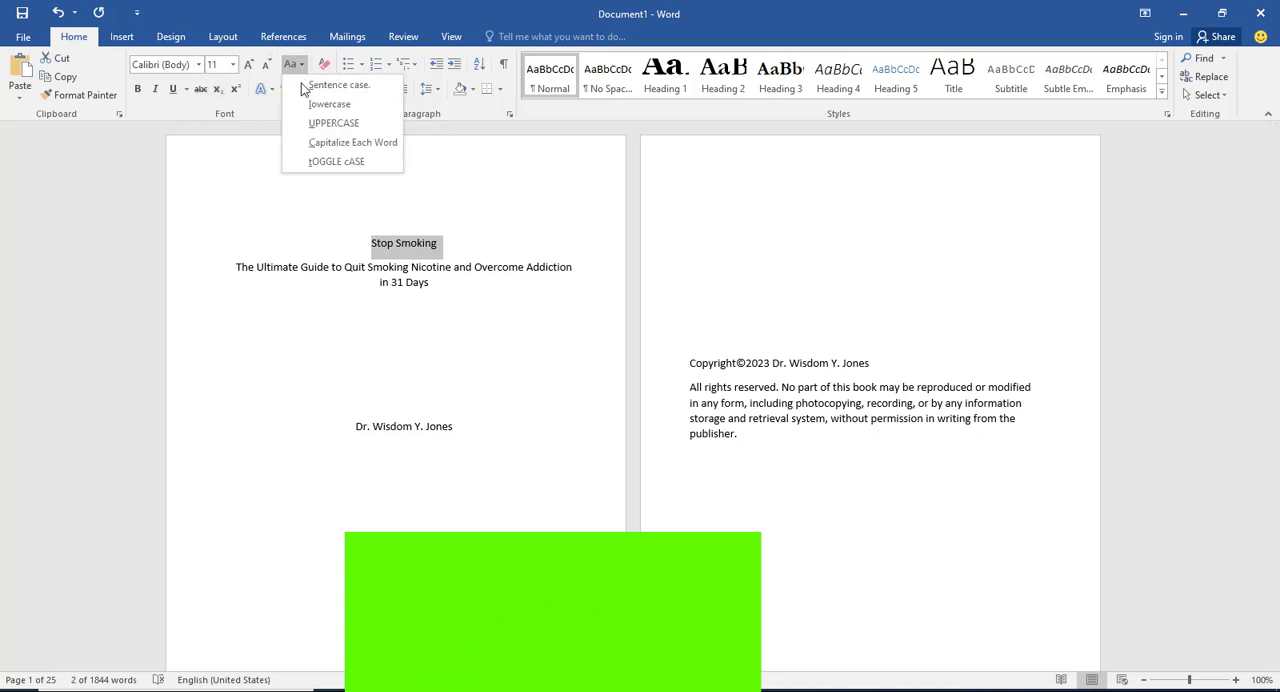
left_click(321, 123)
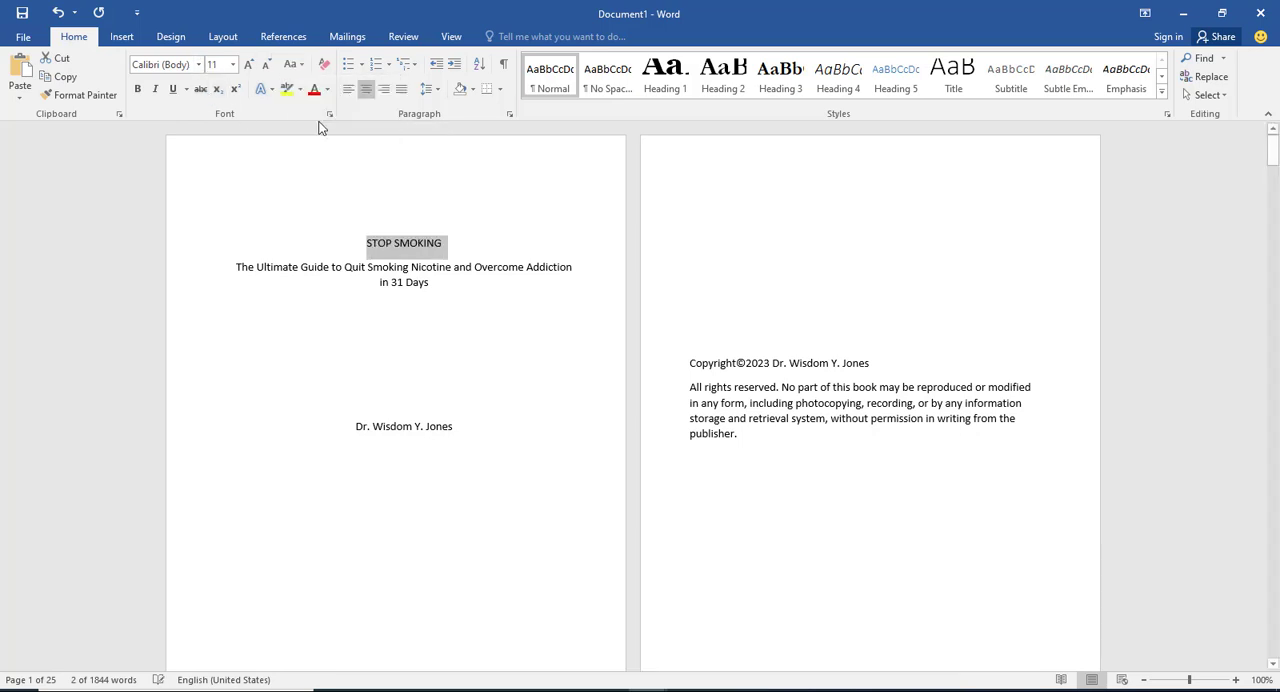
left_click(226, 64)
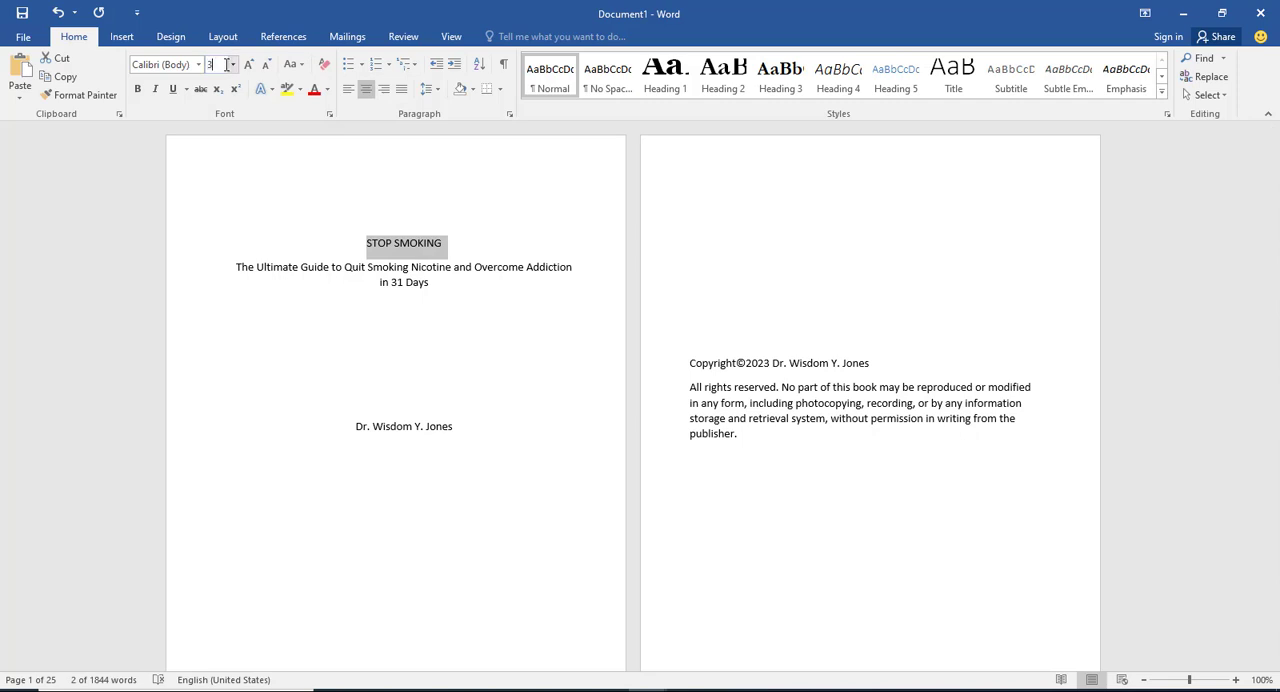
key("Return")
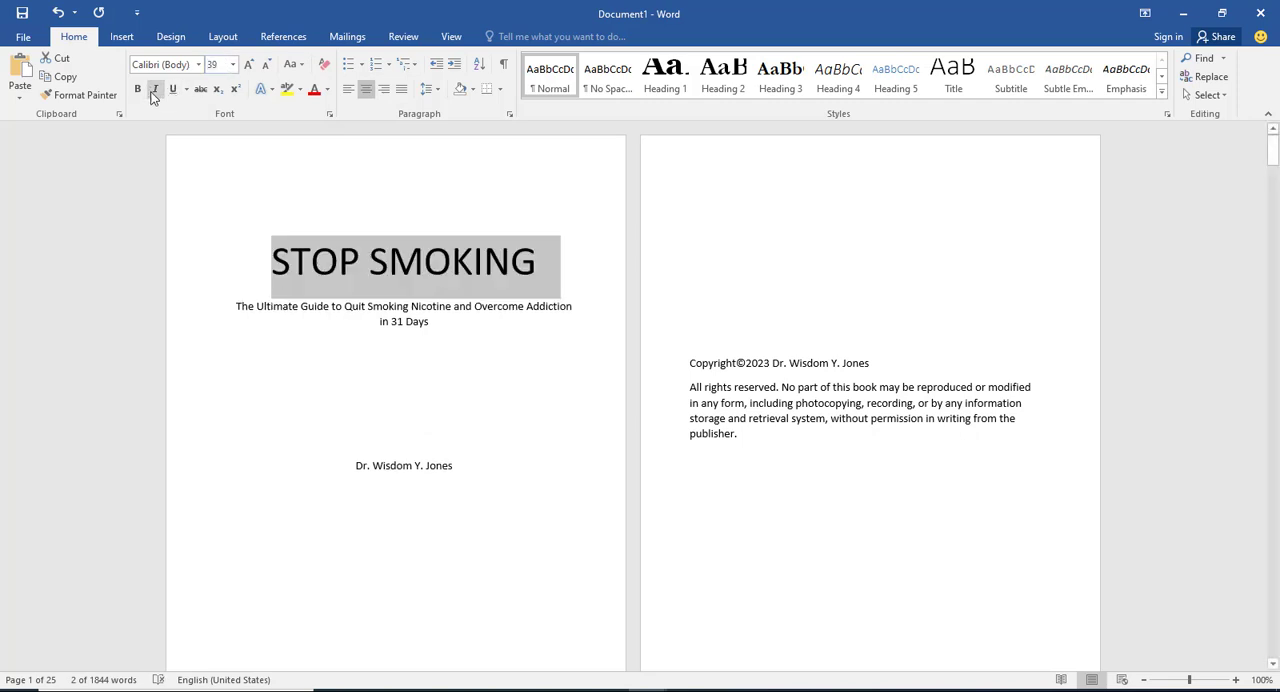
left_click(140, 93)
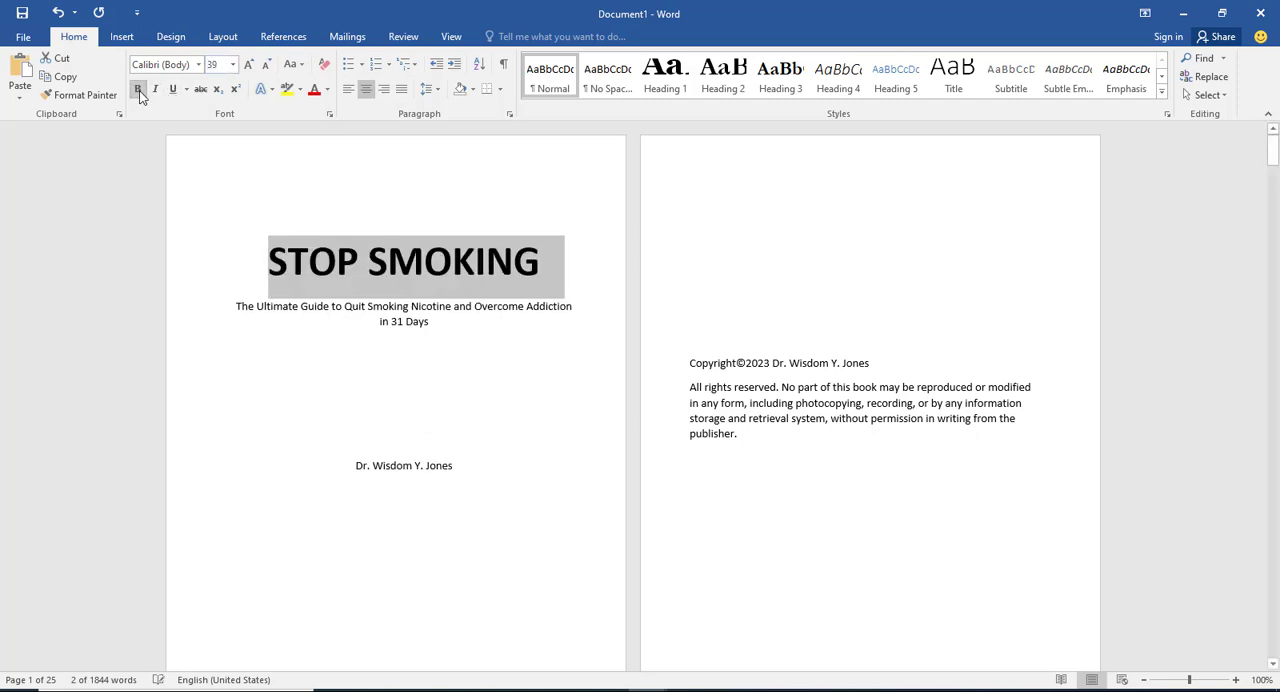
left_click(200, 65)
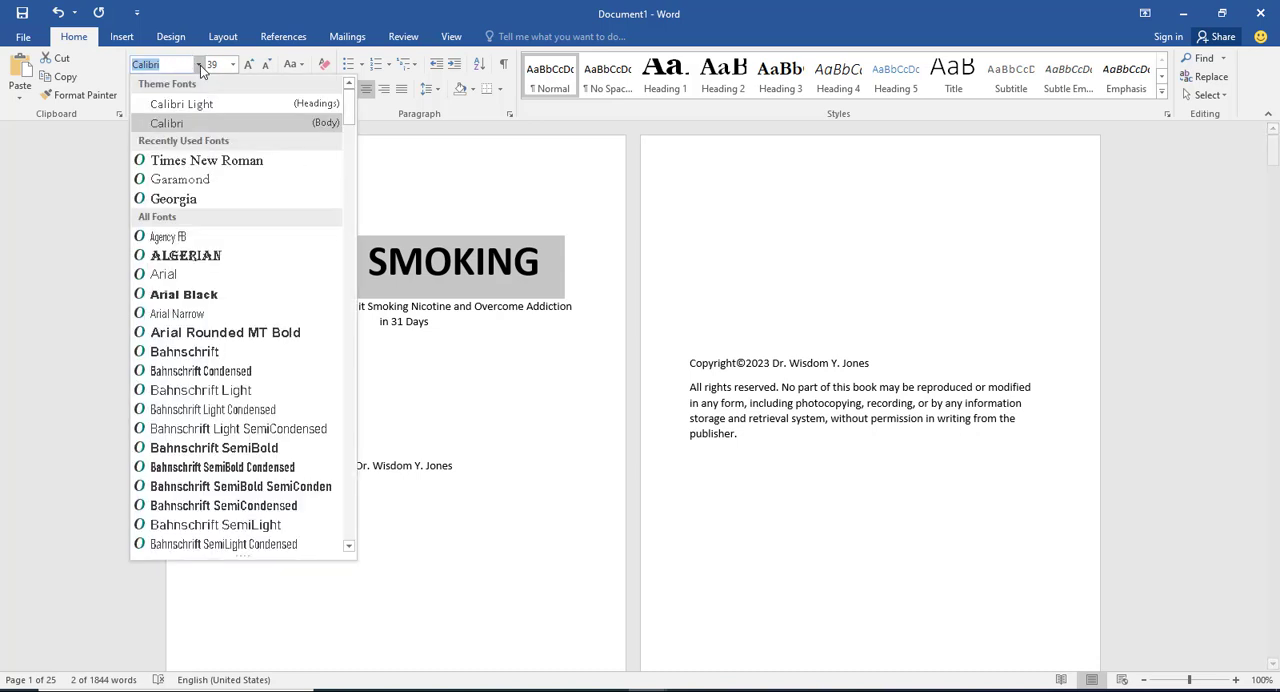
left_click(200, 163)
Step: Format the subtitle on the title page as bold 17-point Garamond
left_click(440, 326)
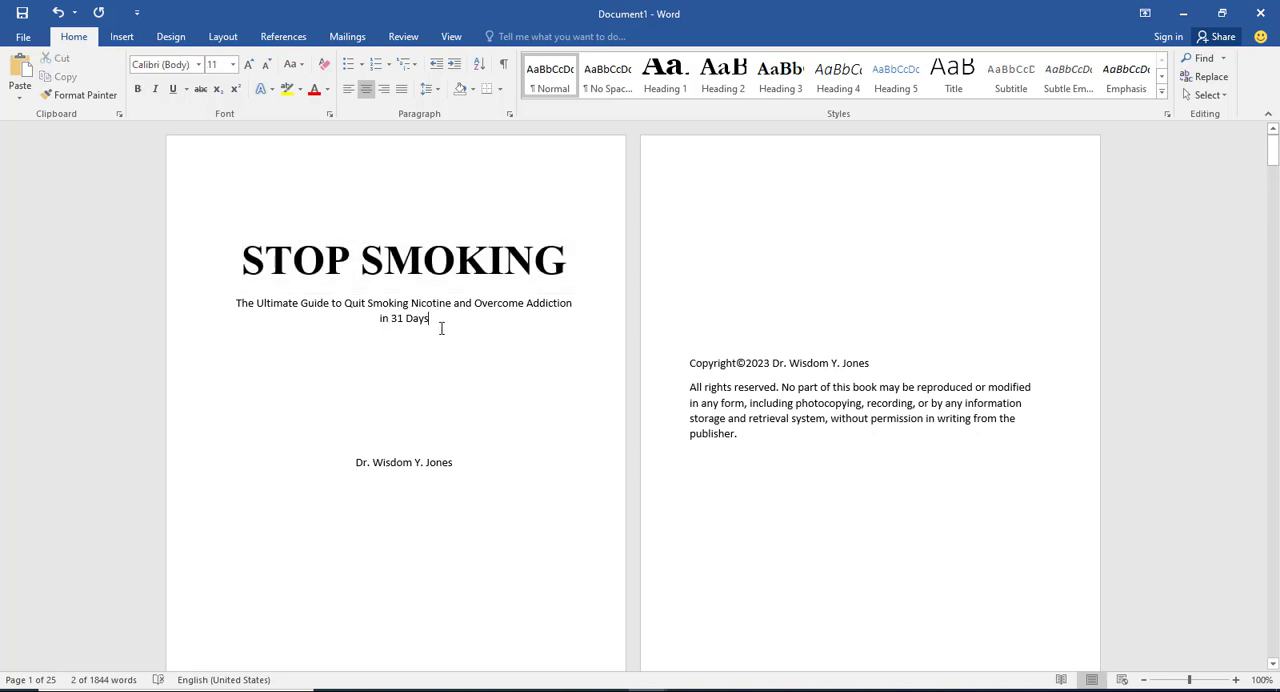
left_click_drag(437, 326, 221, 301)
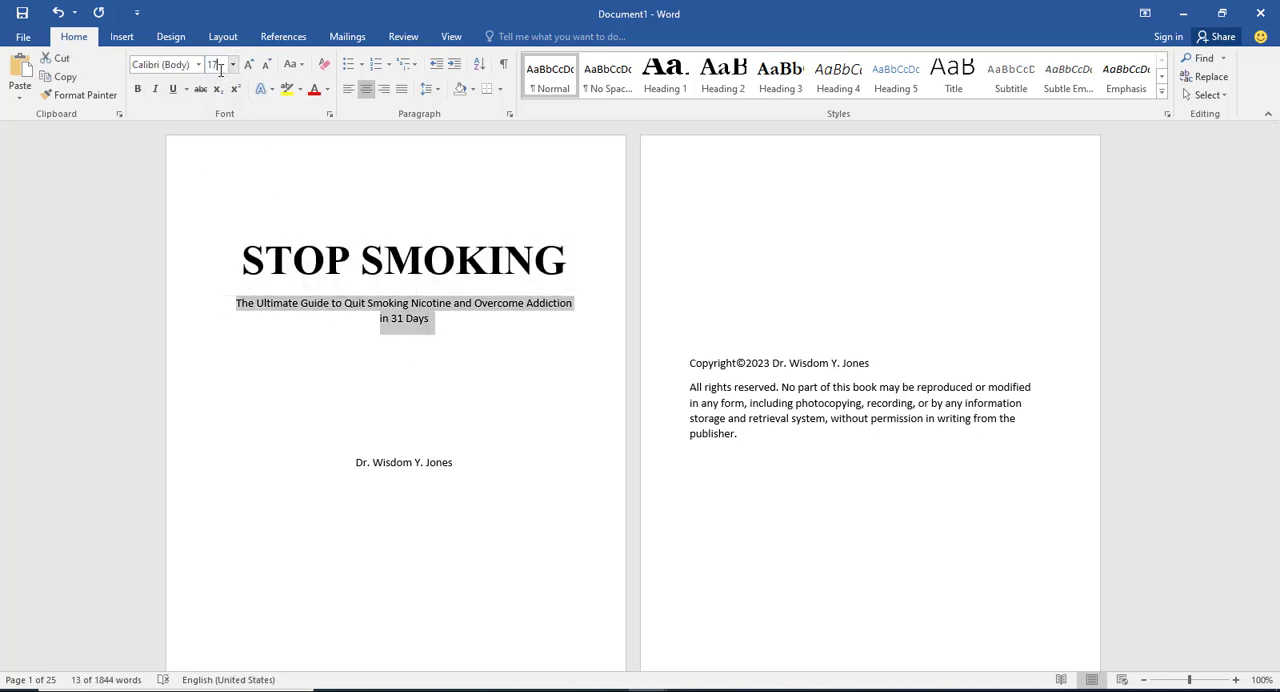
key("Return")
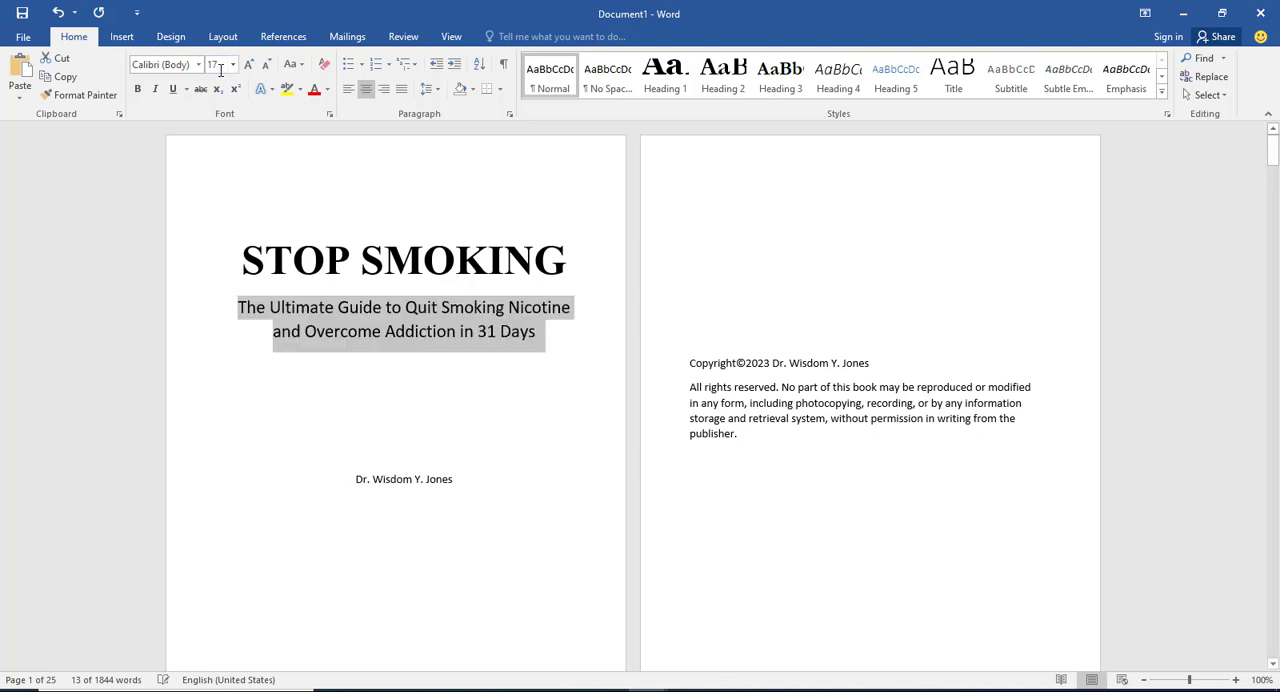
left_click(138, 89)
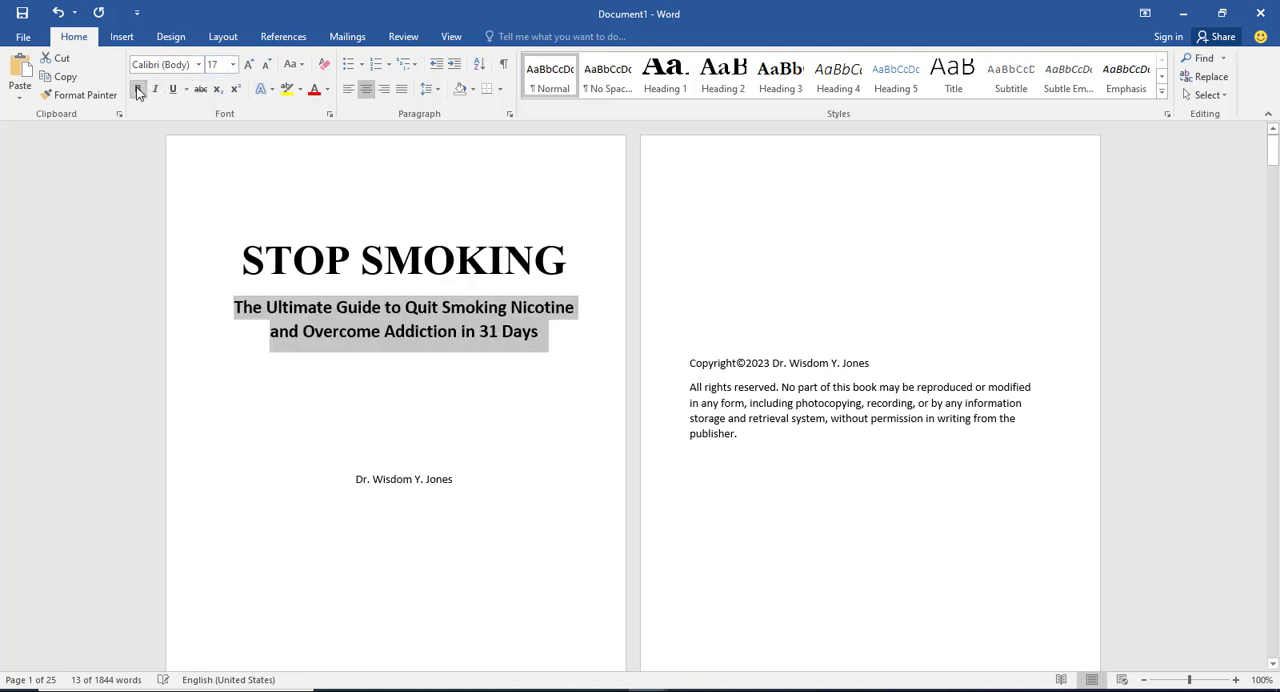
left_click(199, 65)
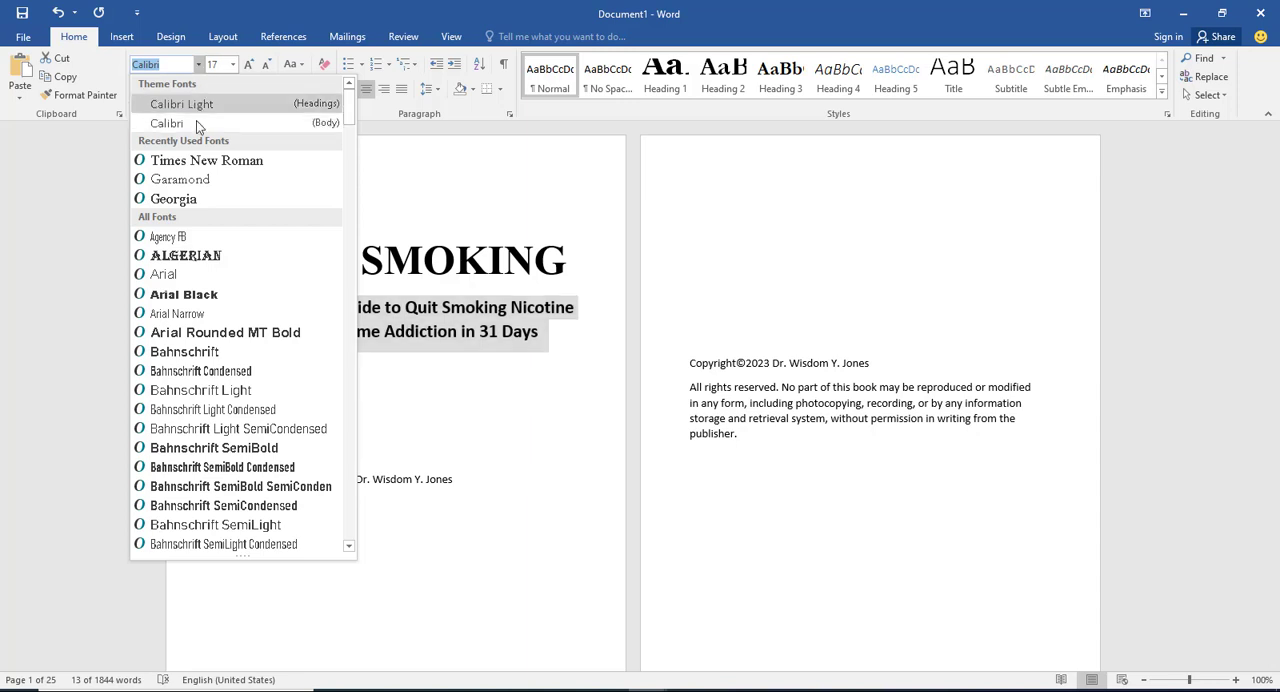
left_click(188, 182)
Step: Insert two blank lines above the book title to move the title page text down
left_click(236, 259)
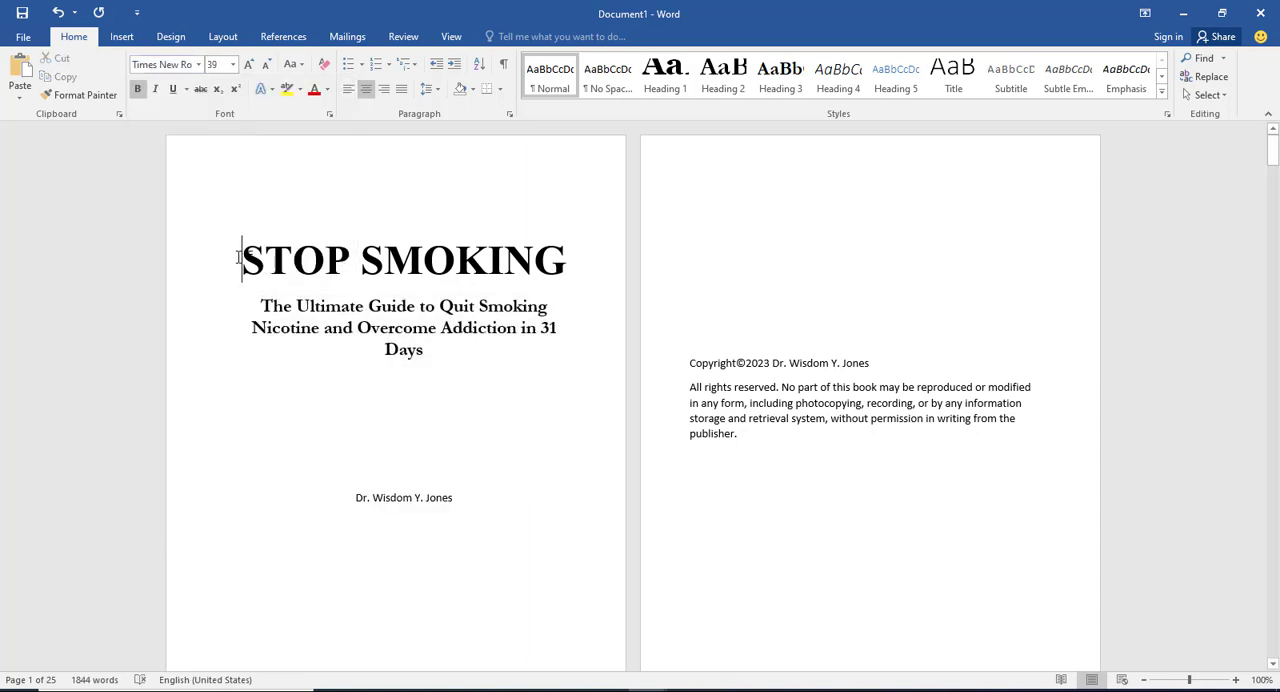
key("Return")
key("Return")
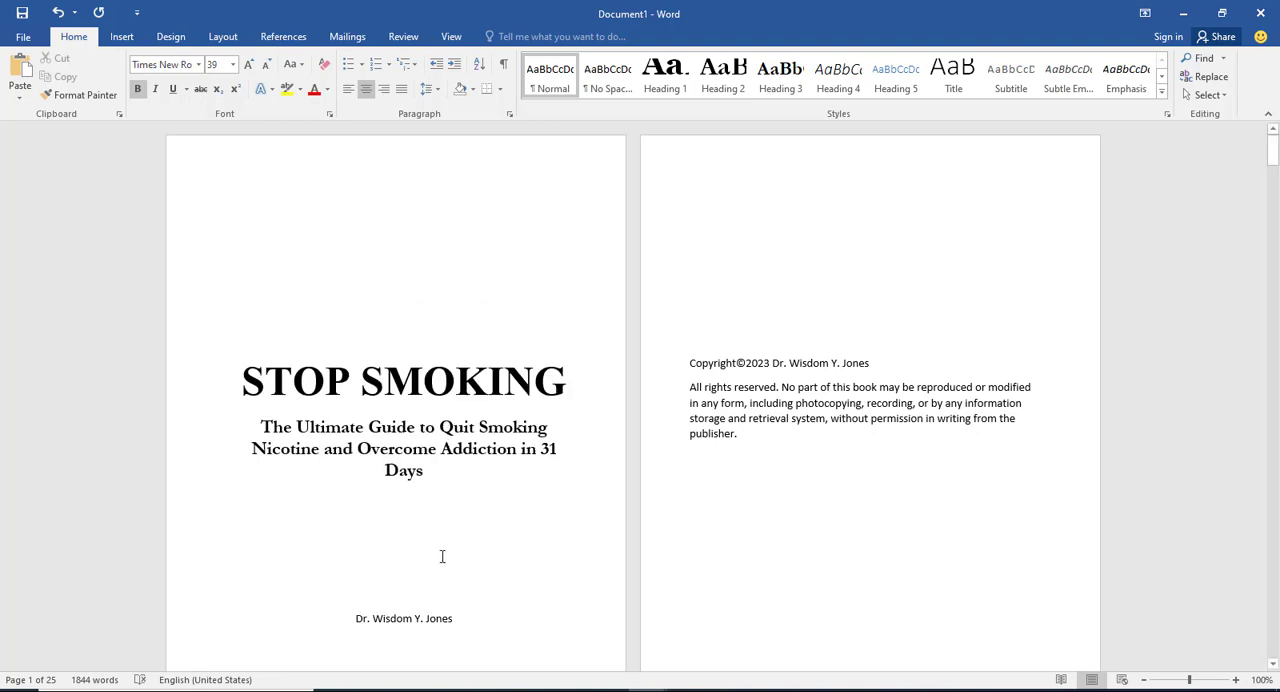
Step: Format the author's name on the title page as 19-point Times New Roman and add one more blank line above the title
scroll(451, 543, "down", 2)
left_click_drag(463, 506, 315, 499)
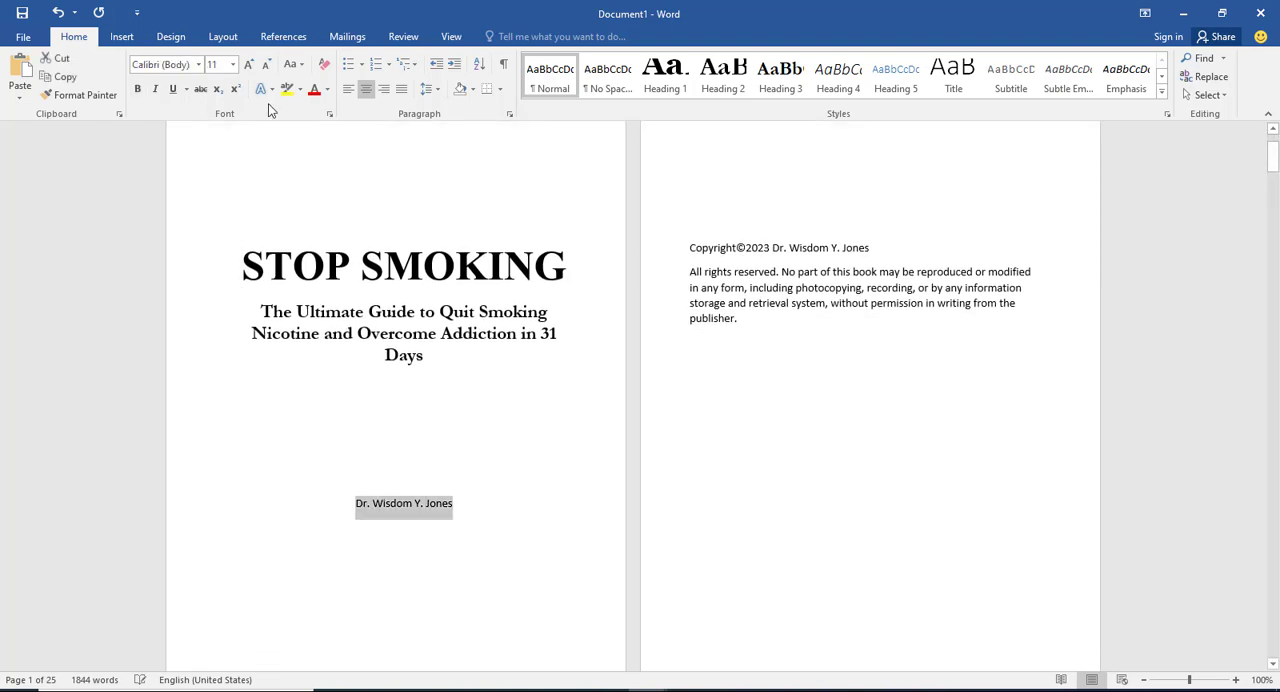
left_click(198, 64)
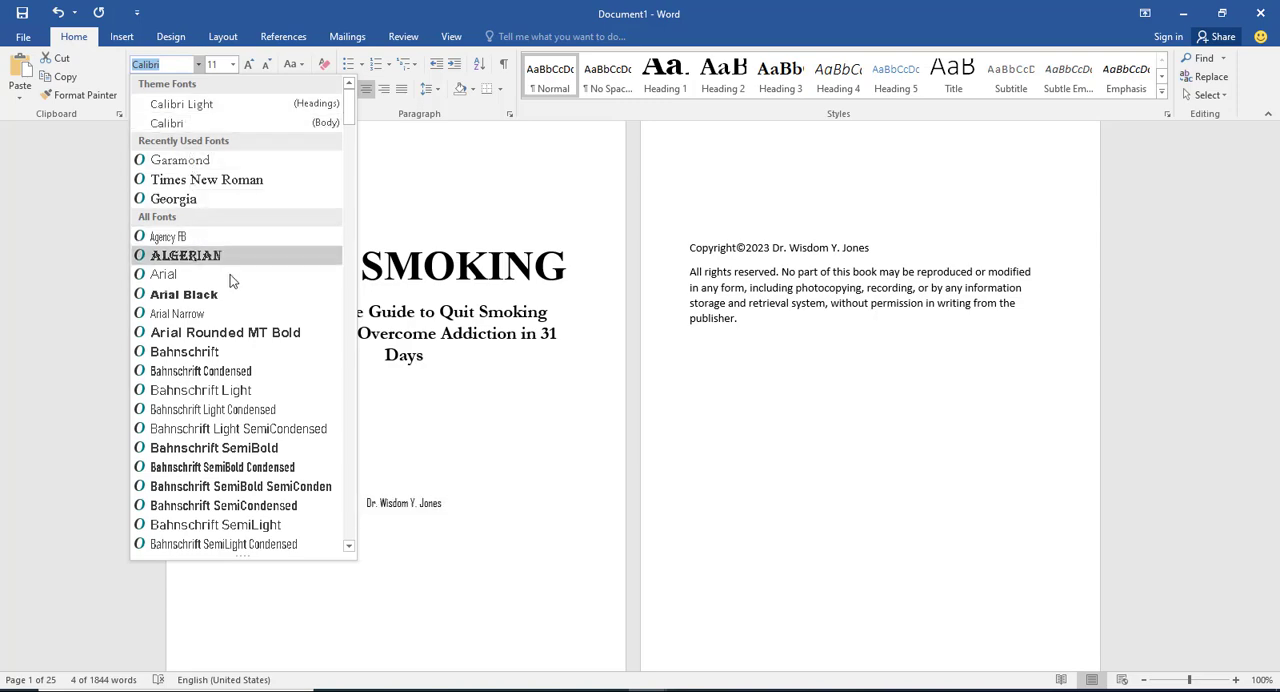
scroll(237, 296, "down", 10)
scroll(240, 296, "down", 9)
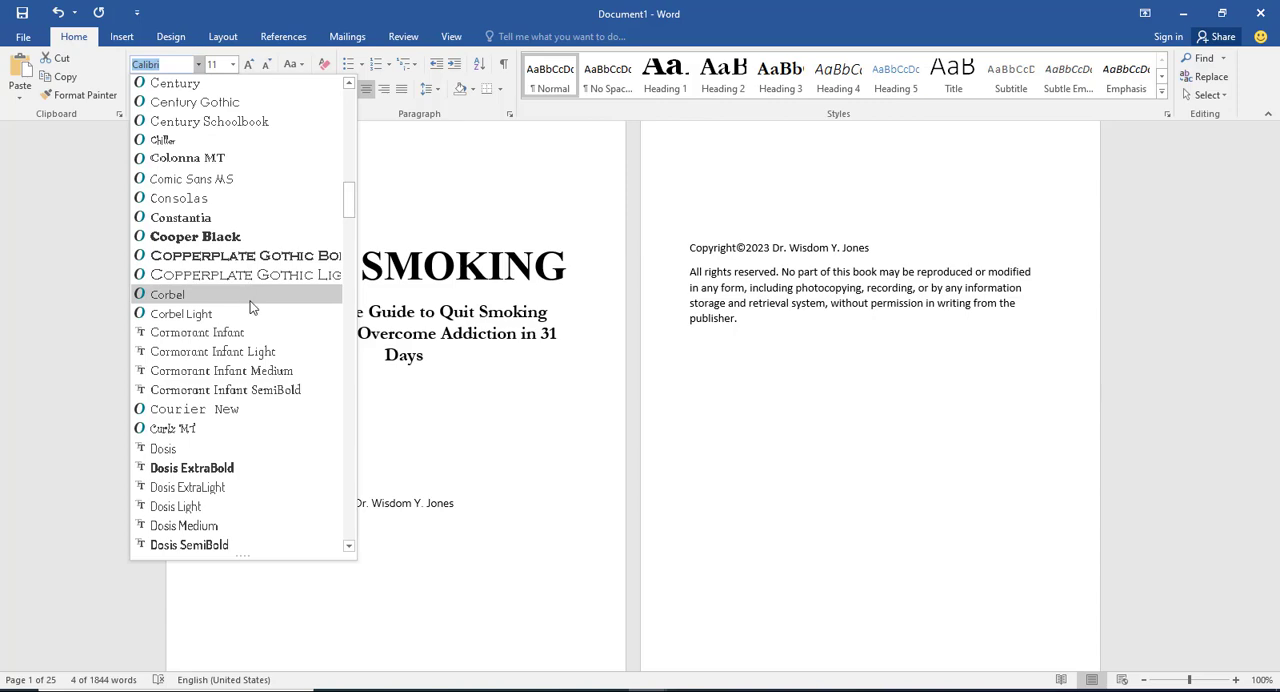
scroll(286, 296, "up", 18)
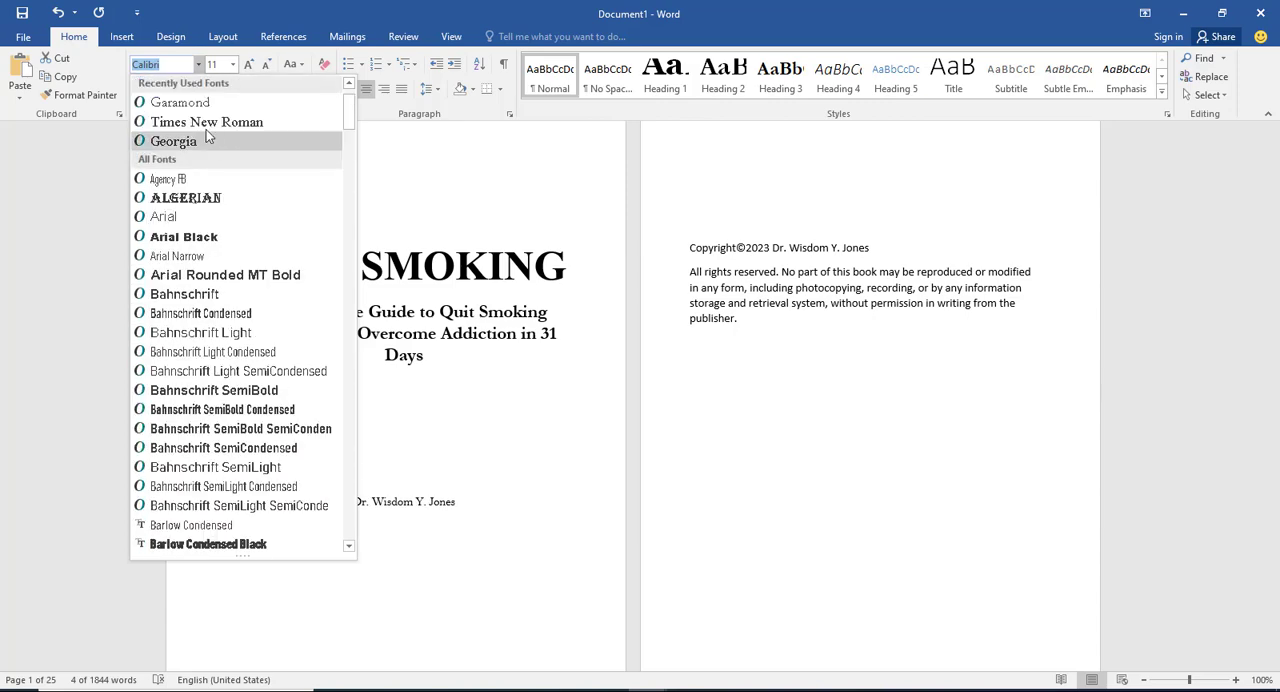
left_click(208, 122)
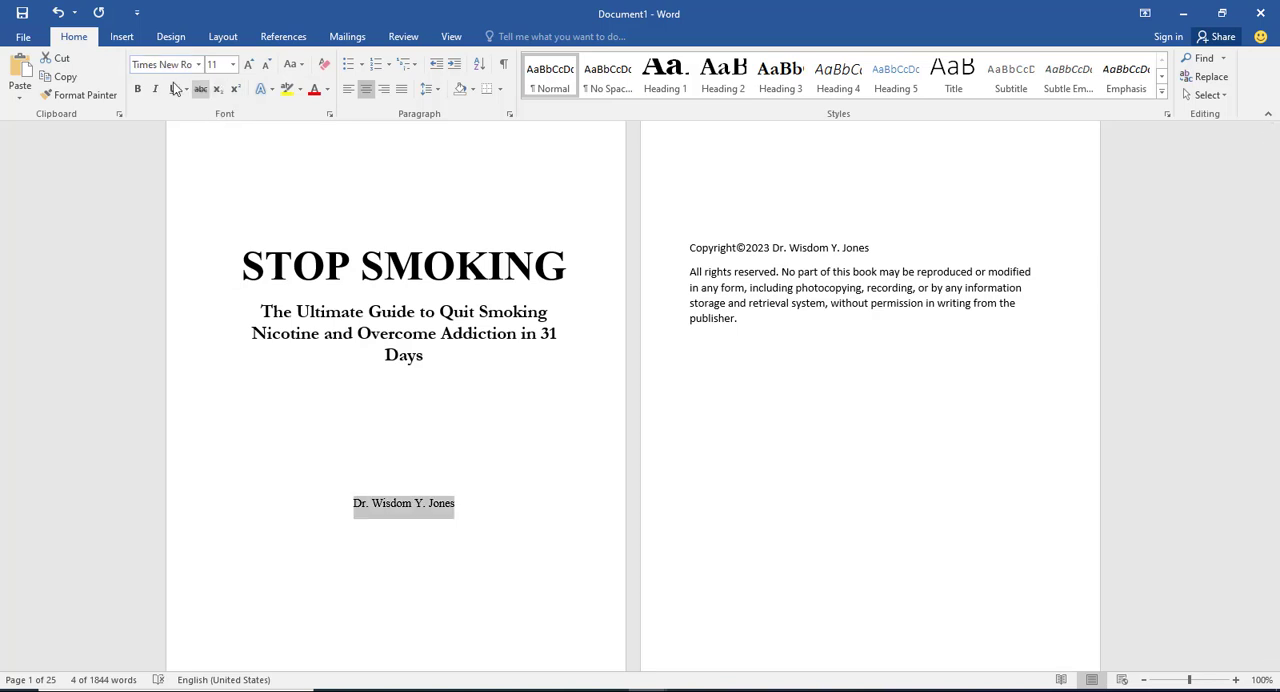
left_click(221, 63)
key("Return")
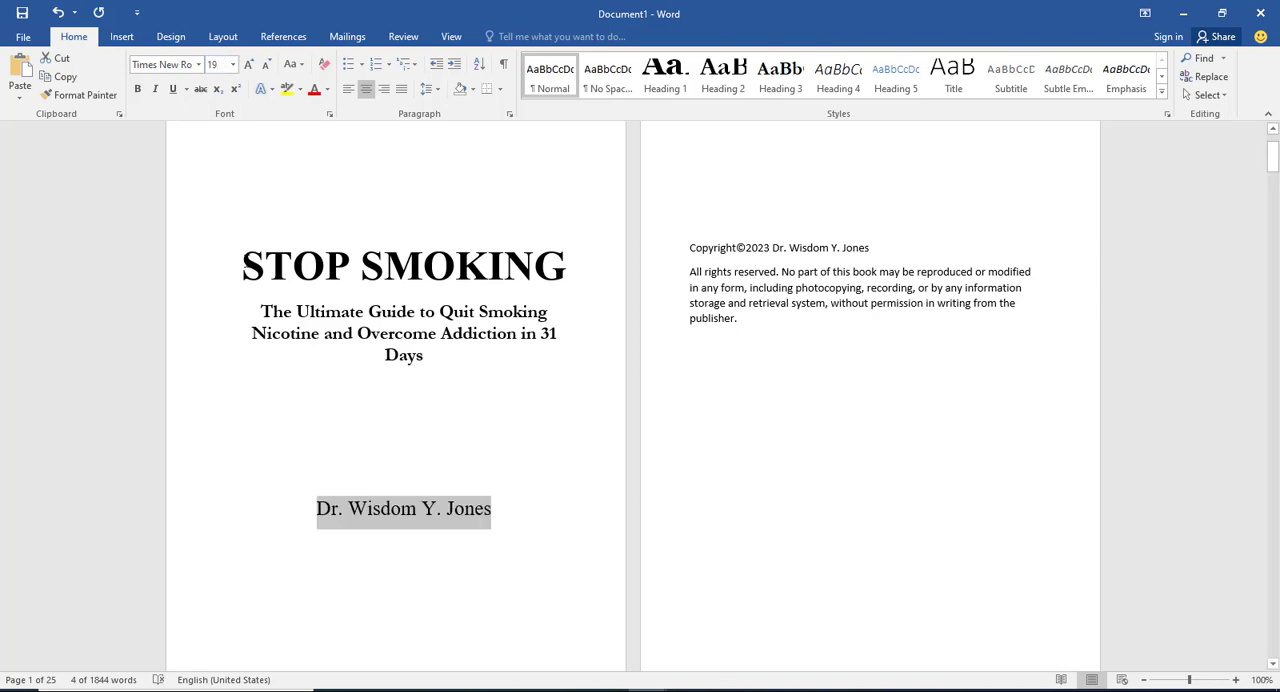
left_click(245, 262)
key("Return")
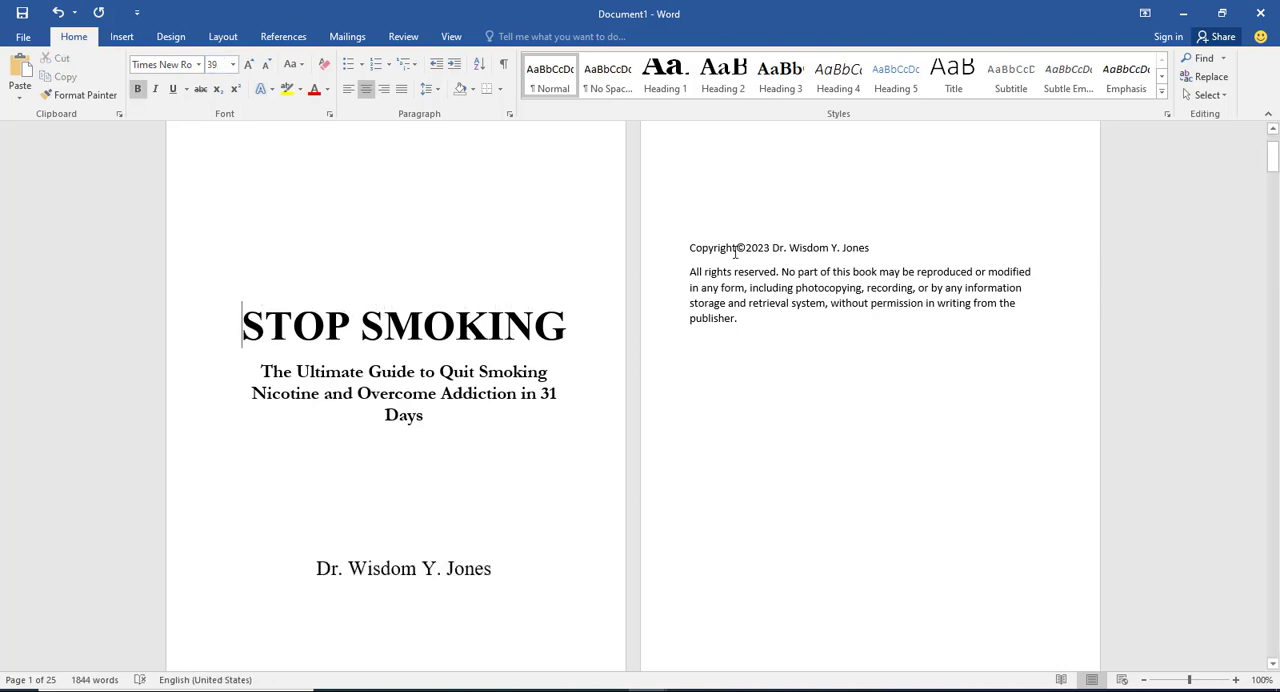
Step: Add blank lines above the copyright line to lower the notice toward the middle of its page
left_click(690, 249)
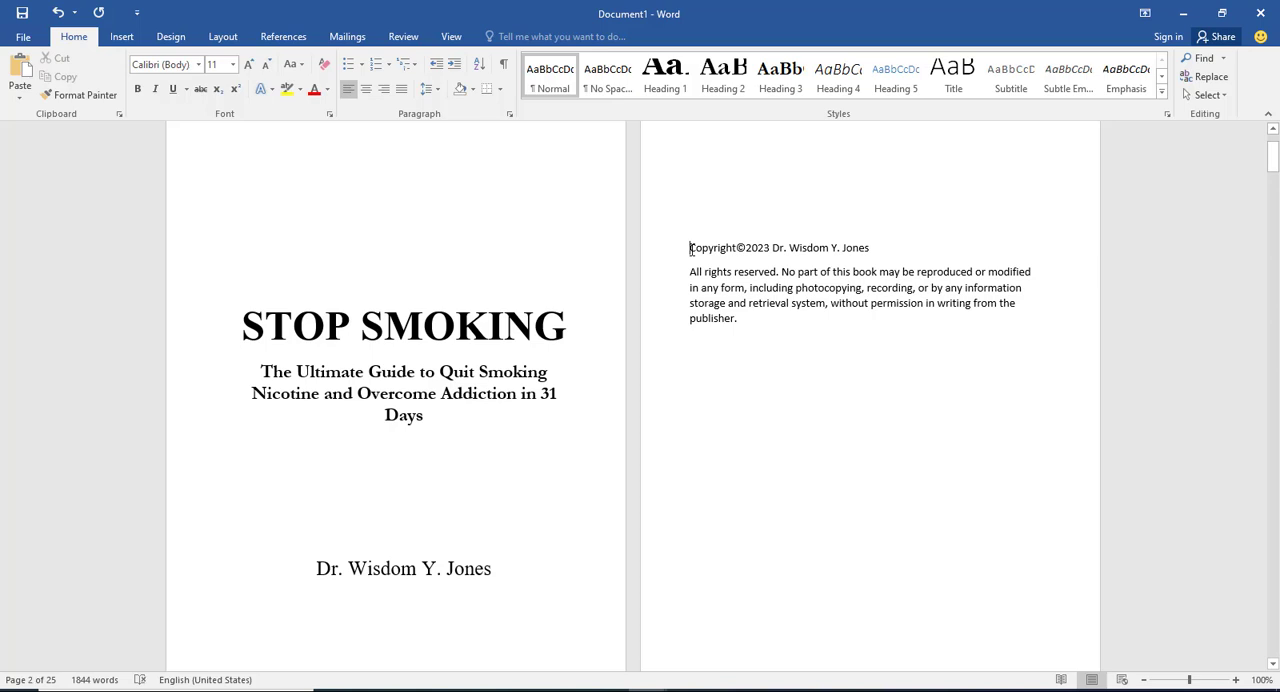
key("Return")
key("Return")
key("Return")
key("Return")
key("Return")
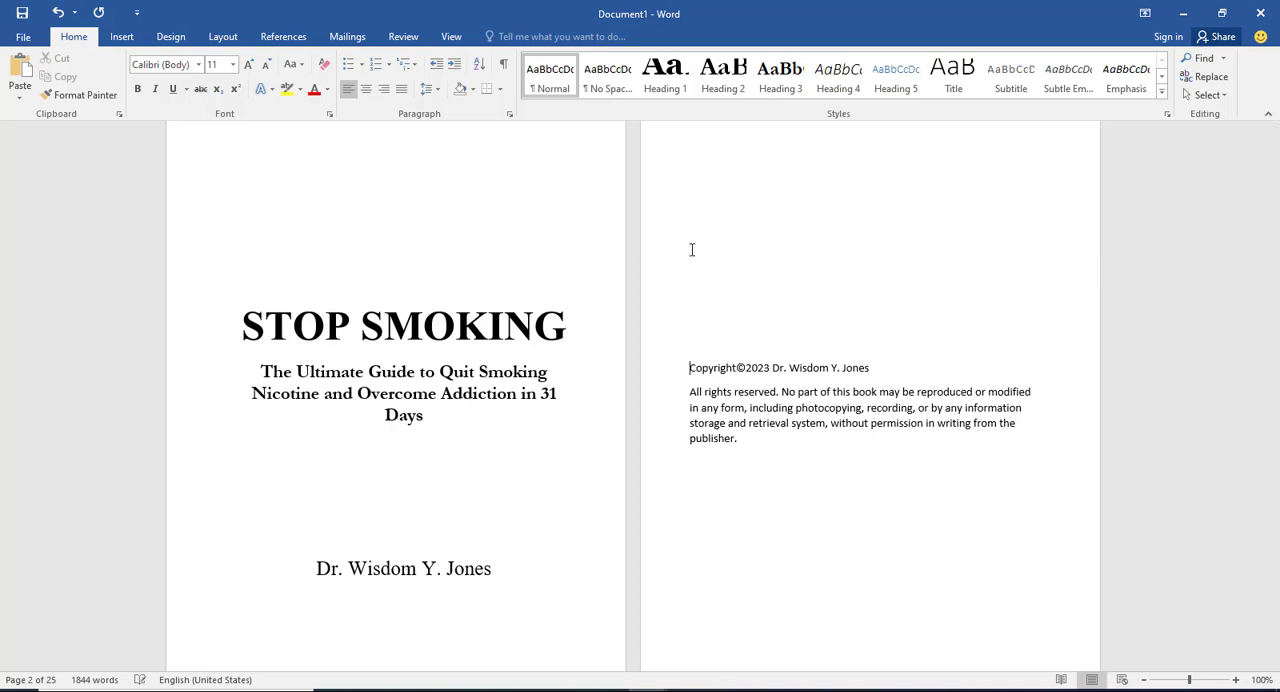
key("Return")
key("Return")
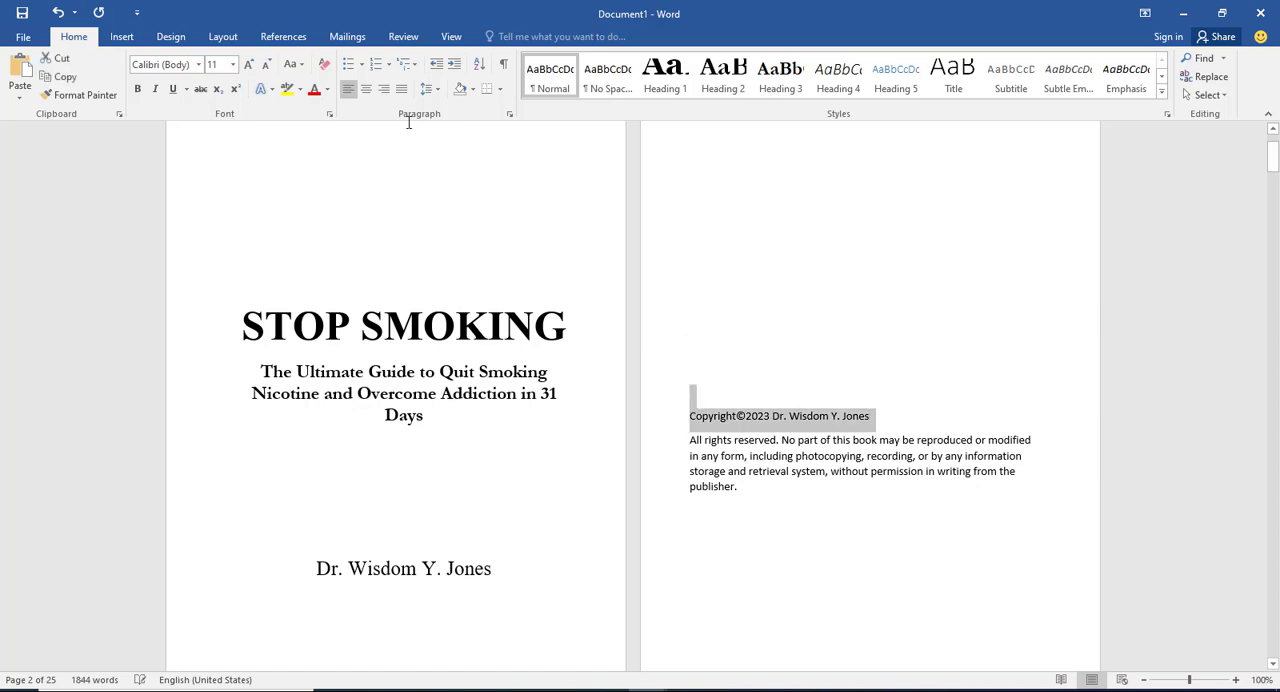
Step: Center the copyright line and set the whole copyright notice, including the rights paragraph, in 14-point Georgia
left_click(366, 89)
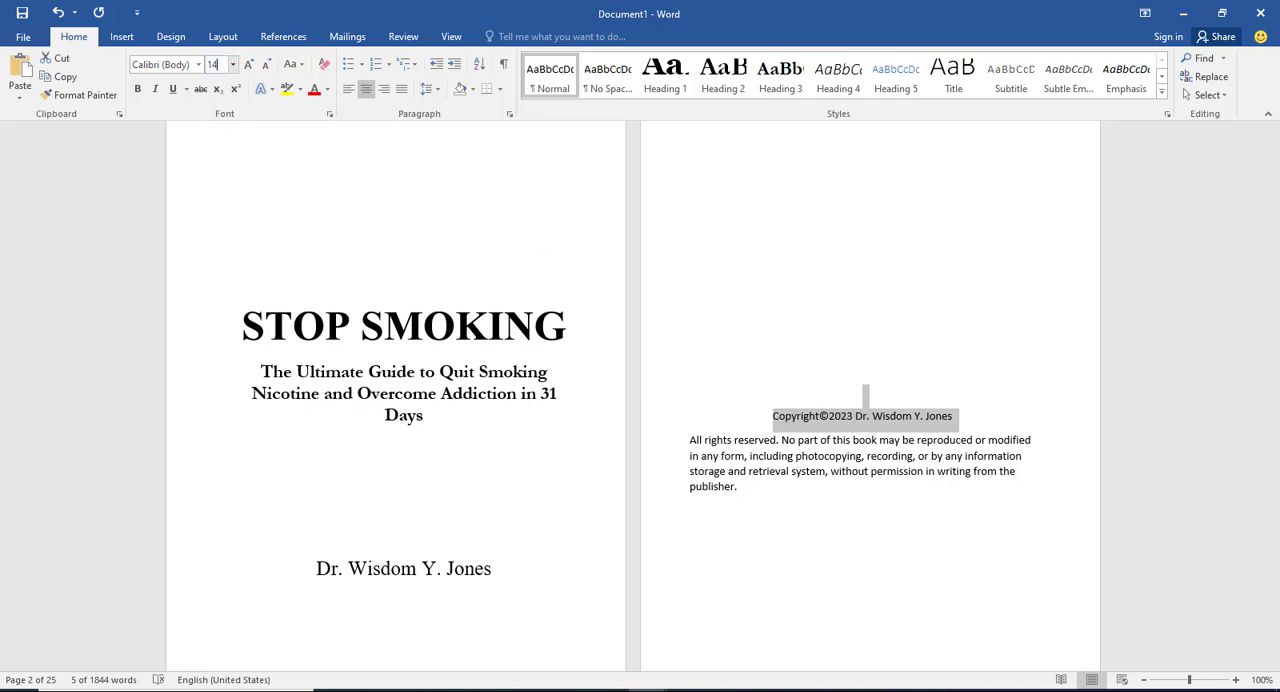
left_click_drag(743, 490, 695, 433)
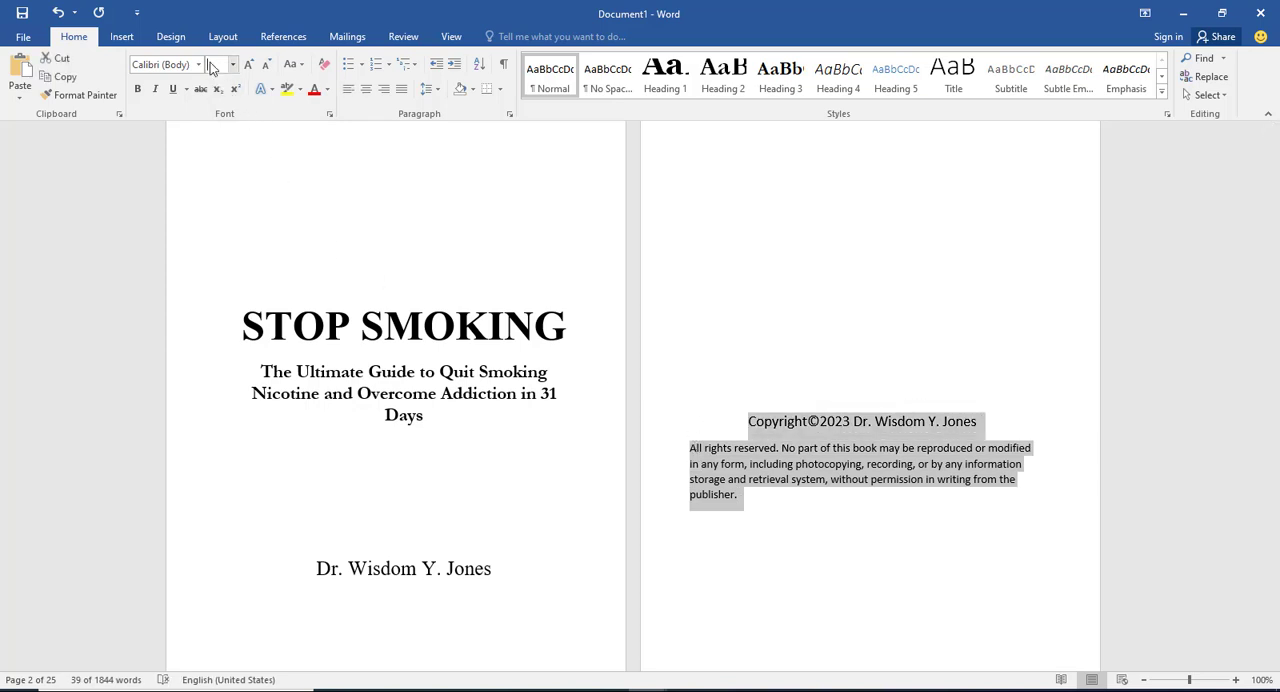
key("Return")
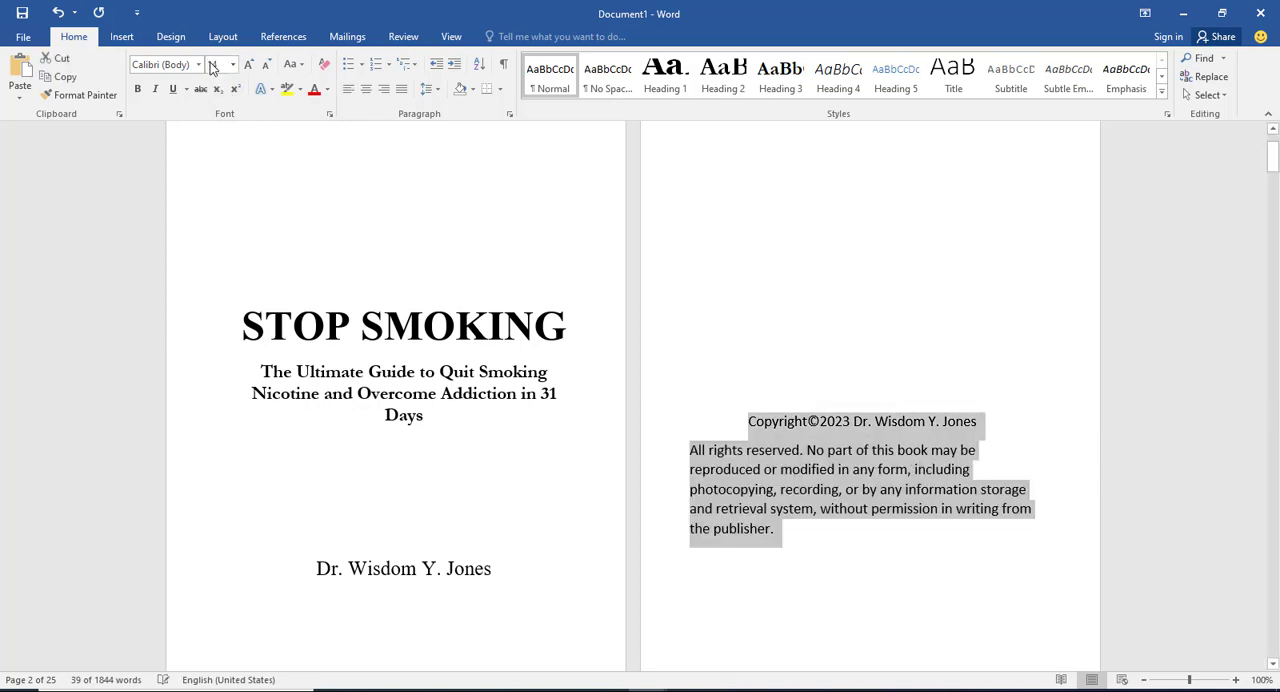
left_click(189, 65)
type("G")
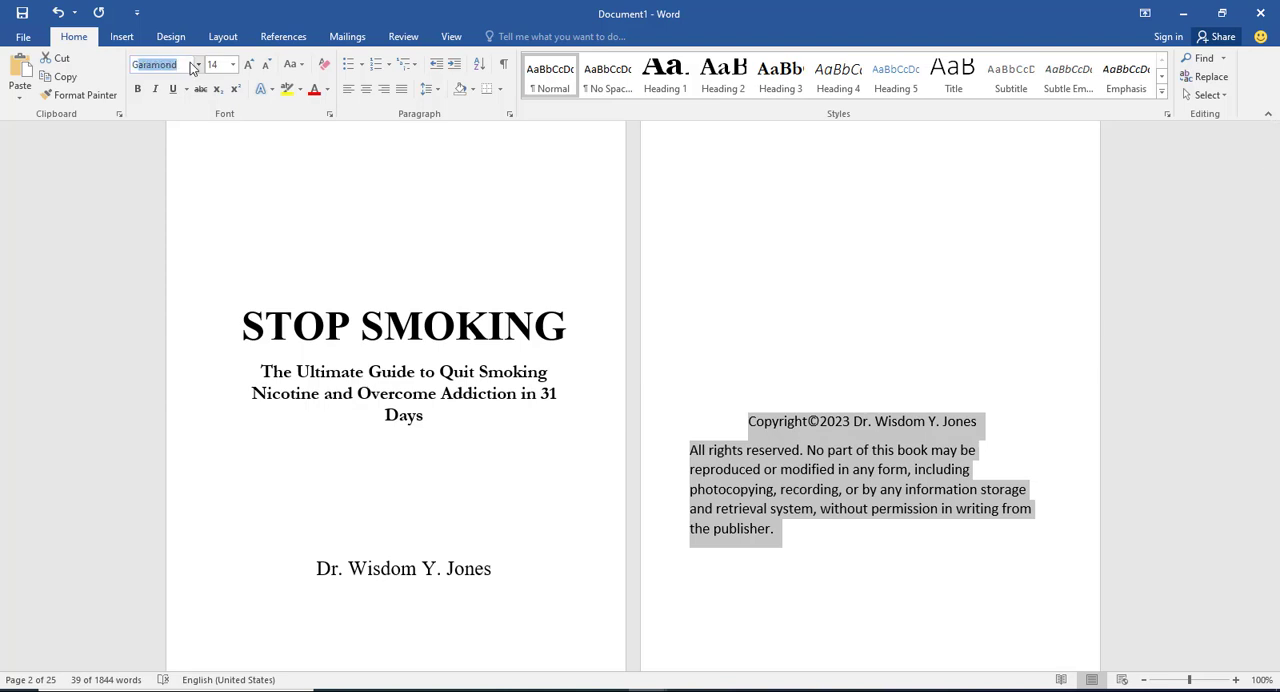
type("eorgia")
key("Return")
left_click(808, 469)
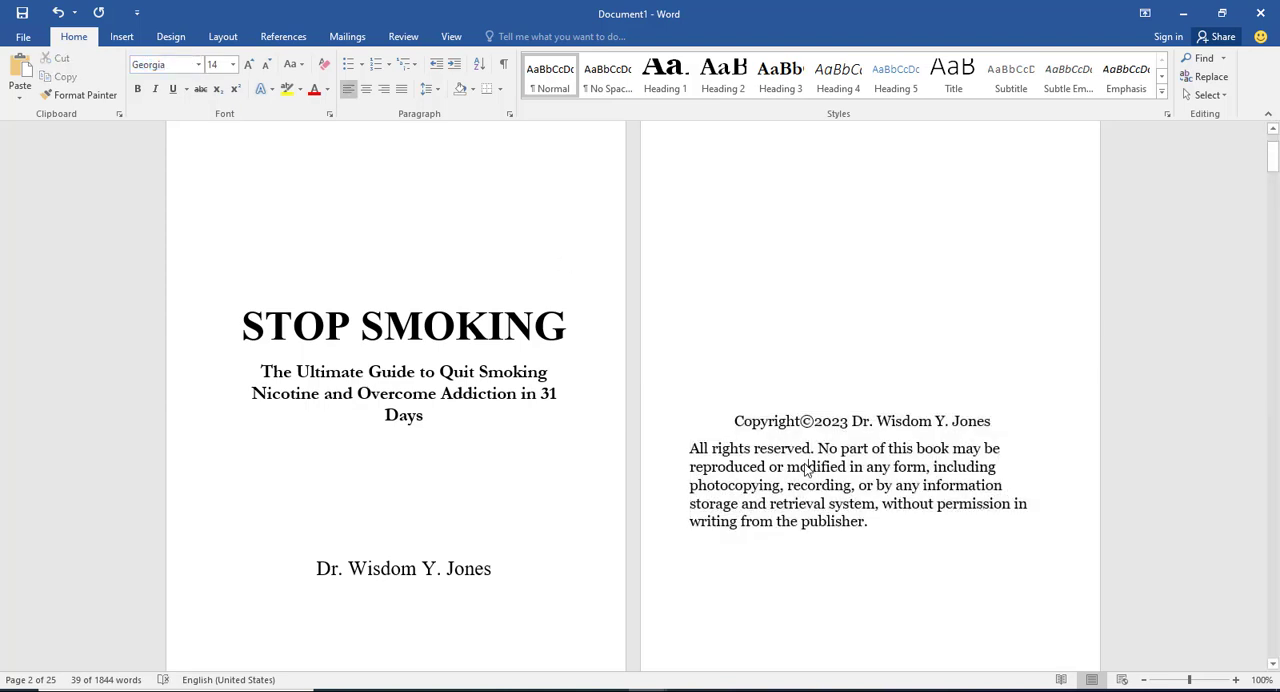
Step: Center the "Table Of Contents" heading on the contents page
scroll(784, 421, "down", 8)
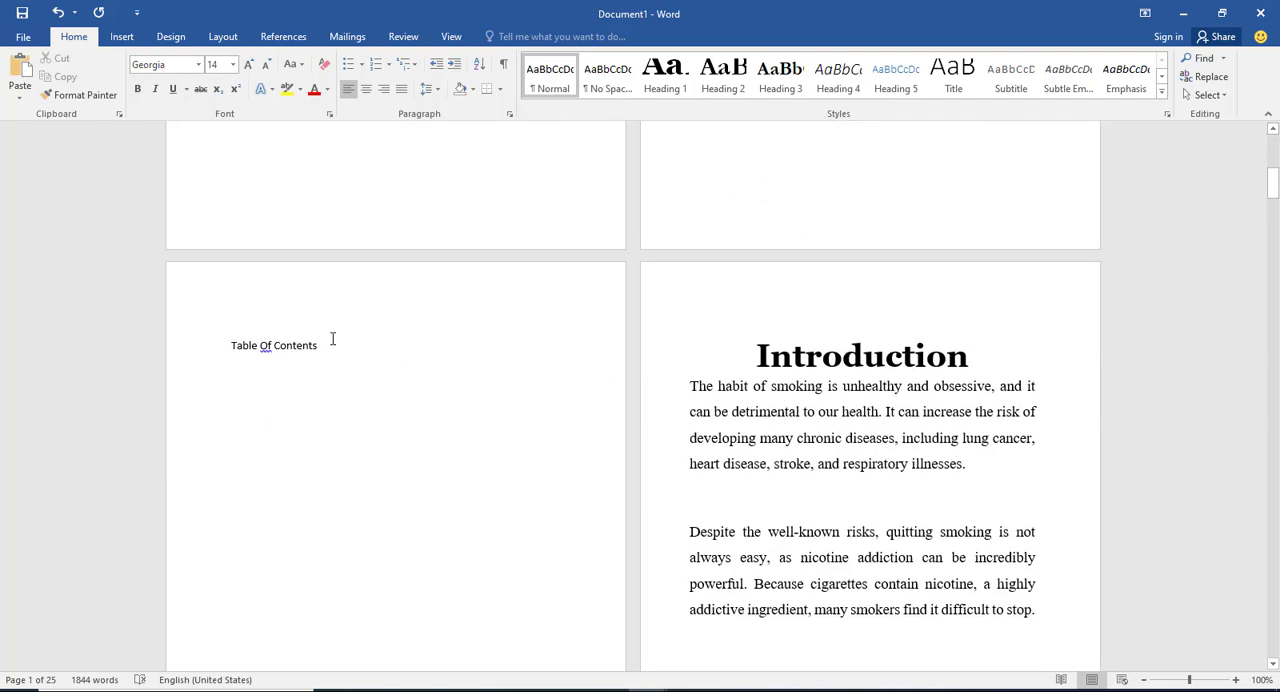
left_click_drag(327, 341, 211, 340)
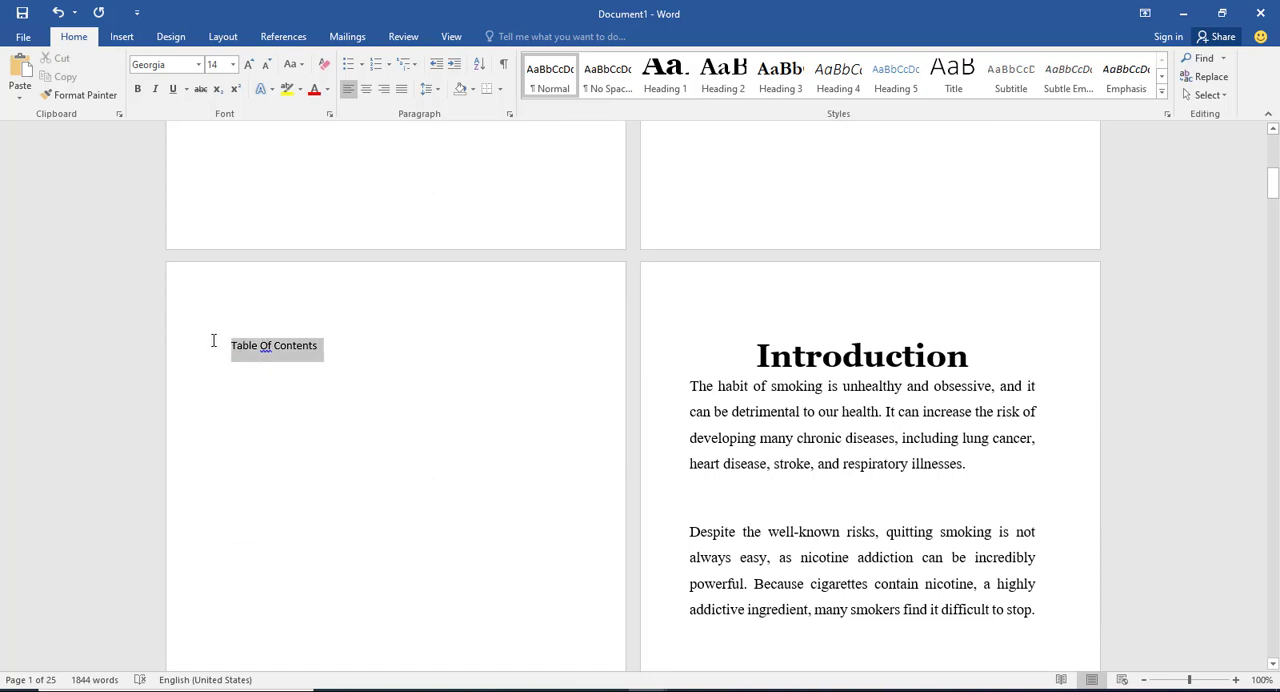
left_click(366, 92)
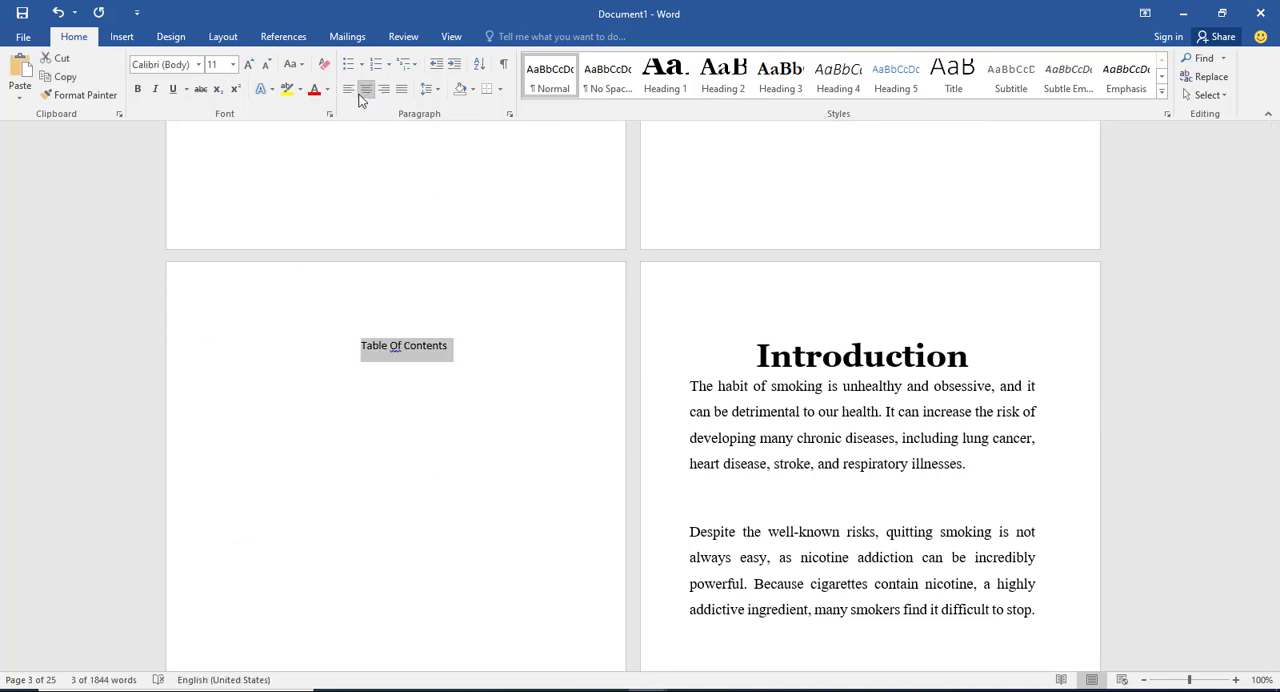
Step: Format the "Table Of Contents" heading as 17-point Times New Roman
left_click(219, 64)
key("Return")
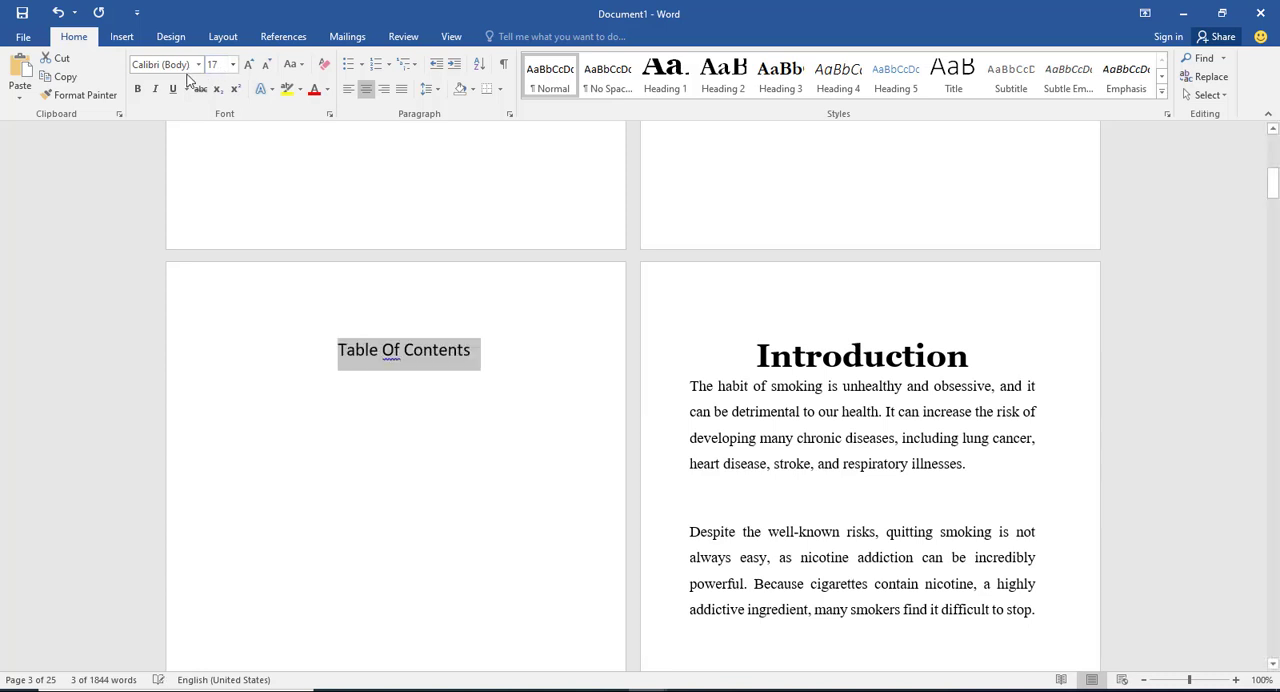
left_click(198, 66)
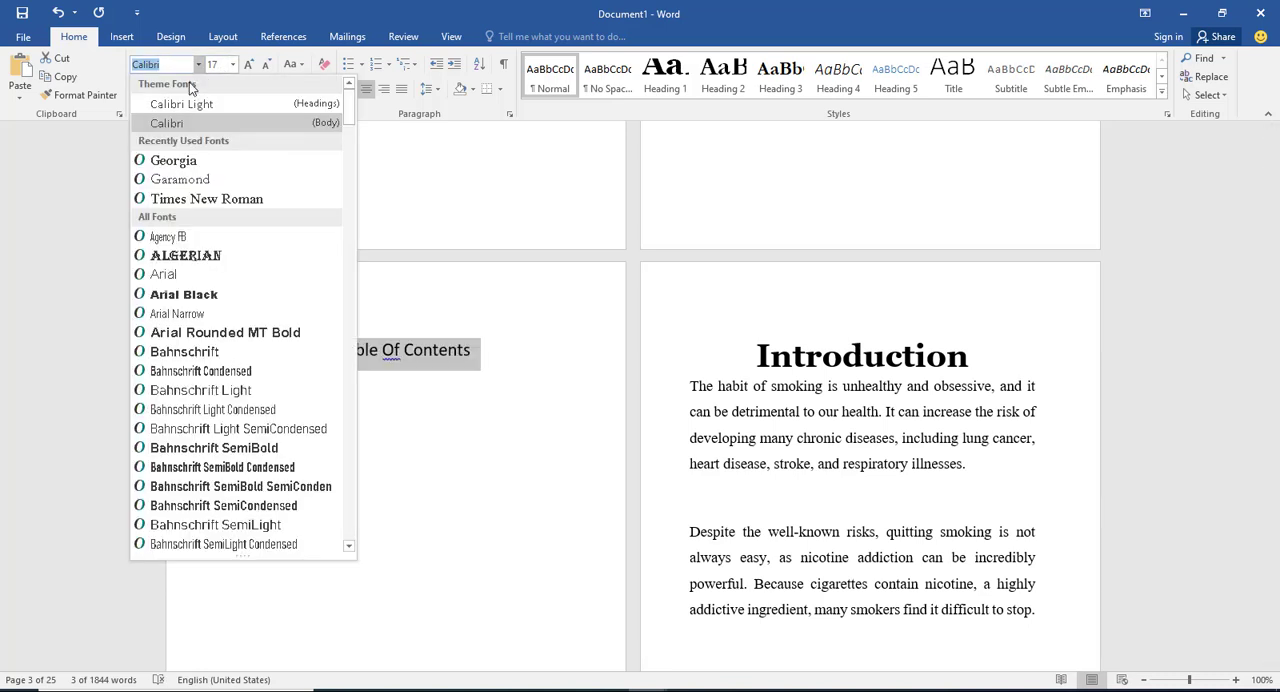
left_click(193, 199)
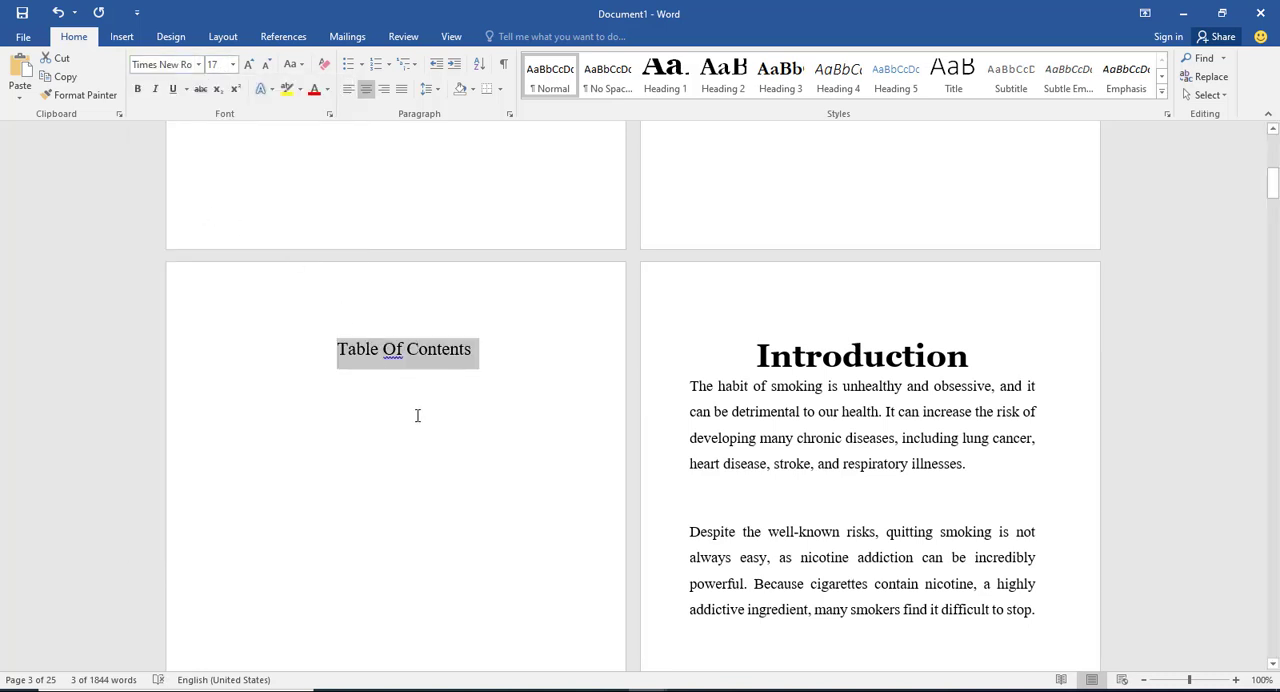
Step: Correct the flagged word "Of" to lowercase "of" in the contents page heading
left_click(396, 355)
right_click(400, 357)
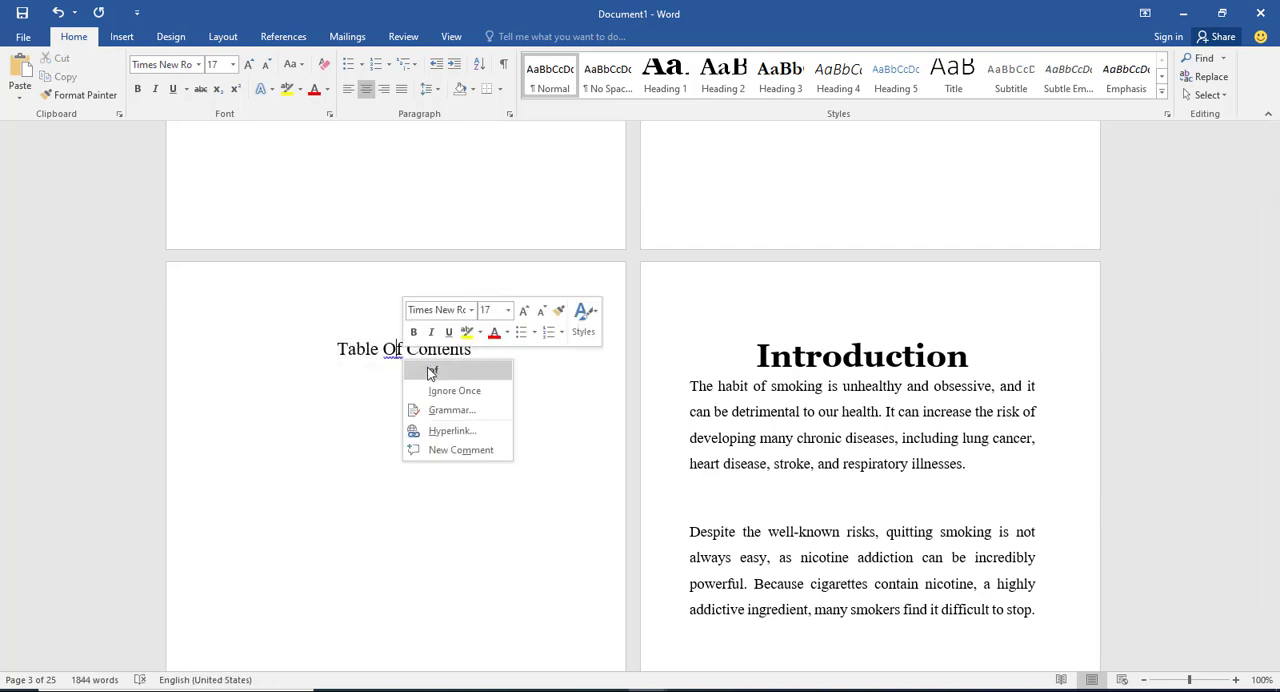
left_click(440, 375)
Step: Add a new left-aligned line below the "Table of Contents" heading
left_click(477, 350)
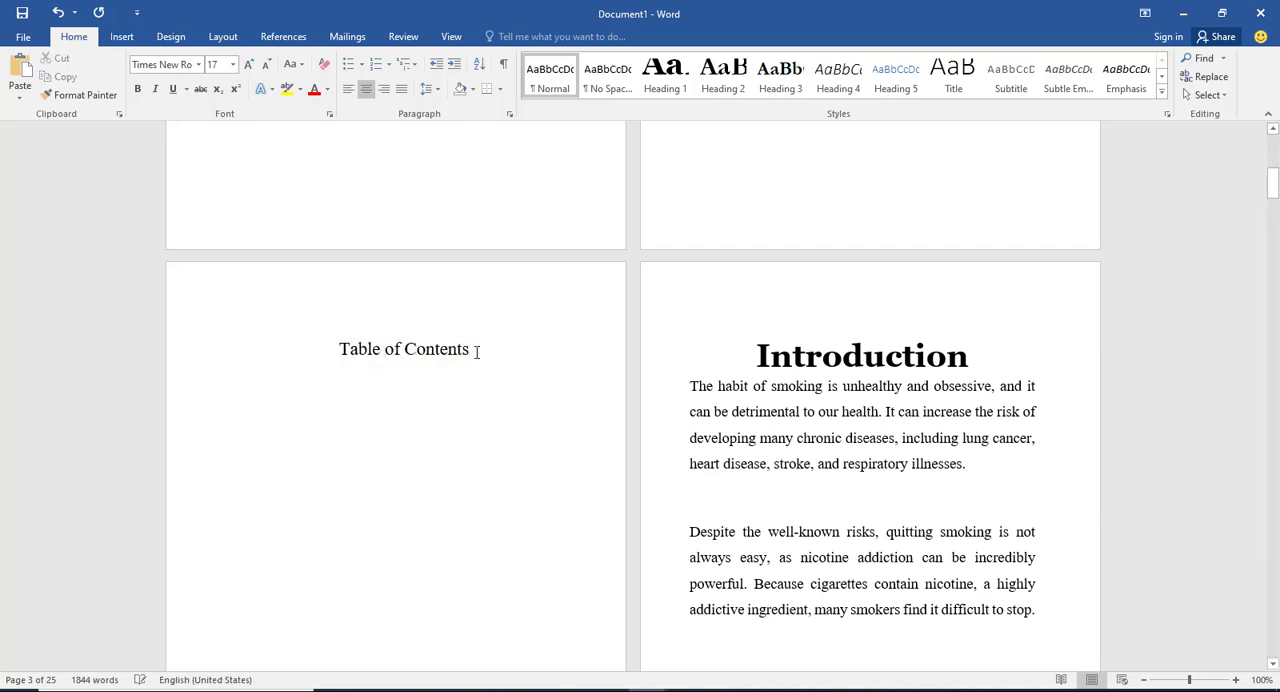
key("Return")
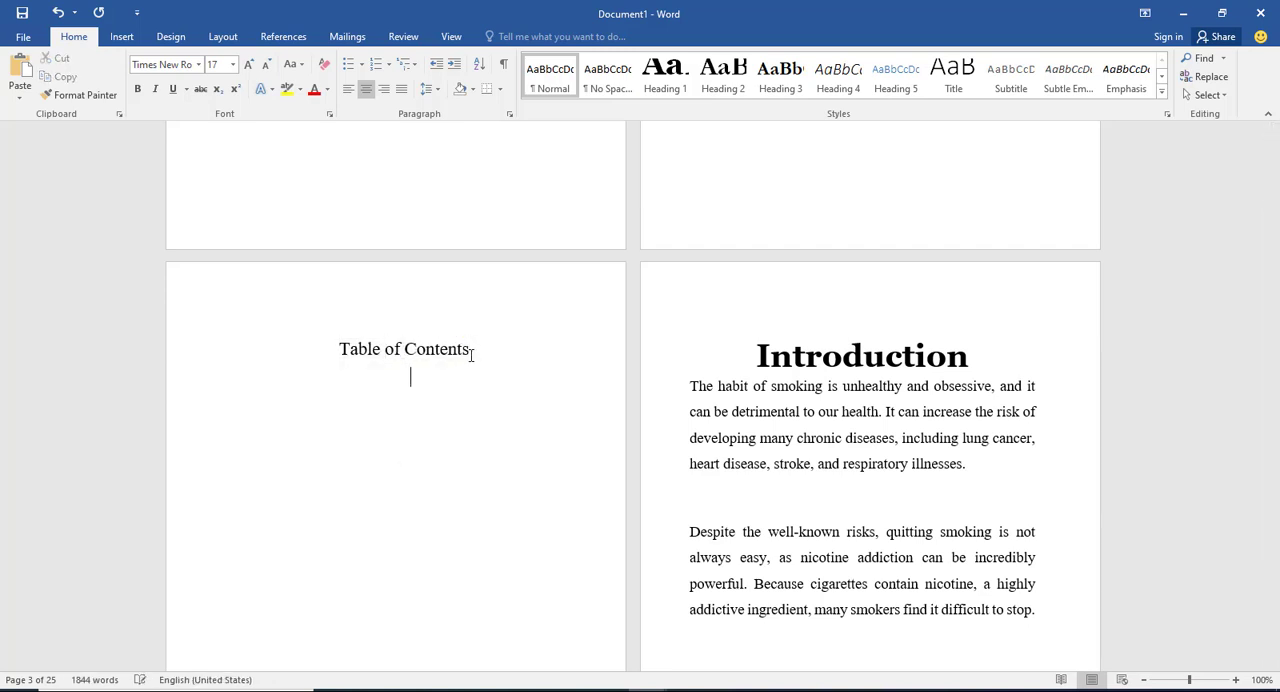
left_click(347, 92)
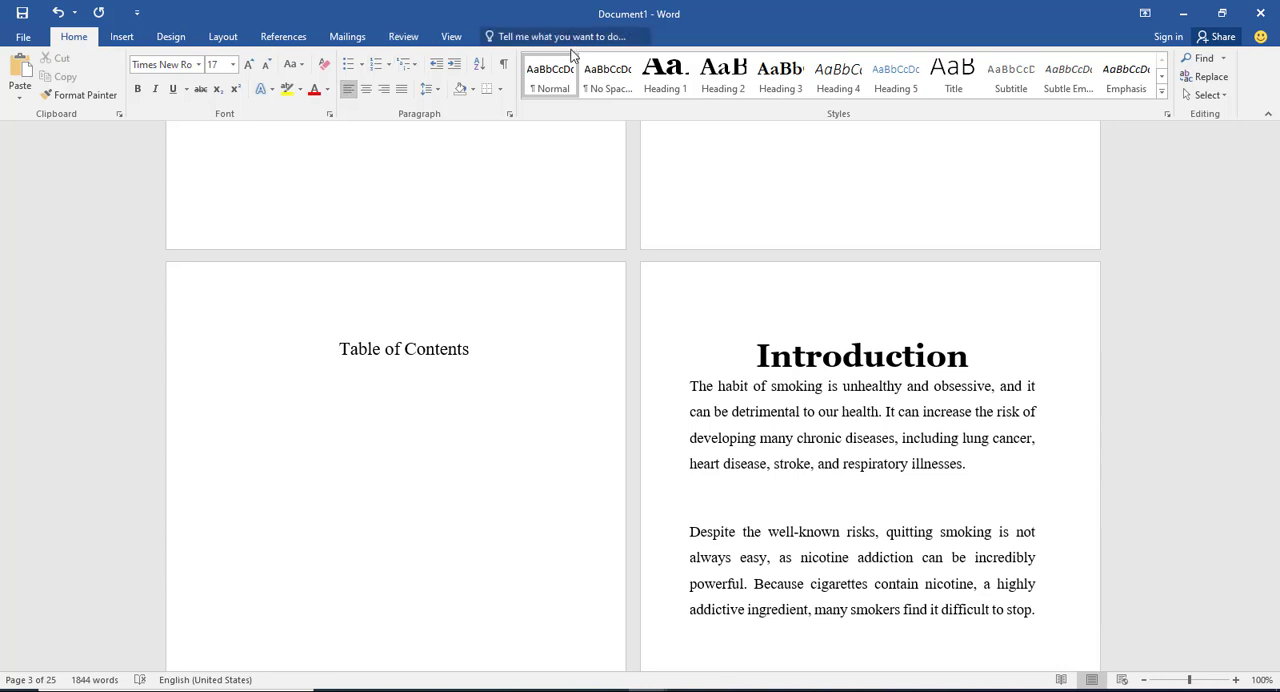
Step: Try the built-in Automatic Table 2 table of contents below the heading, look over its entries, and undo the insertion
left_click(287, 40)
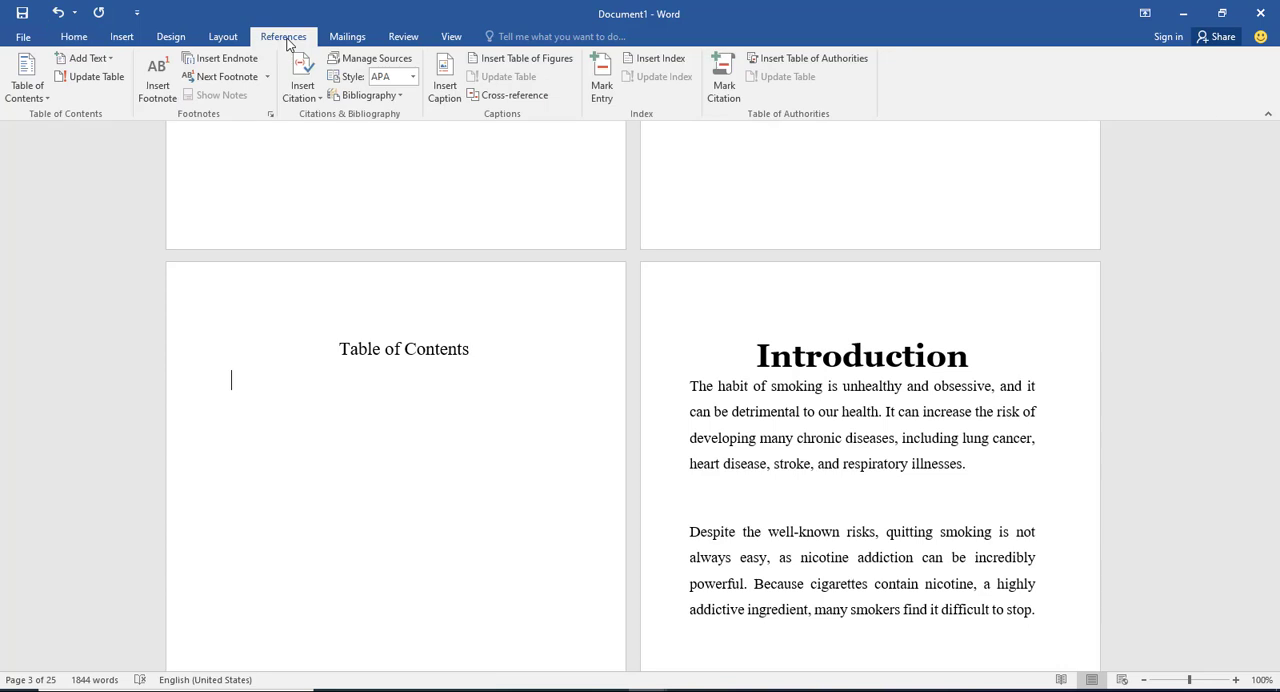
left_click(27, 76)
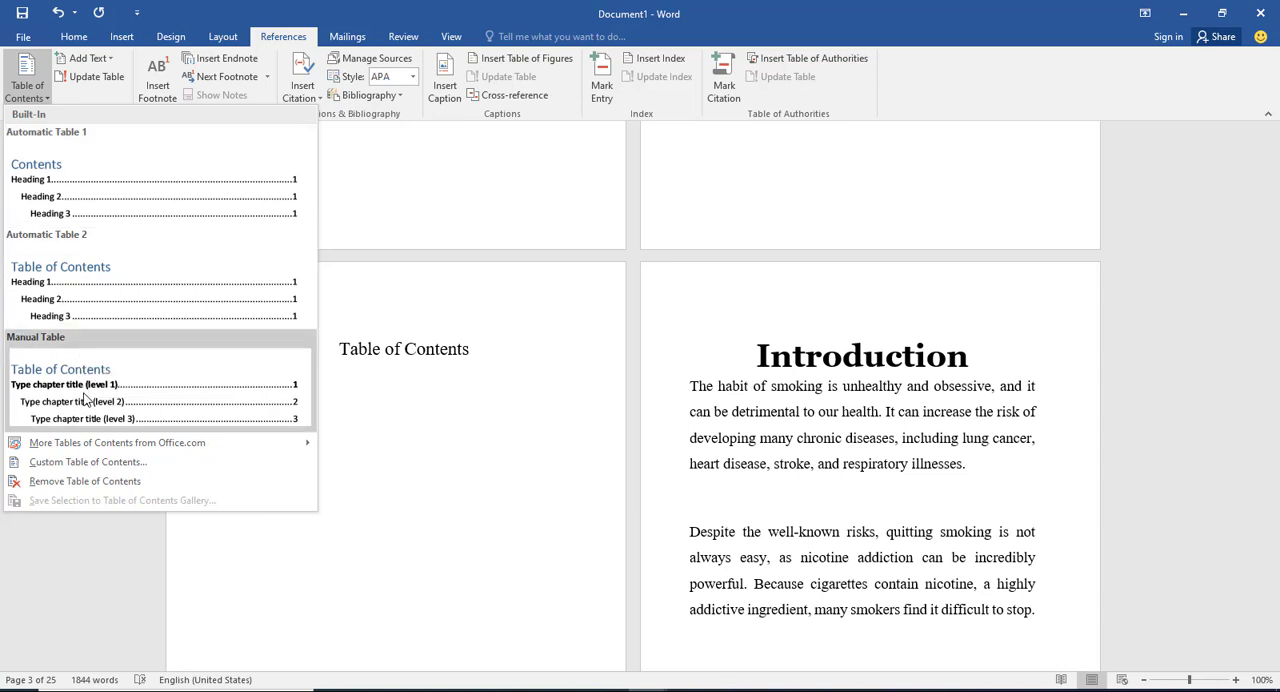
left_click(100, 305)
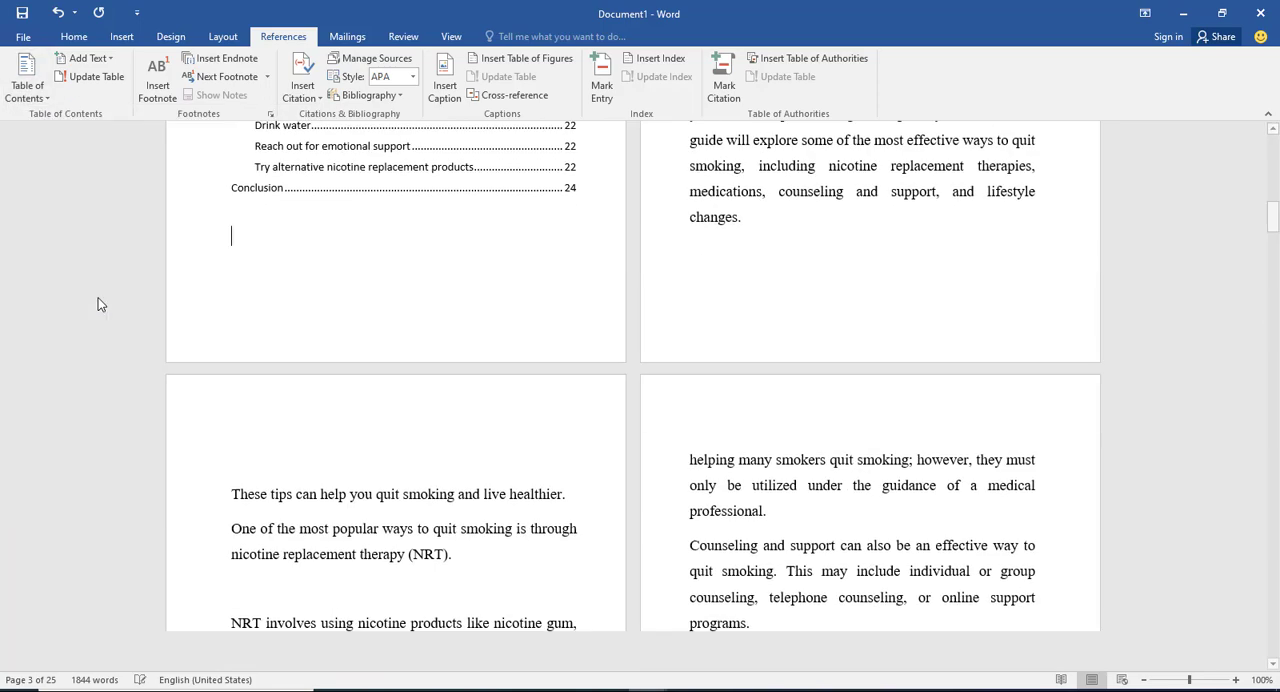
scroll(340, 270, "up", 5)
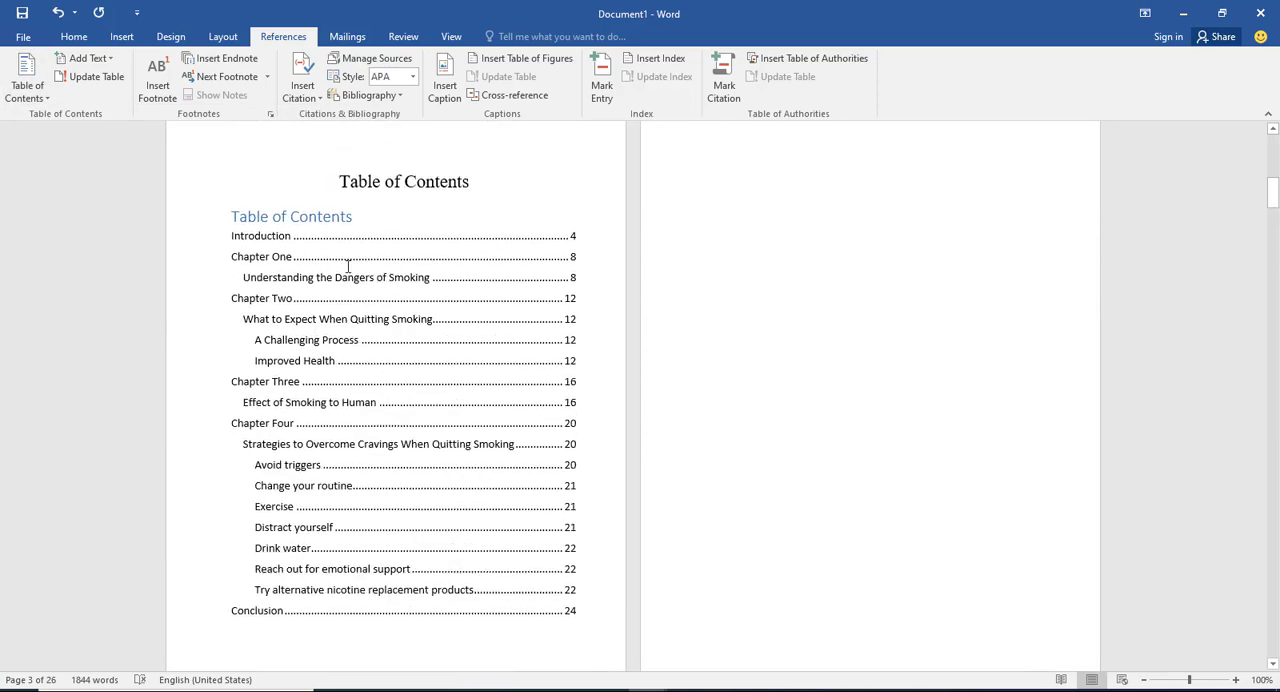
scroll(501, 369, "down", 3)
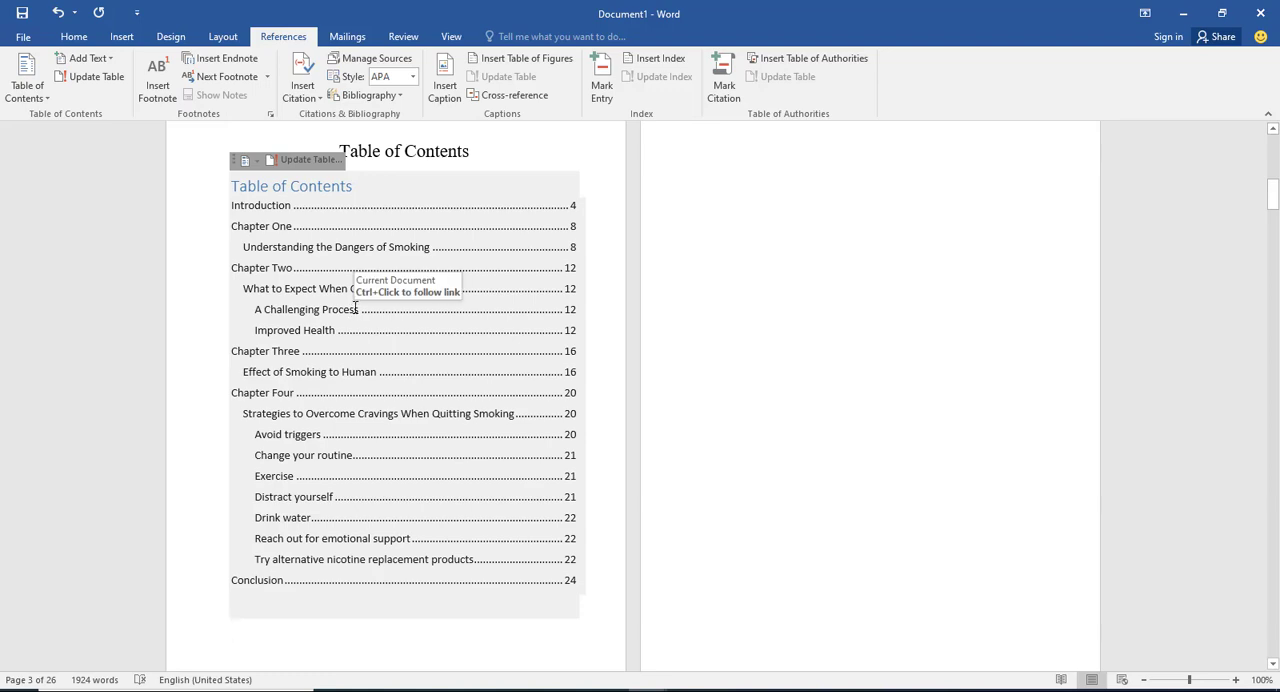
key("ctrl+z")
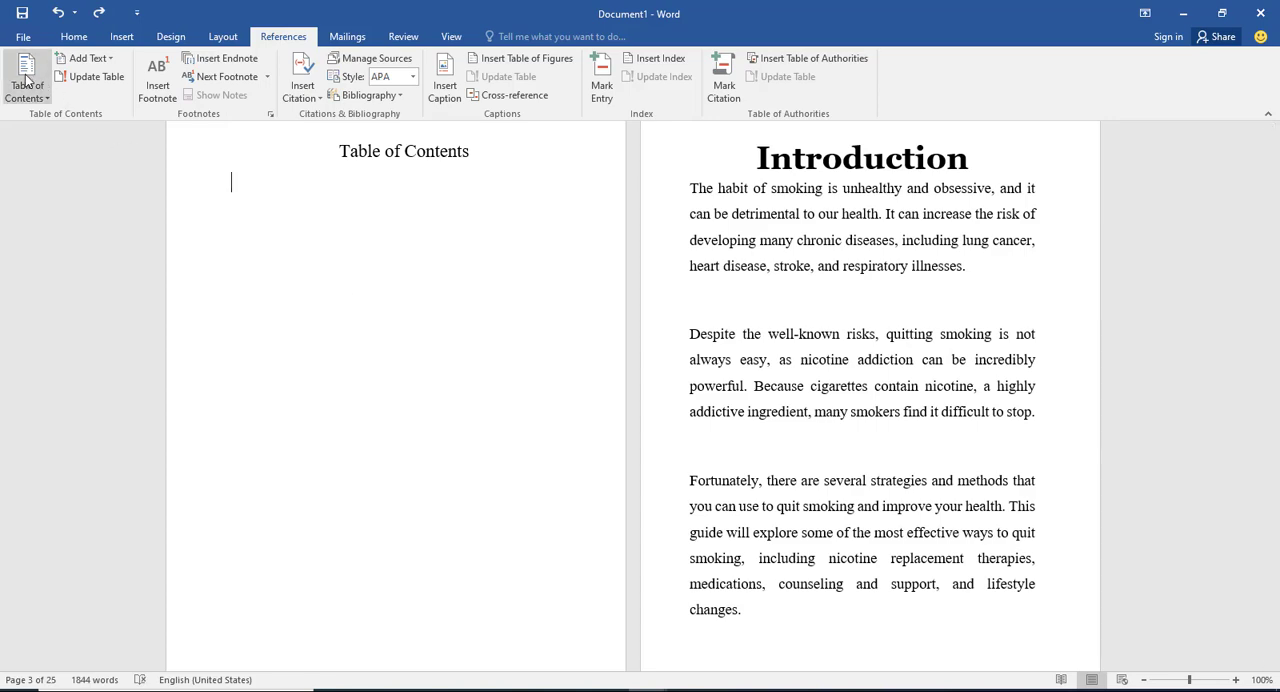
Step: Try a custom table of contents in the Fancy format with page numbers and 3 levels, and undo the insertion
left_click(27, 80)
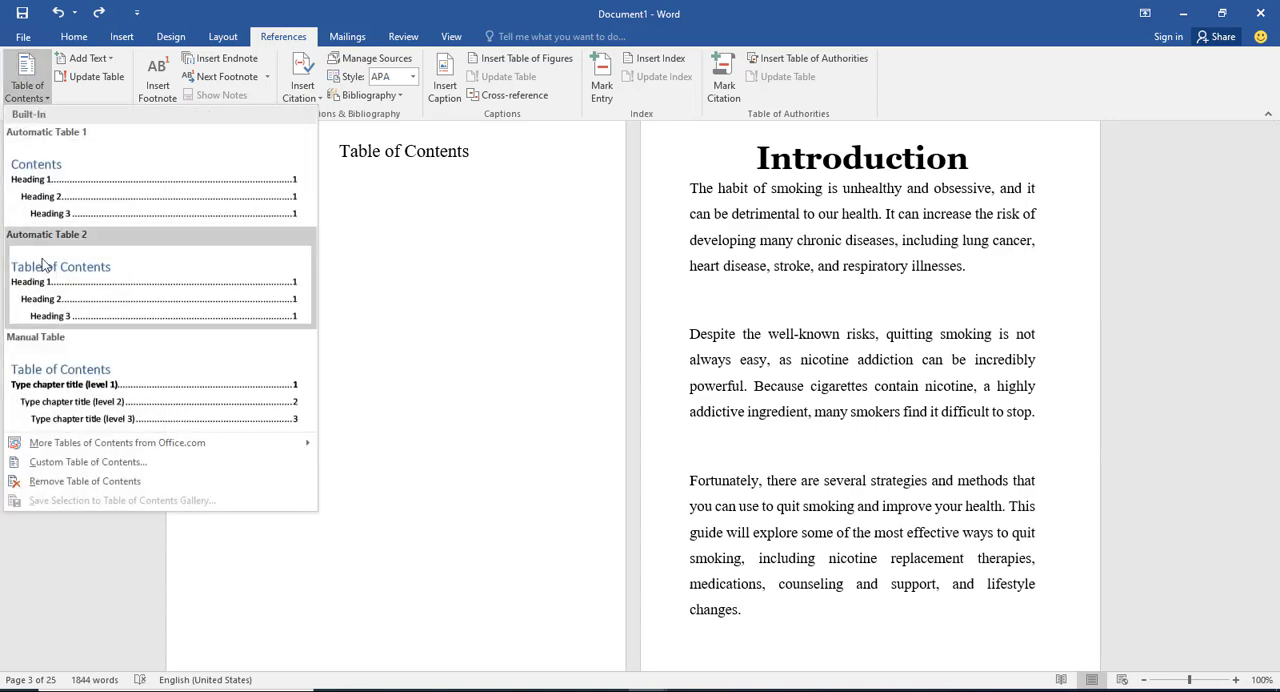
left_click(69, 465)
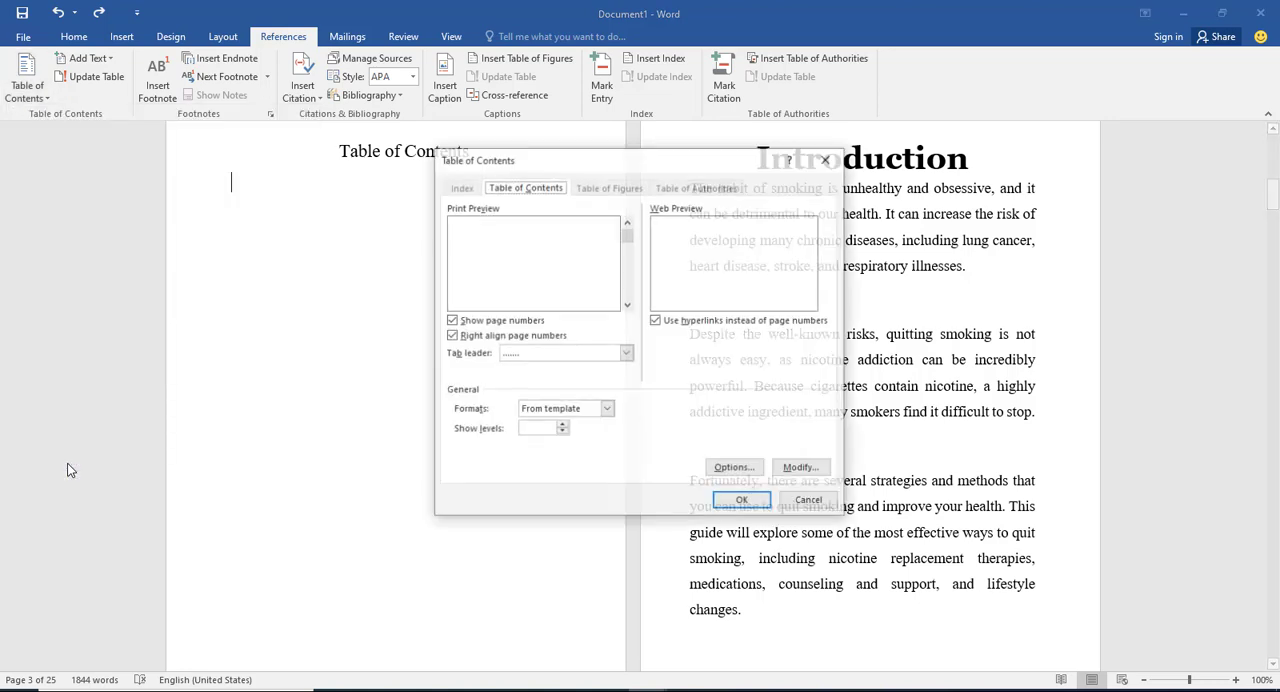
left_click(607, 410)
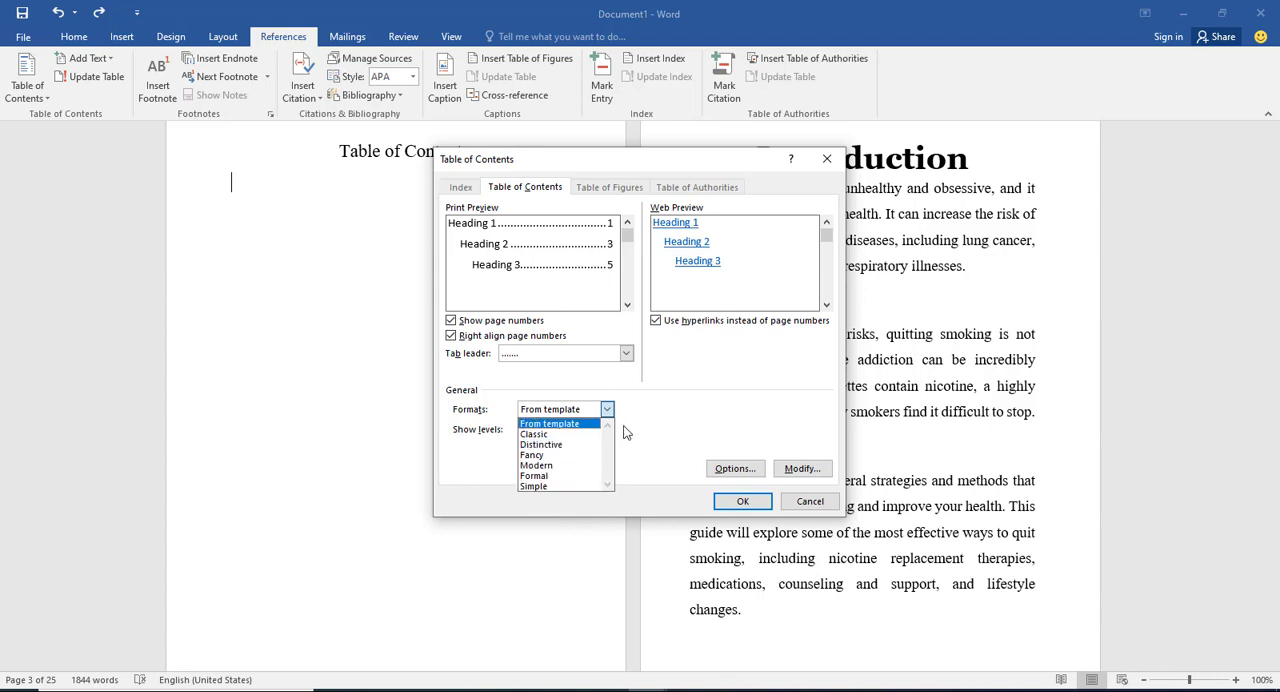
left_click(547, 456)
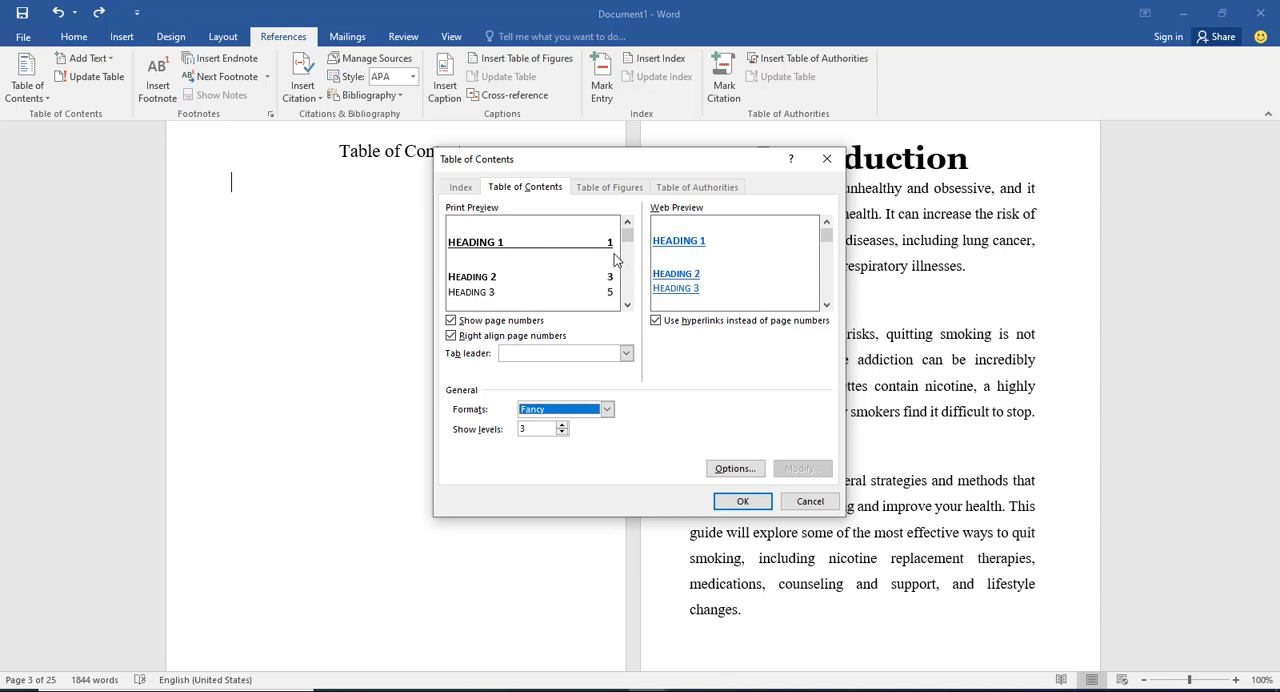
left_click(451, 321)
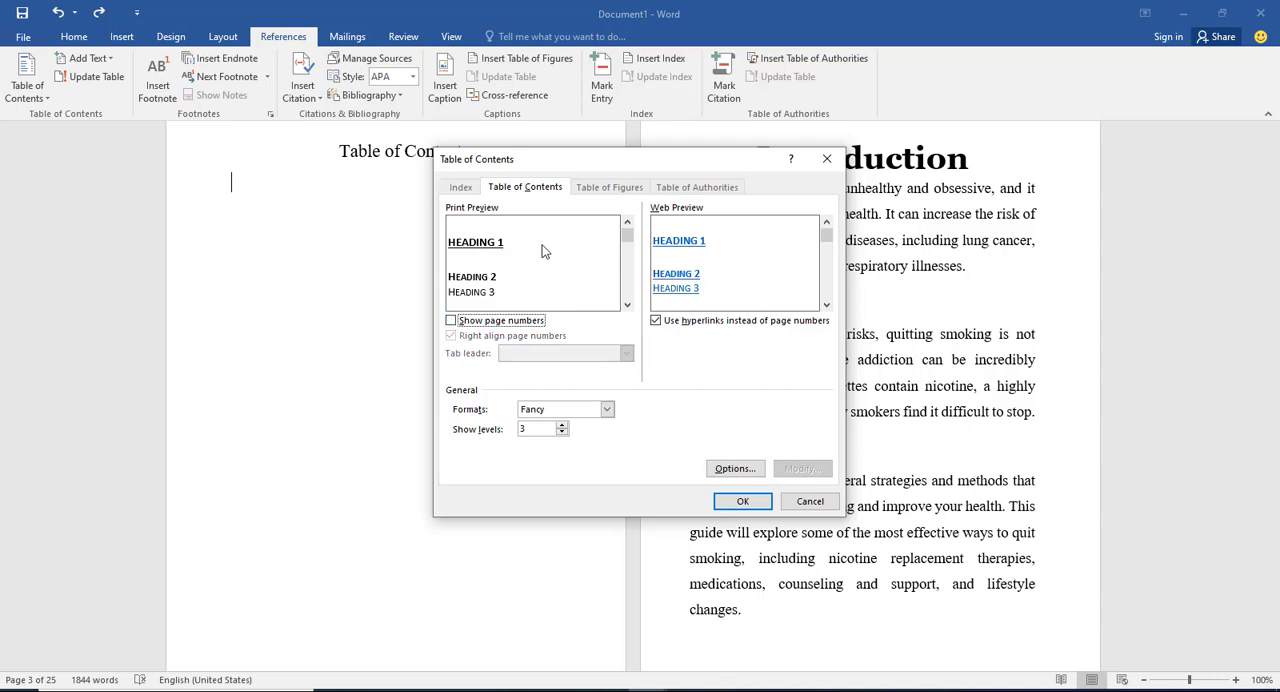
left_click(451, 321)
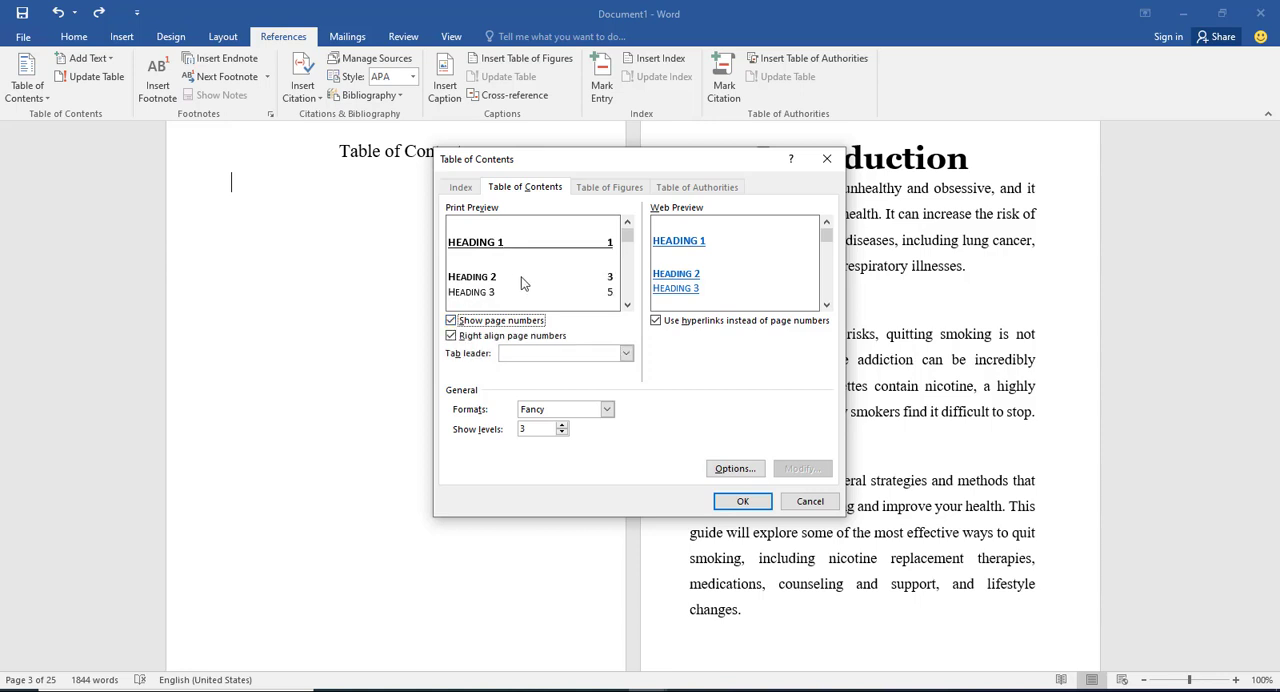
left_click(742, 503)
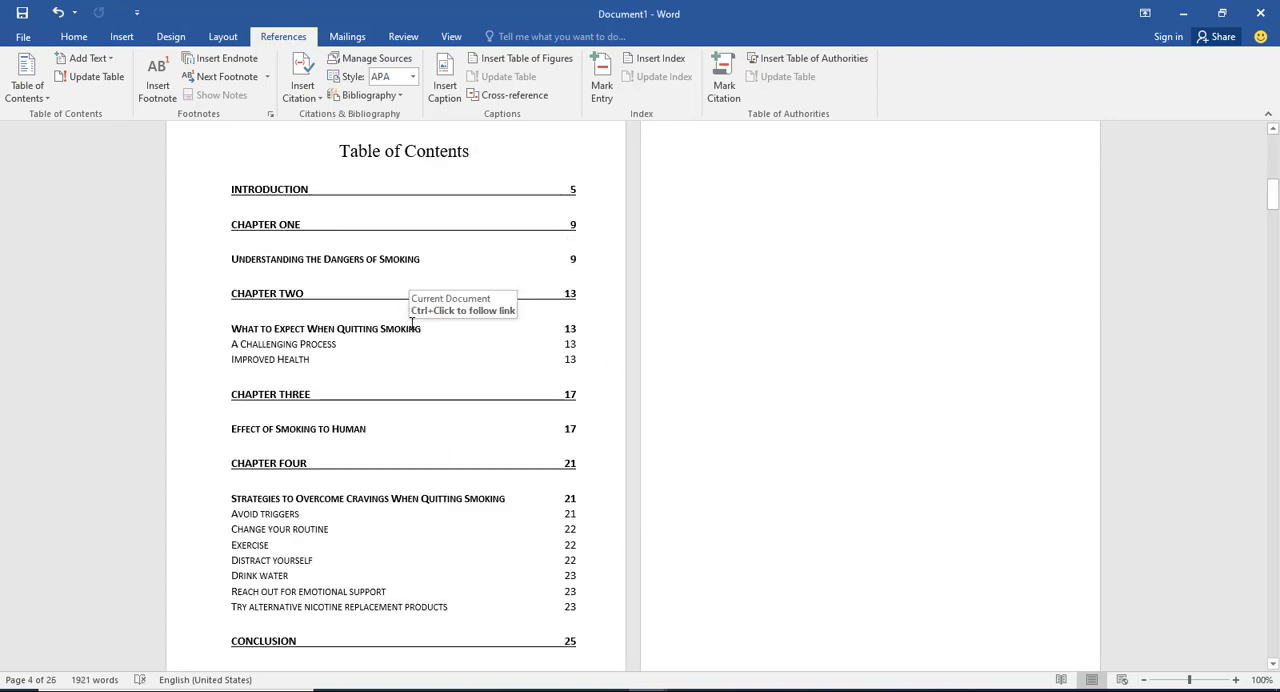
key("ctrl+z")
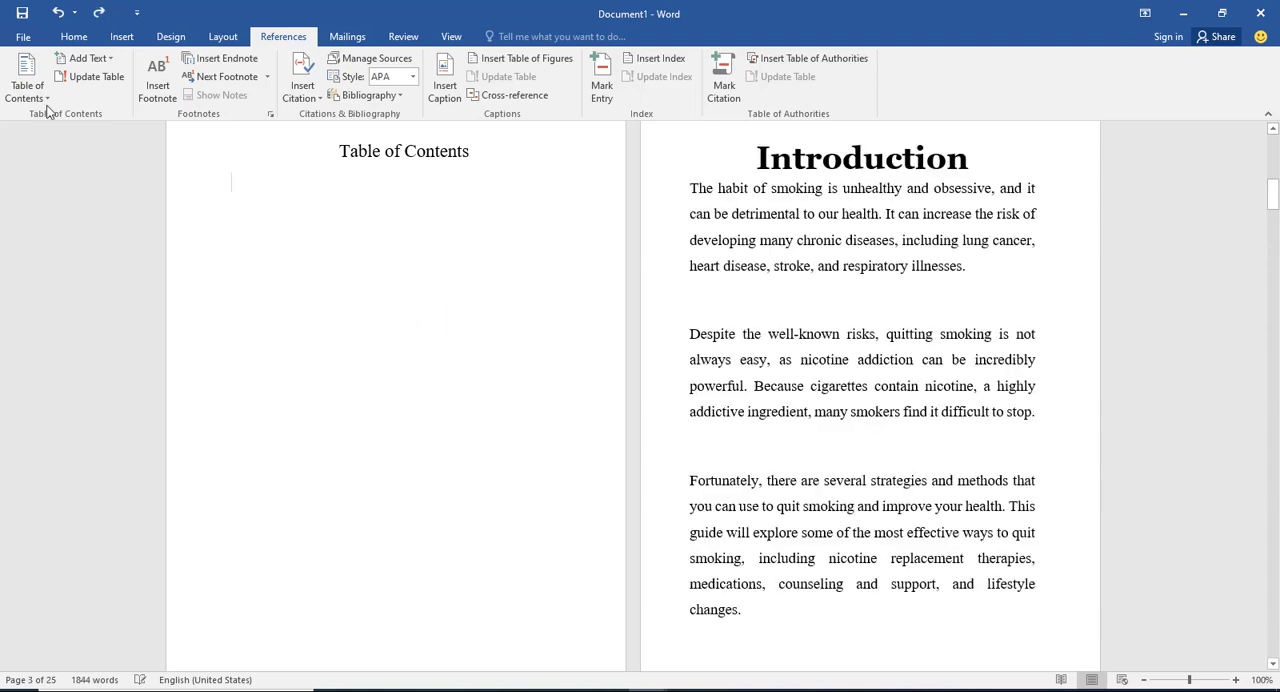
Step: Insert a custom table of contents below the heading in the Fancy format with 3 levels and page numbers turned off
left_click(30, 90)
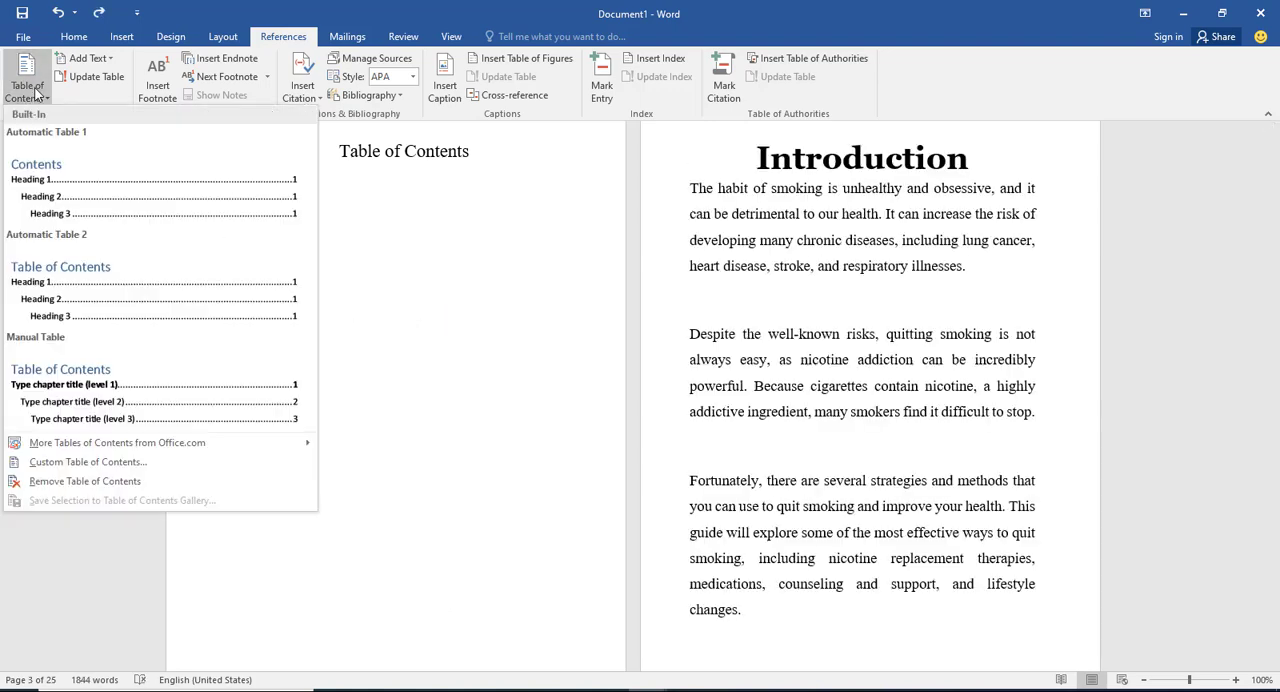
left_click(86, 463)
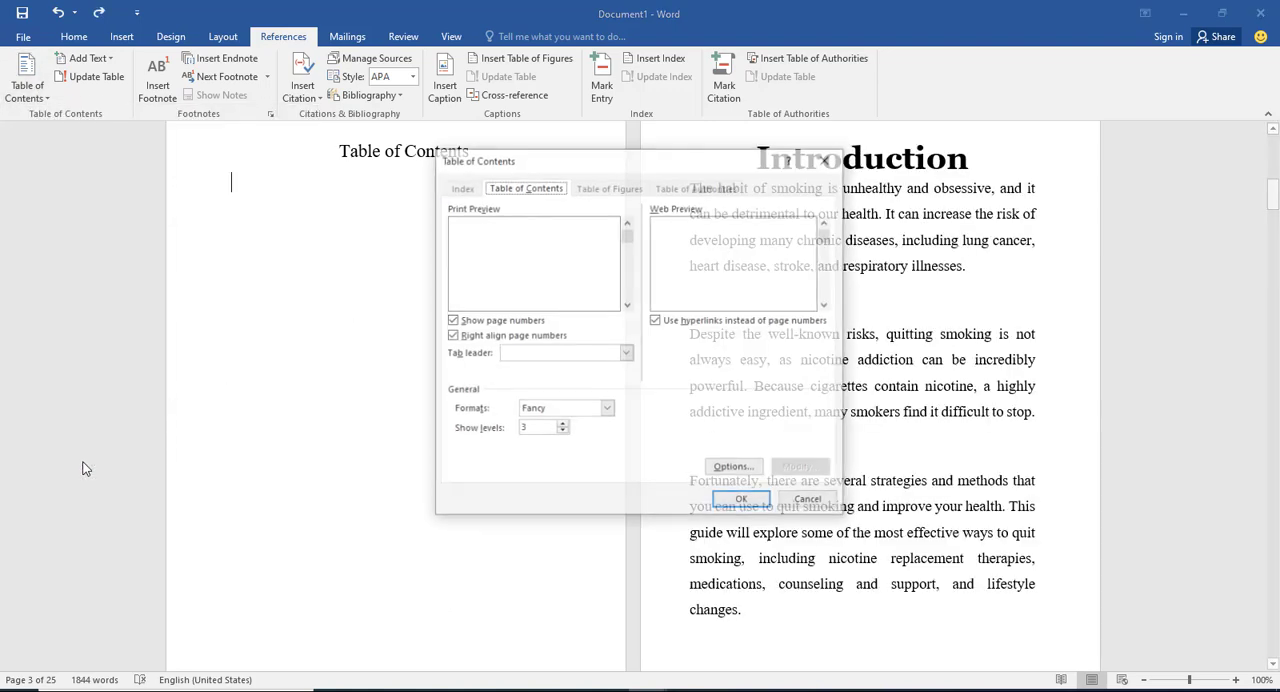
left_click(606, 409)
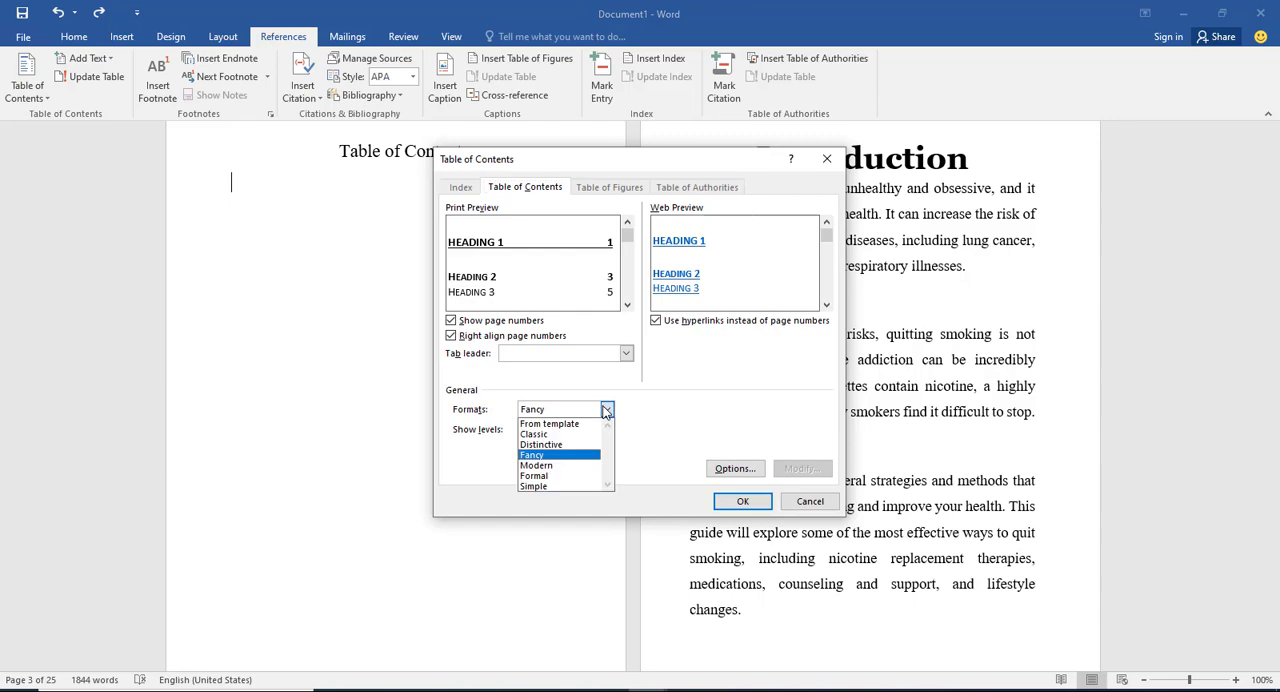
left_click(451, 321)
left_click(762, 503)
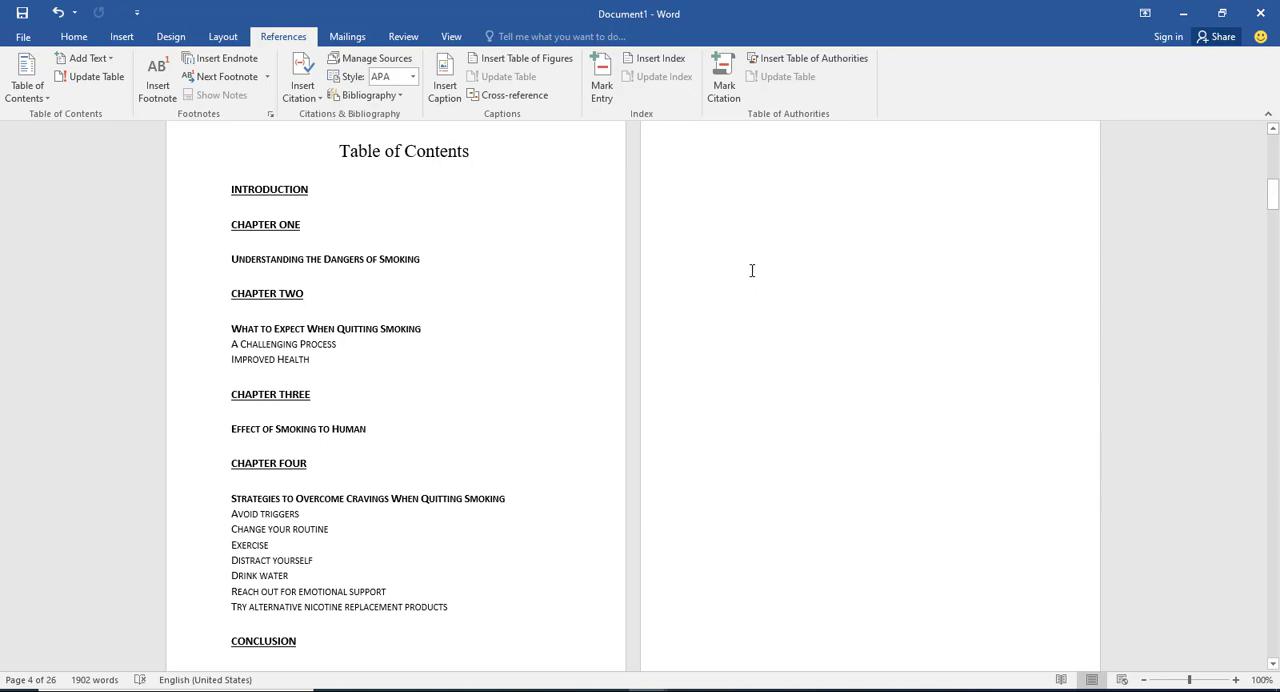
Step: Select all table of contents entries, from Introduction to Conclusion, and set their font to Georgia
key("ctrl+a")
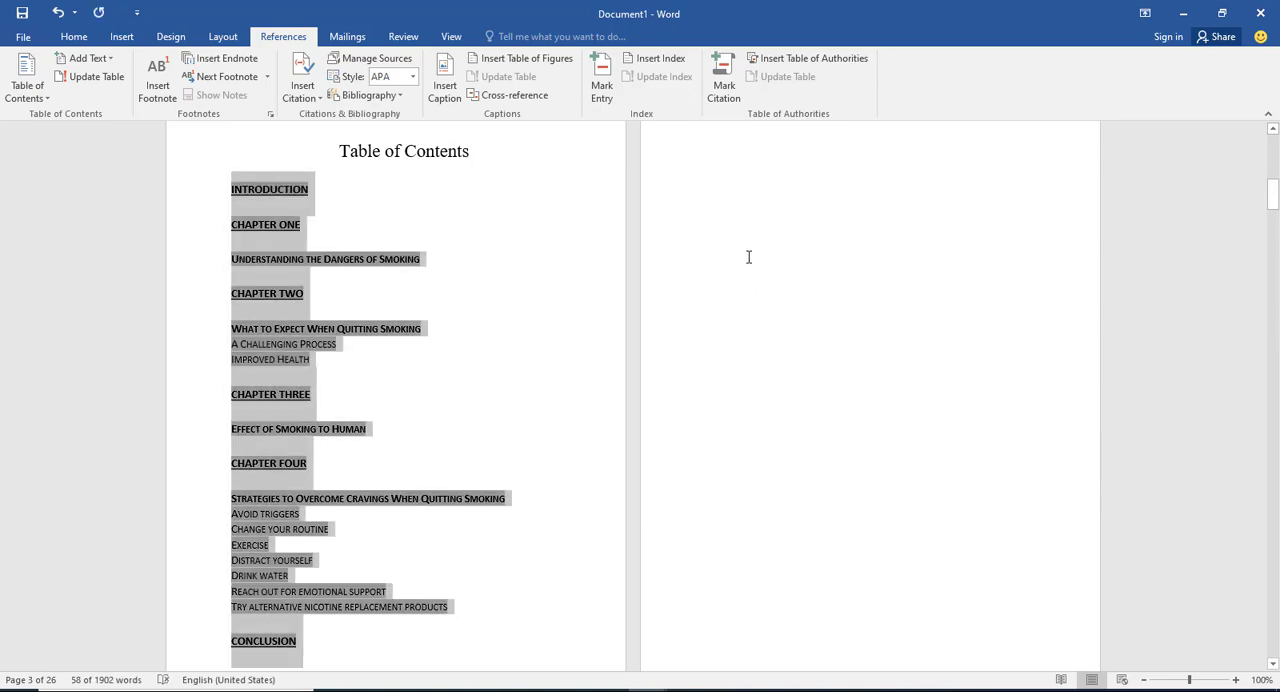
scroll(502, 435, "down", 2)
scroll(368, 488, "down", 3)
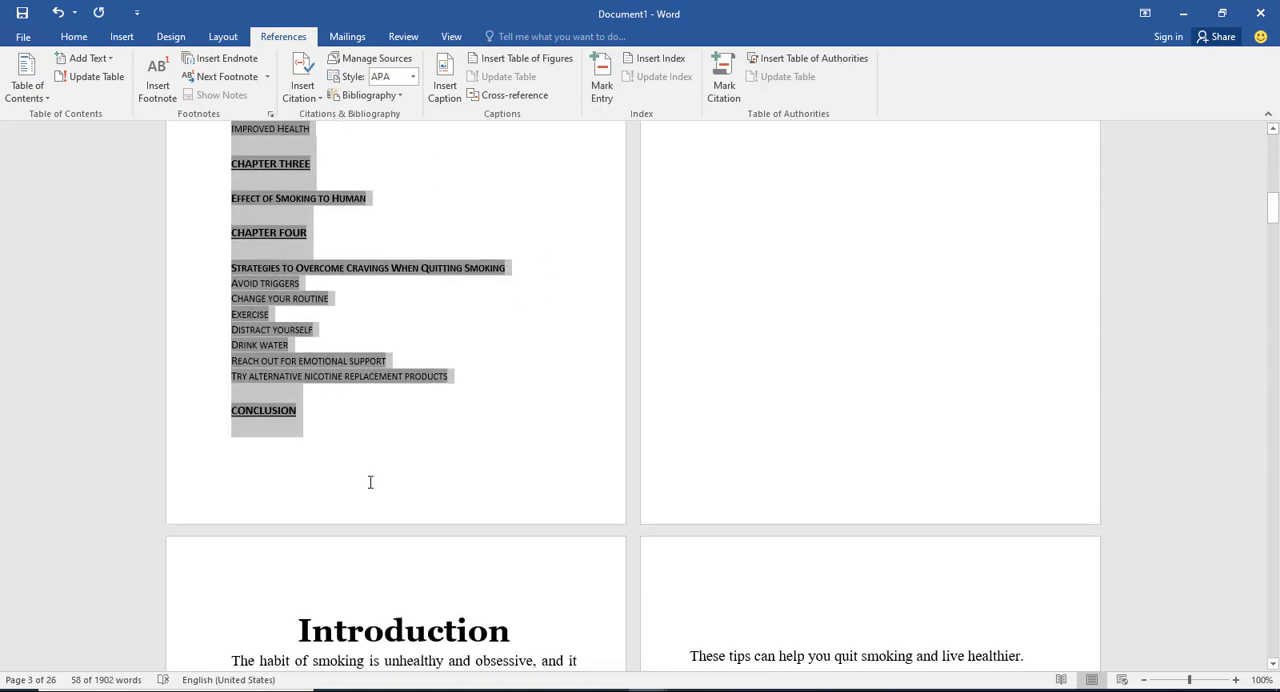
scroll(440, 418, "up", 3)
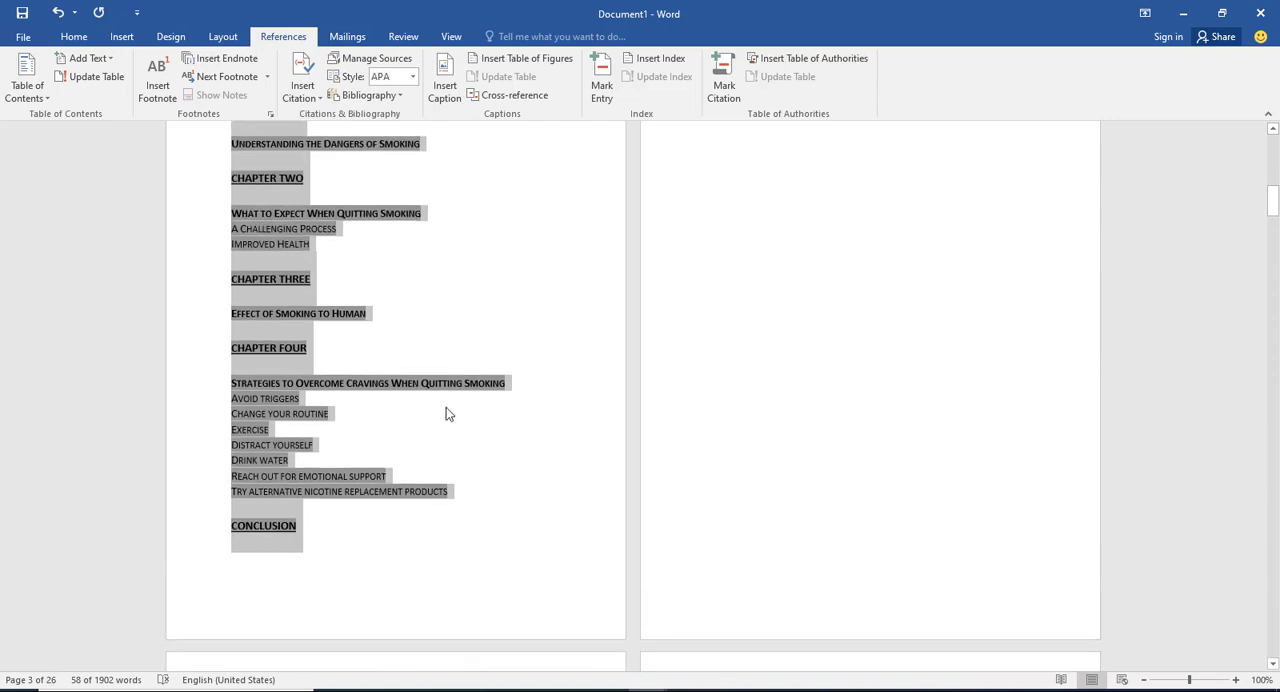
left_click(446, 411)
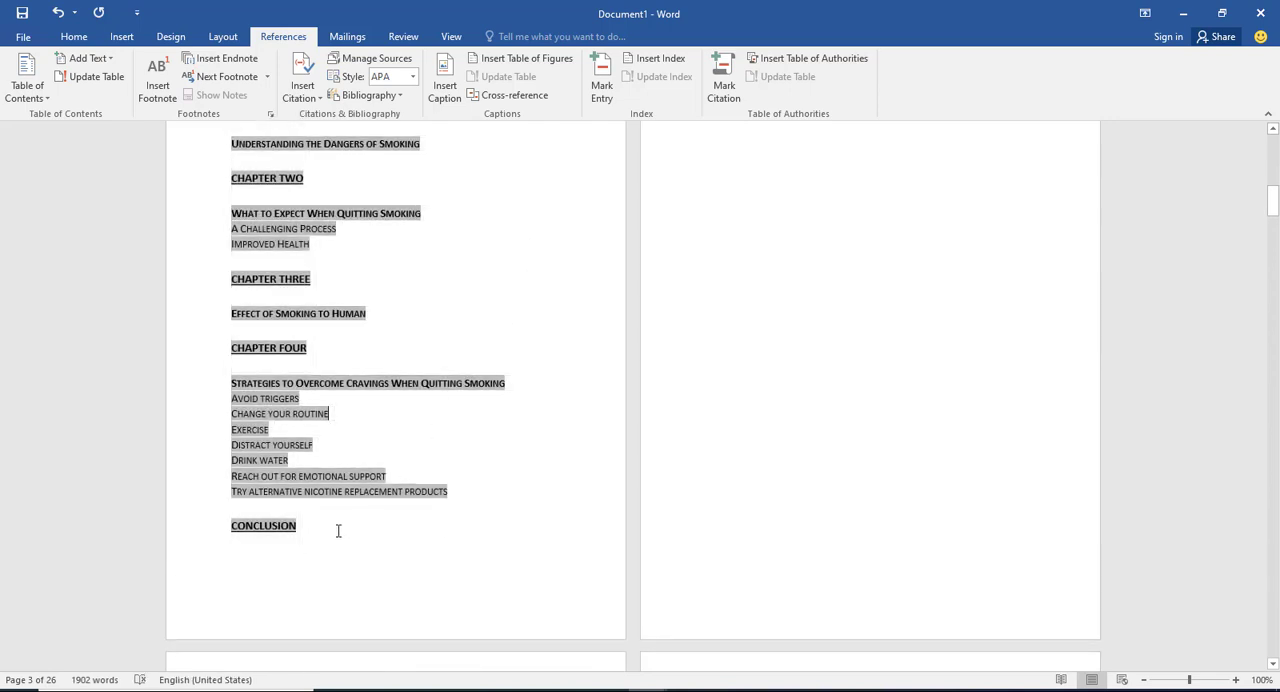
left_click(74, 36)
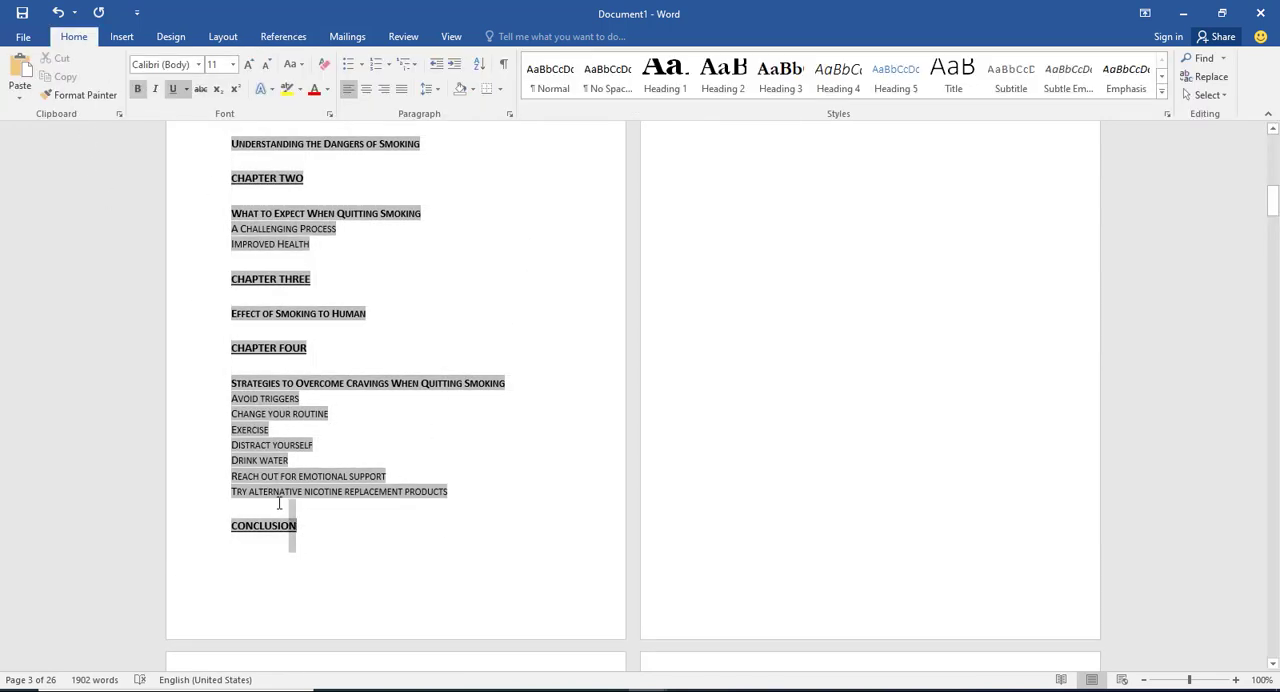
left_click_drag(300, 545, 194, 250)
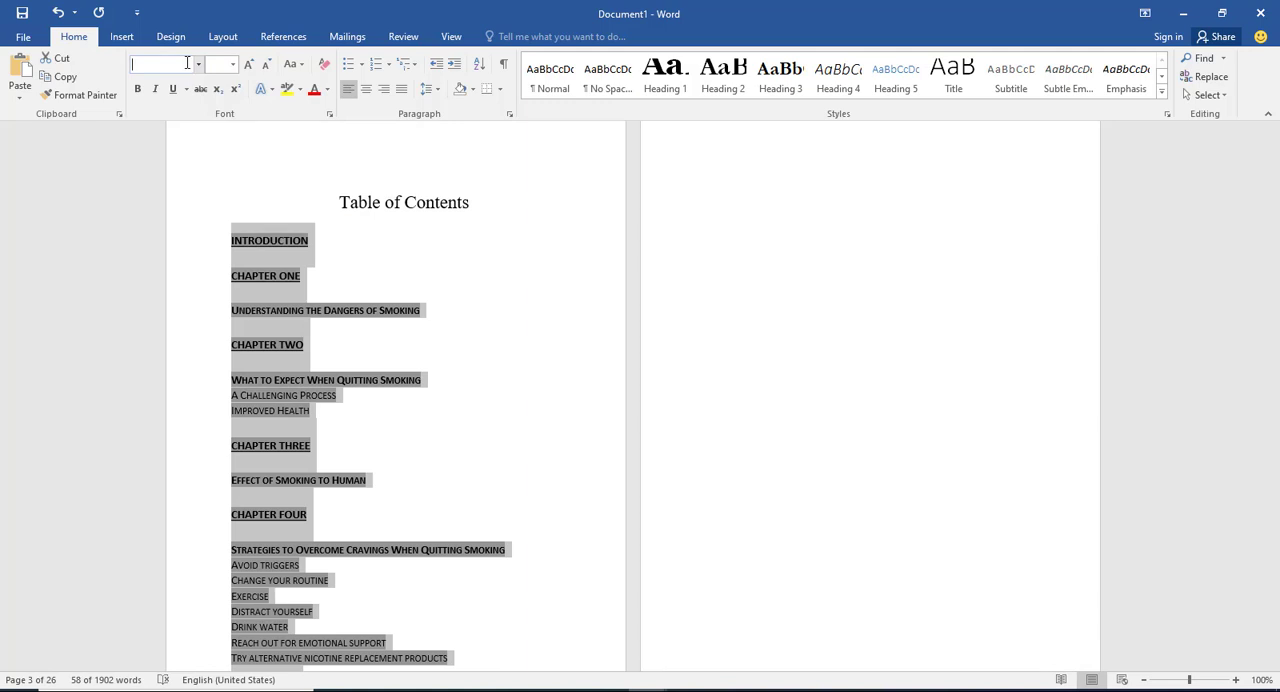
left_click(186, 67)
type("Georgia")
key("Return")
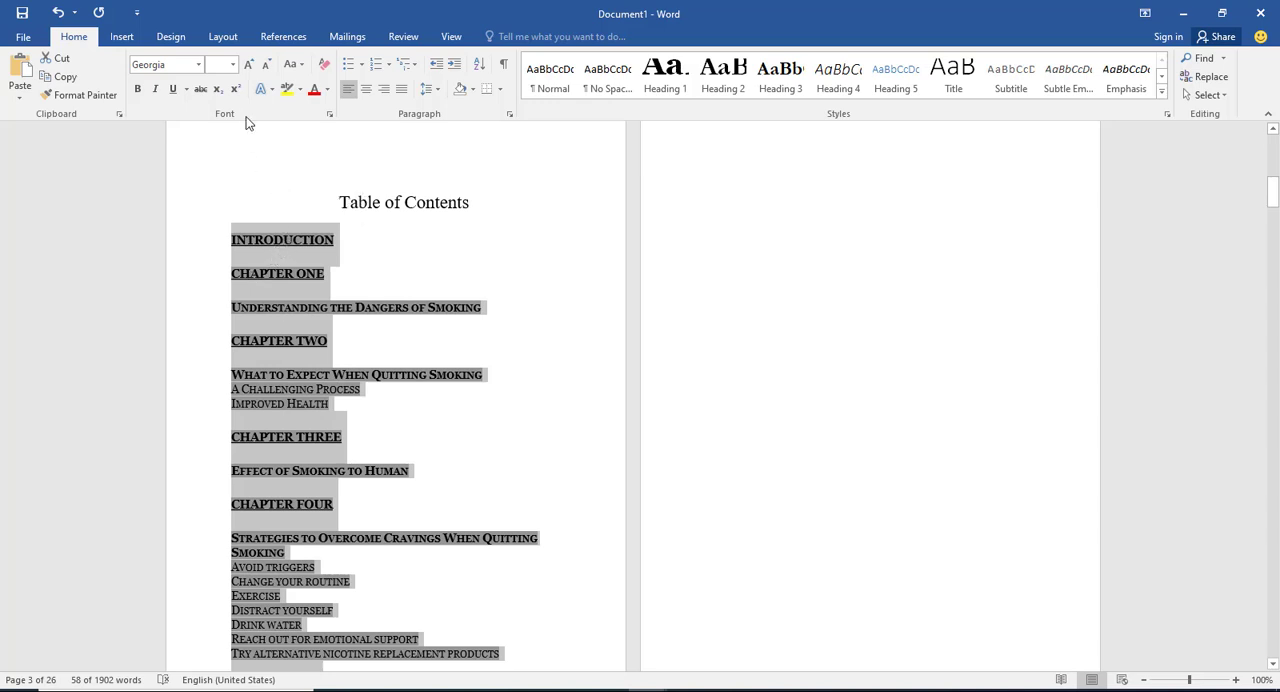
Step: Set the selected table of contents entries to 15 points and deselect them
left_click(226, 66)
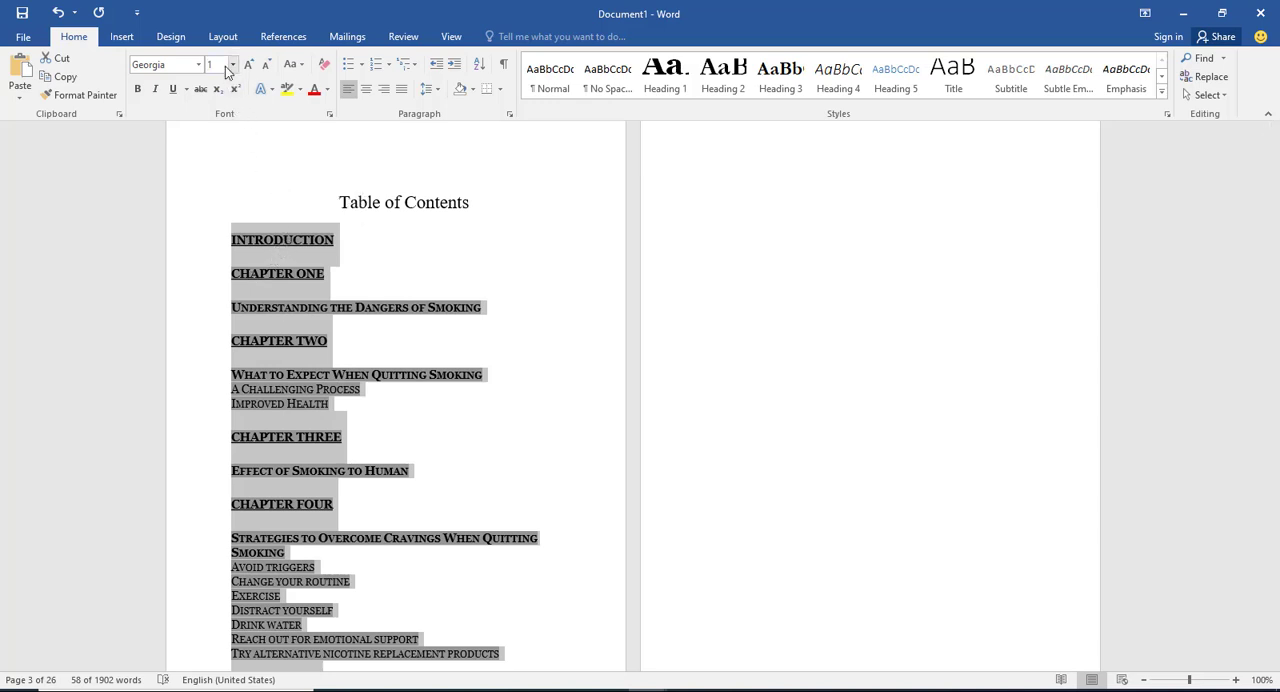
key("Return")
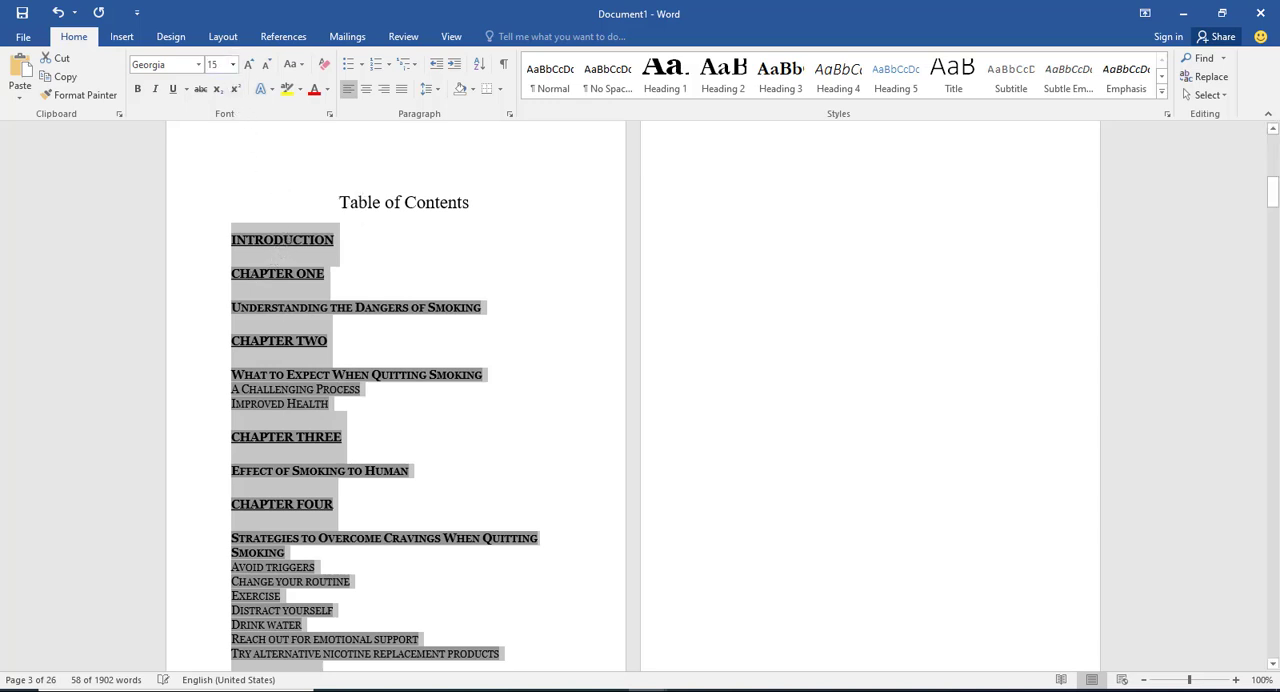
left_click(756, 385)
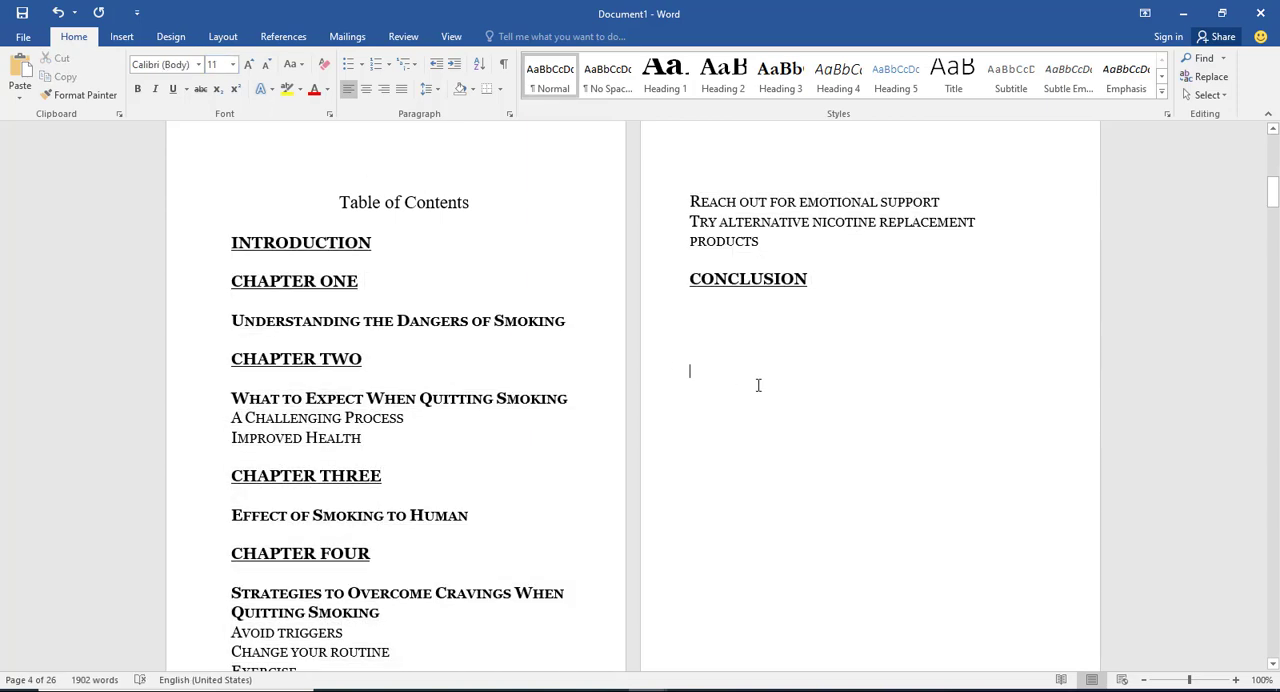
Step: Insert a page break before the Introduction heading to leave a blank page after the table of contents
scroll(758, 385, "down", 1)
scroll(656, 445, "down", 2)
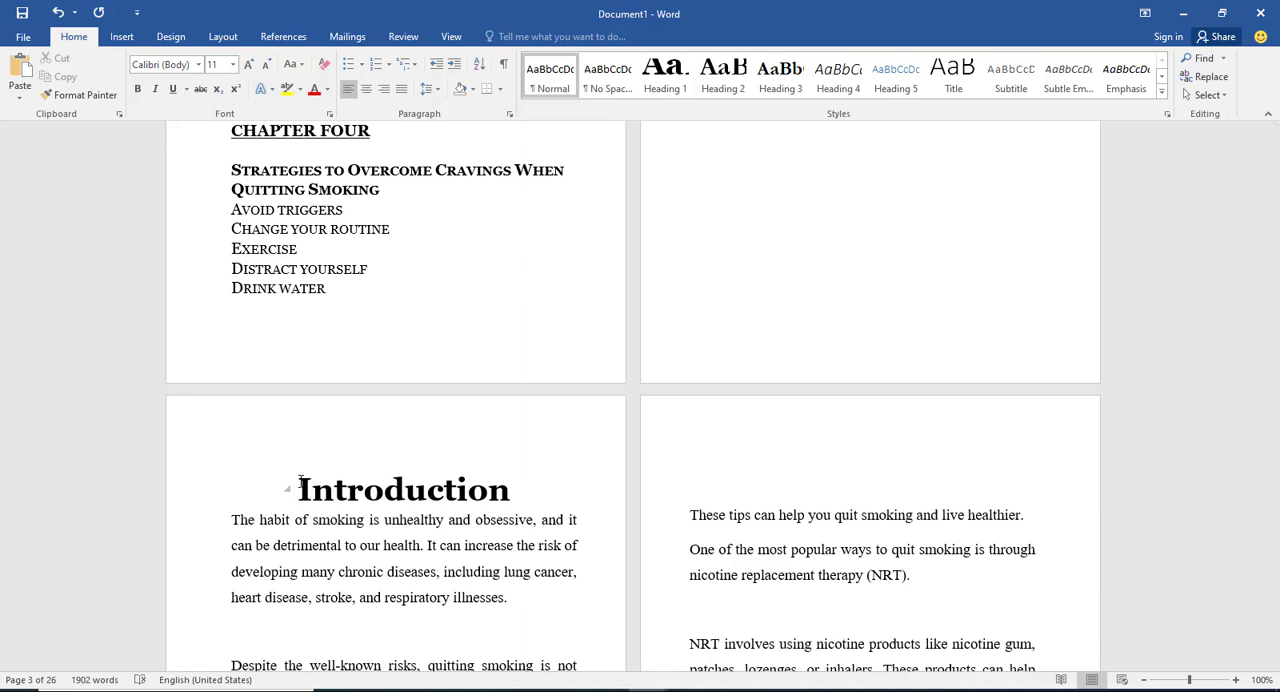
key("ctrl+Return")
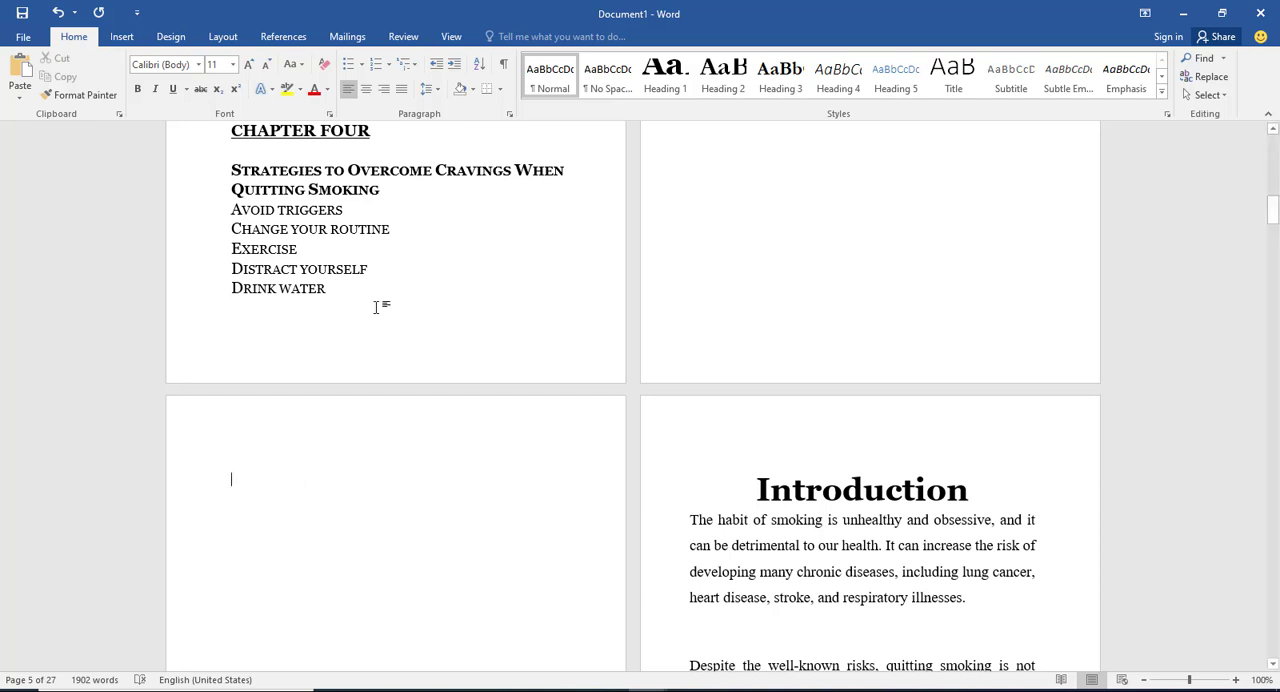
scroll(843, 537, "down", 3)
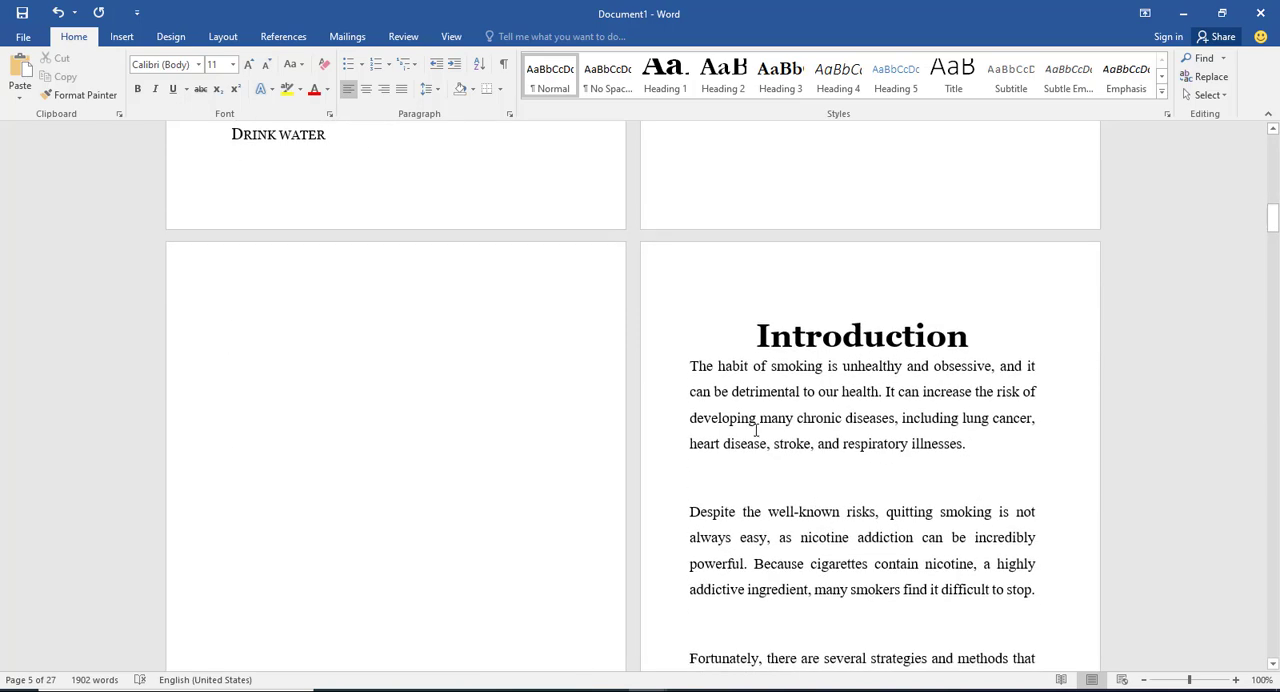
scroll(758, 427, "down", 2)
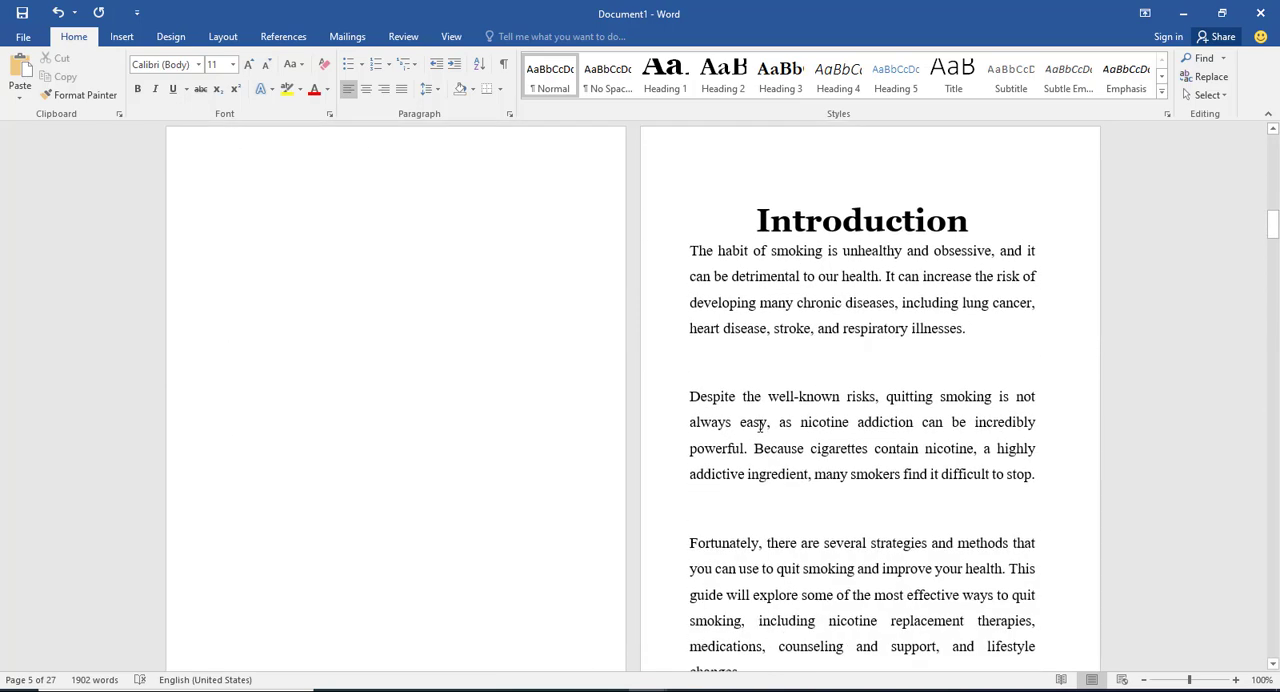
scroll(760, 427, "down", 9)
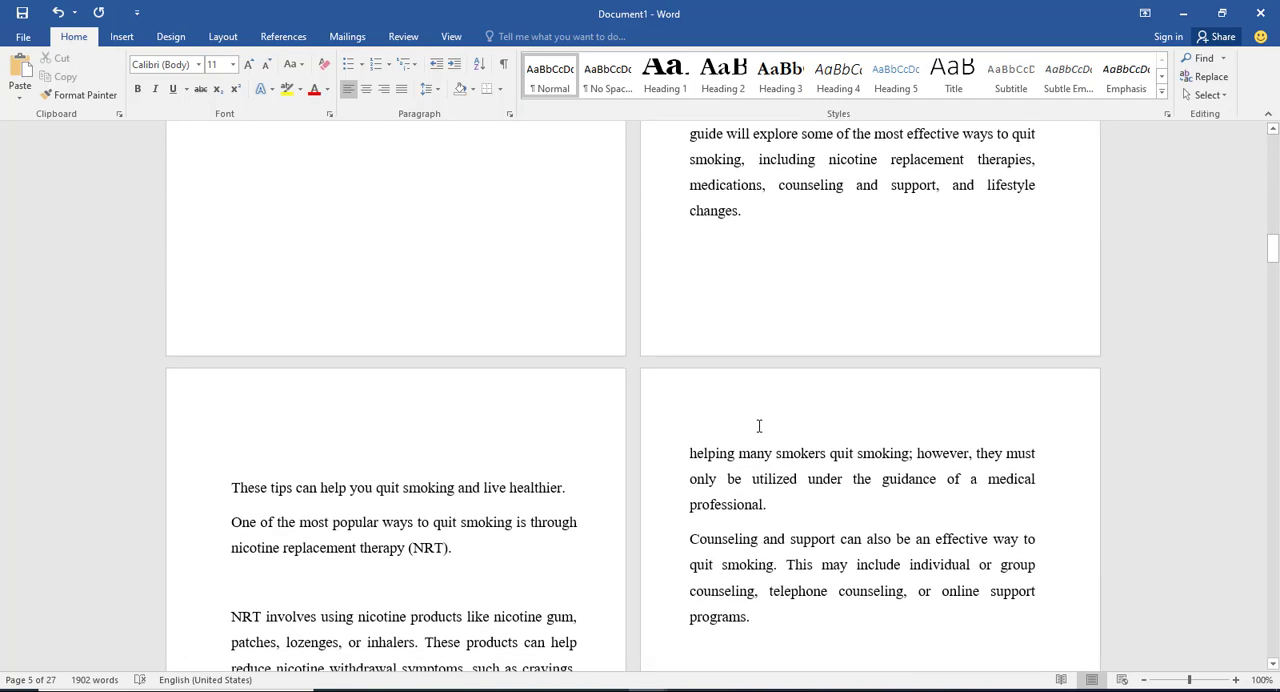
Step: Save the document to the Desktop under the file name STOP SMOKING_ebo0k
key("ctrl+s")
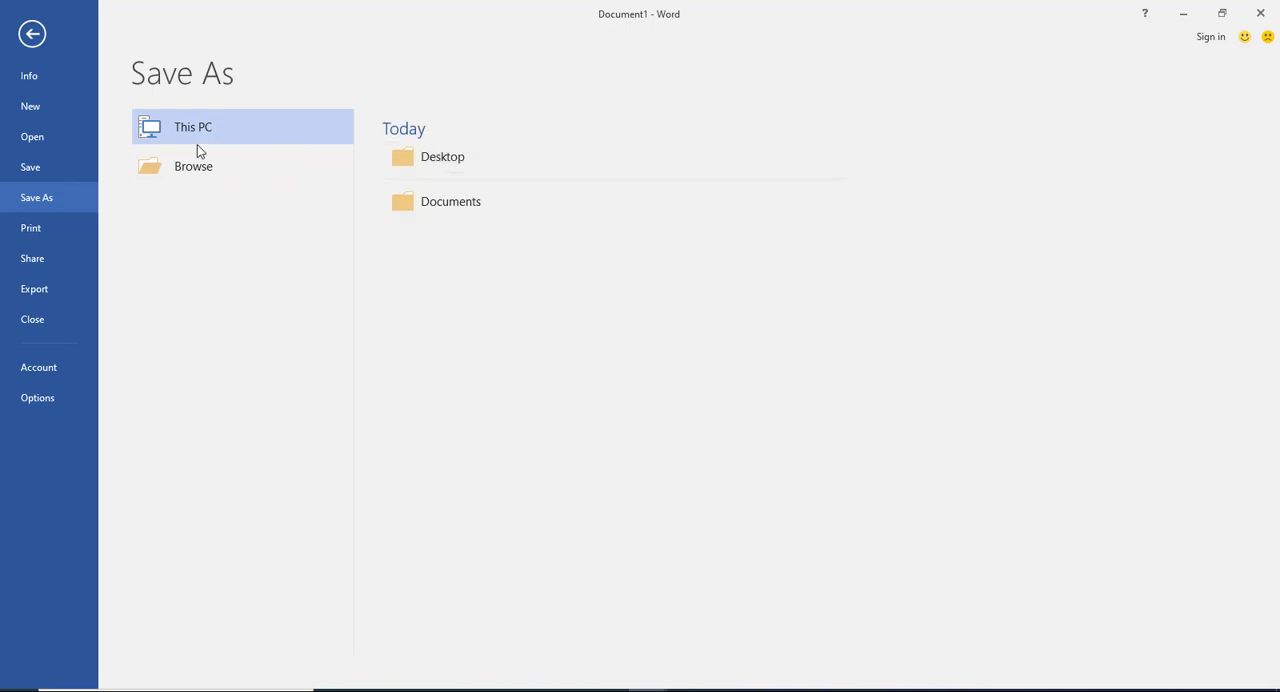
left_click(440, 158)
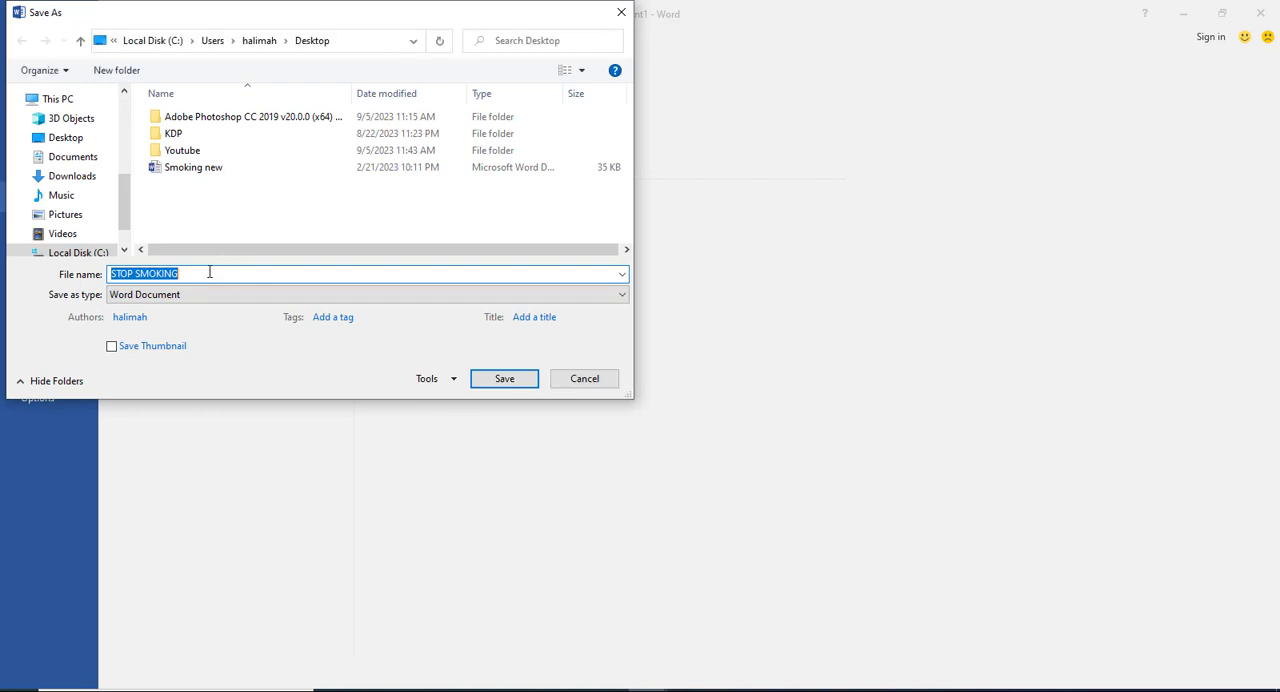
left_click(207, 274)
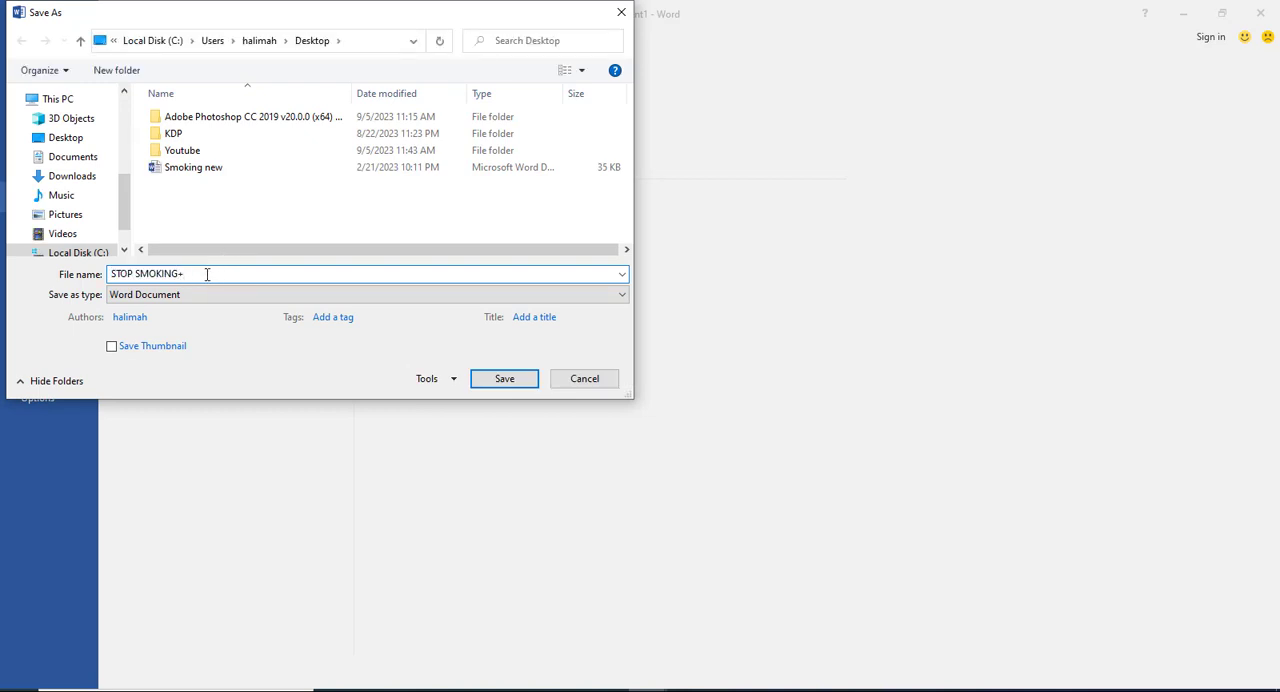
type("_ebok")
key("BackSpace")
type("ok")
key("Return")
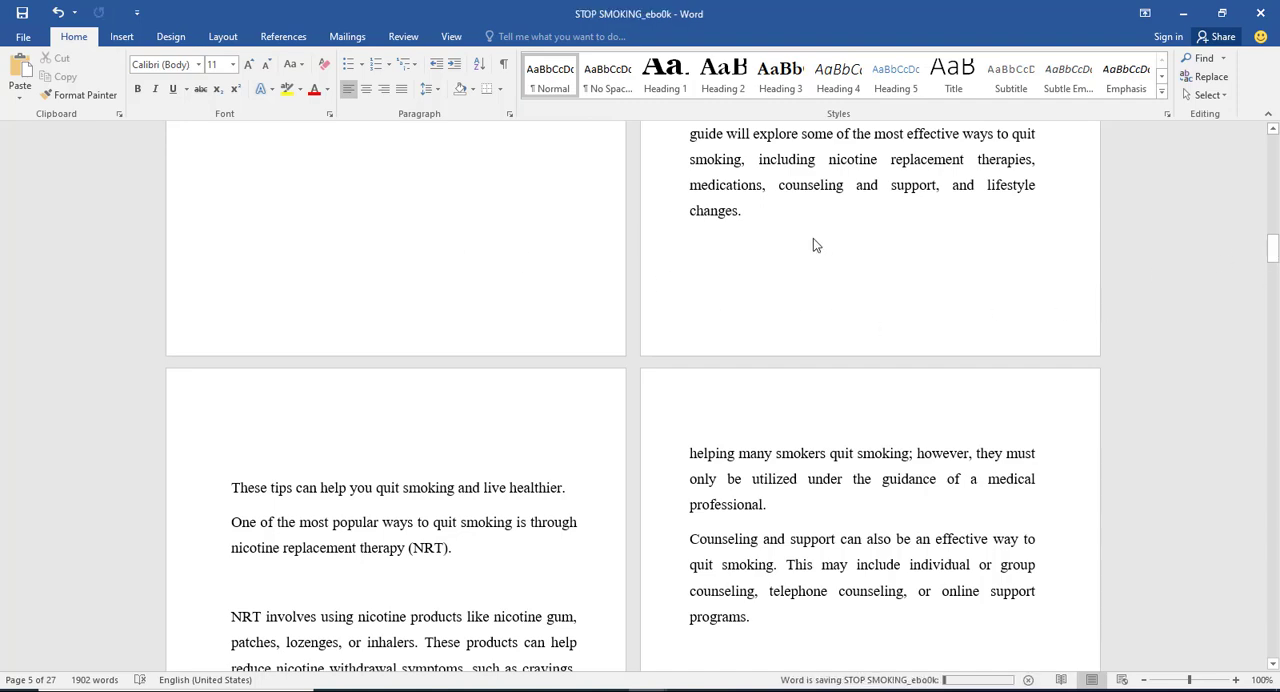
Step: Insert page numbers at the bottom of the page in the centred Plain Number 2 style
scroll(860, 250, "up", 10)
scroll(786, 291, "up", 3)
scroll(780, 300, "down", 4)
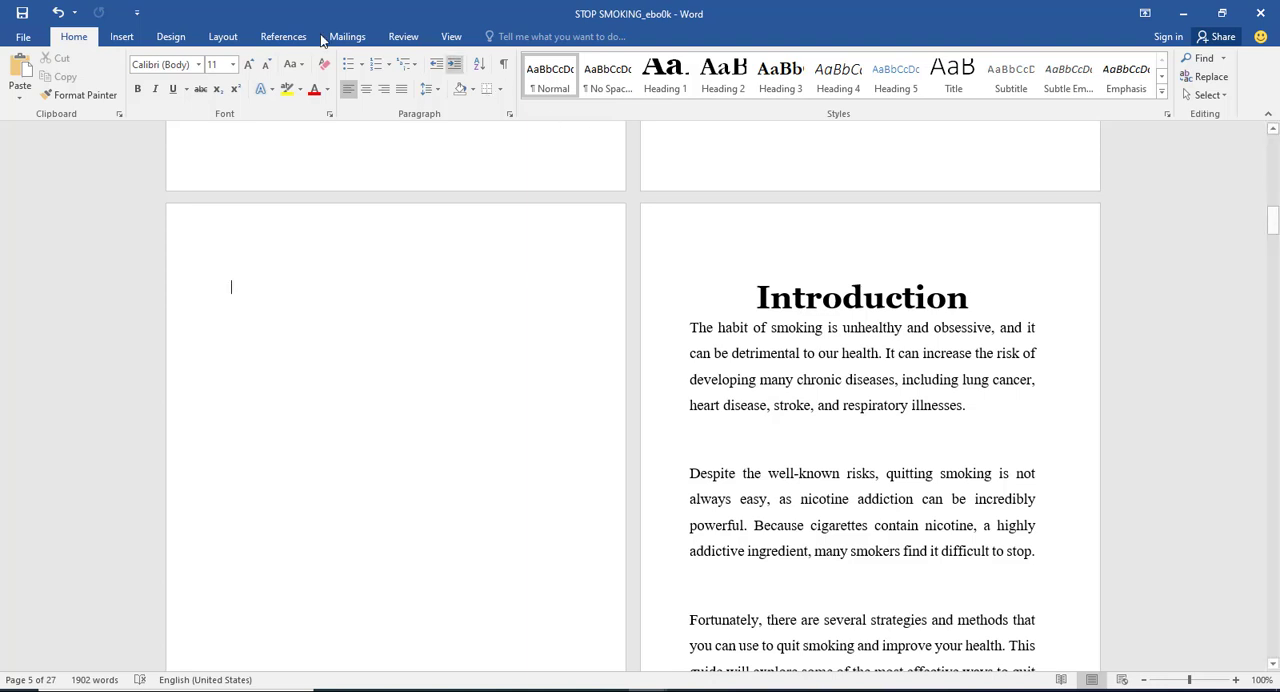
left_click(171, 37)
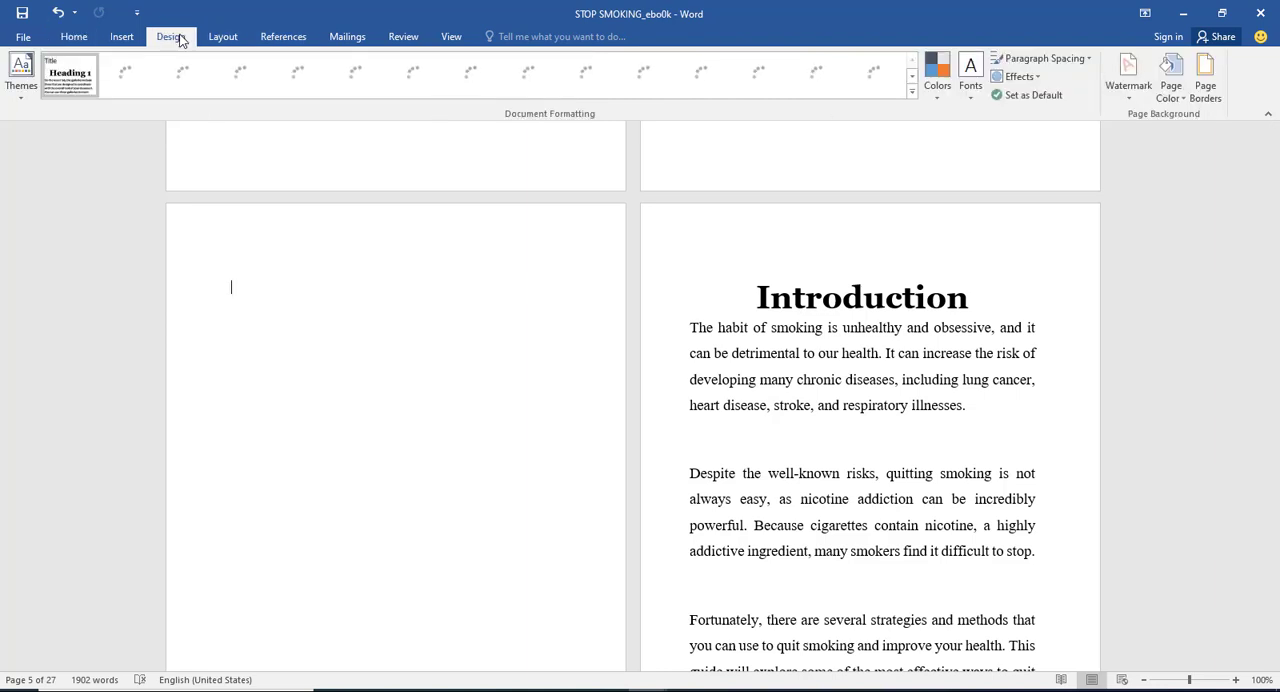
left_click(223, 38)
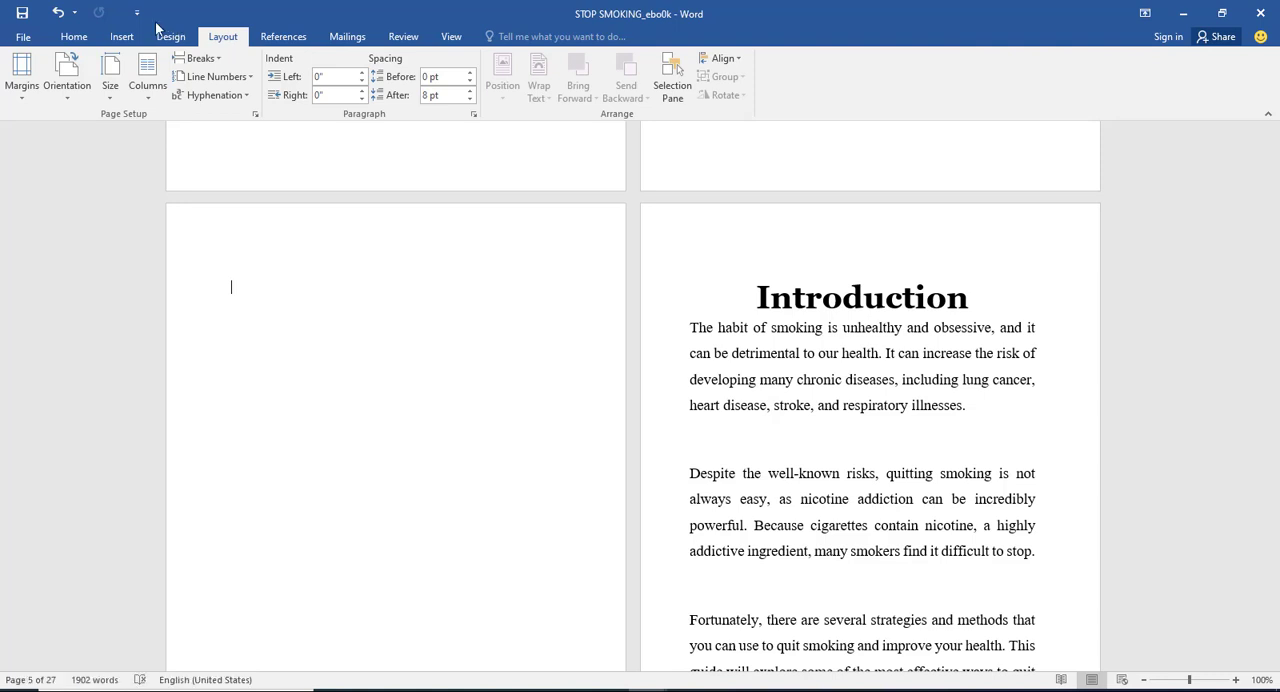
left_click(122, 37)
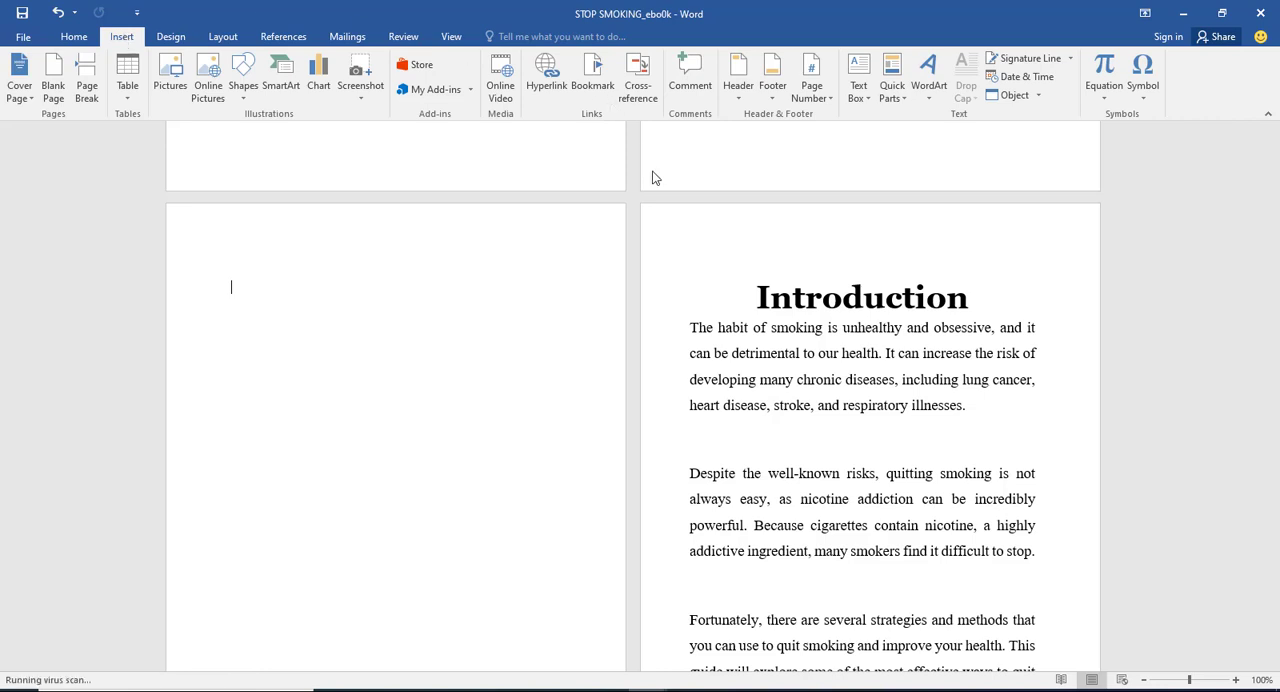
left_click(815, 84)
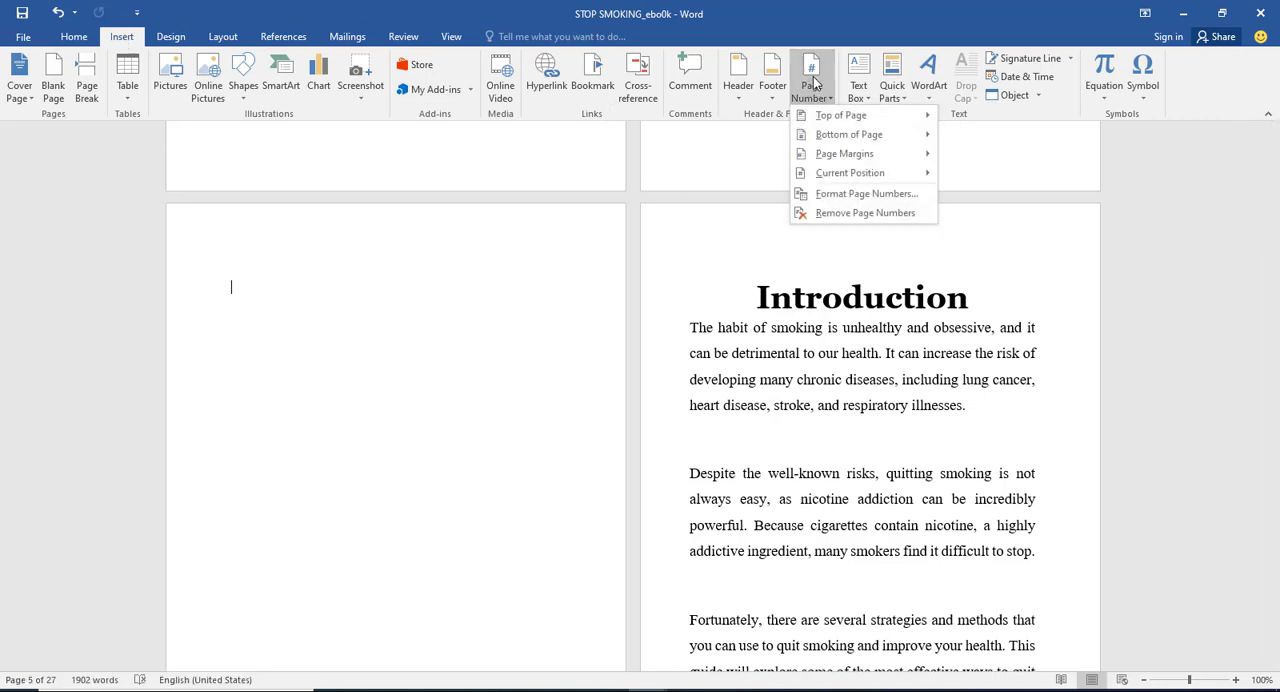
mouse_move(830, 177)
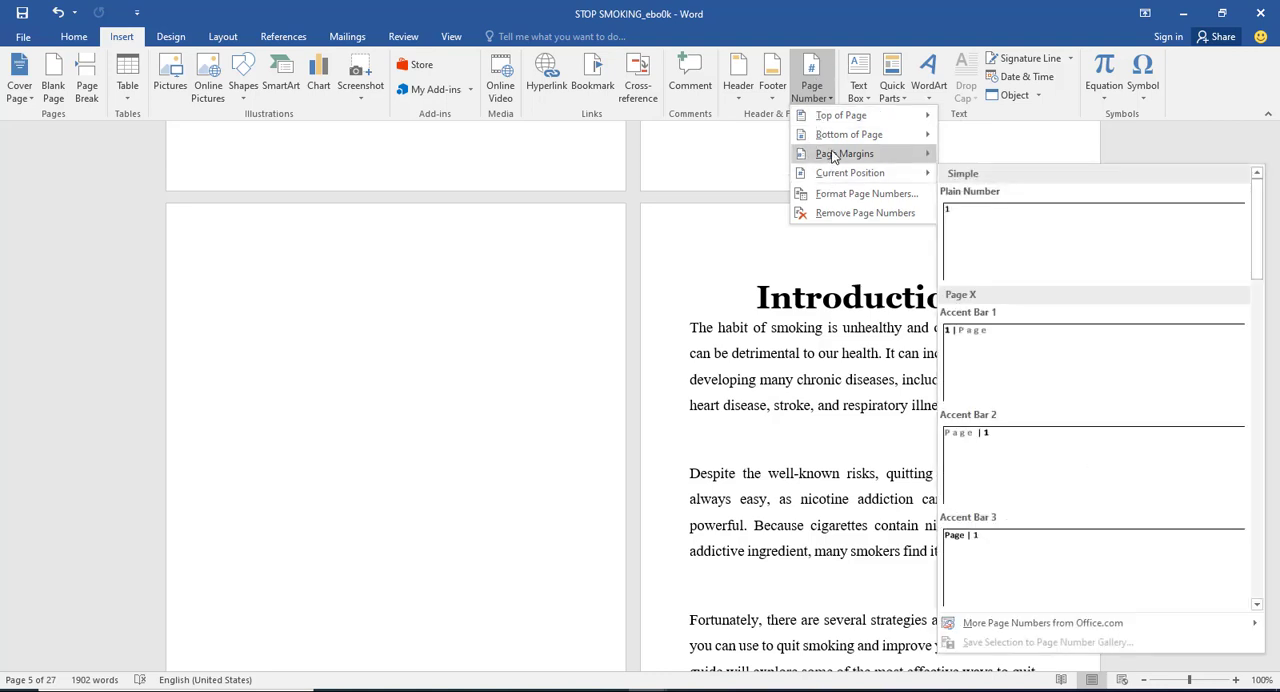
mouse_move(835, 140)
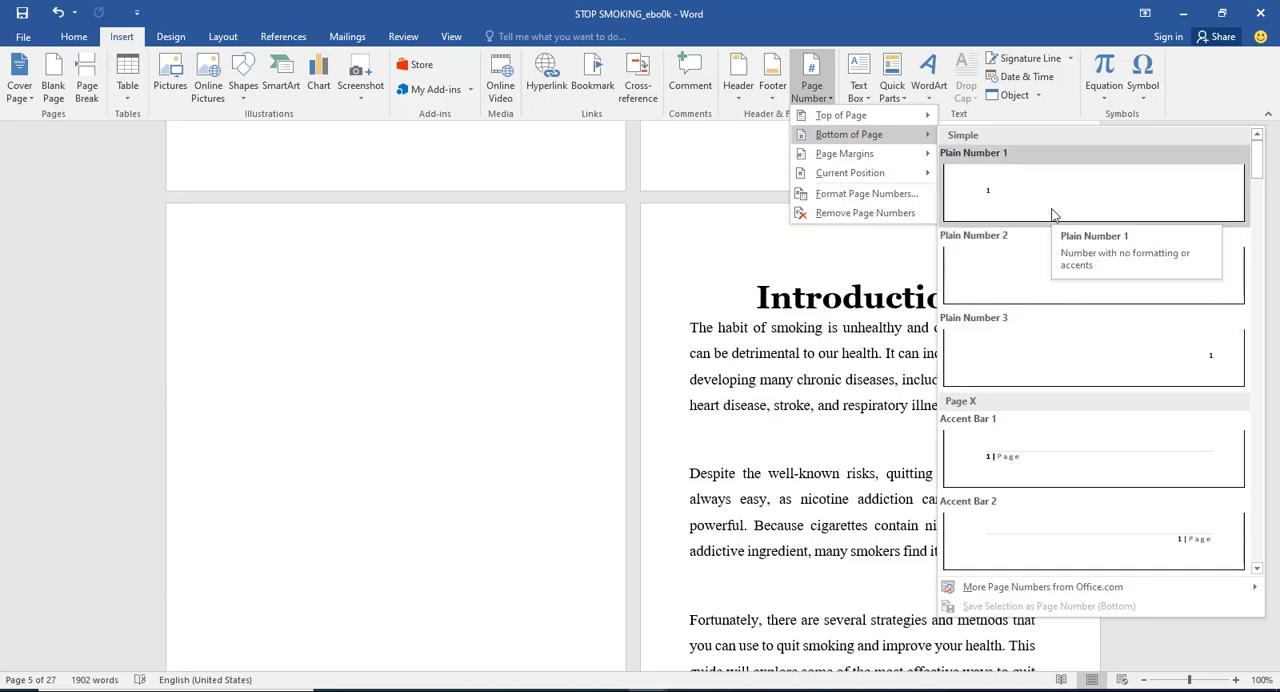
left_click(1104, 286)
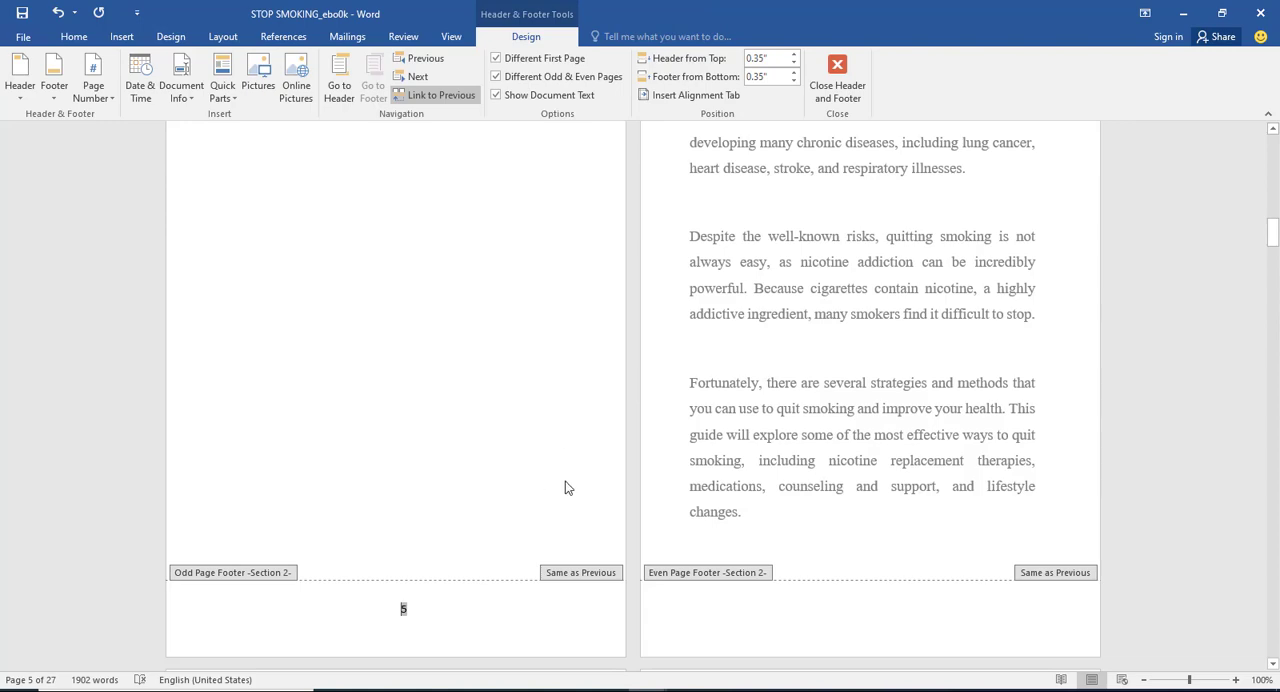
Step: Turn off the different first page and different odd and even pages options for Section 2's headers and footers
scroll(728, 360, "up", 6)
scroll(731, 349, "up", 20)
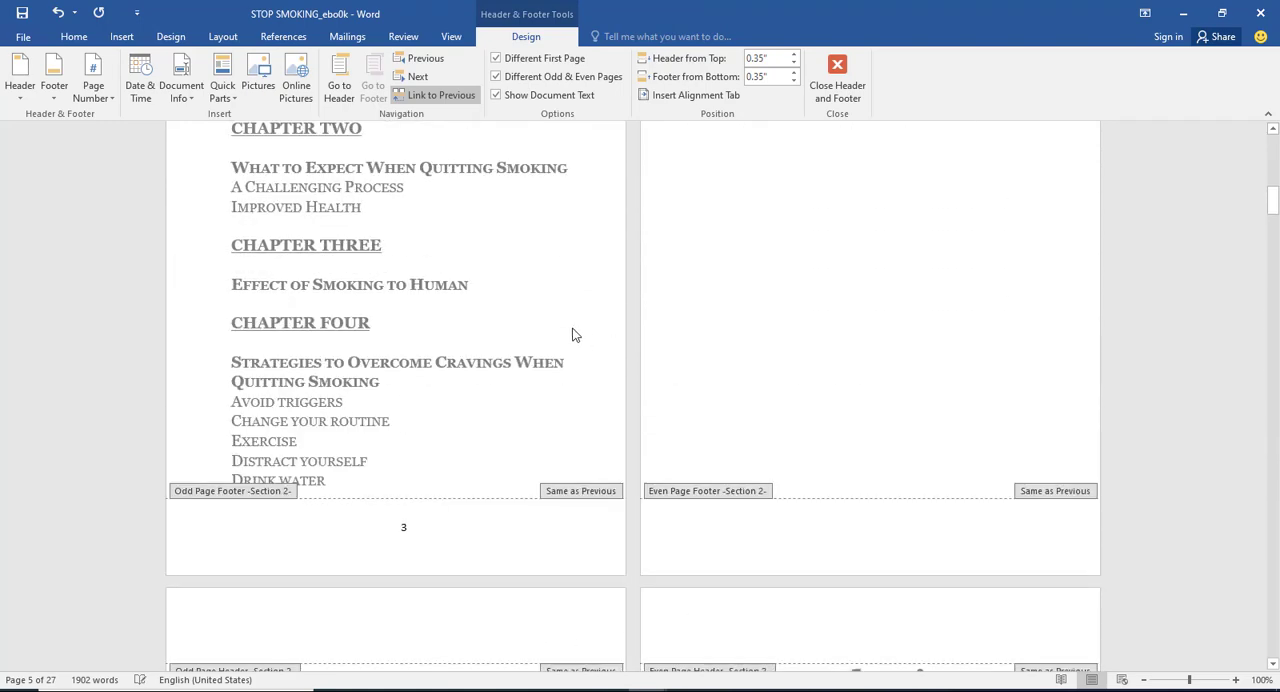
scroll(471, 240, "up", 5)
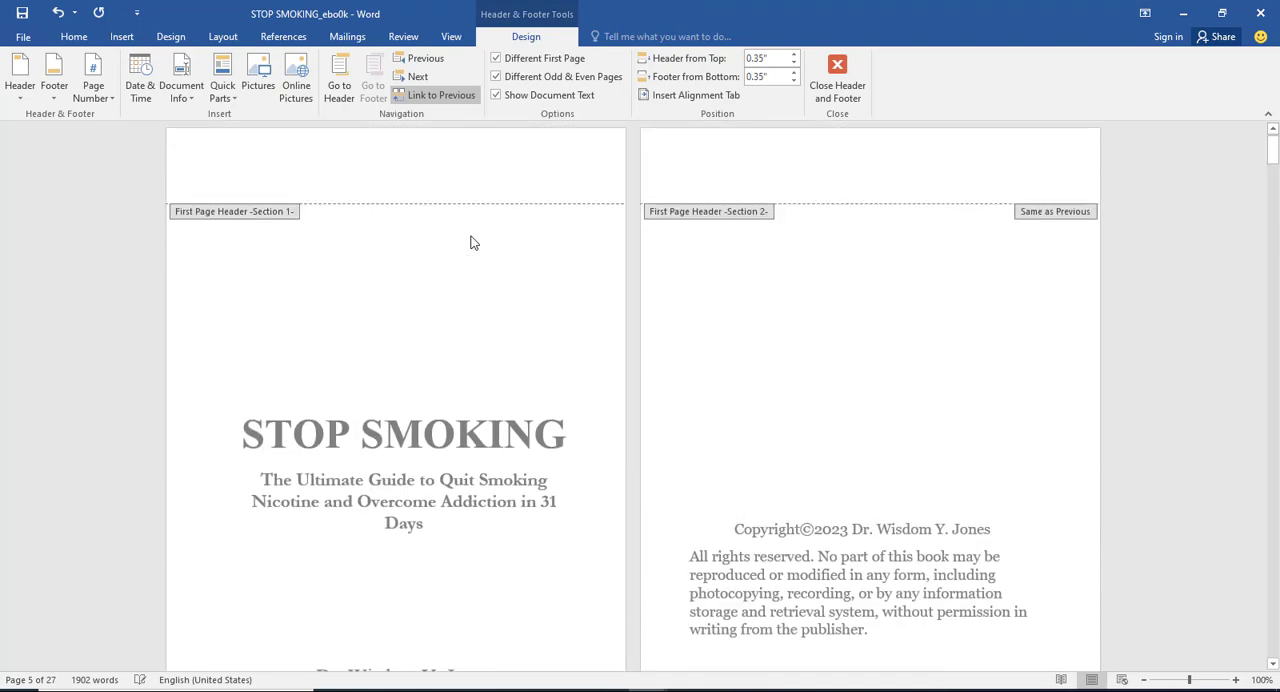
scroll(437, 391, "down", 4)
scroll(426, 413, "down", 4)
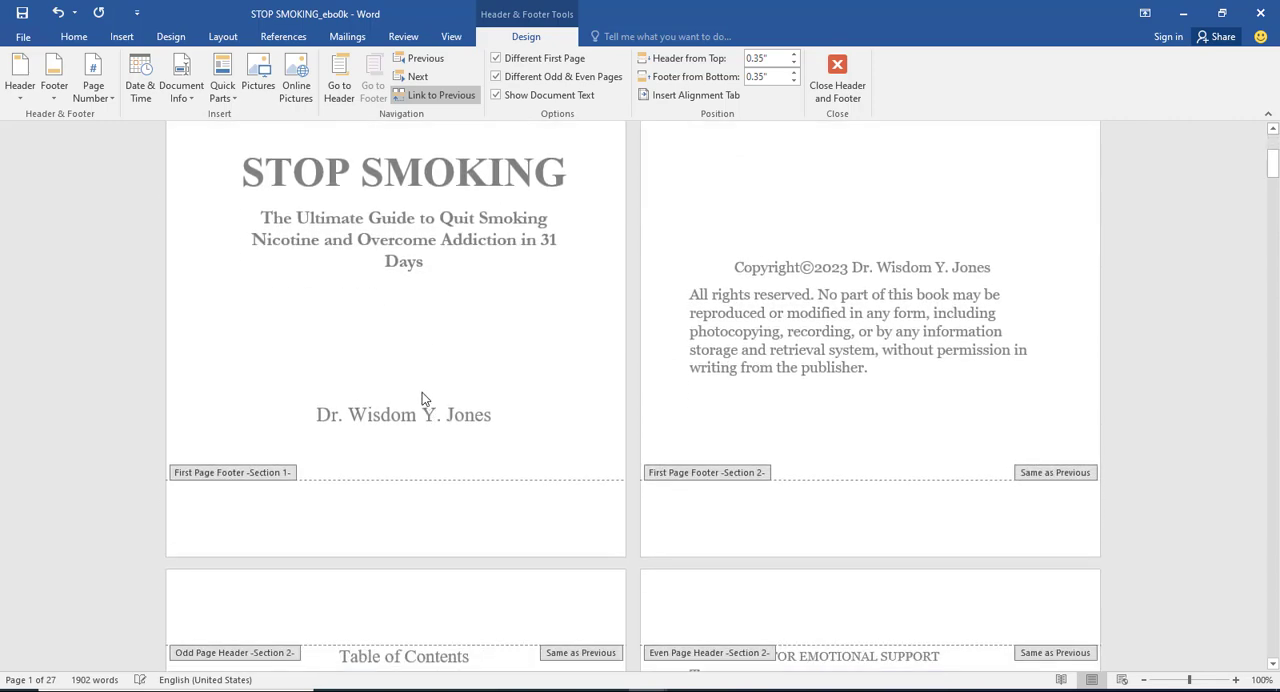
scroll(639, 270, "down", 8)
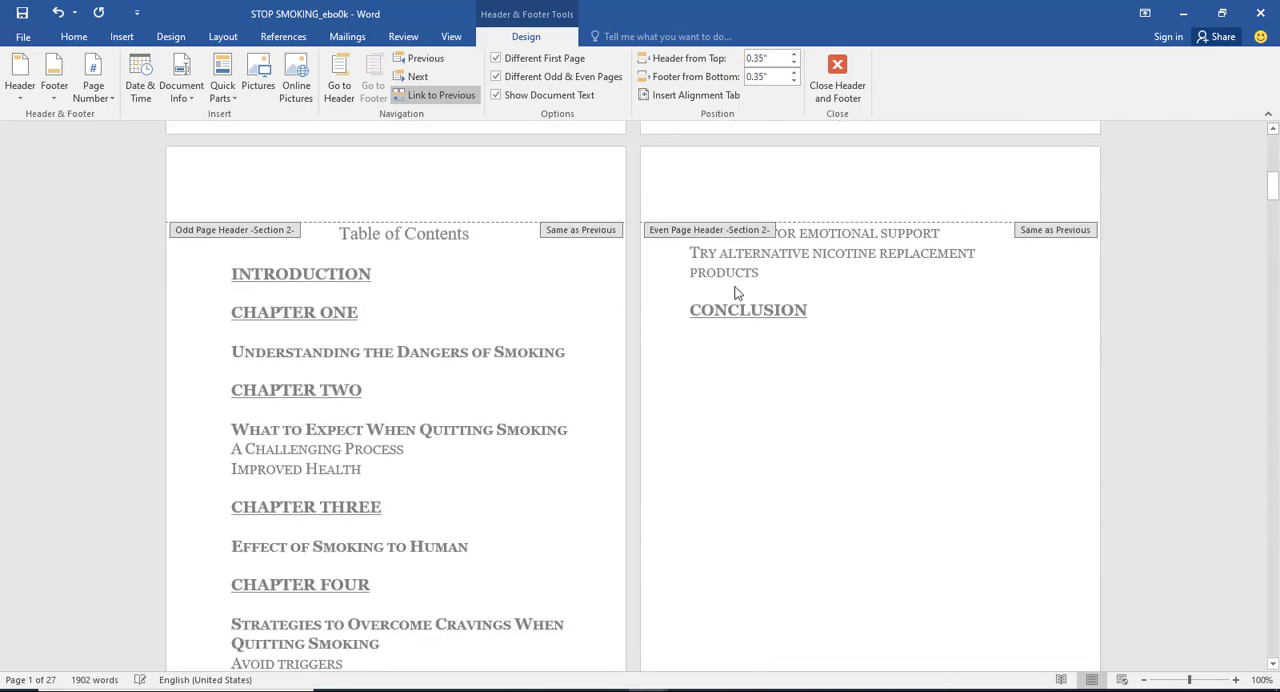
scroll(770, 443, "down", 3)
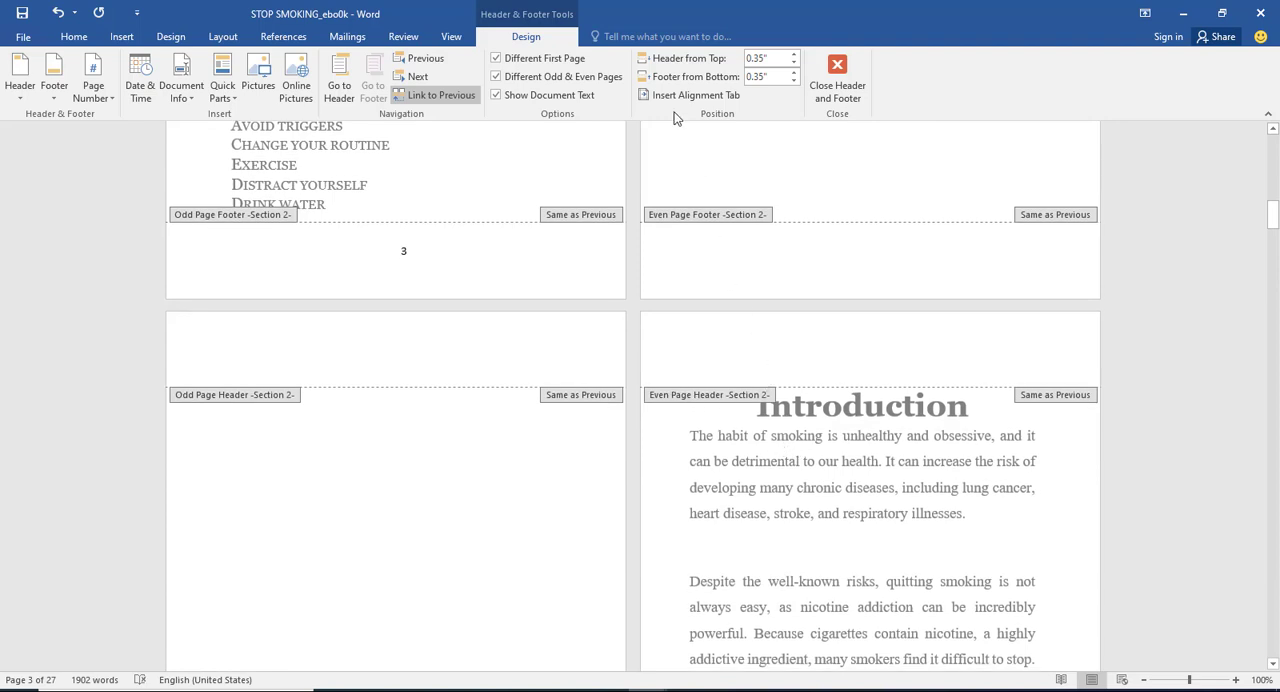
left_click(495, 59)
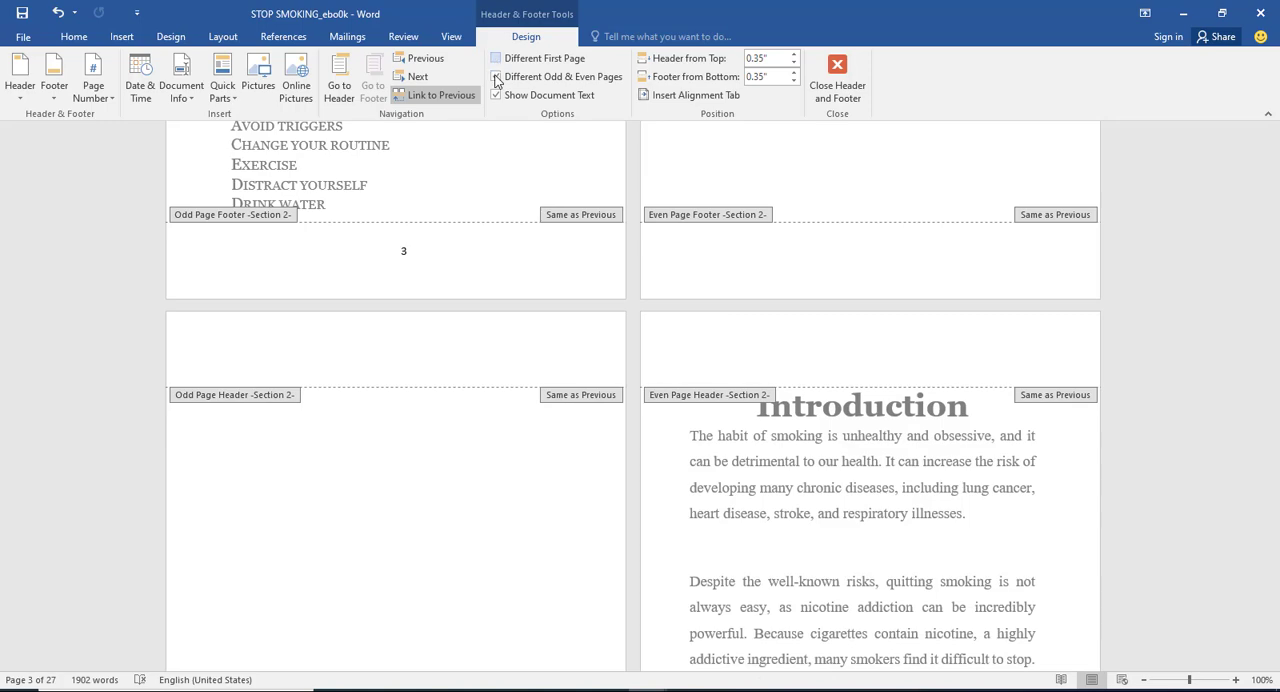
scroll(768, 288, "down", 3)
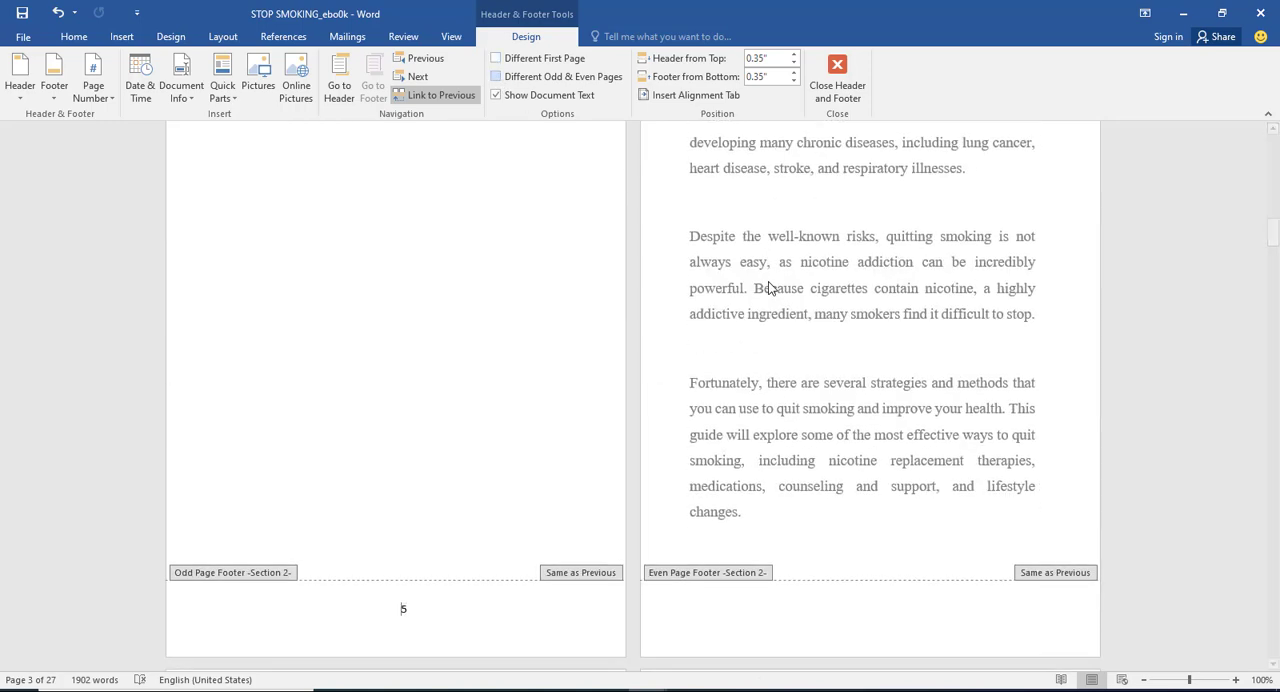
Step: Check the footer page numbers from the title page to the Introduction and close header and footer editing
scroll(851, 363, "up", 8)
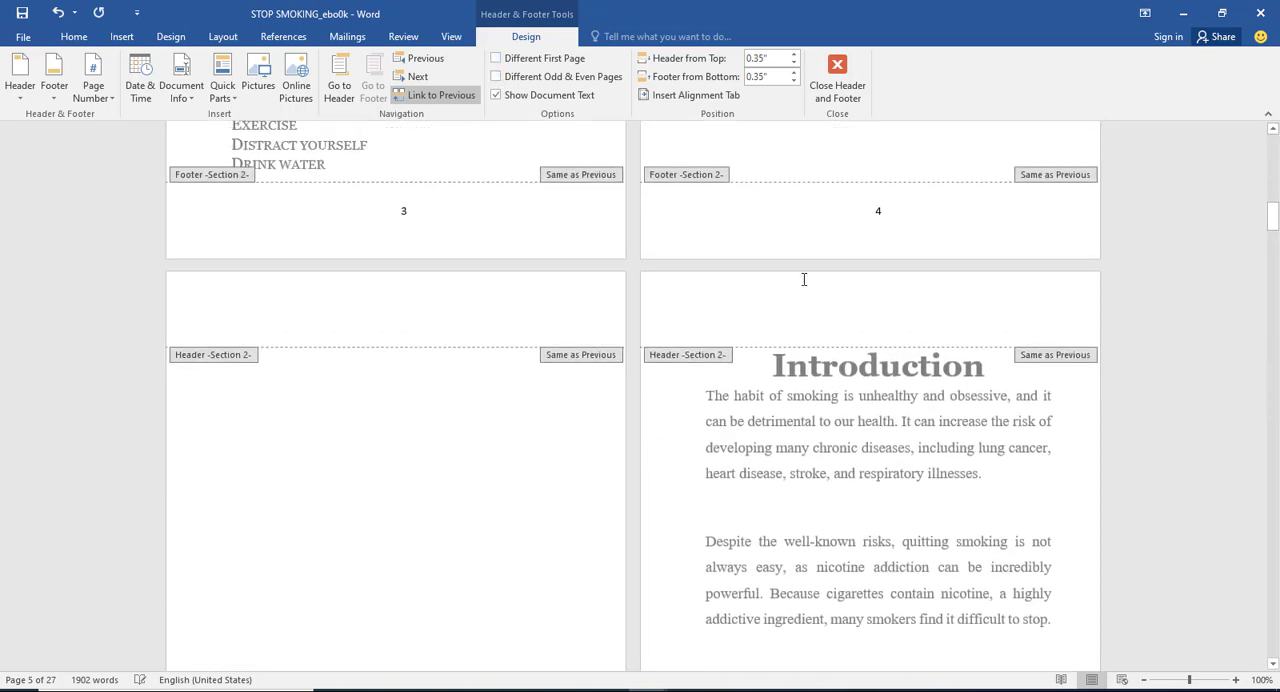
scroll(476, 216, "up", 2)
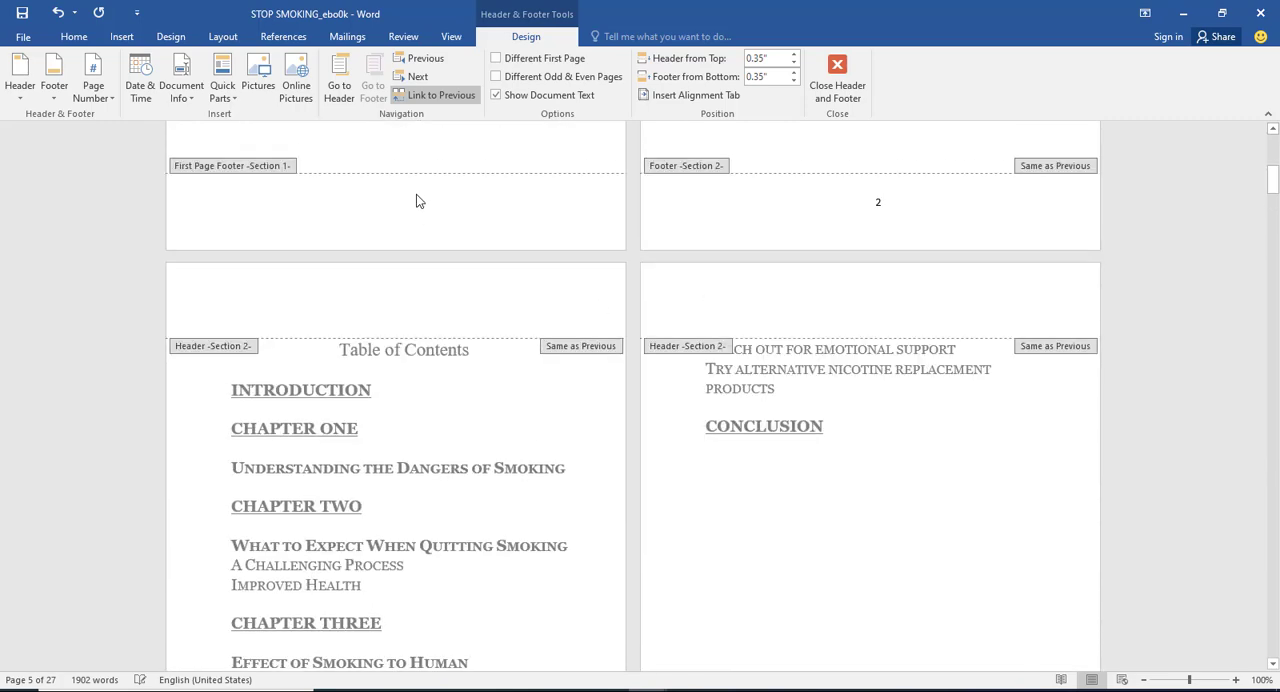
scroll(654, 403, "down", 4)
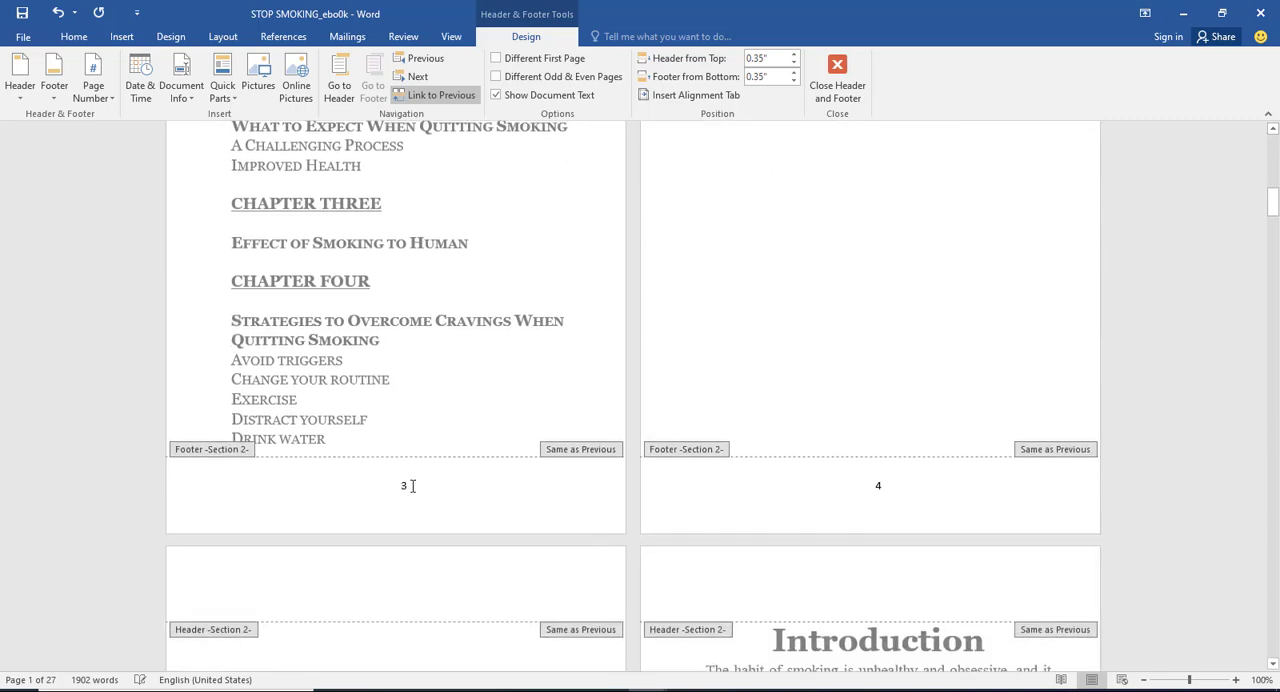
scroll(830, 490, "down", 1)
scroll(503, 586, "down", 9)
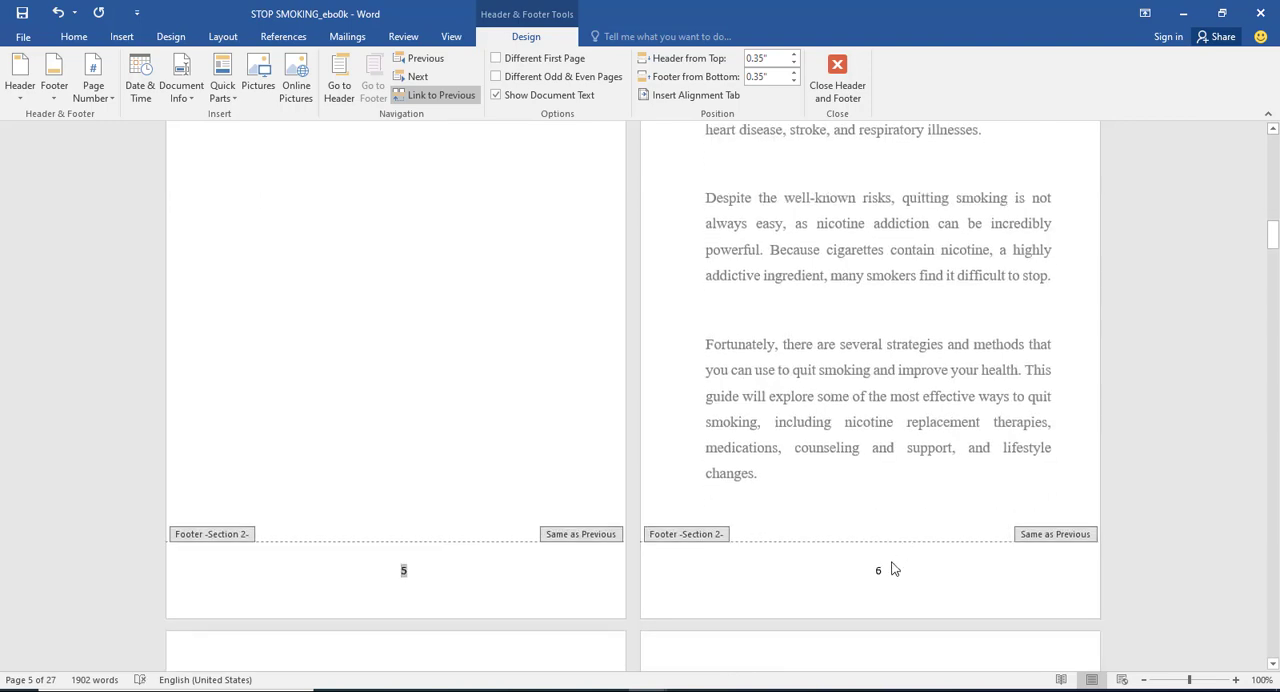
left_click(843, 80)
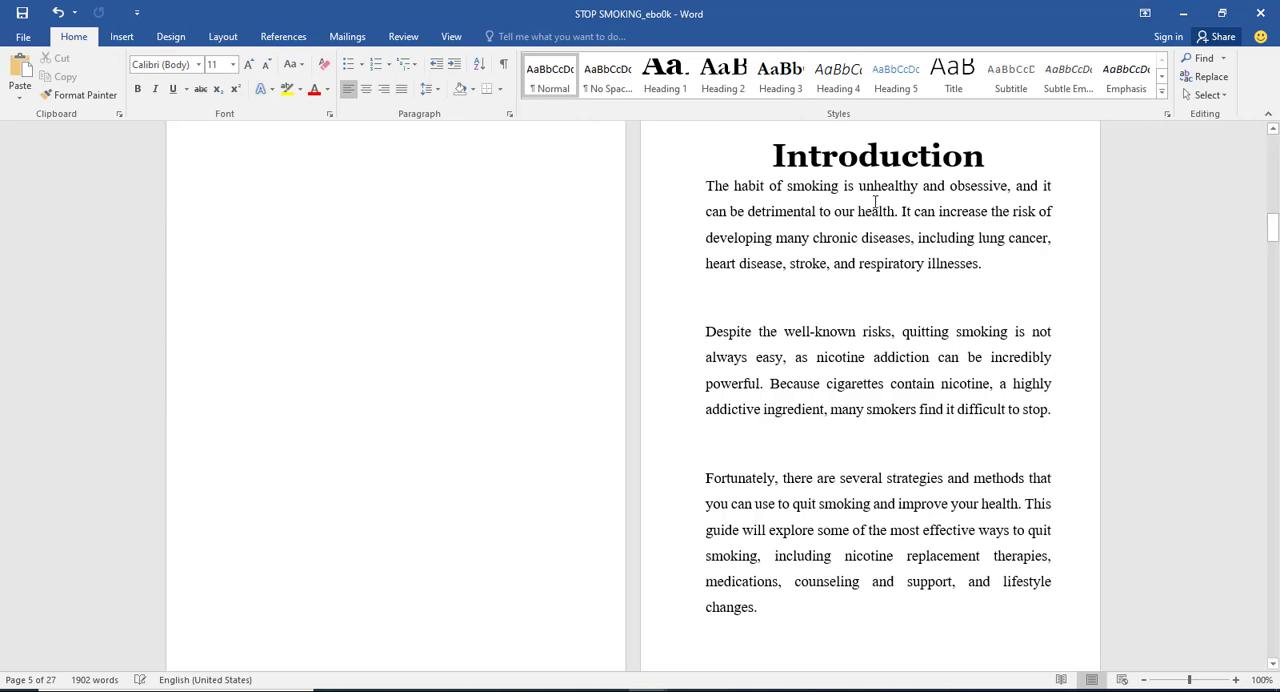
Step: Try inserting another page break directly before the Introduction heading
scroll(752, 231, "up", 2)
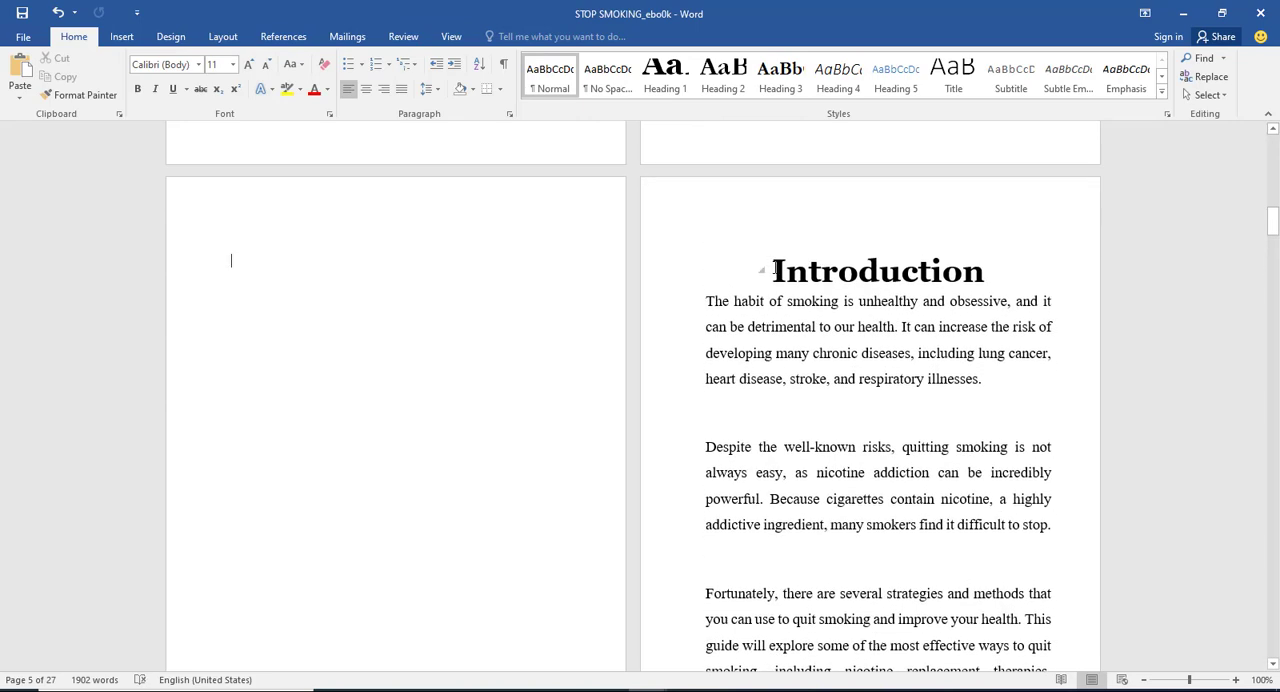
left_click(774, 270)
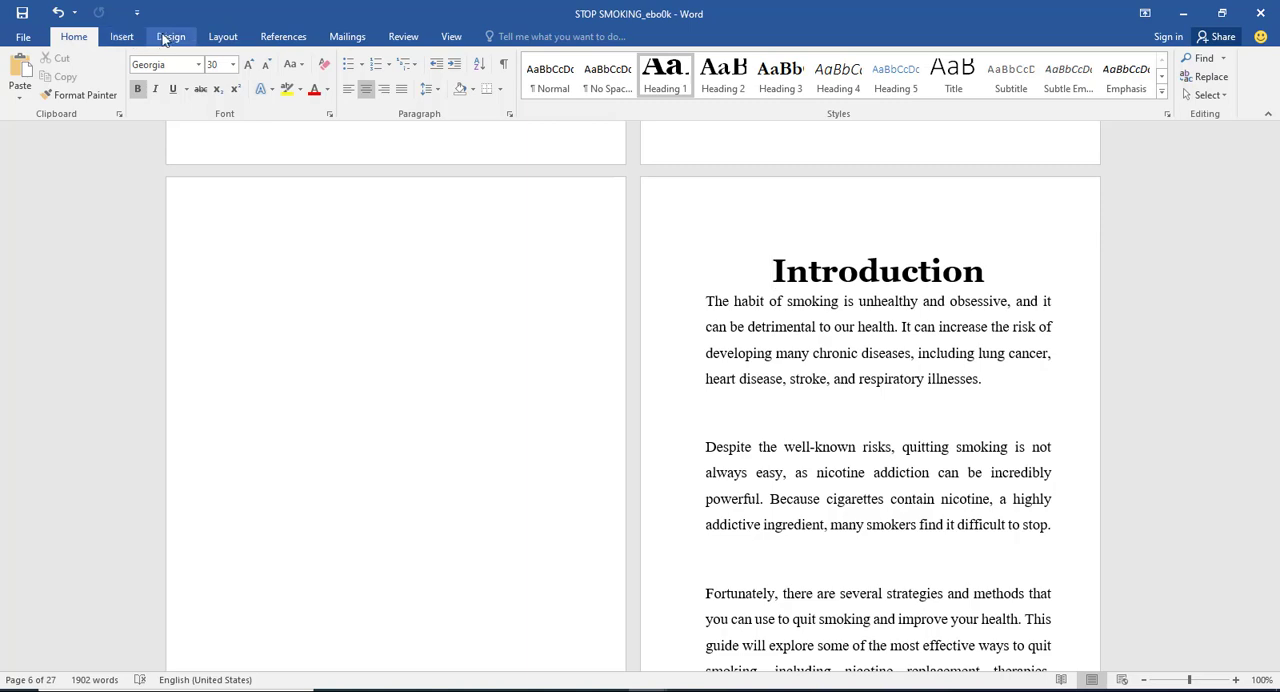
left_click(223, 37)
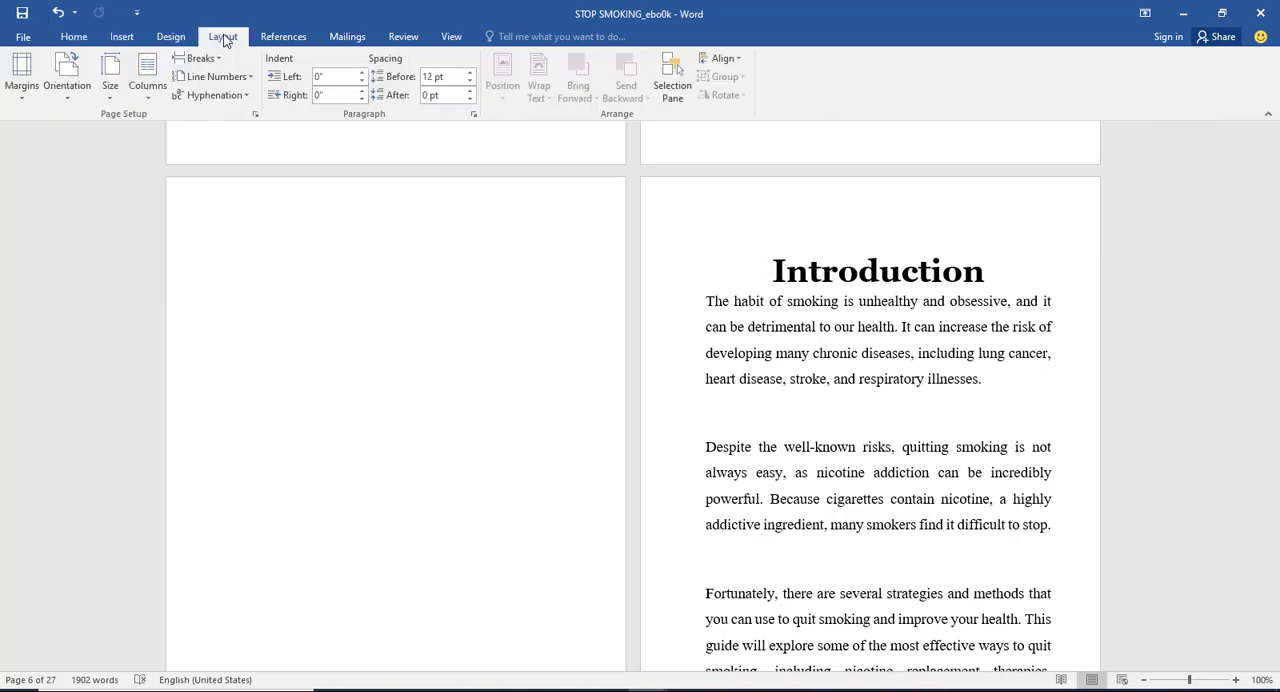
left_click(213, 58)
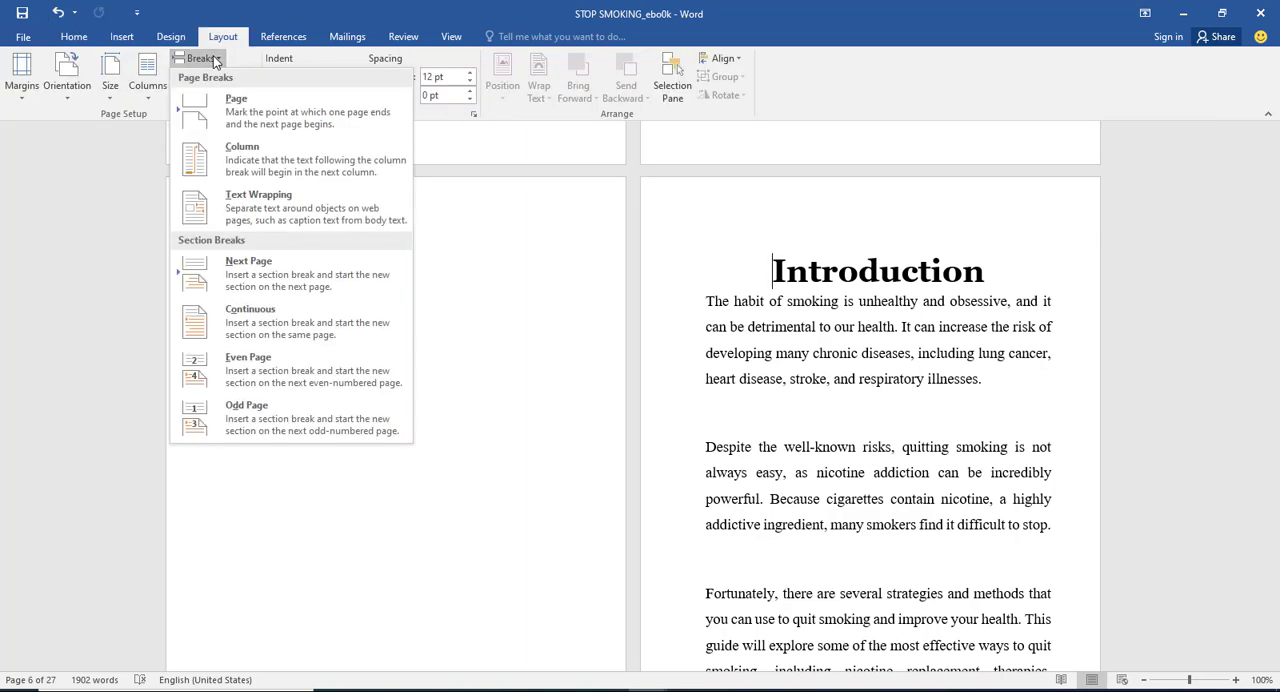
left_click(259, 105)
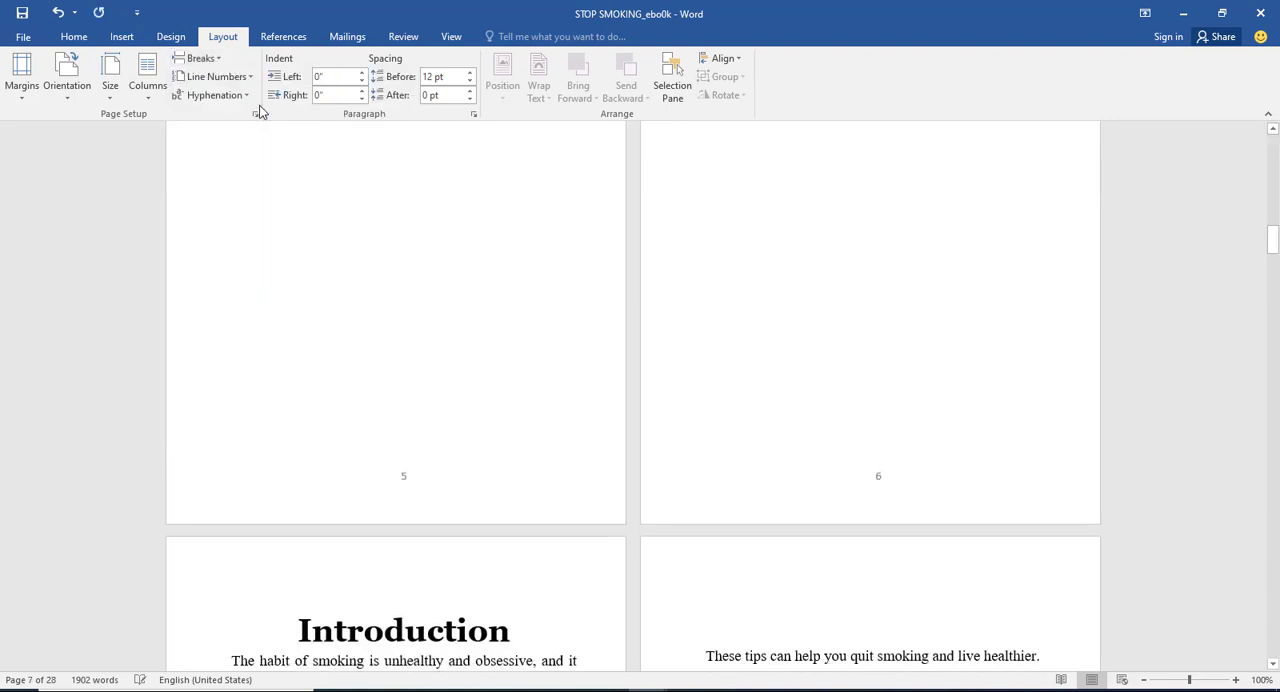
Step: Replace the extra page break before the Introduction heading with a Next Page section break
left_click(222, 64)
left_click(257, 265)
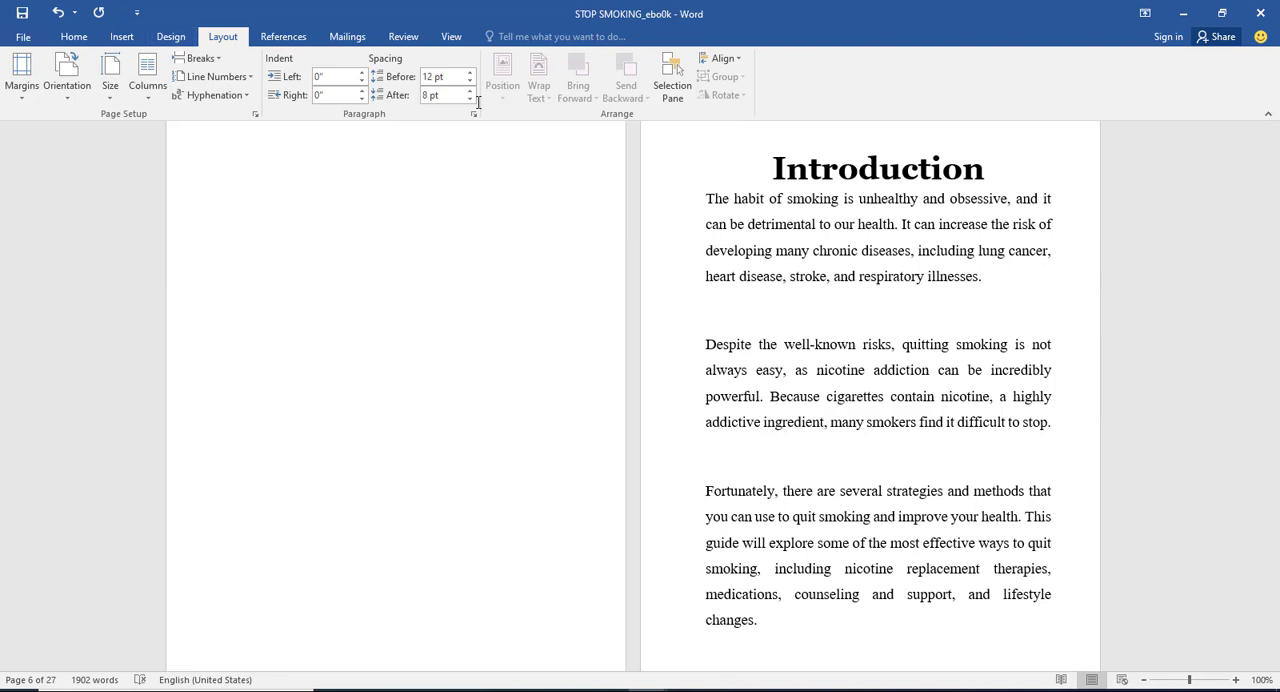
left_click(771, 130)
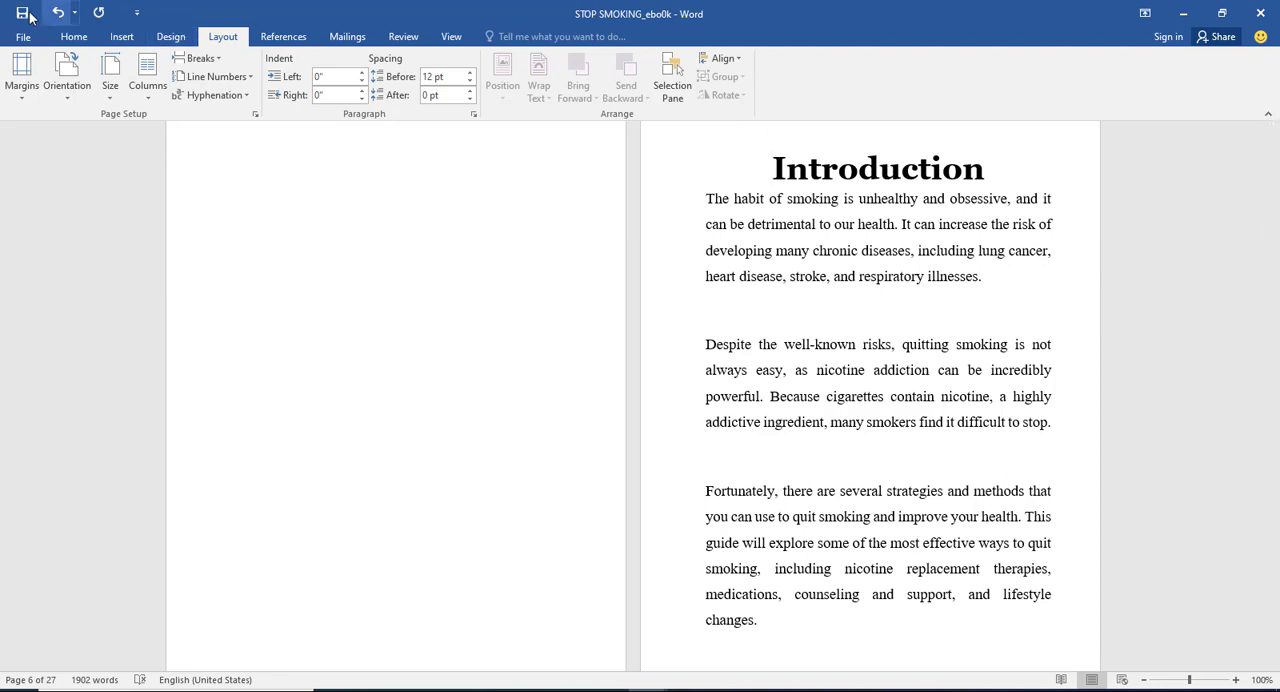
Step: Insert a Plain Number 2 page number at the bottom of the page in the Introduction's section
left_click(119, 43)
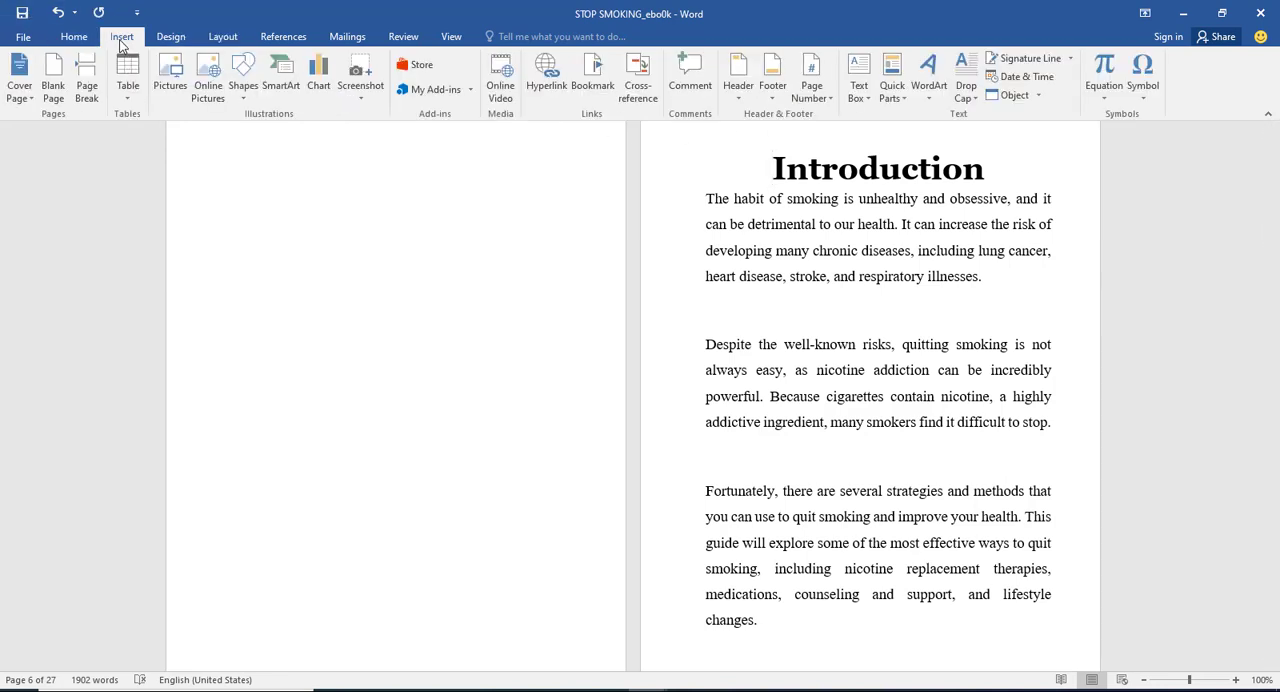
left_click(811, 86)
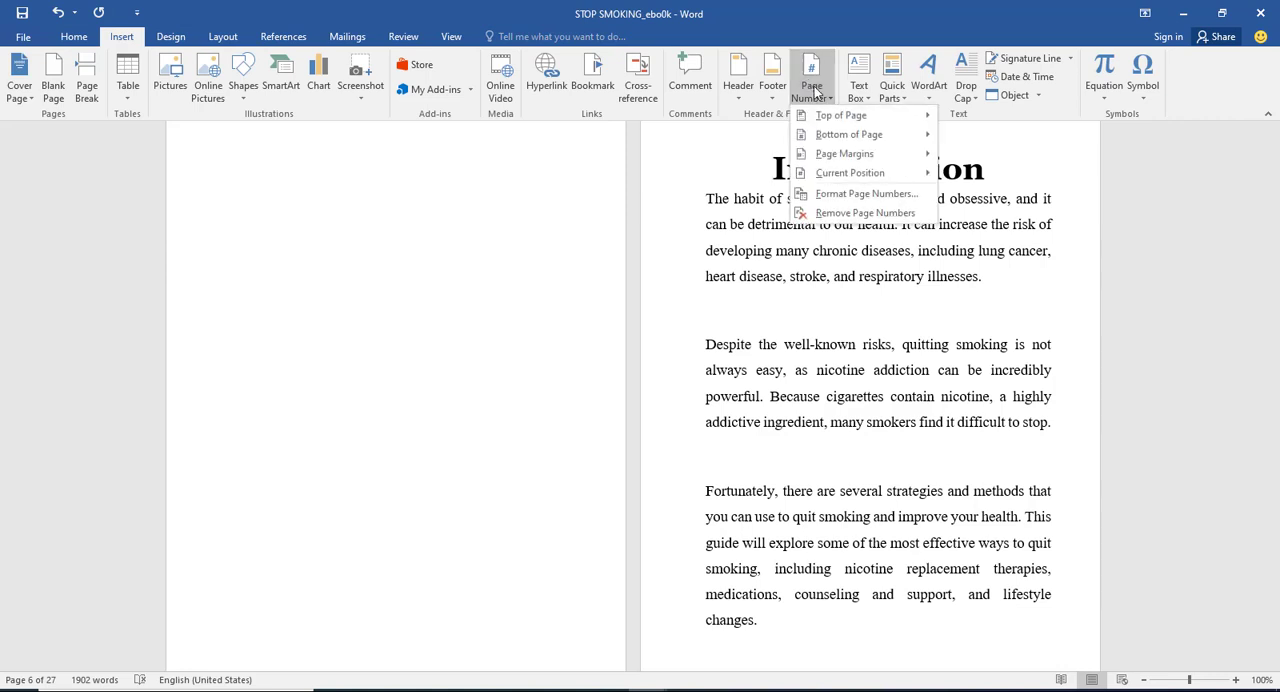
mouse_move(842, 146)
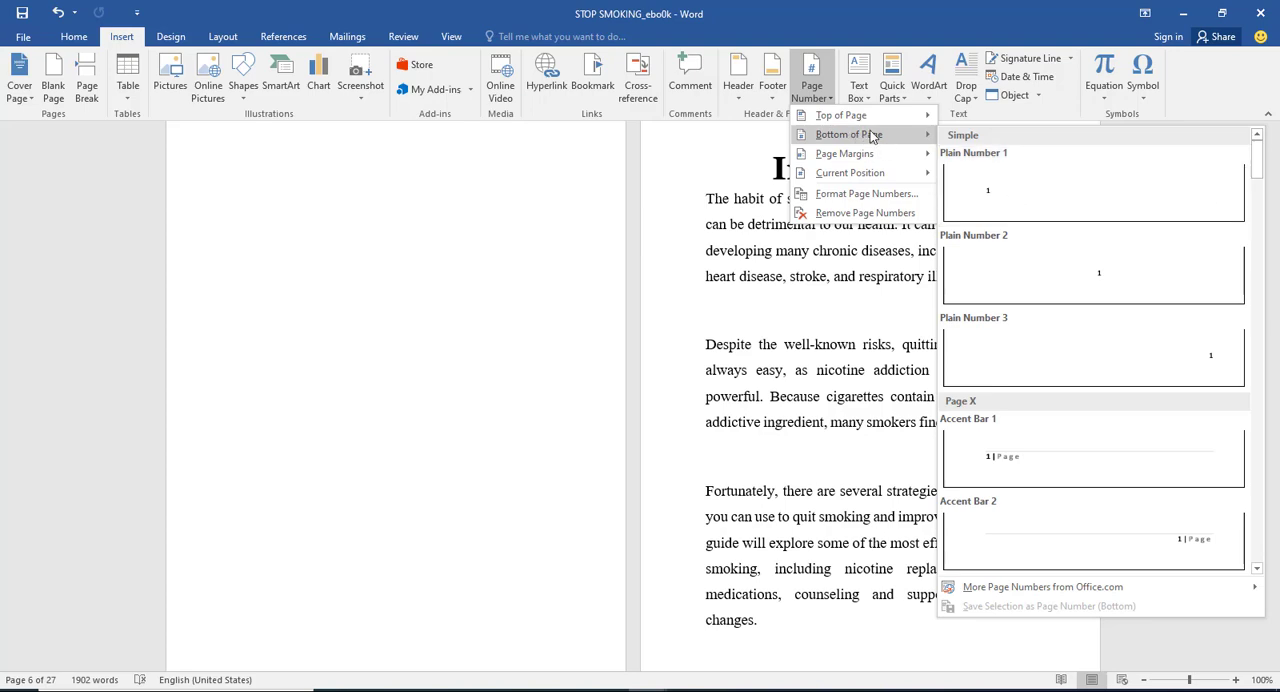
left_click(1089, 294)
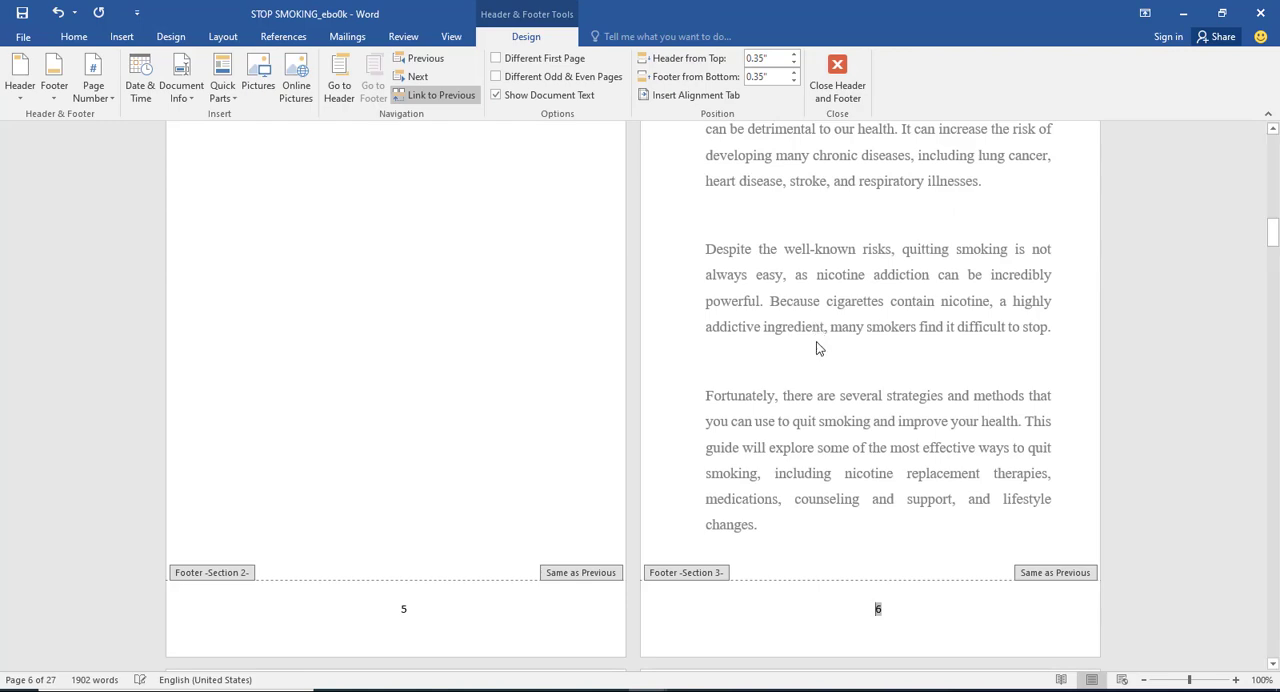
scroll(780, 320, "up", 4)
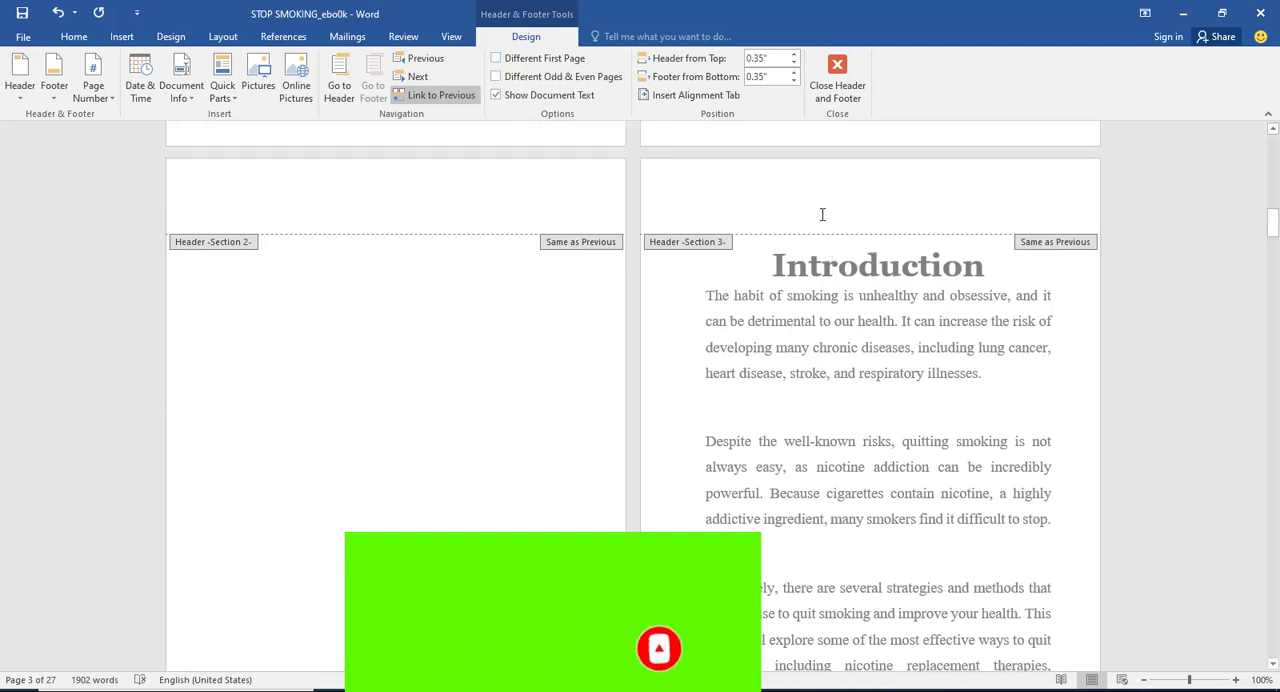
scroll(802, 208, "down", 6)
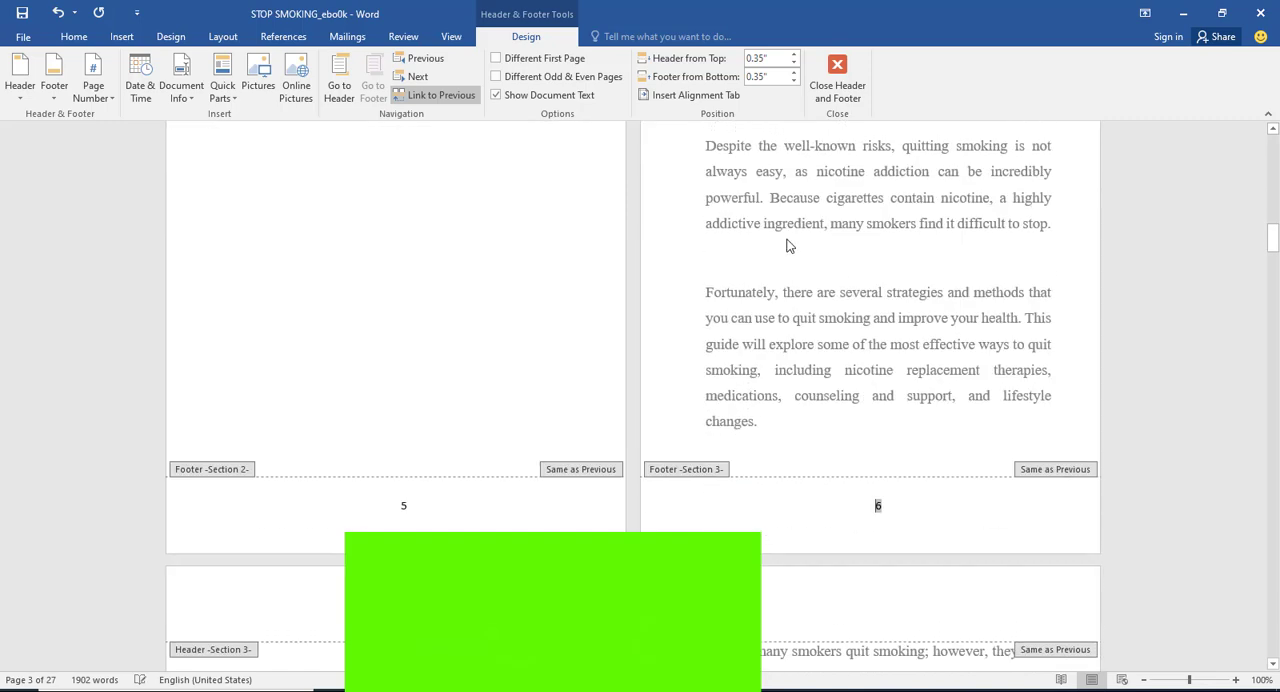
scroll(703, 185, "up", 1)
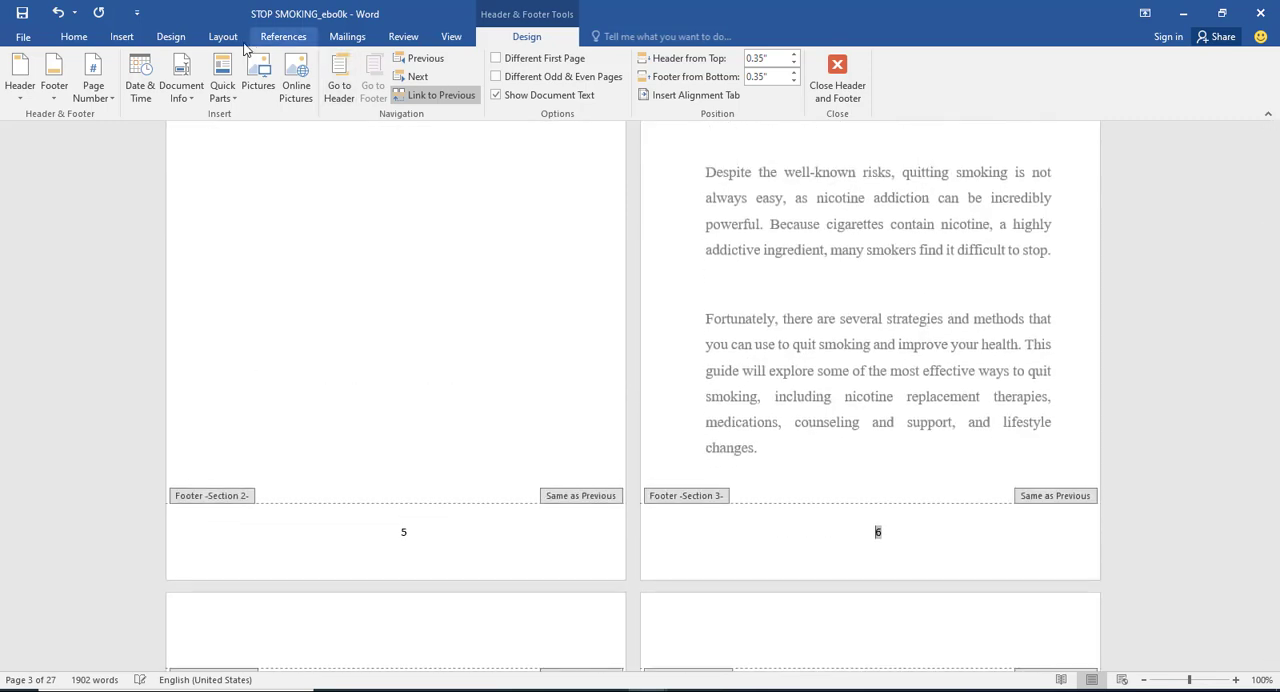
Step: Set the Introduction section's page numbering to start at 1
left_click(120, 38)
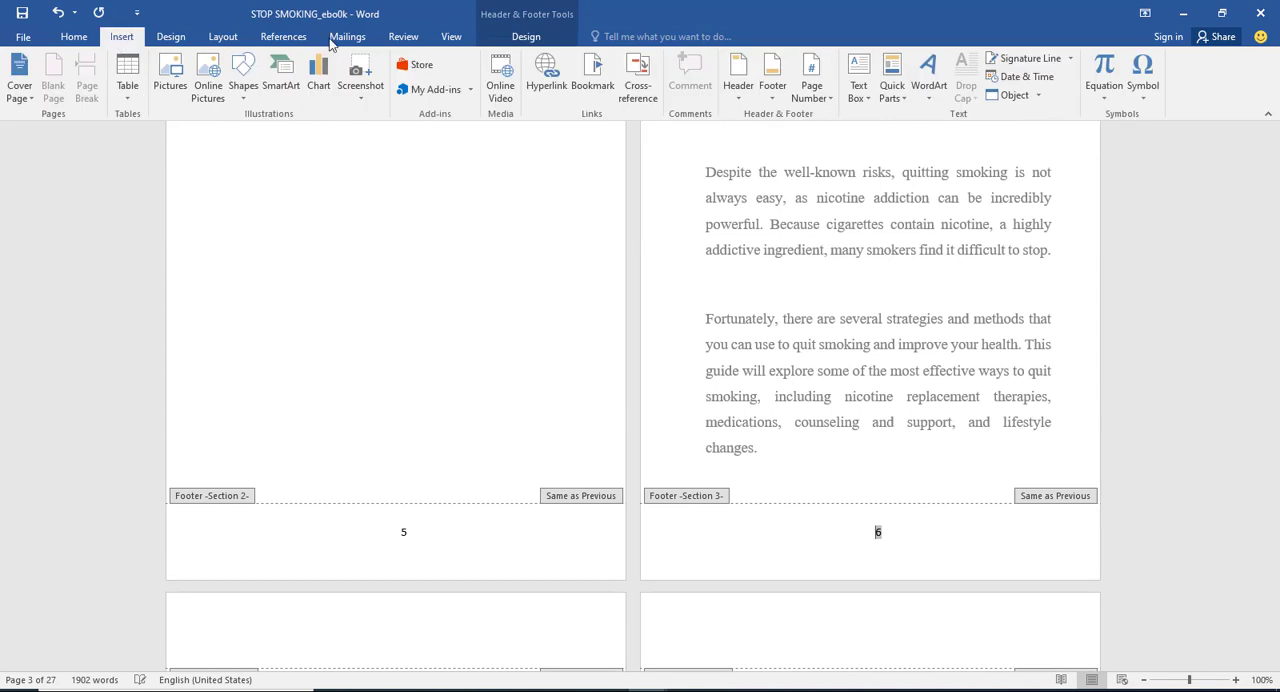
left_click(809, 83)
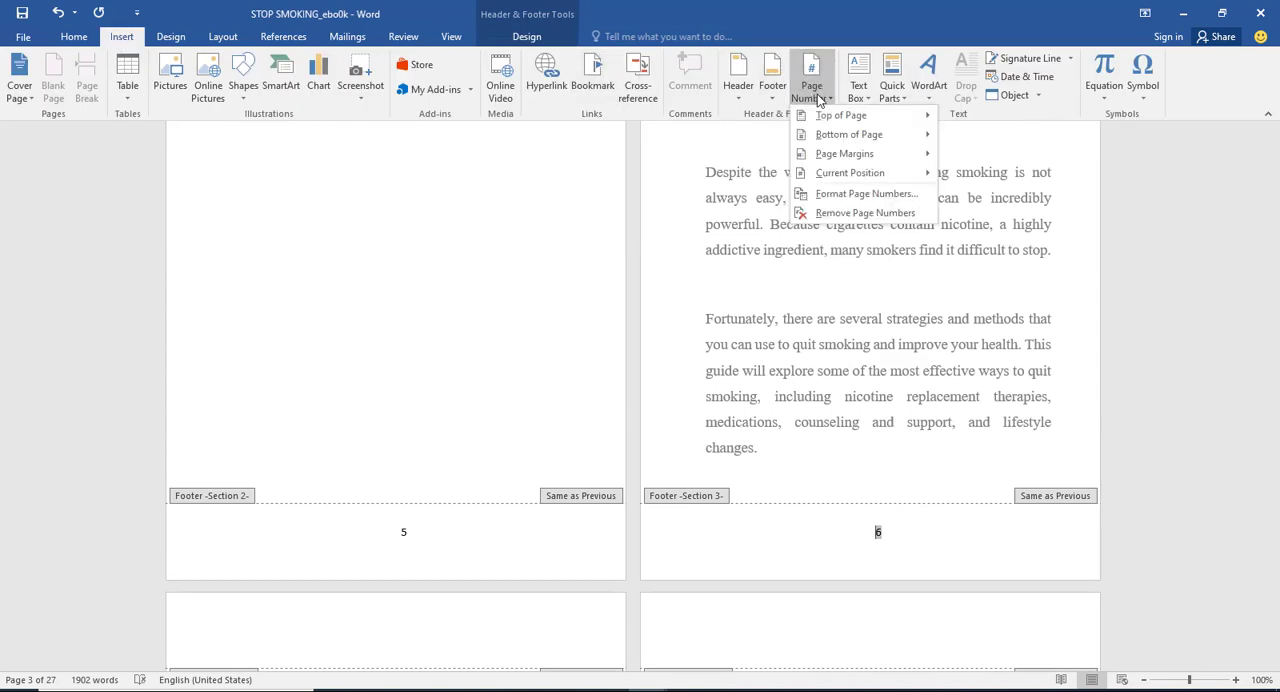
left_click(843, 196)
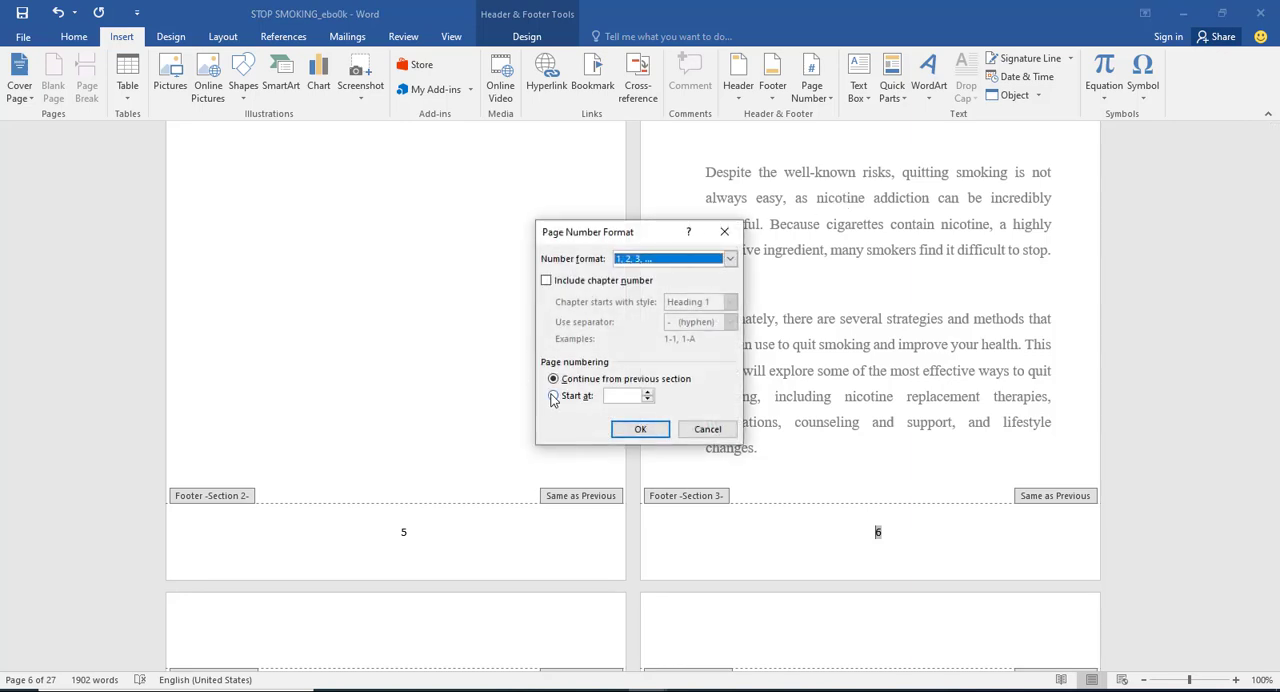
left_click(554, 396)
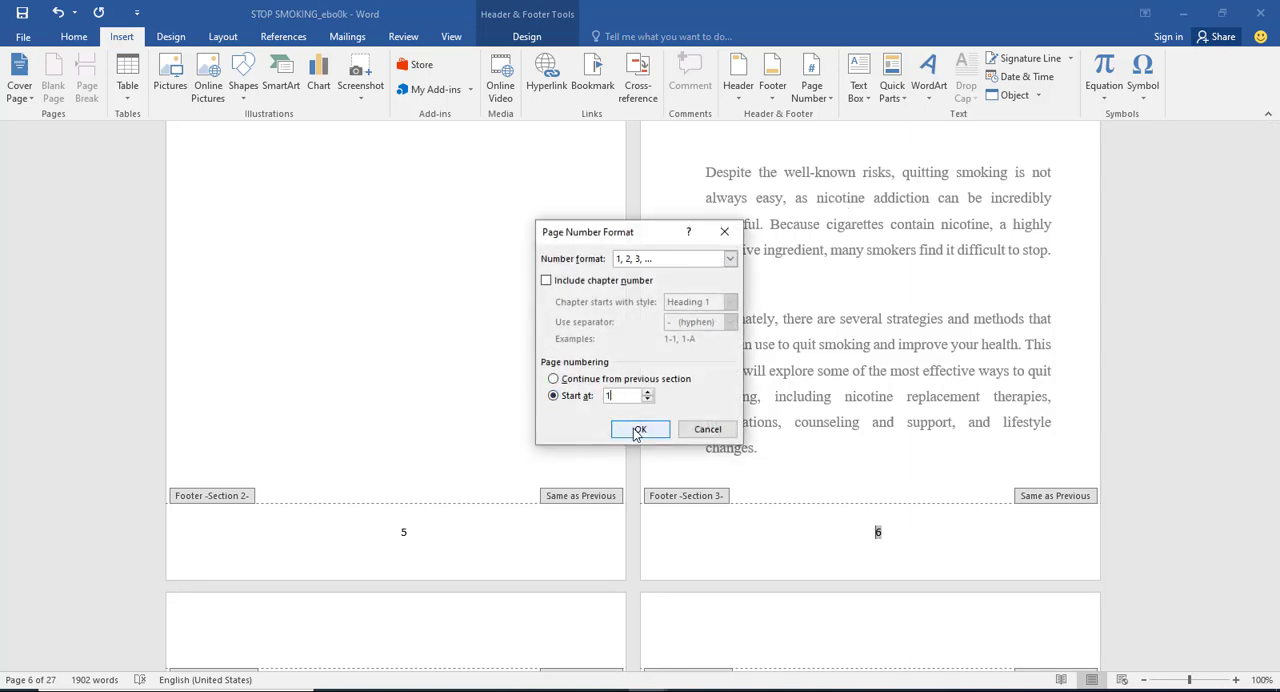
left_click(634, 430)
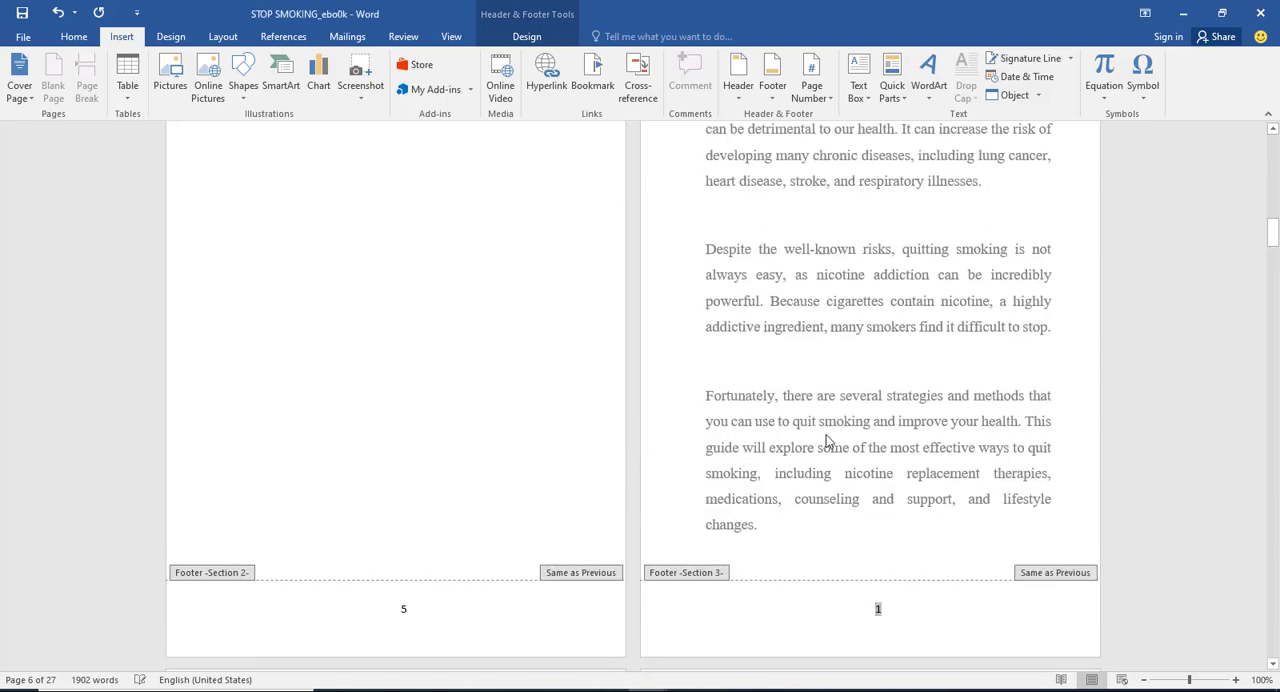
Step: Check the footer page numbers from the Introduction through Chapter One and back to the table of contents
scroll(845, 460, "down", 5)
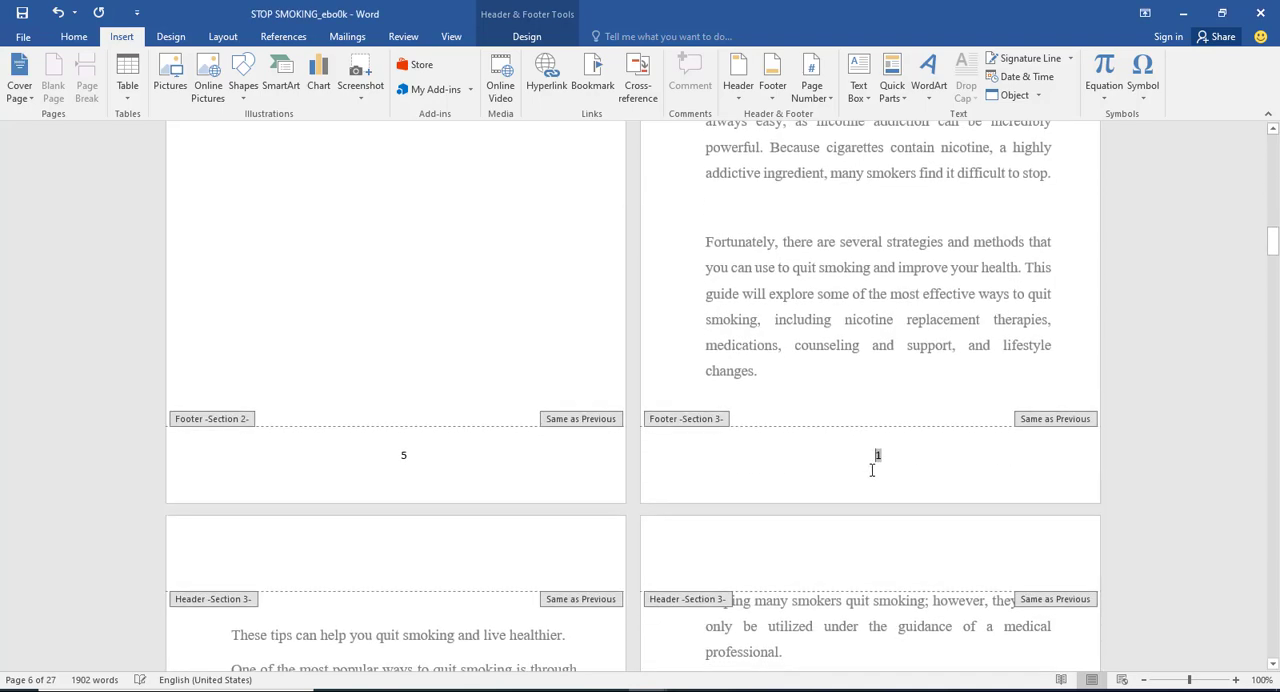
scroll(878, 400, "down", 4)
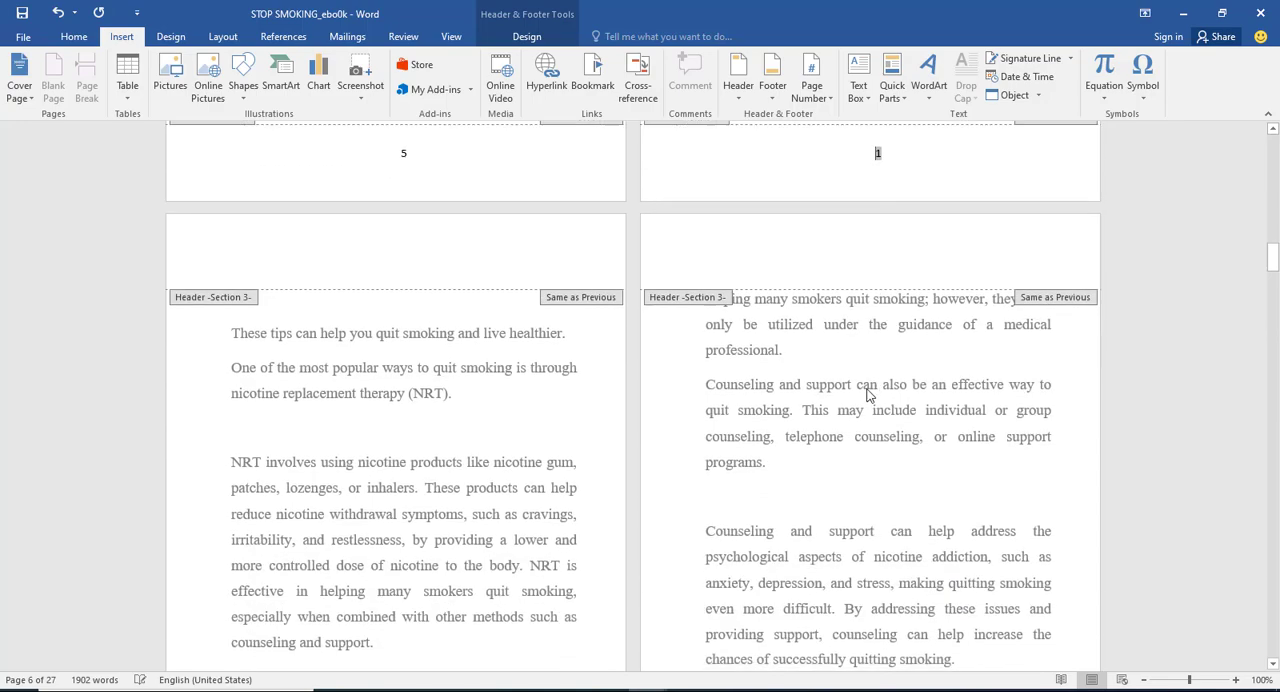
scroll(853, 200, "down", 8)
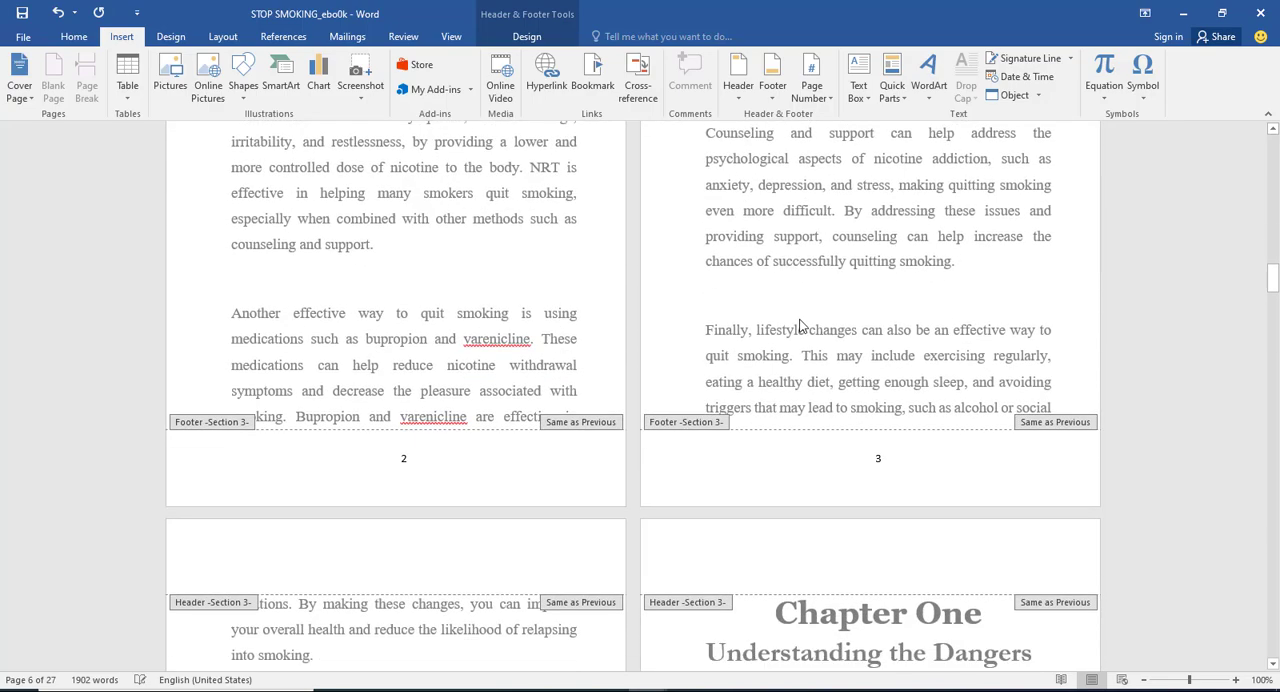
scroll(797, 463, "down", 10)
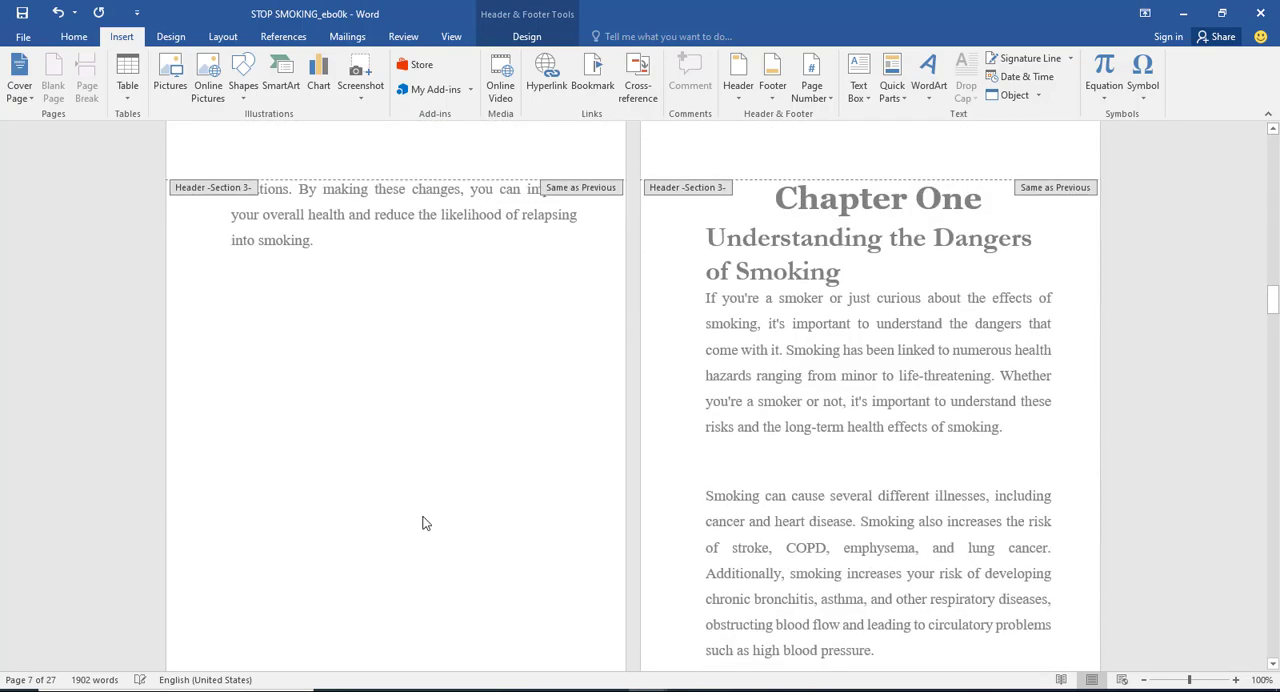
scroll(814, 576, "down", 4)
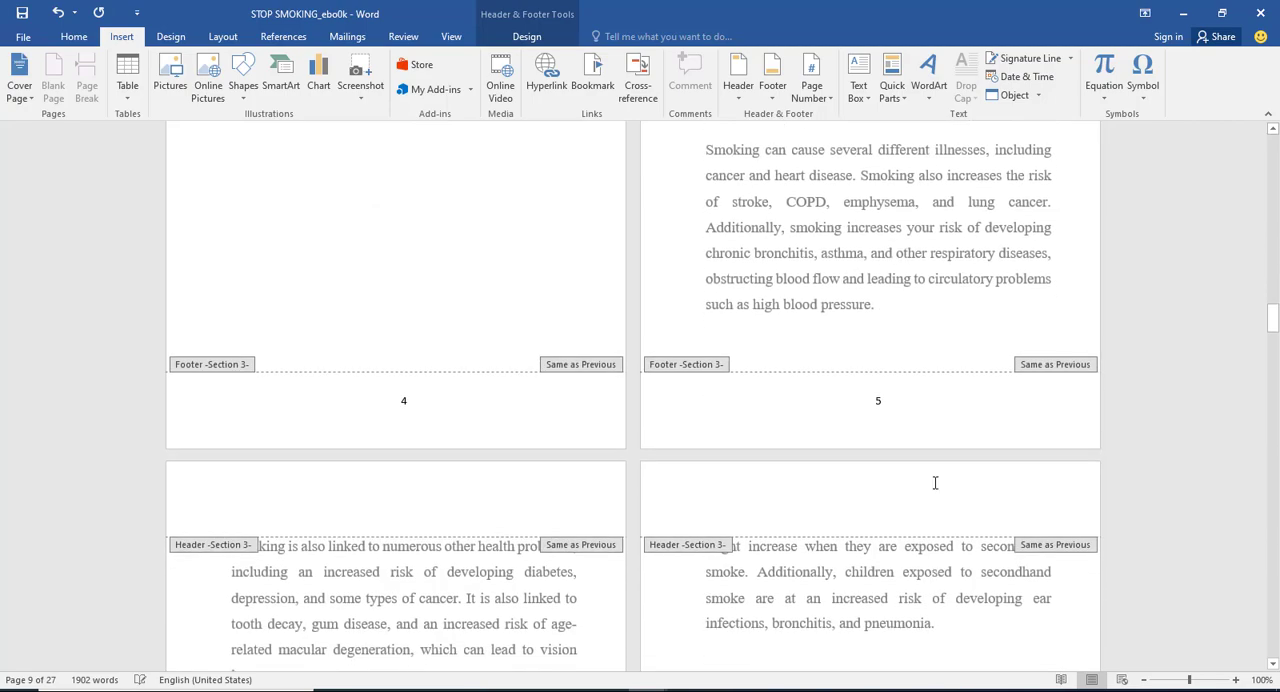
scroll(943, 529, "up", 10)
scroll(654, 355, "up", 5)
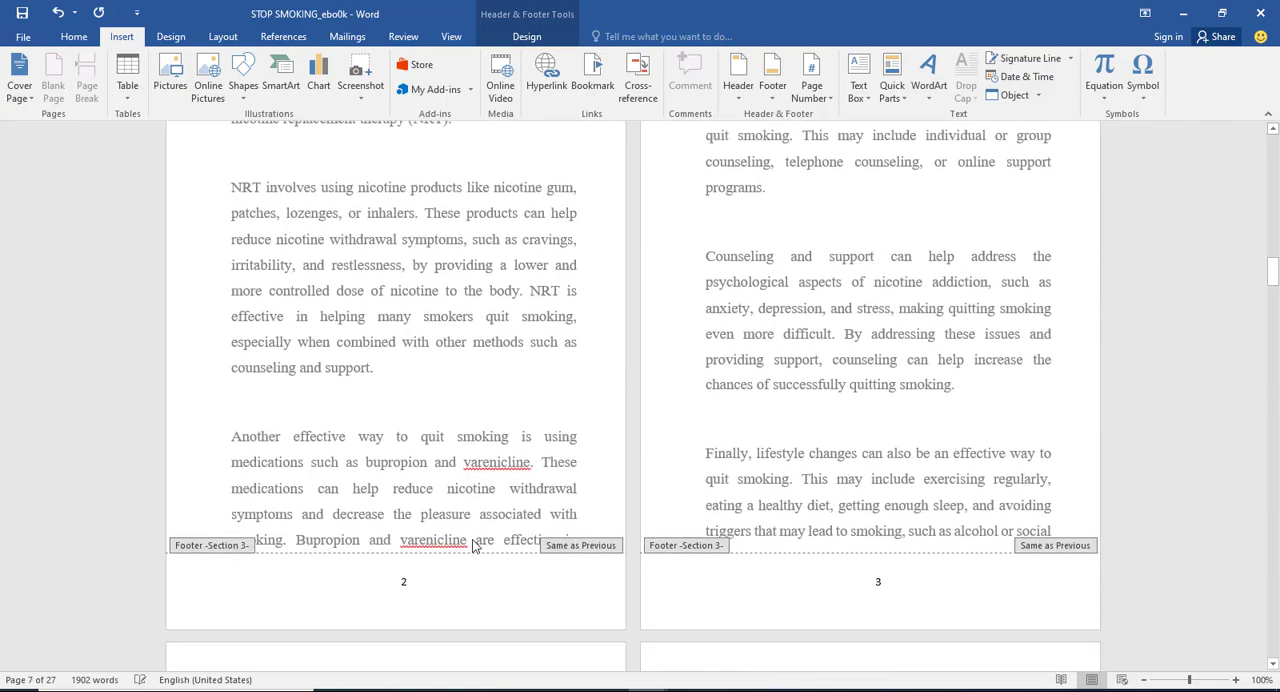
scroll(630, 420, "up", 3)
scroll(418, 329, "up", 3)
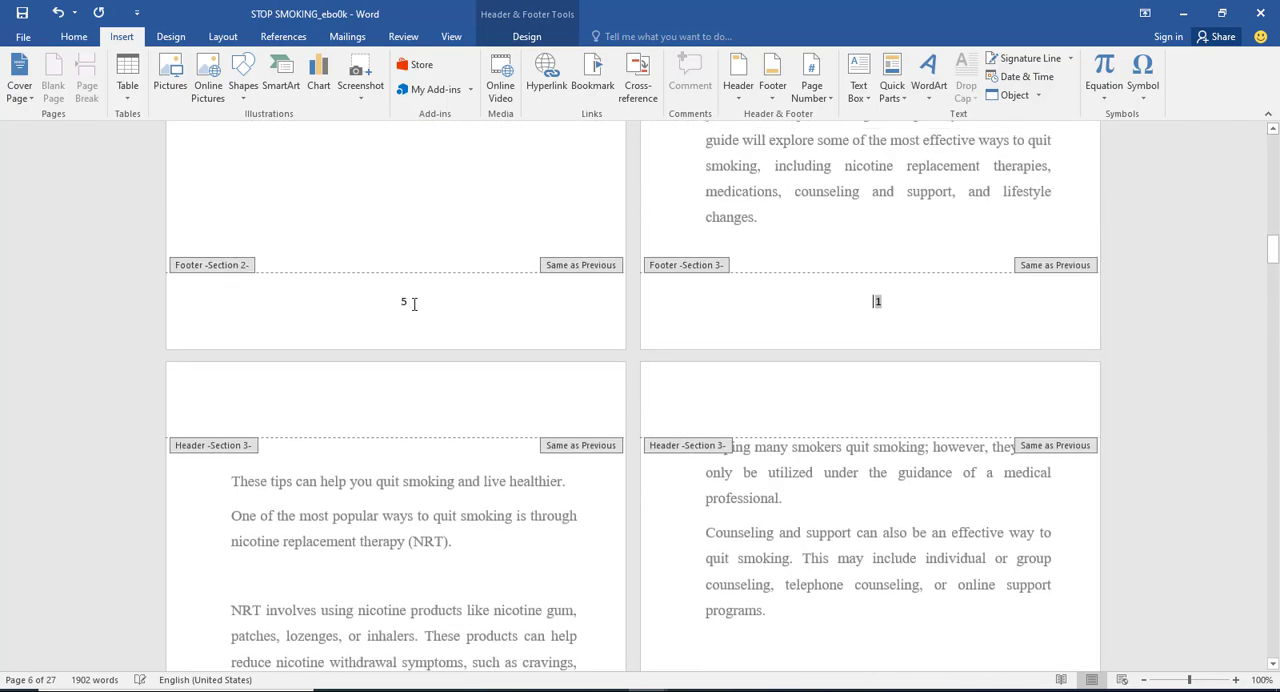
scroll(517, 291, "up", 15)
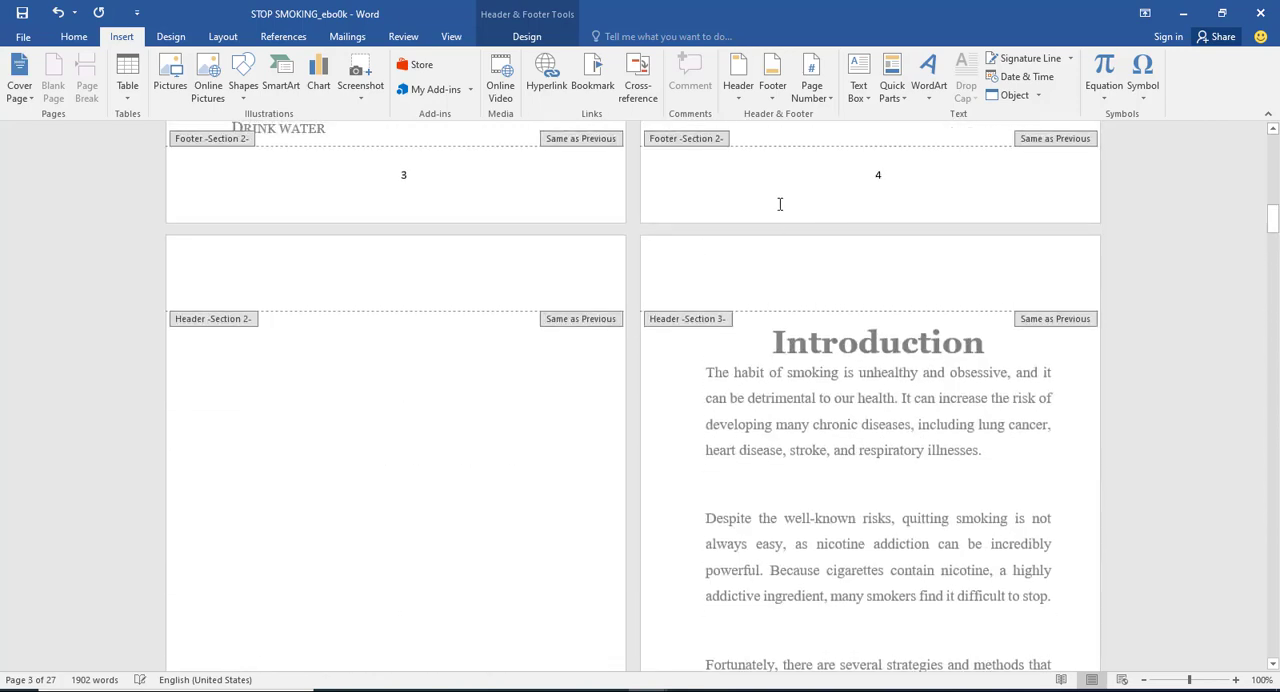
scroll(416, 190, "up", 12)
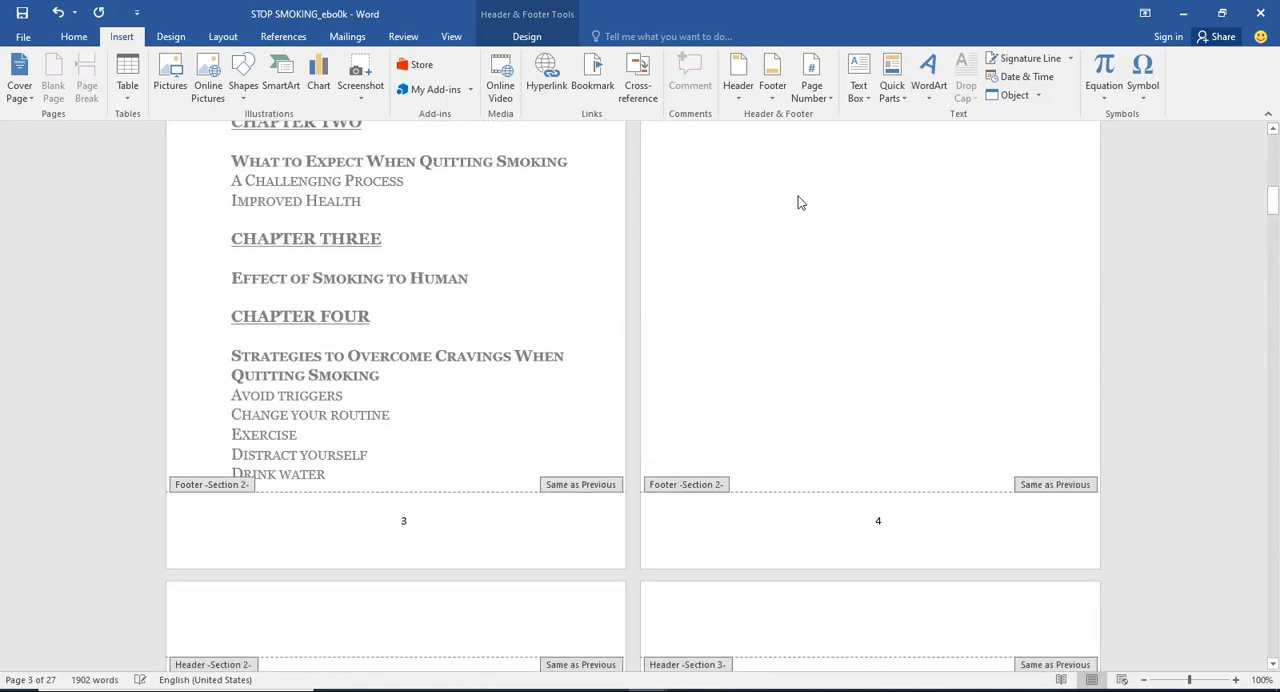
scroll(794, 183, "up", 3)
scroll(686, 234, "down", 3)
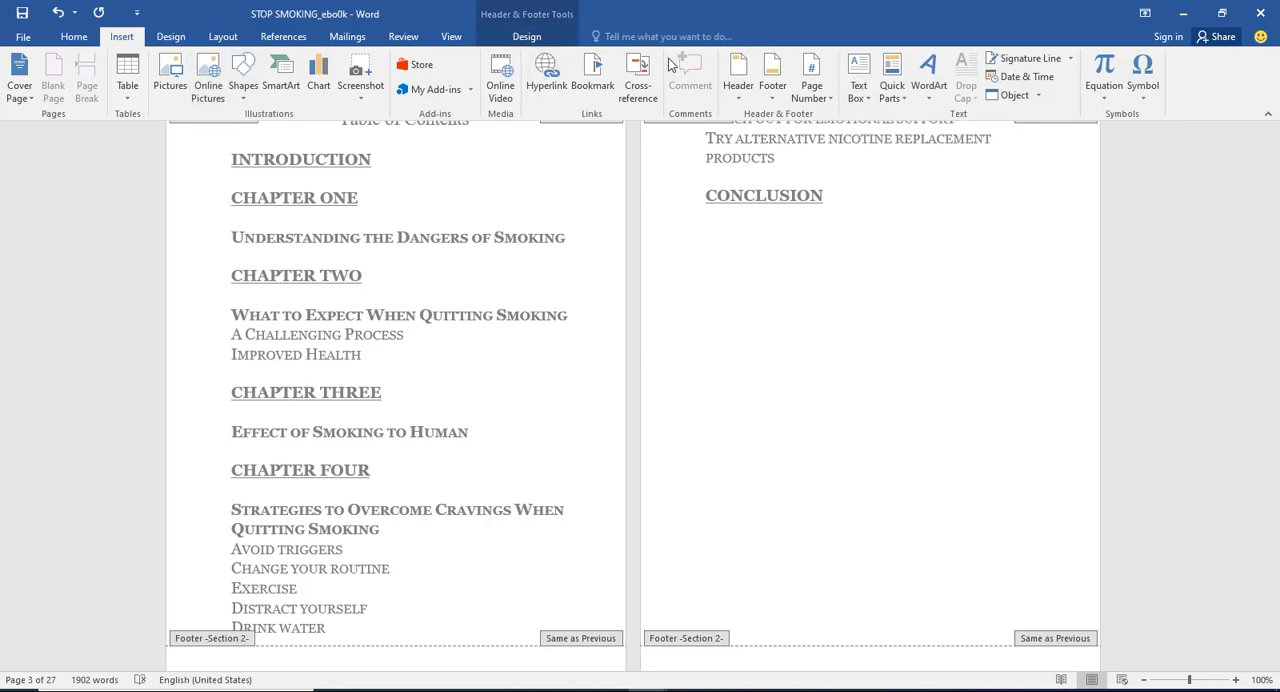
Step: Reapply the Plain Number 2 page number at the bottom of the page
left_click(812, 88)
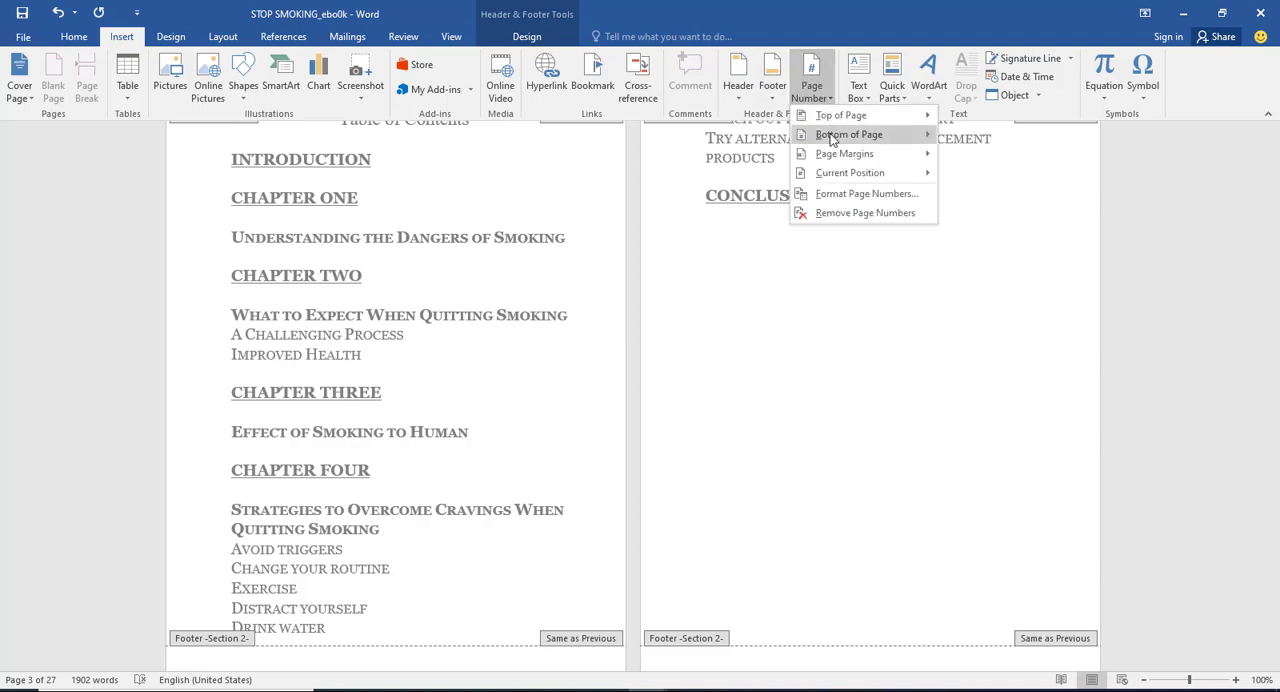
mouse_move(834, 140)
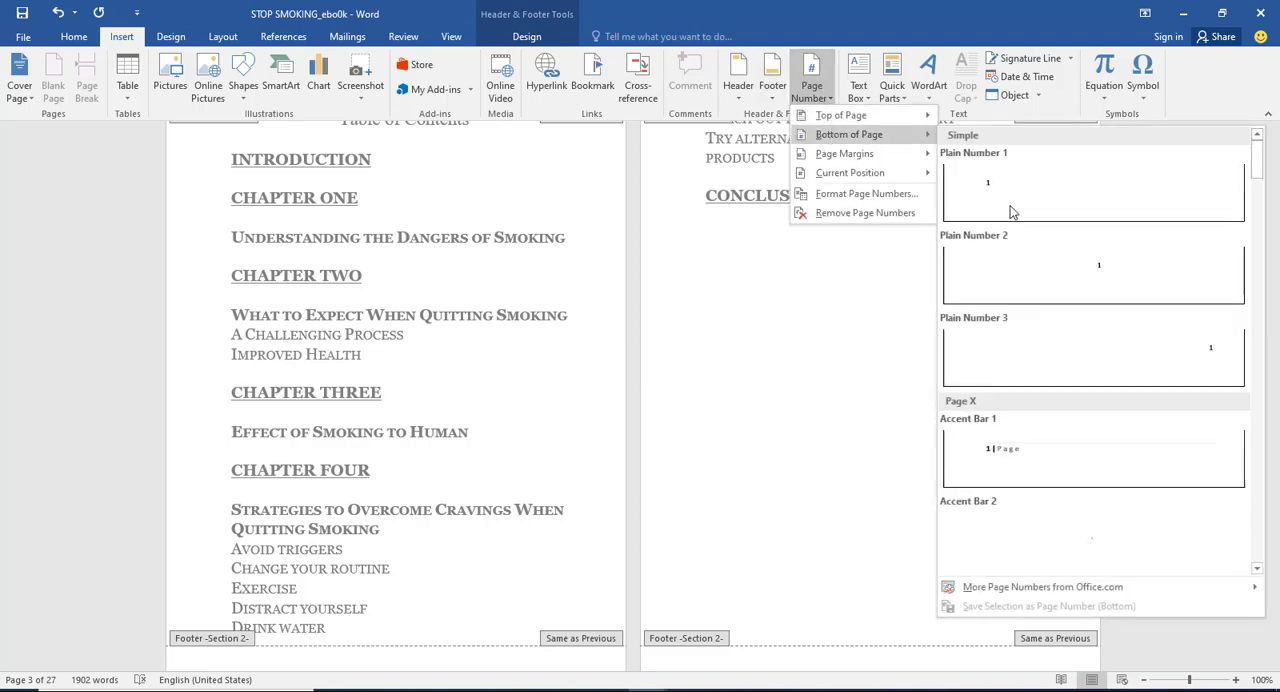
left_click(1066, 263)
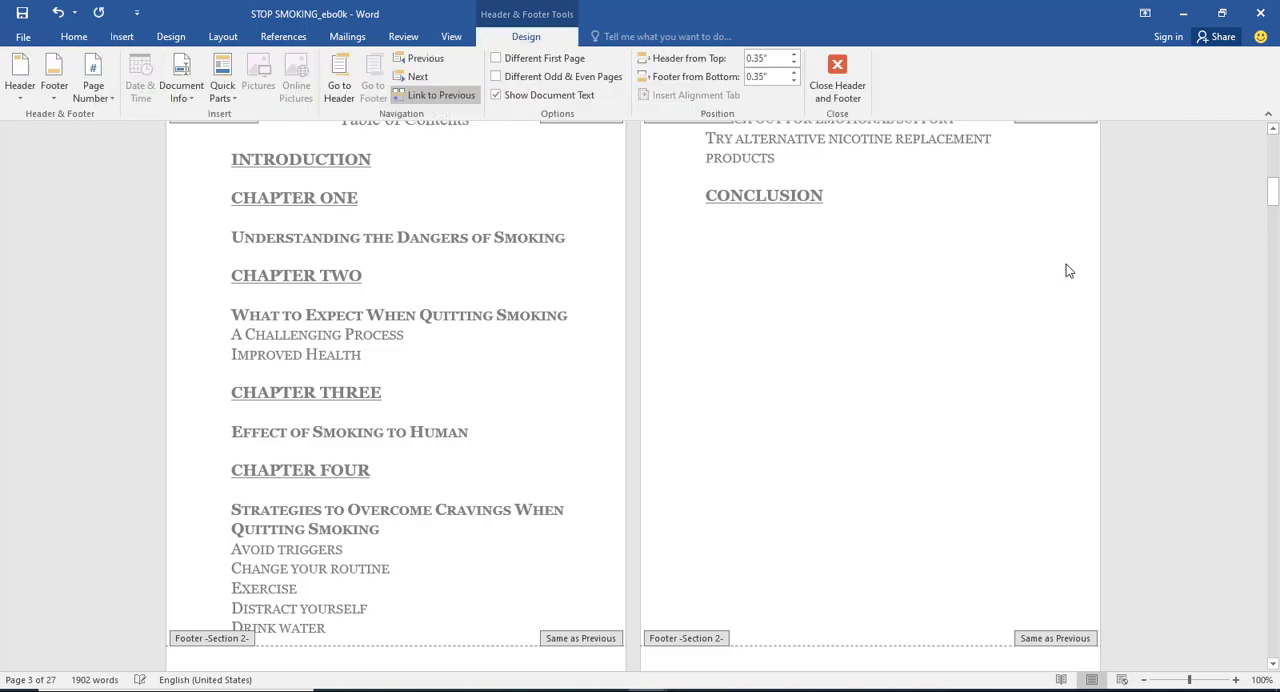
Step: Unlink the Section 3 footer on the Introduction page from the previous section
scroll(584, 234, "down", 10)
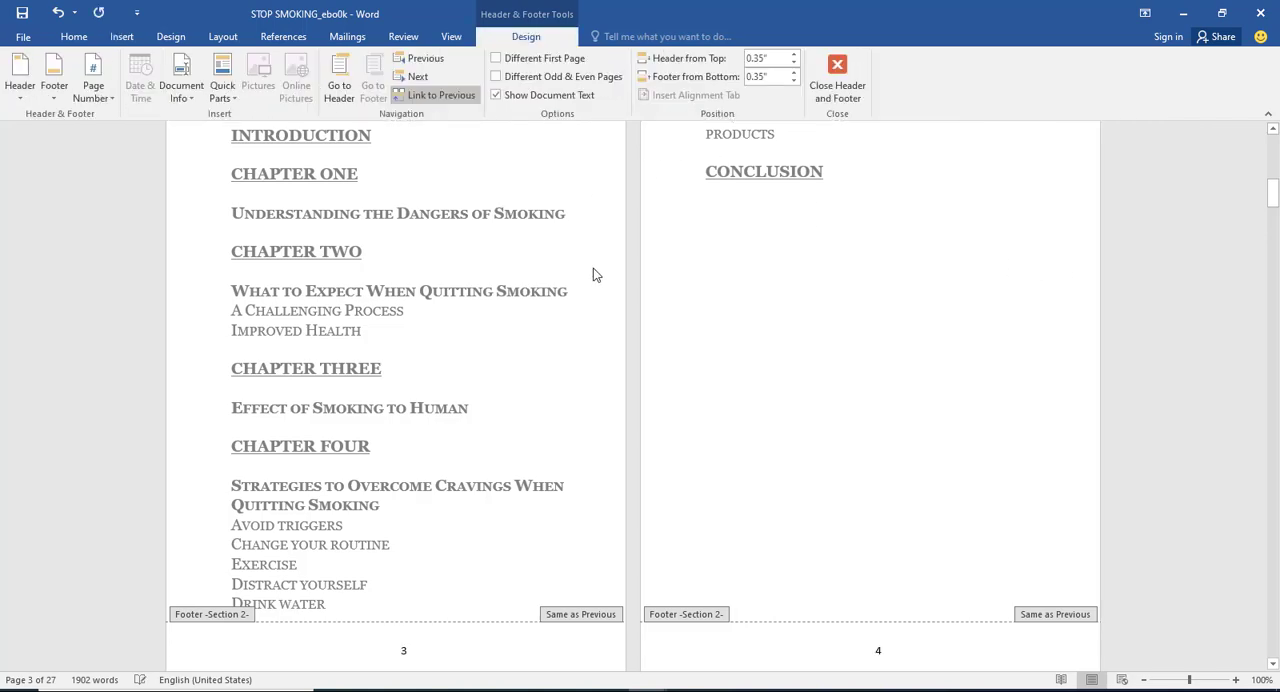
scroll(428, 280, "down", 8)
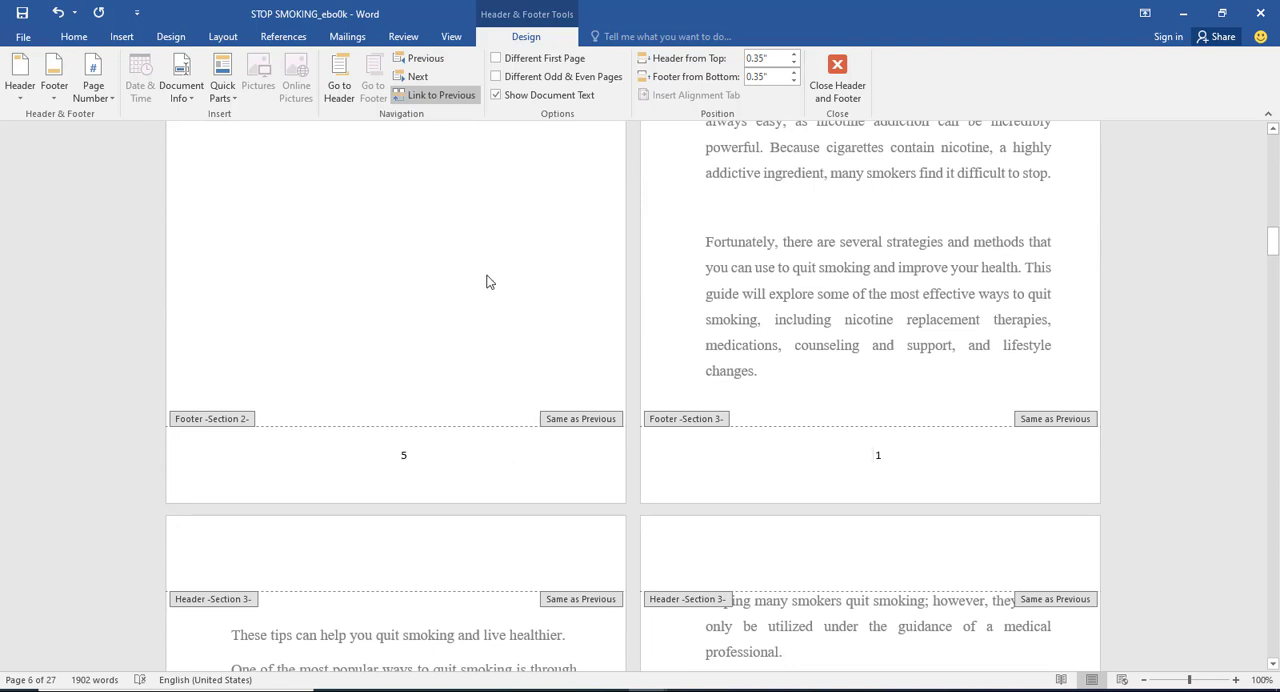
left_click(430, 95)
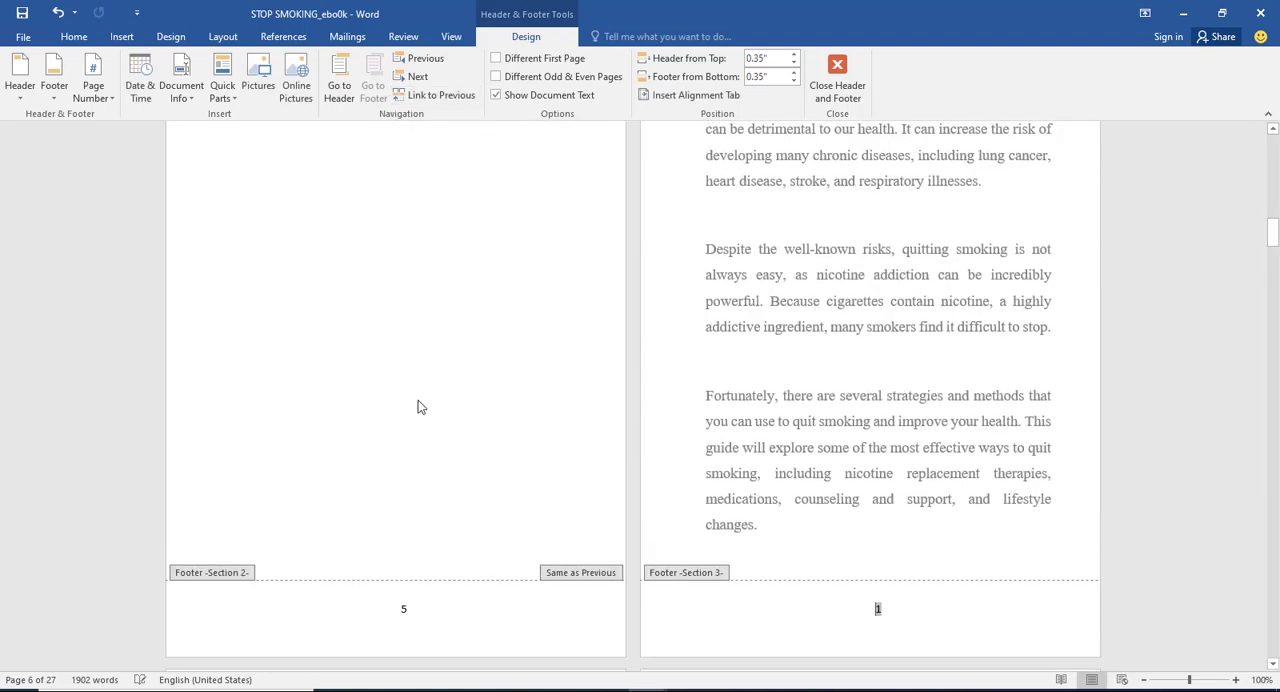
Step: Delete the page number from the Section 2 footer on the blank page before the Introduction and close header and footer editing
left_click(405, 609)
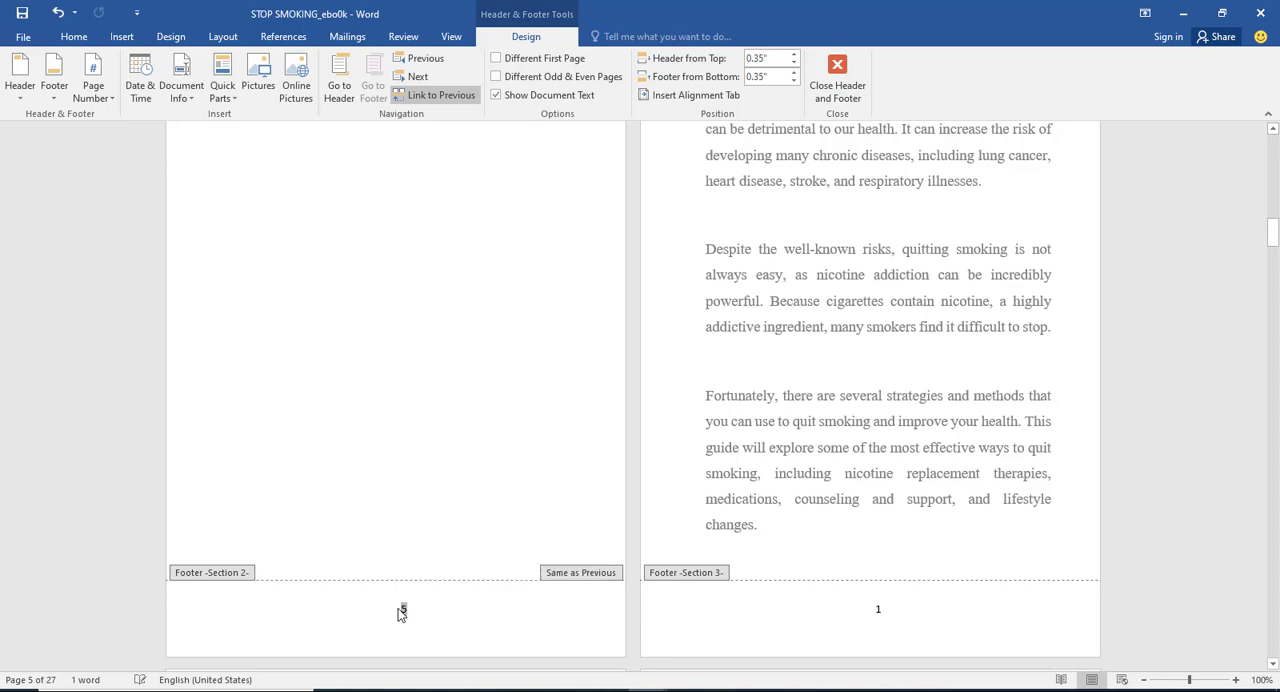
key("Delete")
scroll(499, 436, "up", 15)
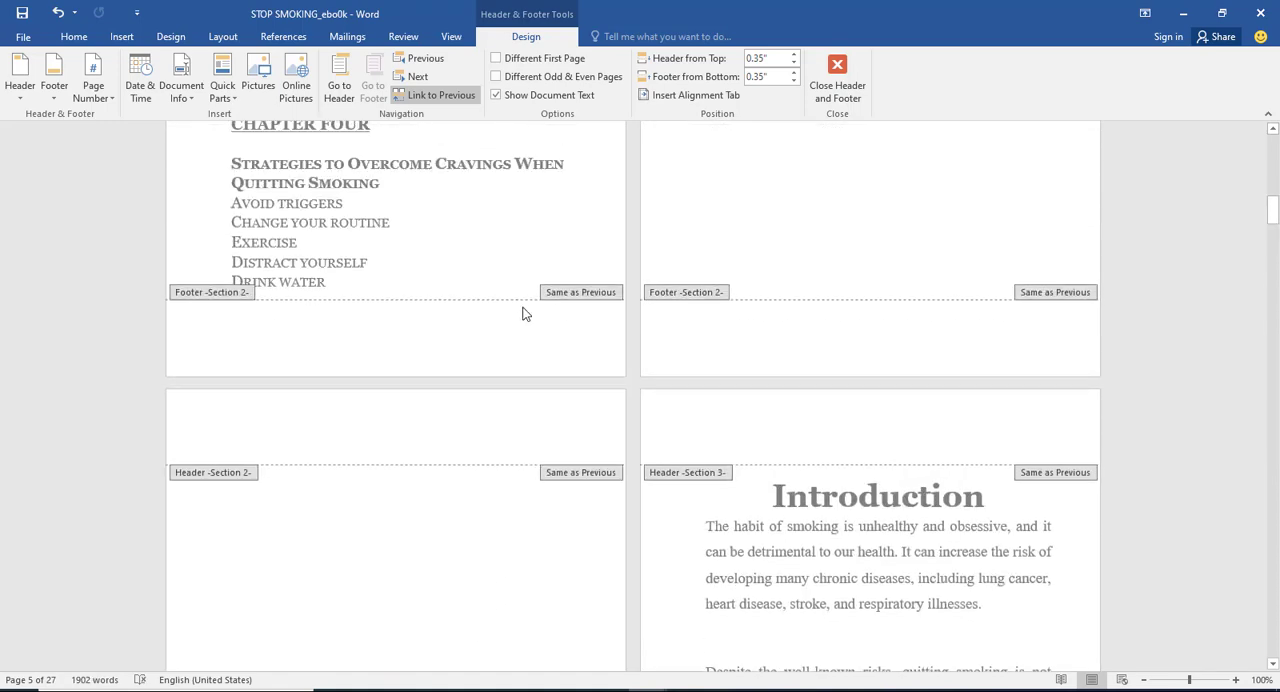
scroll(603, 265, "up", 1)
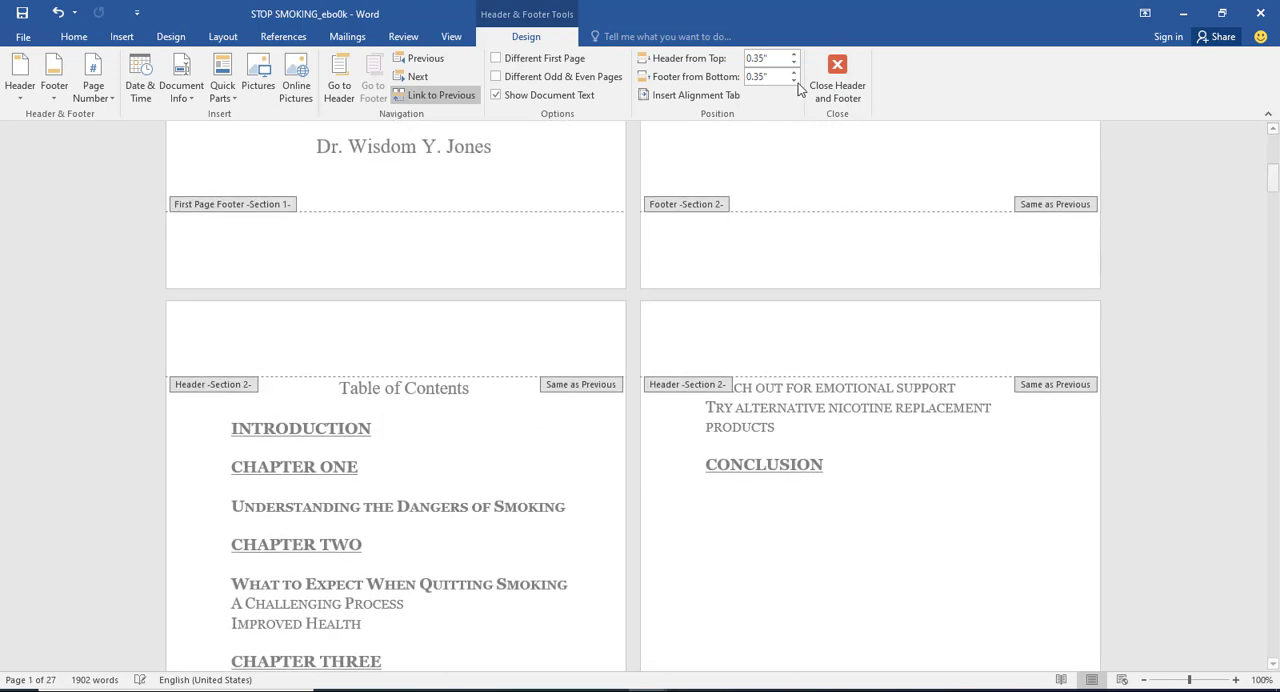
left_click(836, 90)
scroll(810, 400, "down", 18)
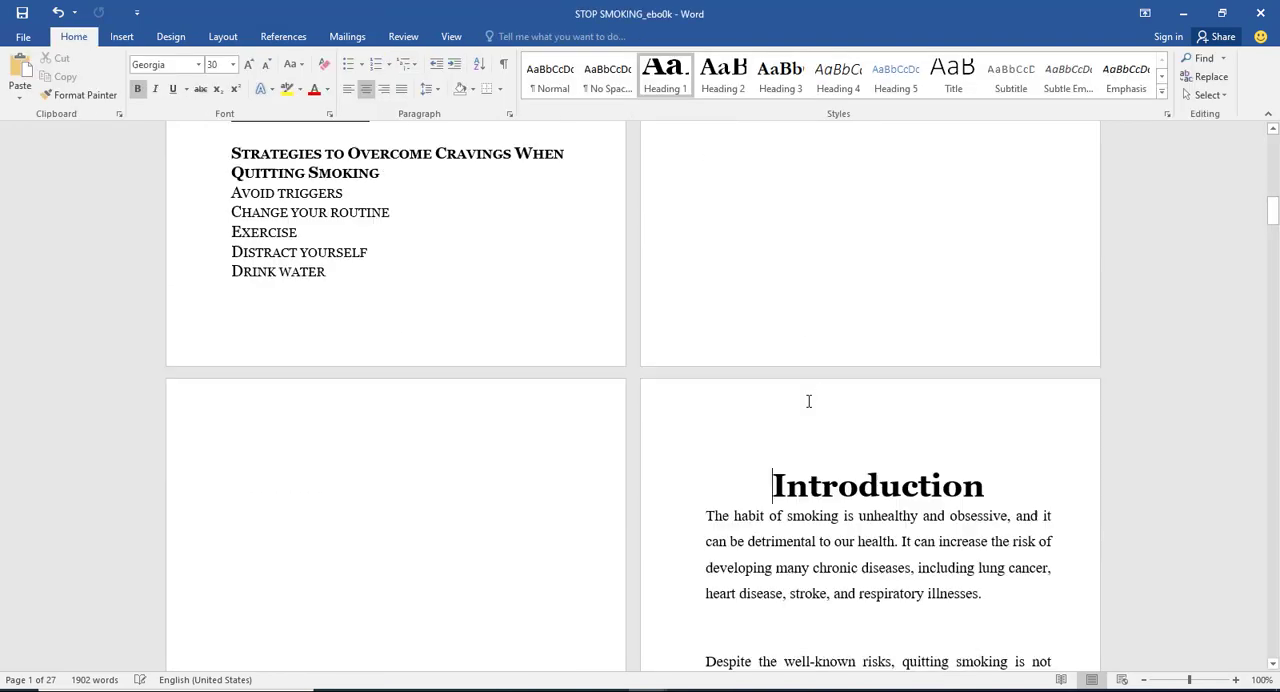
scroll(723, 440, "down", 2)
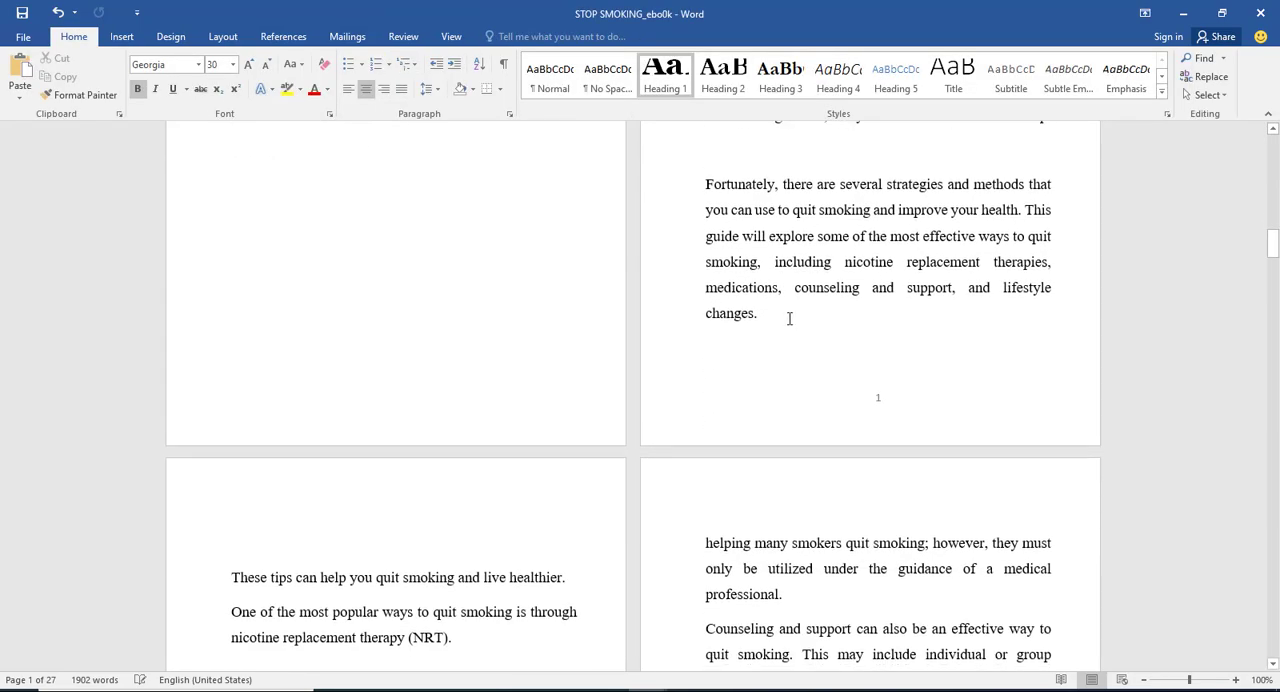
scroll(789, 317, "up", 8)
scroll(797, 288, "down", 10)
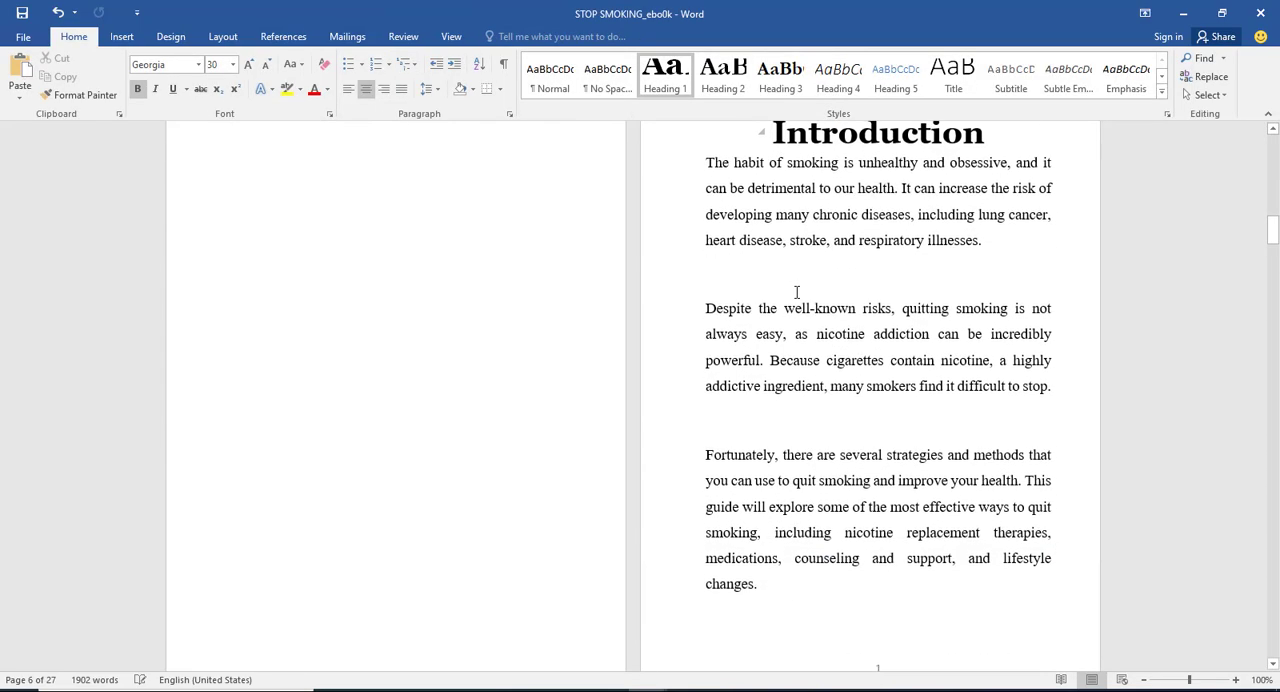
scroll(797, 308, "down", 8)
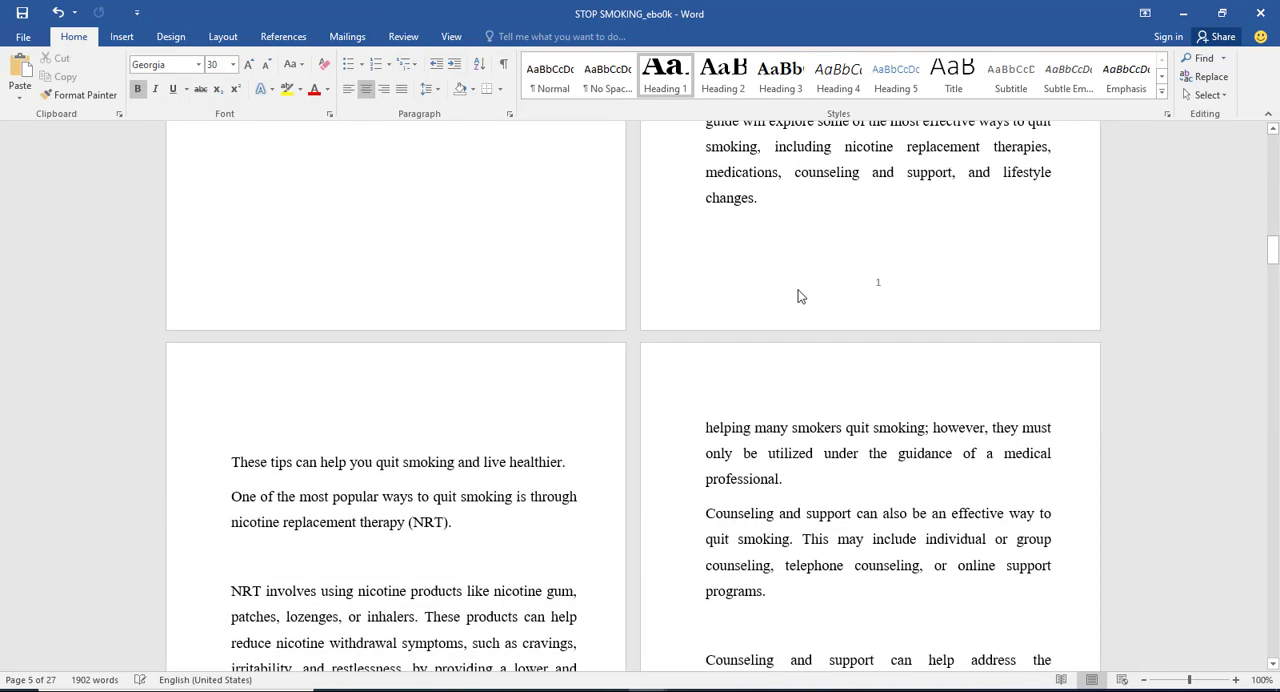
Step: Check the footer page numbers on the pages between the Introduction and Chapter One
scroll(797, 335, "down", 5)
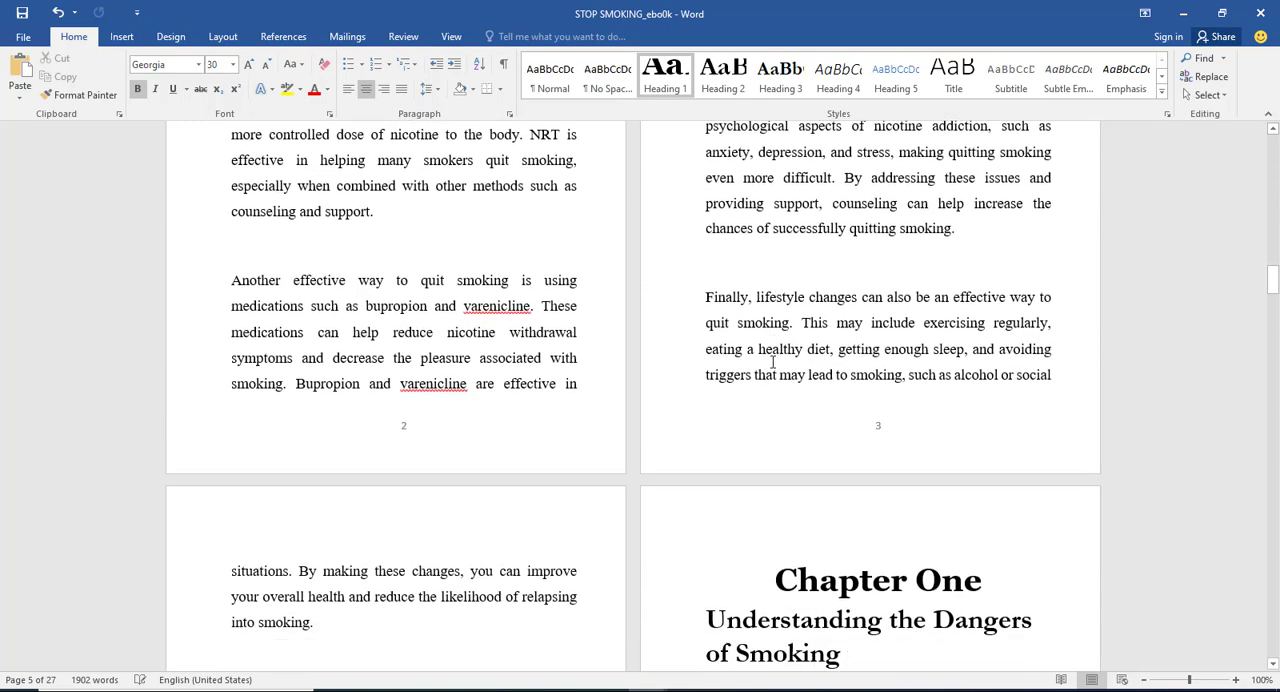
scroll(813, 321, "down", 4)
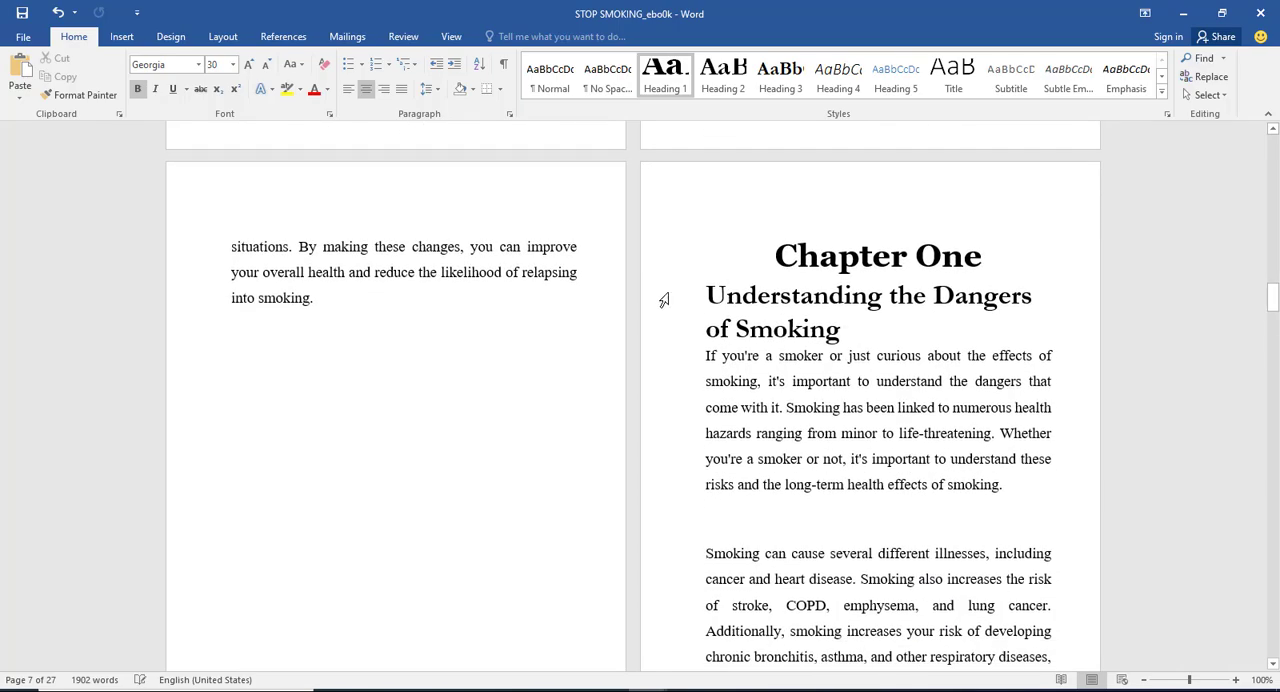
scroll(838, 272, "up", 13)
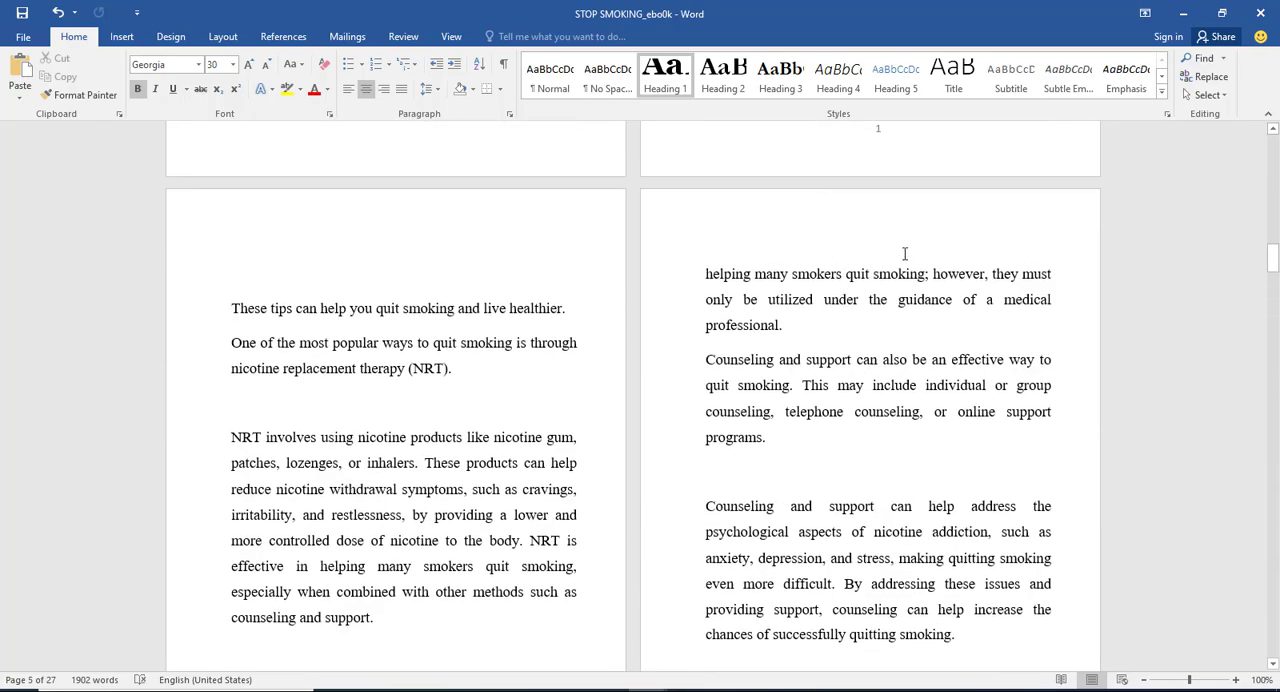
scroll(904, 253, "up", 4)
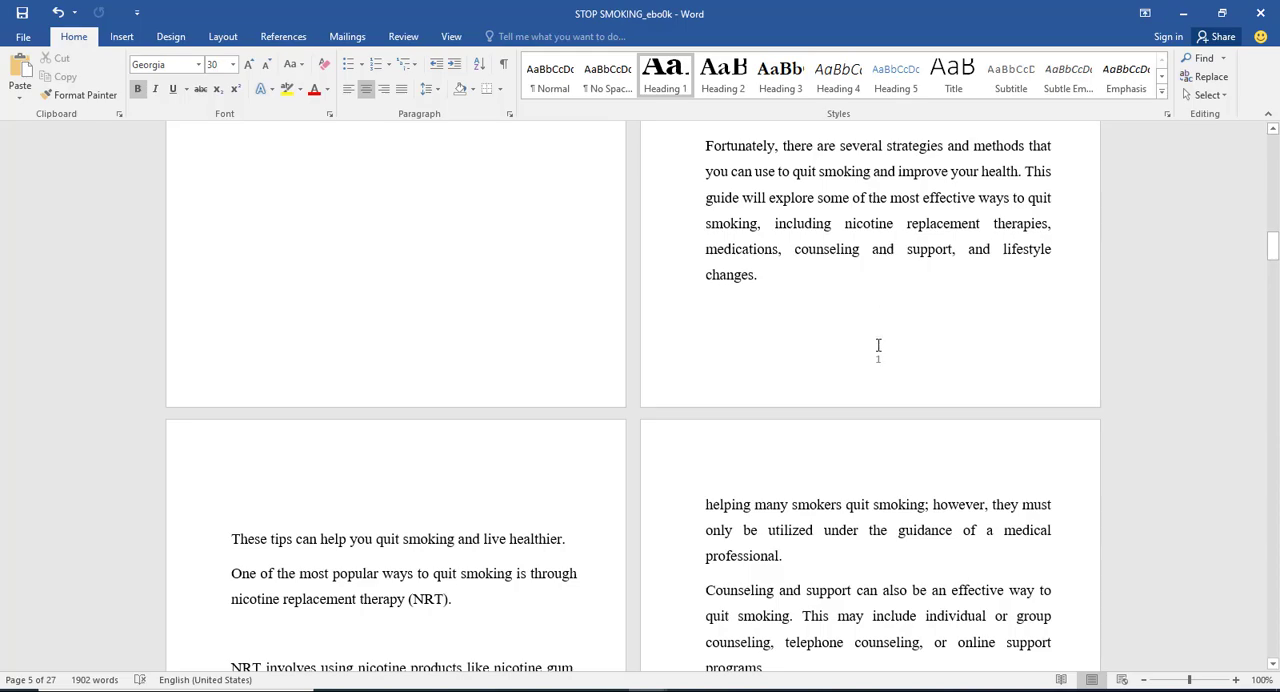
scroll(888, 388, "down", 13)
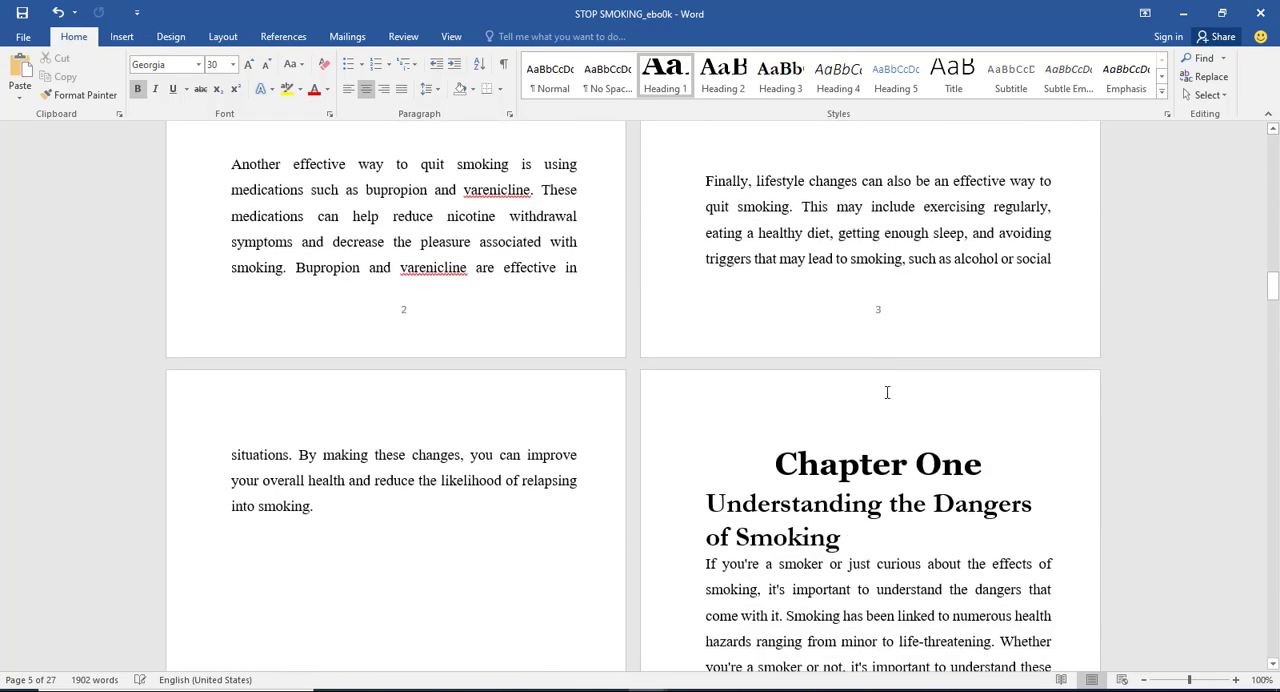
scroll(845, 345, "up", 20)
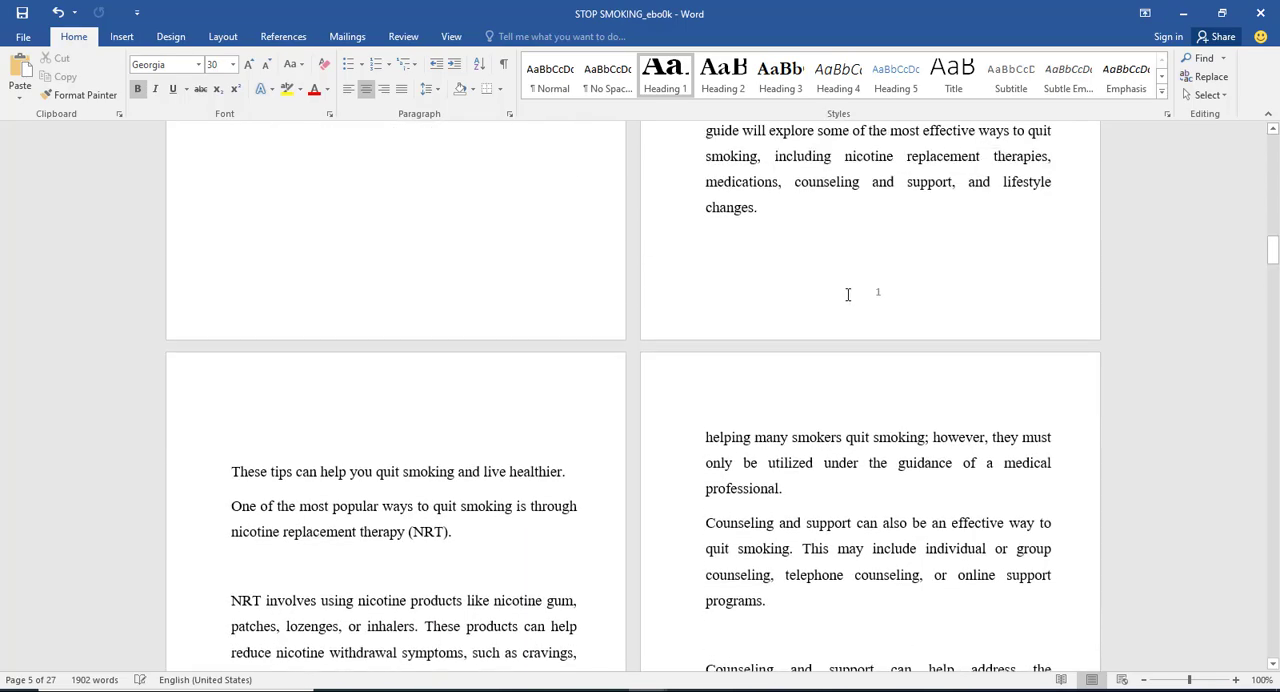
scroll(850, 293, "up", 3)
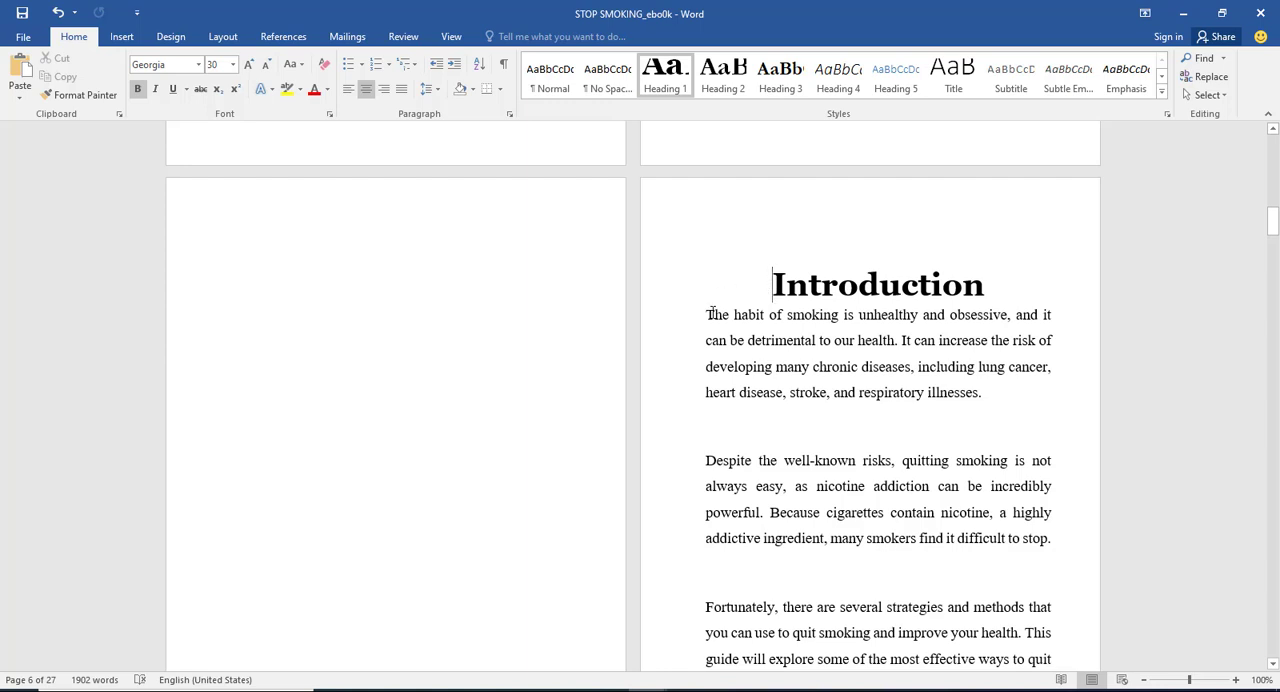
Step: Add a Dropped drop cap to the first paragraph of the Introduction
left_click(126, 38)
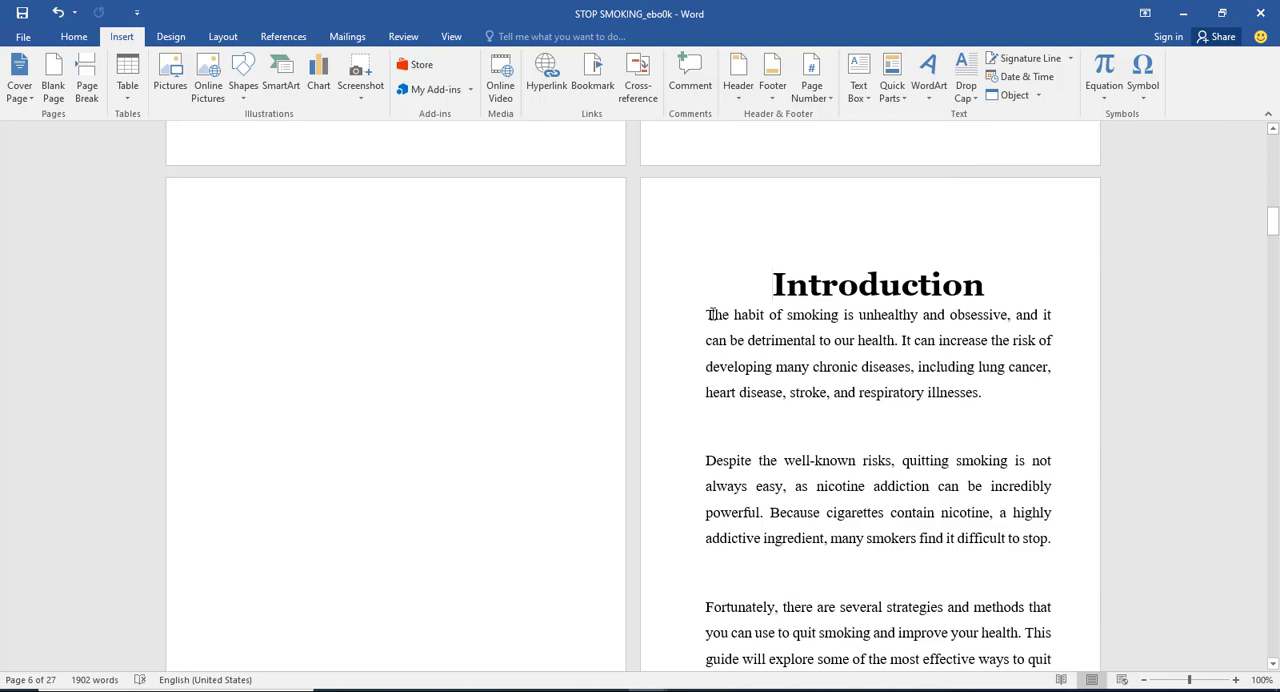
left_click(965, 78)
left_click(984, 162)
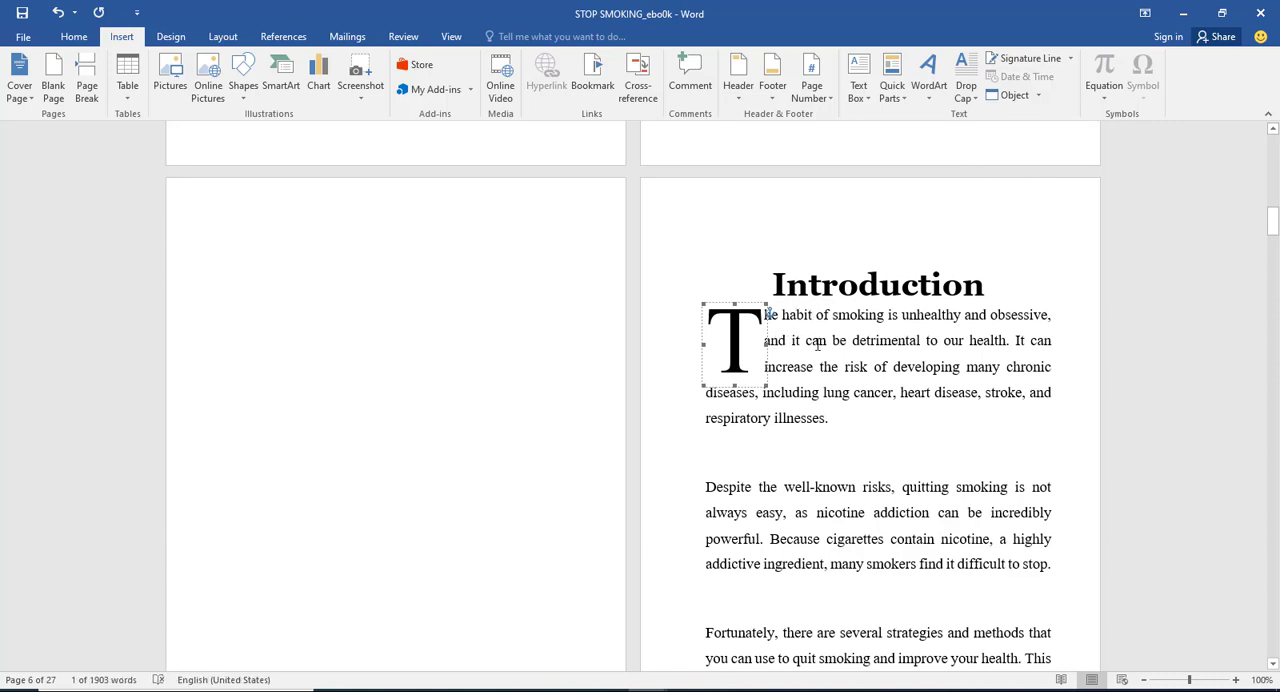
Step: Set the Introduction drop cap to drop 2 lines
left_click(965, 78)
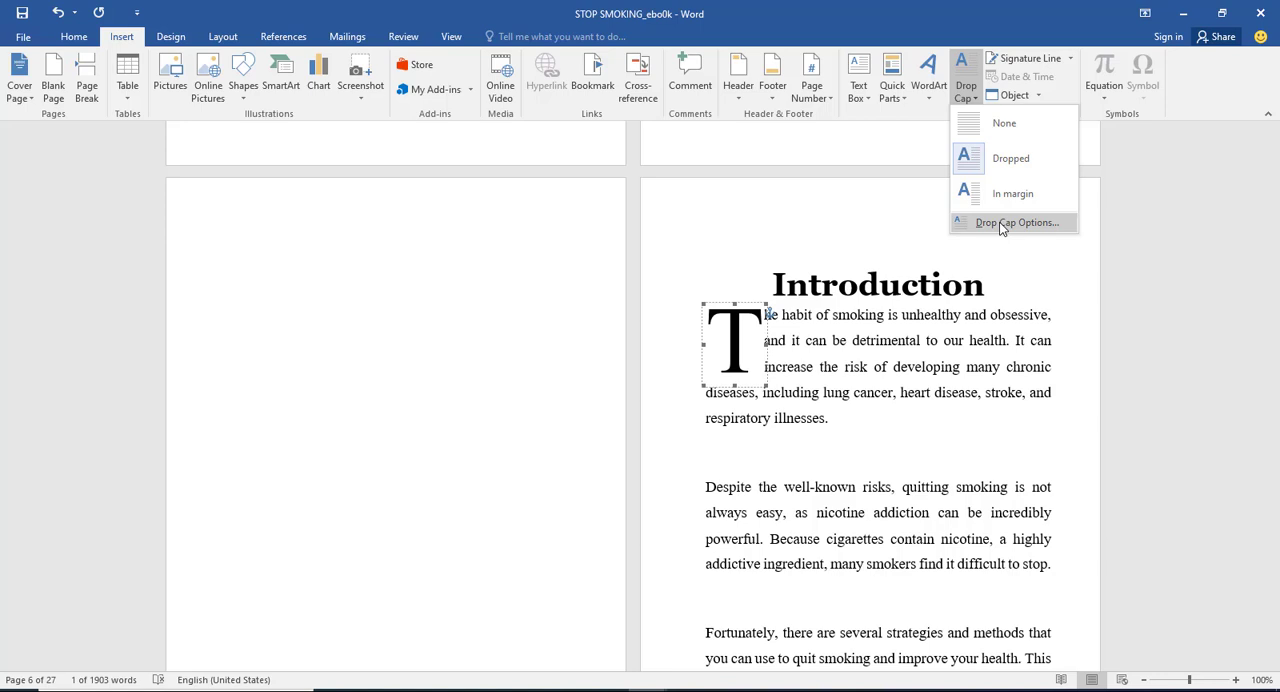
left_click(1002, 228)
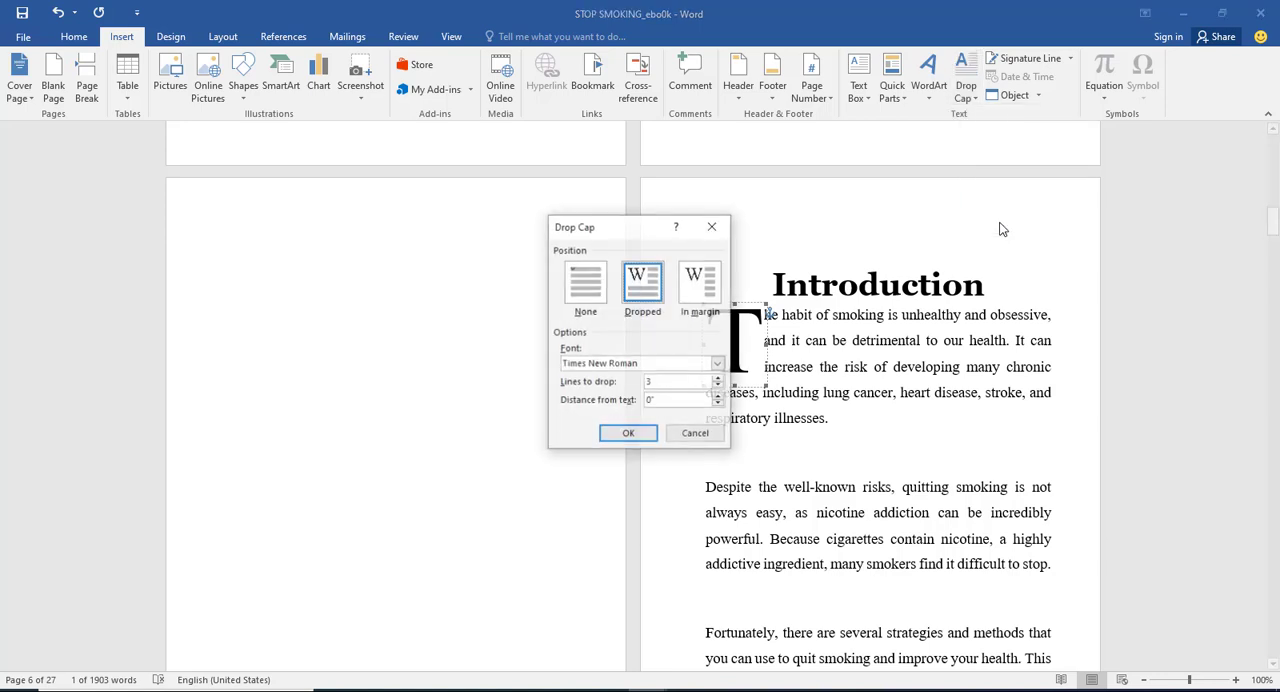
double_click(658, 381)
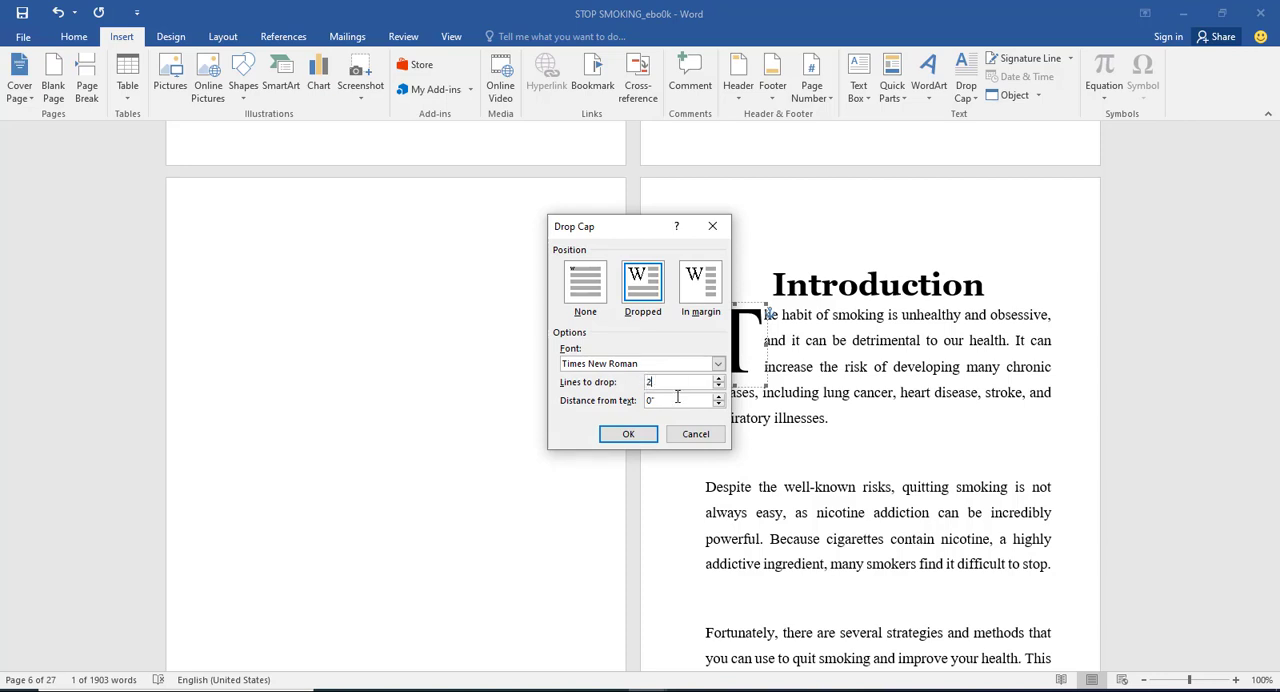
type("2")
left_click(628, 434)
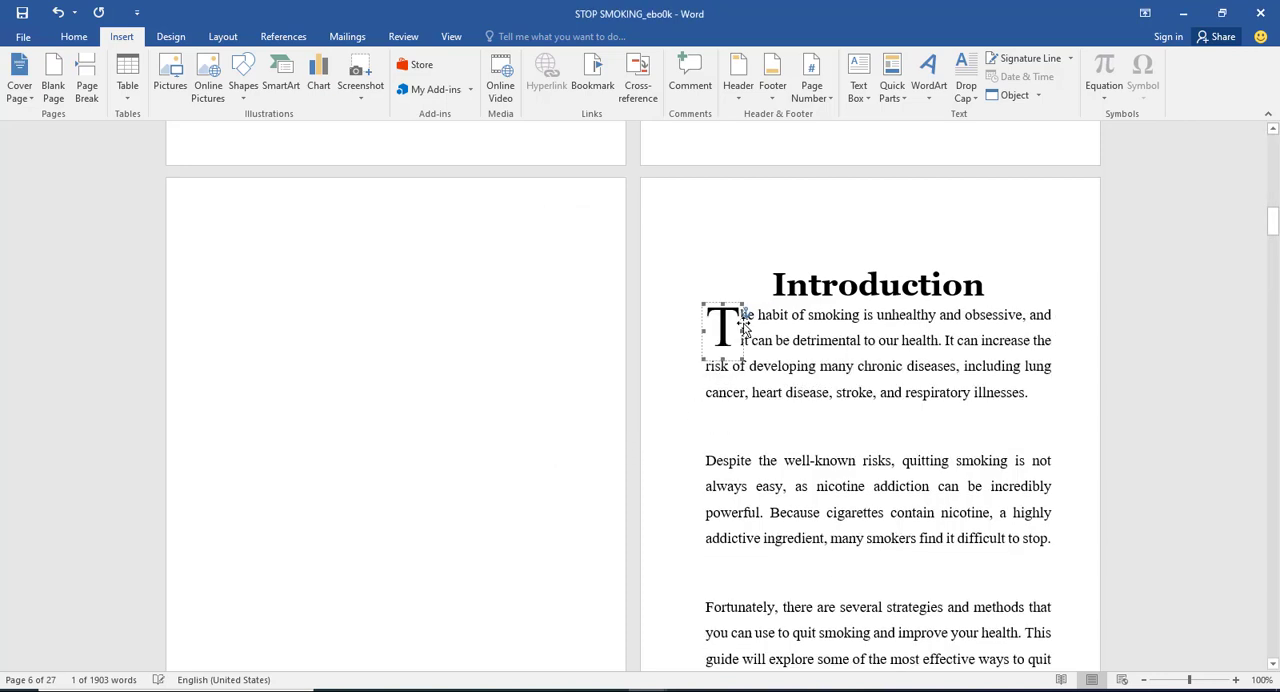
Step: Try a four-line drop for the Introduction's drop cap, and undo it
left_click(966, 85)
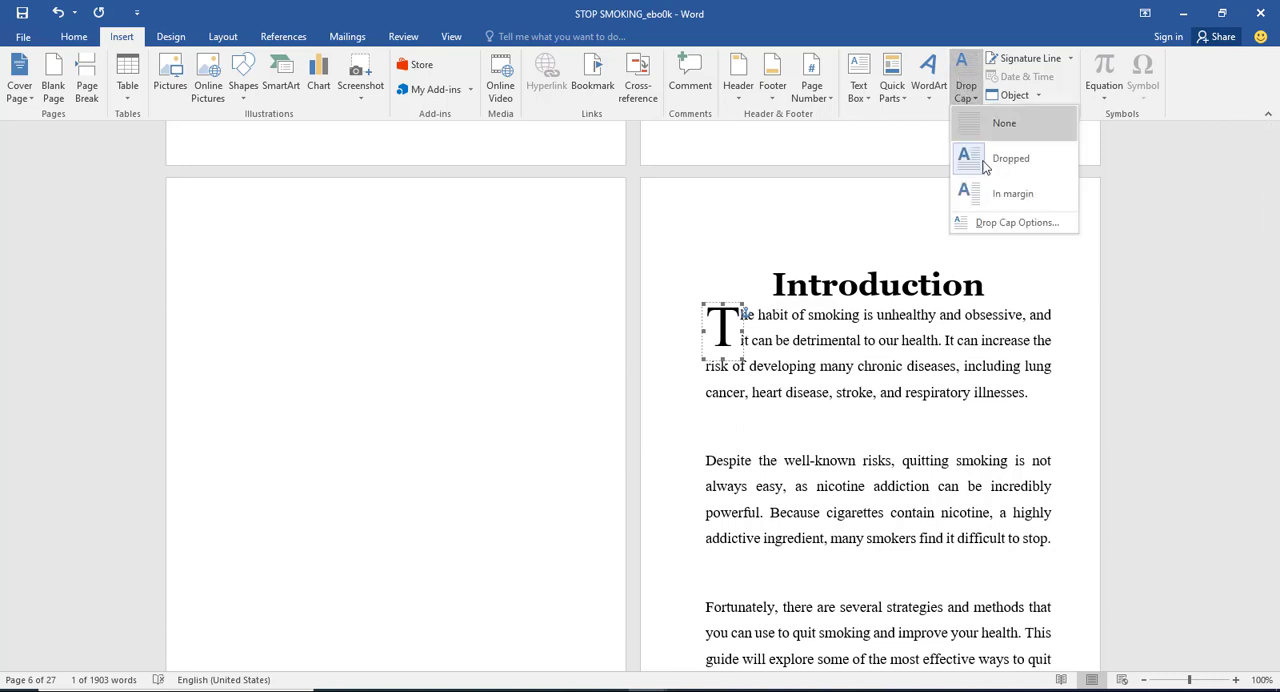
left_click(989, 222)
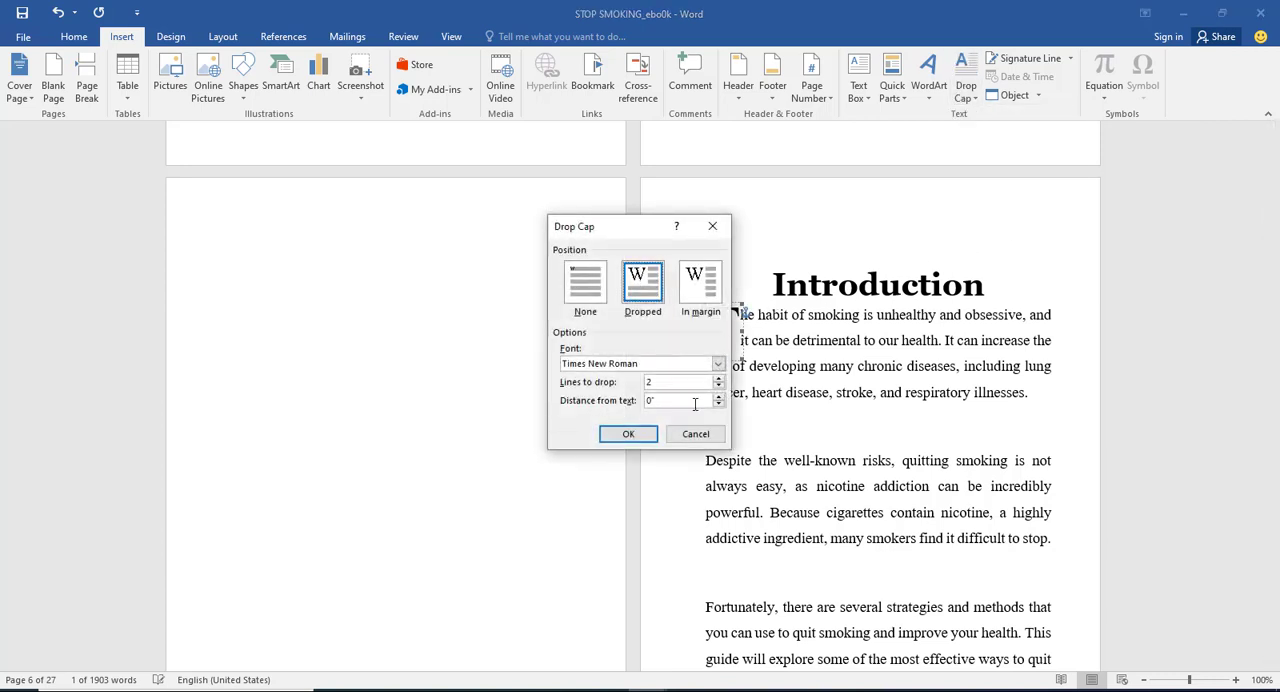
left_click(719, 380)
left_click(628, 433)
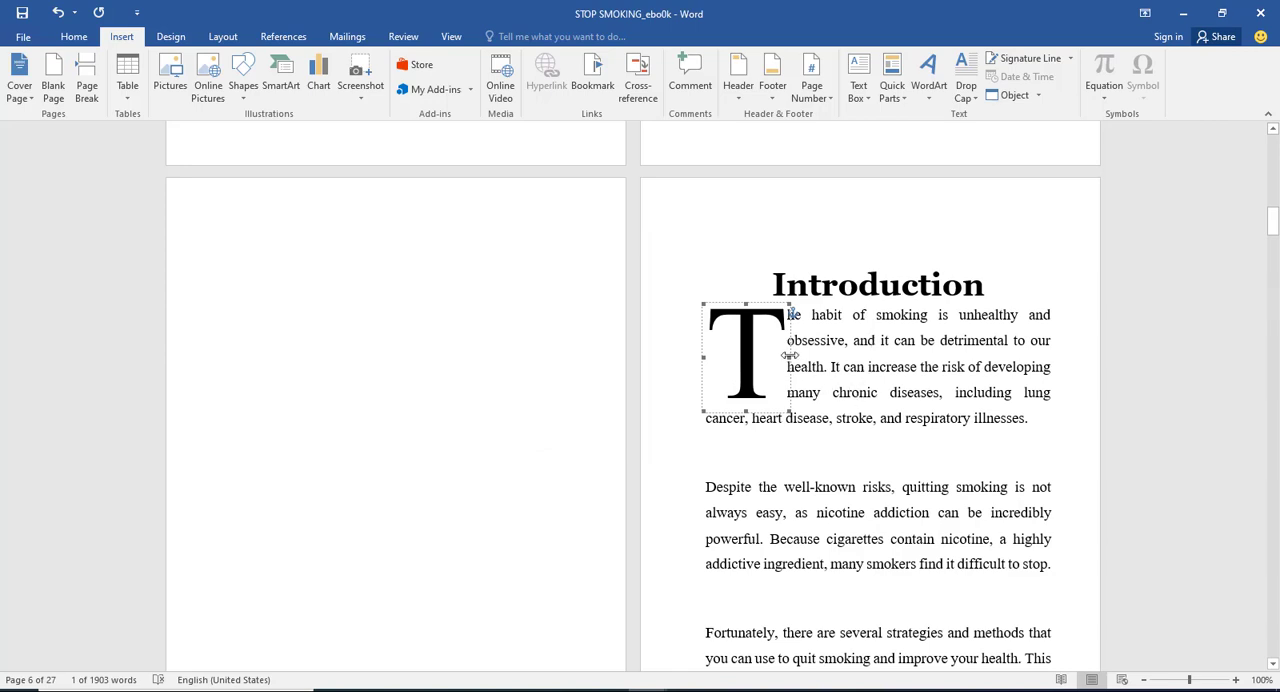
key("ctrl+z")
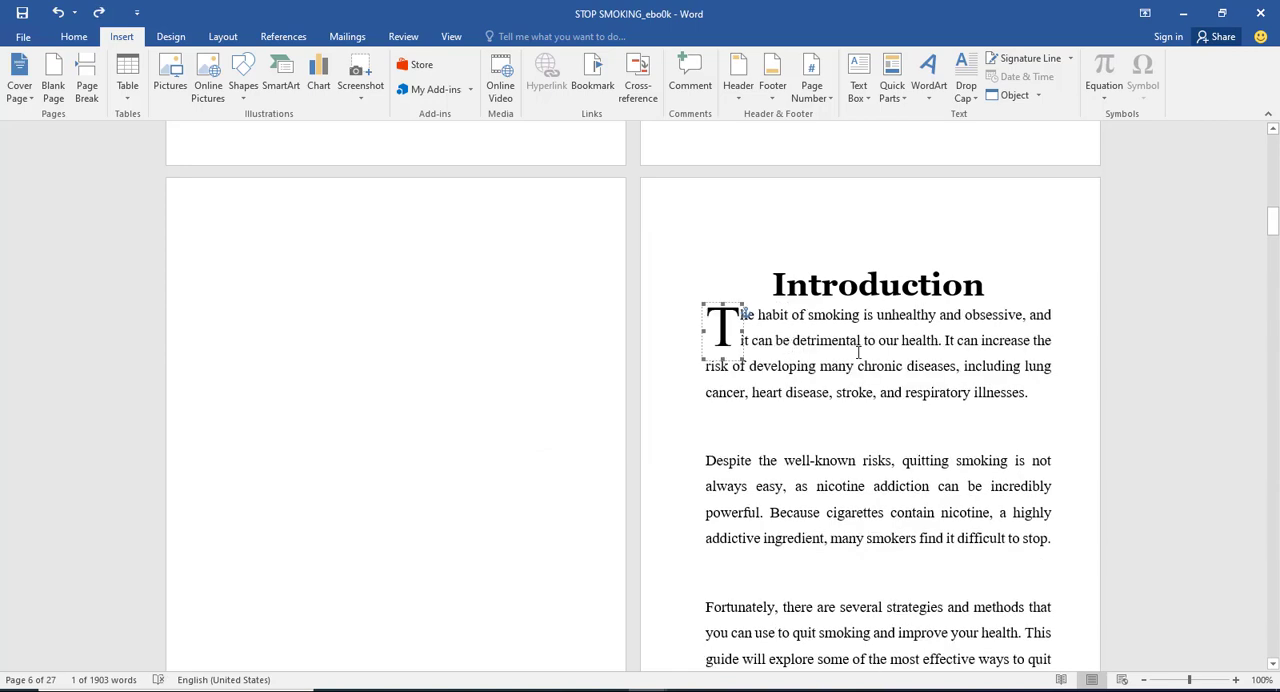
Step: Review the page layout, chapter openings and footer page numbers from the Introduction to Chapter Four and back
scroll(858, 352, "down", 10)
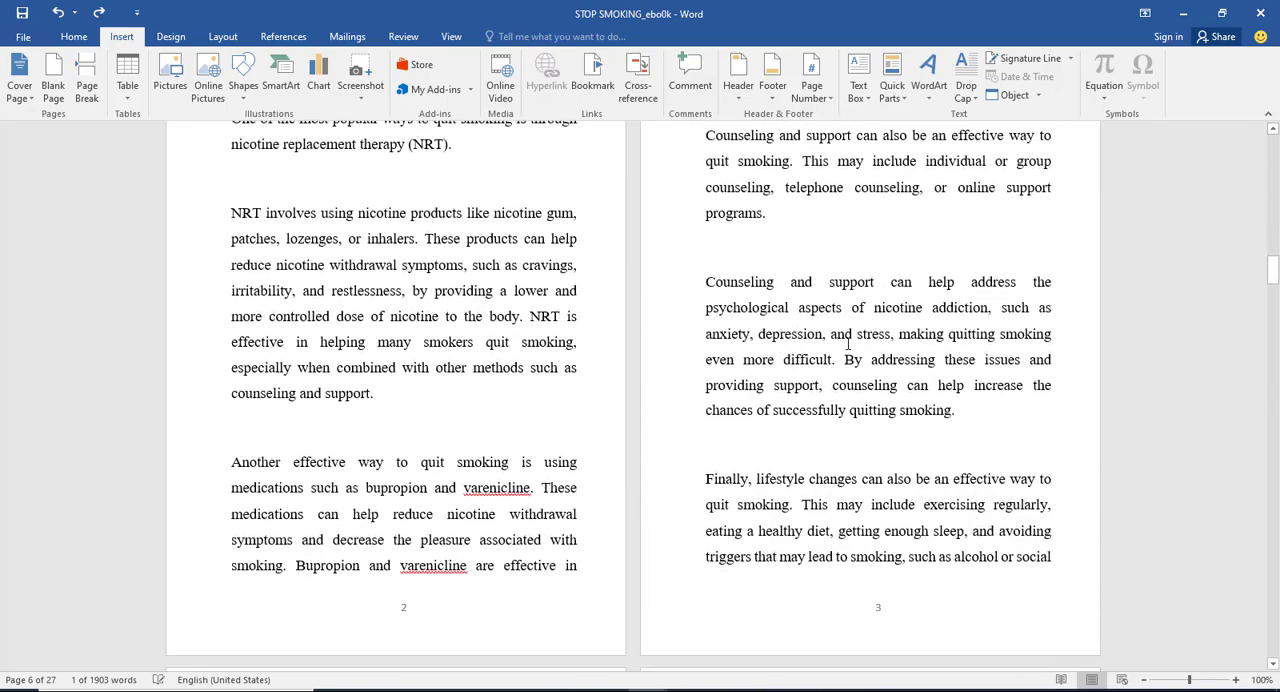
scroll(848, 344, "down", 10)
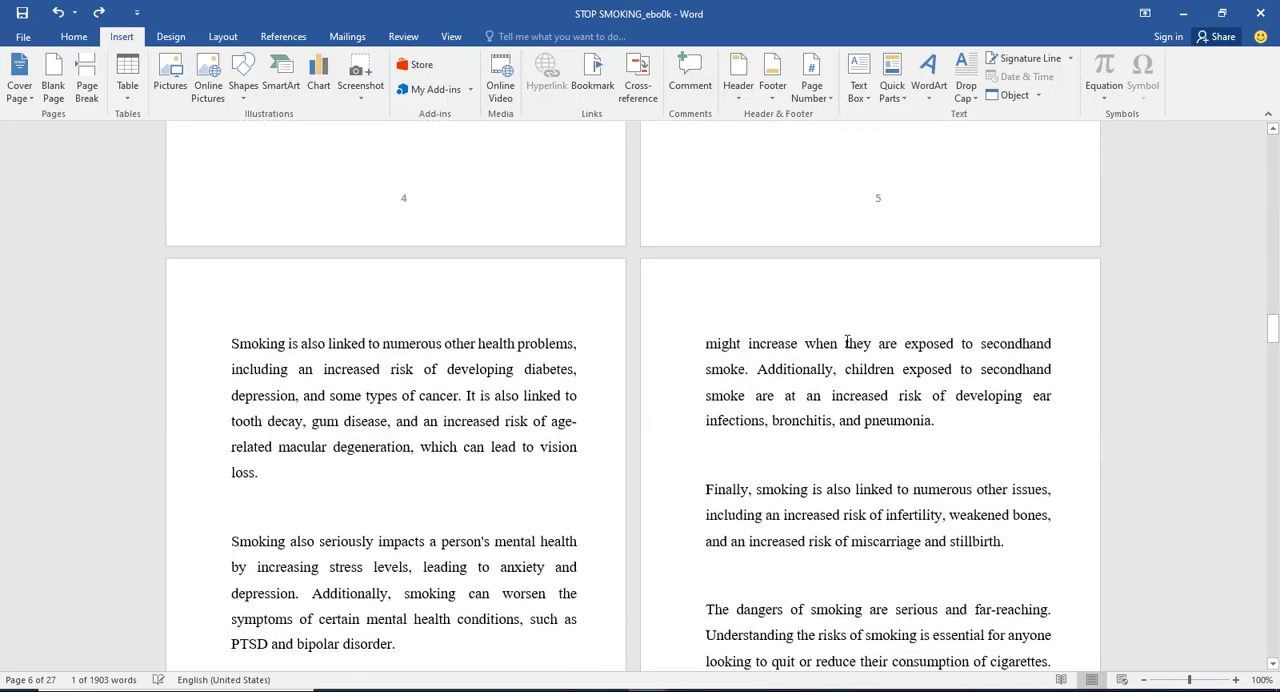
scroll(848, 343, "down", 10)
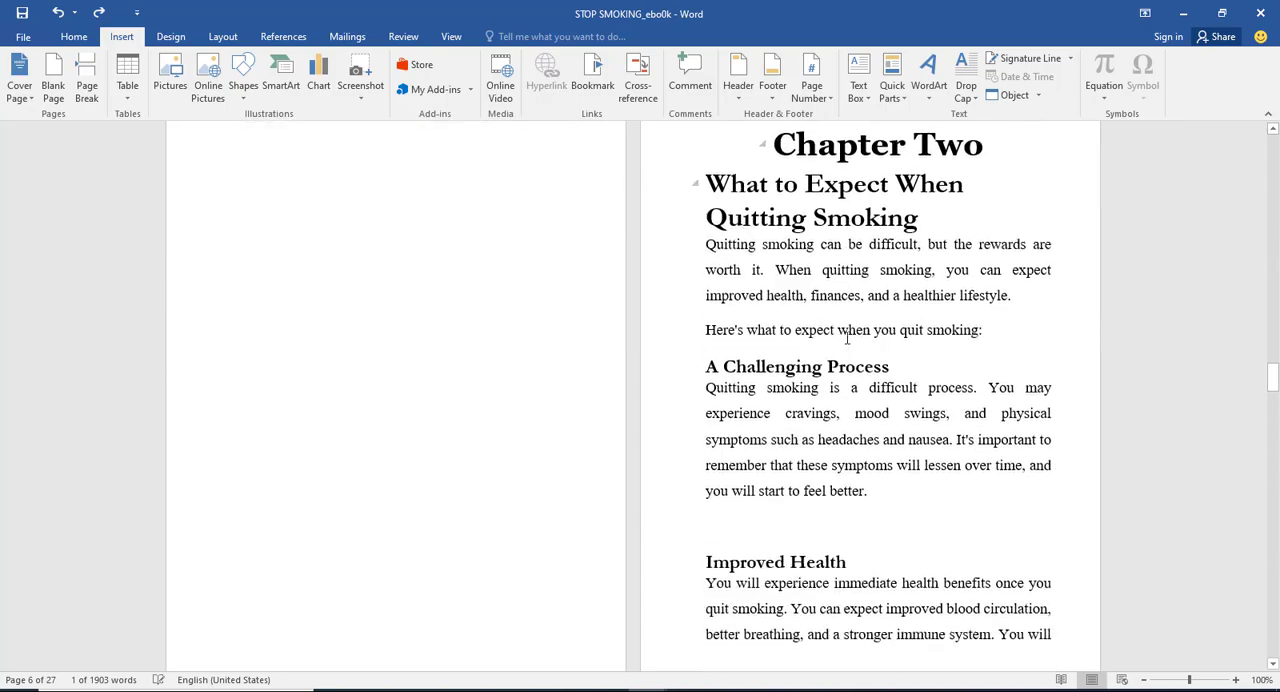
scroll(847, 340, "down", 10)
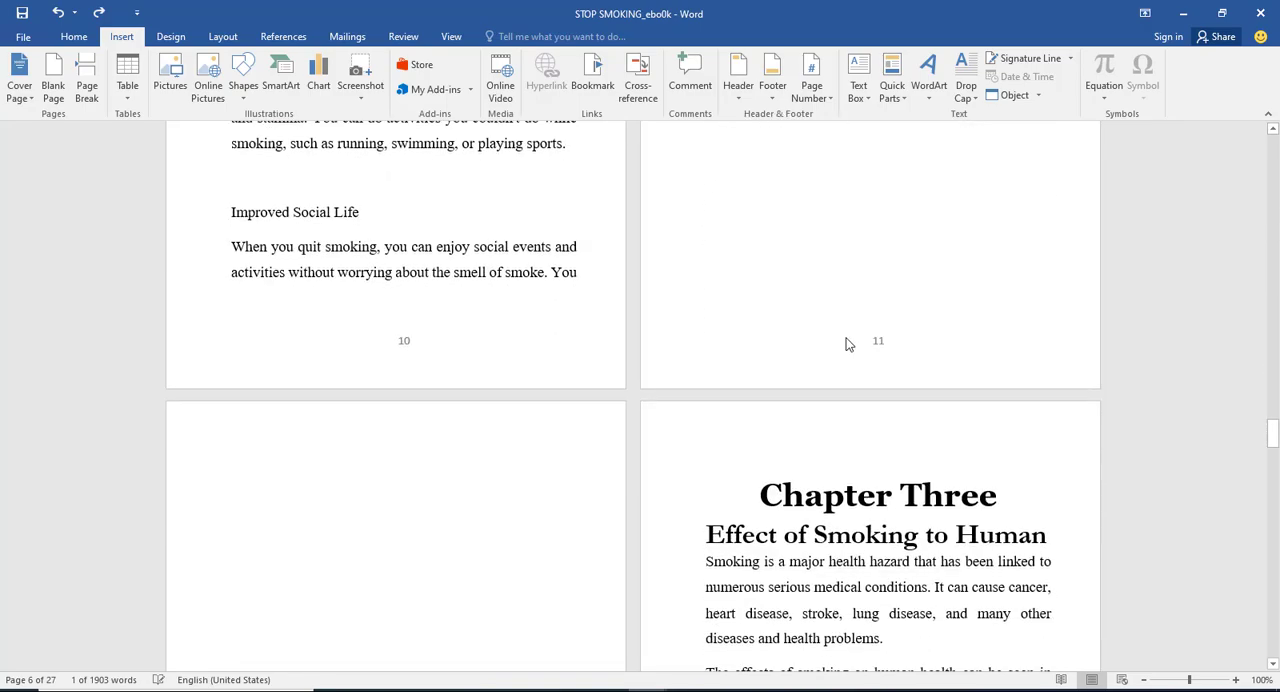
scroll(847, 344, "down", 10)
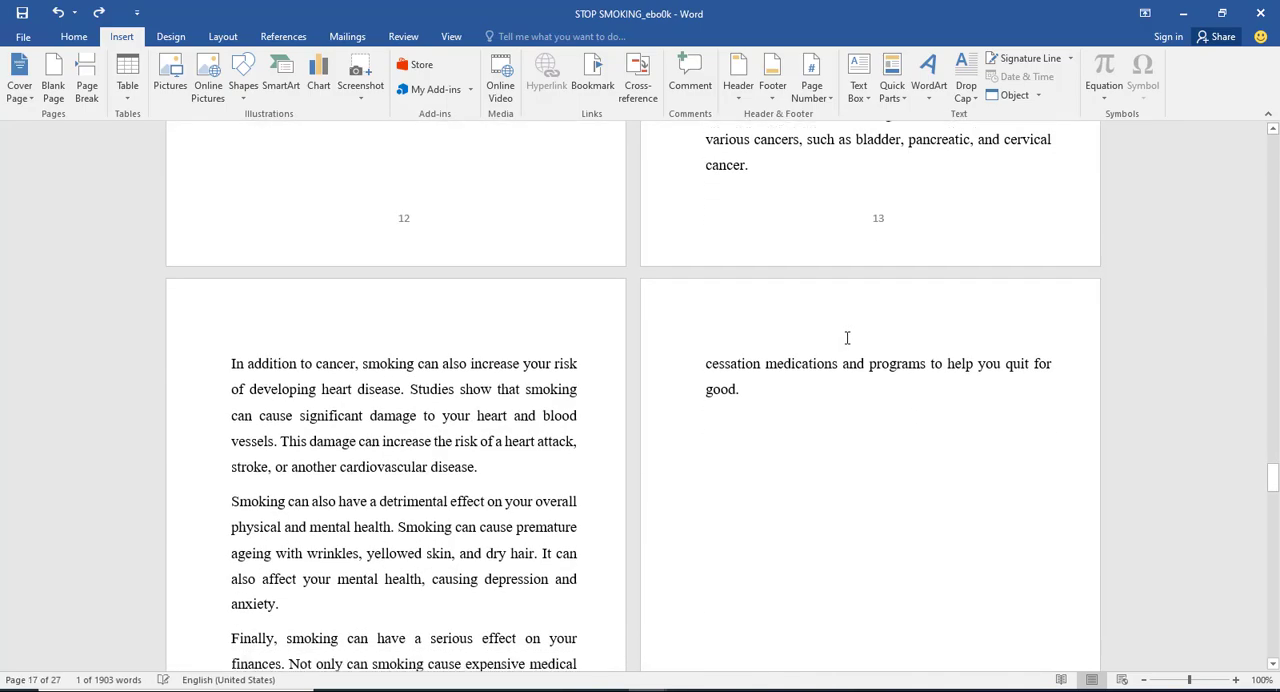
scroll(847, 338, "down", 10)
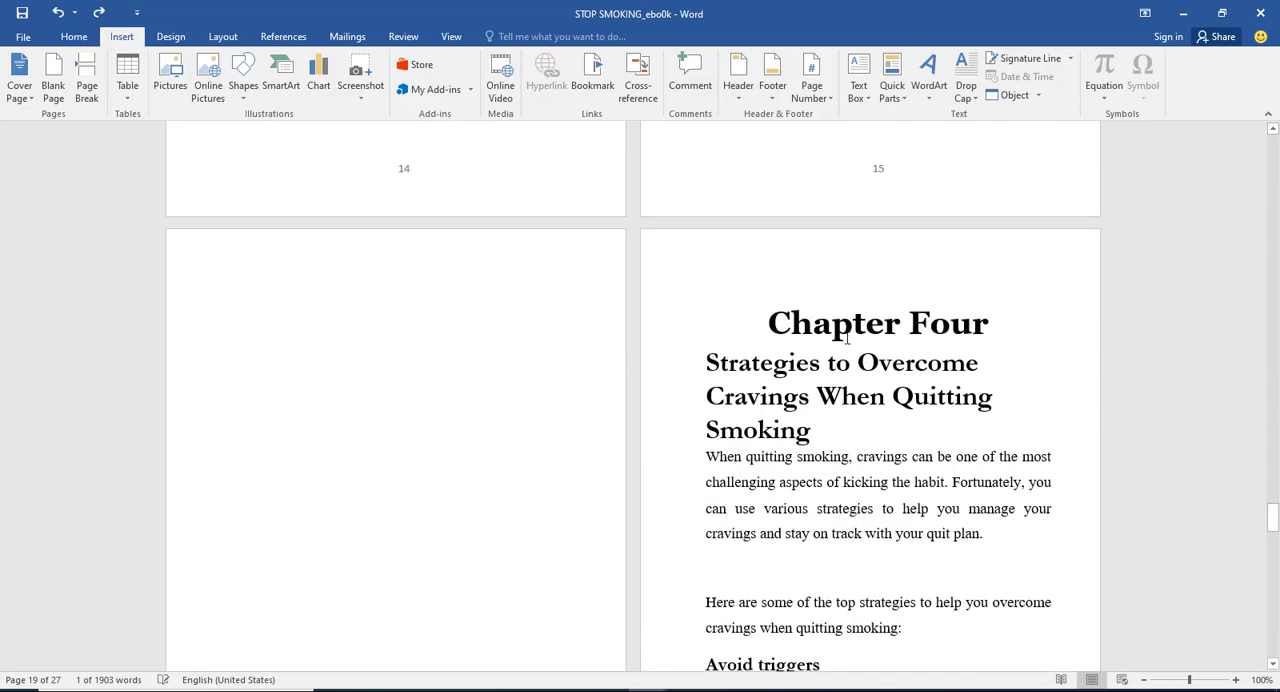
scroll(858, 276, "up", 10)
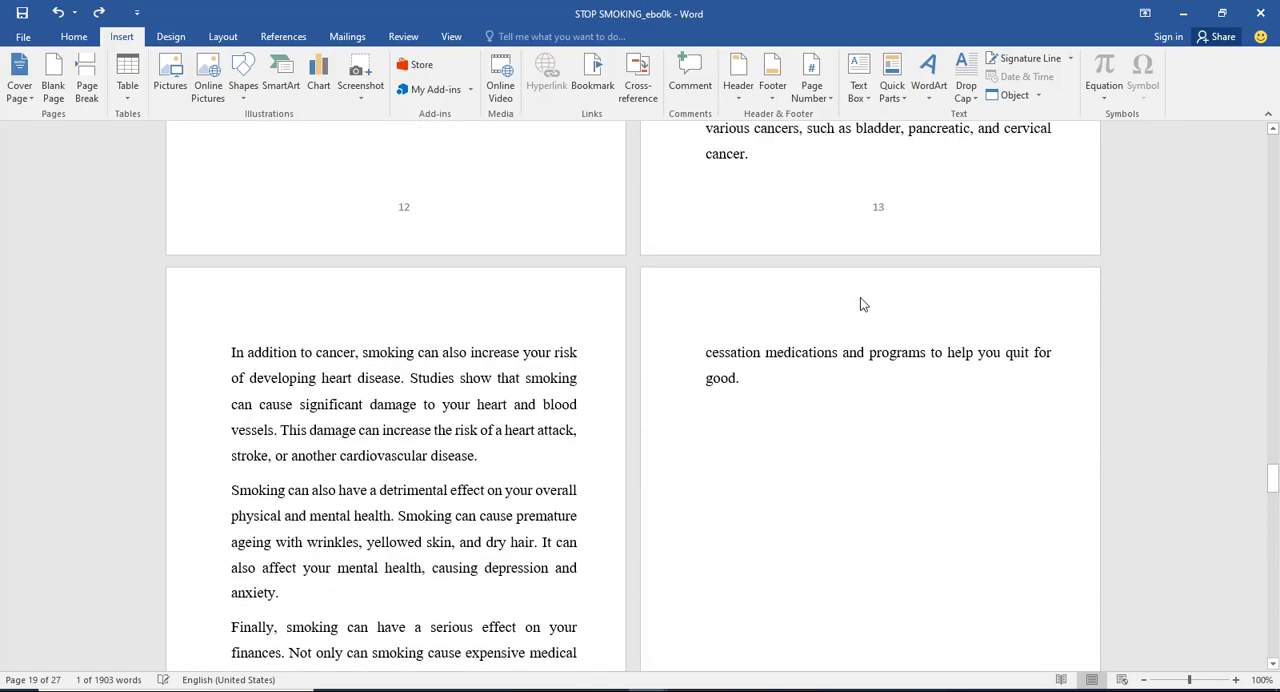
scroll(858, 274, "up", 10)
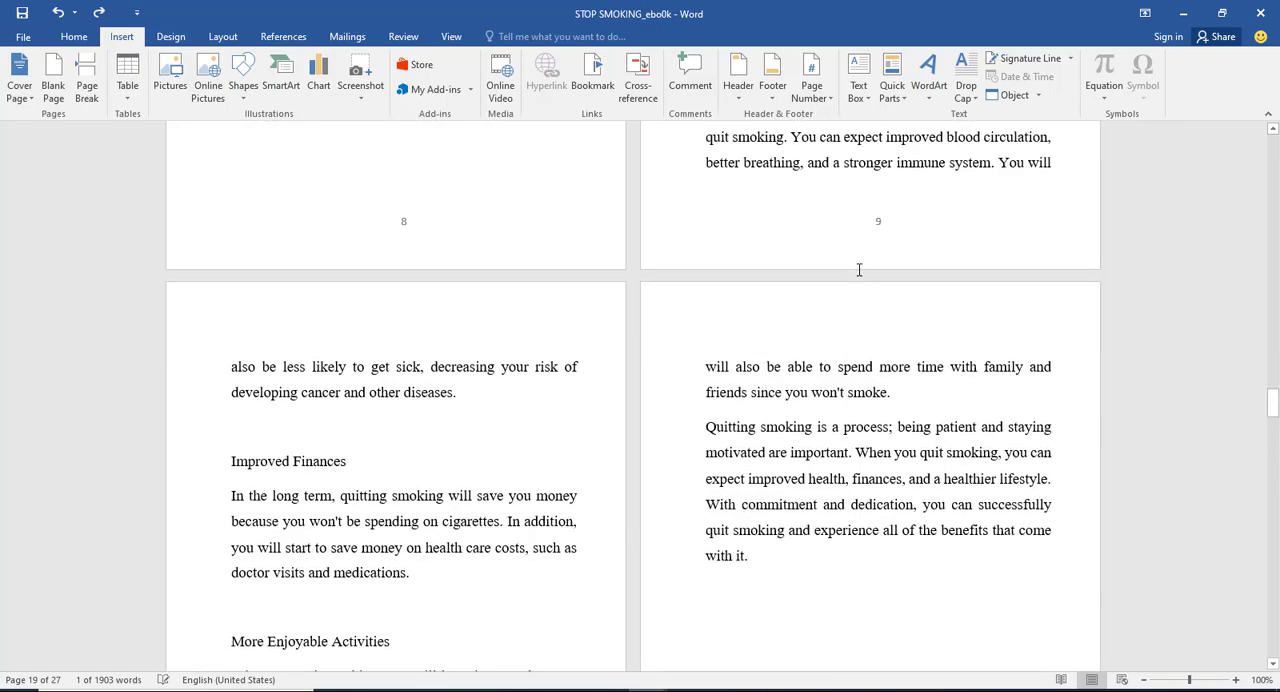
scroll(858, 270, "up", 10)
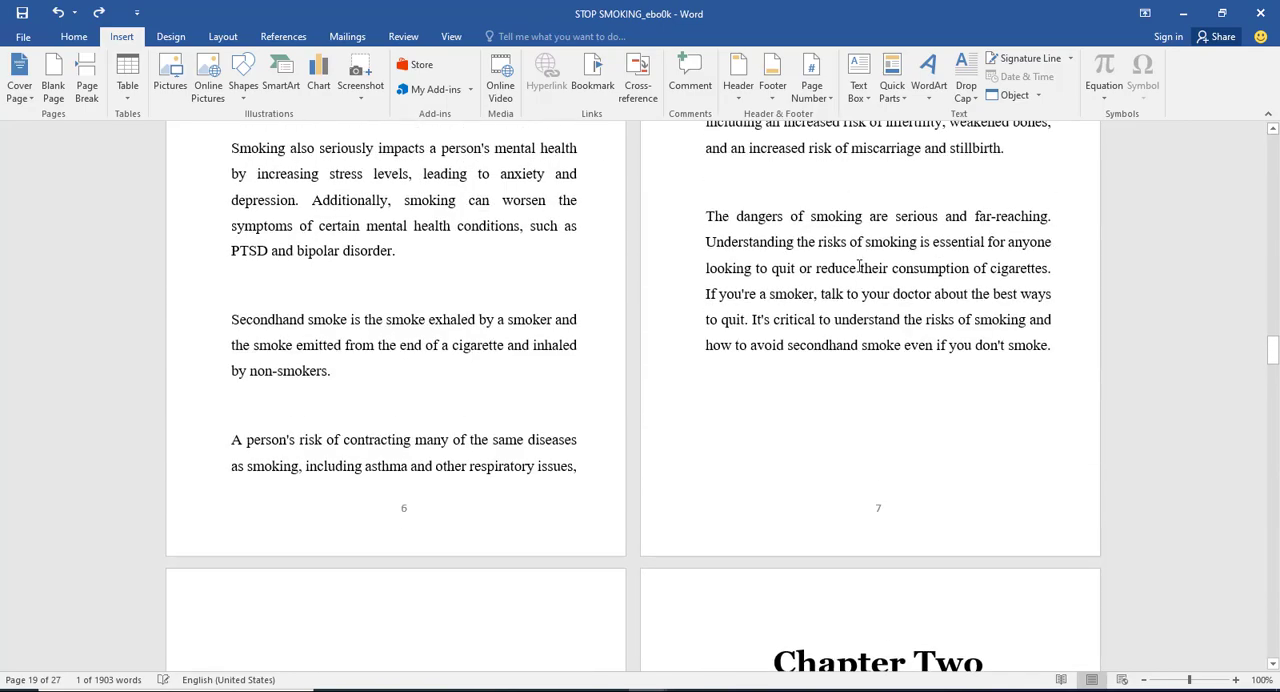
scroll(858, 261, "up", 3)
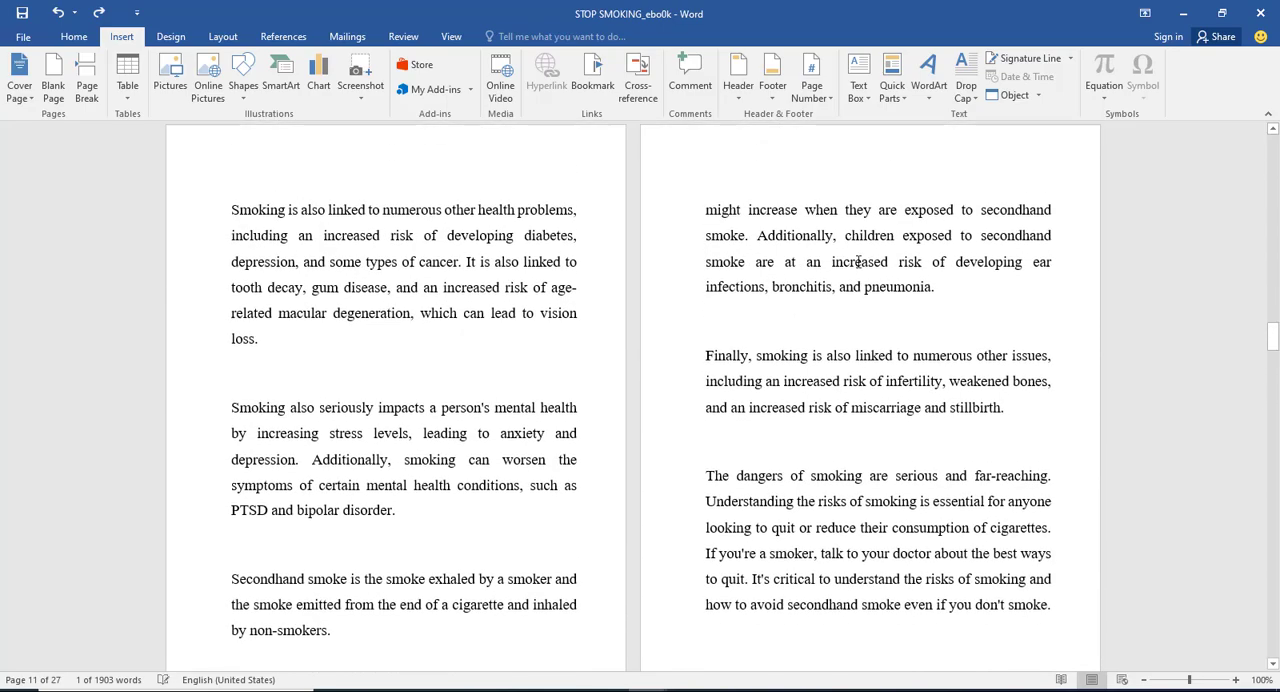
scroll(860, 260, "up", 10)
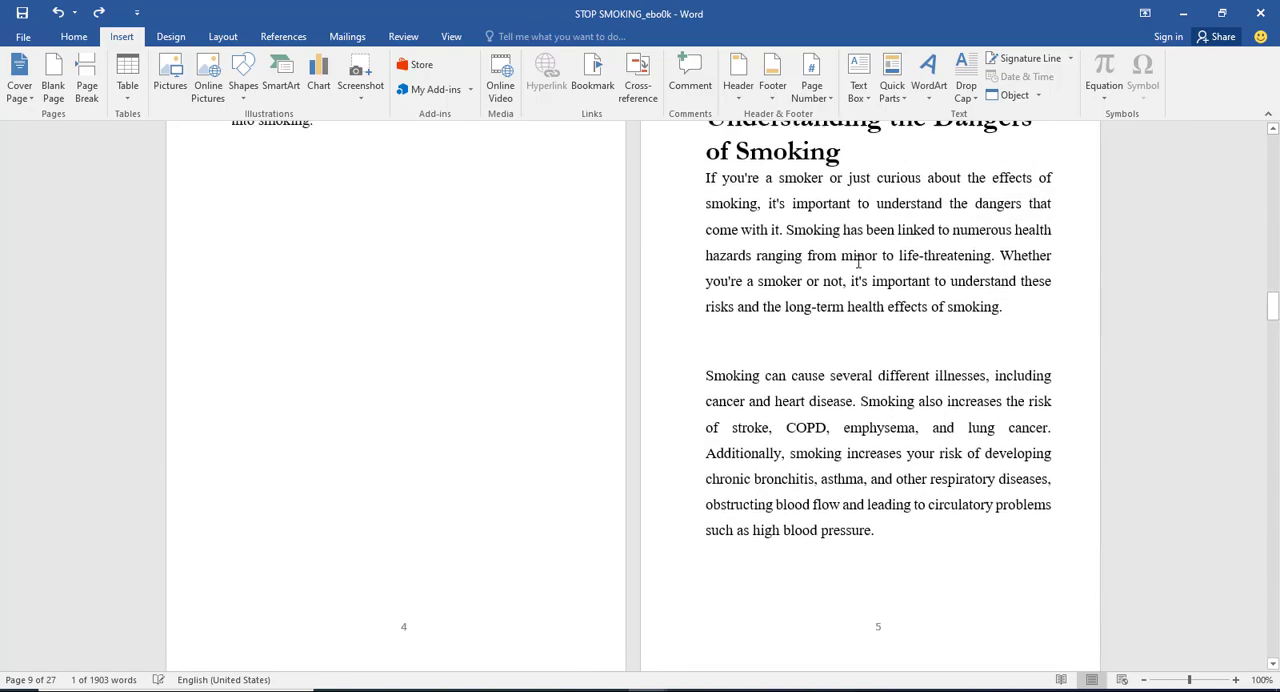
scroll(860, 260, "up", 10)
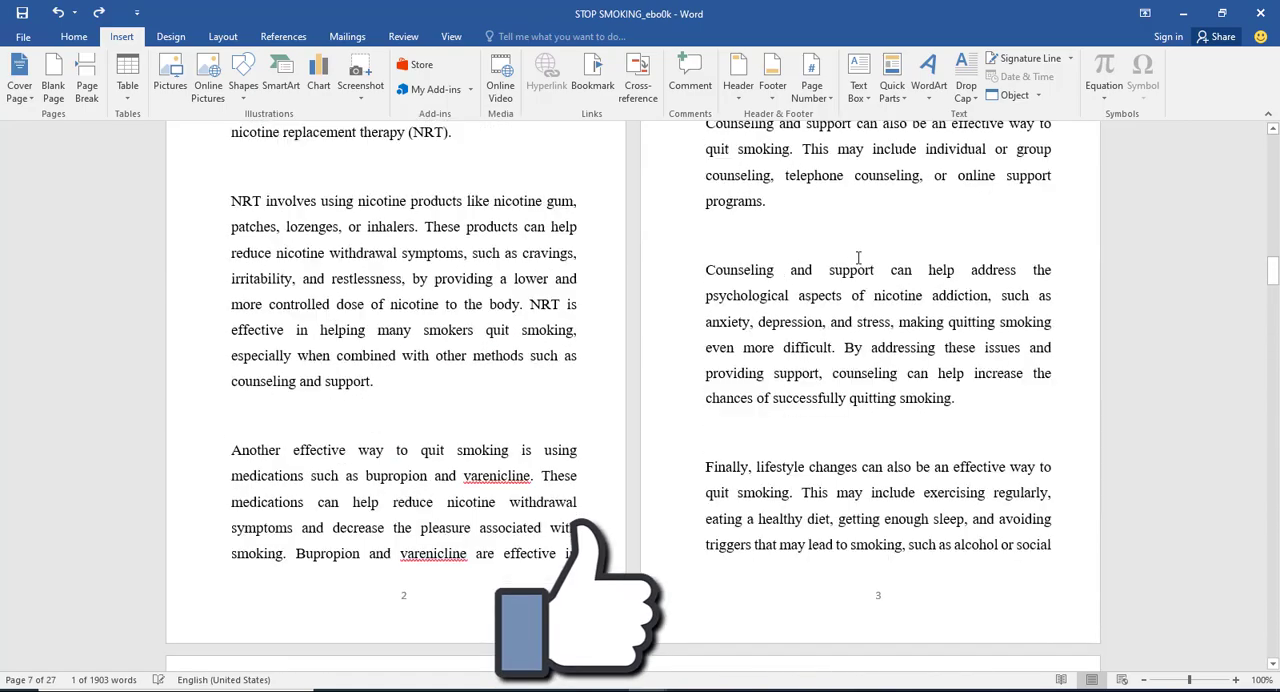
Step: Replace the contents table with a custom Fancy-format table showing three levels and right-aligned page numbers
scroll(858, 258, "up", 5)
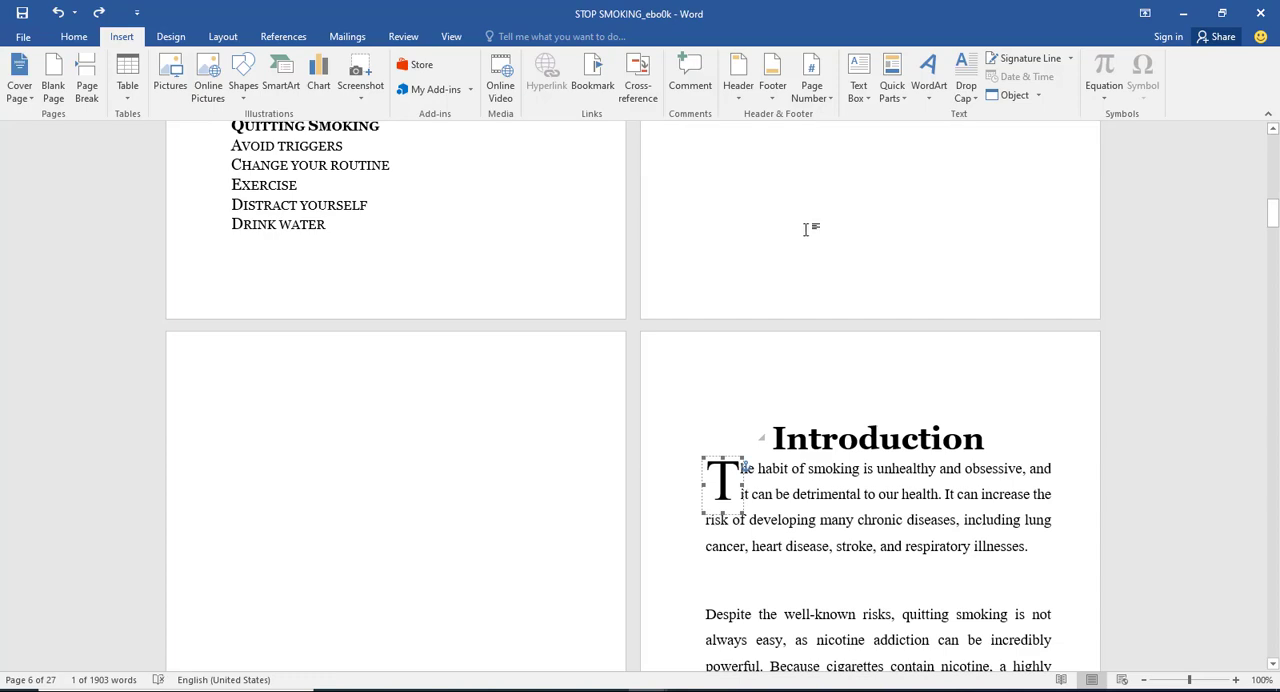
scroll(806, 229, "up", 8)
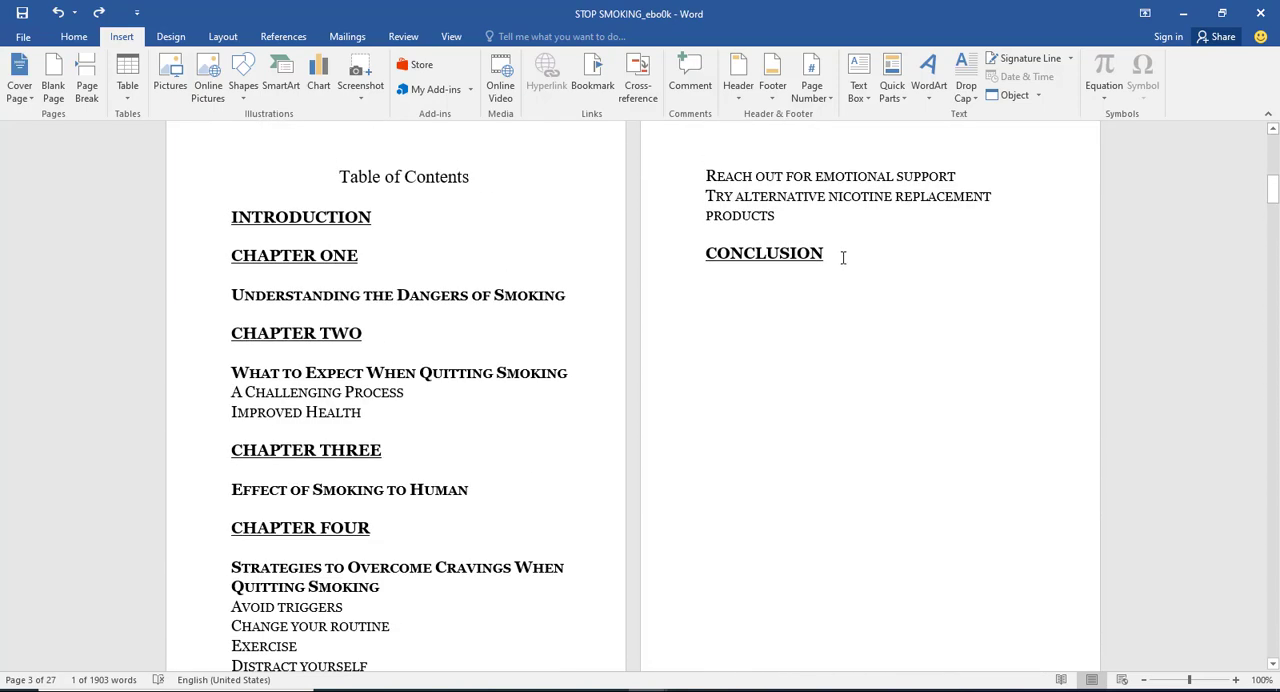
left_click_drag(833, 256, 262, 208)
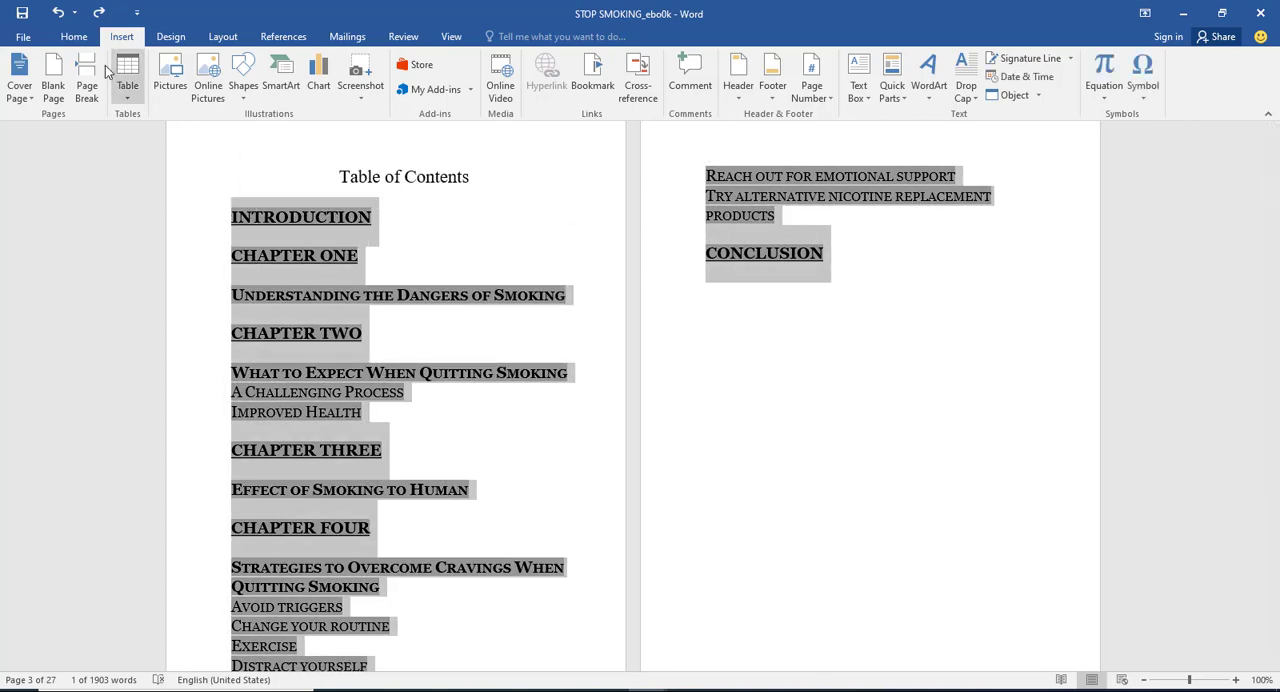
left_click(68, 40)
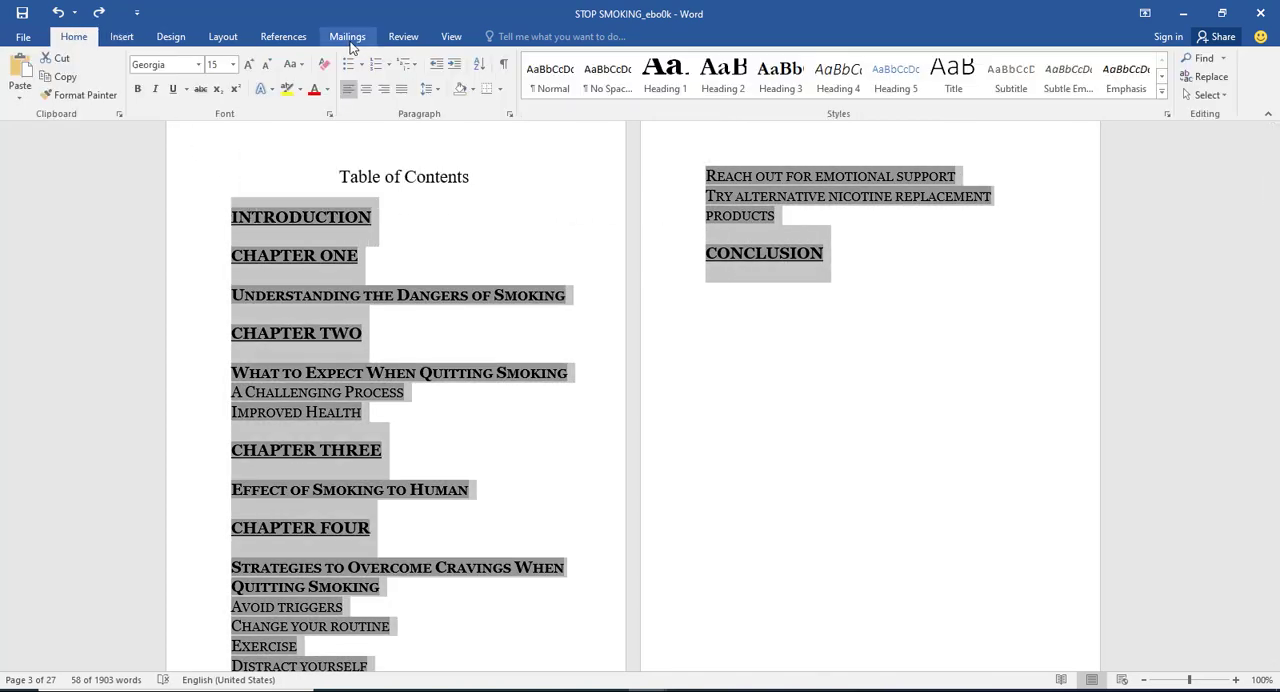
left_click(285, 36)
left_click(22, 75)
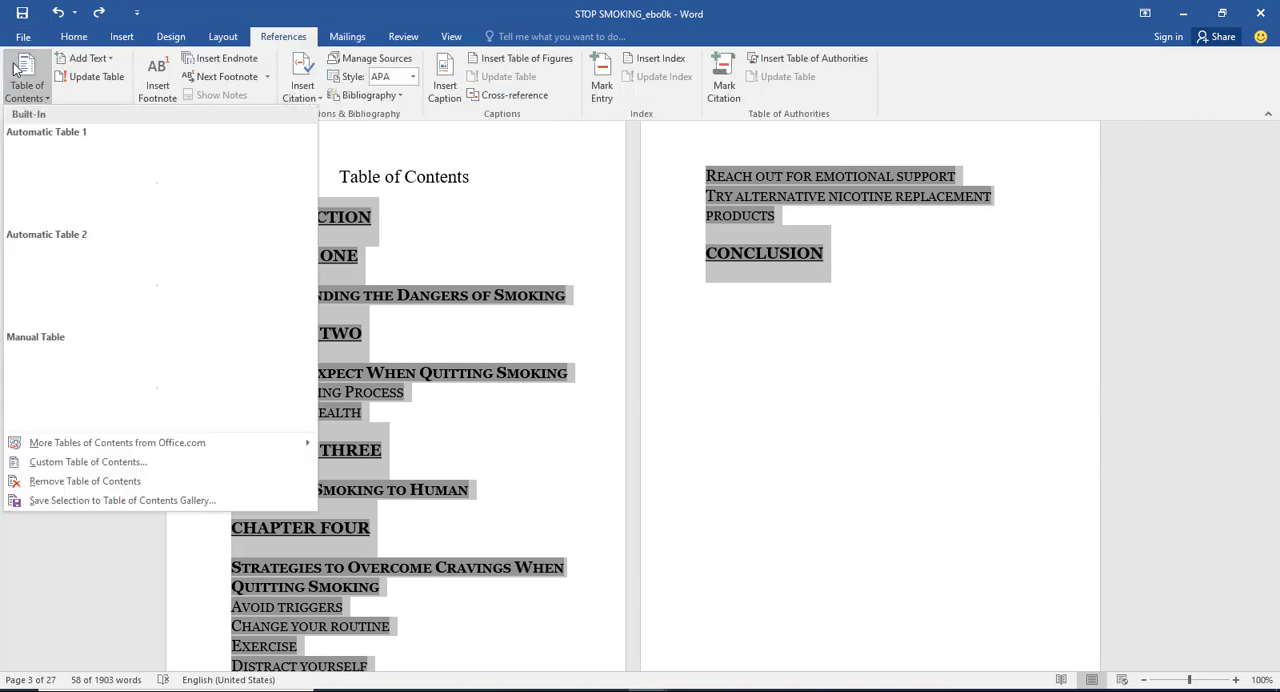
left_click(109, 463)
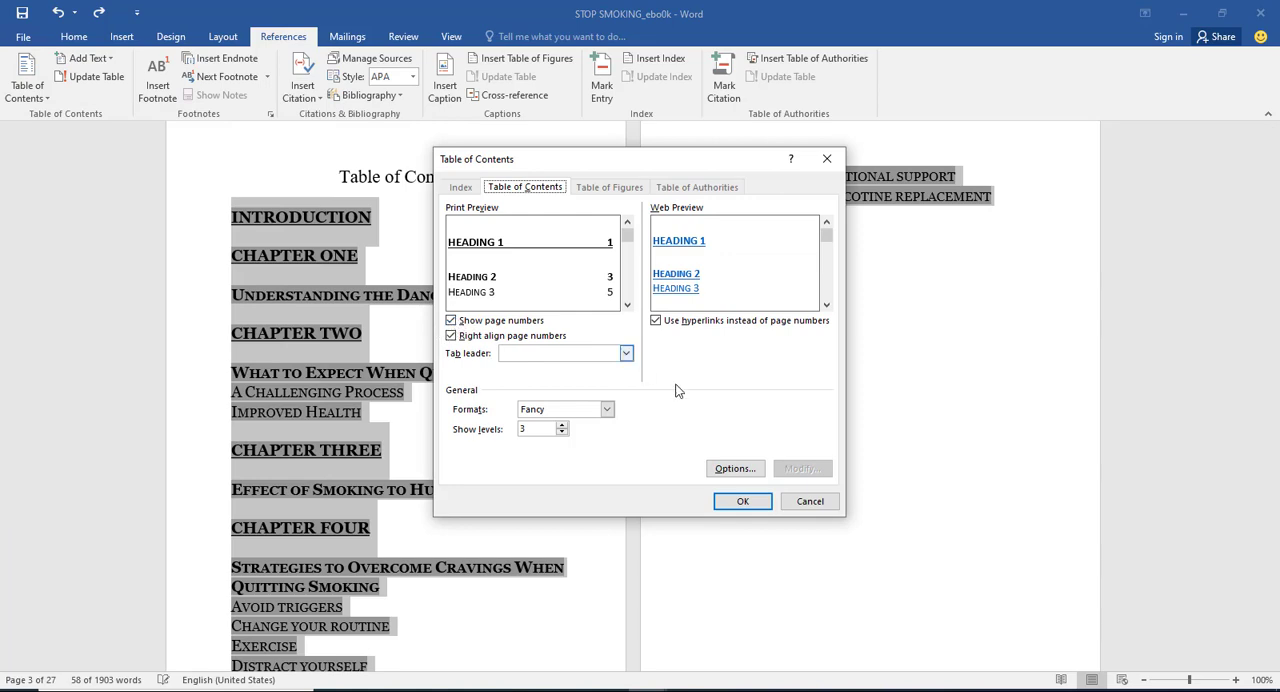
left_click(748, 501)
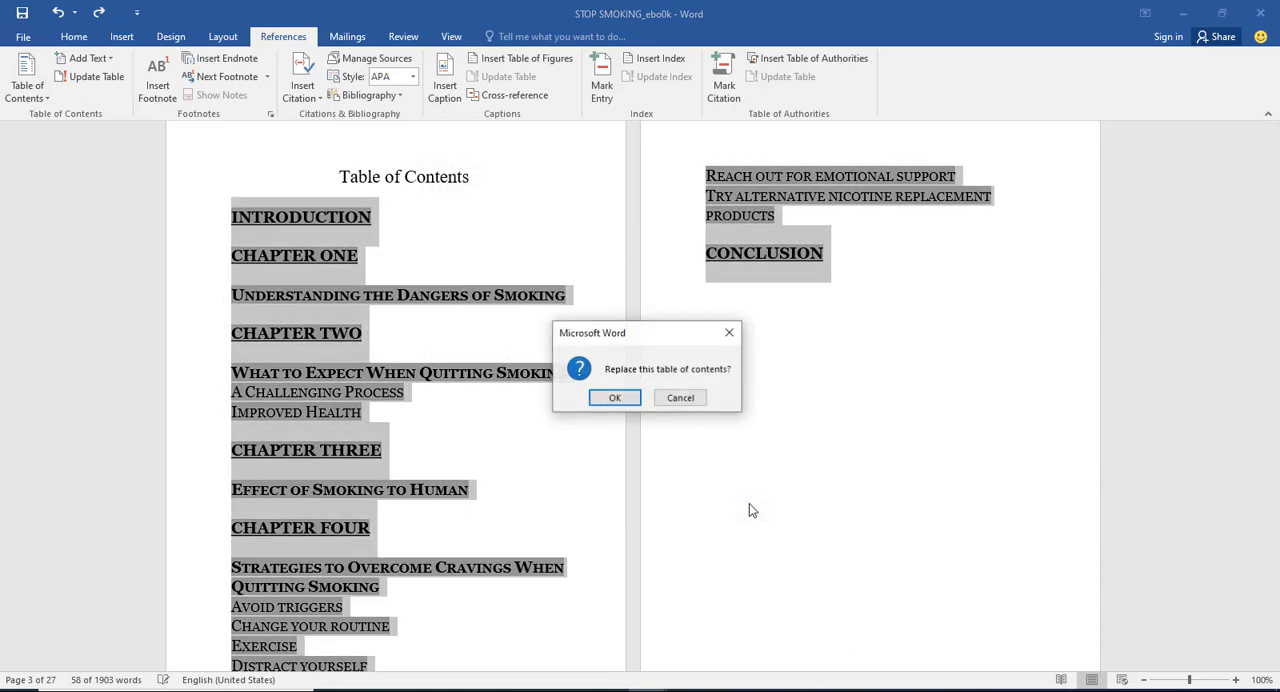
left_click(630, 398)
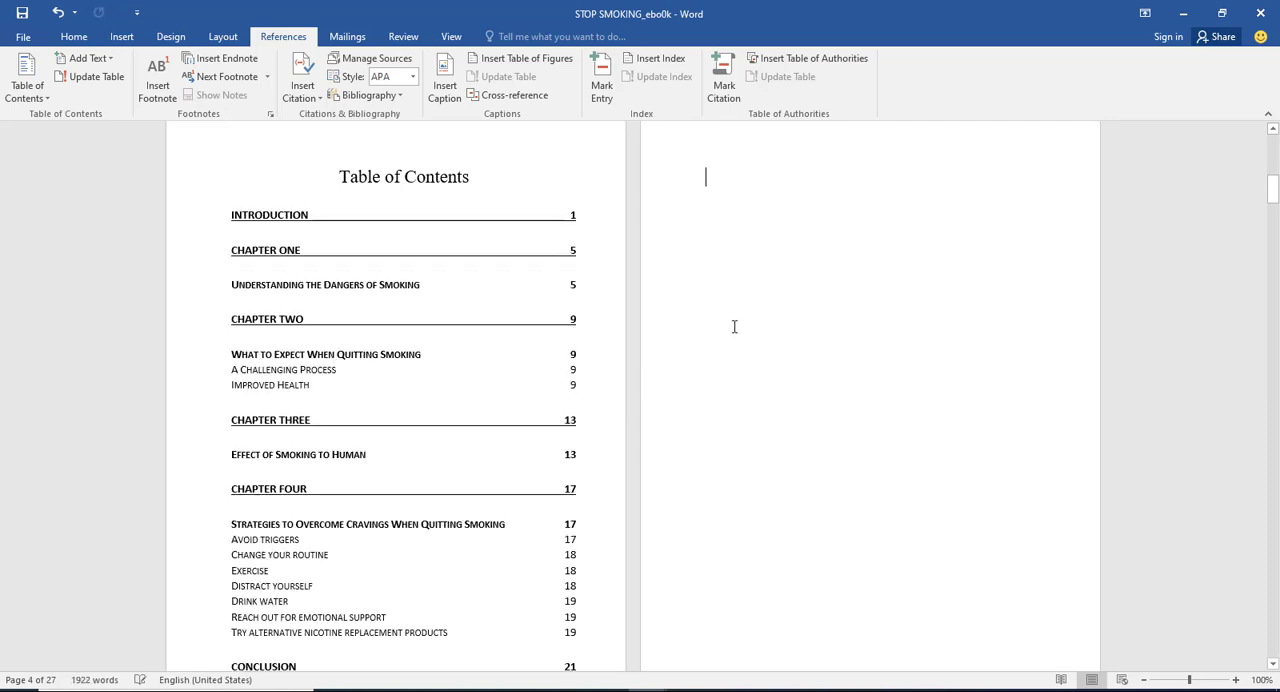
Step: Set all entries of the contents table to the Georgia font at size 15
scroll(734, 326, "down", 3)
scroll(734, 326, "up", 4)
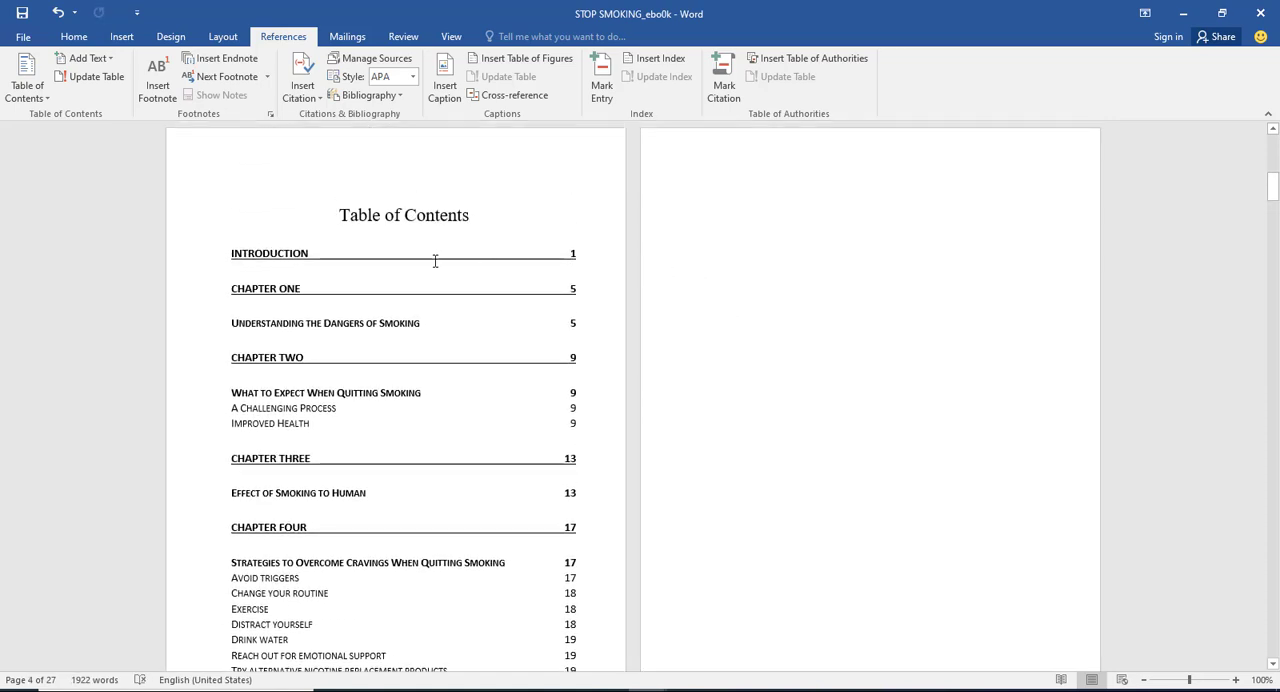
left_click(750, 263)
scroll(576, 485, "down", 4)
left_click_drag(580, 512, 222, 227)
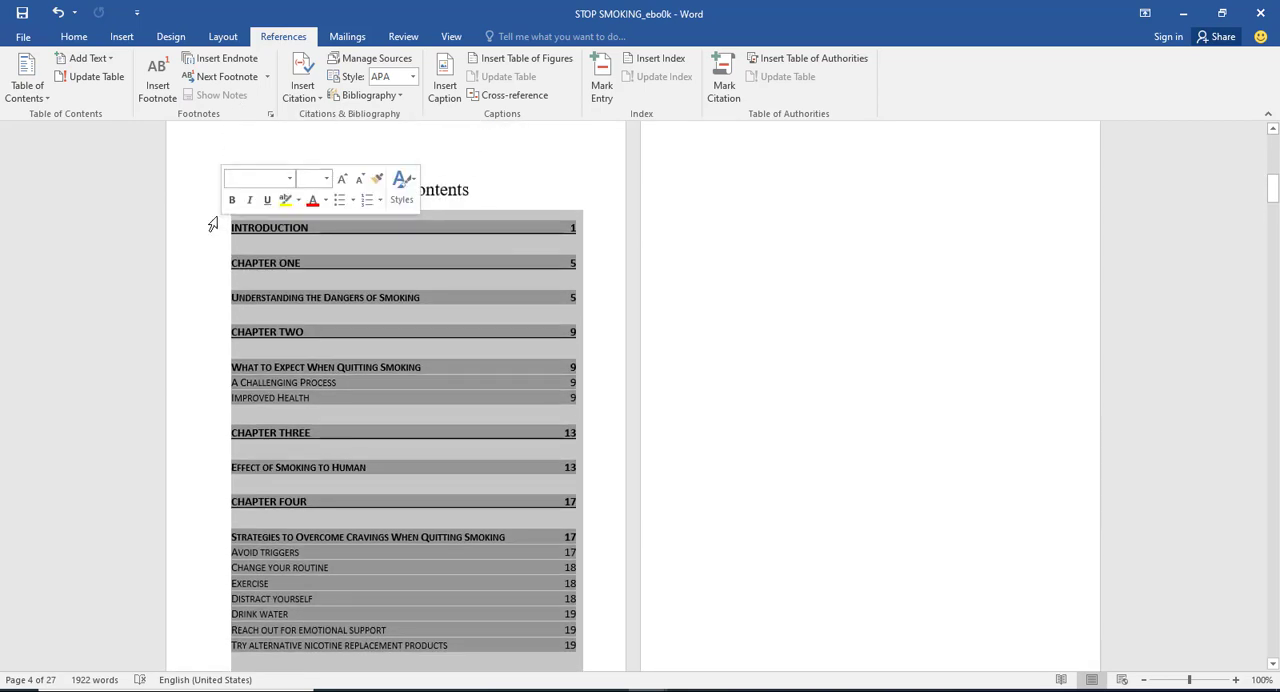
left_click(74, 36)
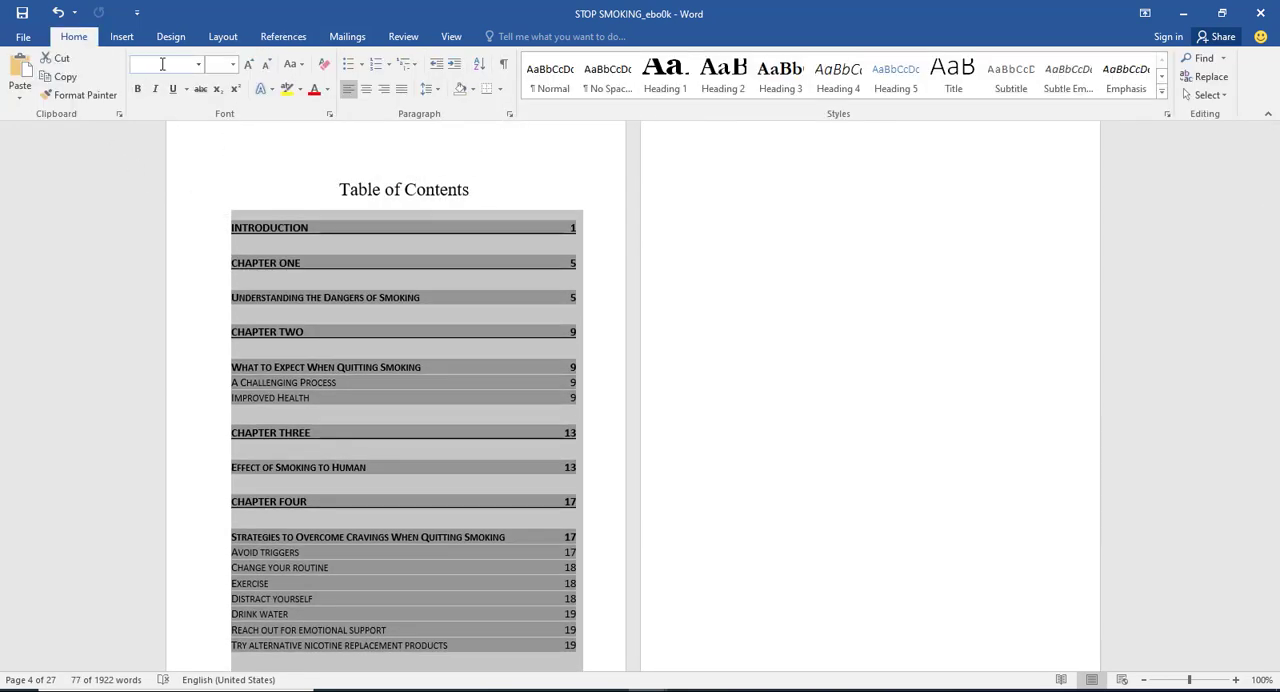
left_click(150, 64)
key("Return")
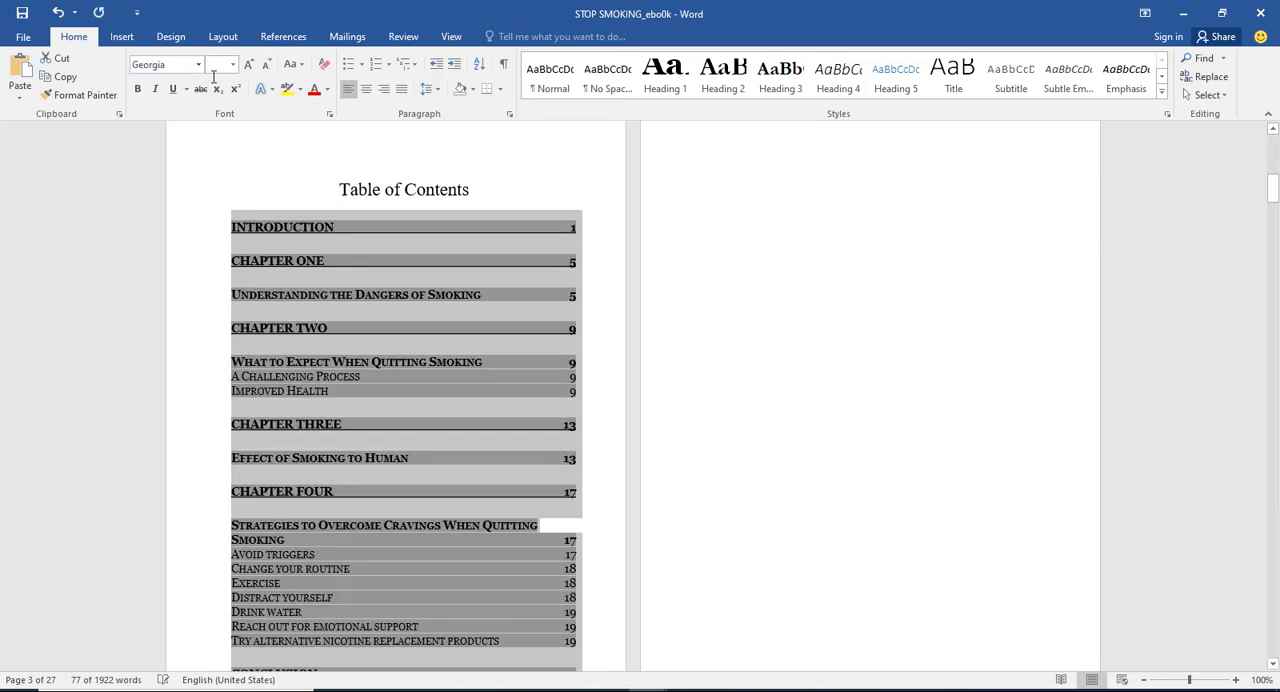
left_click(221, 68)
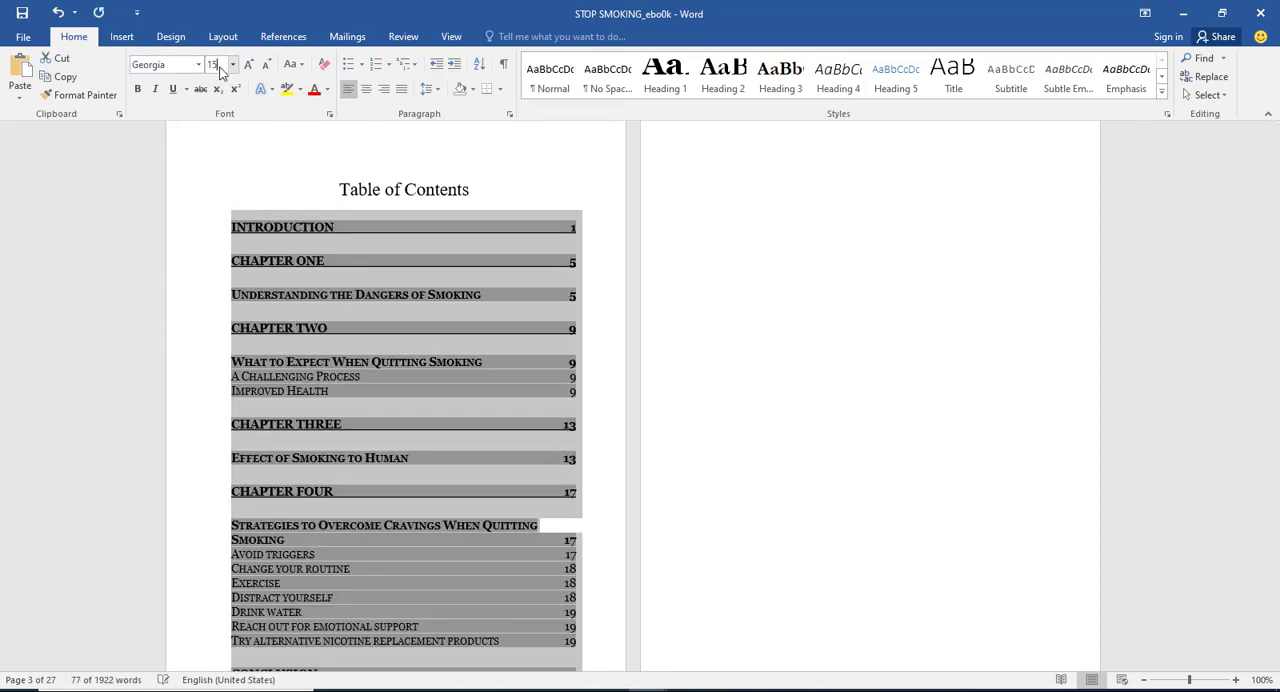
type("15")
key("Return")
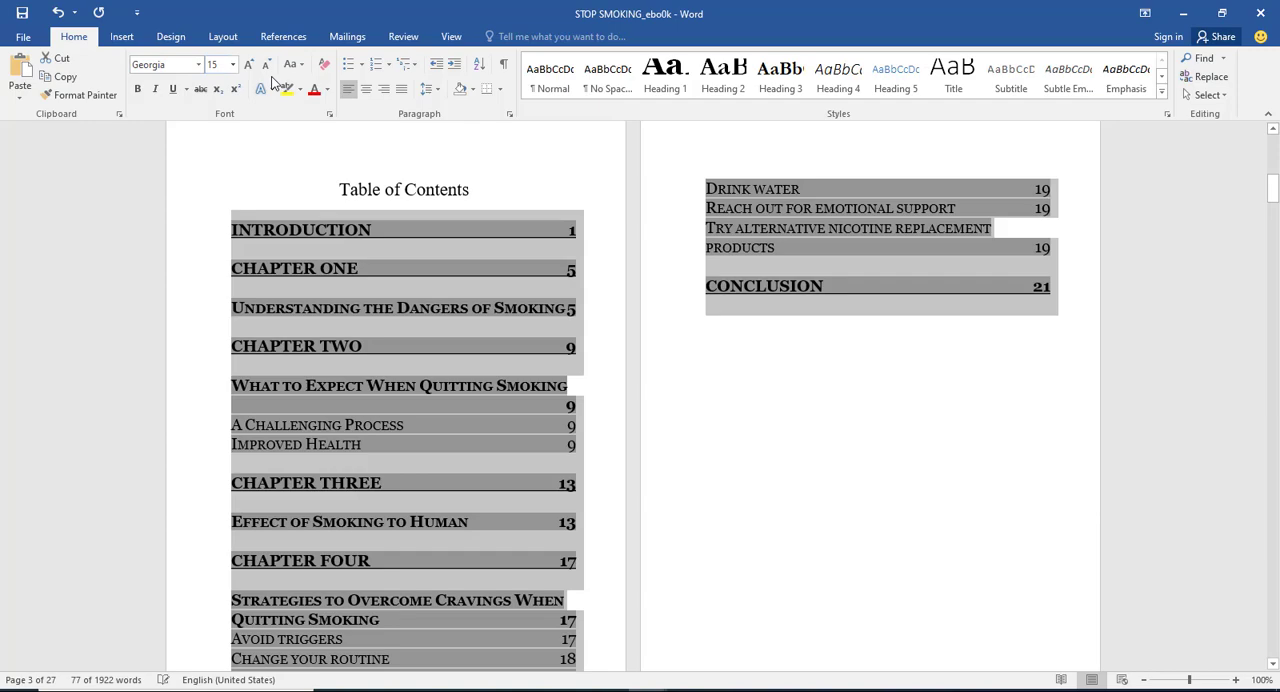
left_click(748, 346)
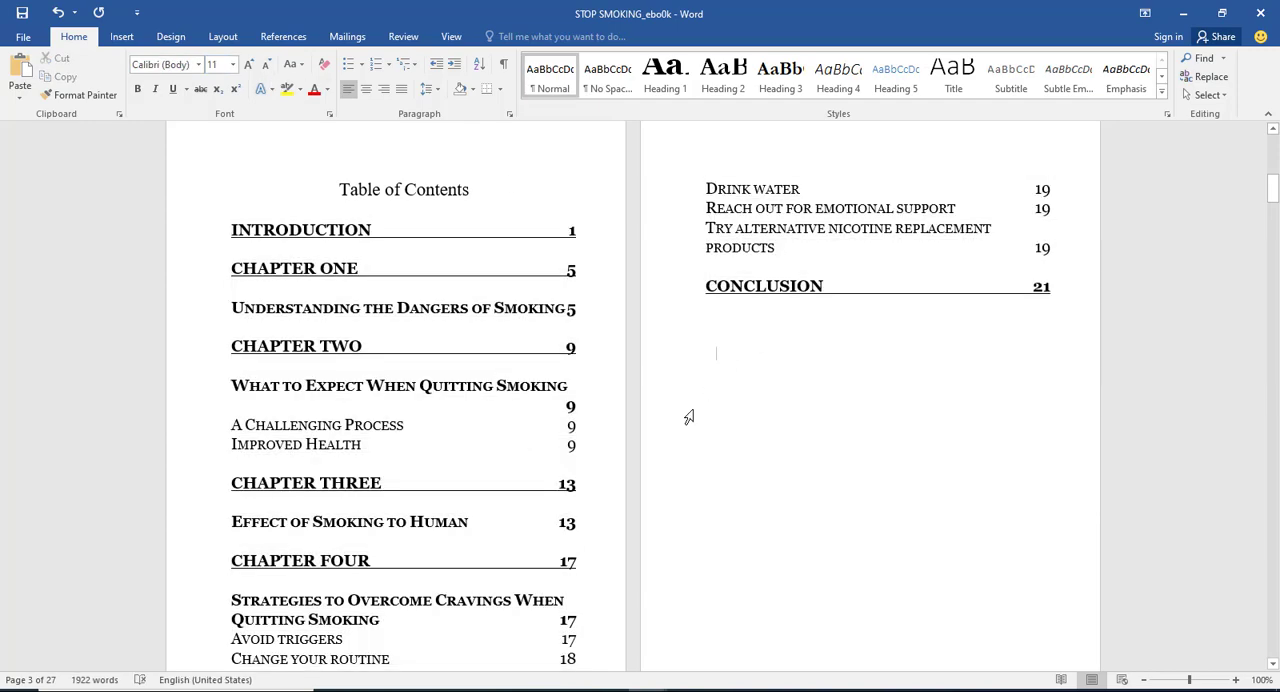
Step: Check the pages after the contents table, and undo the font, size and table replacement changes
scroll(689, 416, "down", 12)
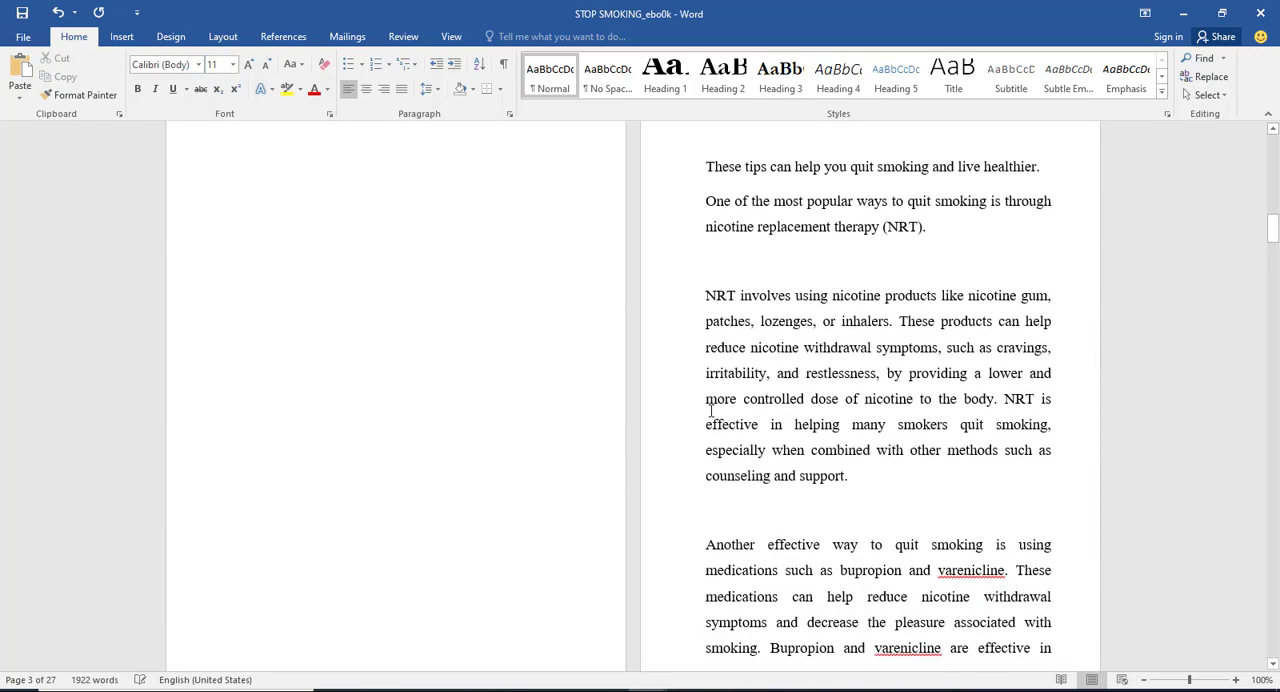
scroll(711, 410, "down", 10)
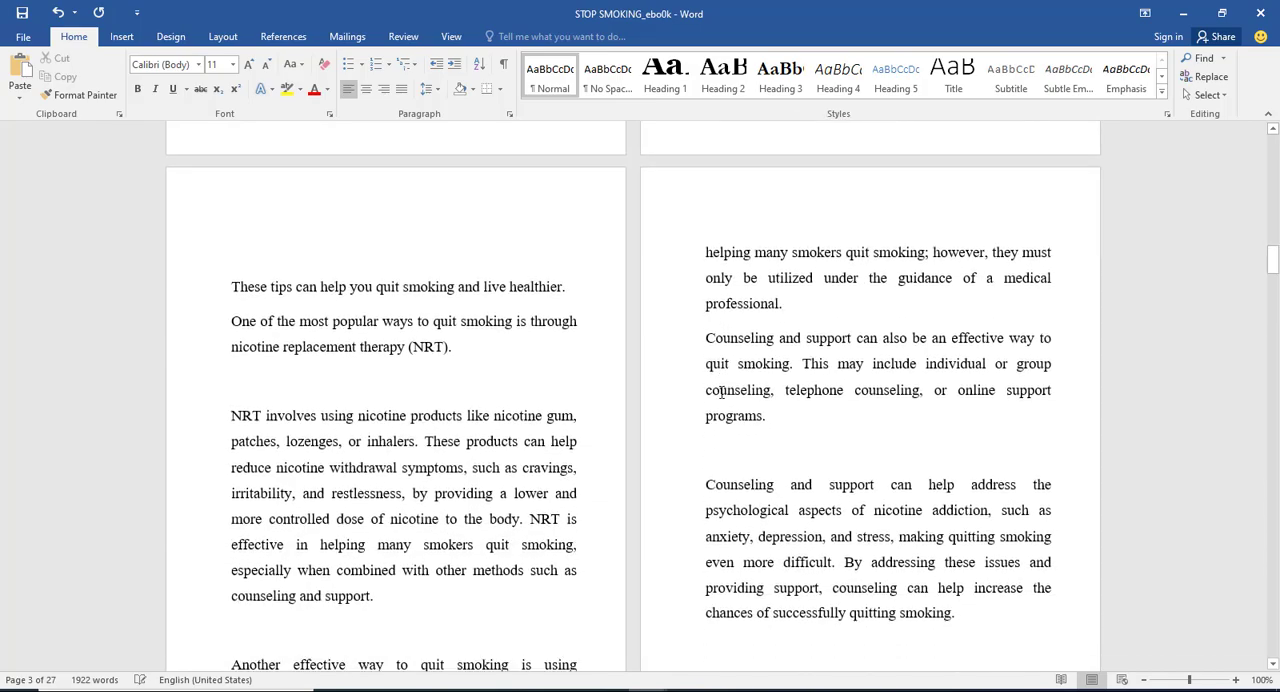
scroll(721, 392, "down", 3)
scroll(725, 380, "up", 10)
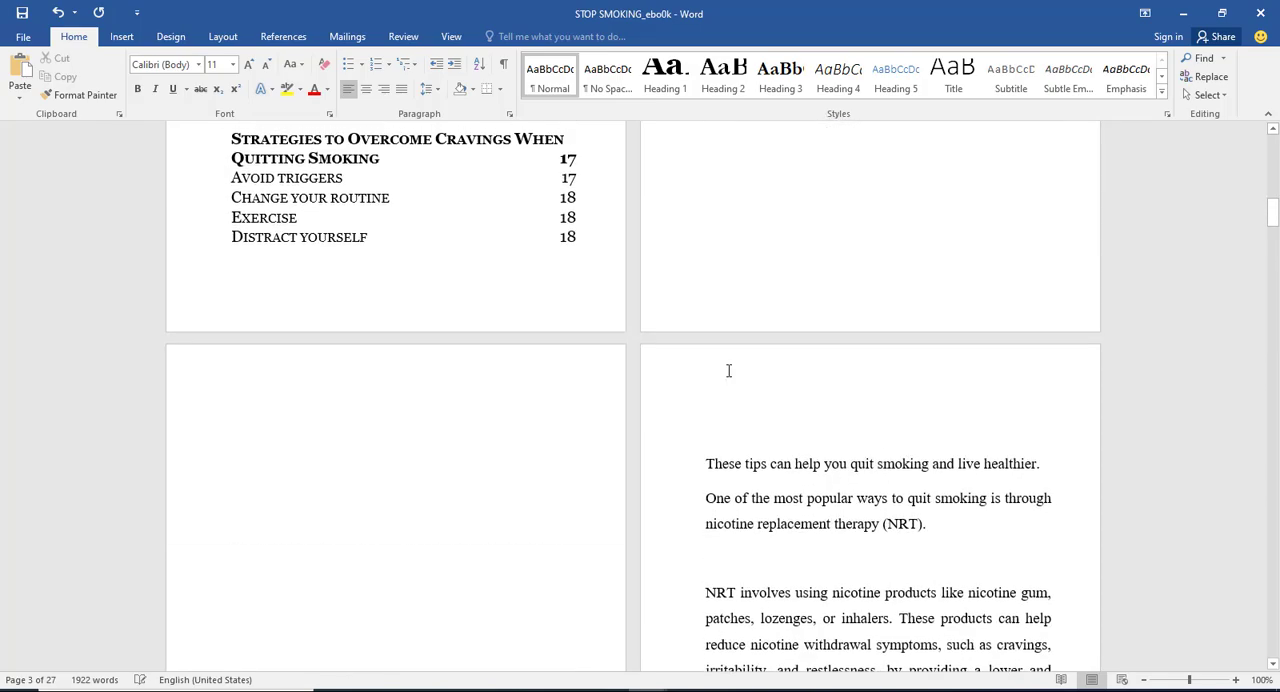
left_click(714, 414)
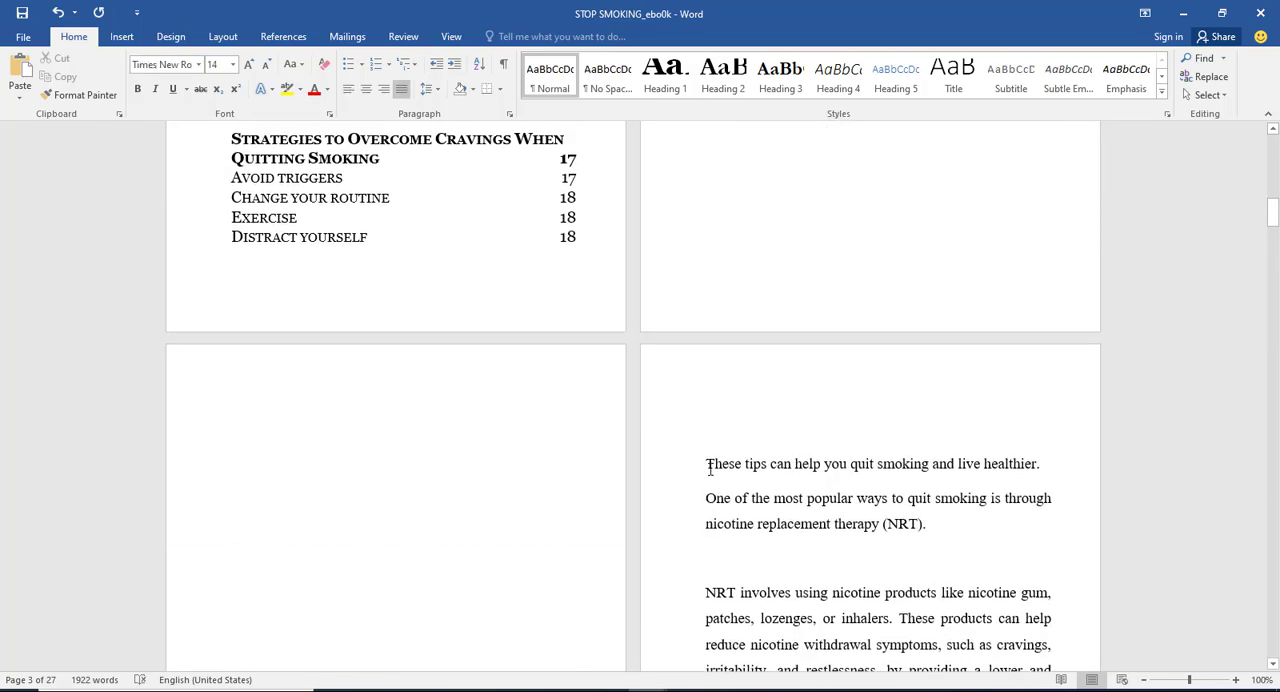
key("ctrl+z")
key("ctrl+z")
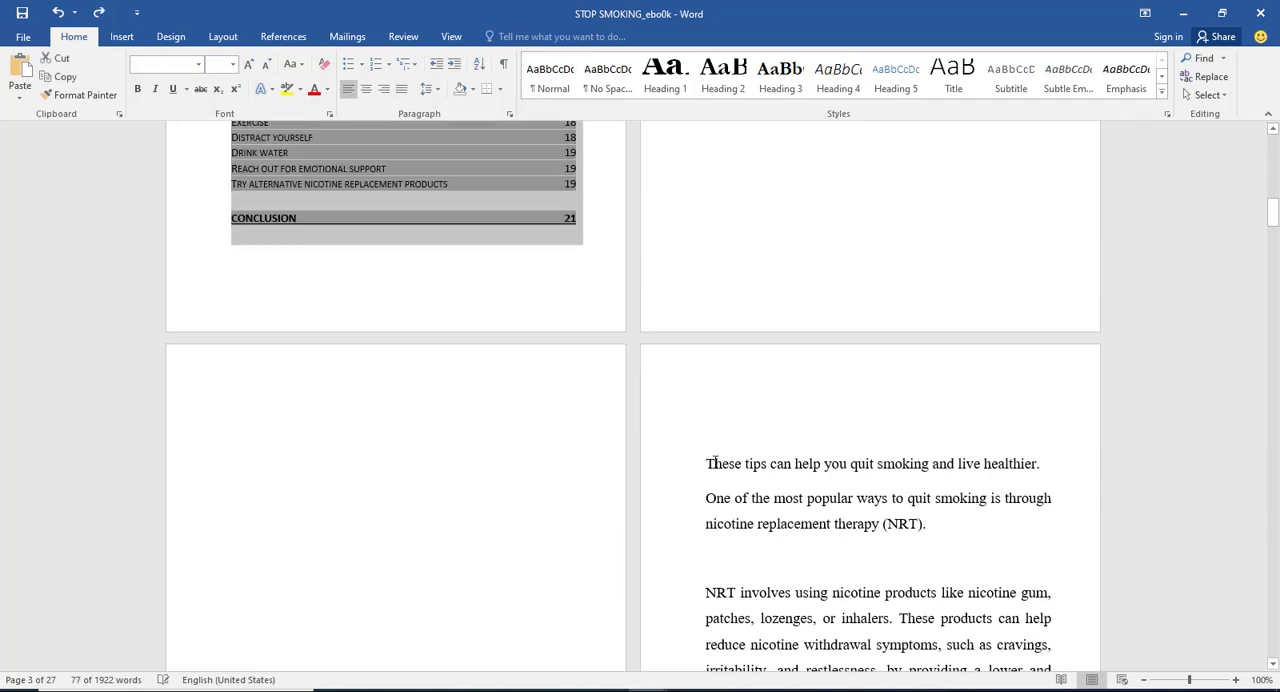
key("ctrl+z")
Step: Try inserting a page break before the Introduction heading, and undo it
scroll(726, 449, "down", 5)
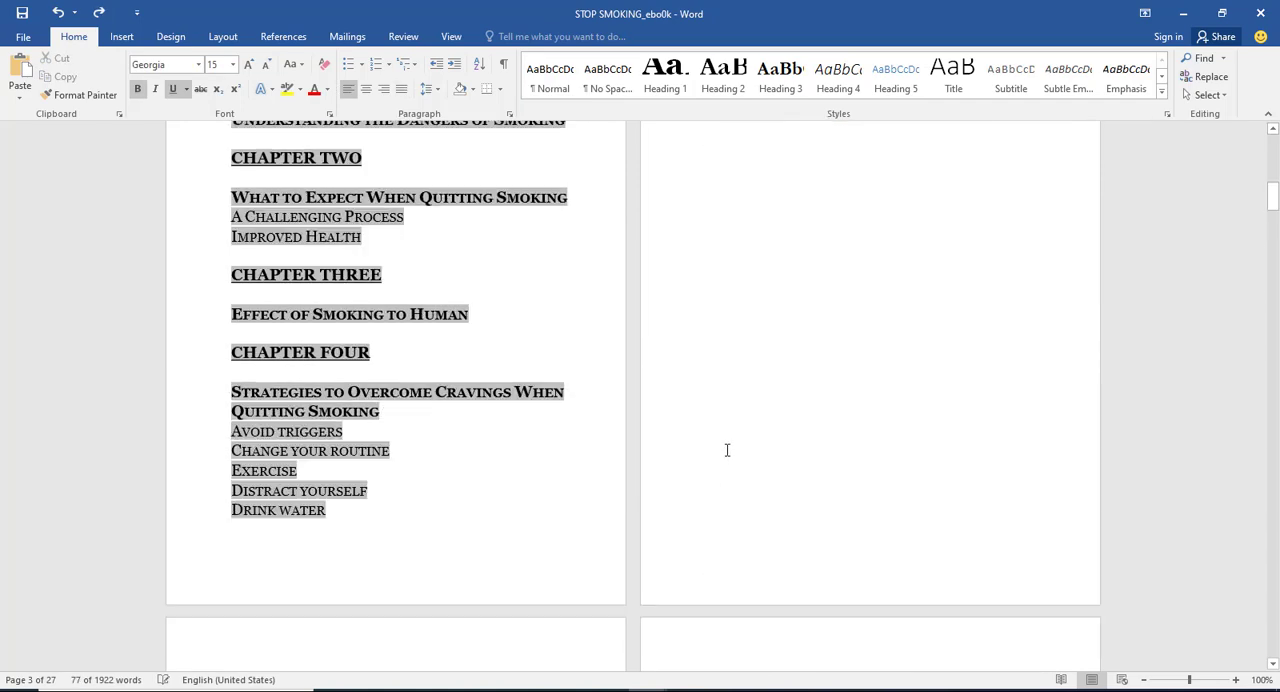
scroll(703, 366, "up", 2)
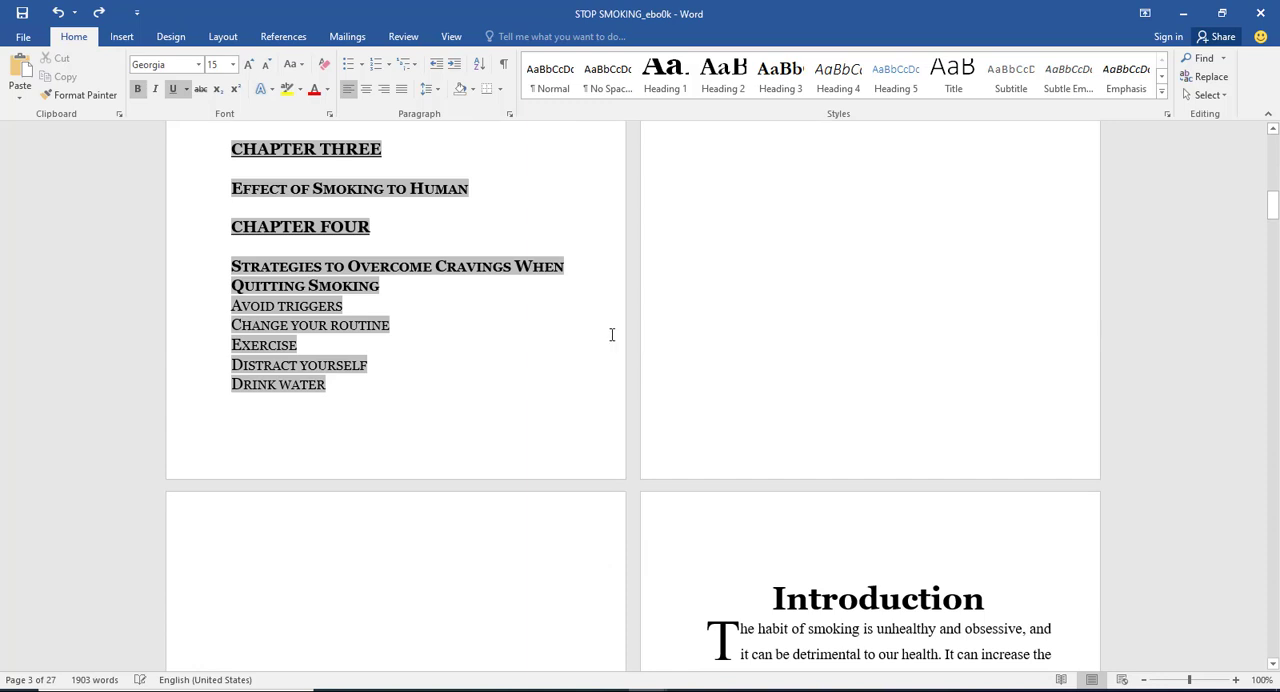
left_click(580, 401)
left_click(778, 588)
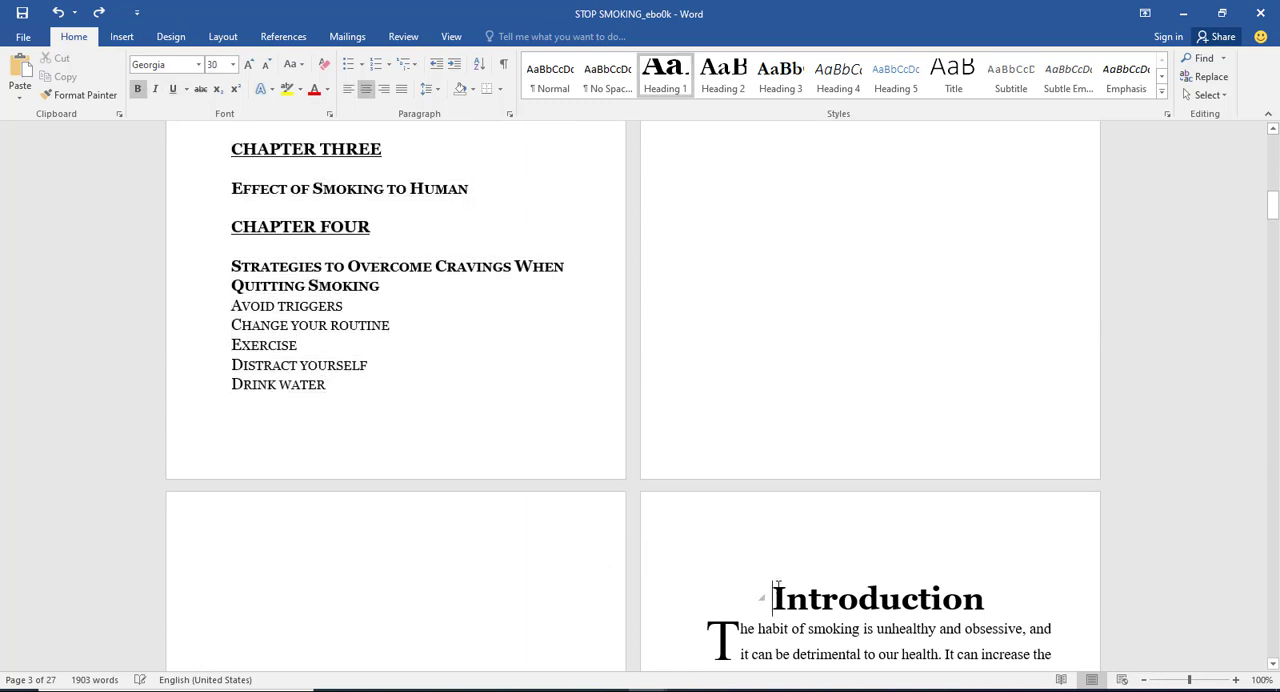
left_click(170, 36)
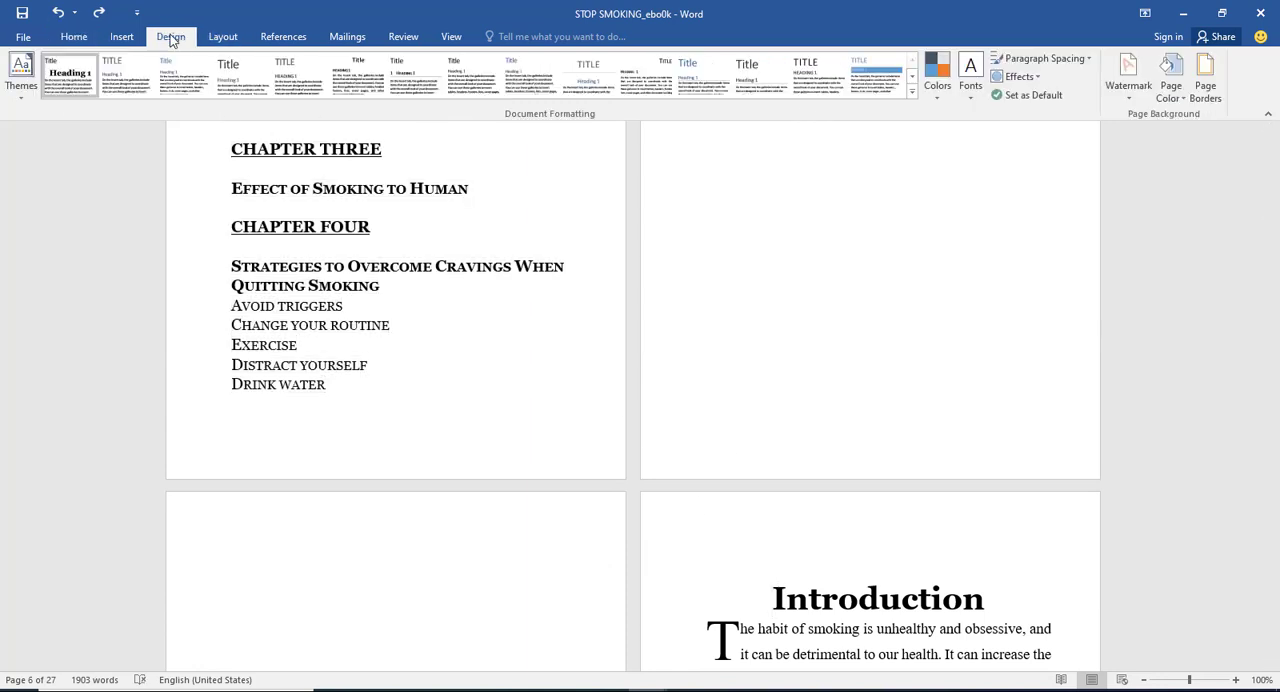
left_click(126, 36)
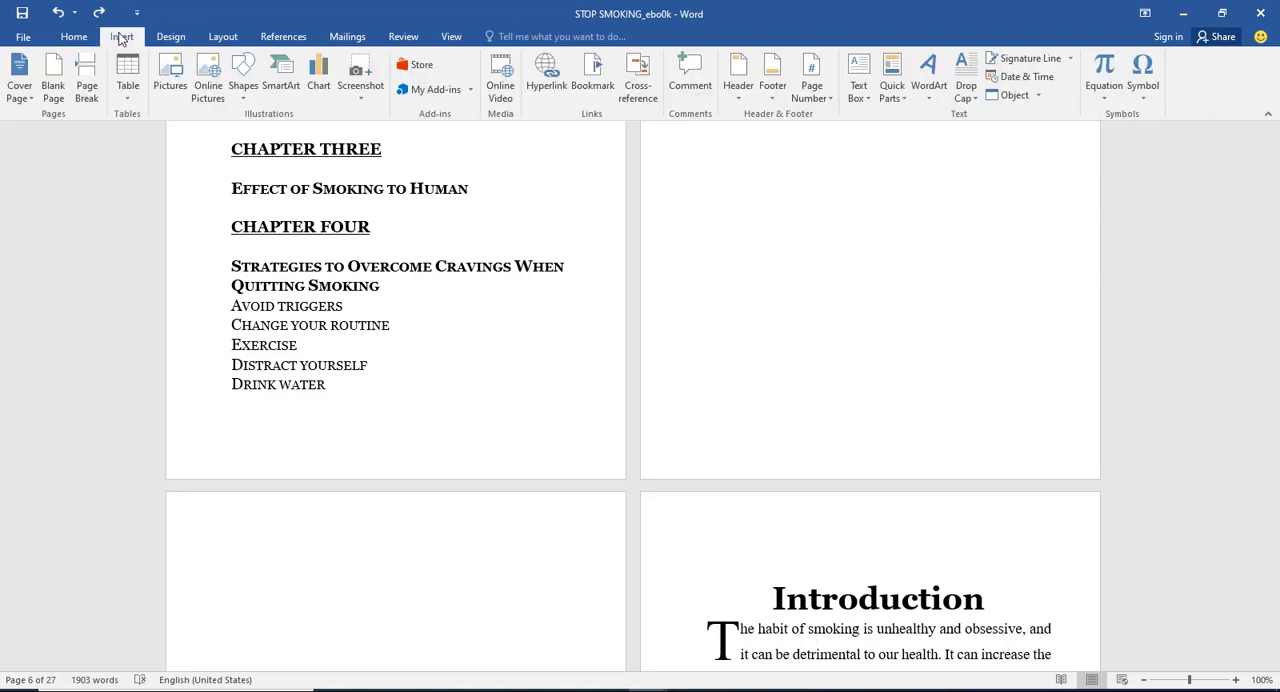
left_click(223, 36)
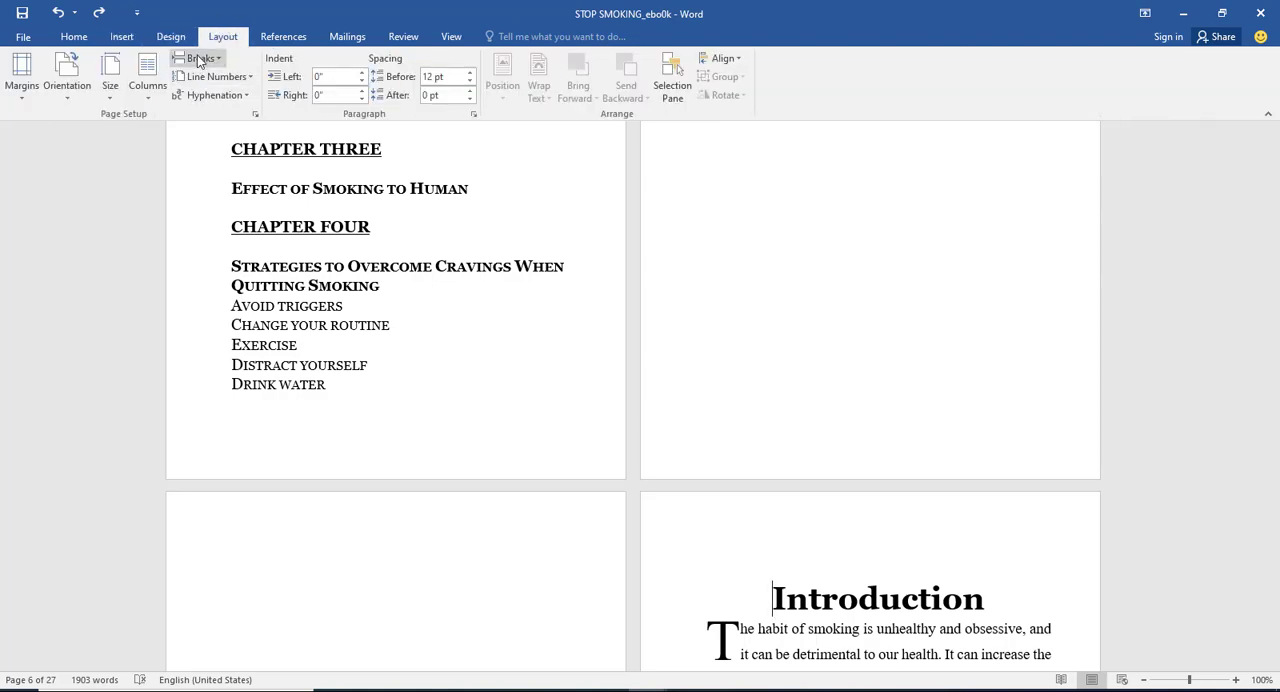
left_click(196, 58)
left_click(262, 115)
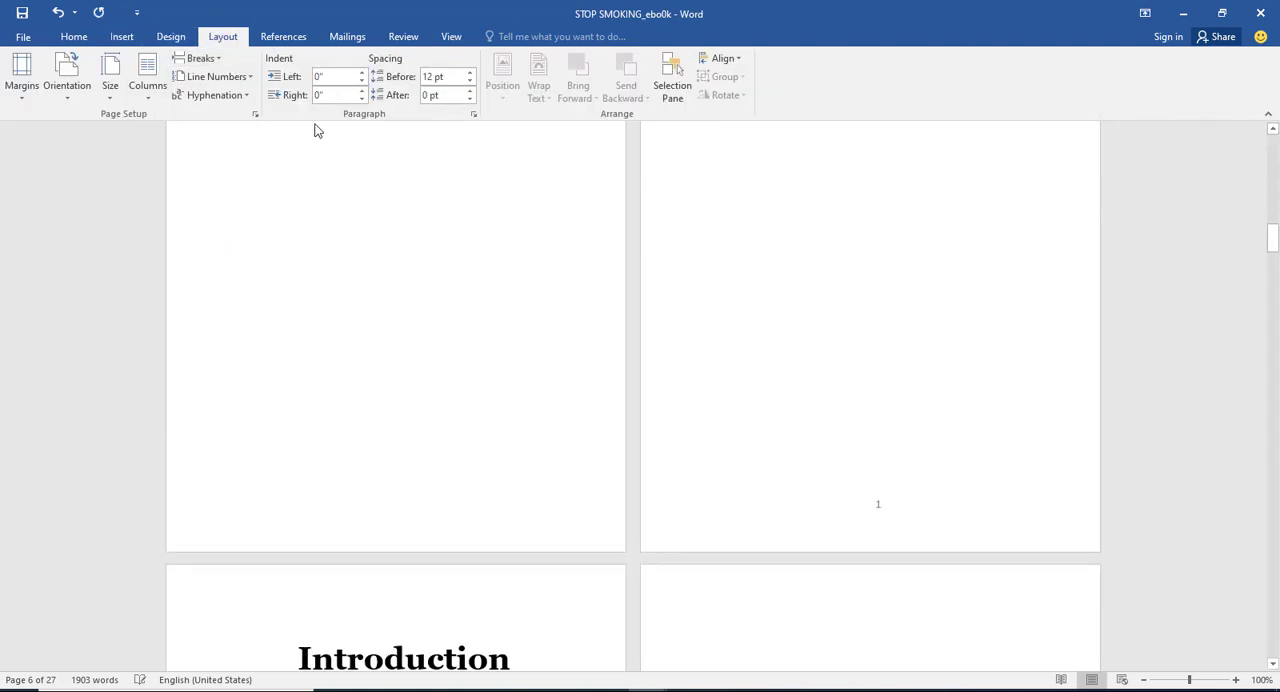
key("ctrl+Return")
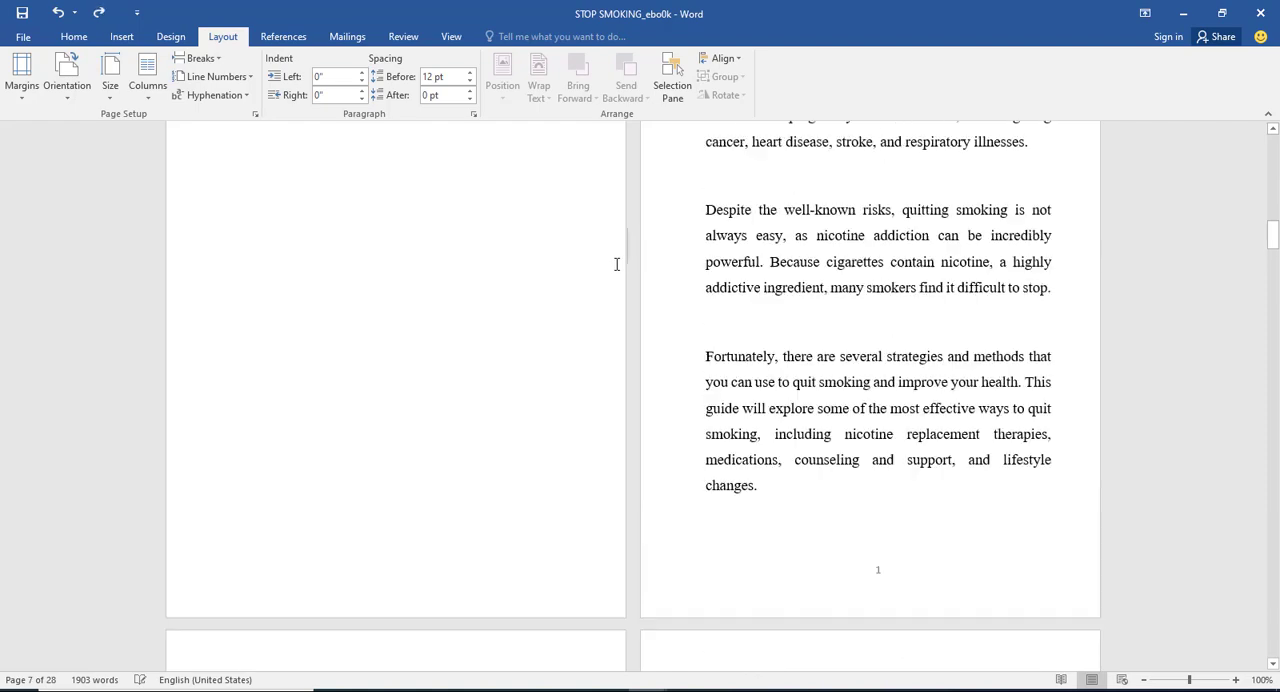
Step: Delete all the old contents entries beneath the Table of Contents title
scroll(615, 263, "up", 5)
scroll(722, 234, "up", 8)
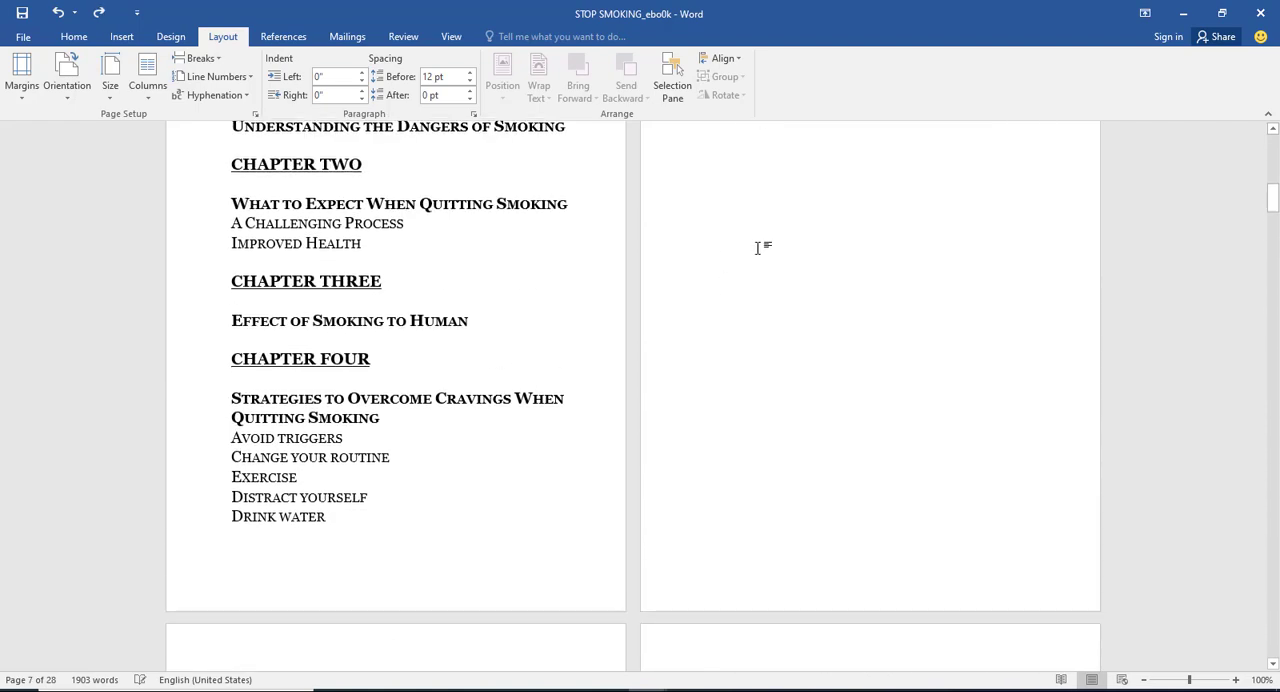
left_click_drag(760, 300, 223, 238)
key("Delete")
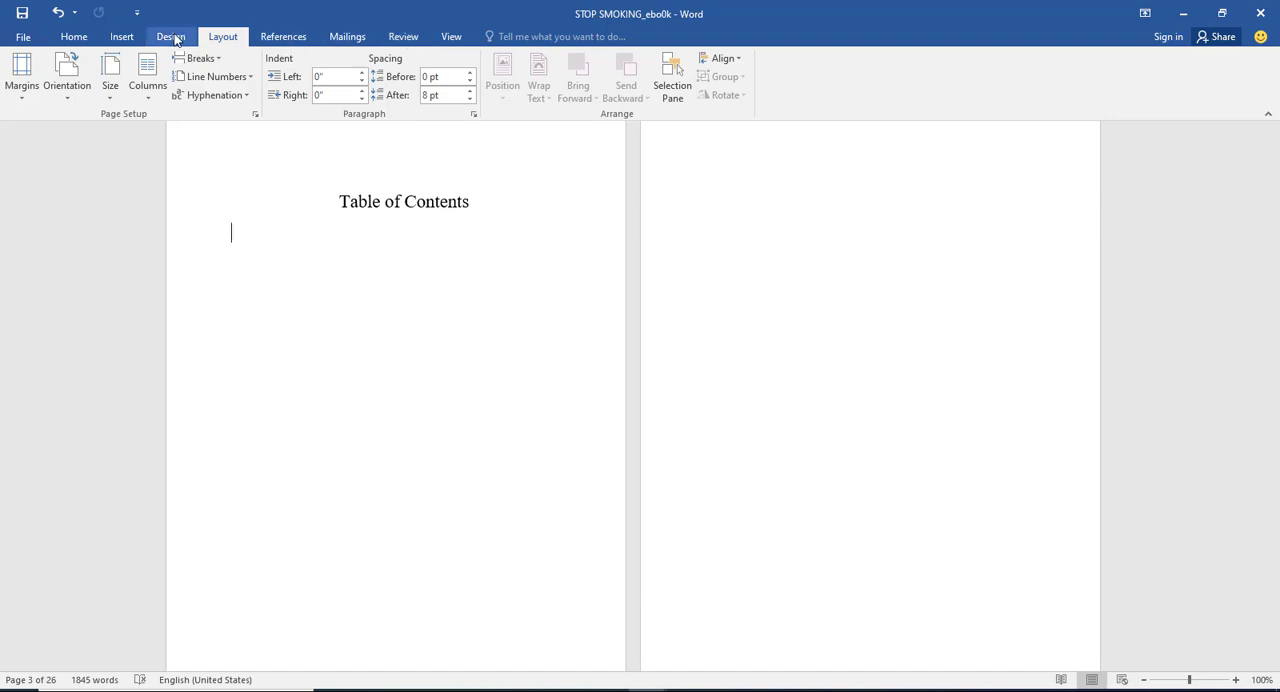
Step: Insert a custom Fancy-format contents table with three levels and right-aligned page numbers under the Table of Contents title
left_click(268, 39)
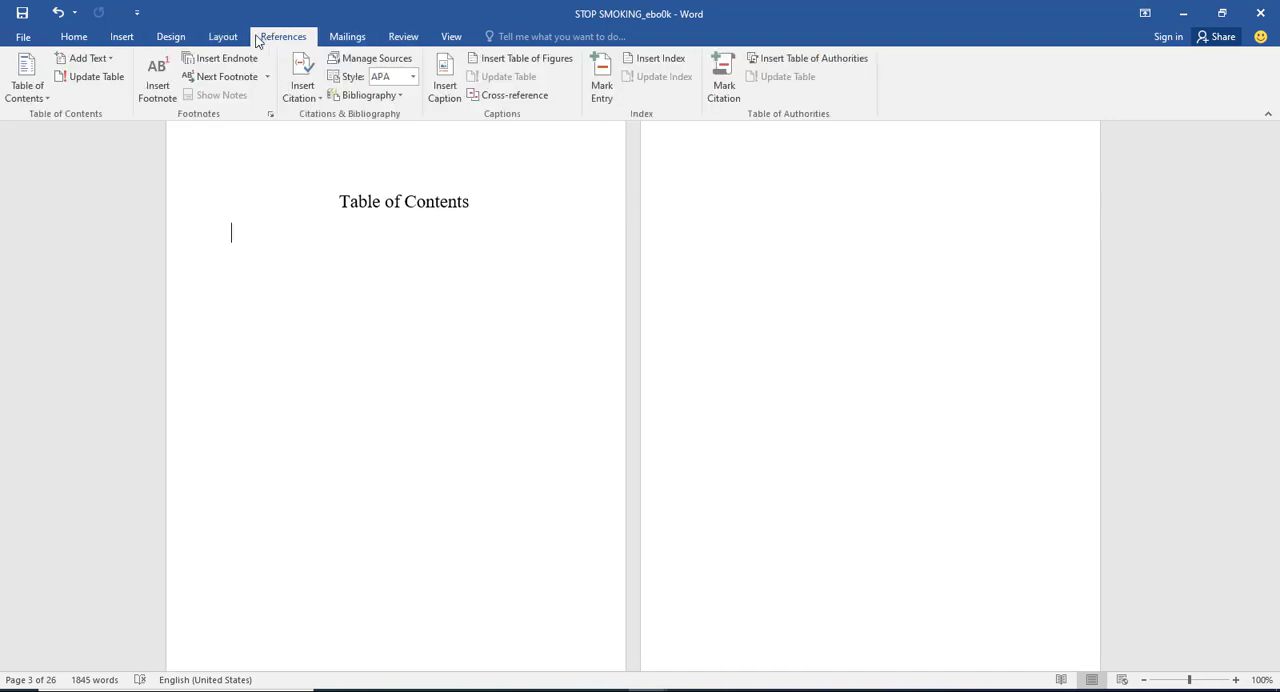
left_click(25, 75)
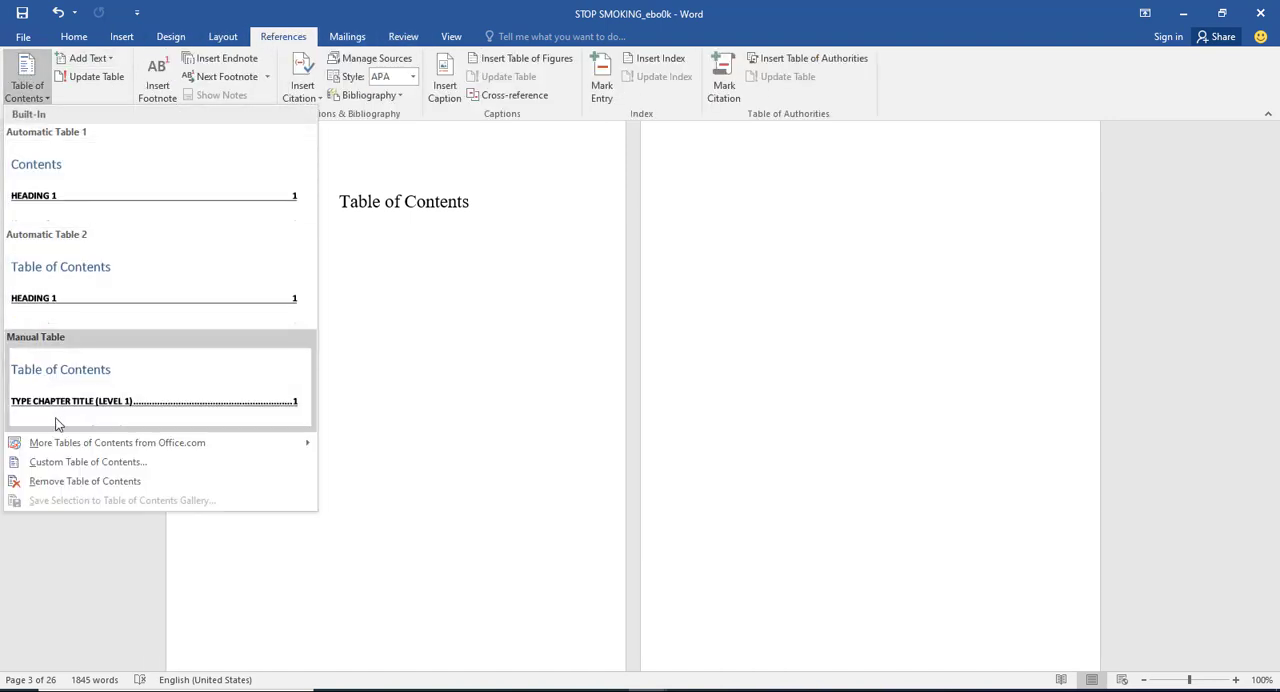
left_click(70, 460)
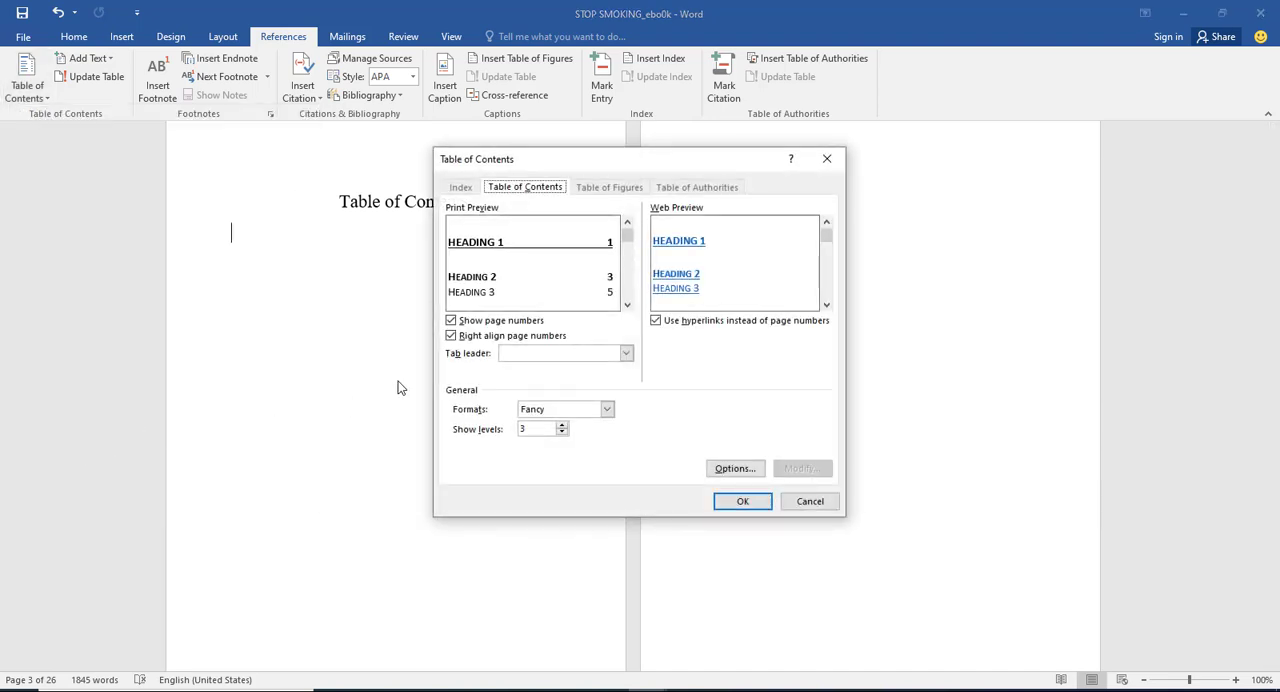
left_click(740, 501)
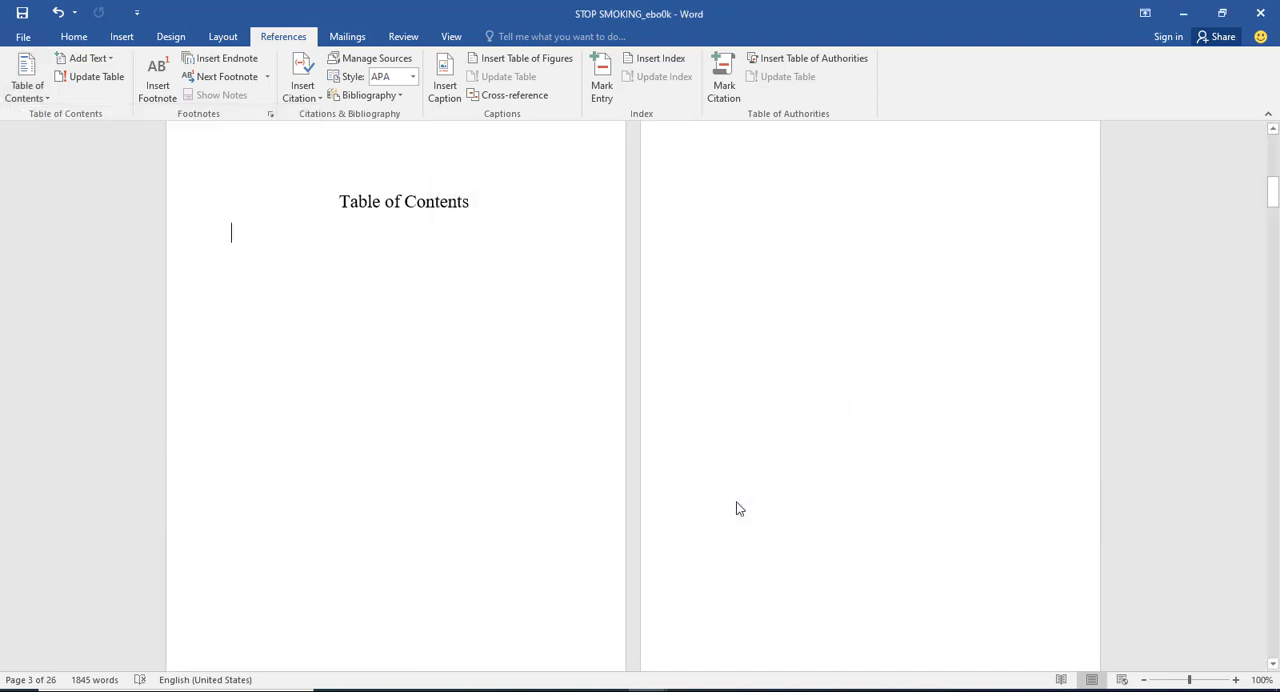
scroll(737, 500, "down", 15)
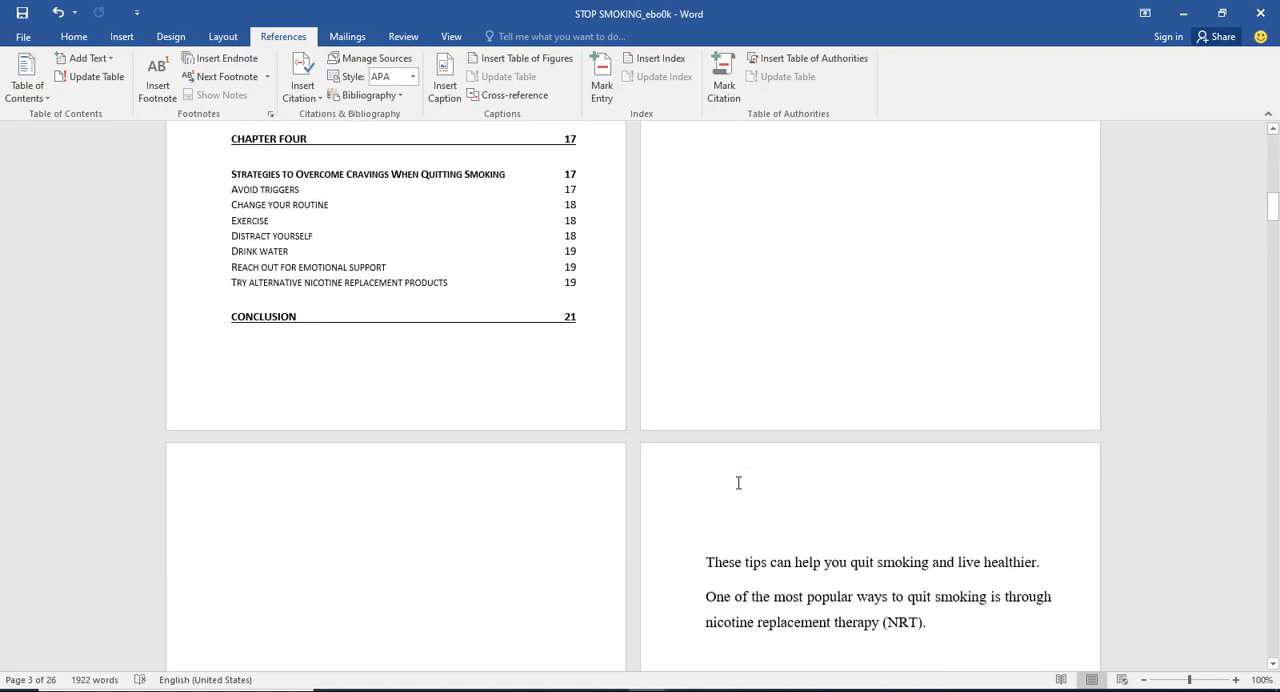
Step: Delete backwards once from the start of the paragraph "These tips can help you quit smoking and live healthier."
scroll(738, 475, "down", 3)
scroll(730, 420, "up", 4)
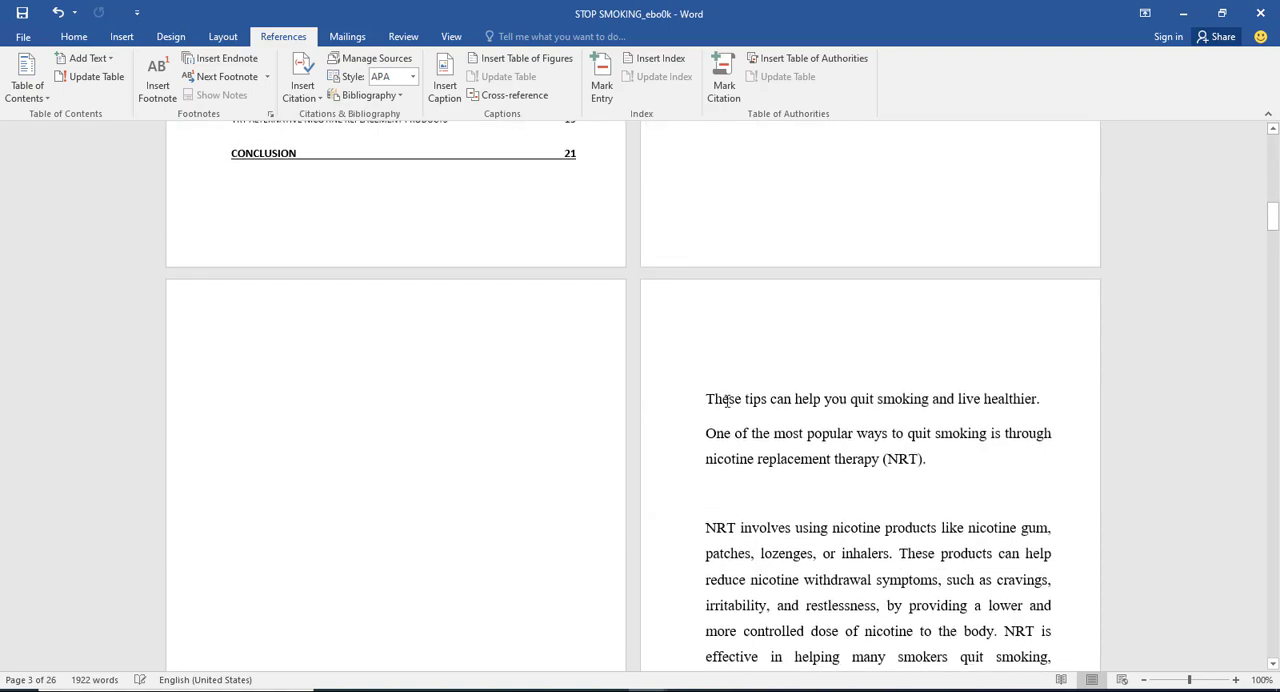
scroll(706, 399, "down", 8)
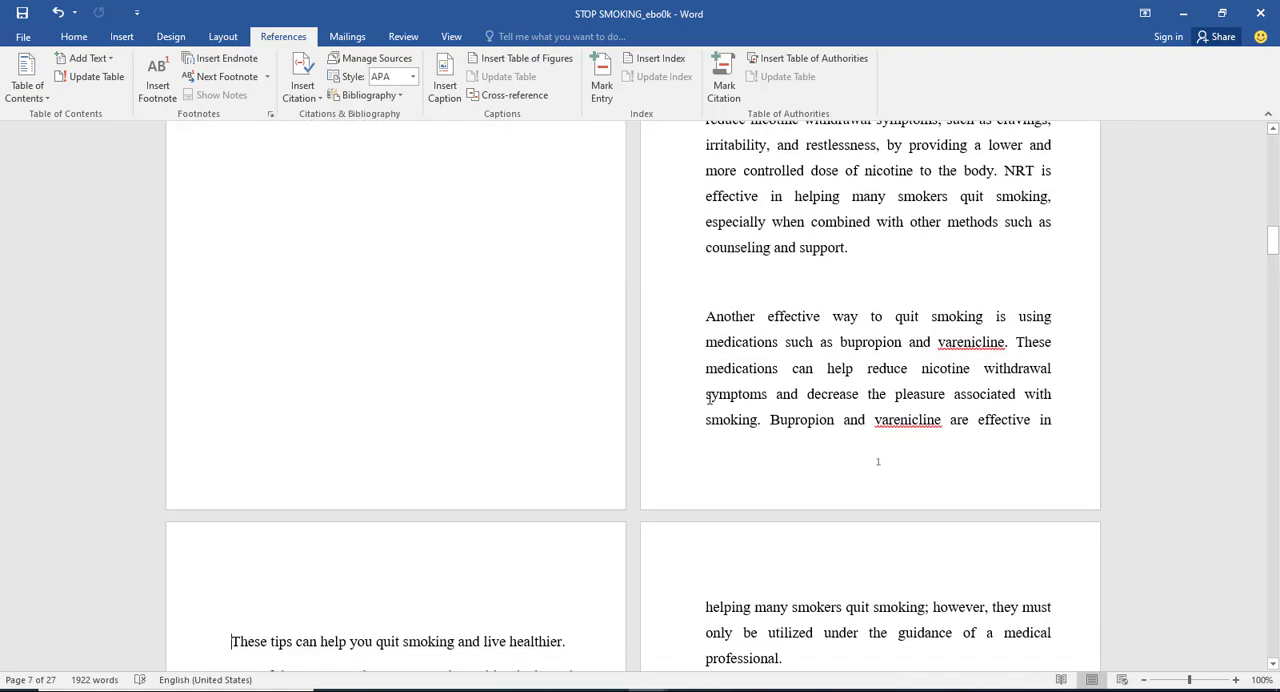
scroll(711, 390, "up", 7)
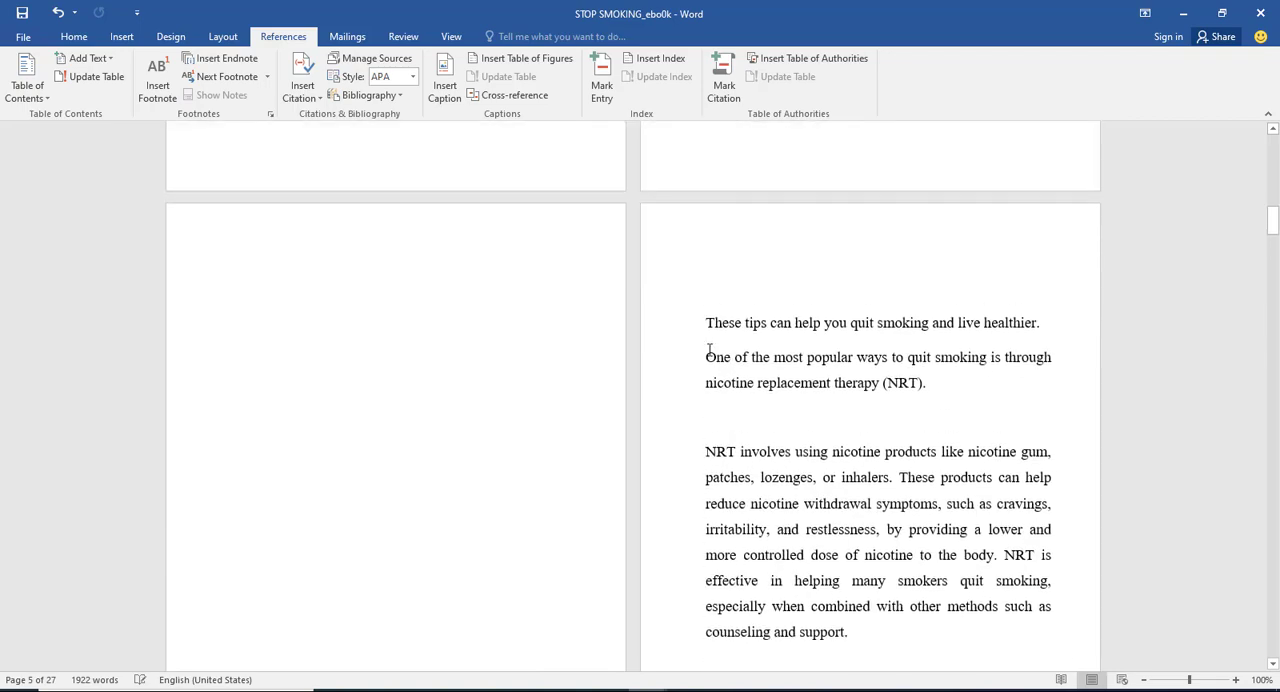
left_click(706, 324)
key("BackSpace")
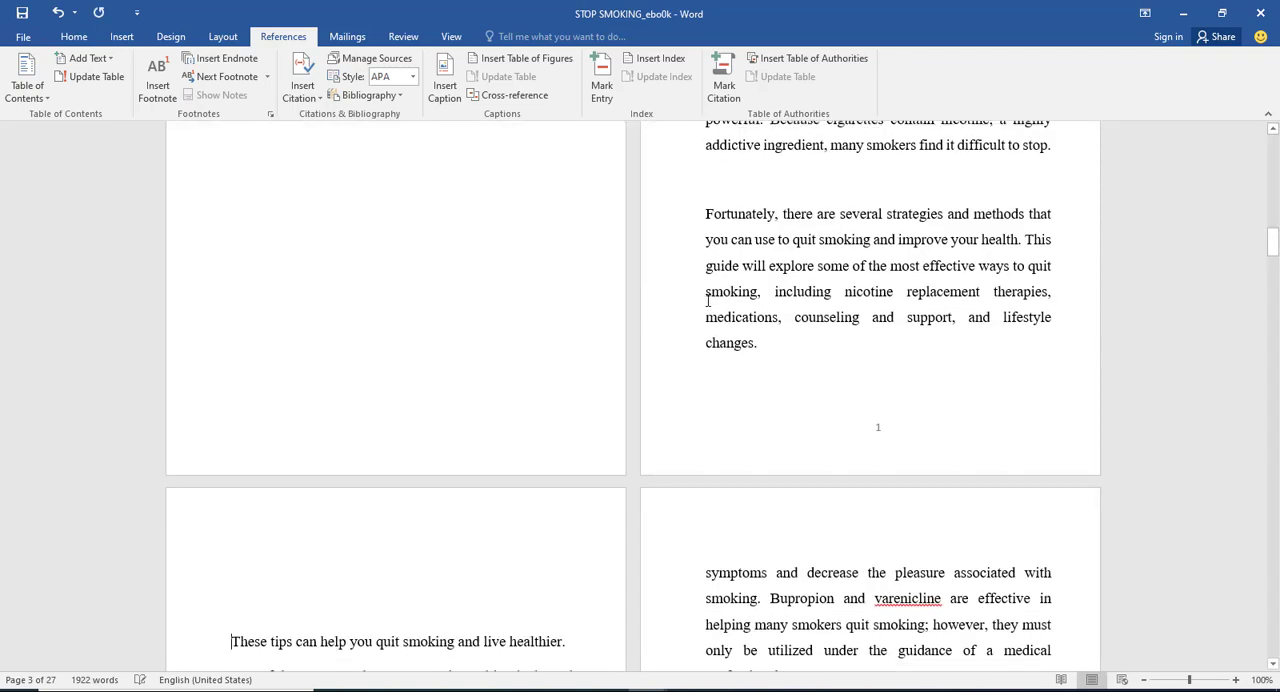
Step: Set all contents table entries from Introduction to Conclusion to the Georgia font at size 15
scroll(792, 268, "up", 15)
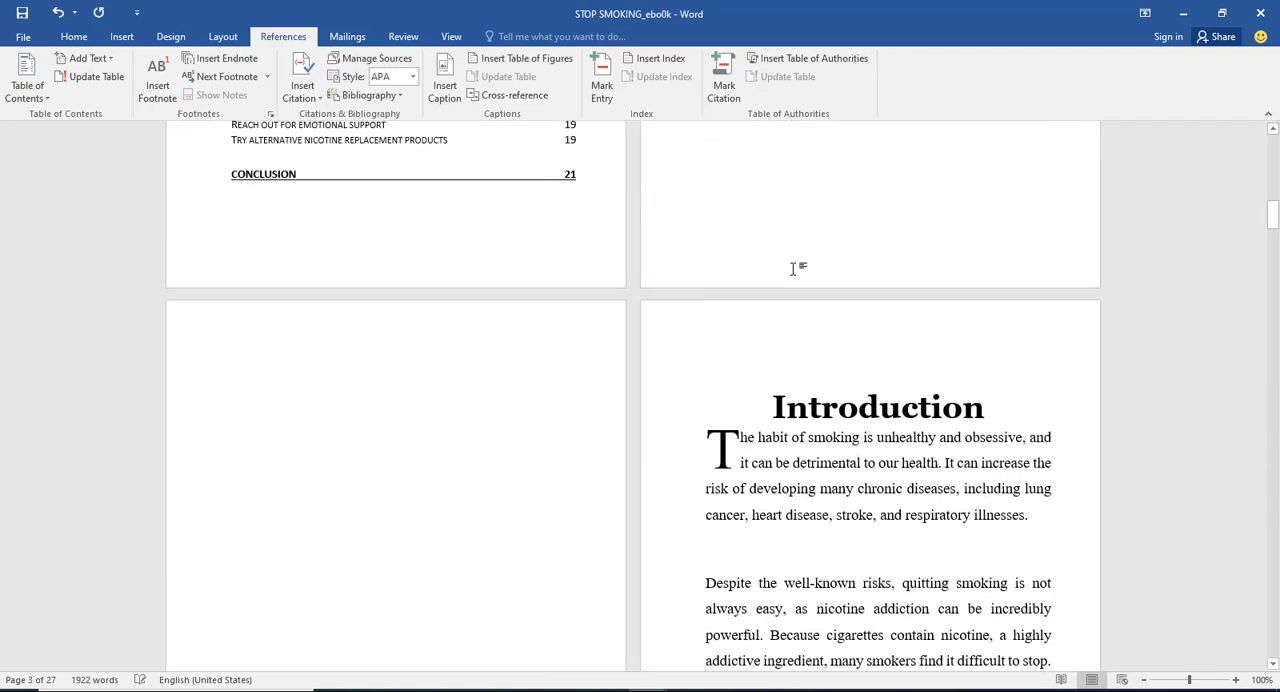
scroll(594, 505, "up", 4)
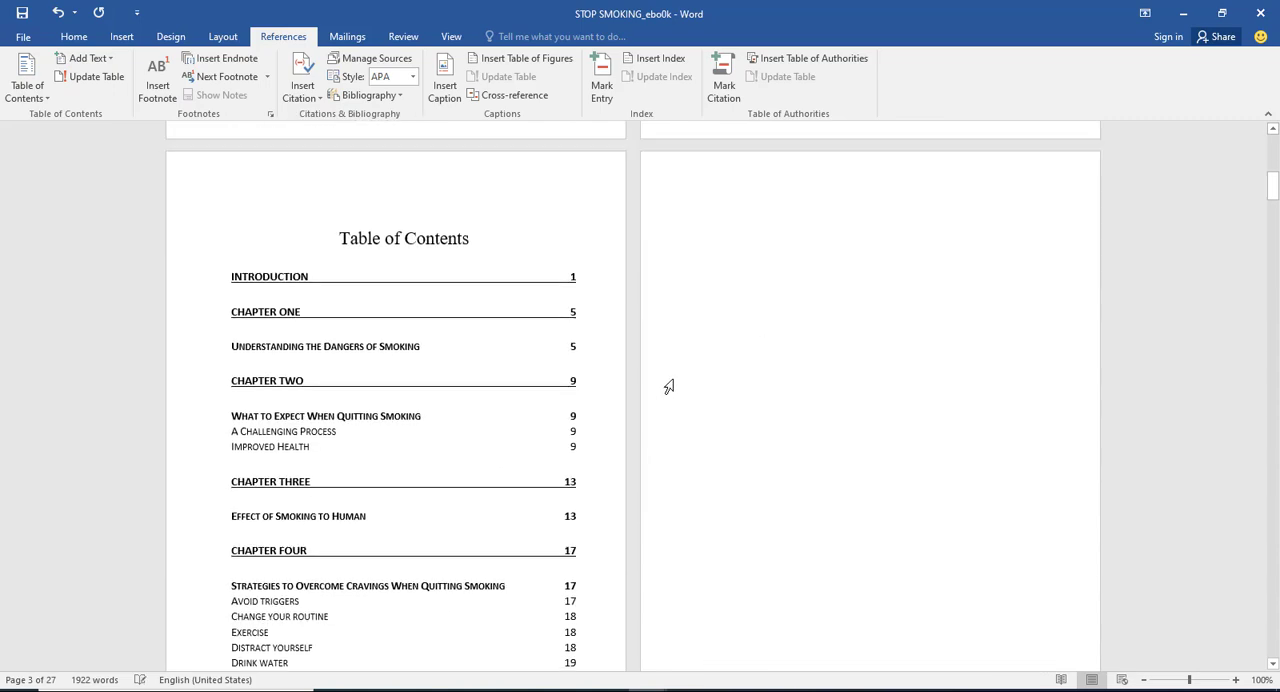
scroll(594, 528, "down", 4)
left_click(493, 486)
left_click_drag(493, 486, 206, 231)
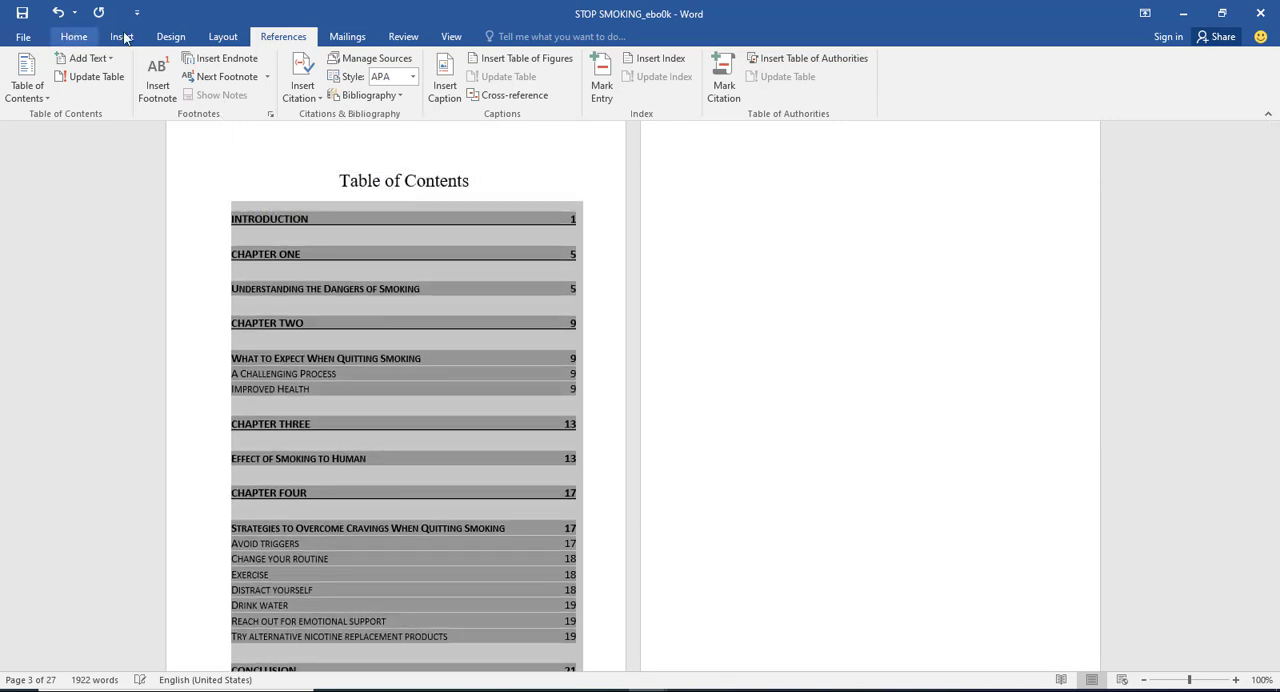
left_click(74, 36)
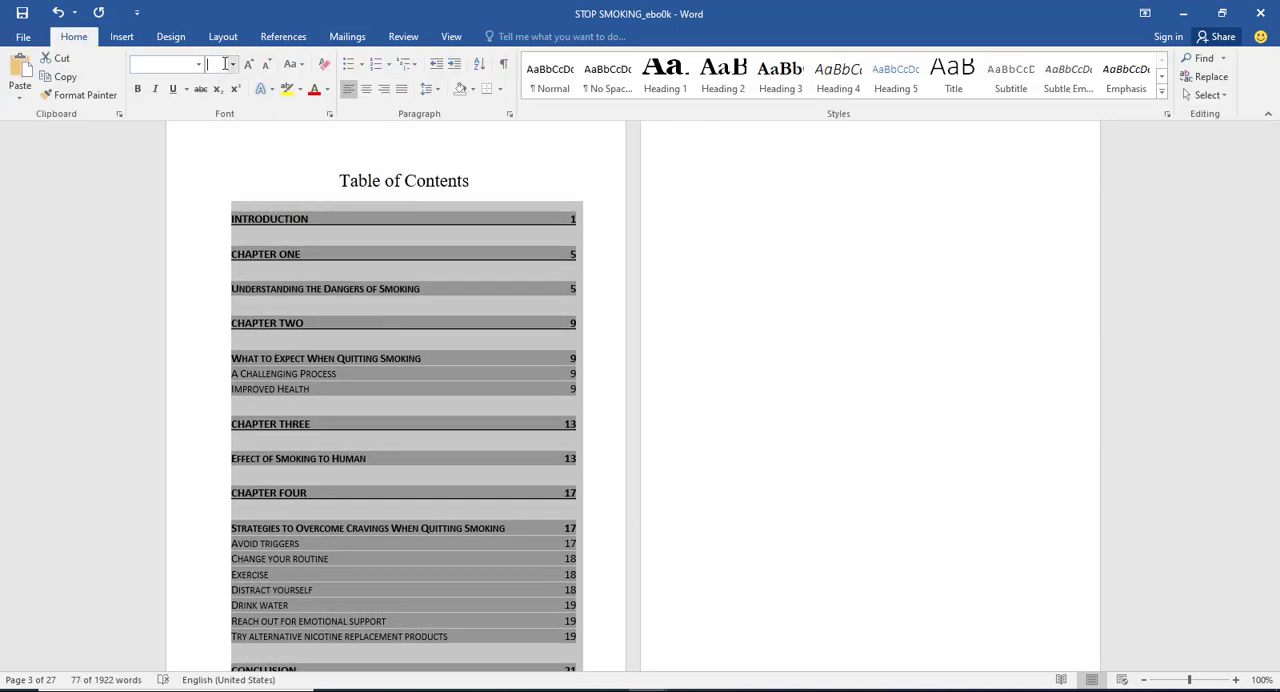
type("15")
key("Return")
left_click(167, 65)
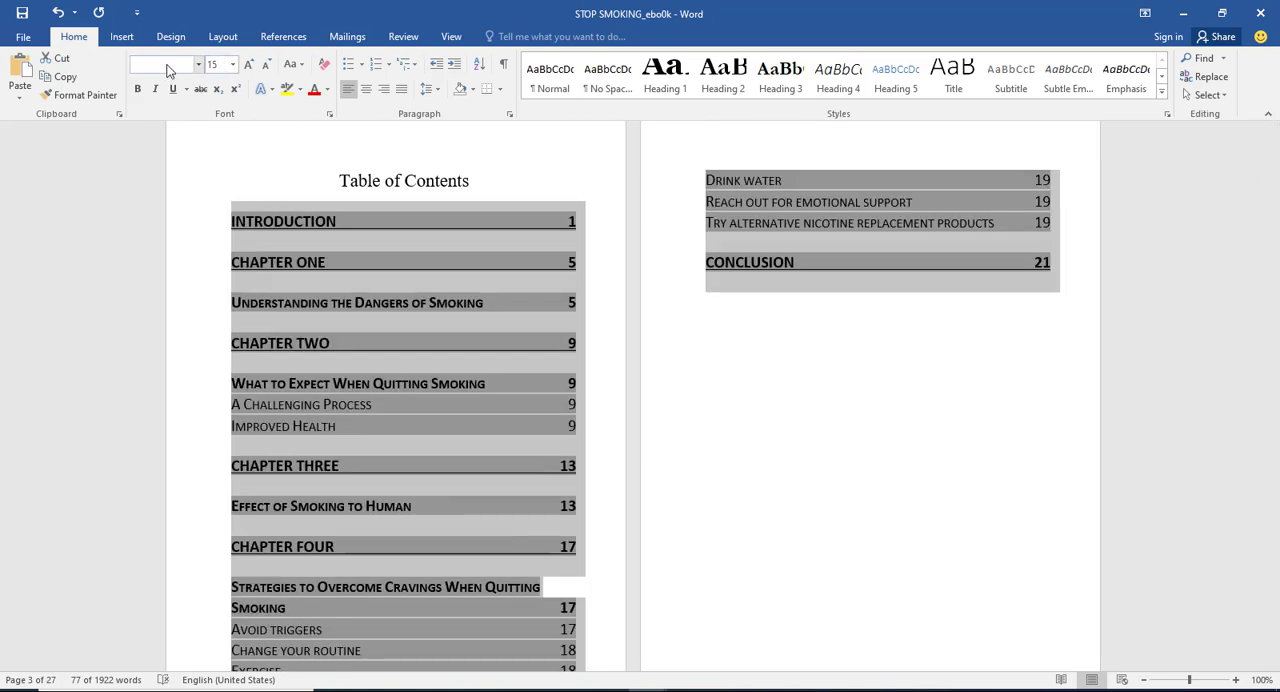
type("Georgia")
key("Return")
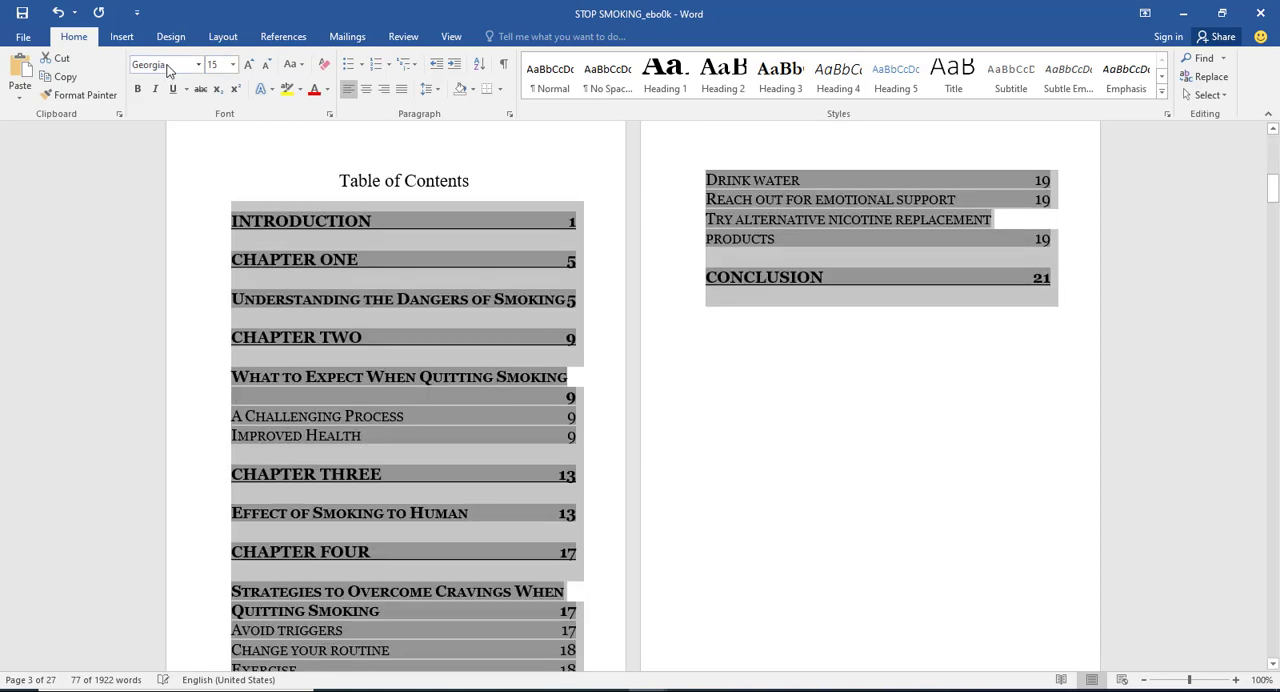
left_click(933, 378)
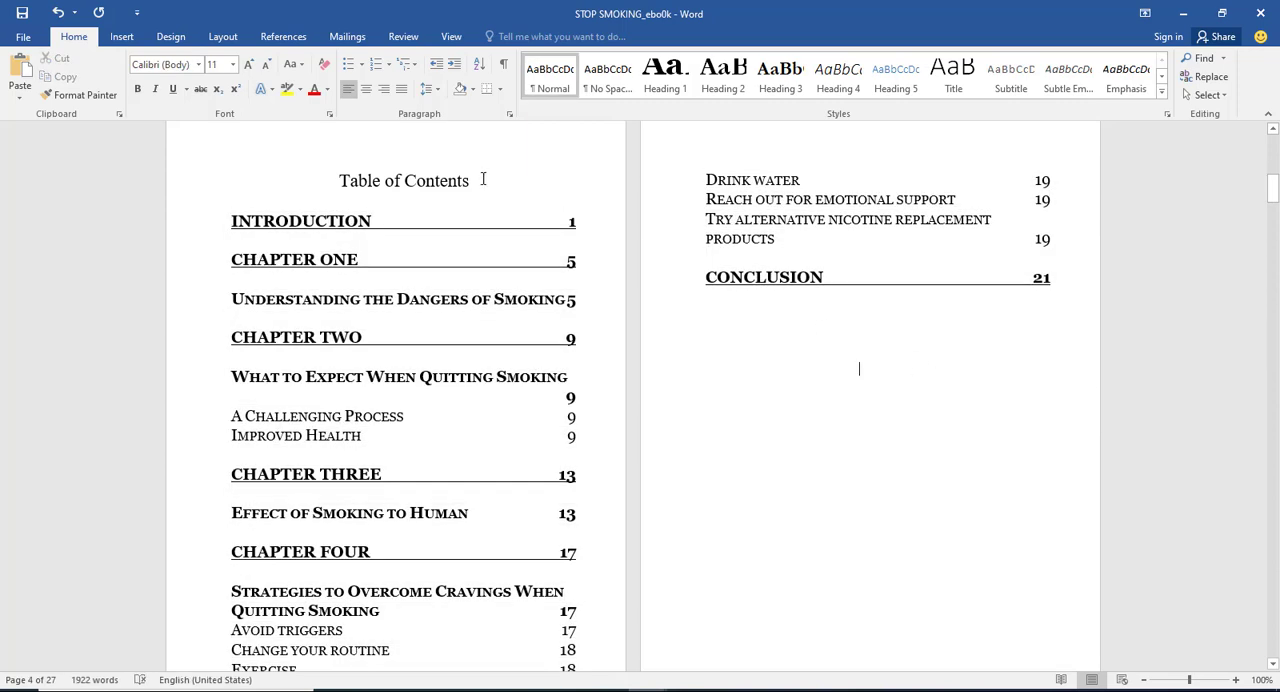
Step: Save a copy of the document to the Desktop under the name STOP SMOKING_paperback
left_click(20, 37)
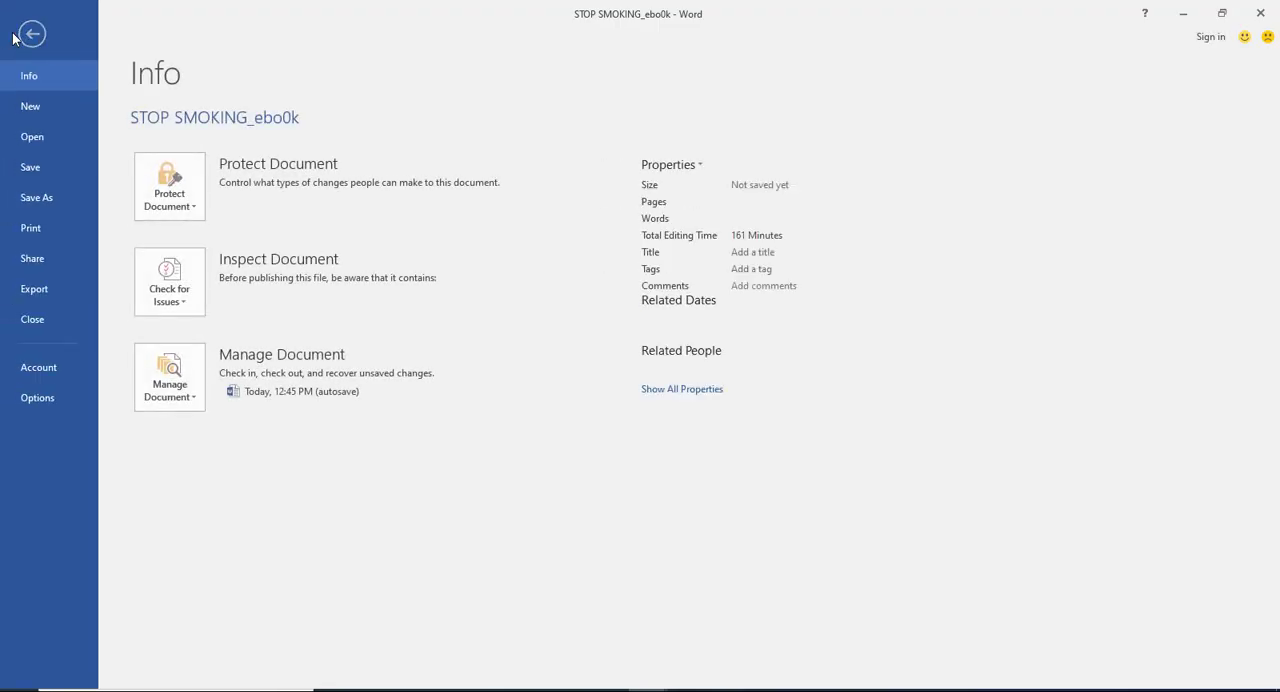
left_click(43, 198)
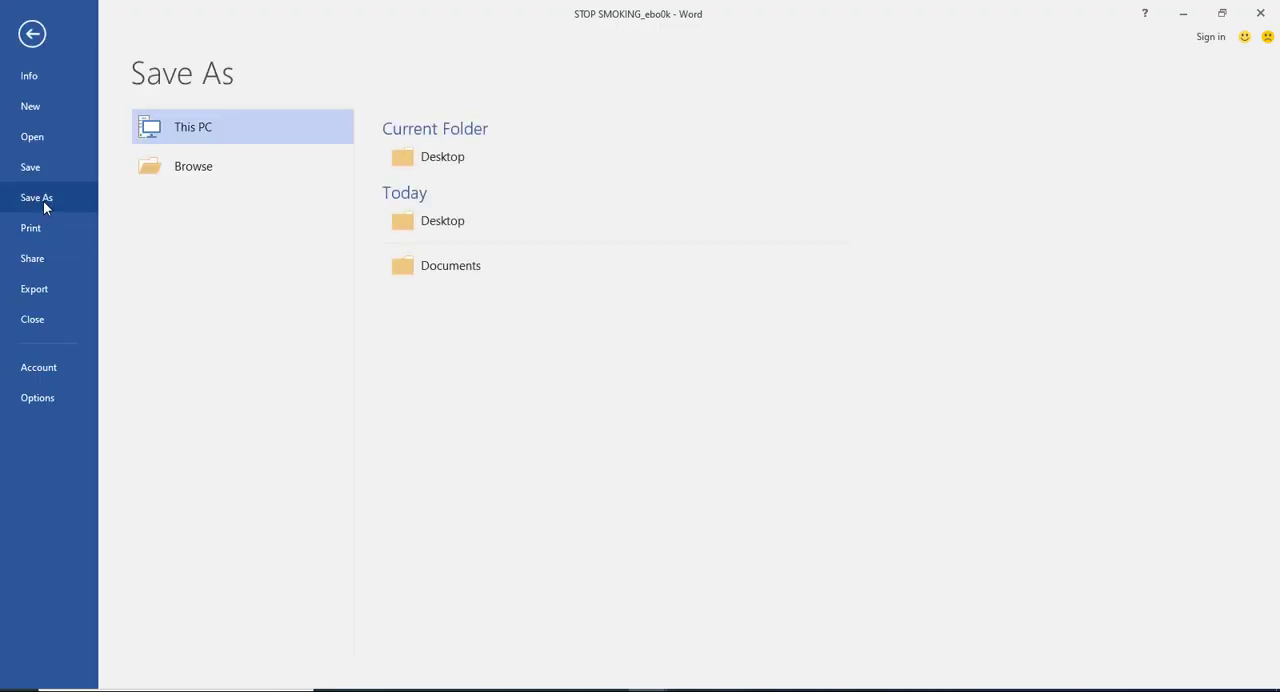
left_click(442, 156)
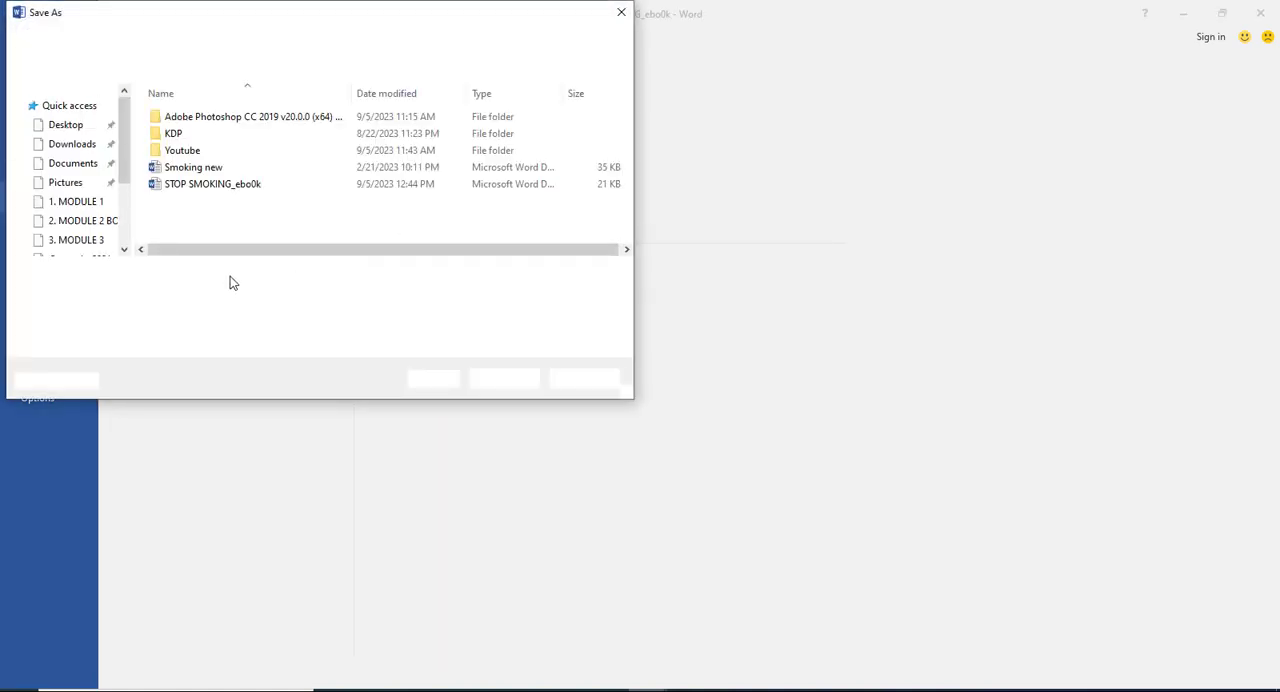
left_click(221, 273)
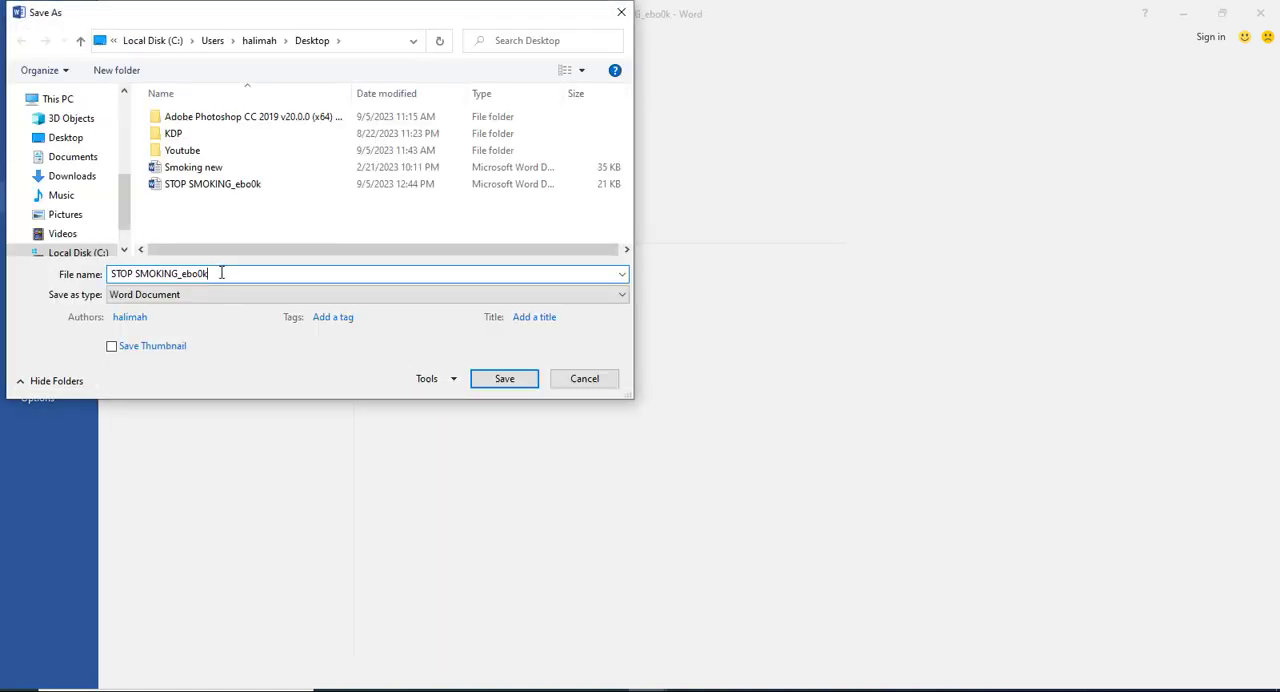
key("BackSpace")
key("BackSpace")
type("p")
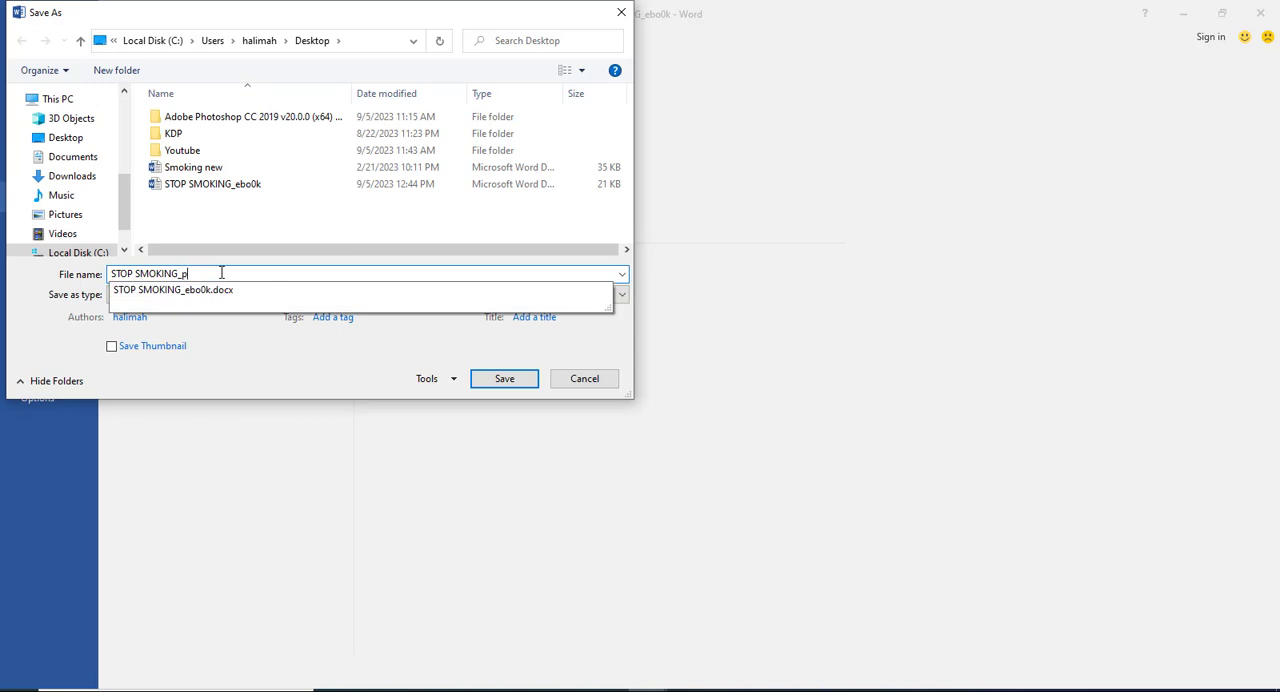
type("apr")
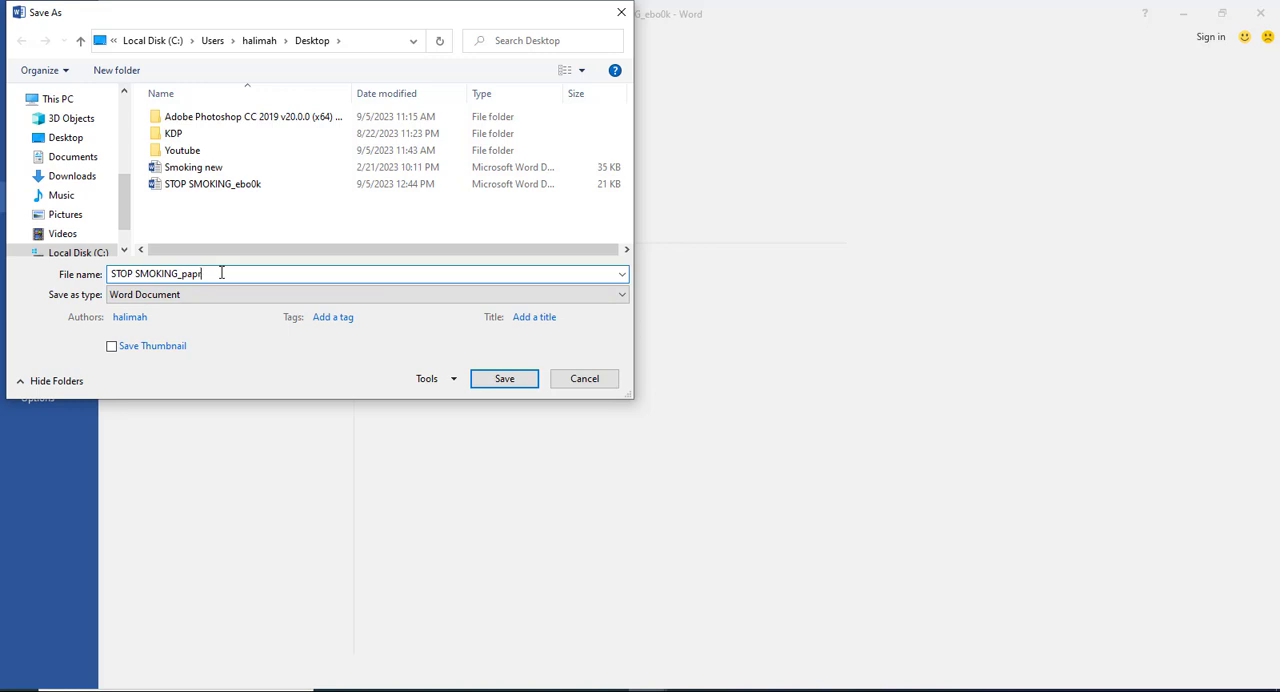
key("BackSpace")
left_click(504, 378)
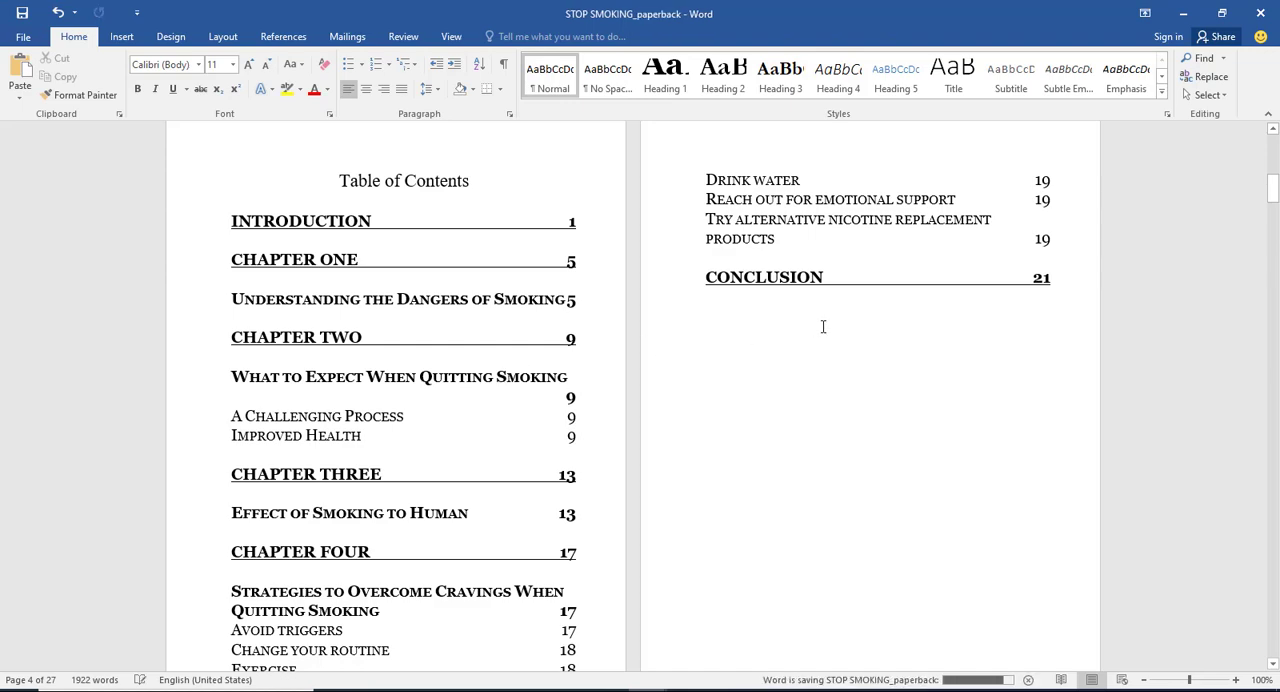
scroll(782, 327, "down", 5)
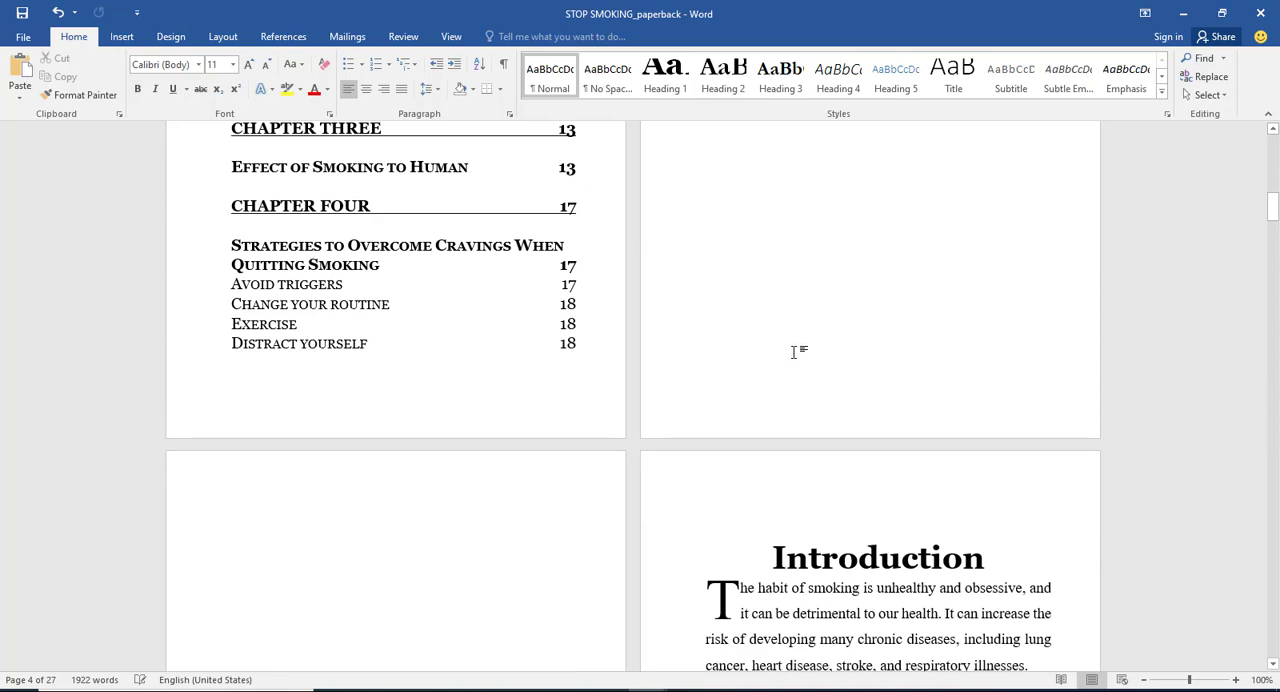
scroll(796, 351, "down", 3)
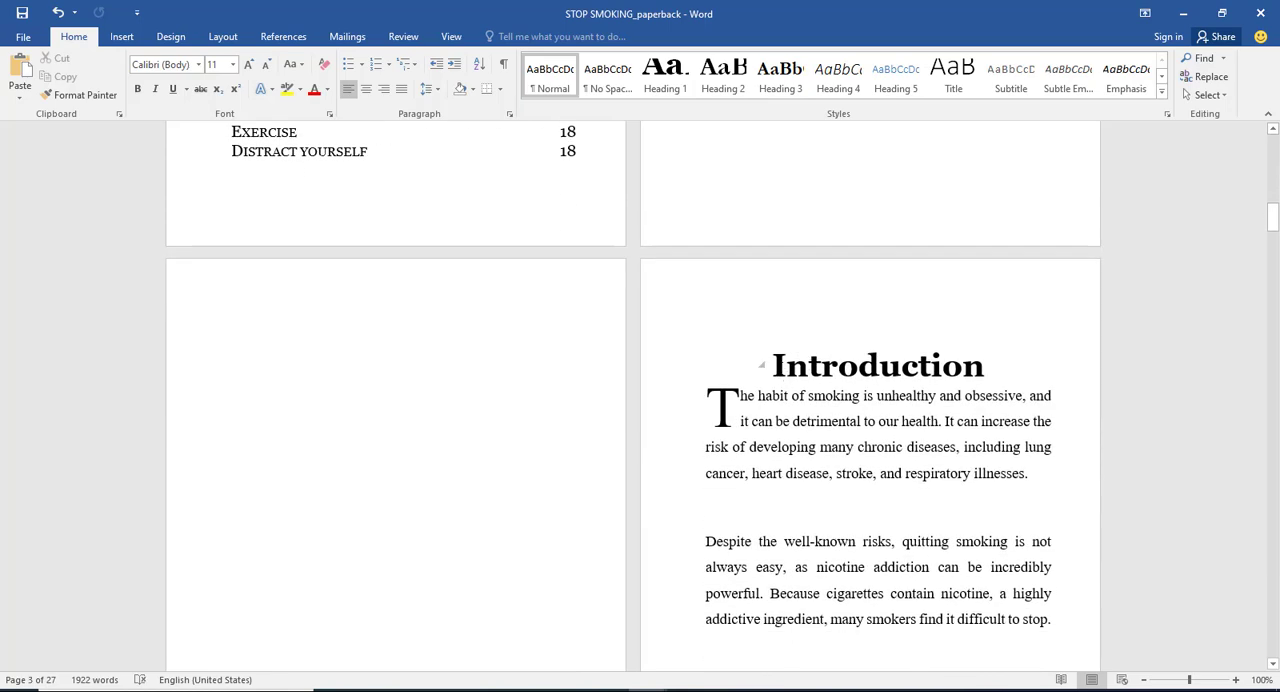